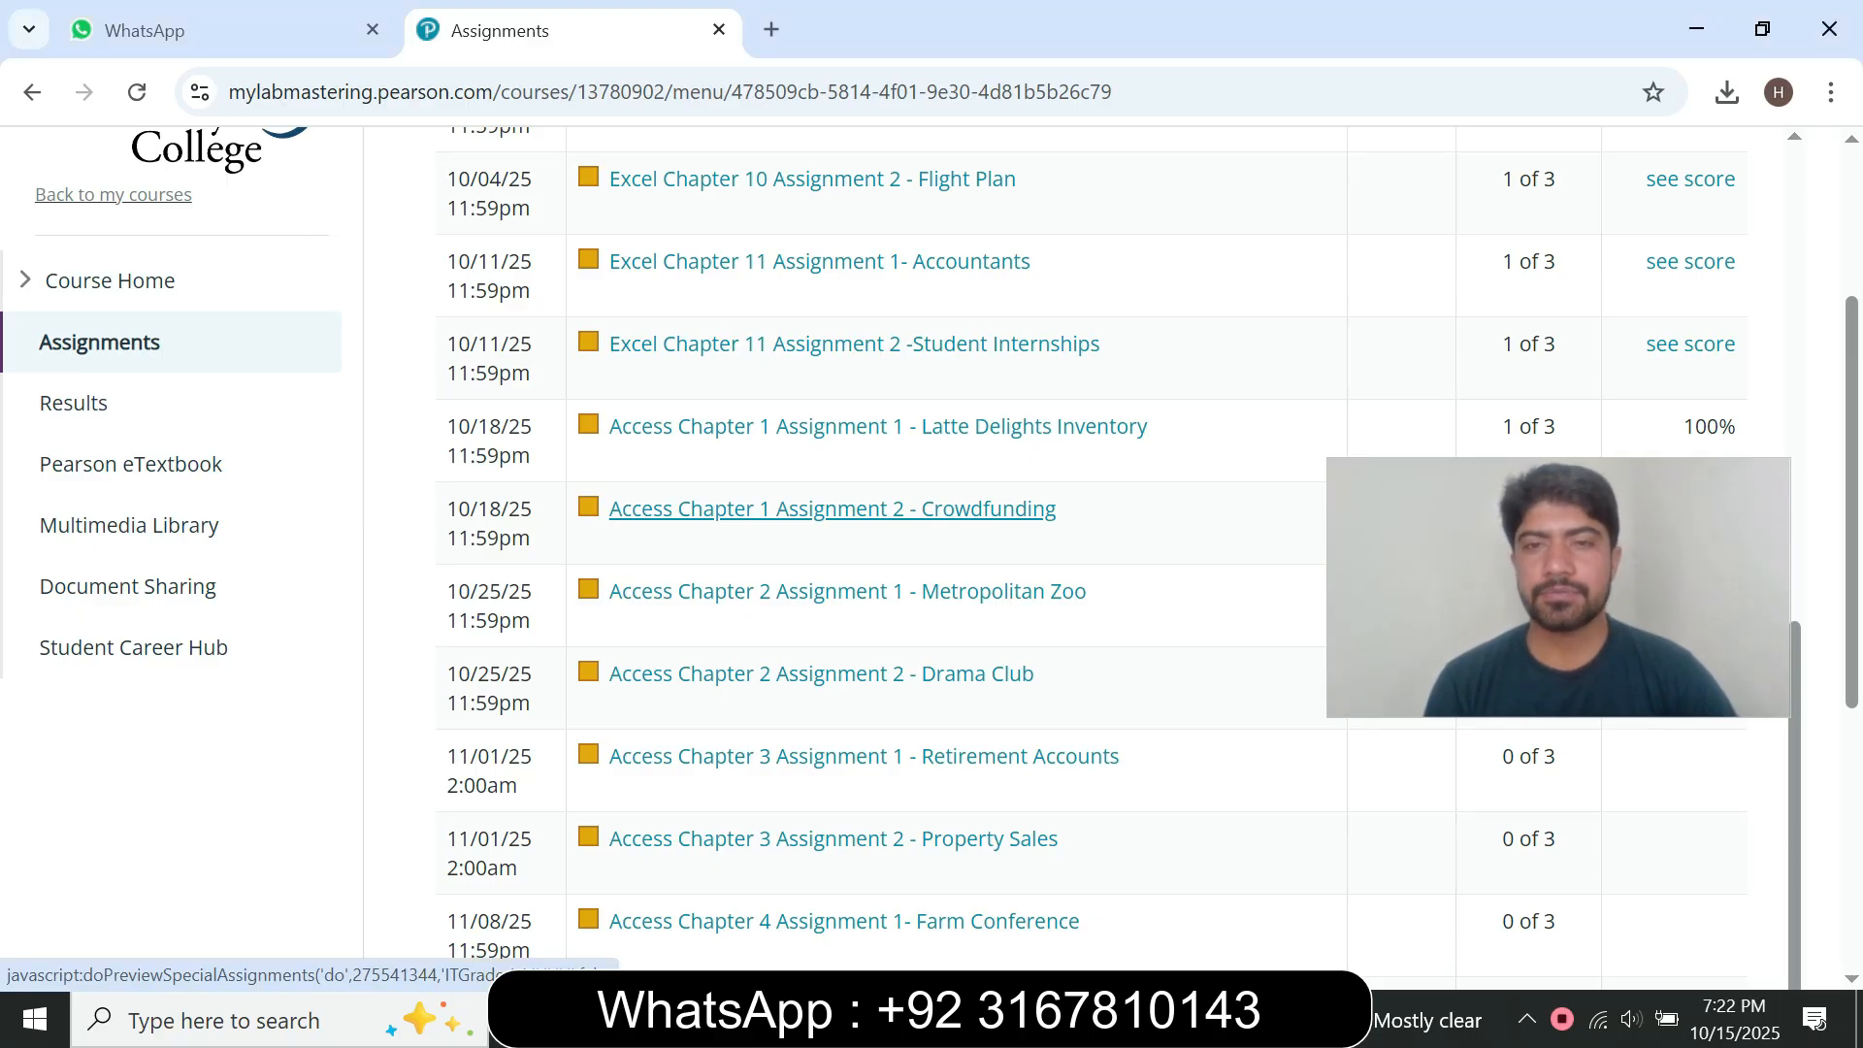
Start the assignment "Access Chapter 1 Assignment 2 - Crowdfunding" and maximize its Office Grader window.
click(832, 510)
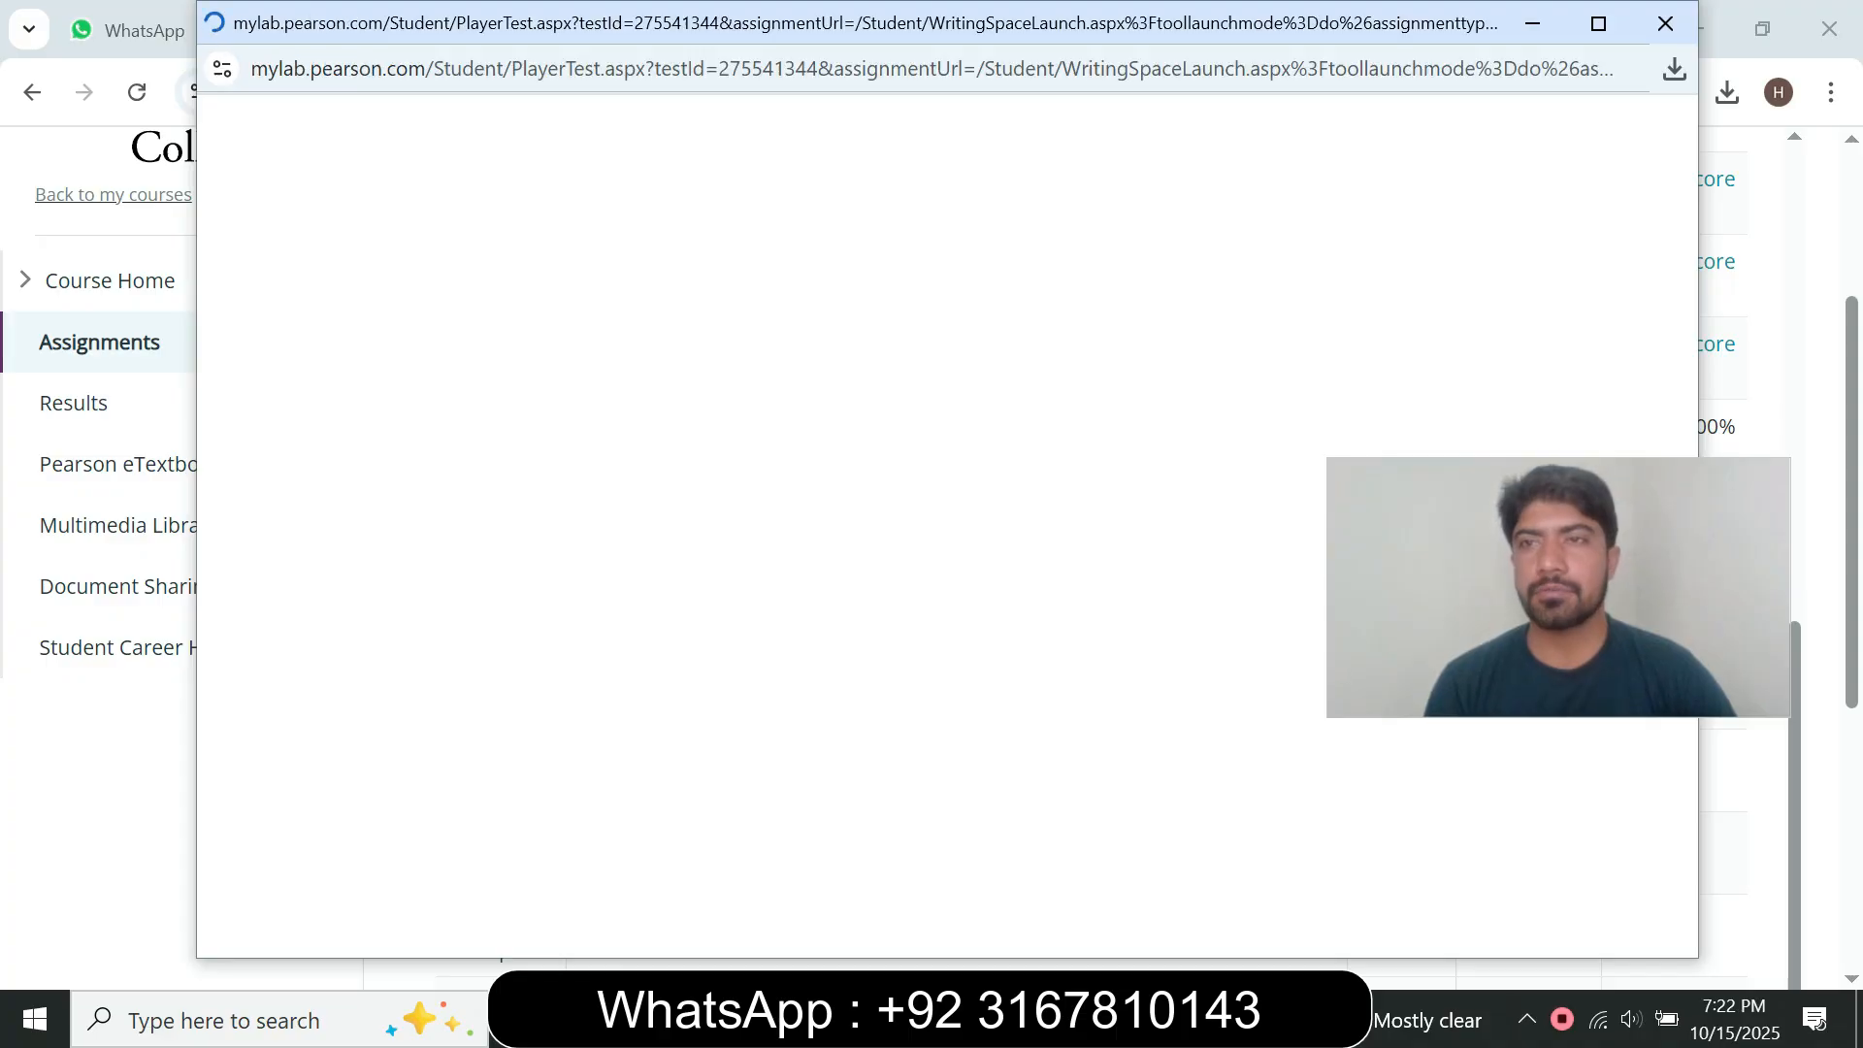
drag(1558, 587, 1407, 345)
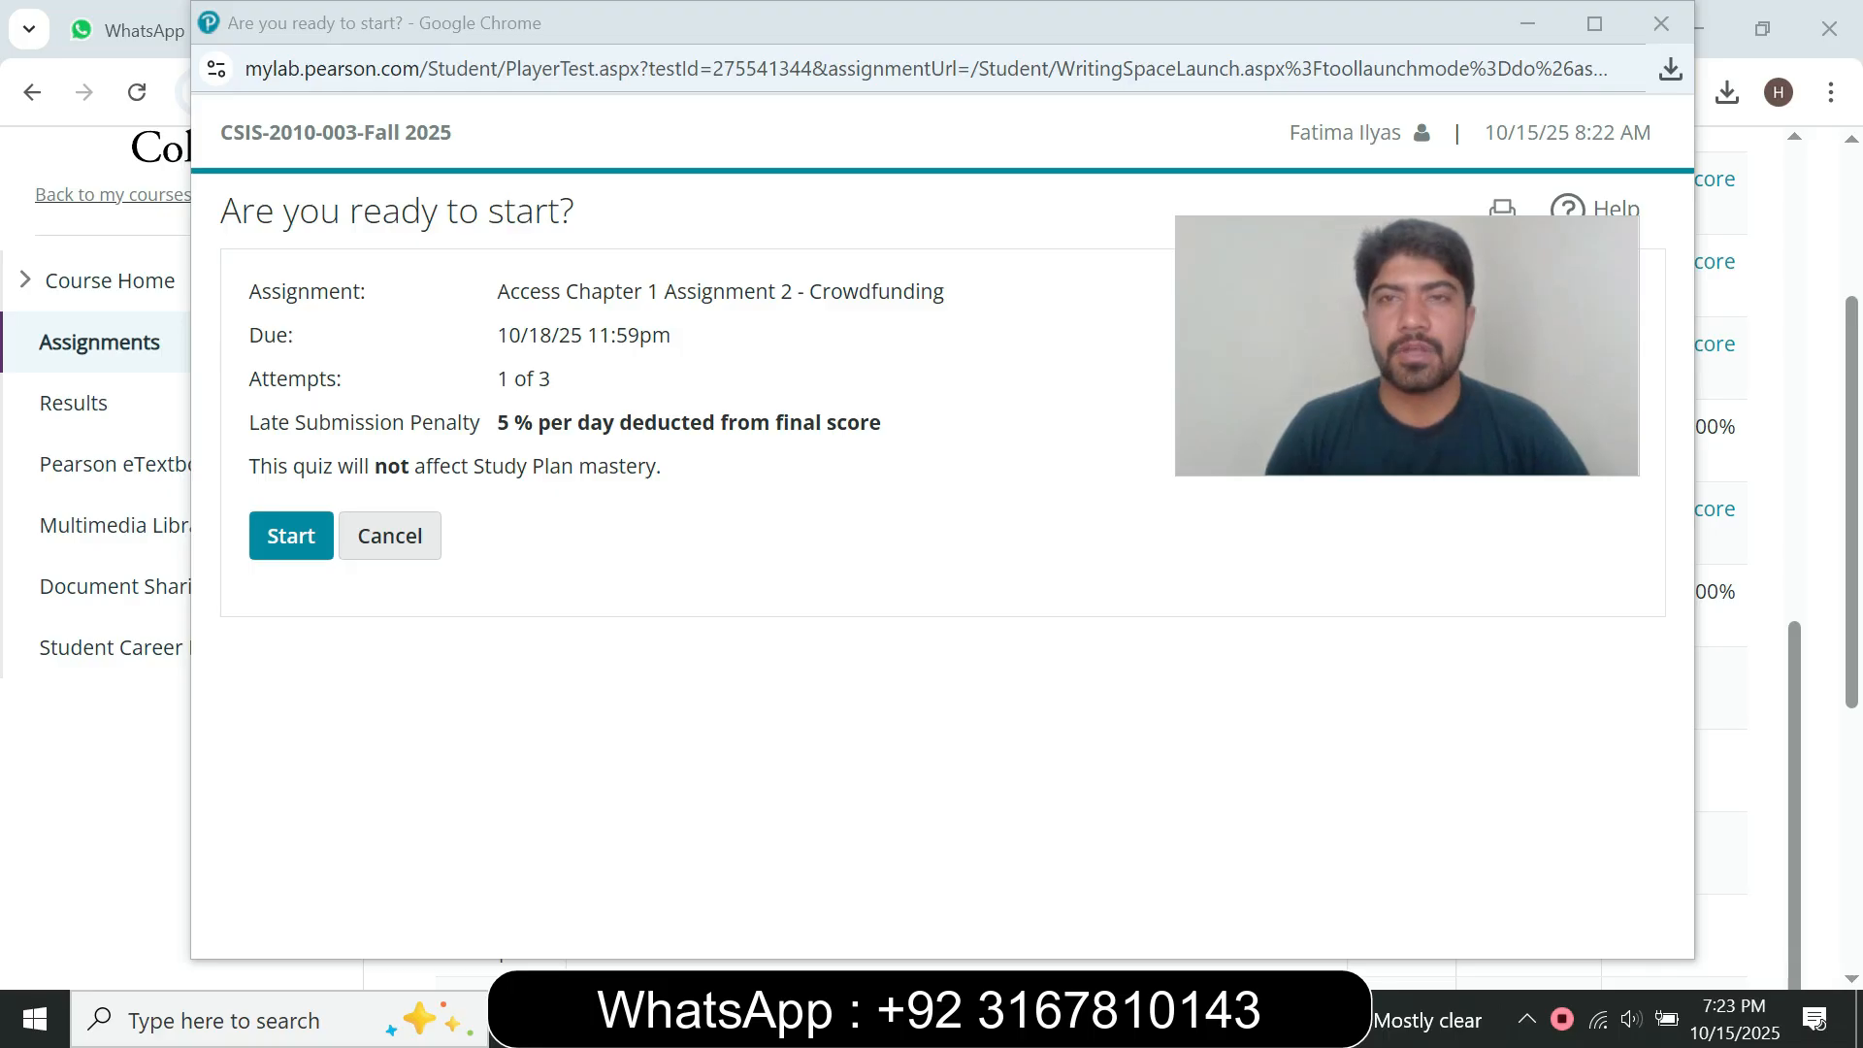
drag(905, 32, 876, 47)
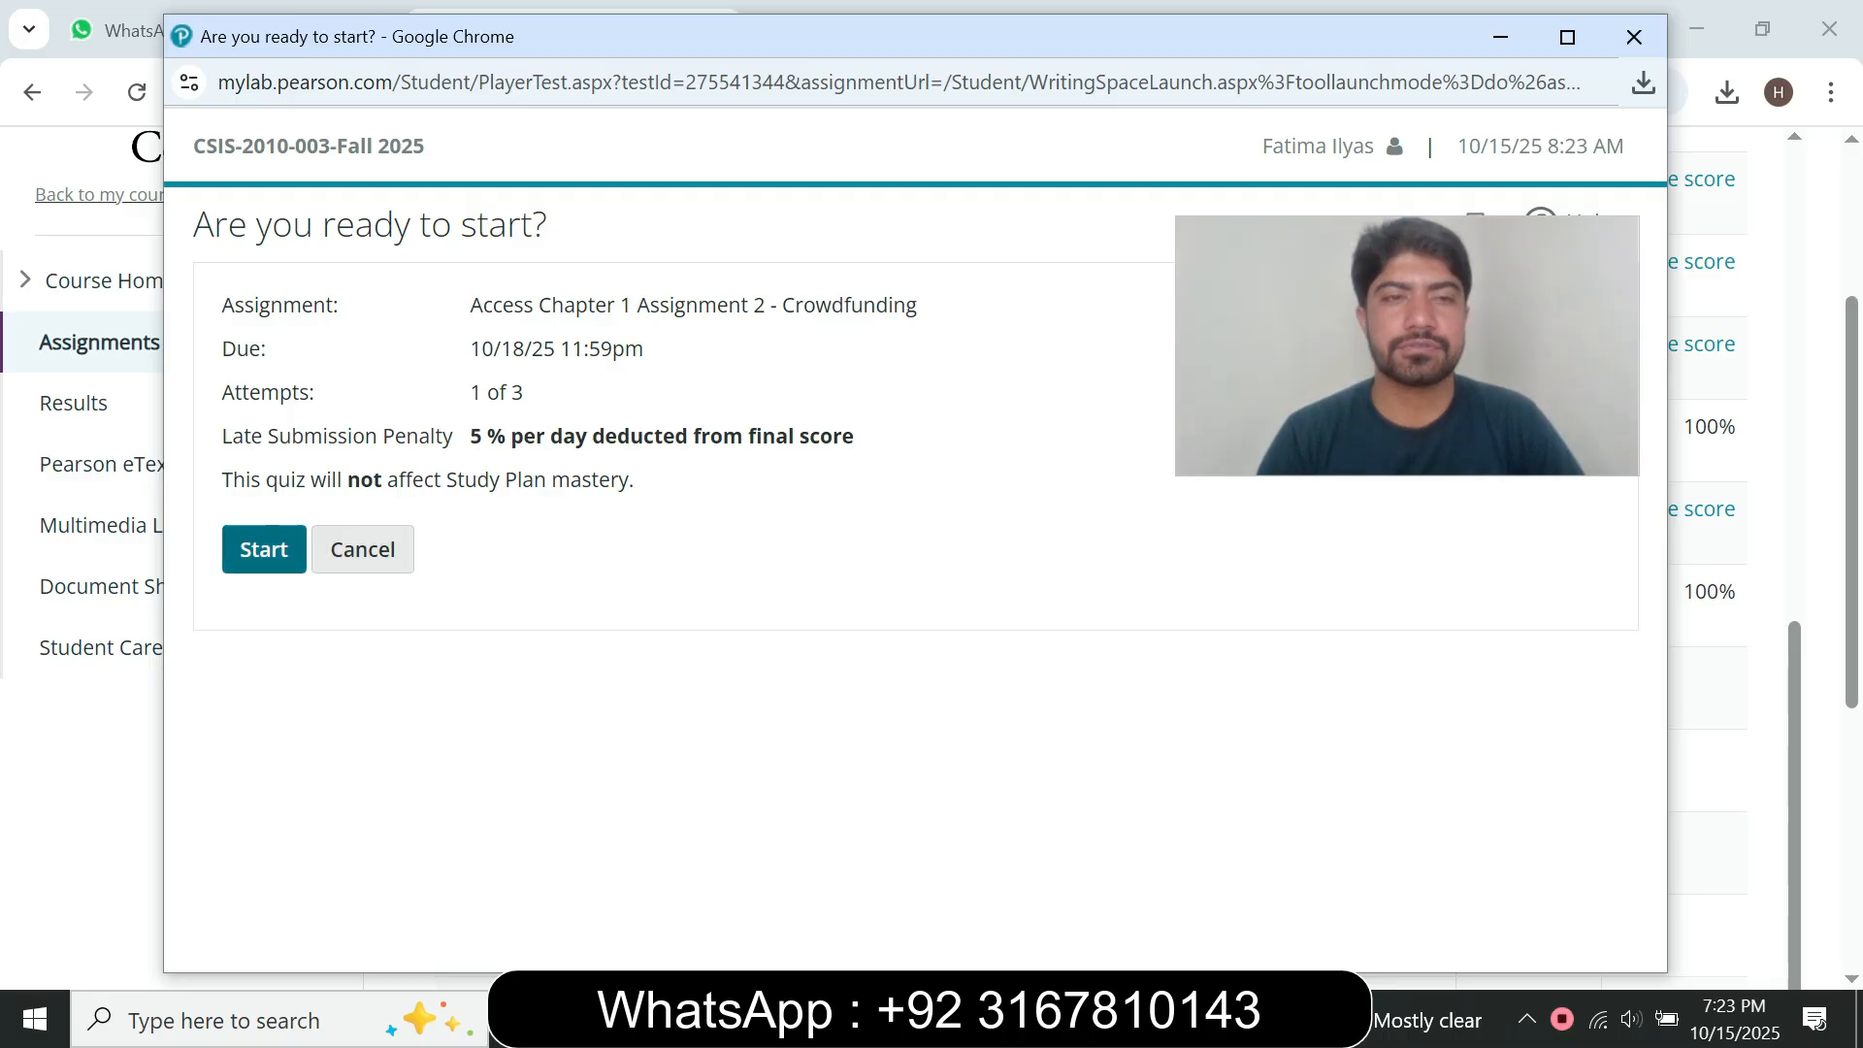
click(264, 549)
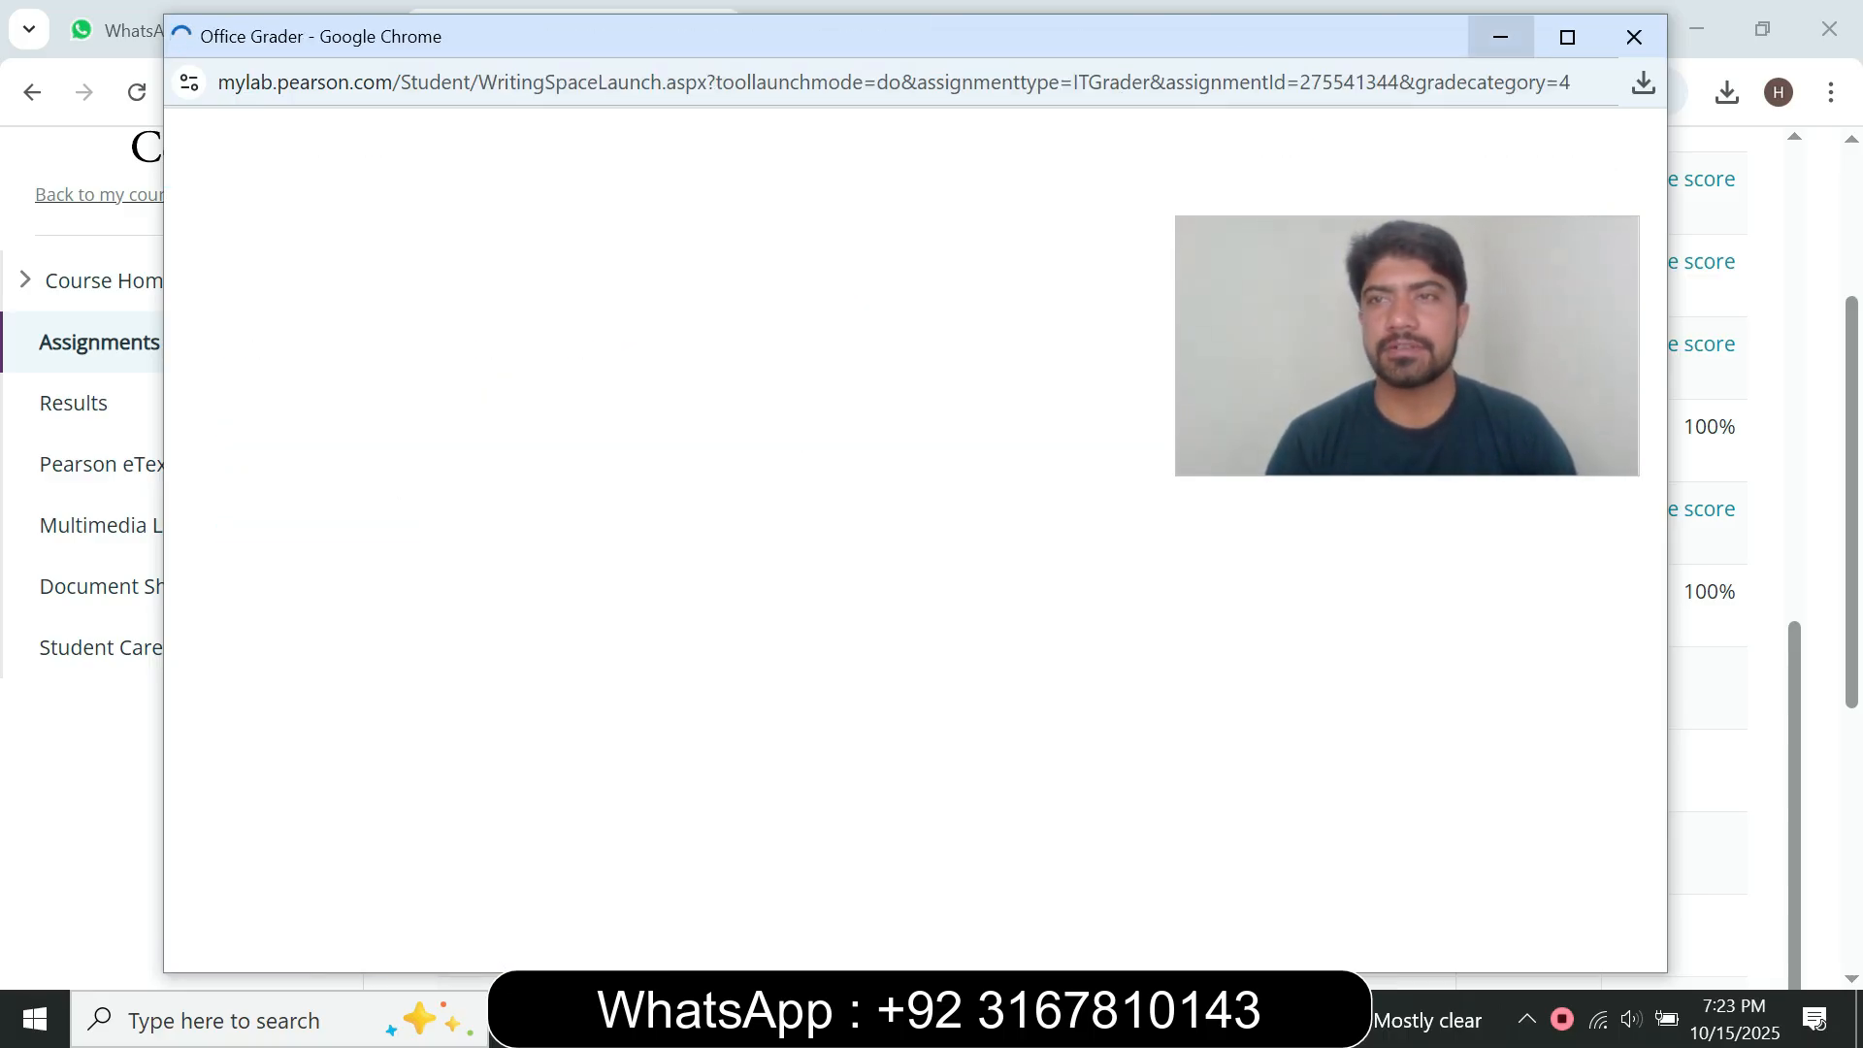
click(1567, 37)
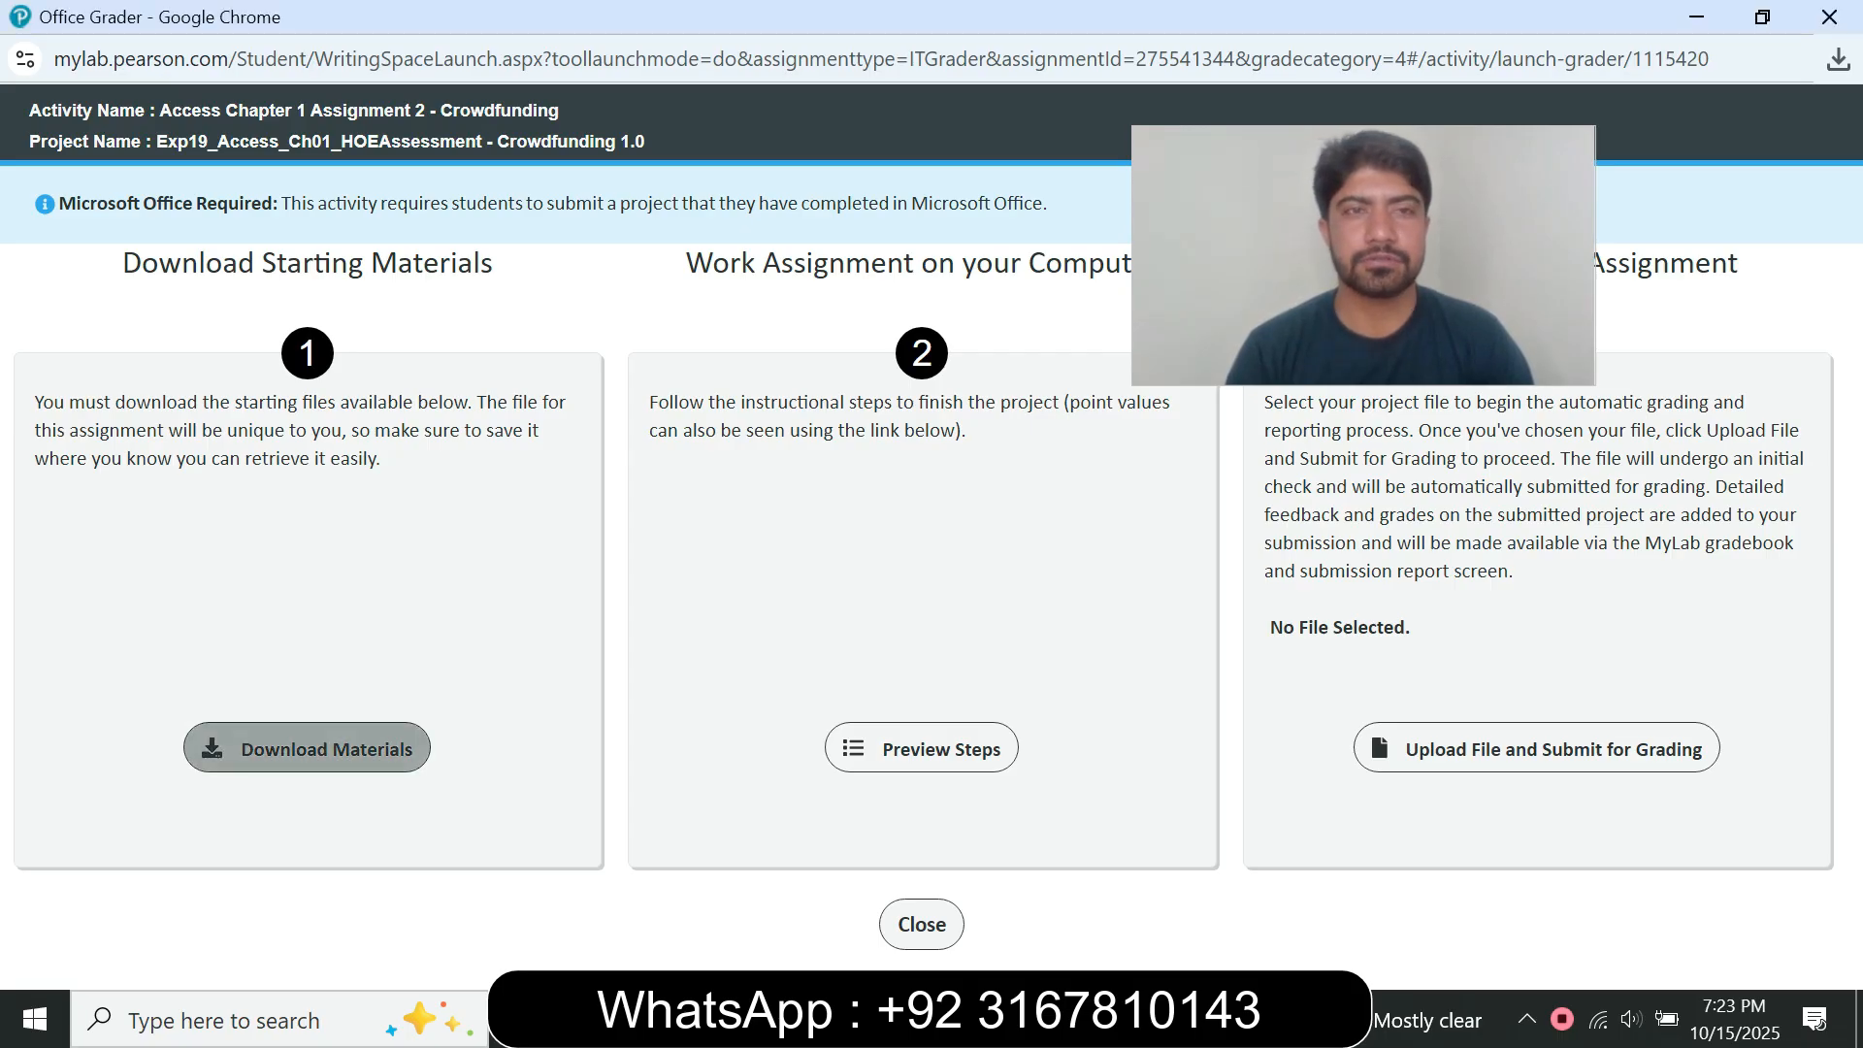
Download all starting materials and open the EX19_AC_CH01_GRADER_HOE_AS_Instructions document and the Crowdfunding database from the Downloads folder.
click(306, 748)
click(979, 820)
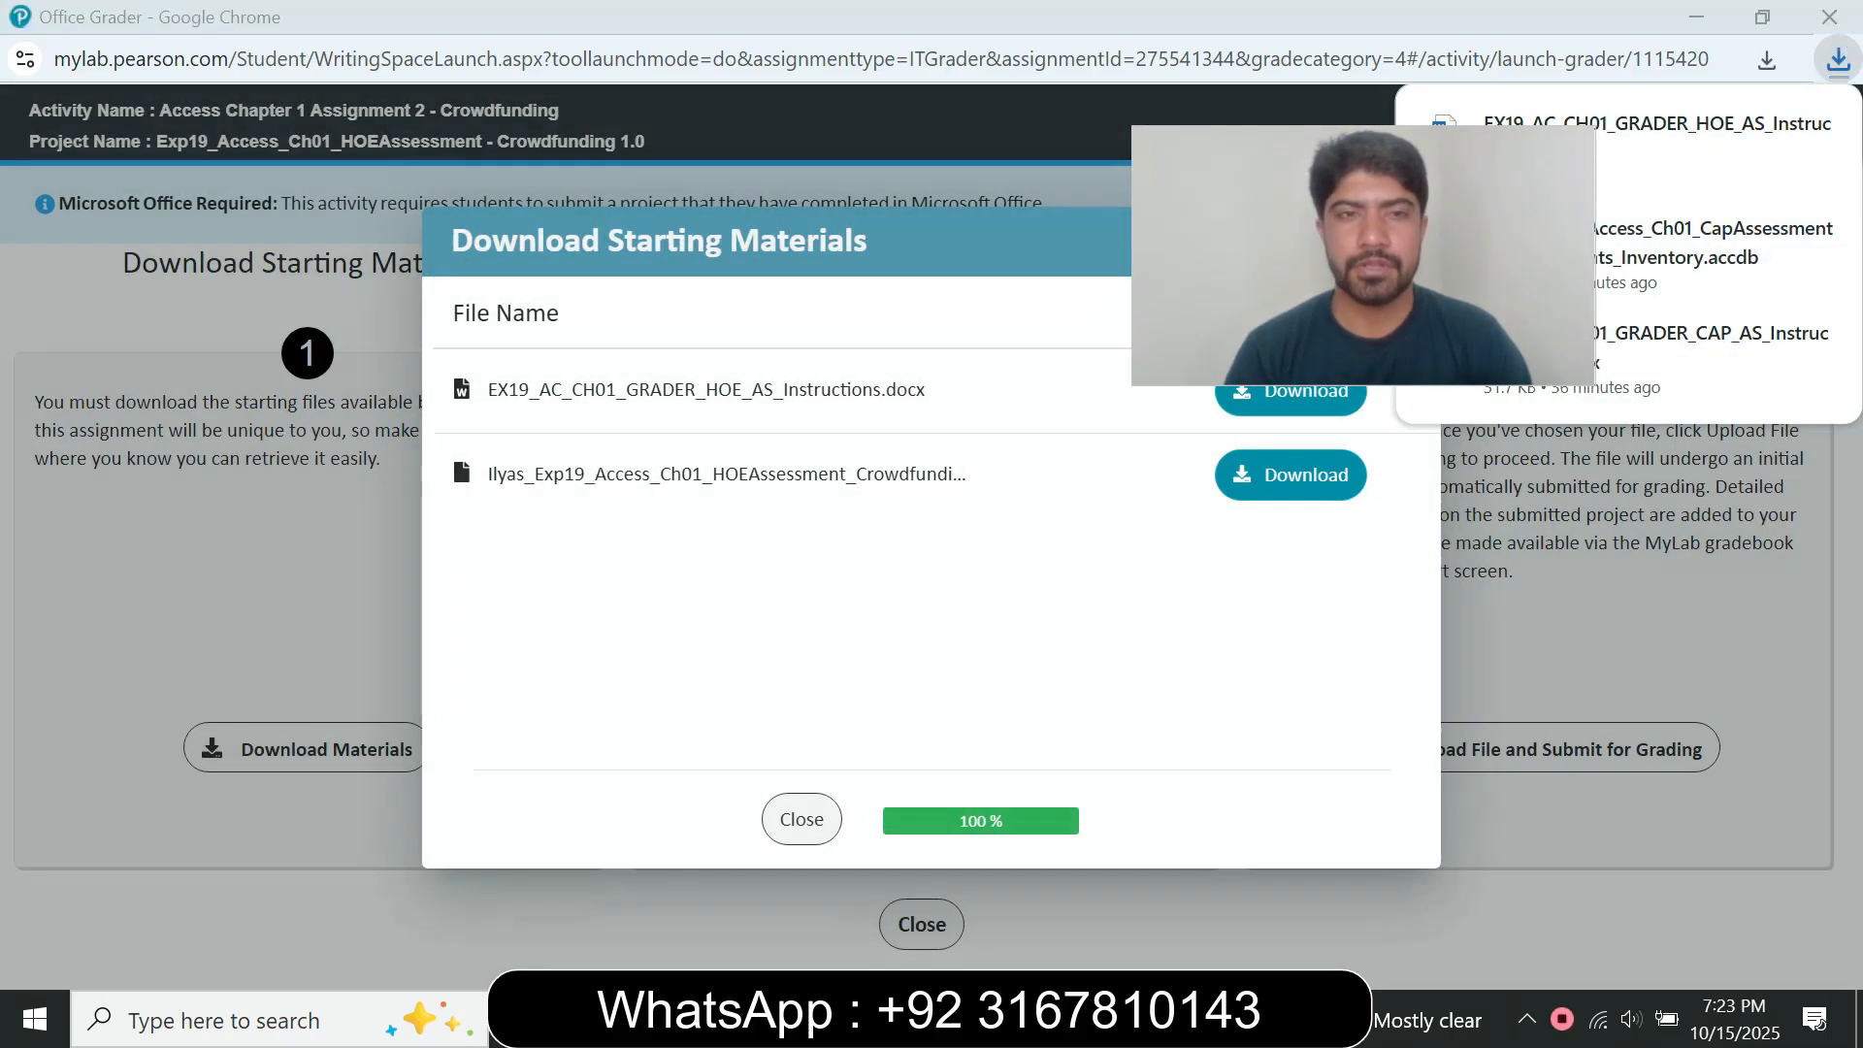
click(594, 1019)
click(119, 228)
double_click(573, 250)
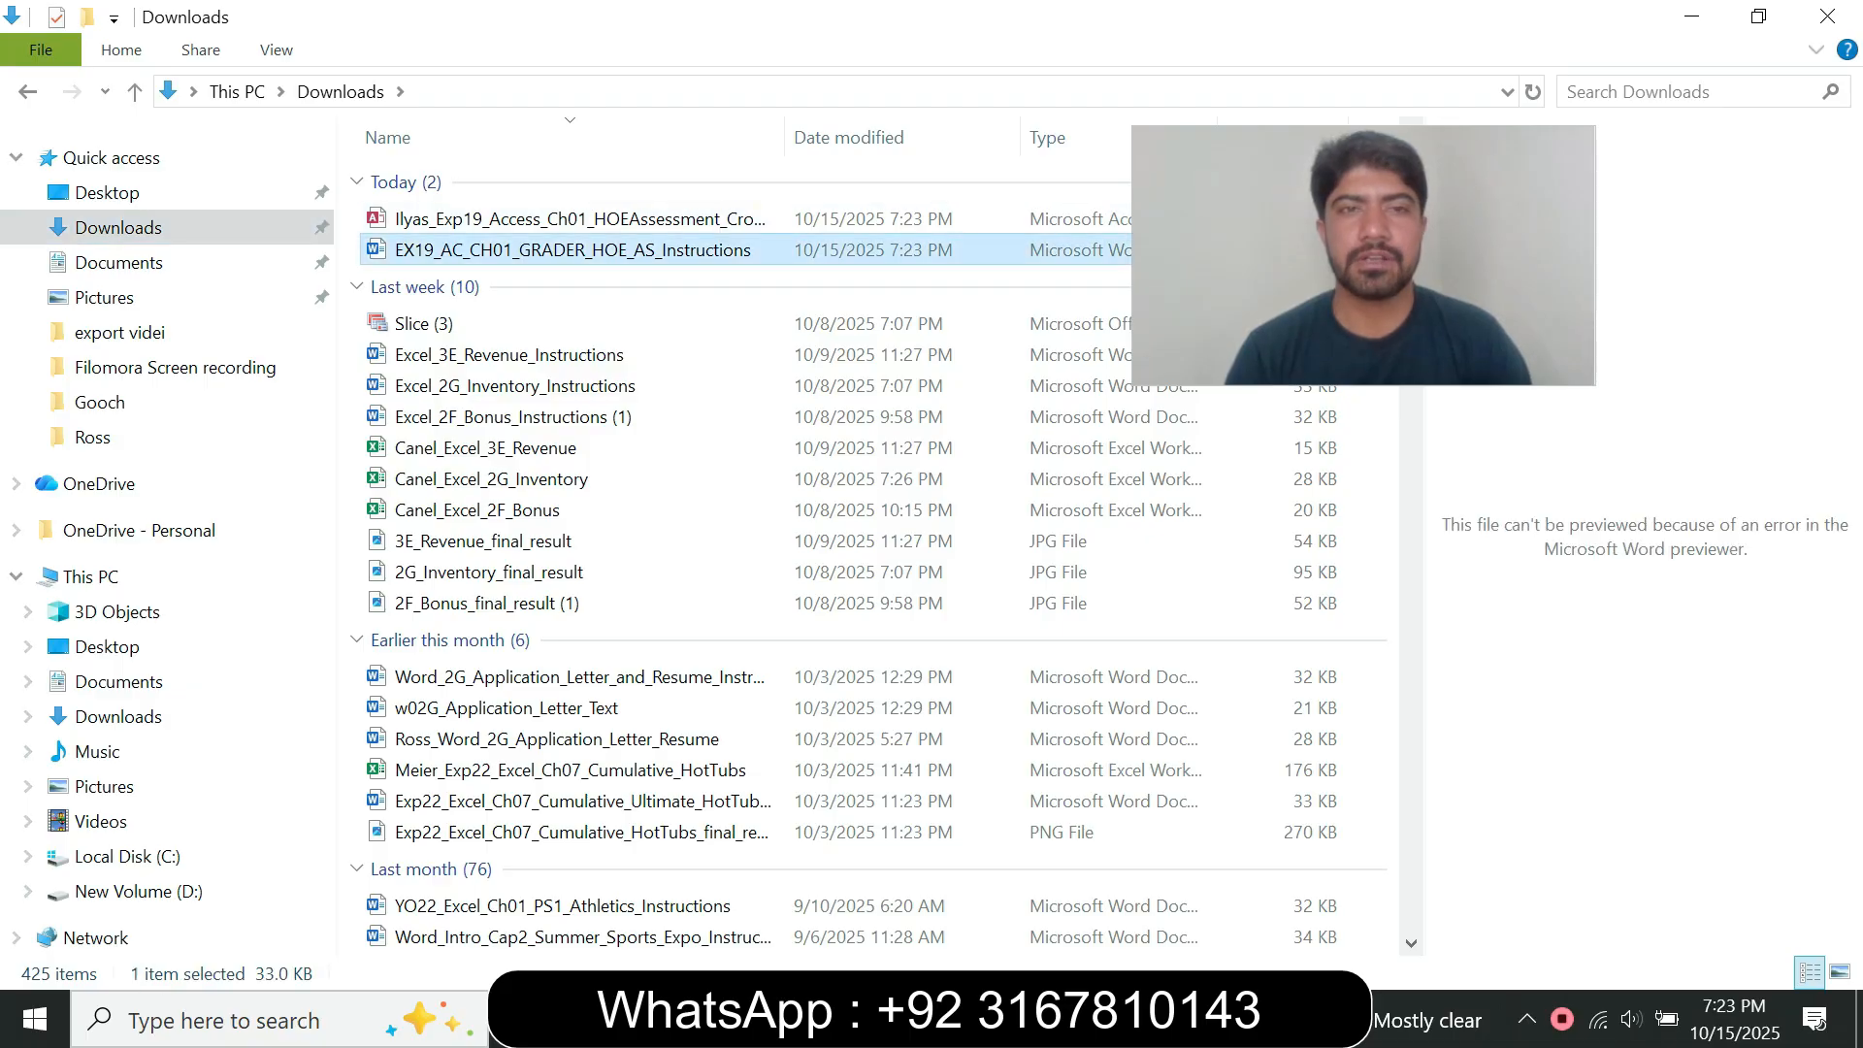
double_click(580, 219)
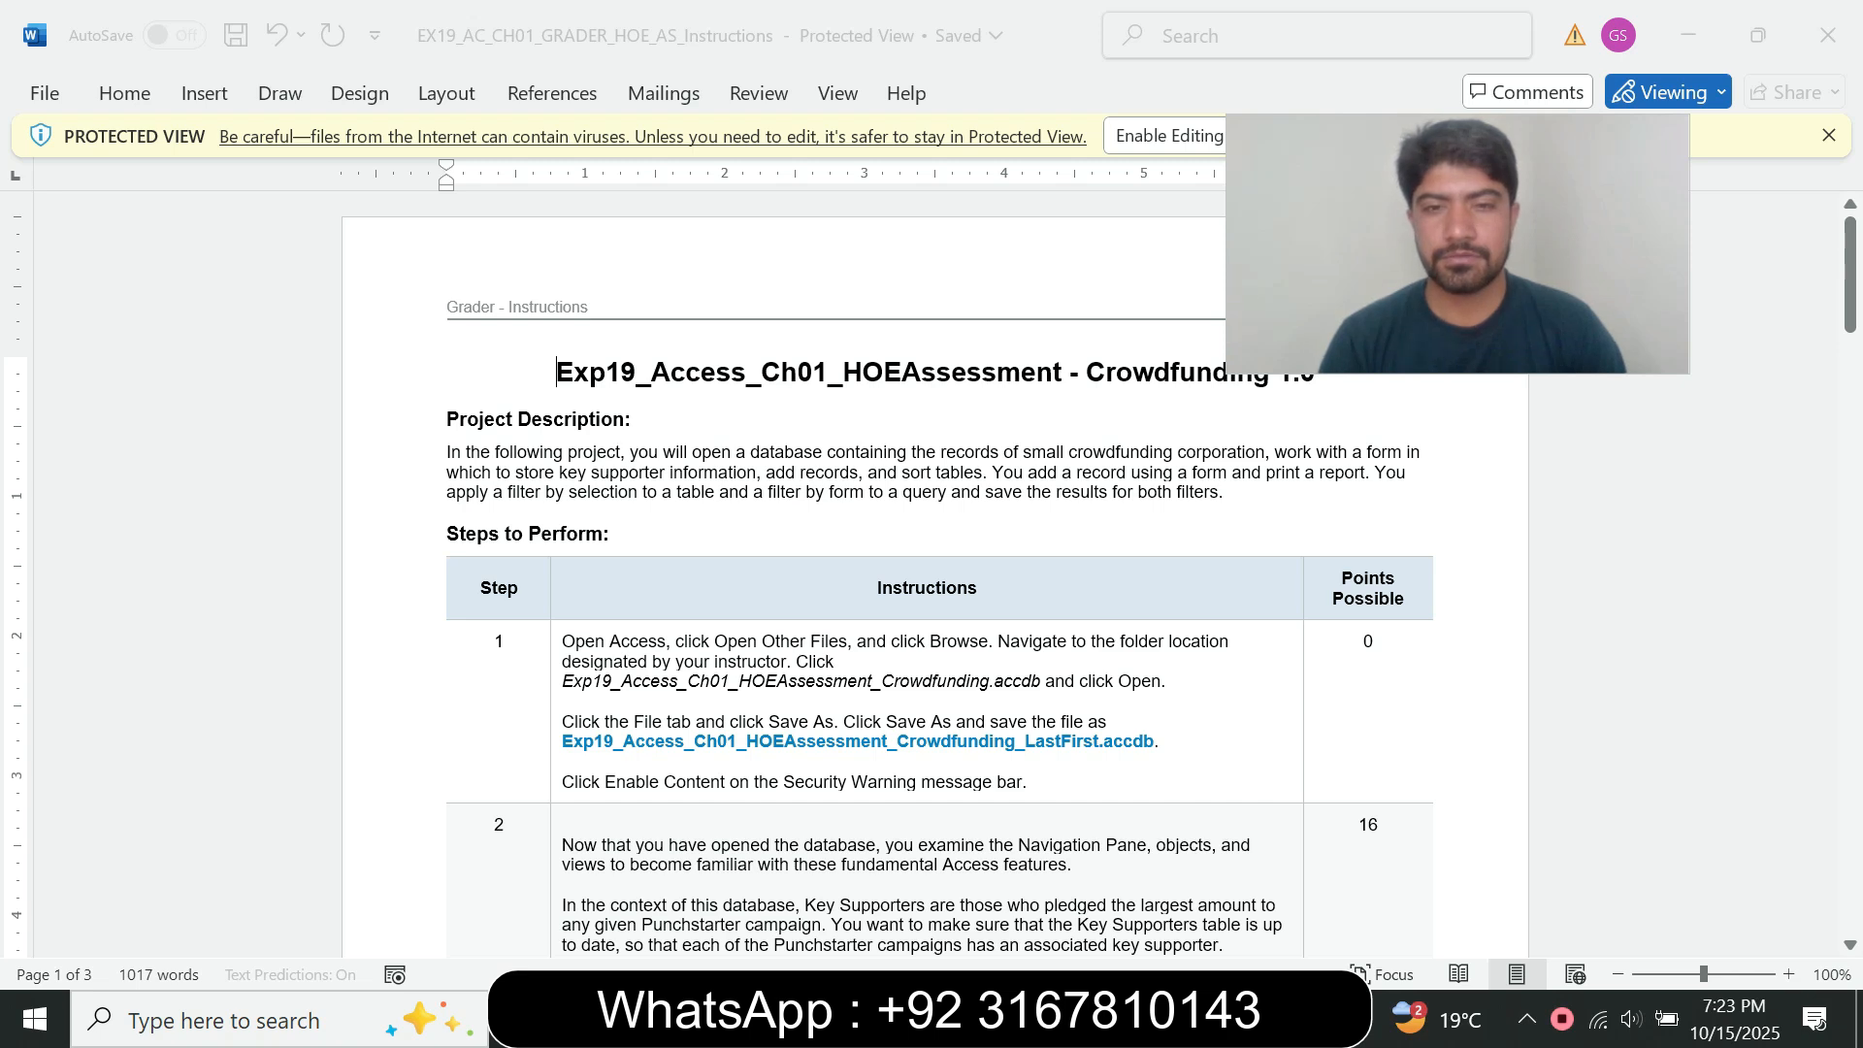
Dismiss the blocked-macros security notice in the Access database and enable editing of the Word instructions document.
key(alt+Tab)
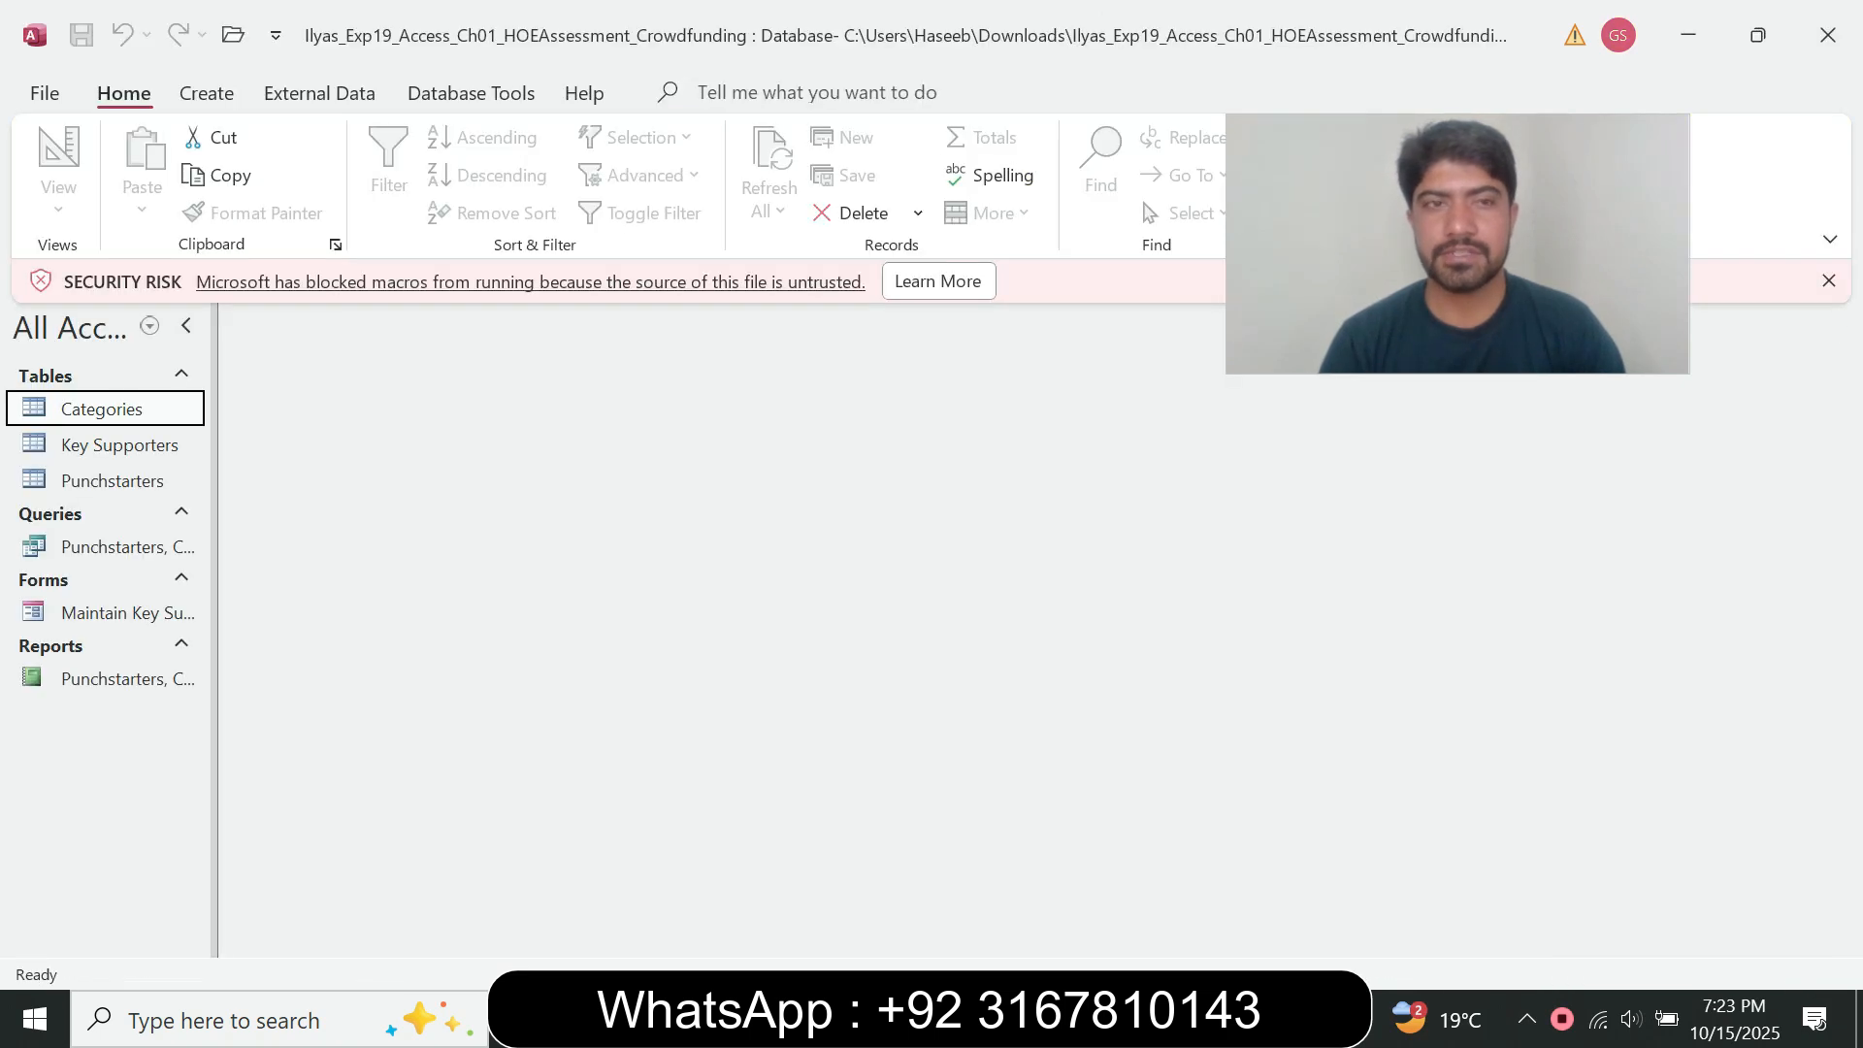
click(1829, 281)
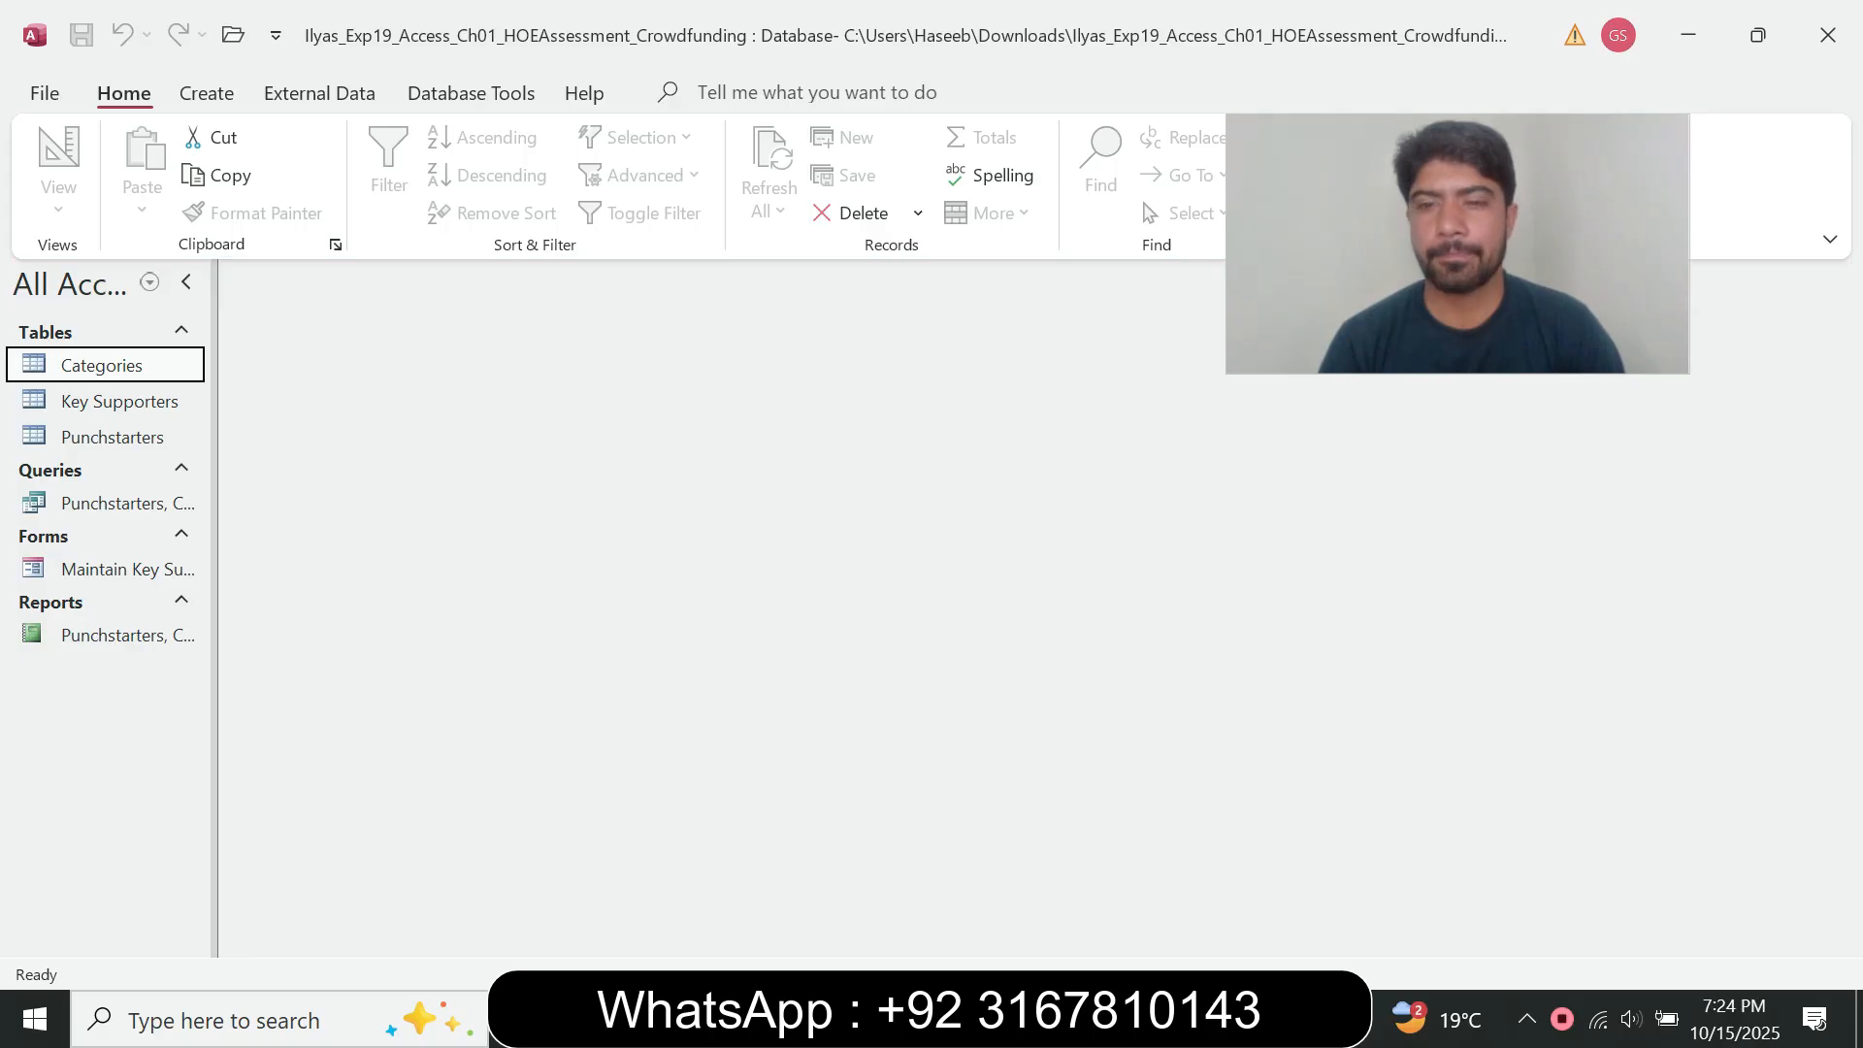
key(alt+Tab)
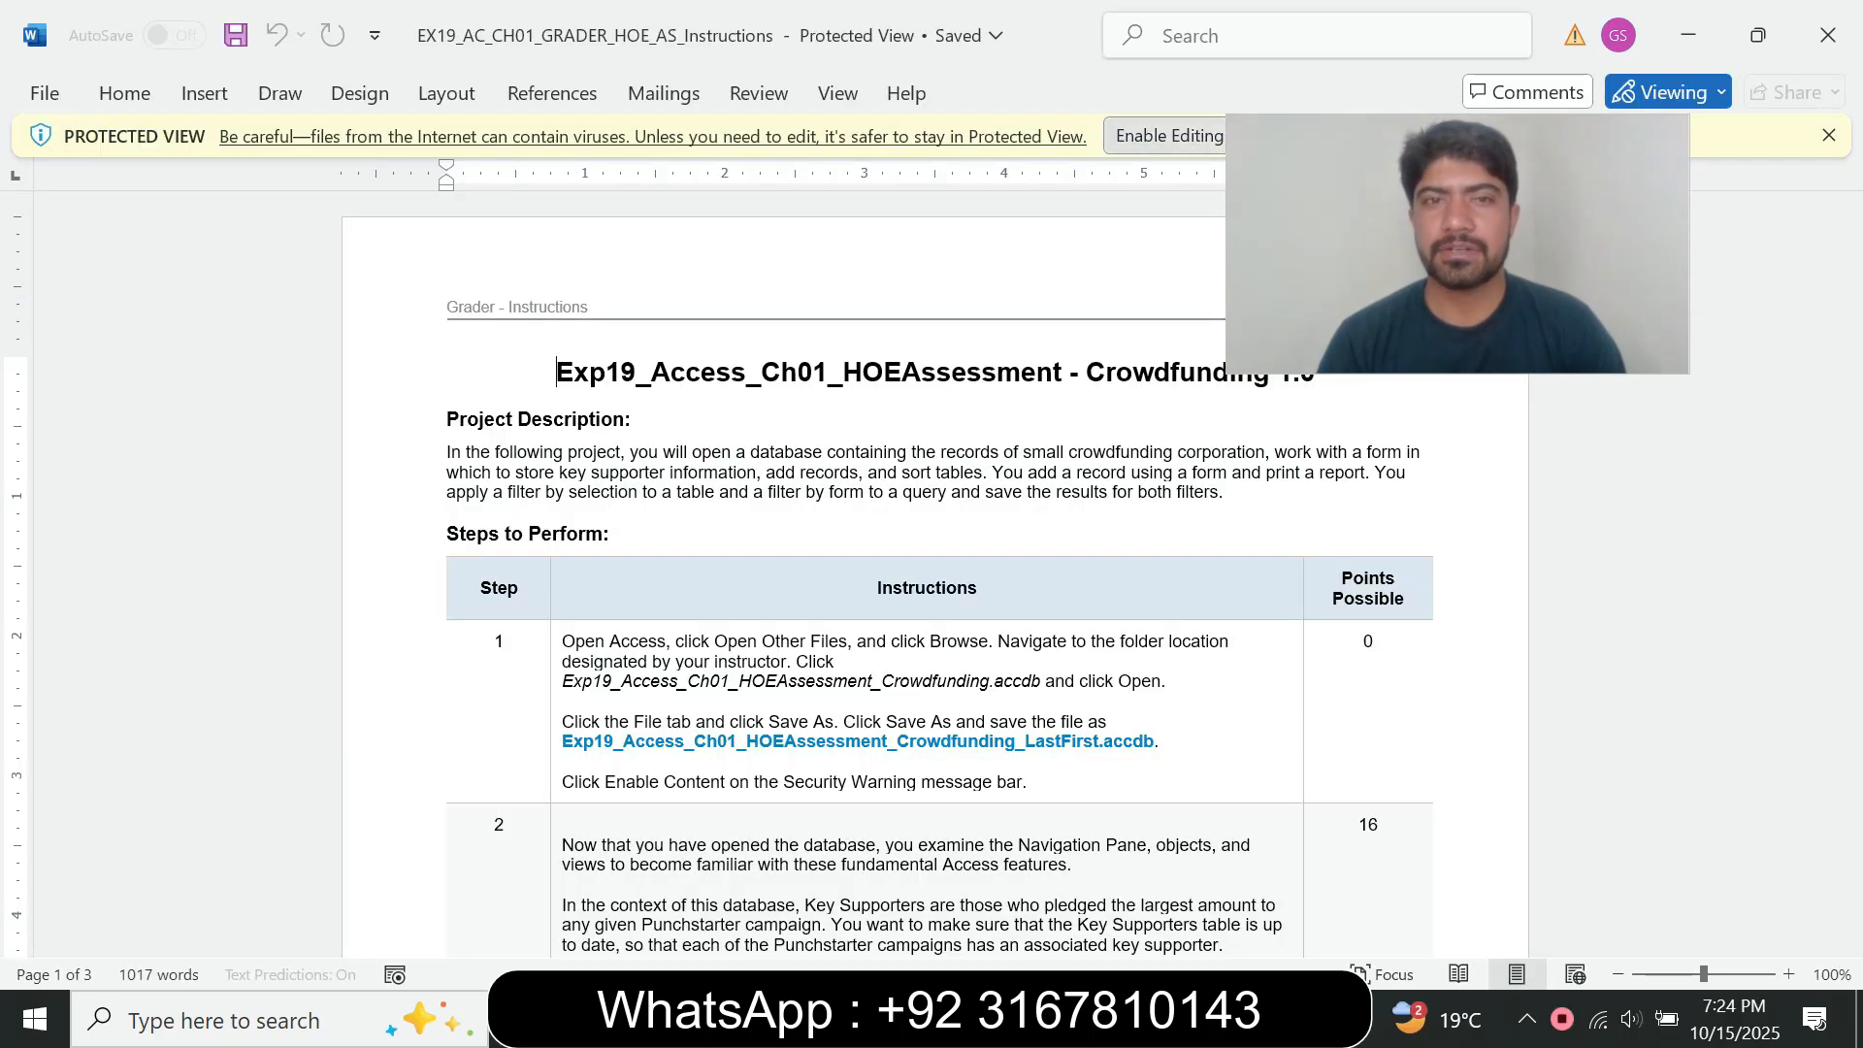
click(1169, 135)
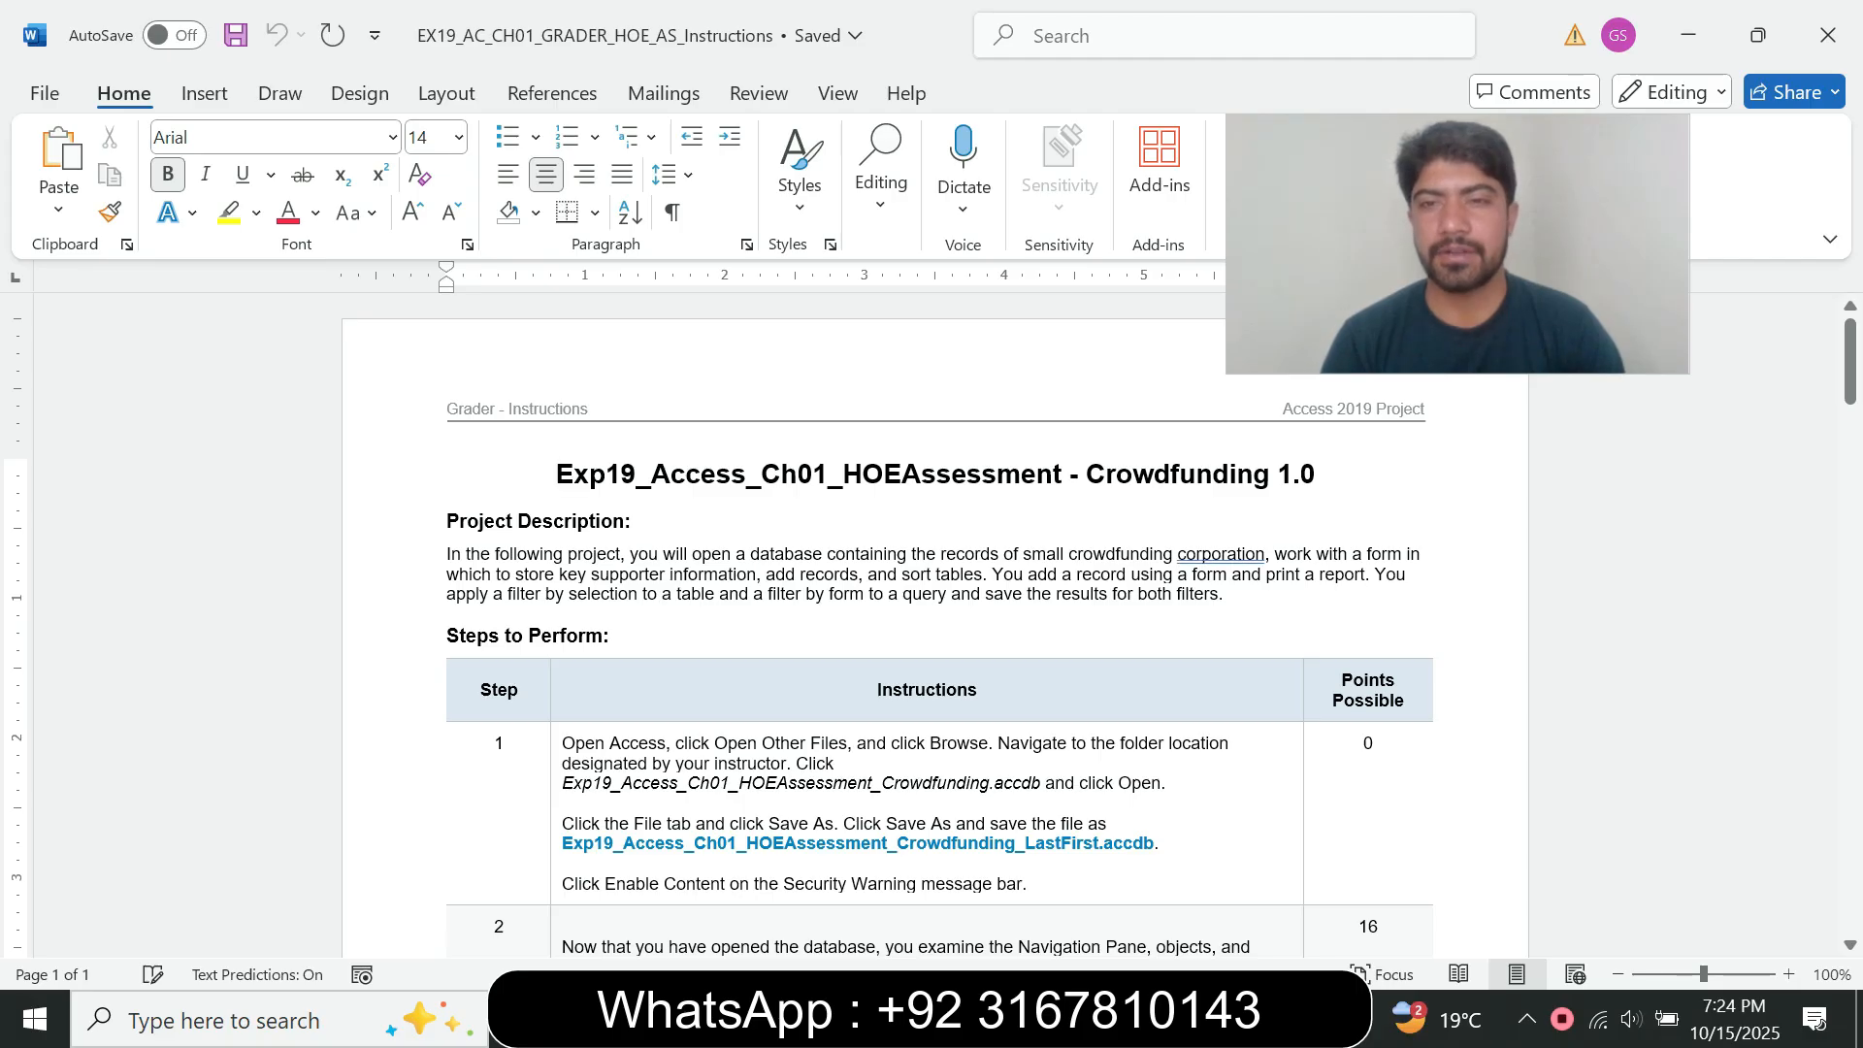
Highlight the step 1 instructions cell in yellow and glance at the Access database.
mouse_move(1850, 361)
mouse_down()
mouse_move(1850, 820)
mouse_move(1850, 392)
mouse_up()
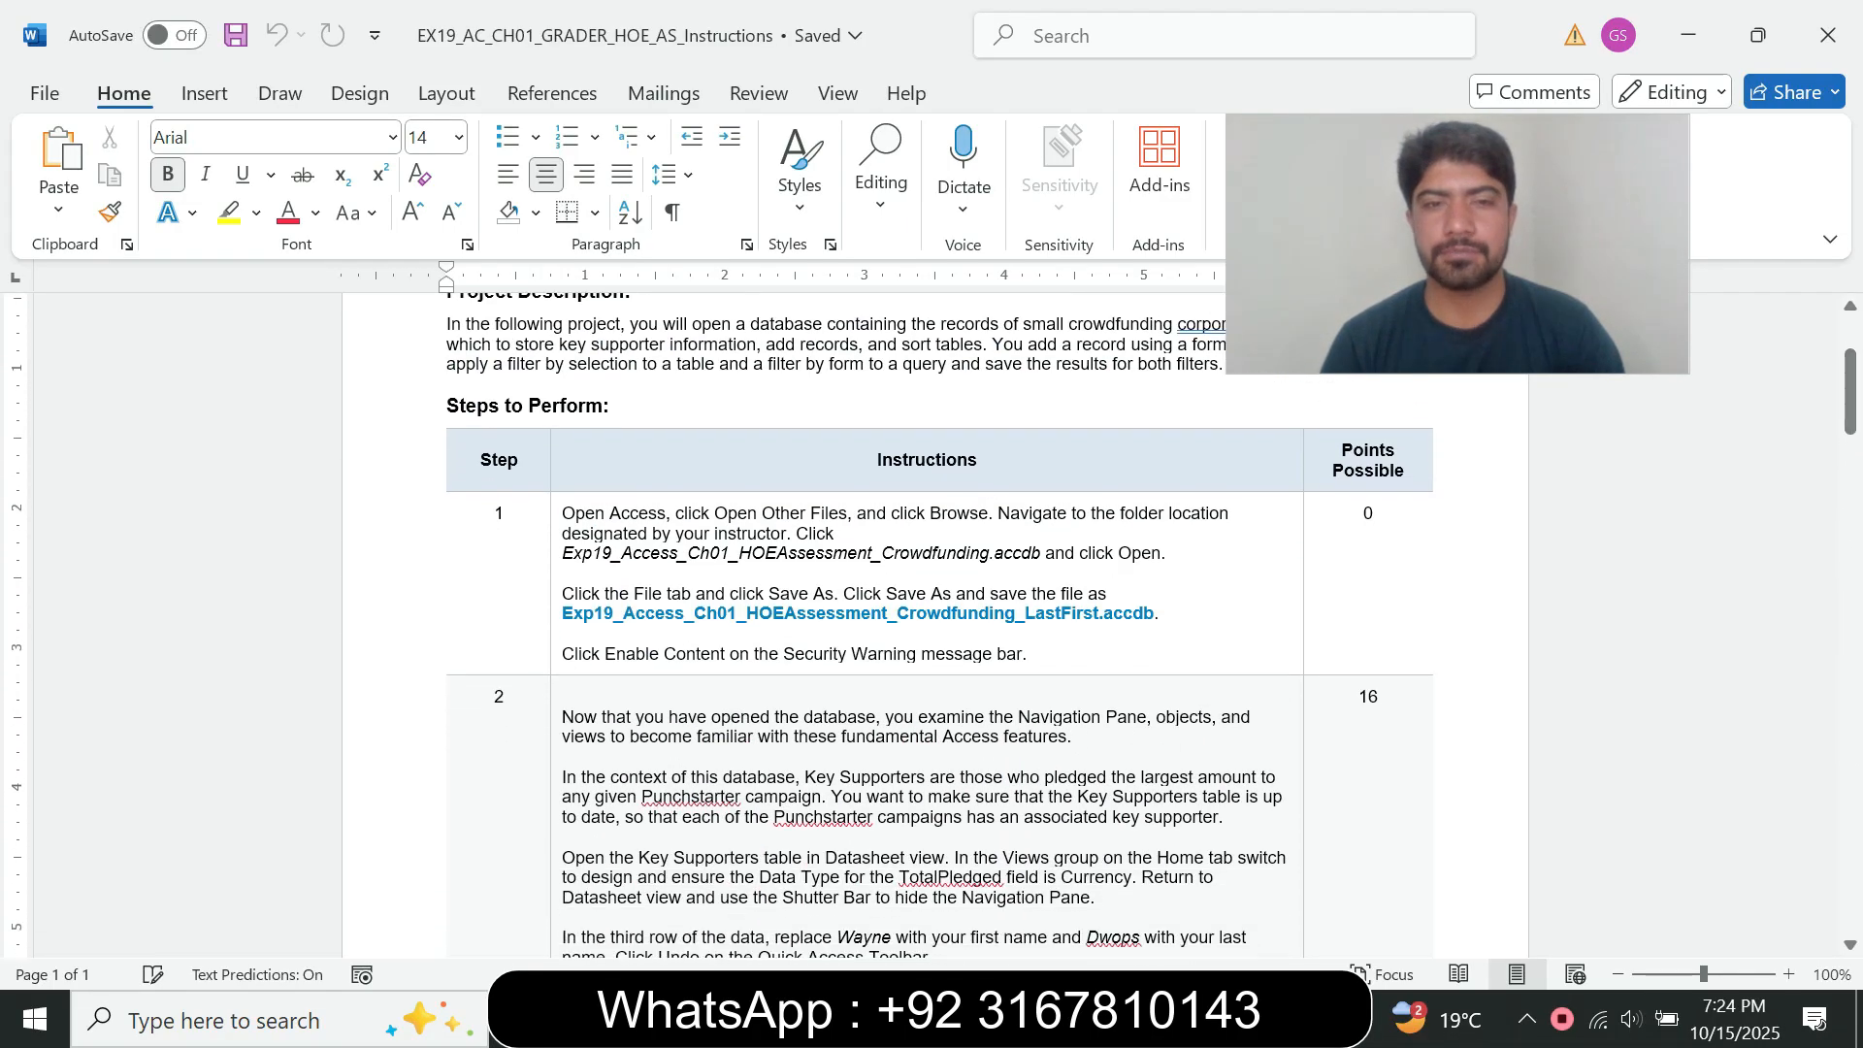
click(556, 528)
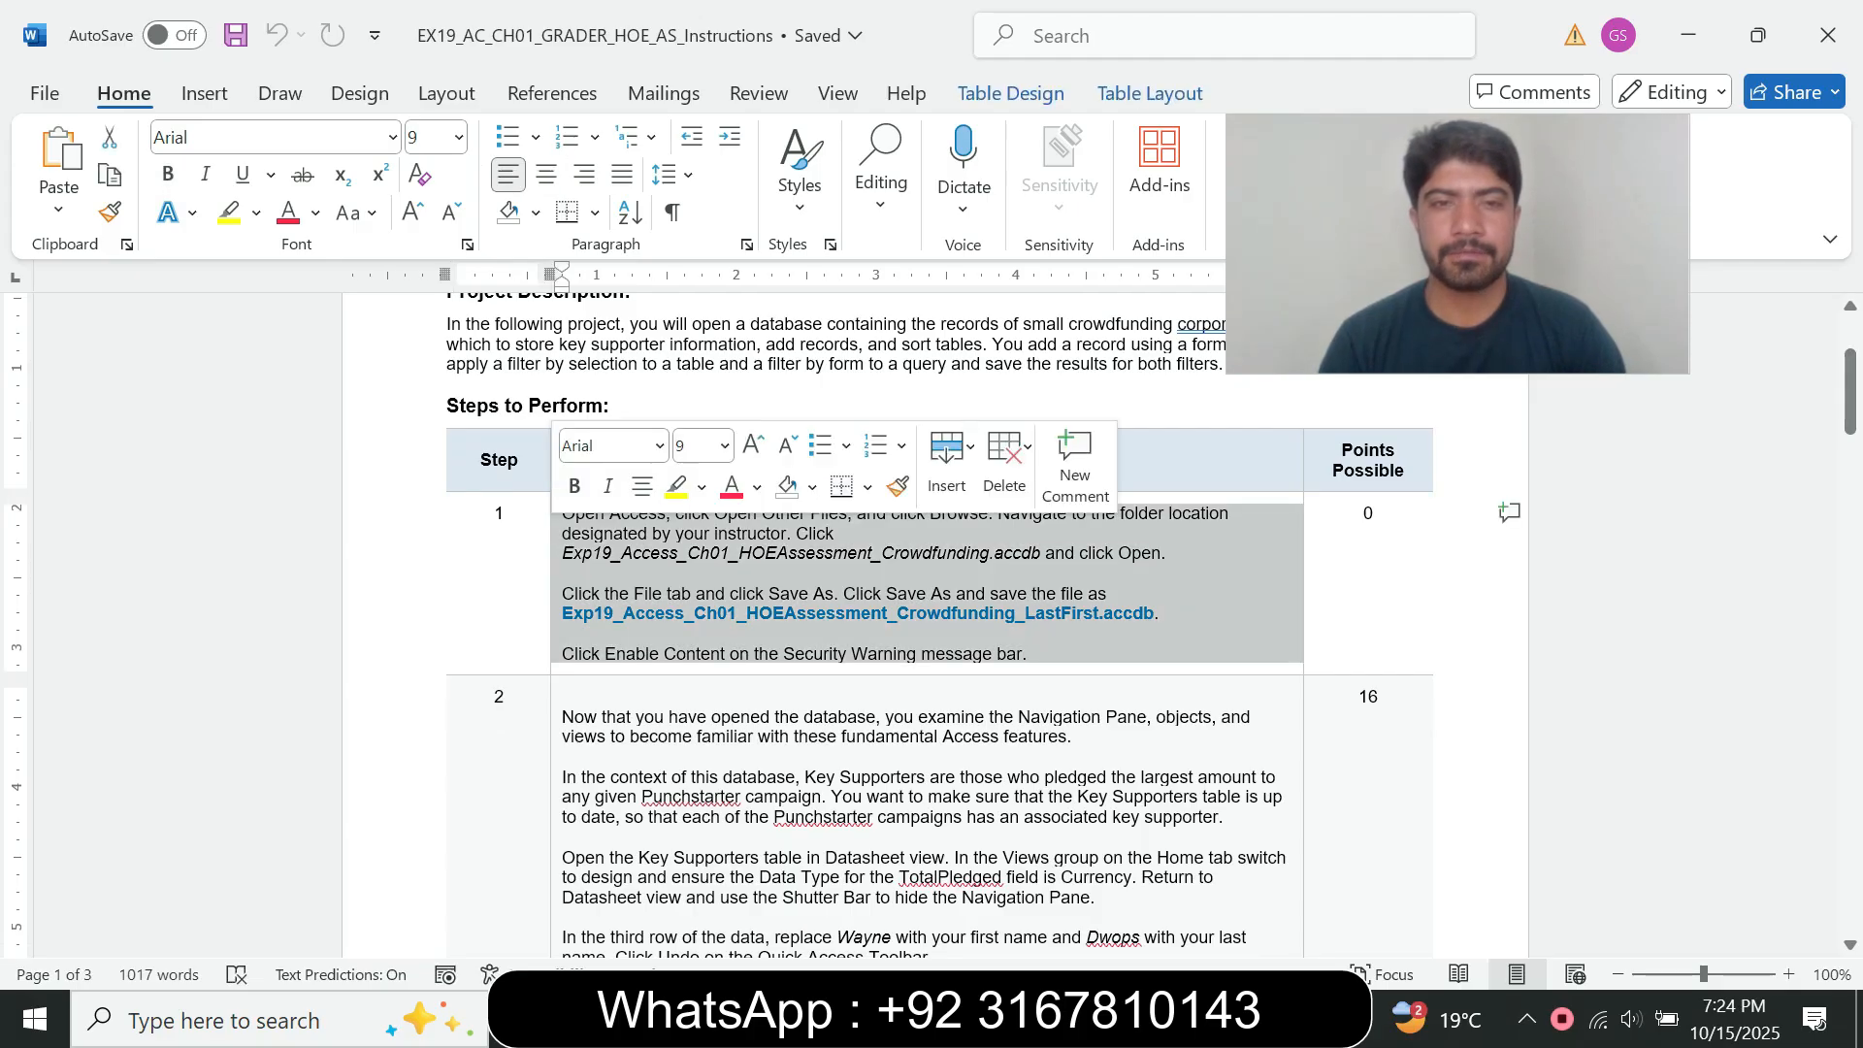
click(676, 487)
click(663, 553)
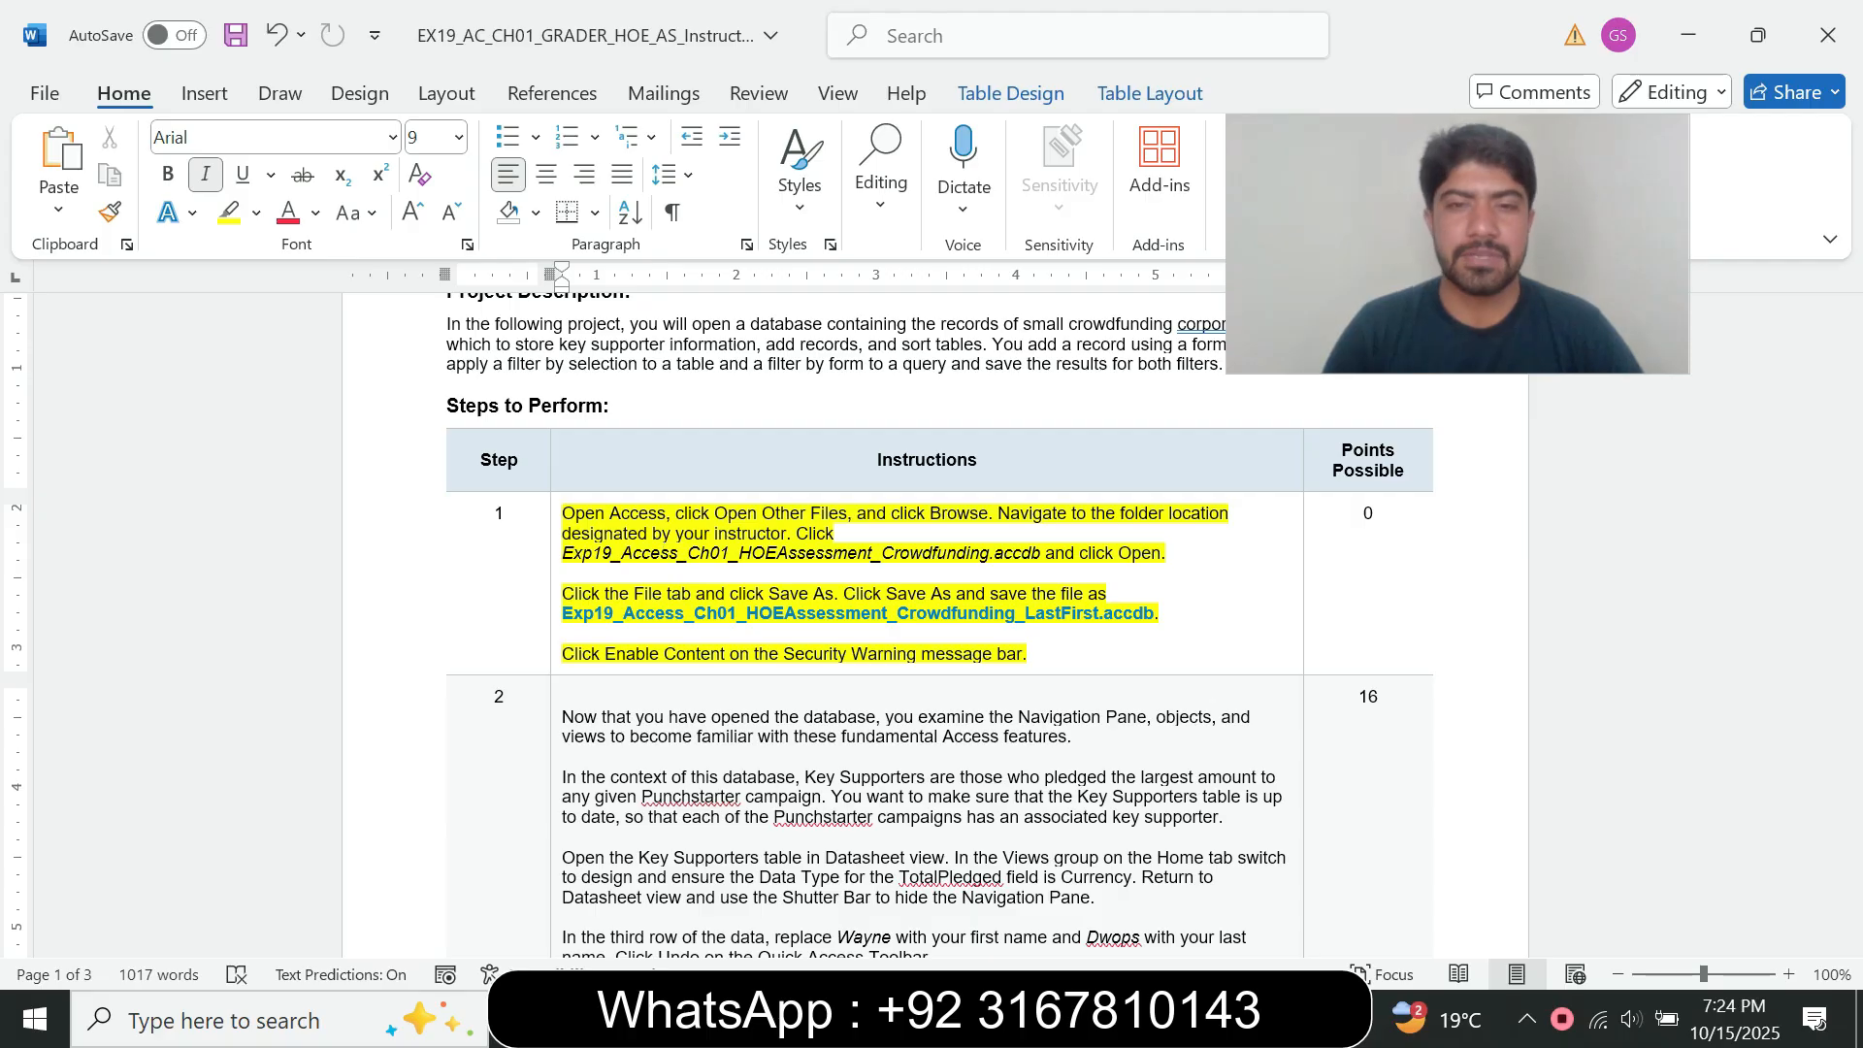
key(alt+Tab)
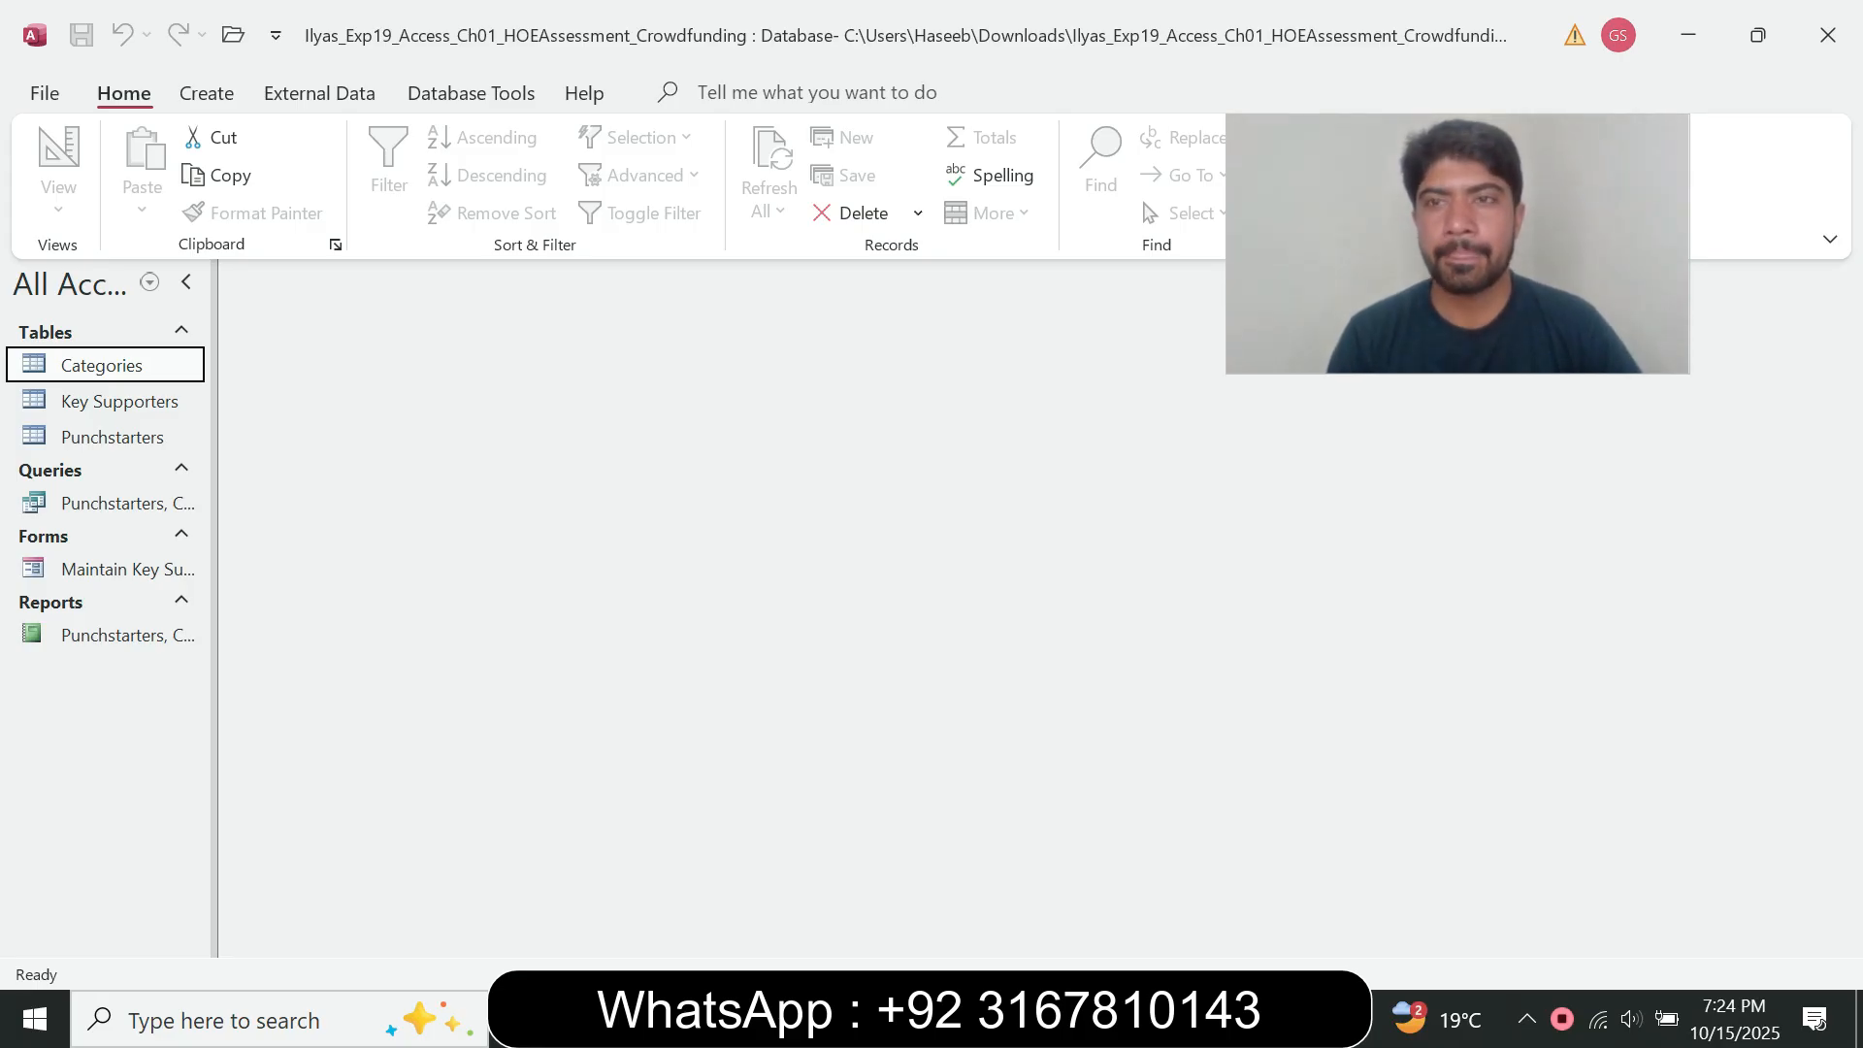
key(alt+Tab)
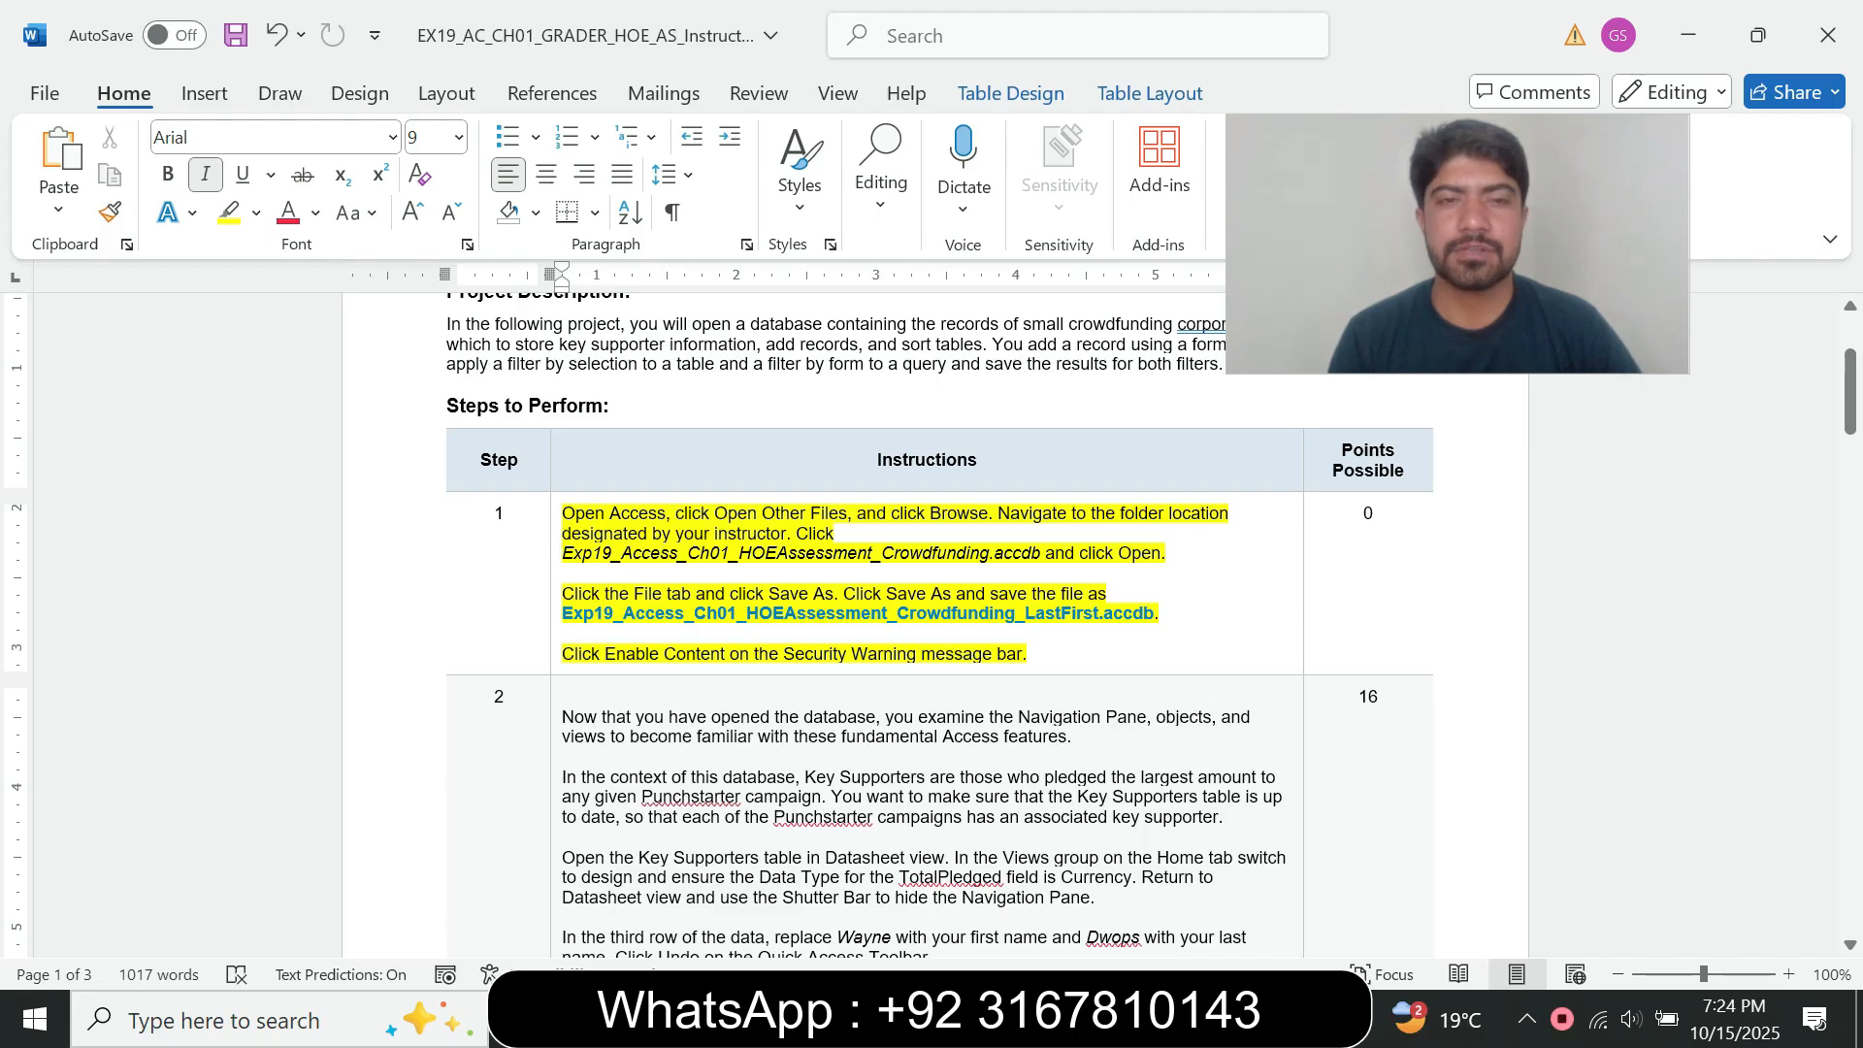
Remove the highlight color from the step 1 instructions cell.
click(556, 611)
click(725, 525)
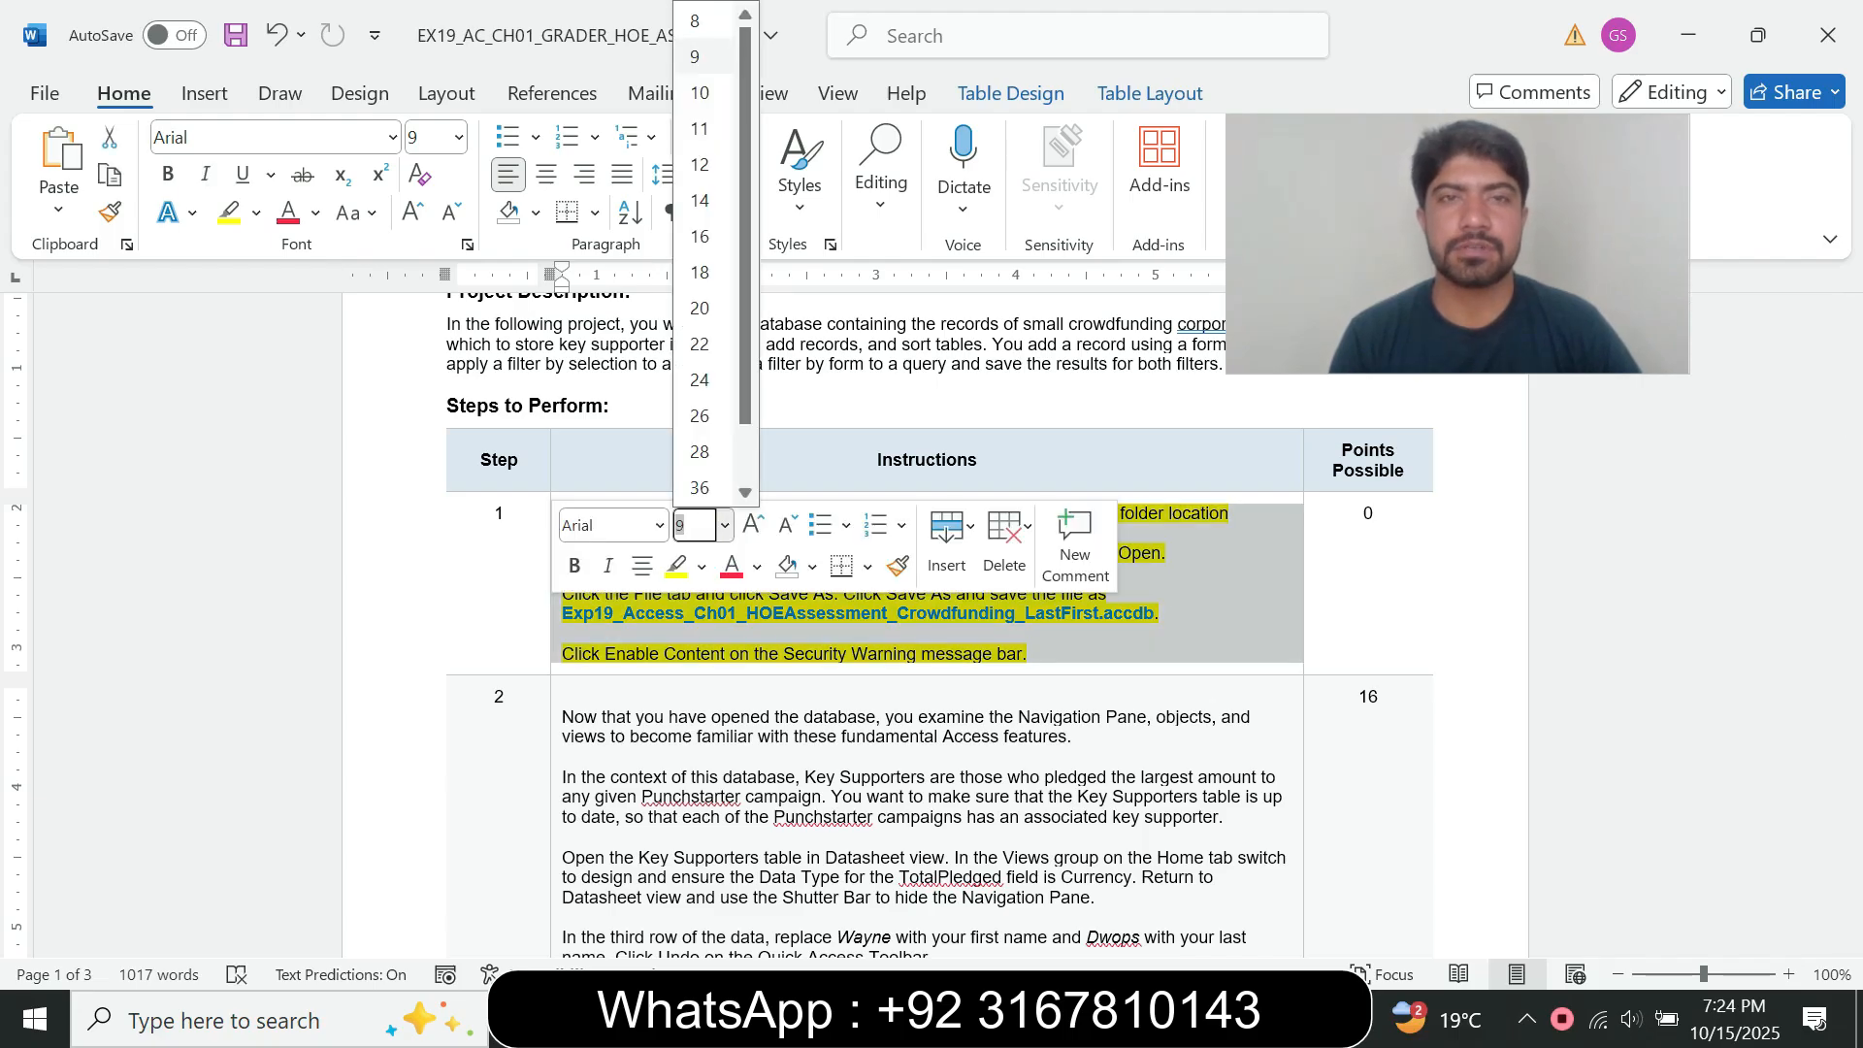
click(256, 212)
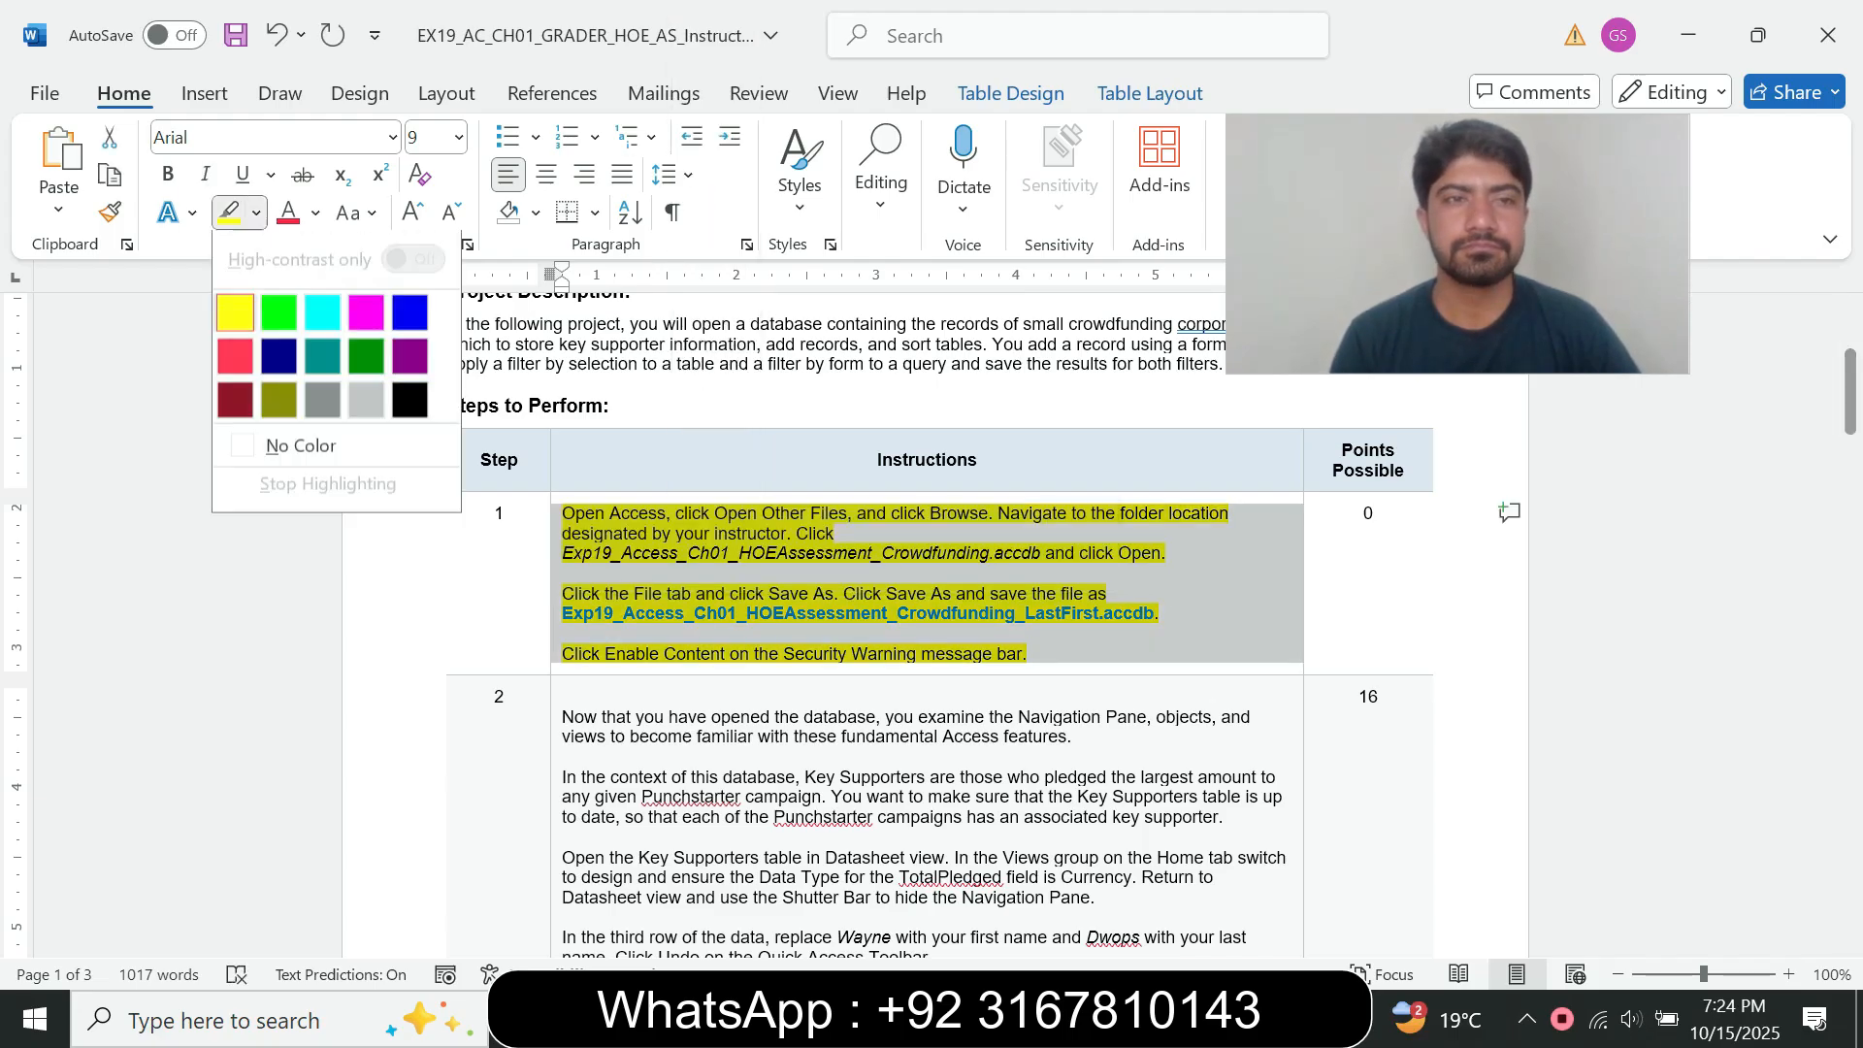
click(301, 445)
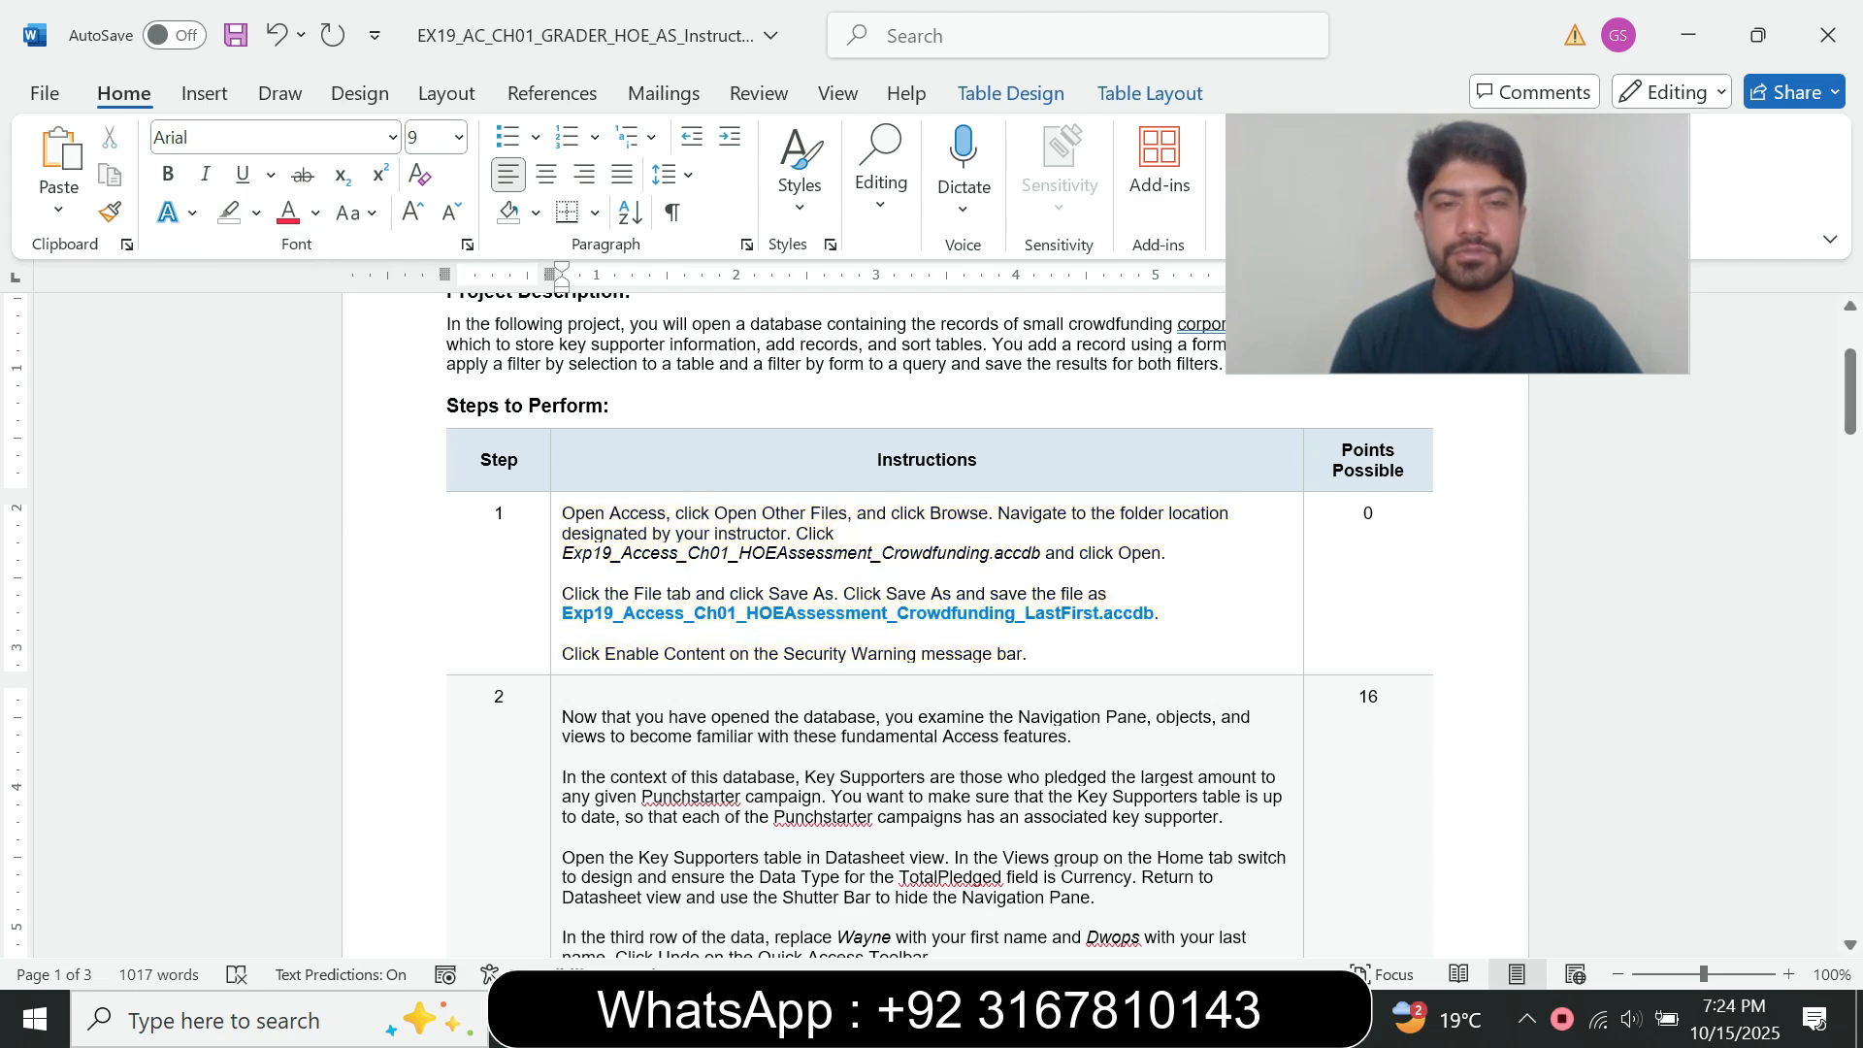
Set the step 2 instructions cell to font size 14 and highlight its text in turquoise.
click(556, 699)
click(726, 614)
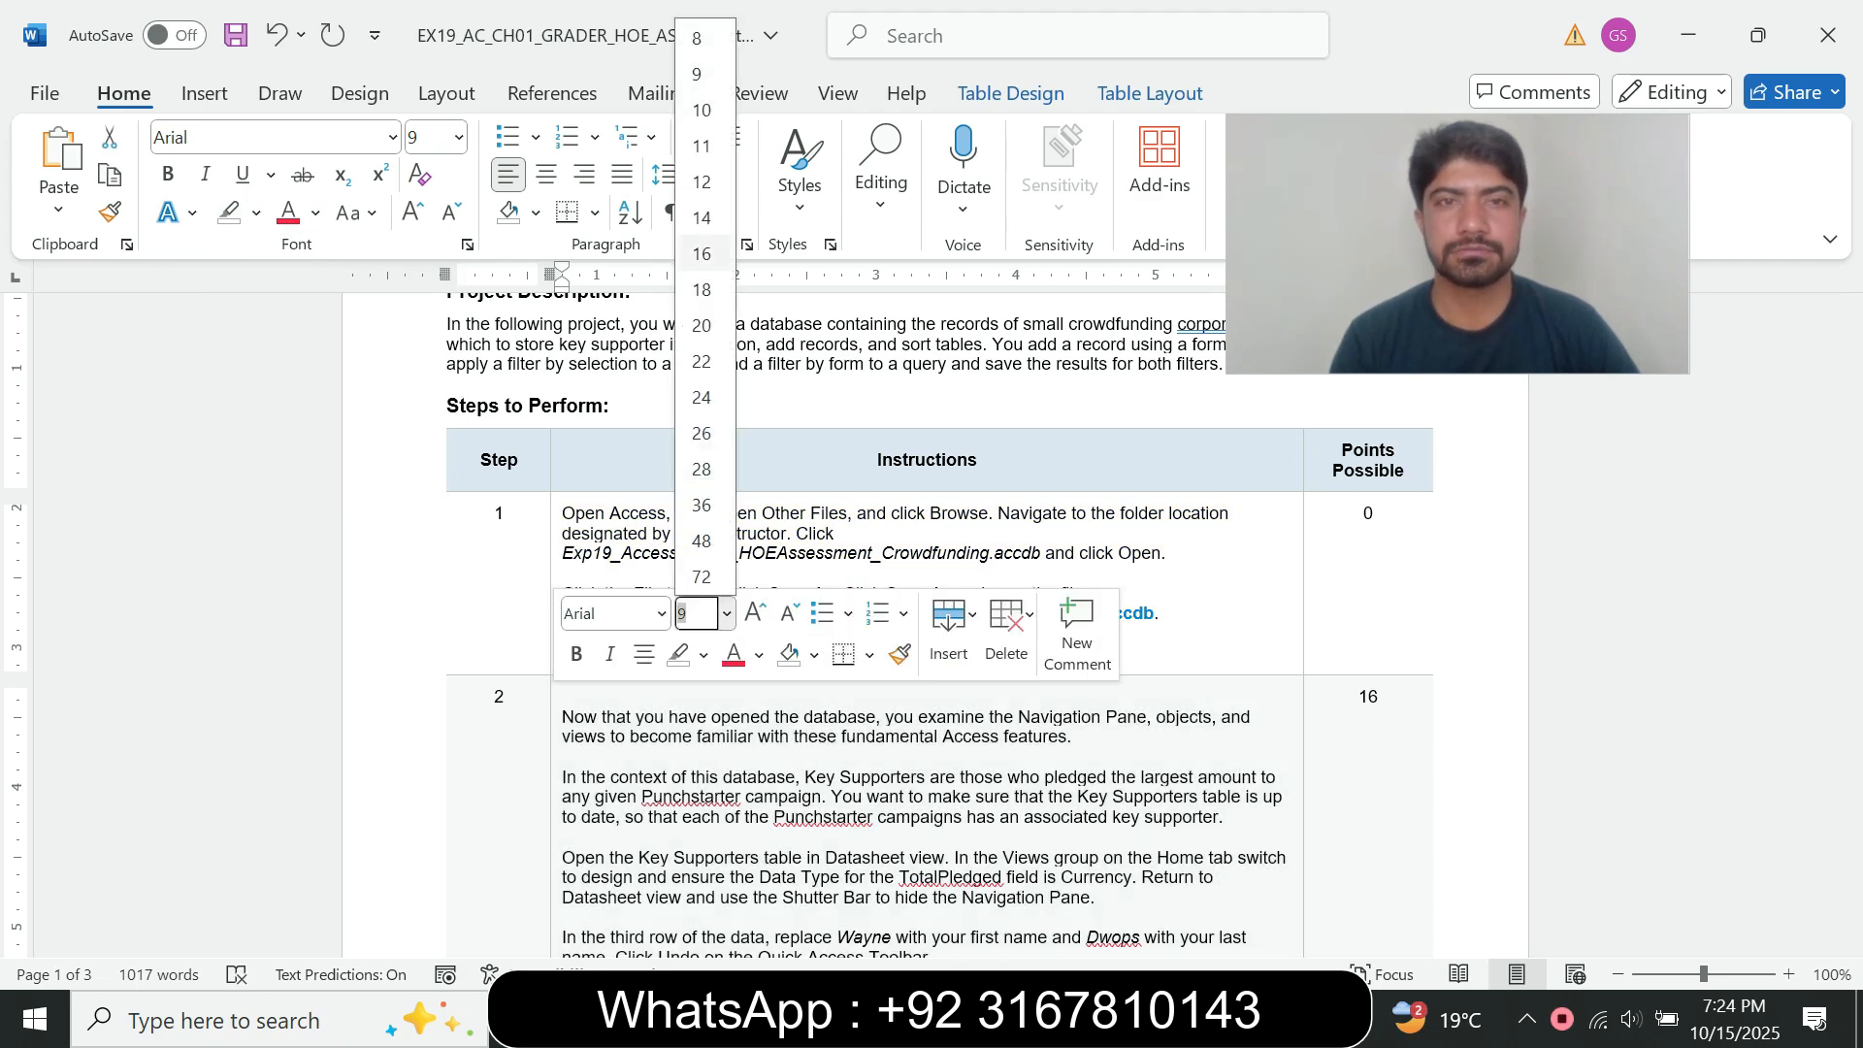
click(701, 218)
click(256, 212)
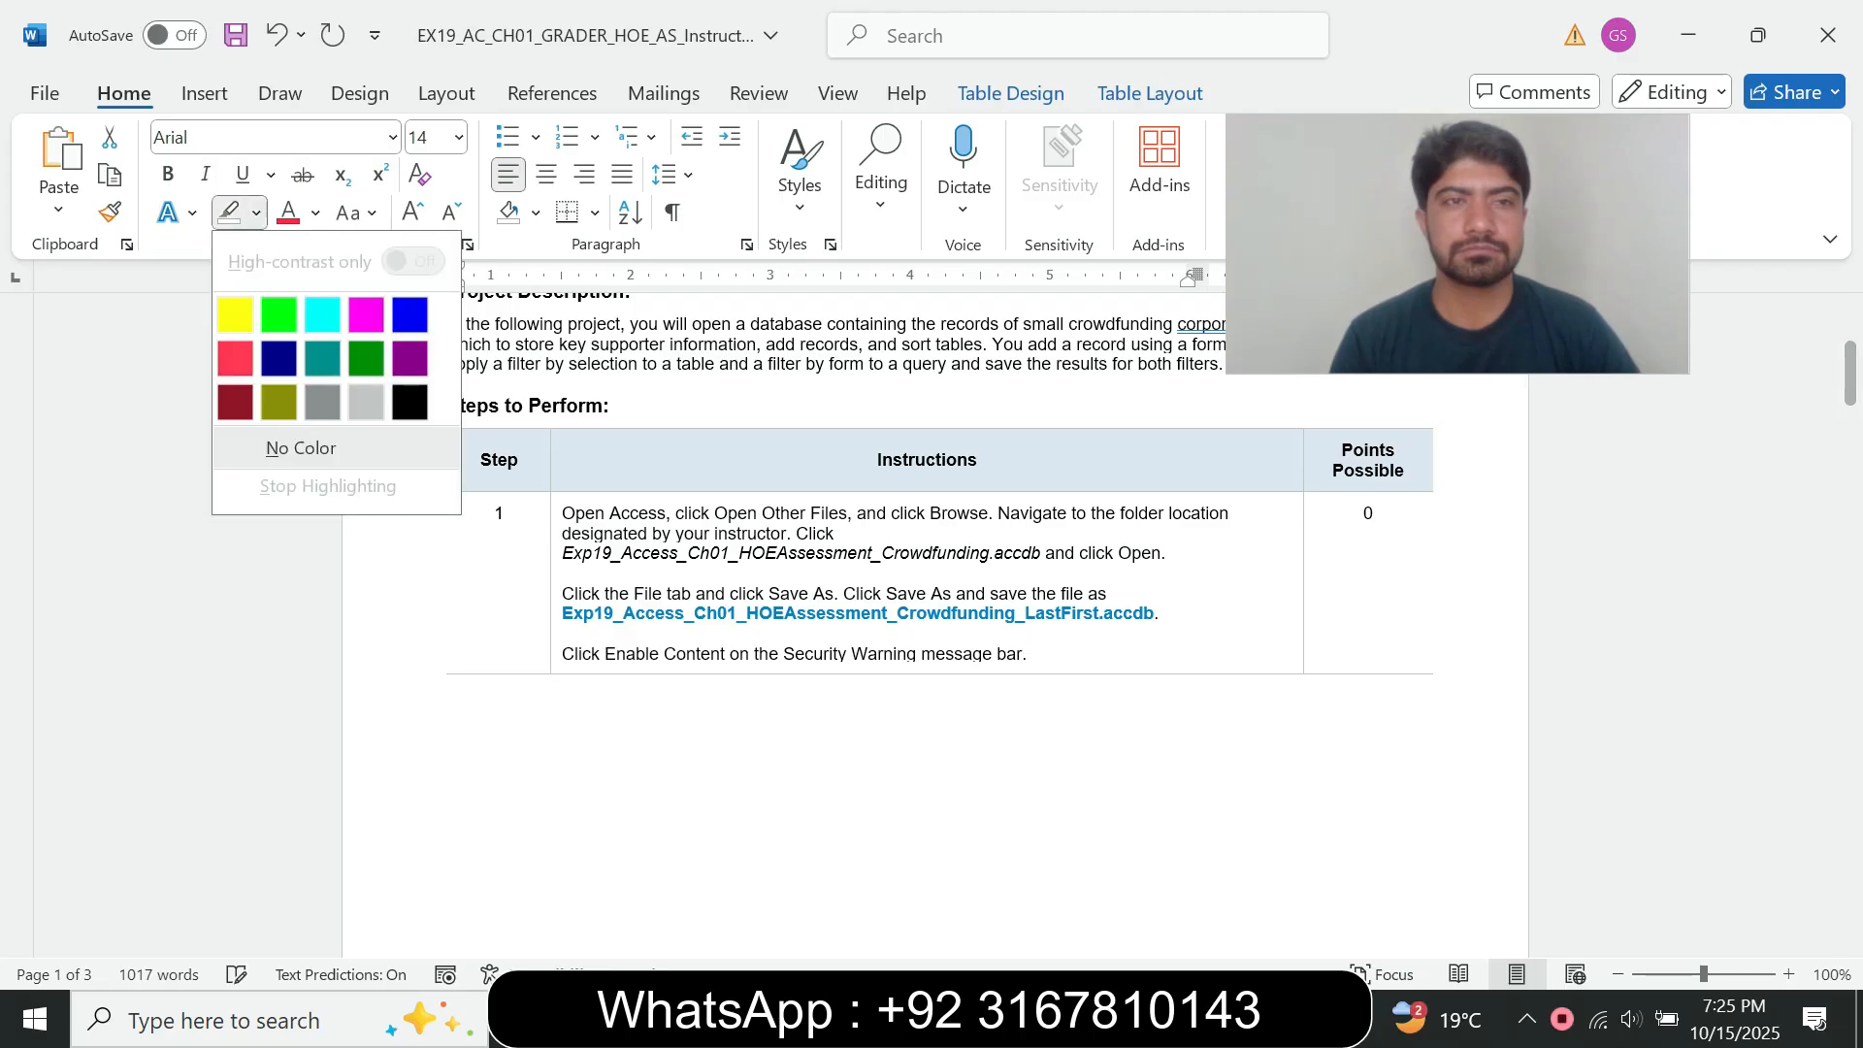
click(322, 313)
drag(1850, 373, 1850, 519)
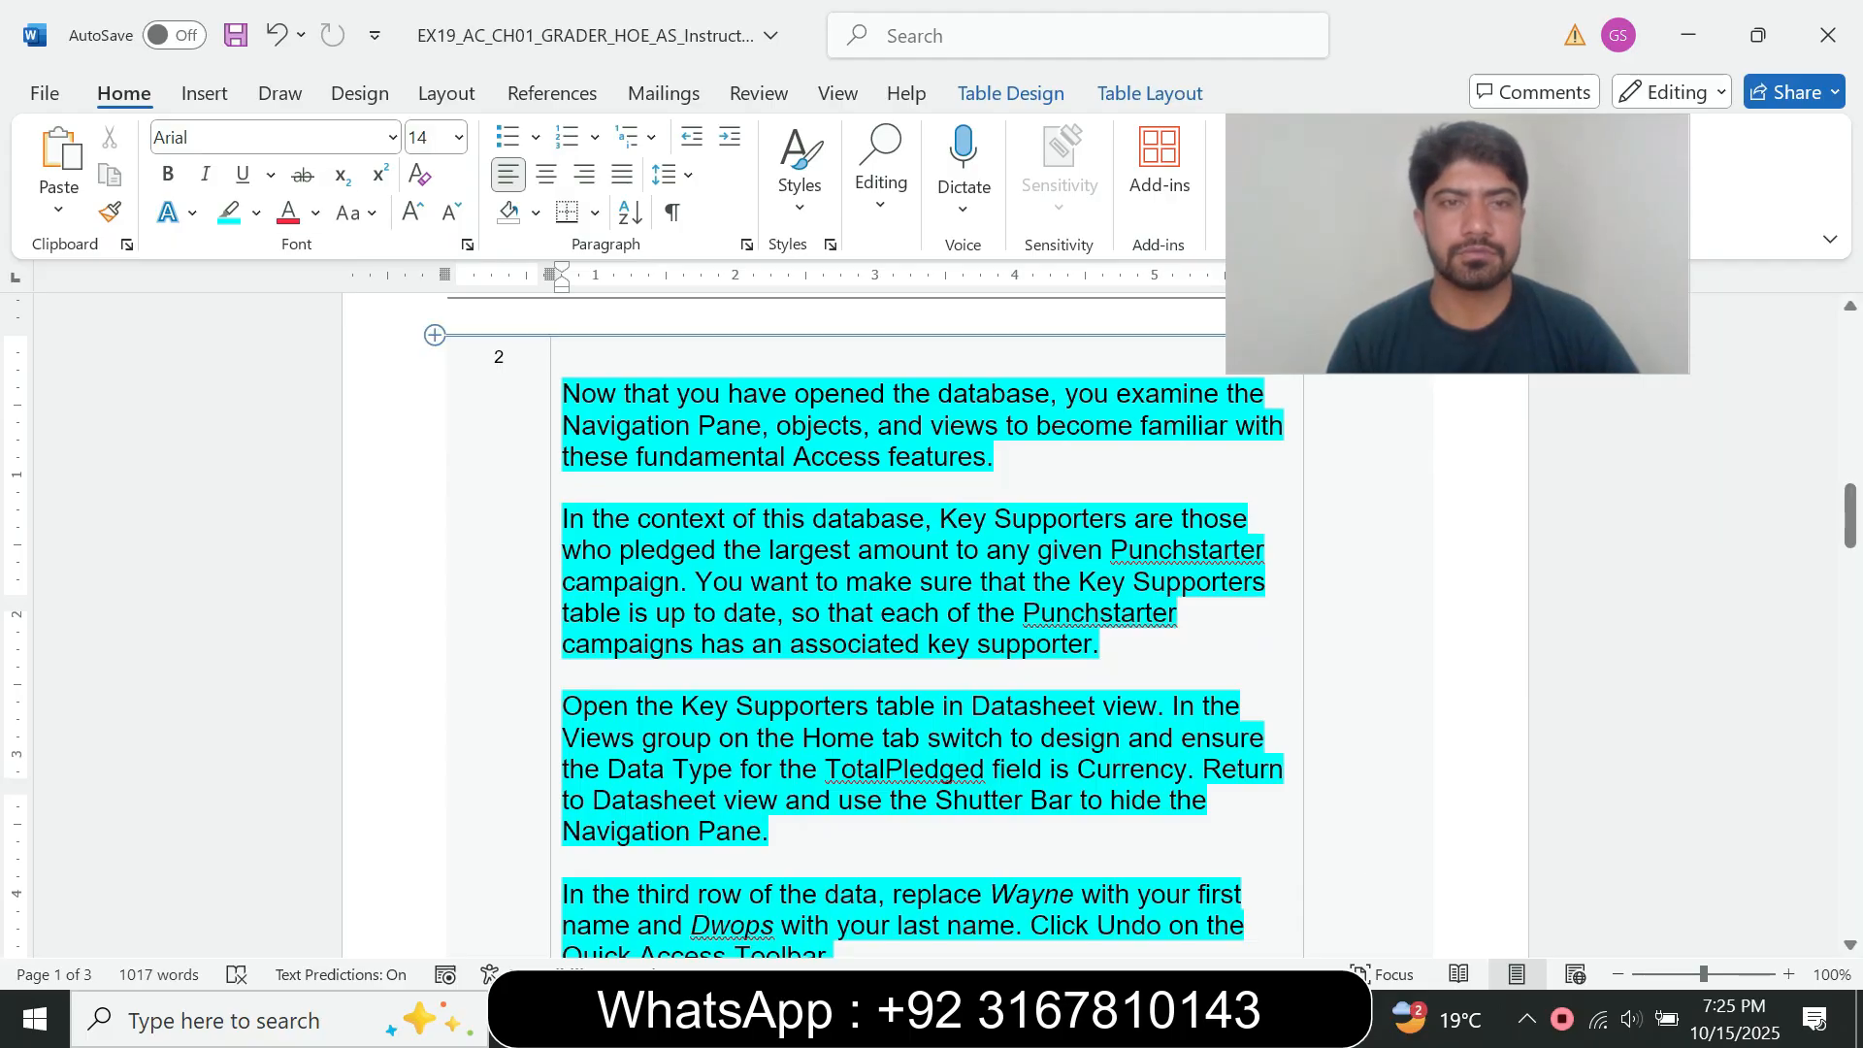
Reduce the step 2 instructions cell to font size 9 after trying size 10, and bring its text back into view.
click(572, 340)
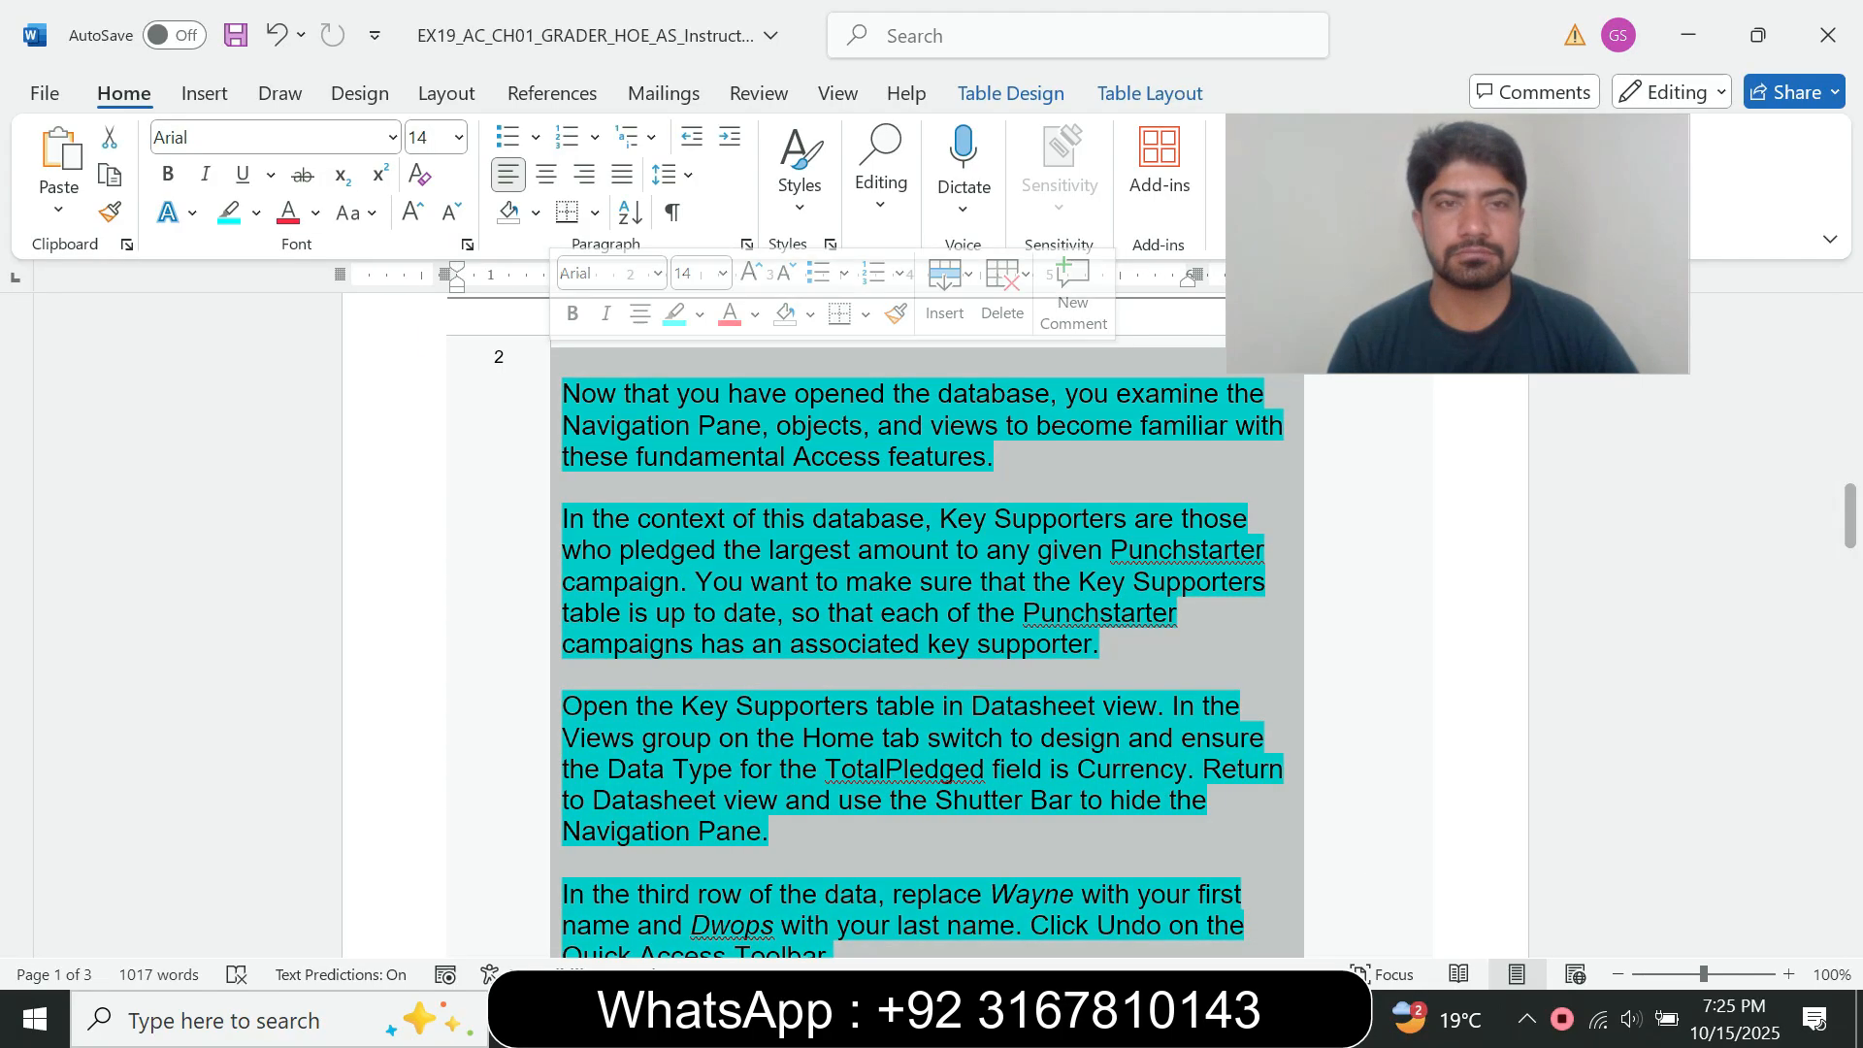
click(723, 274)
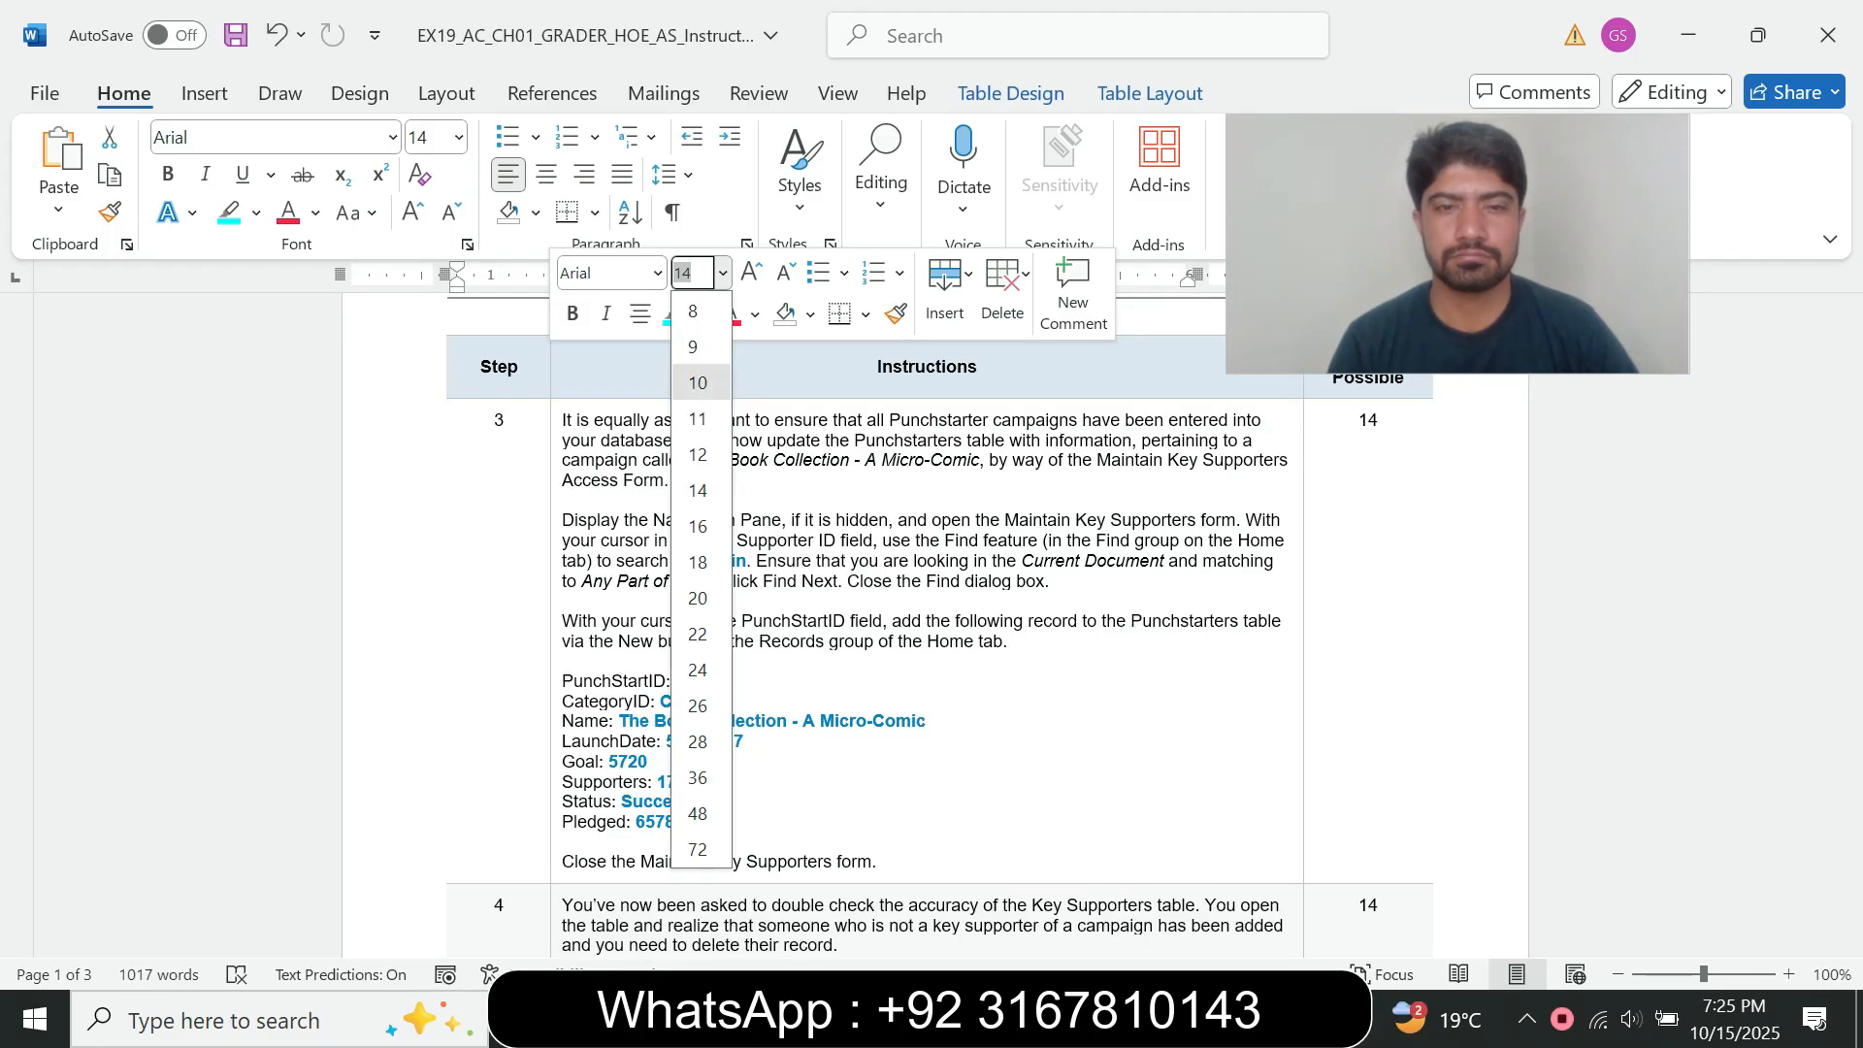
click(697, 382)
click(723, 273)
click(698, 346)
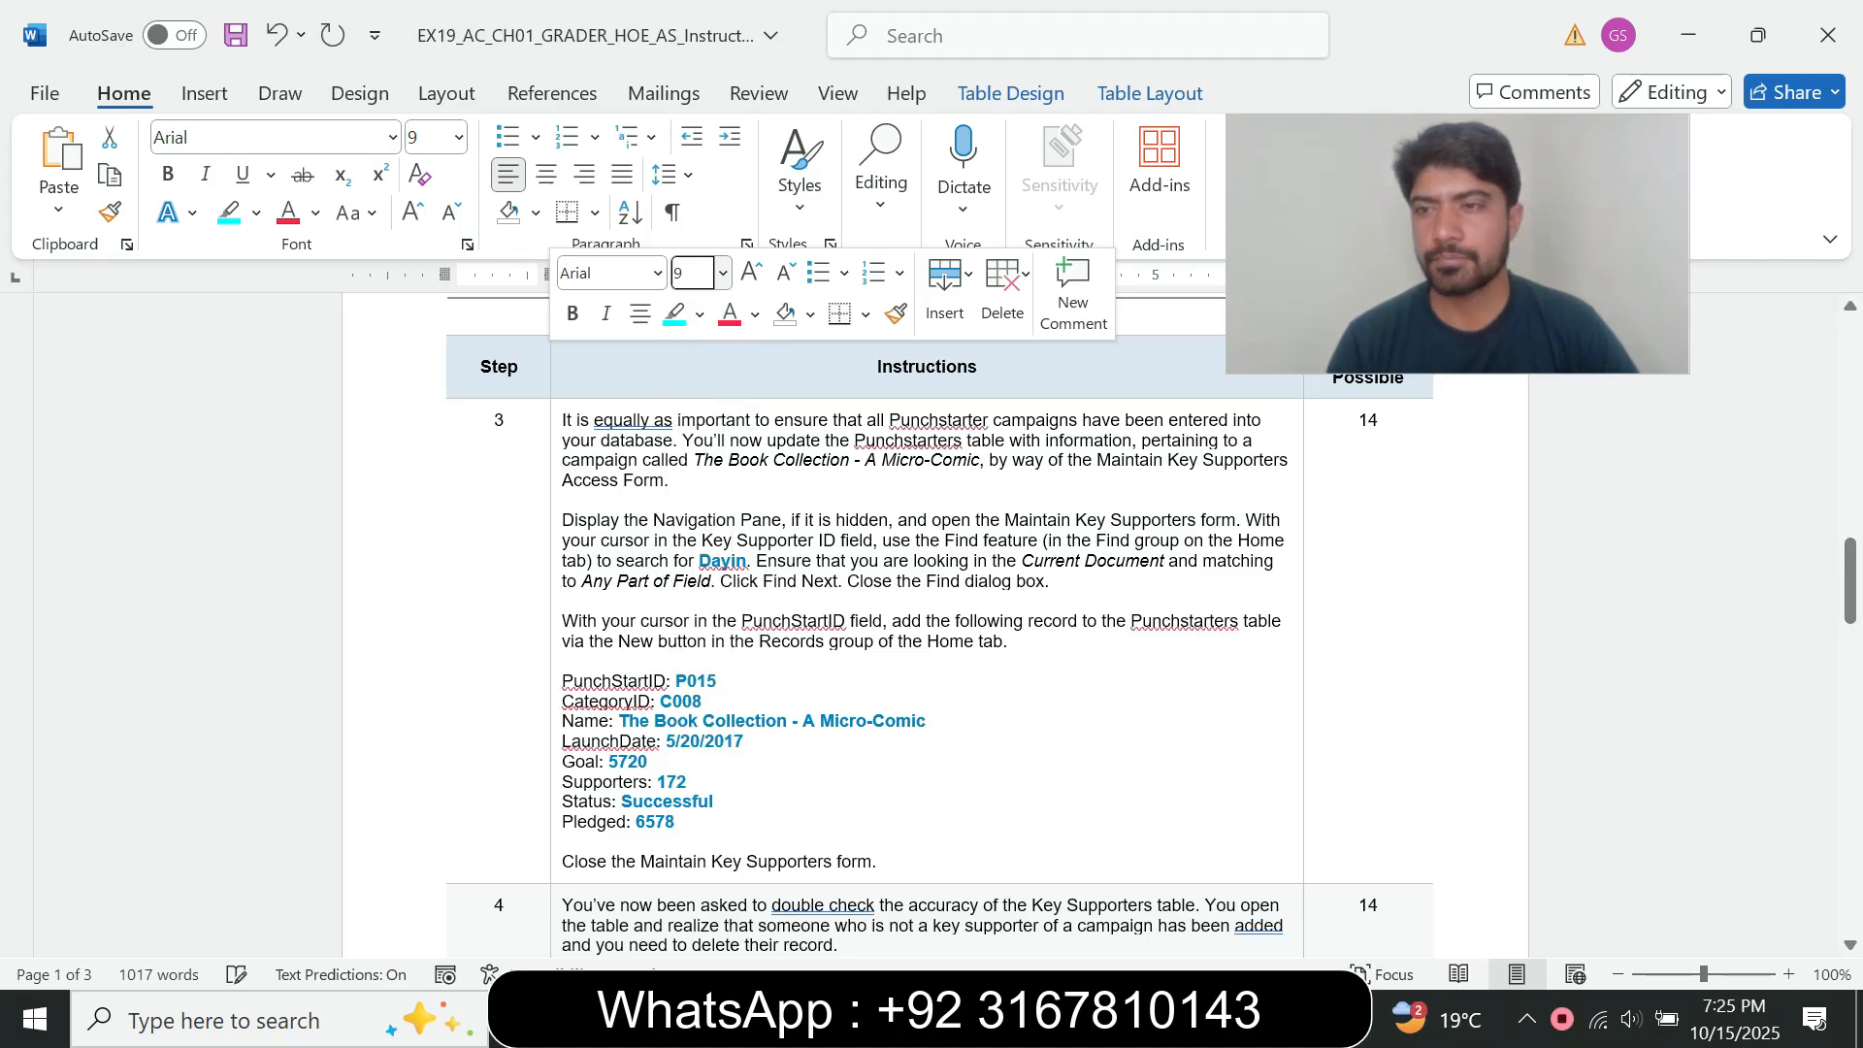
scroll(932, 621, up, 10)
click(1485, 602)
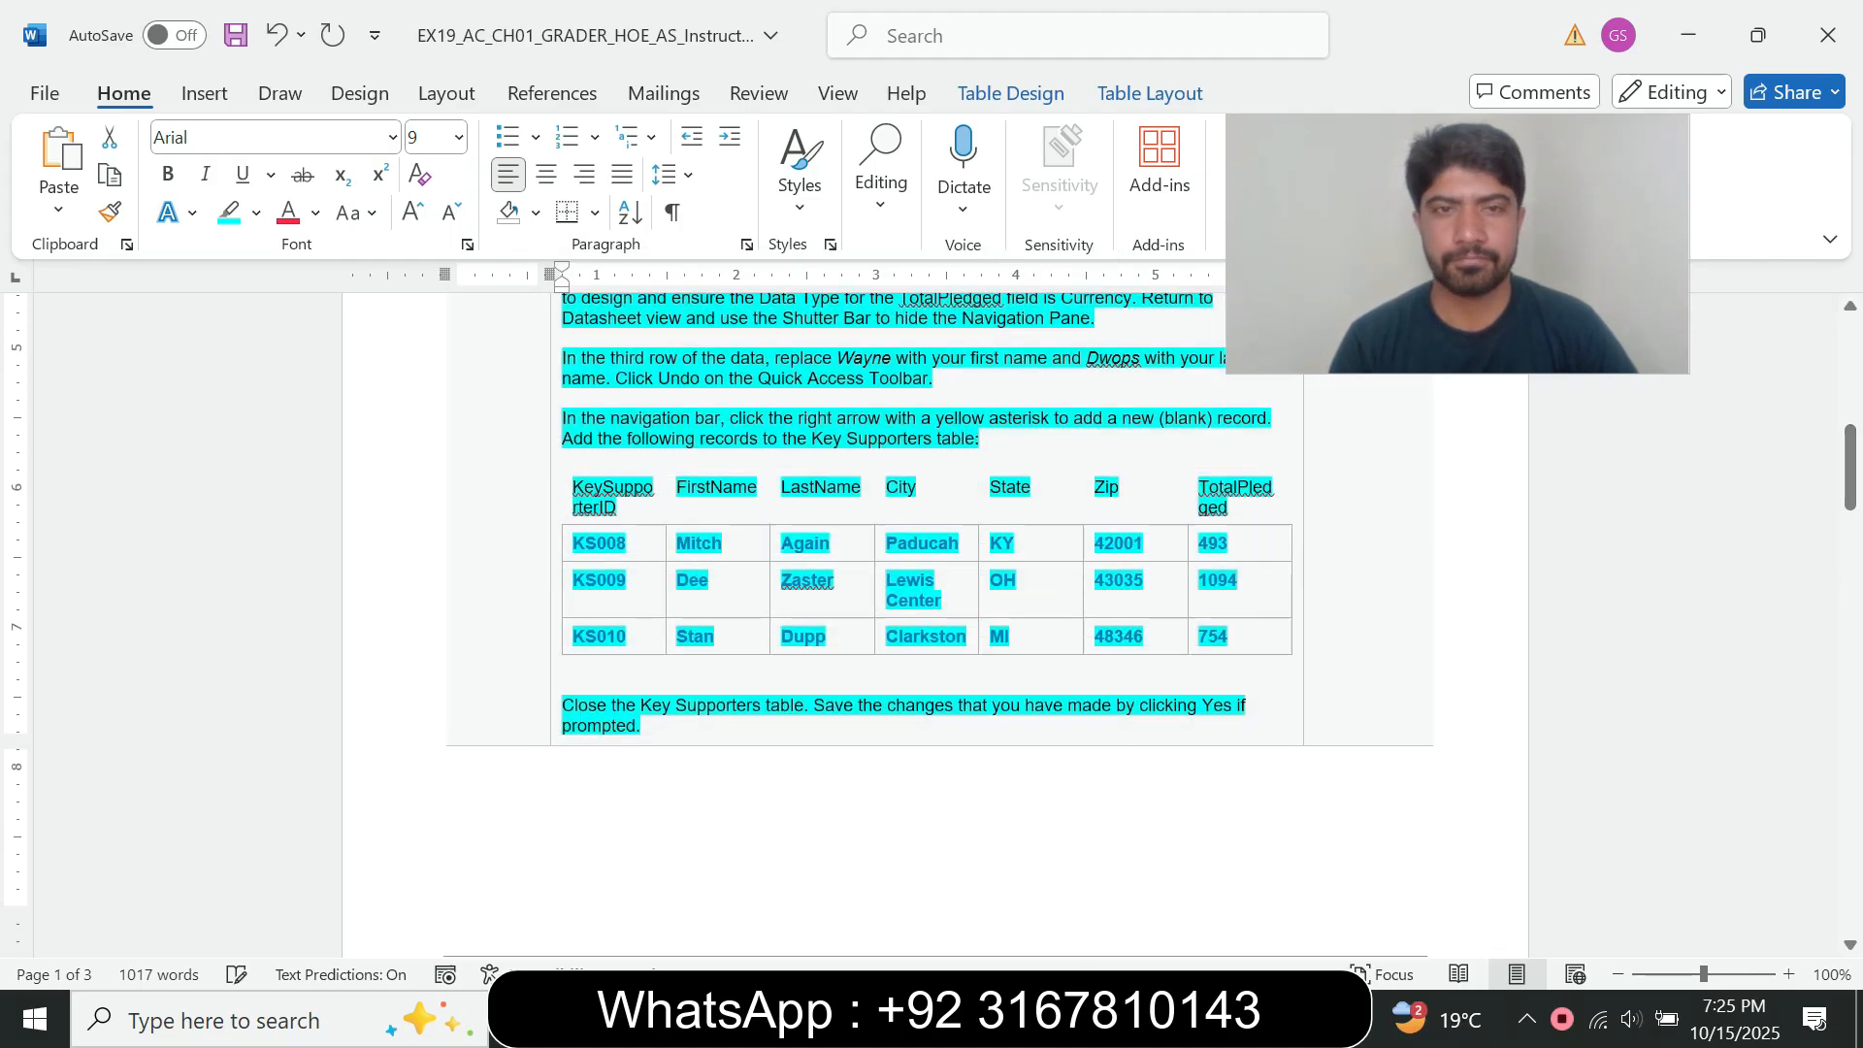
drag(1850, 477, 1850, 451)
drag(1495, 272, 1541, 278)
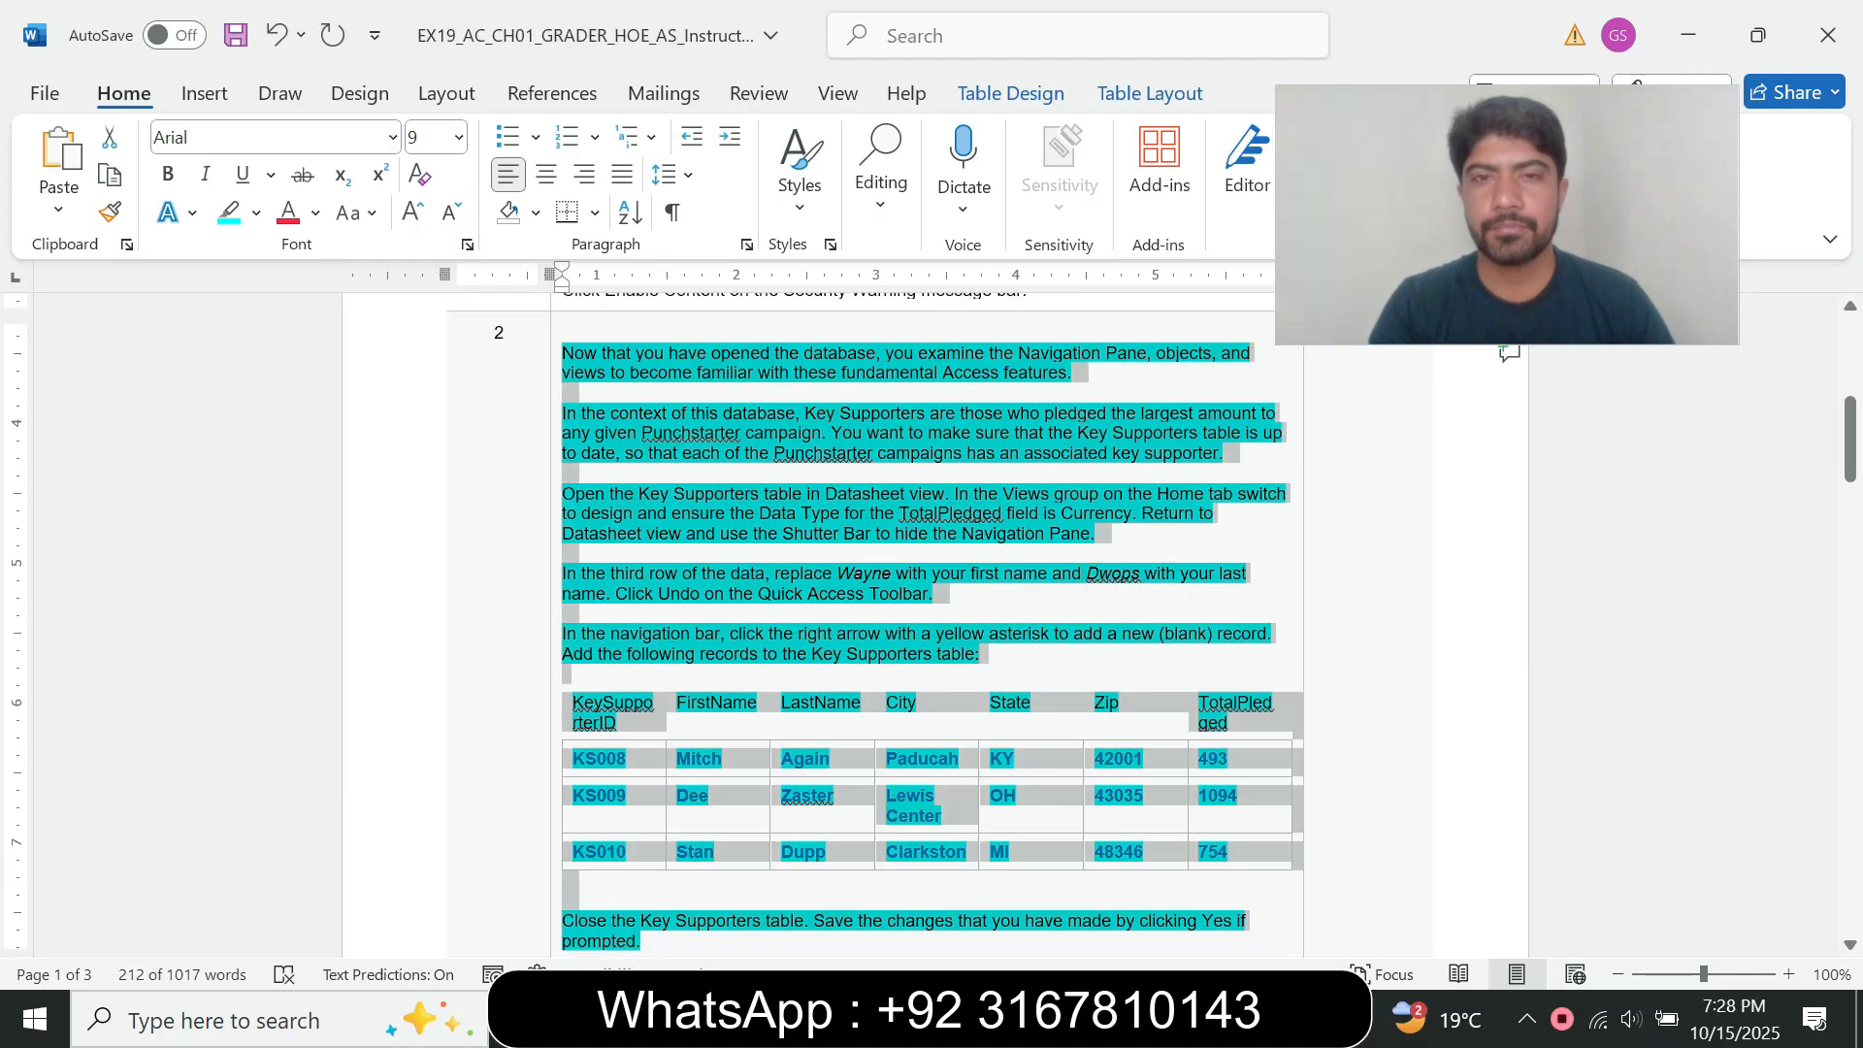
drag(637, 514, 807, 495)
click(744, 513)
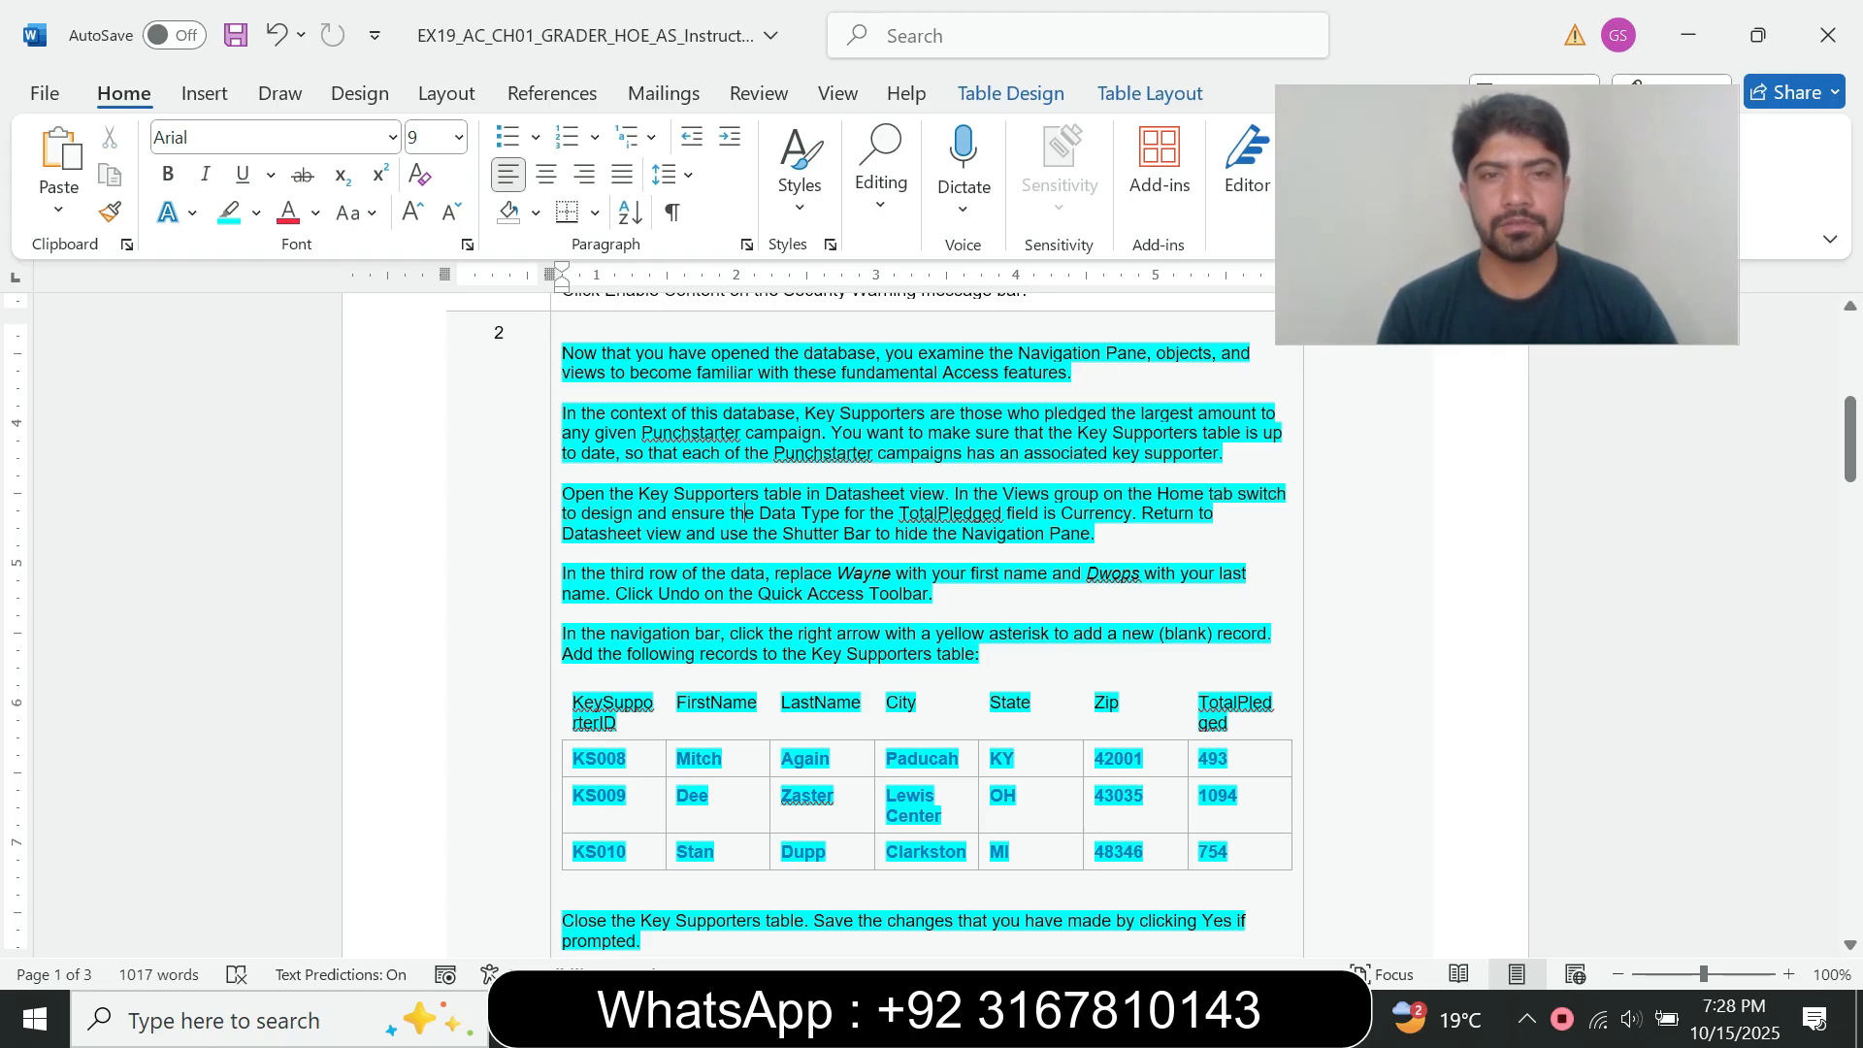
Open the Key Supporters table in Access, switch it to Design view to check the TotalPledged data type, and return to the Word instructions.
key(alt+Tab)
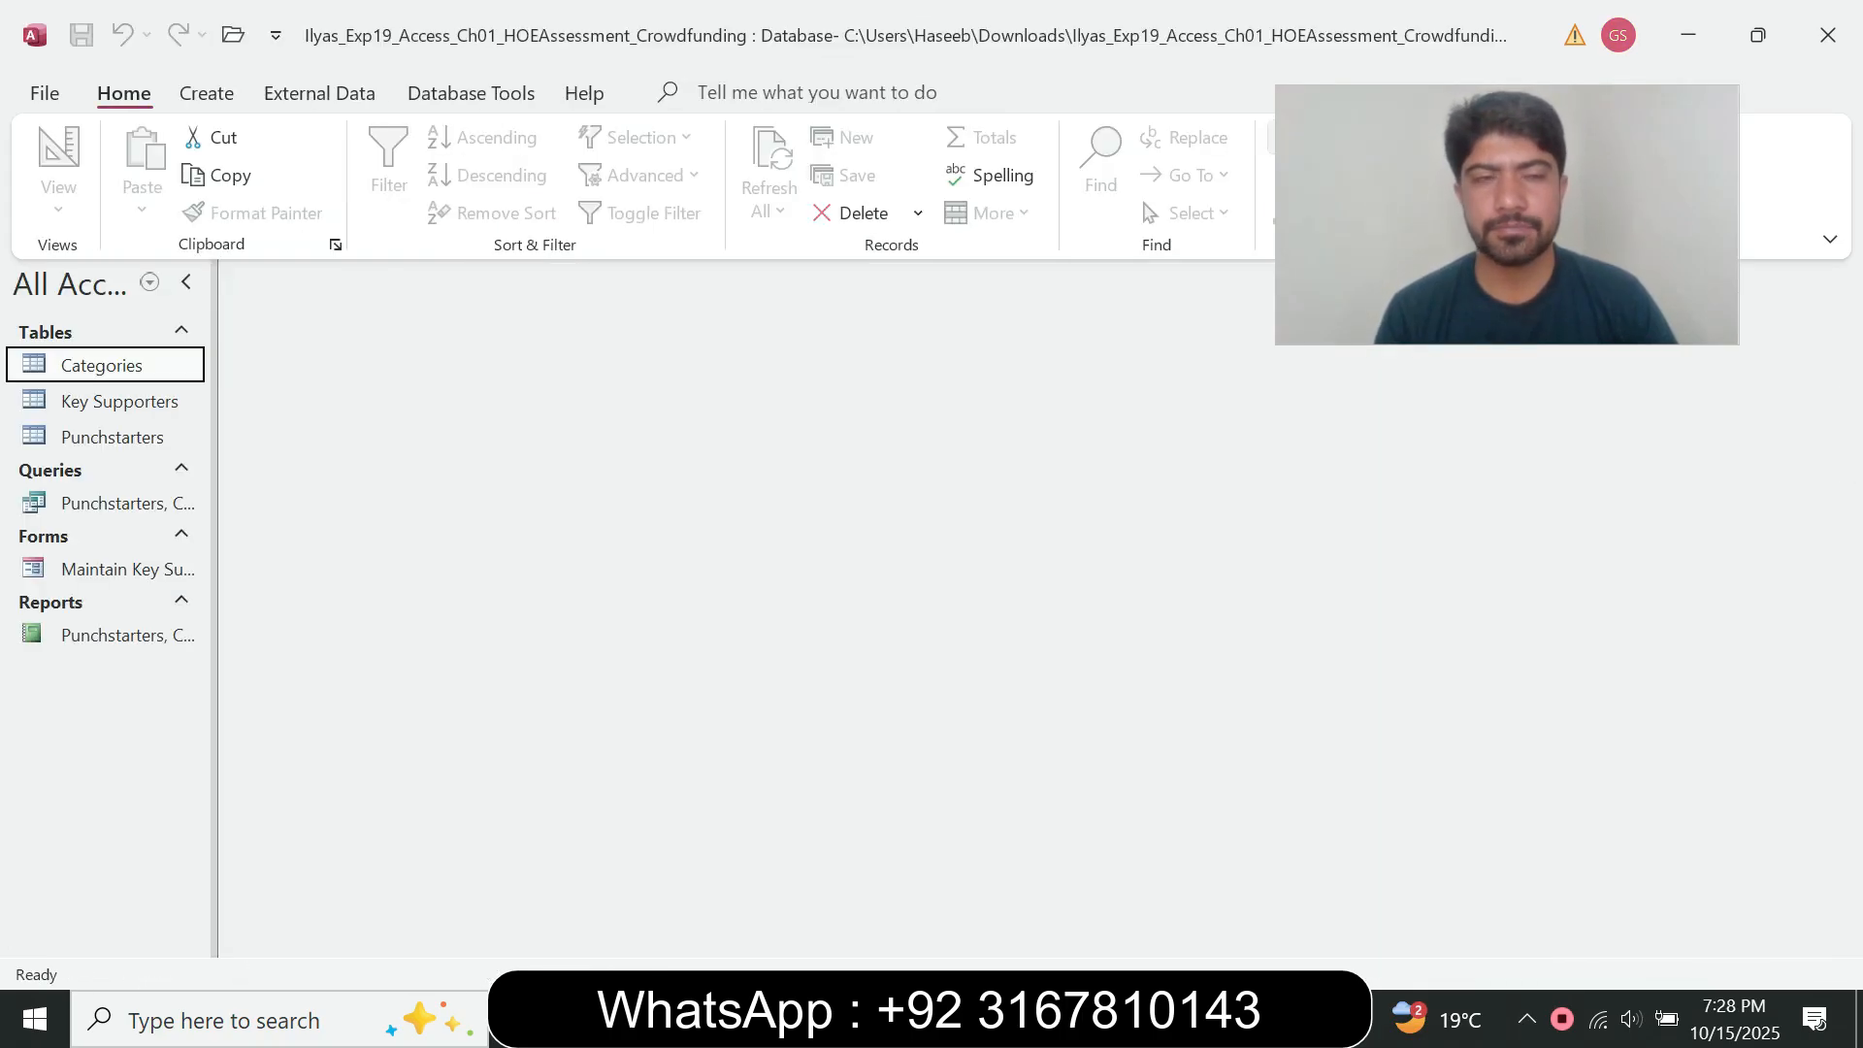
double_click(119, 400)
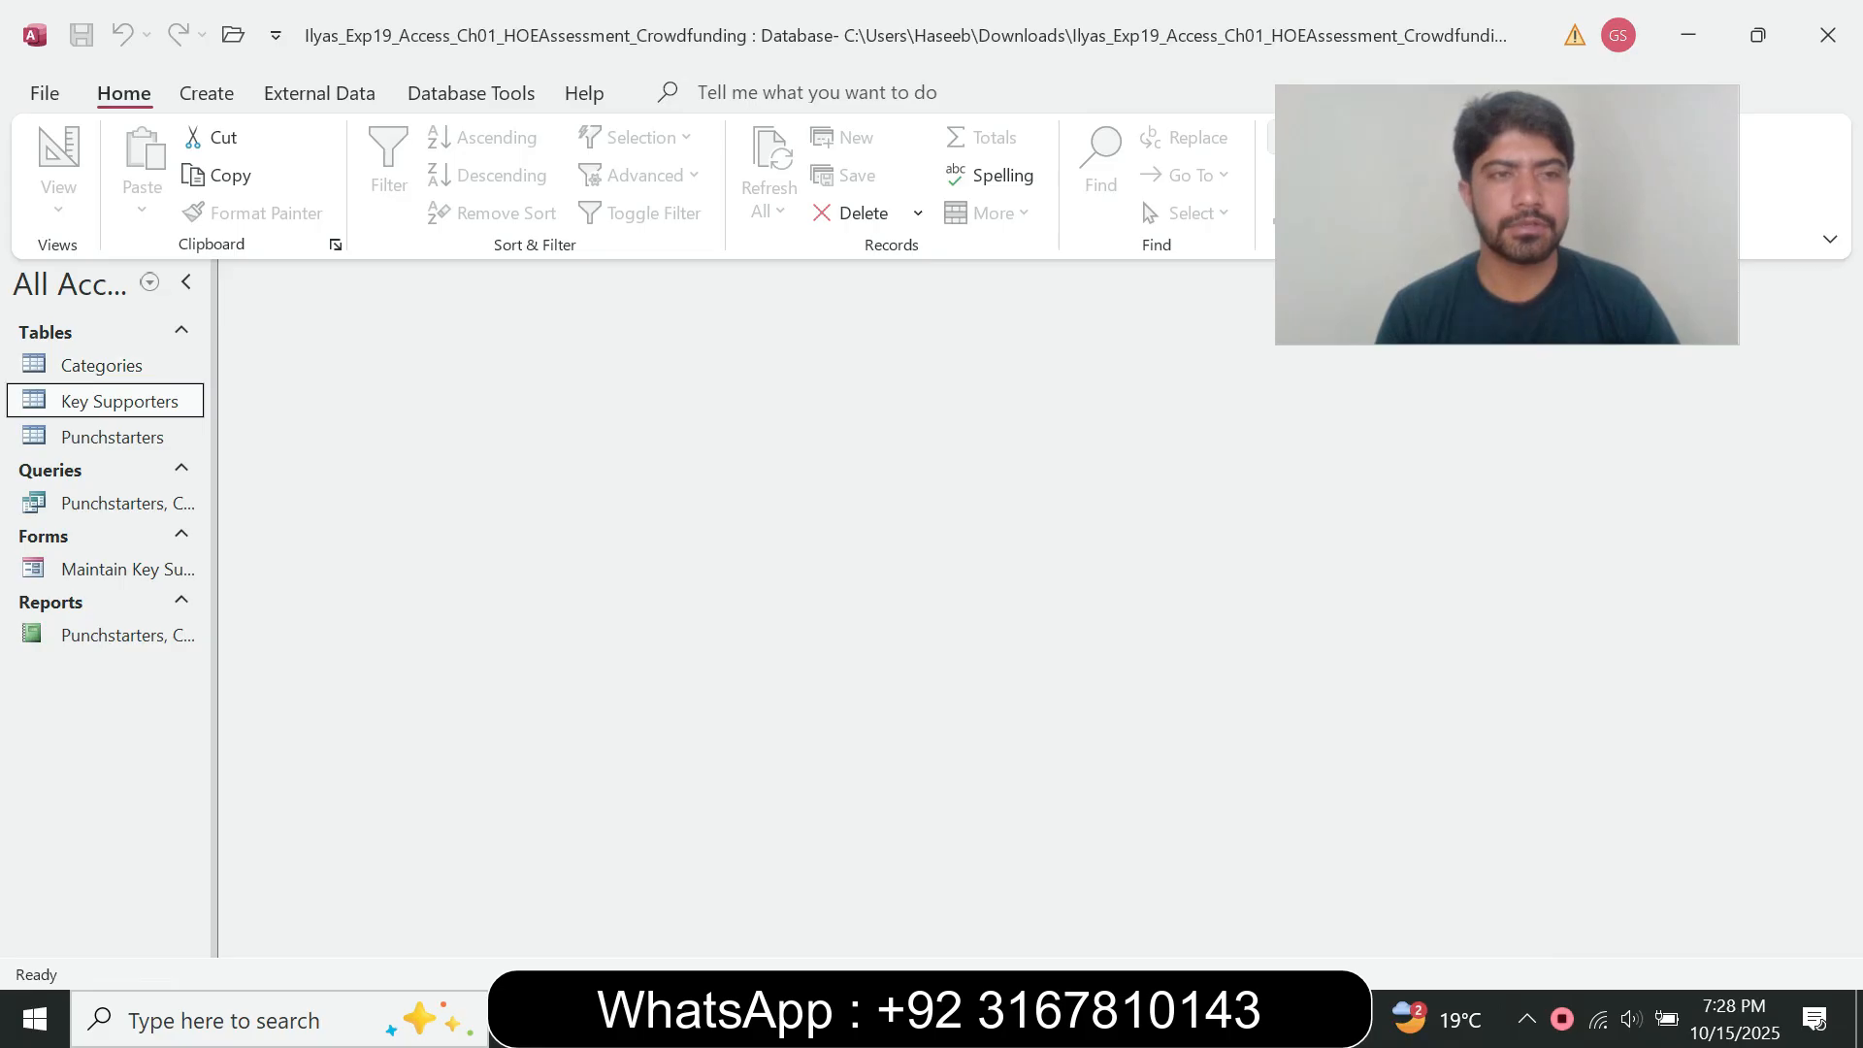
key(alt+Tab)
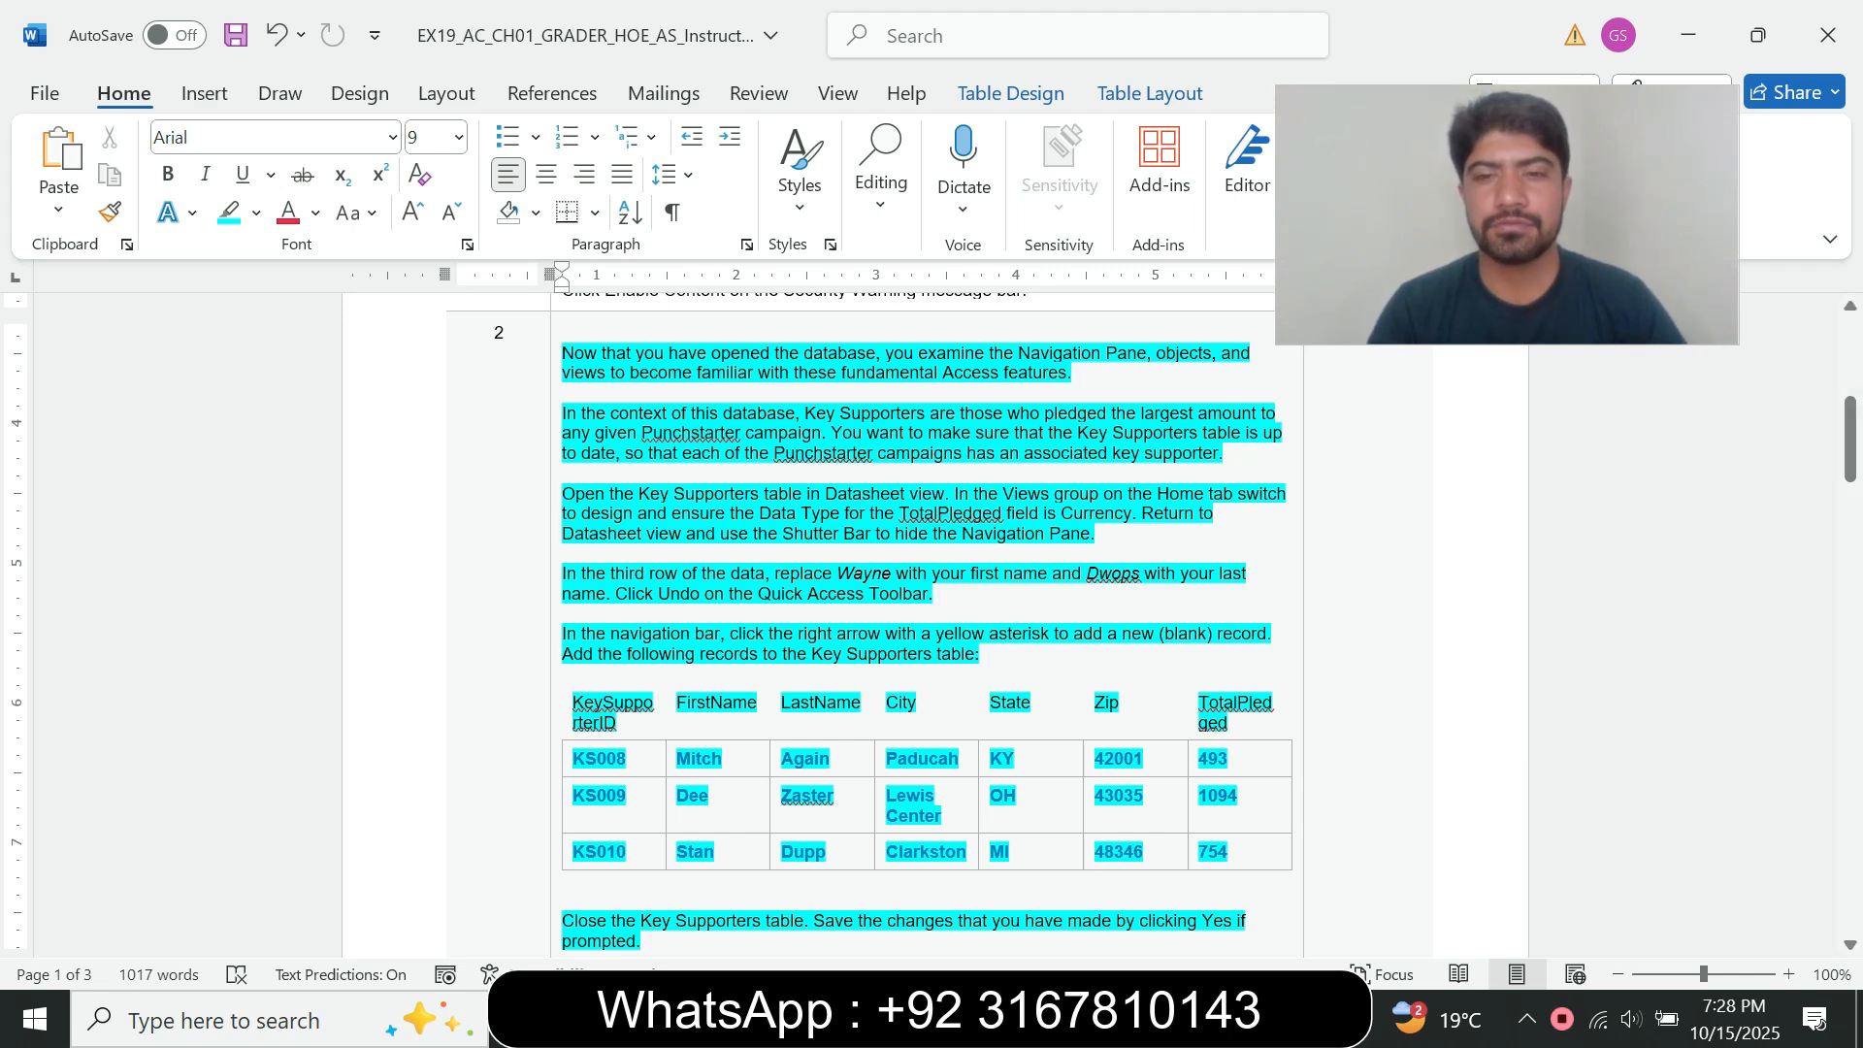
key(alt+Tab)
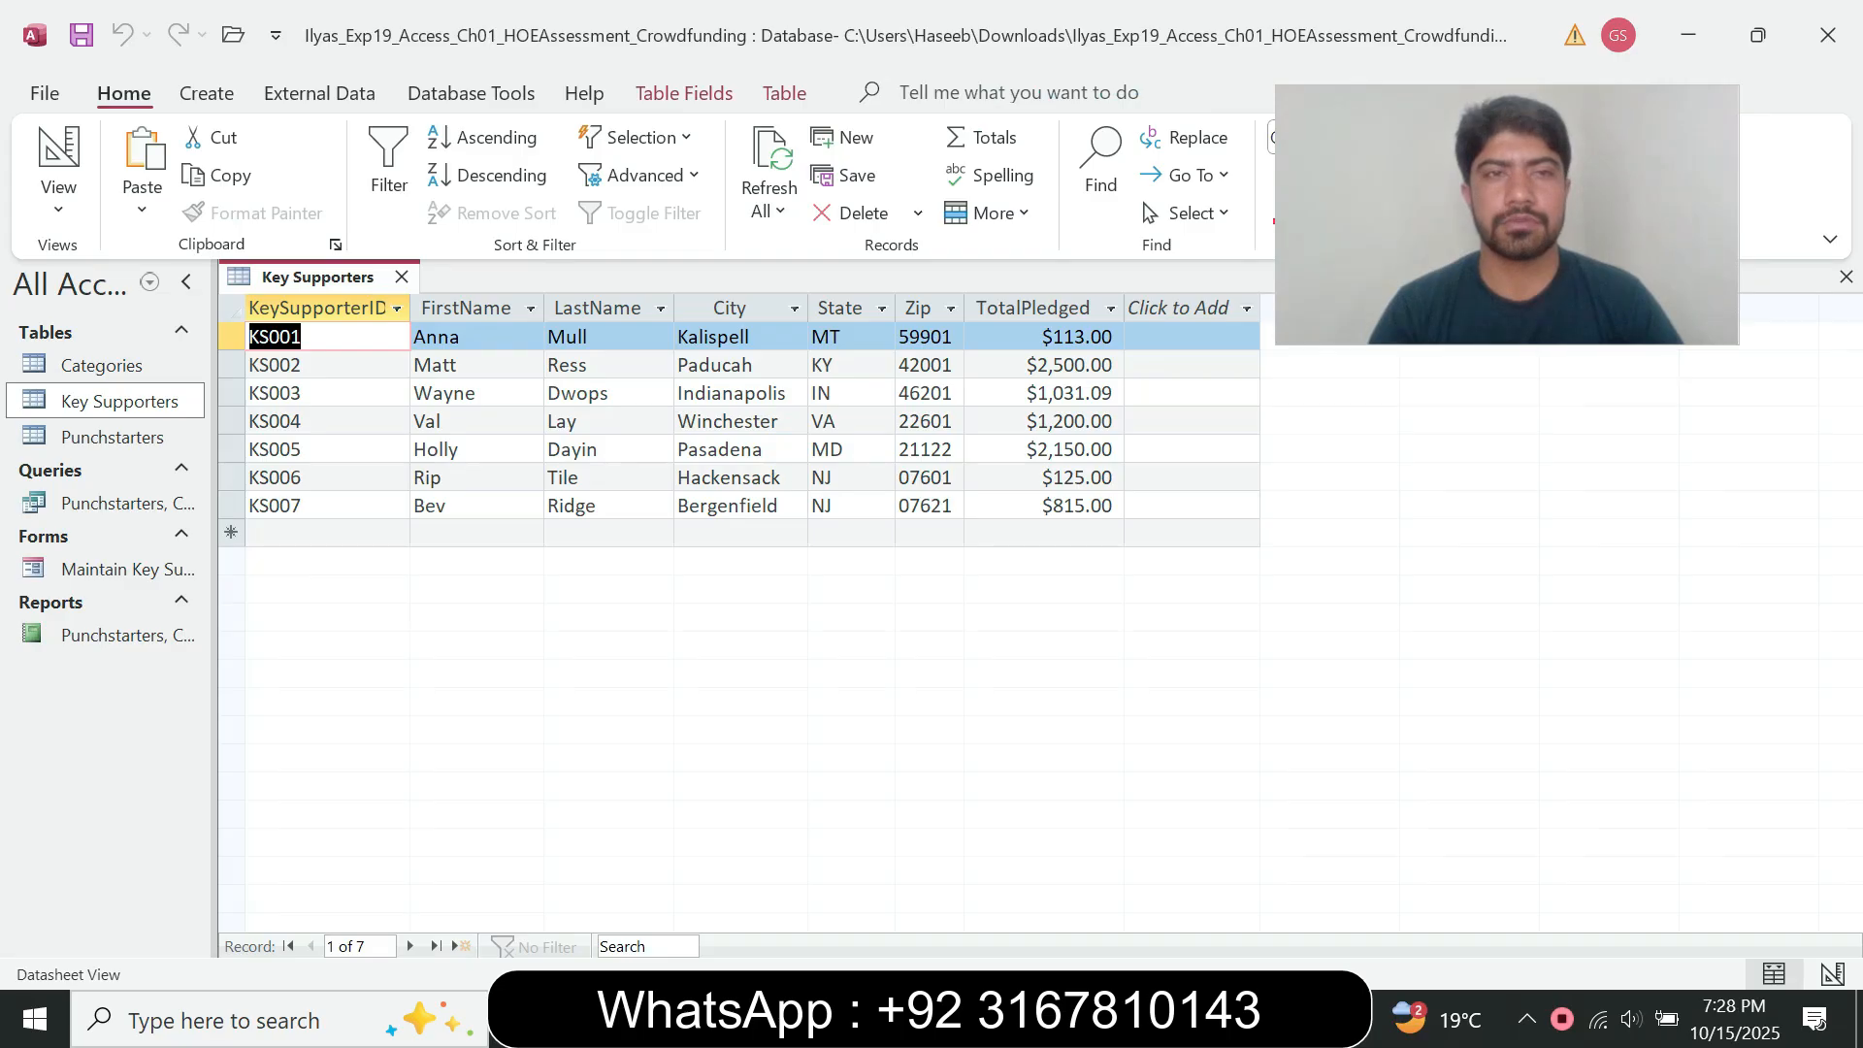
right_click(359, 277)
click(461, 433)
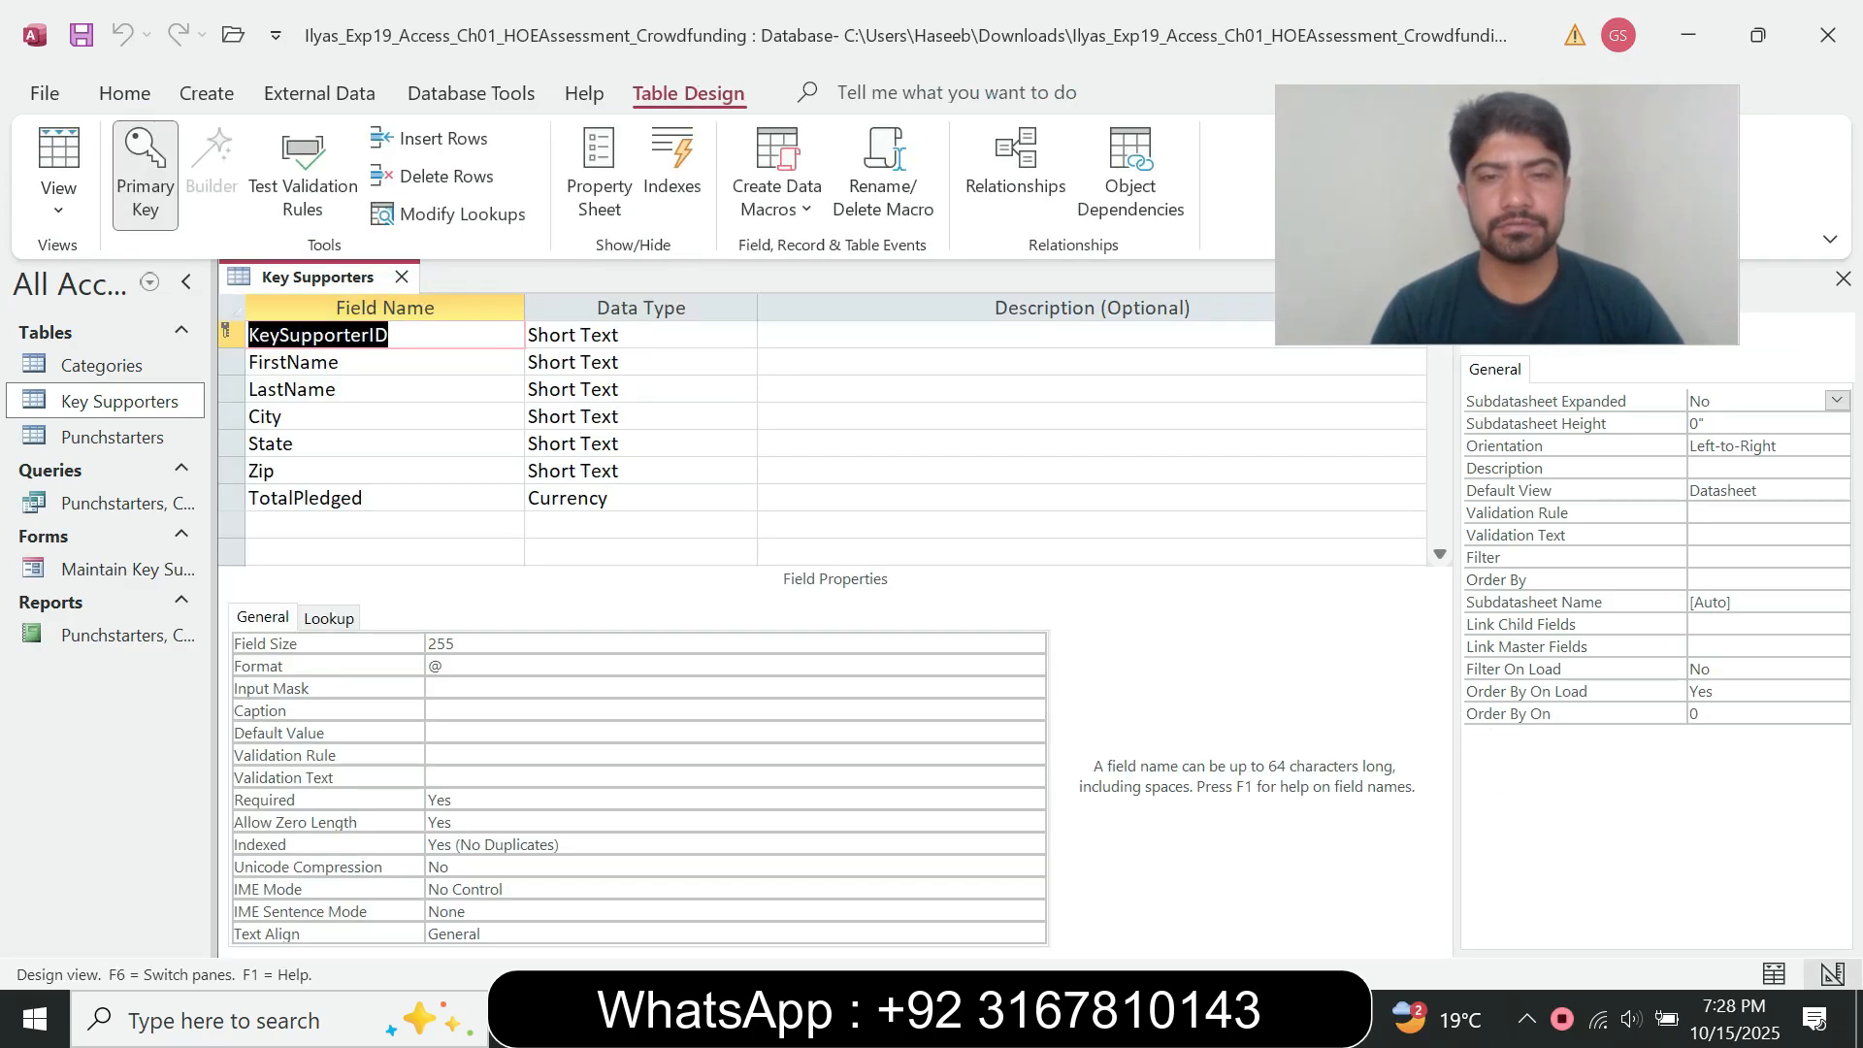
key(alt+Tab)
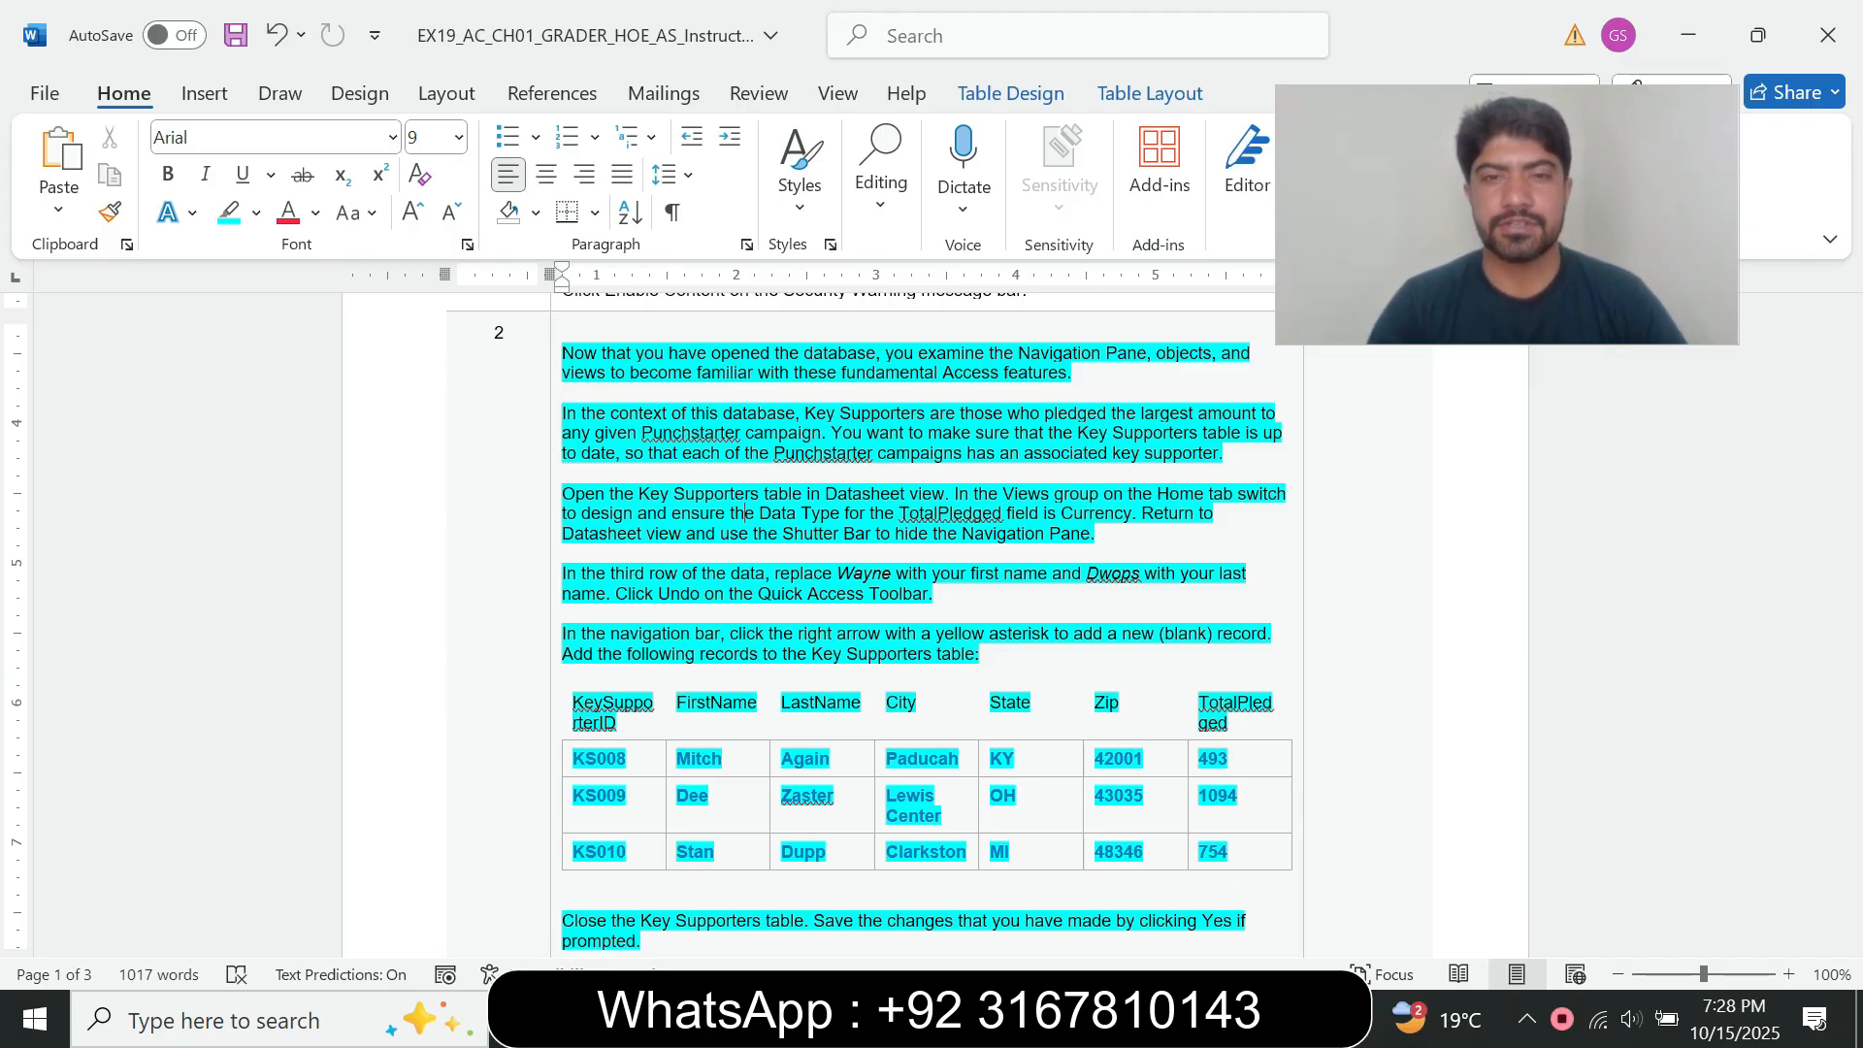
Check the TotalPledged field's data type in the Key Supporters table design in Access against the step 2 requirement in Word.
drag(825, 534, 936, 514)
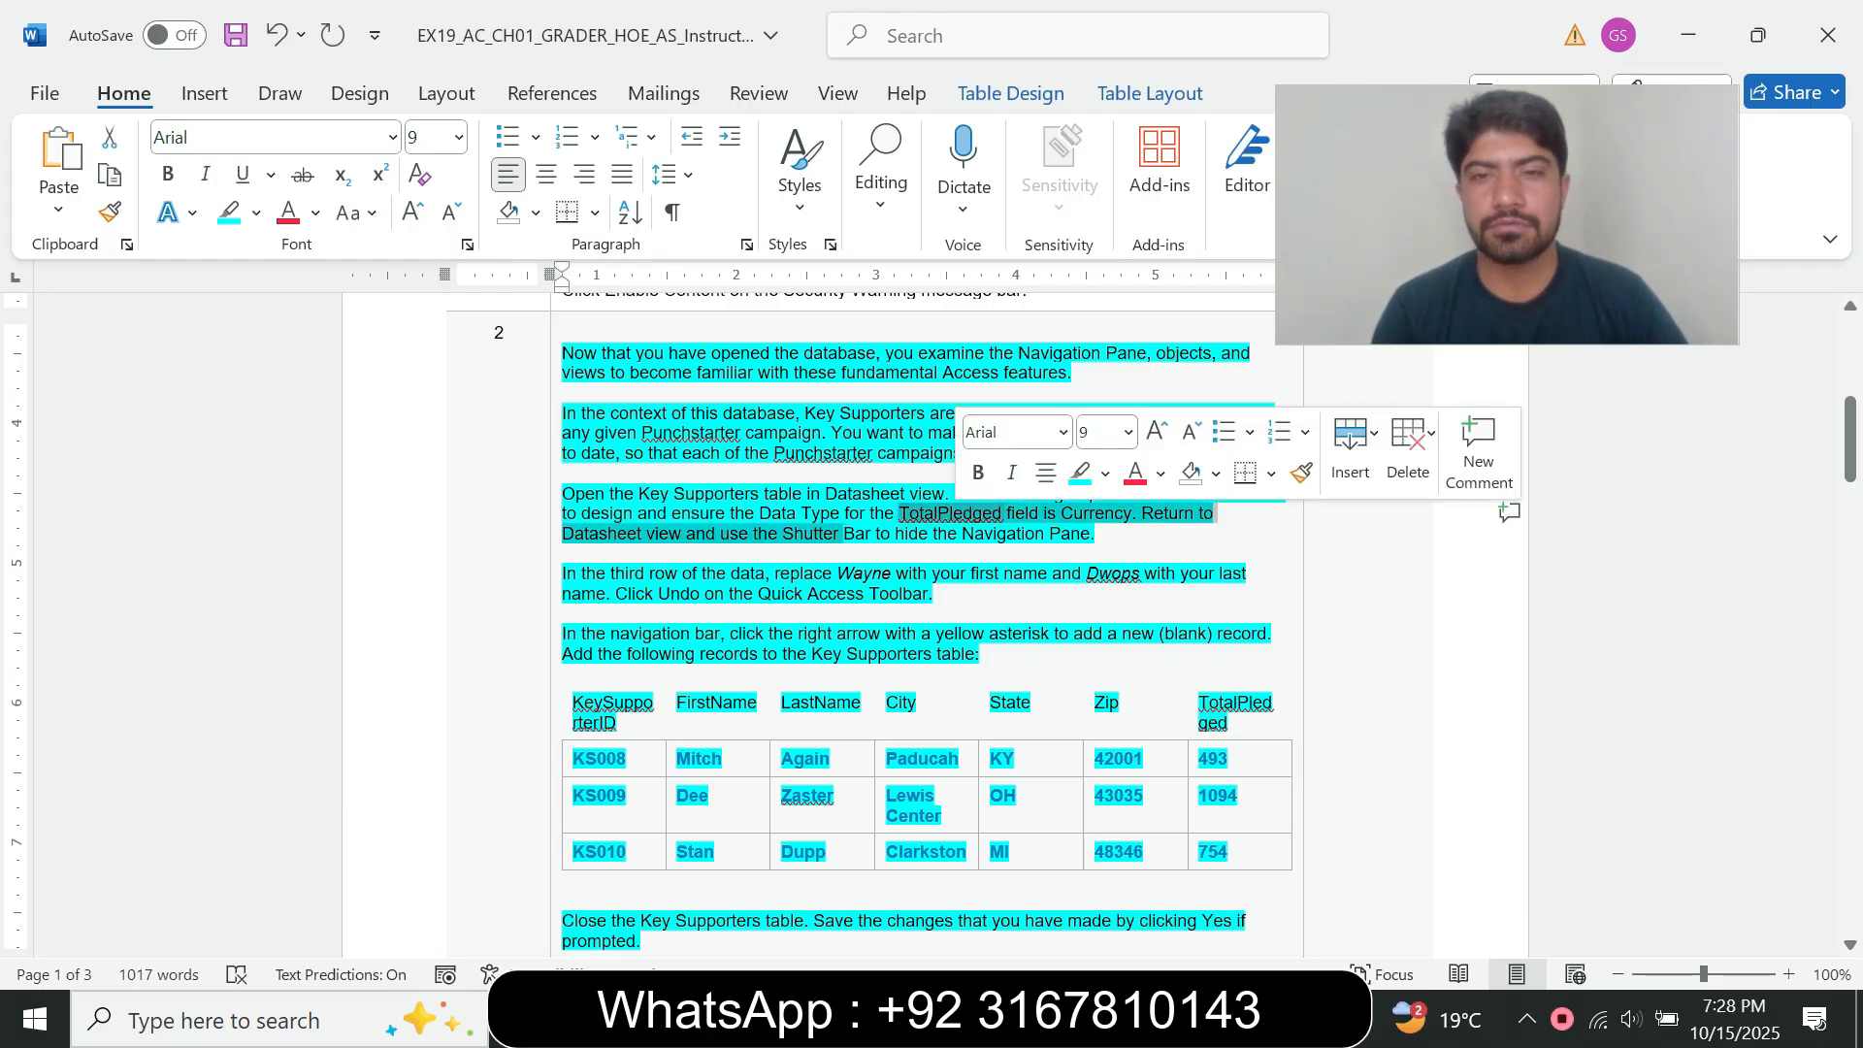
key(alt+Tab)
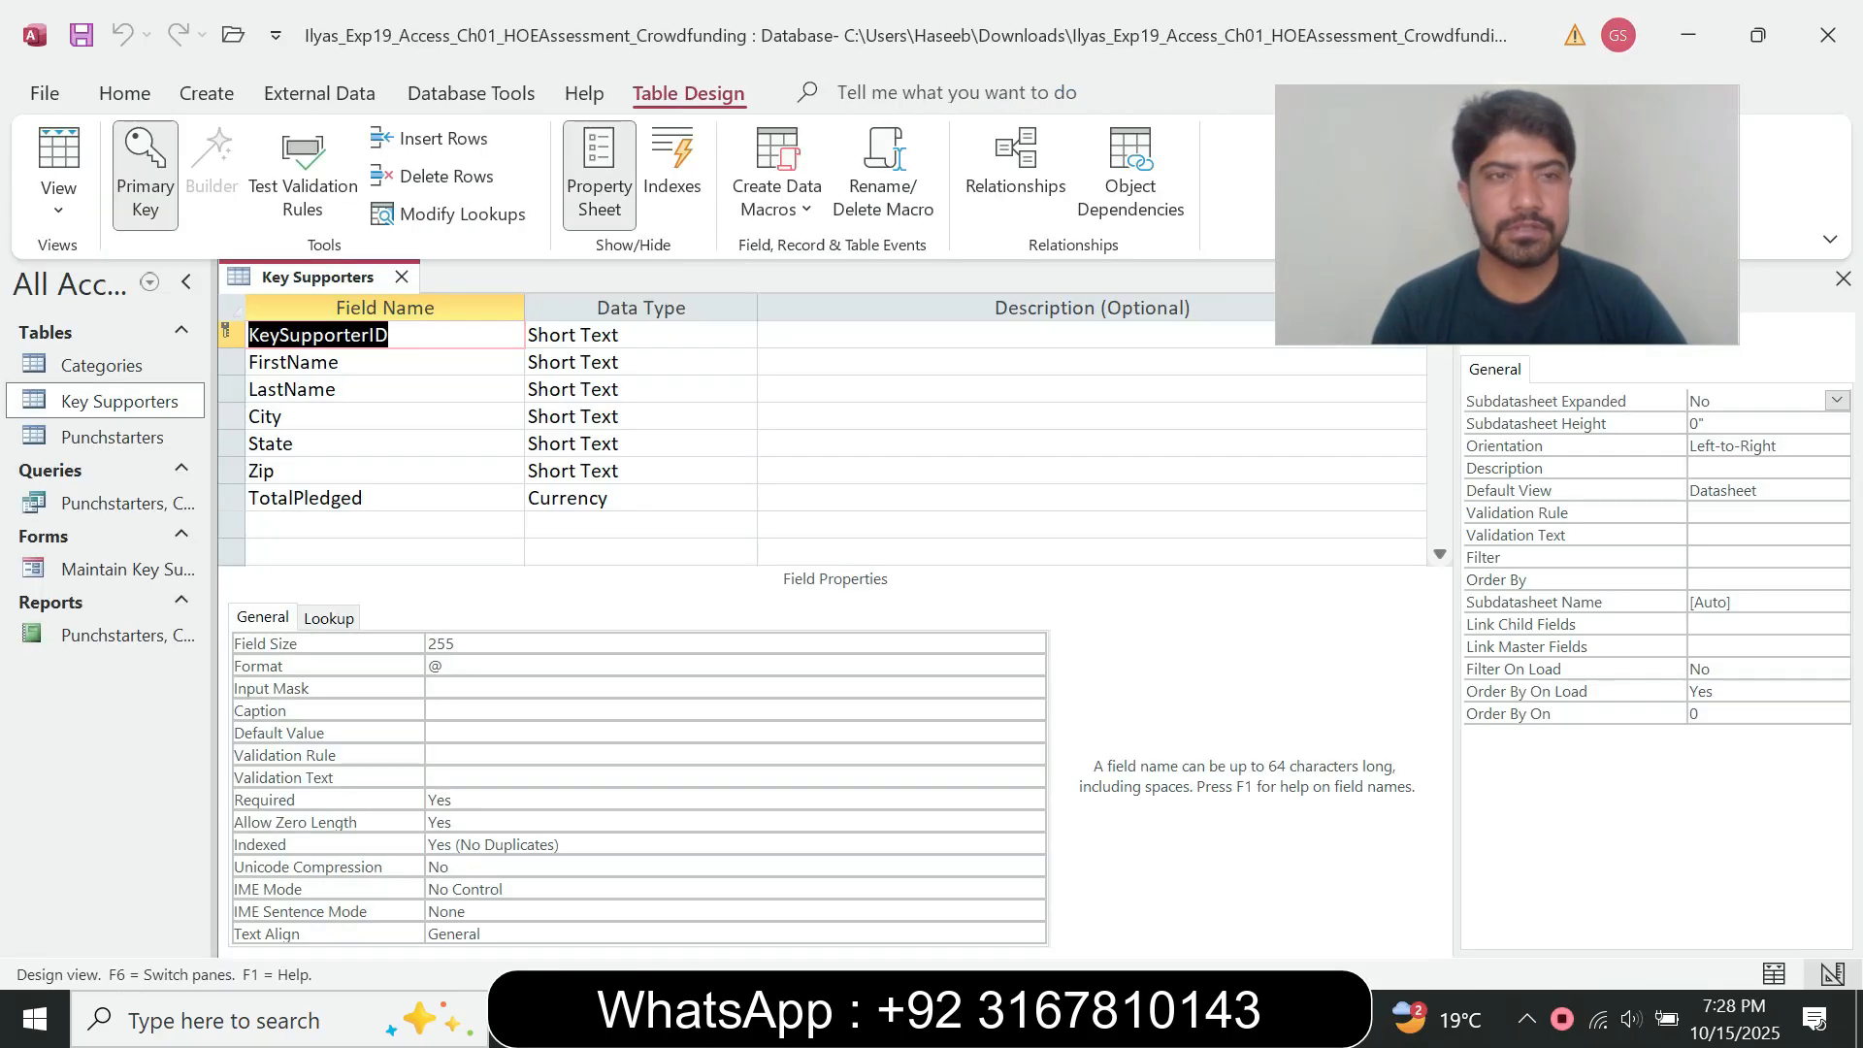
click(380, 499)
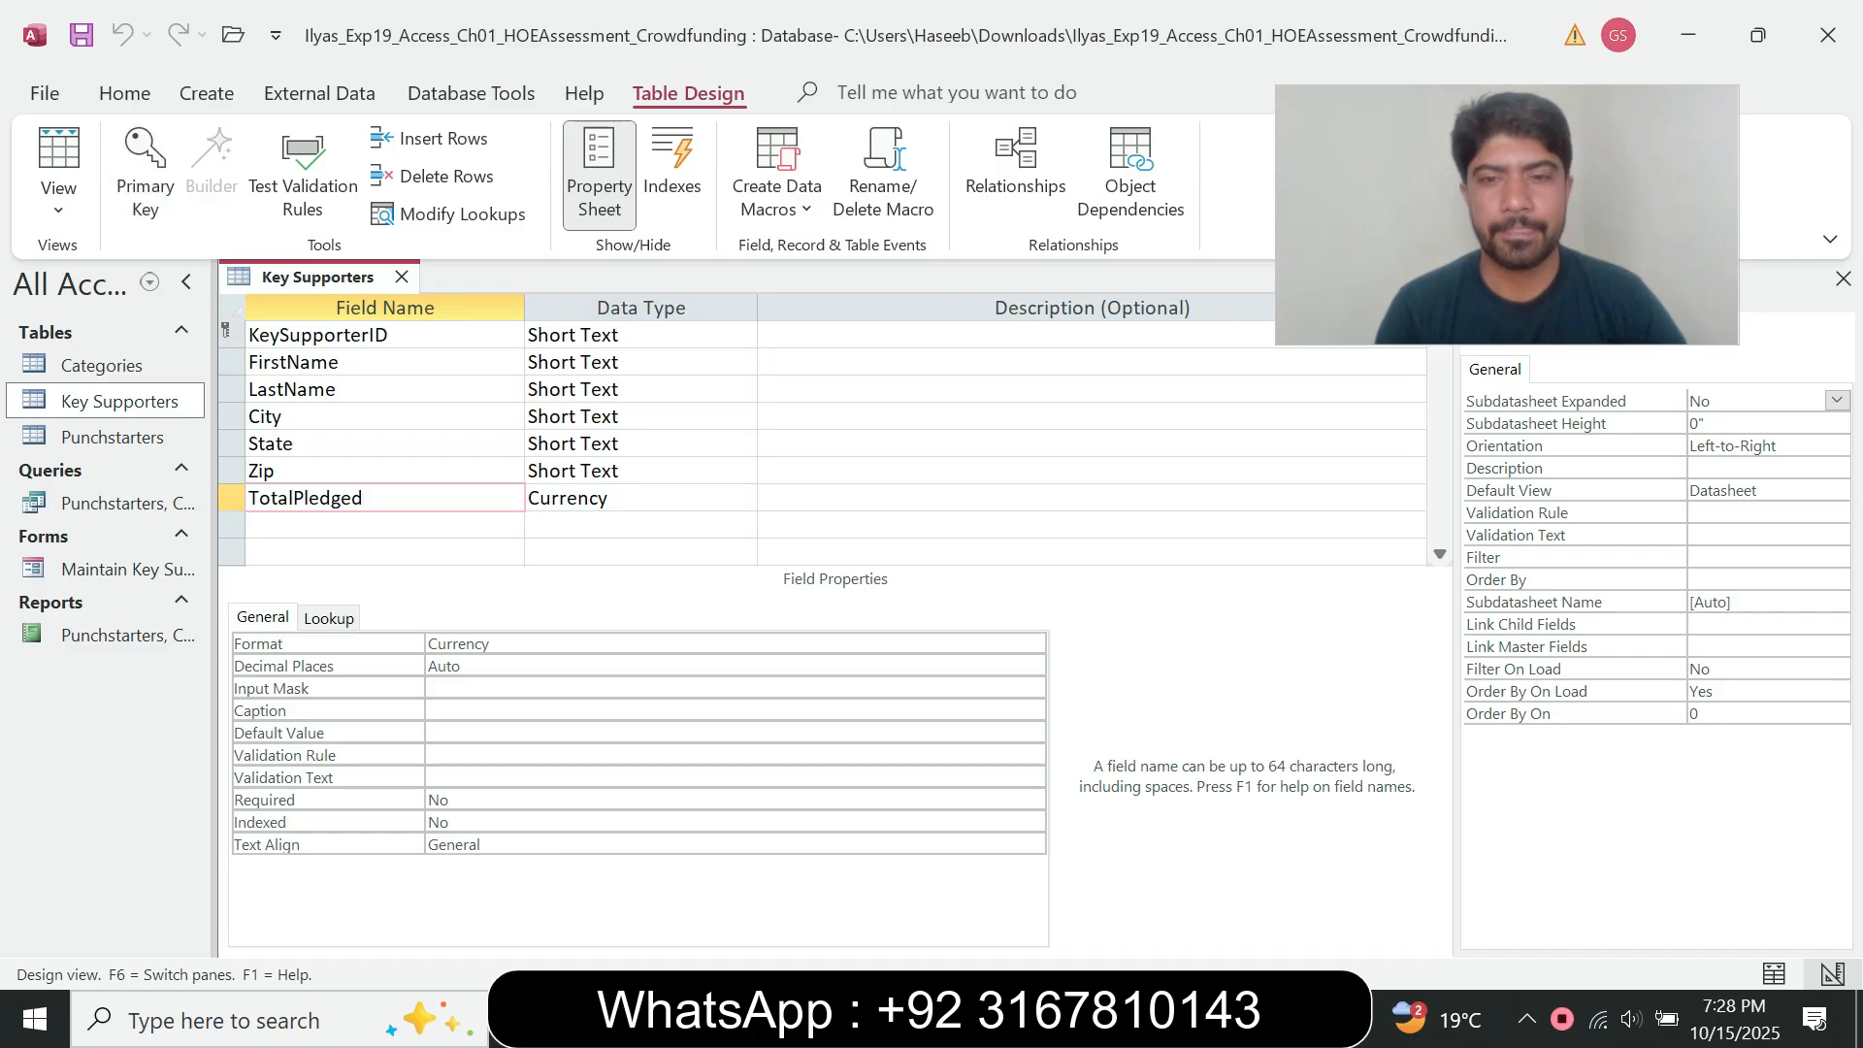
key(alt+Tab)
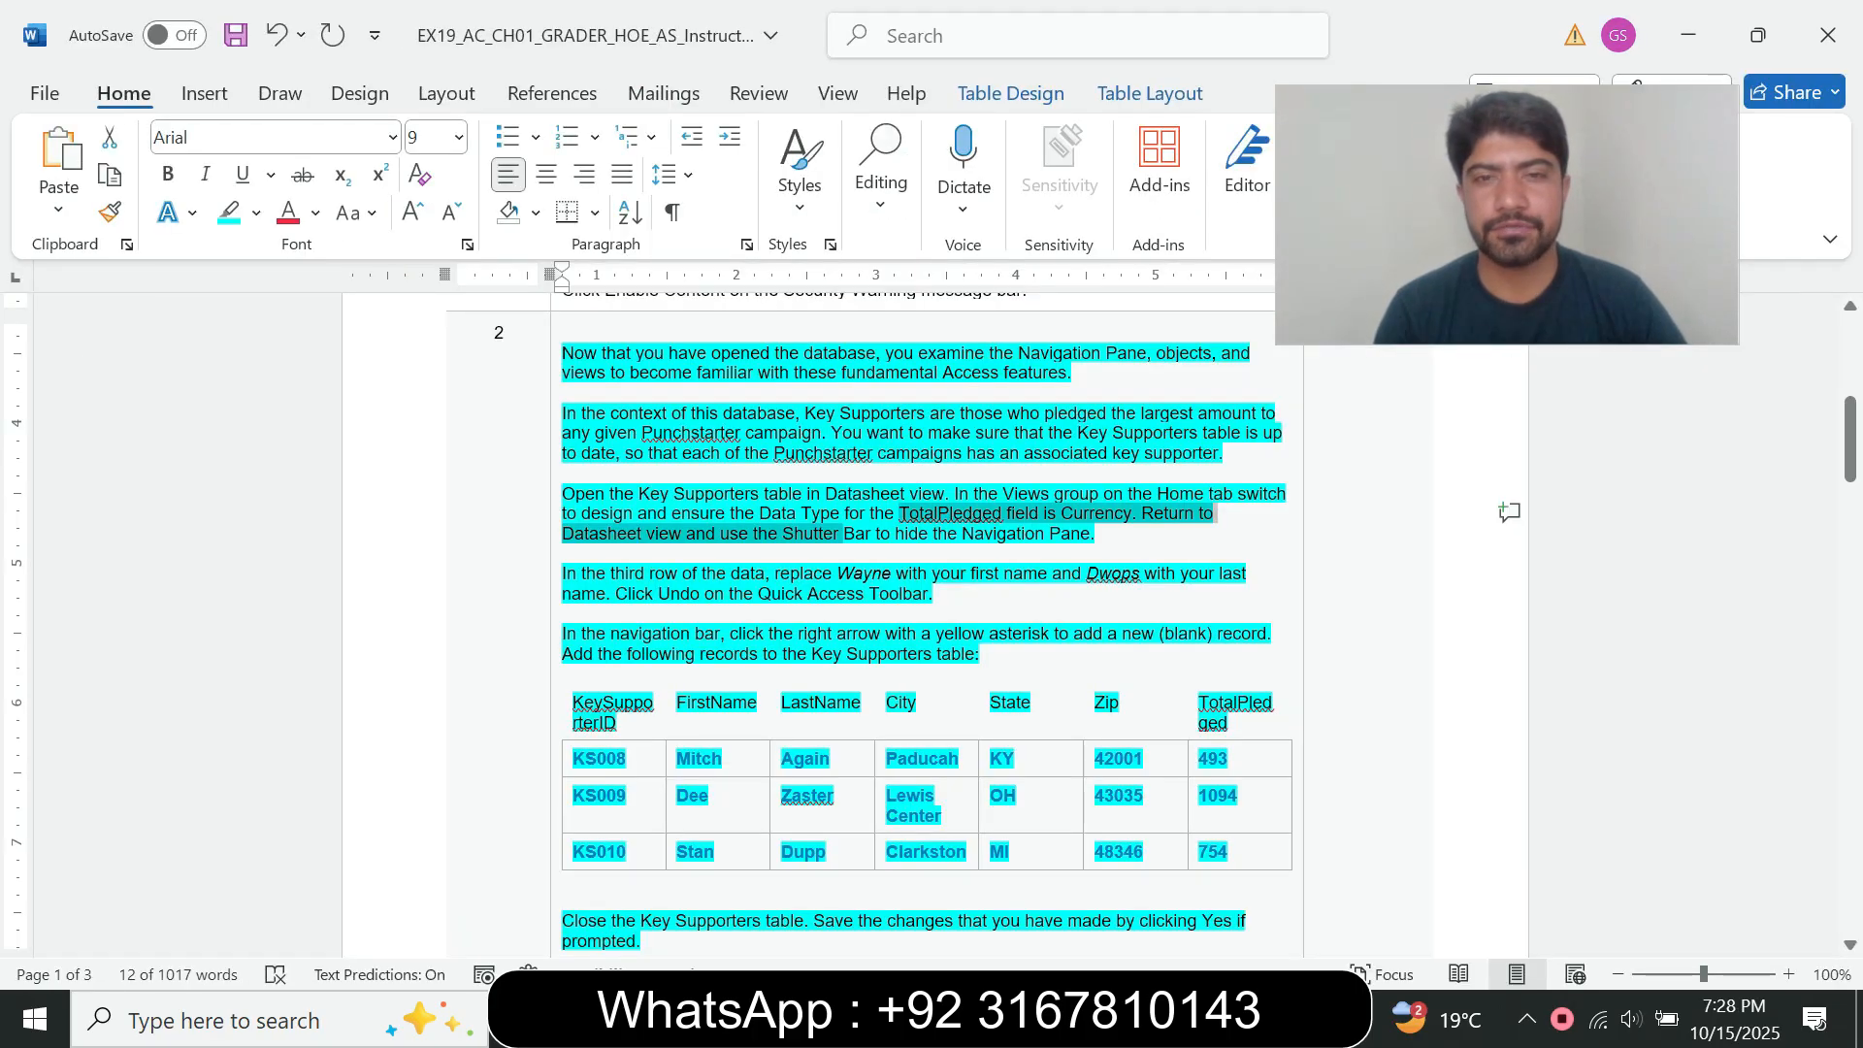
click(703, 554)
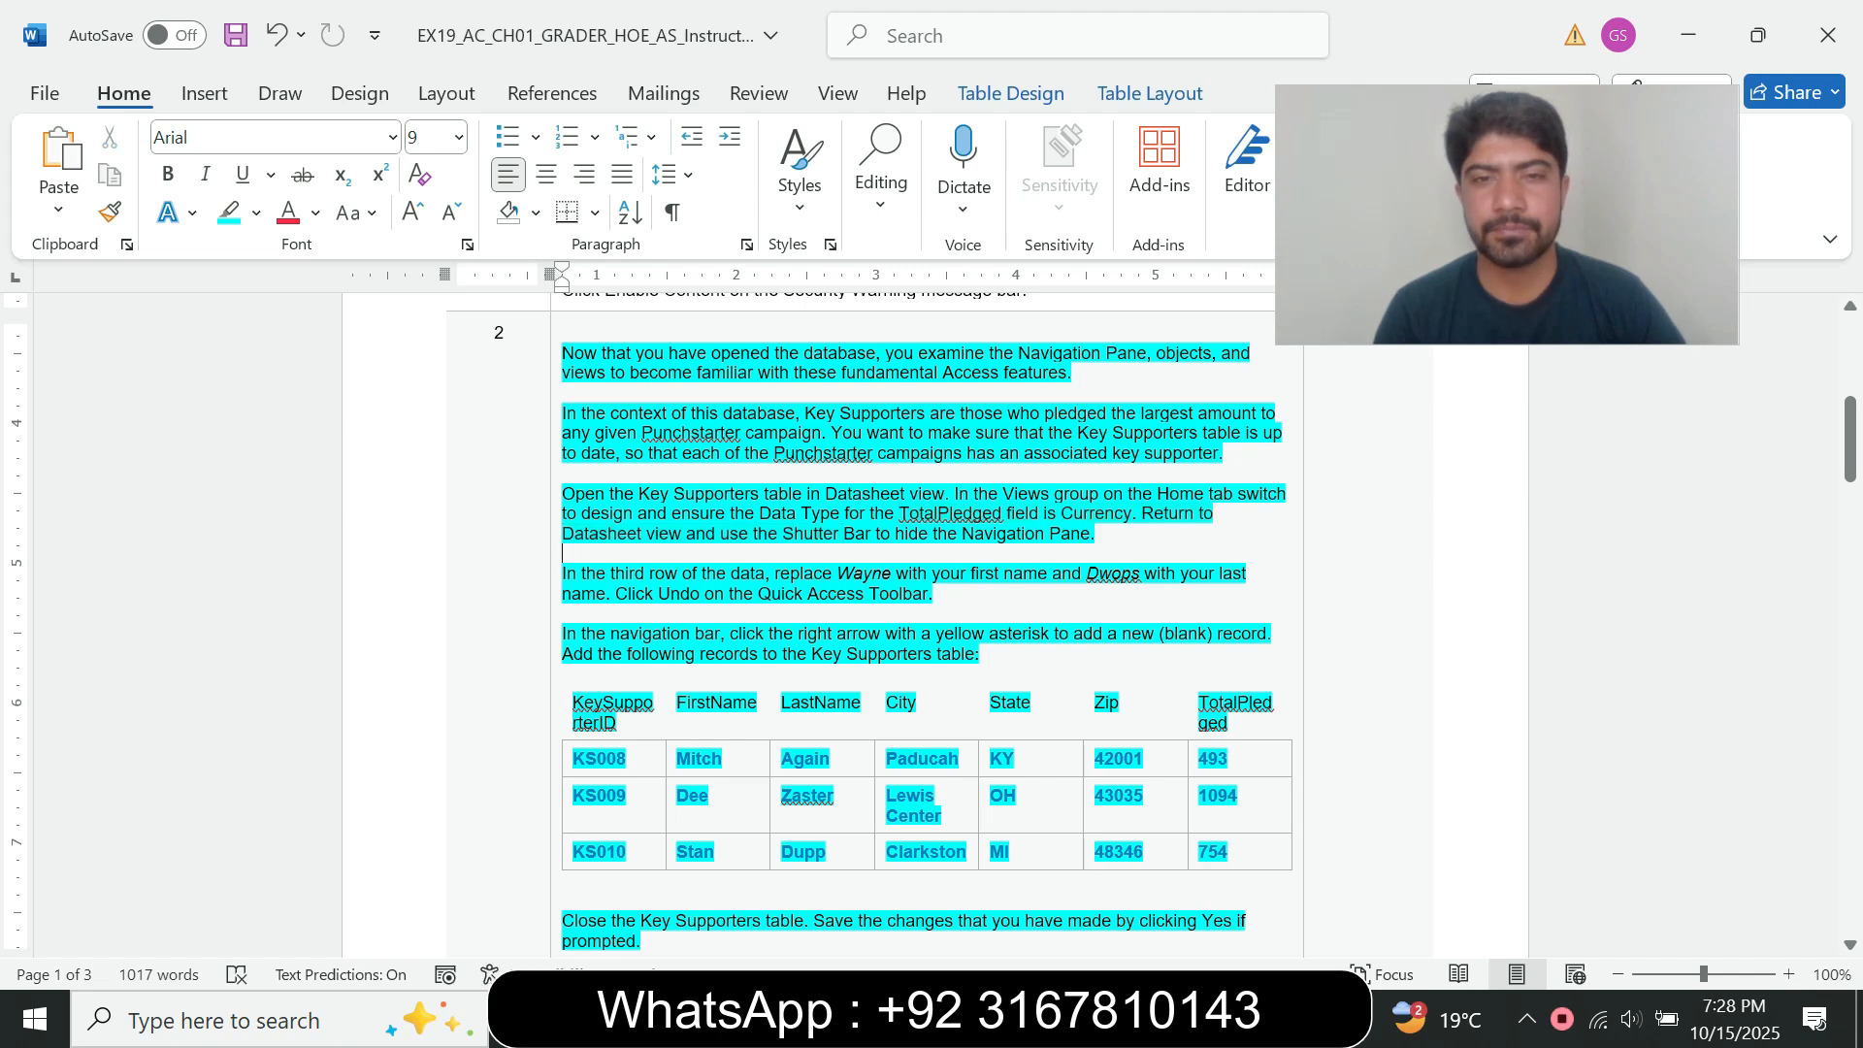
drag(870, 513, 1003, 513)
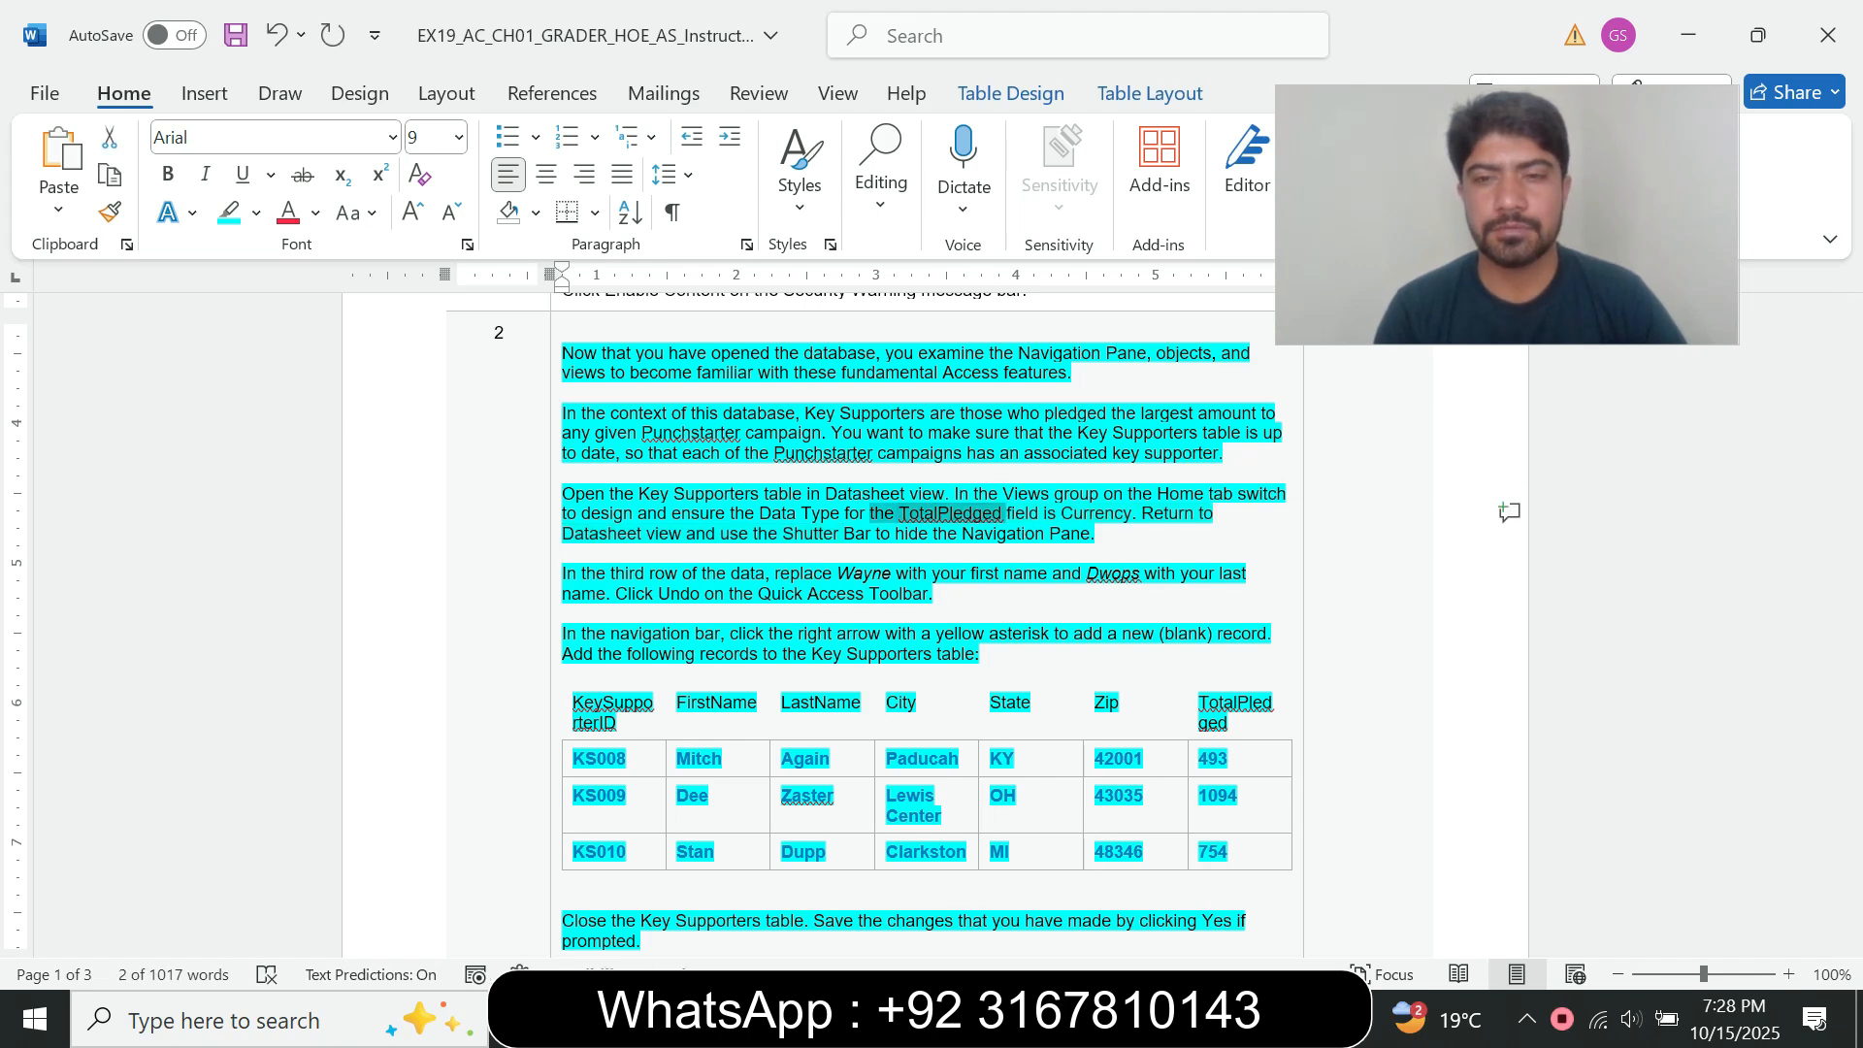
key(alt+Tab)
click(631, 497)
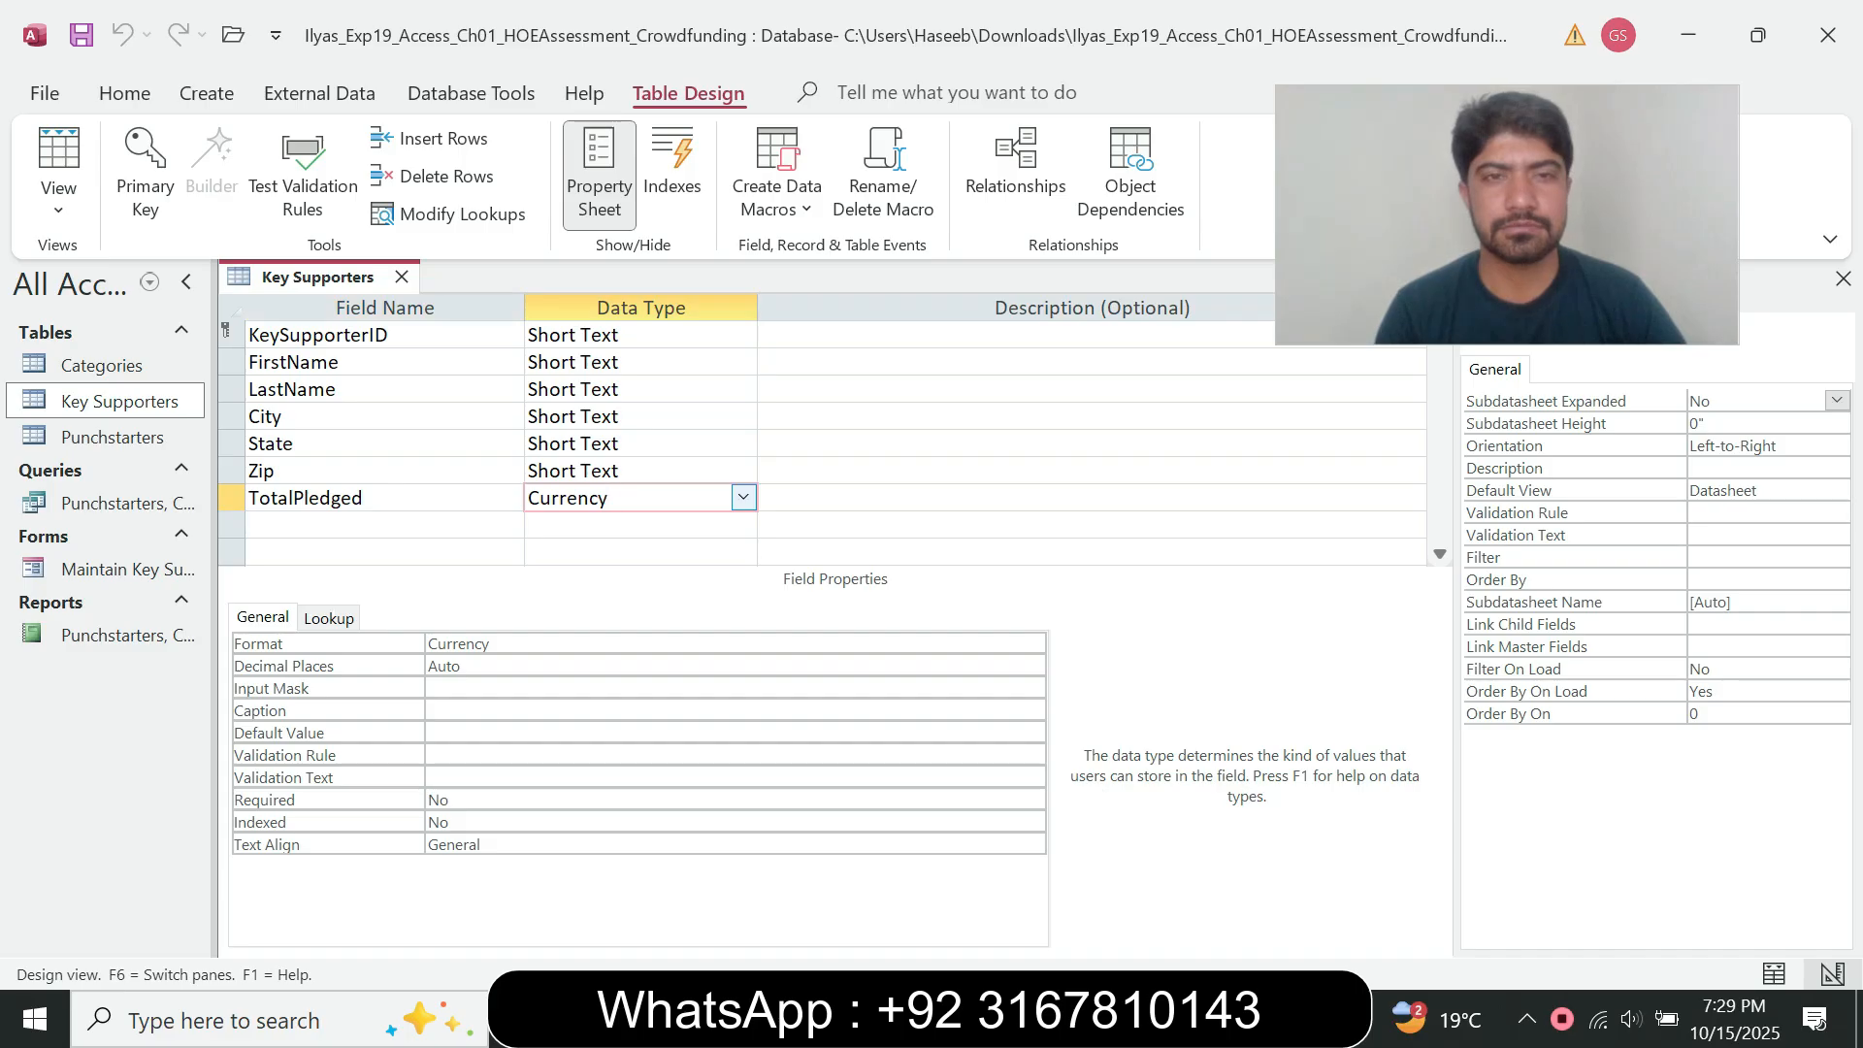
key(alt+Tab)
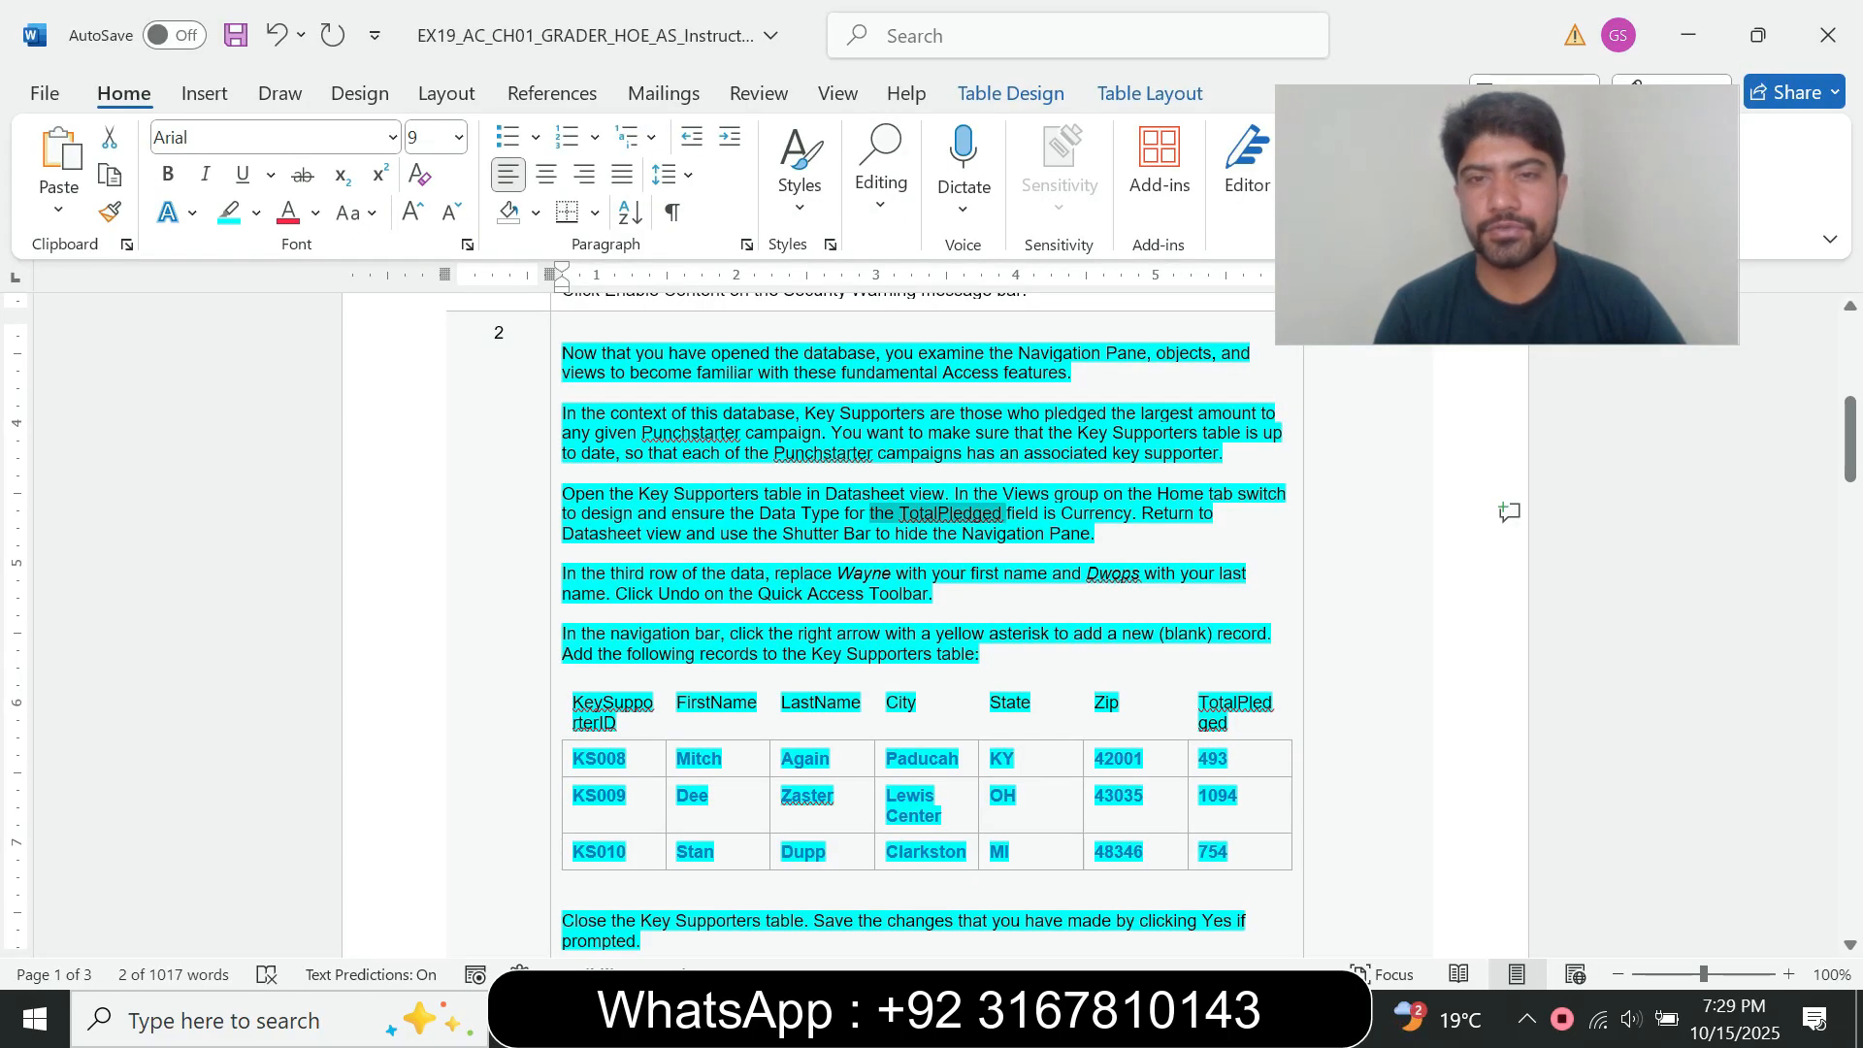
Switch to Access and return the Key Supporters table to Datasheet view.
key(alt+Tab)
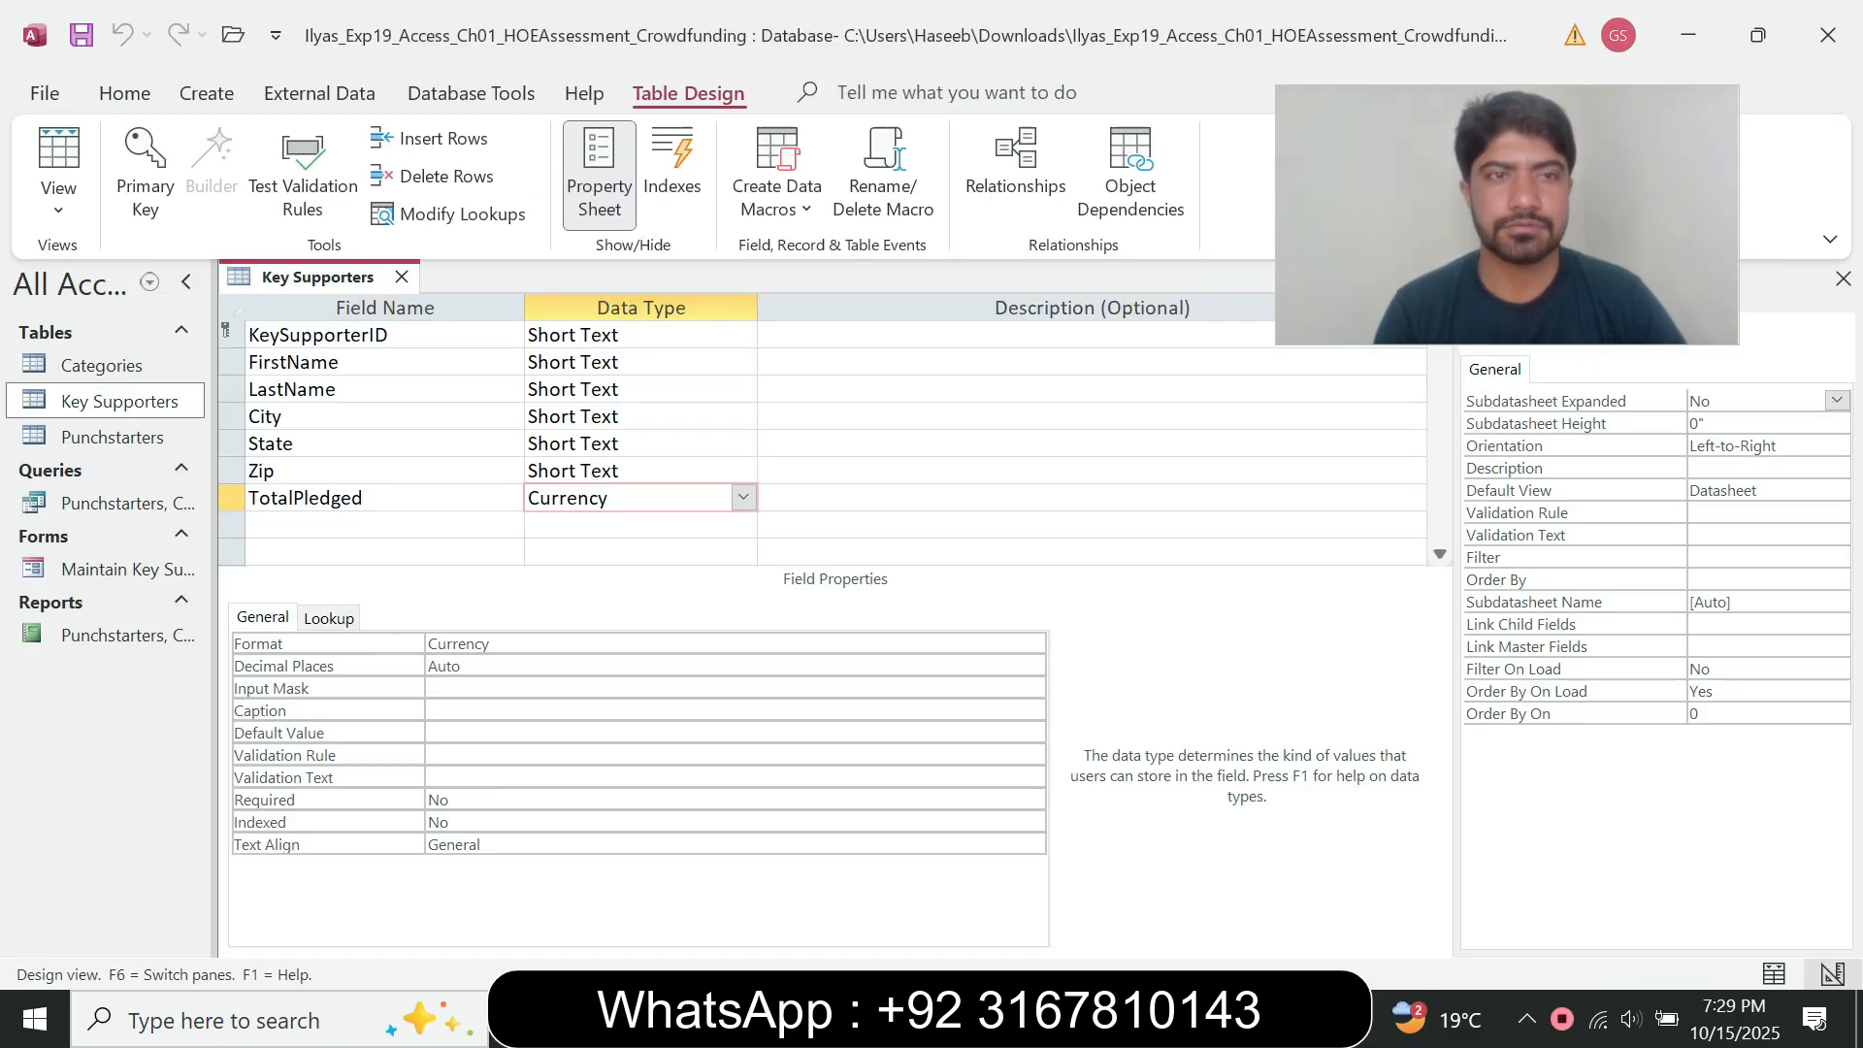
right_click(364, 278)
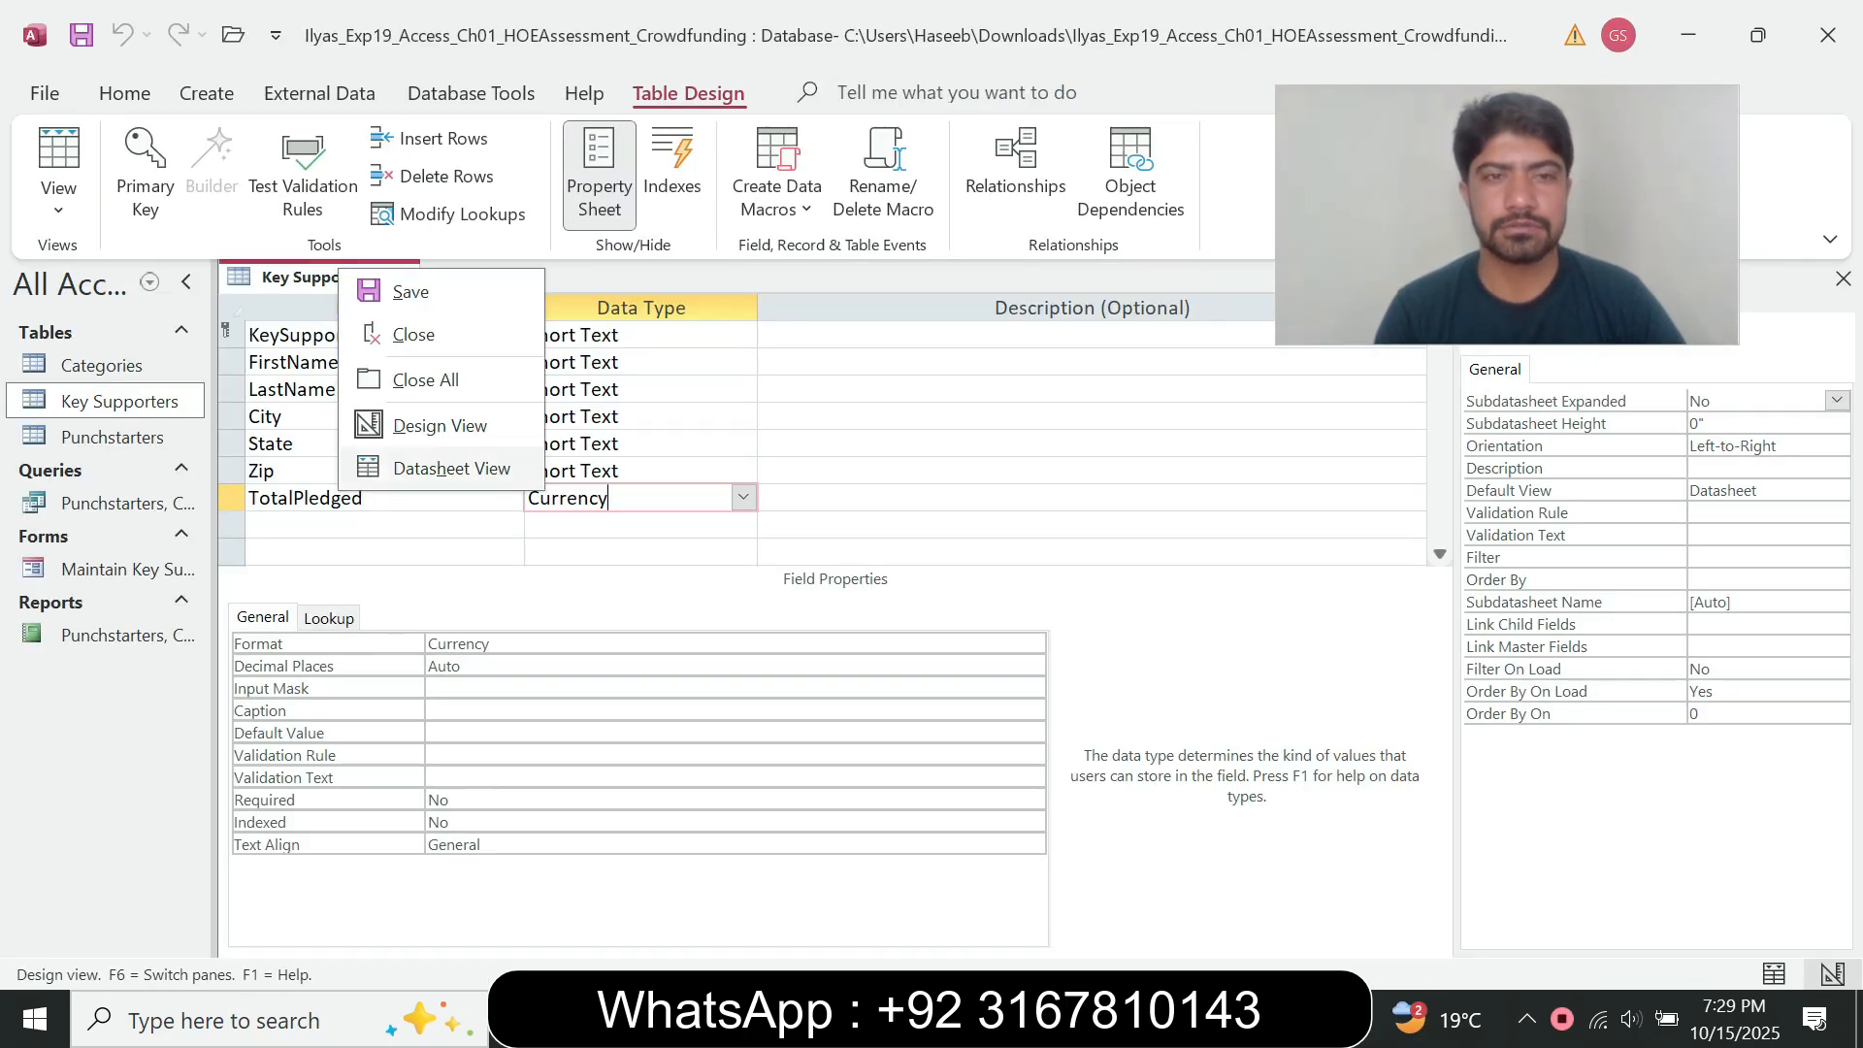
click(441, 467)
Review the Word instruction on replacing names in the third row, and locate the KS003 record's FirstName value in Access.
key(alt+Tab)
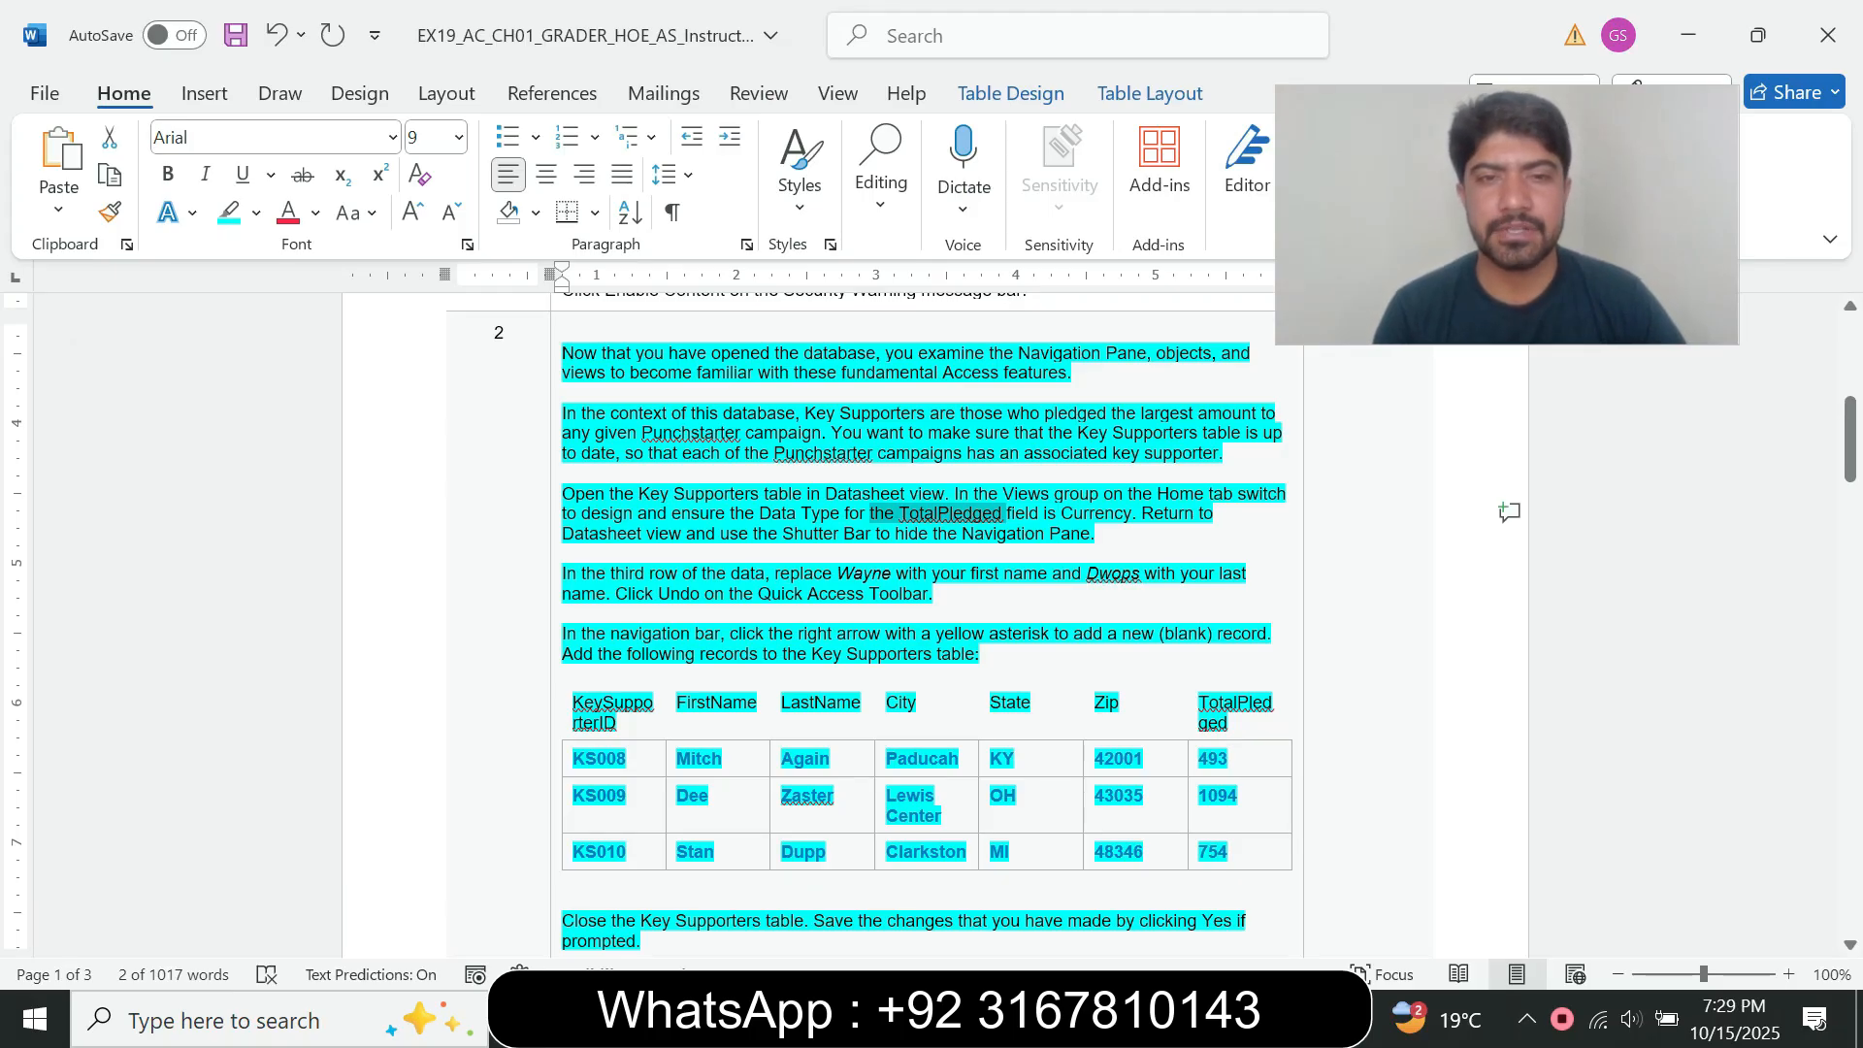
click(654, 594)
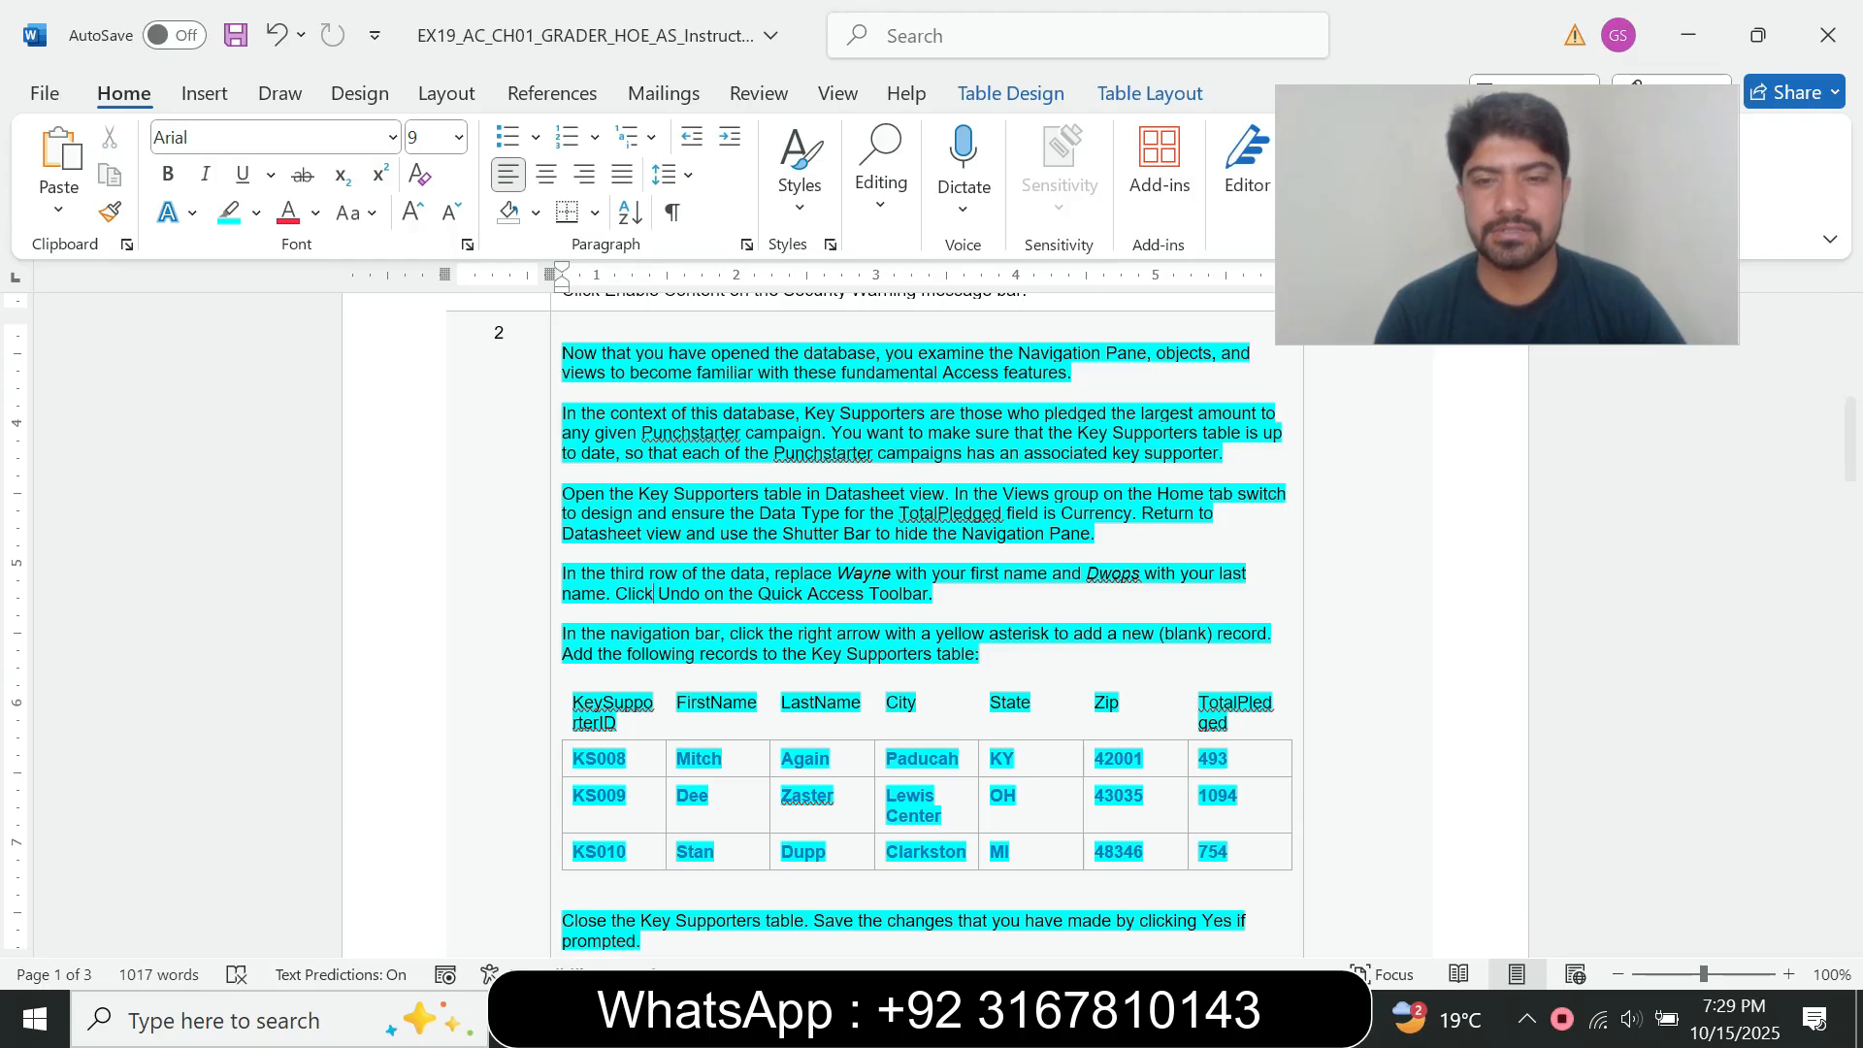
key(alt+Tab)
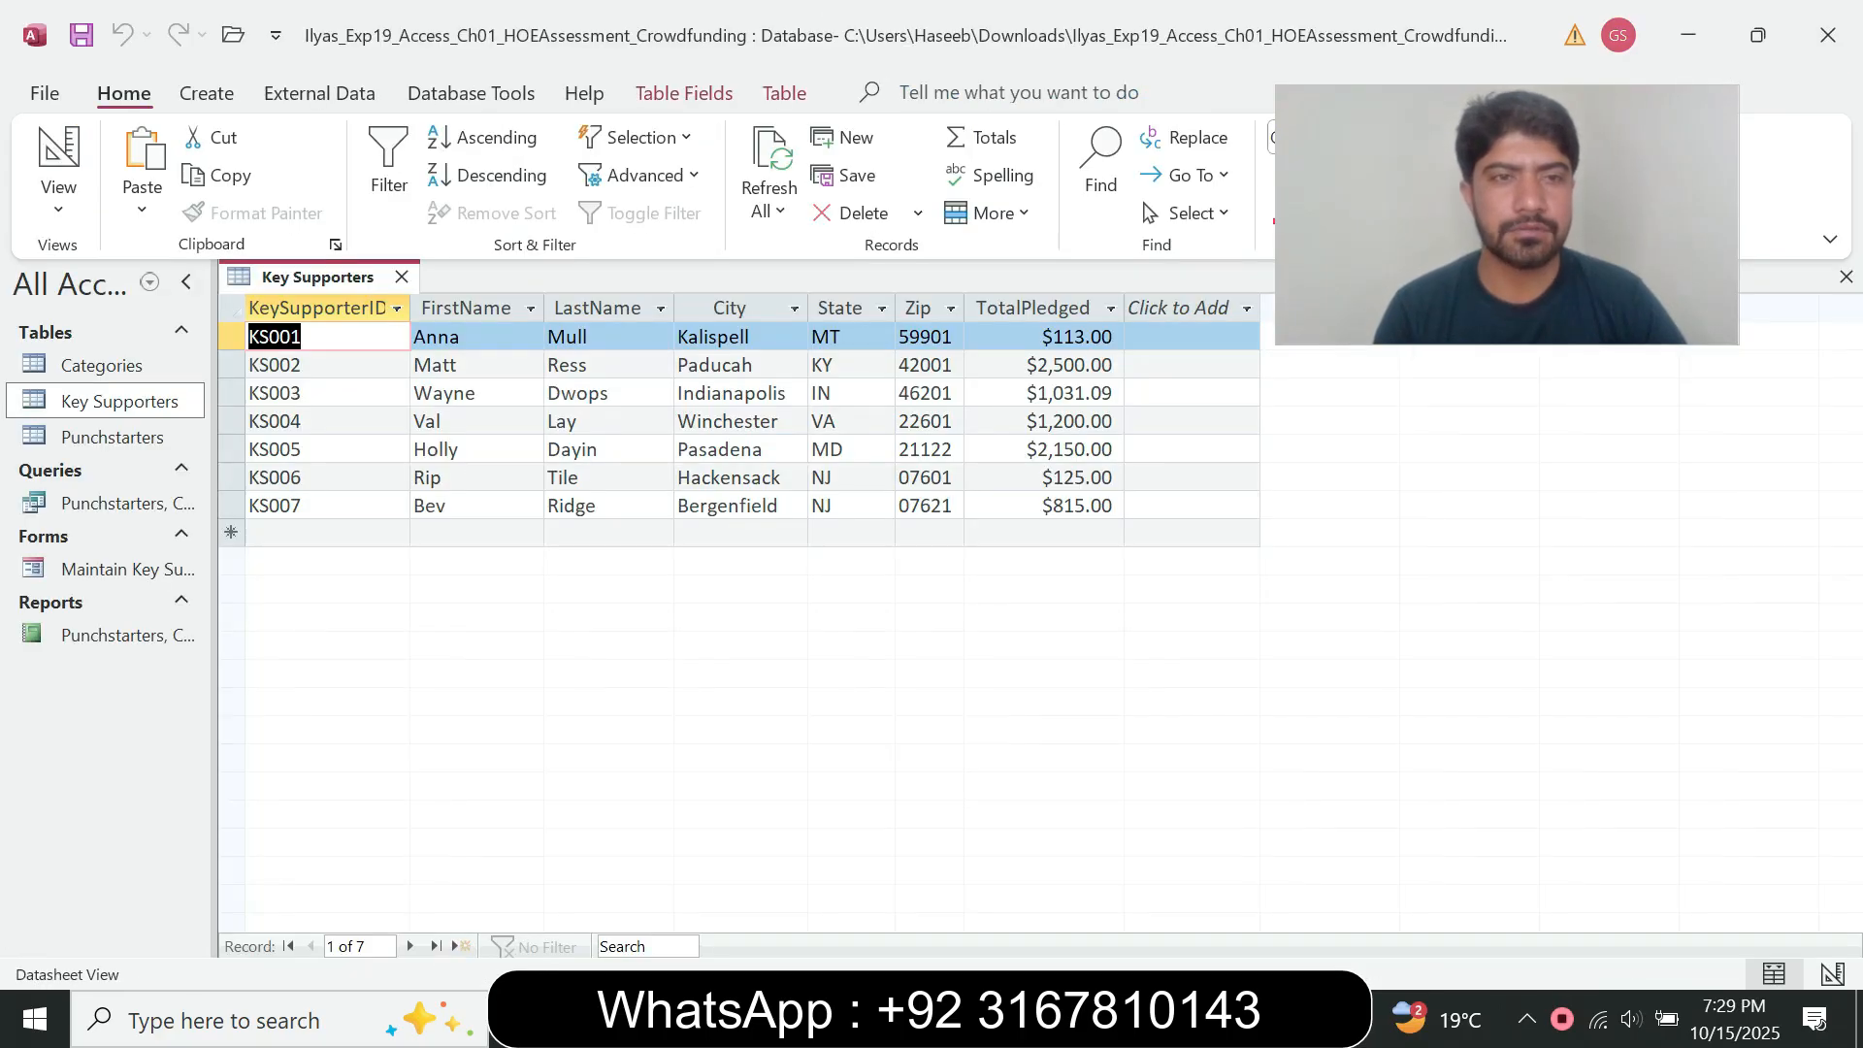
click(481, 394)
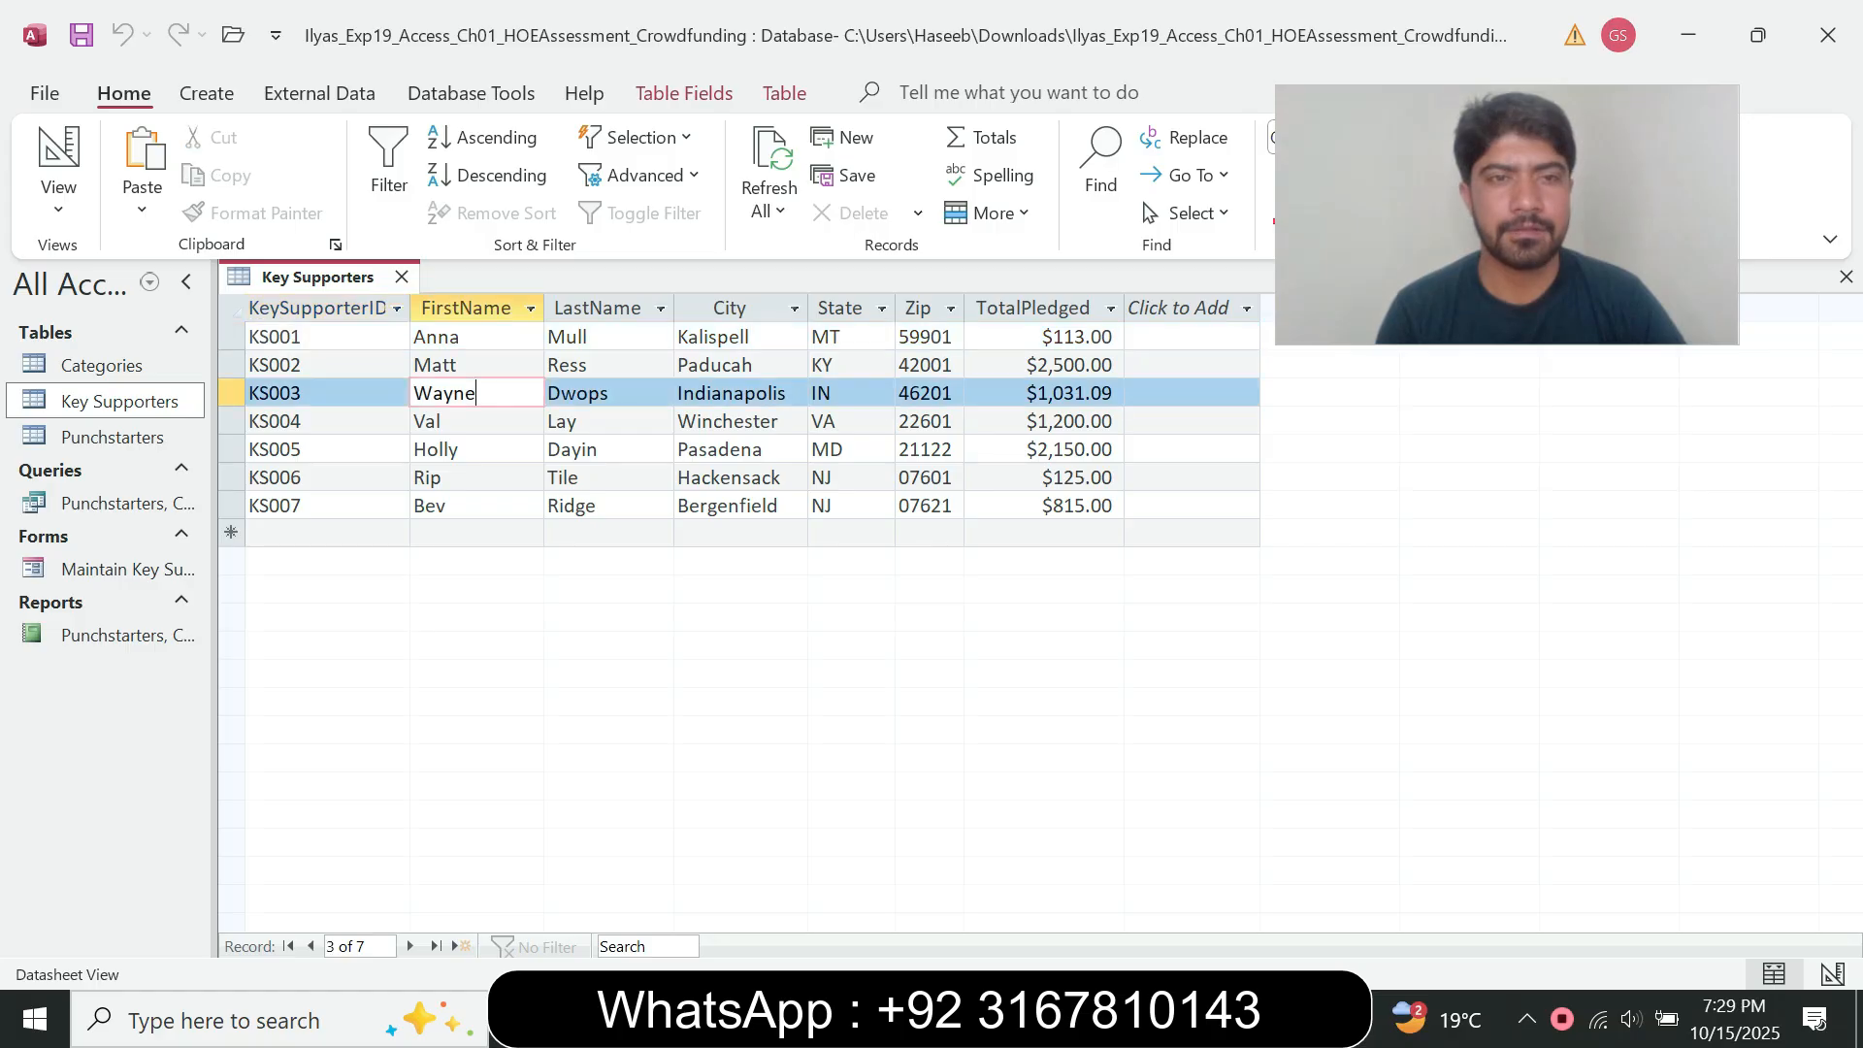
key(alt+Tab)
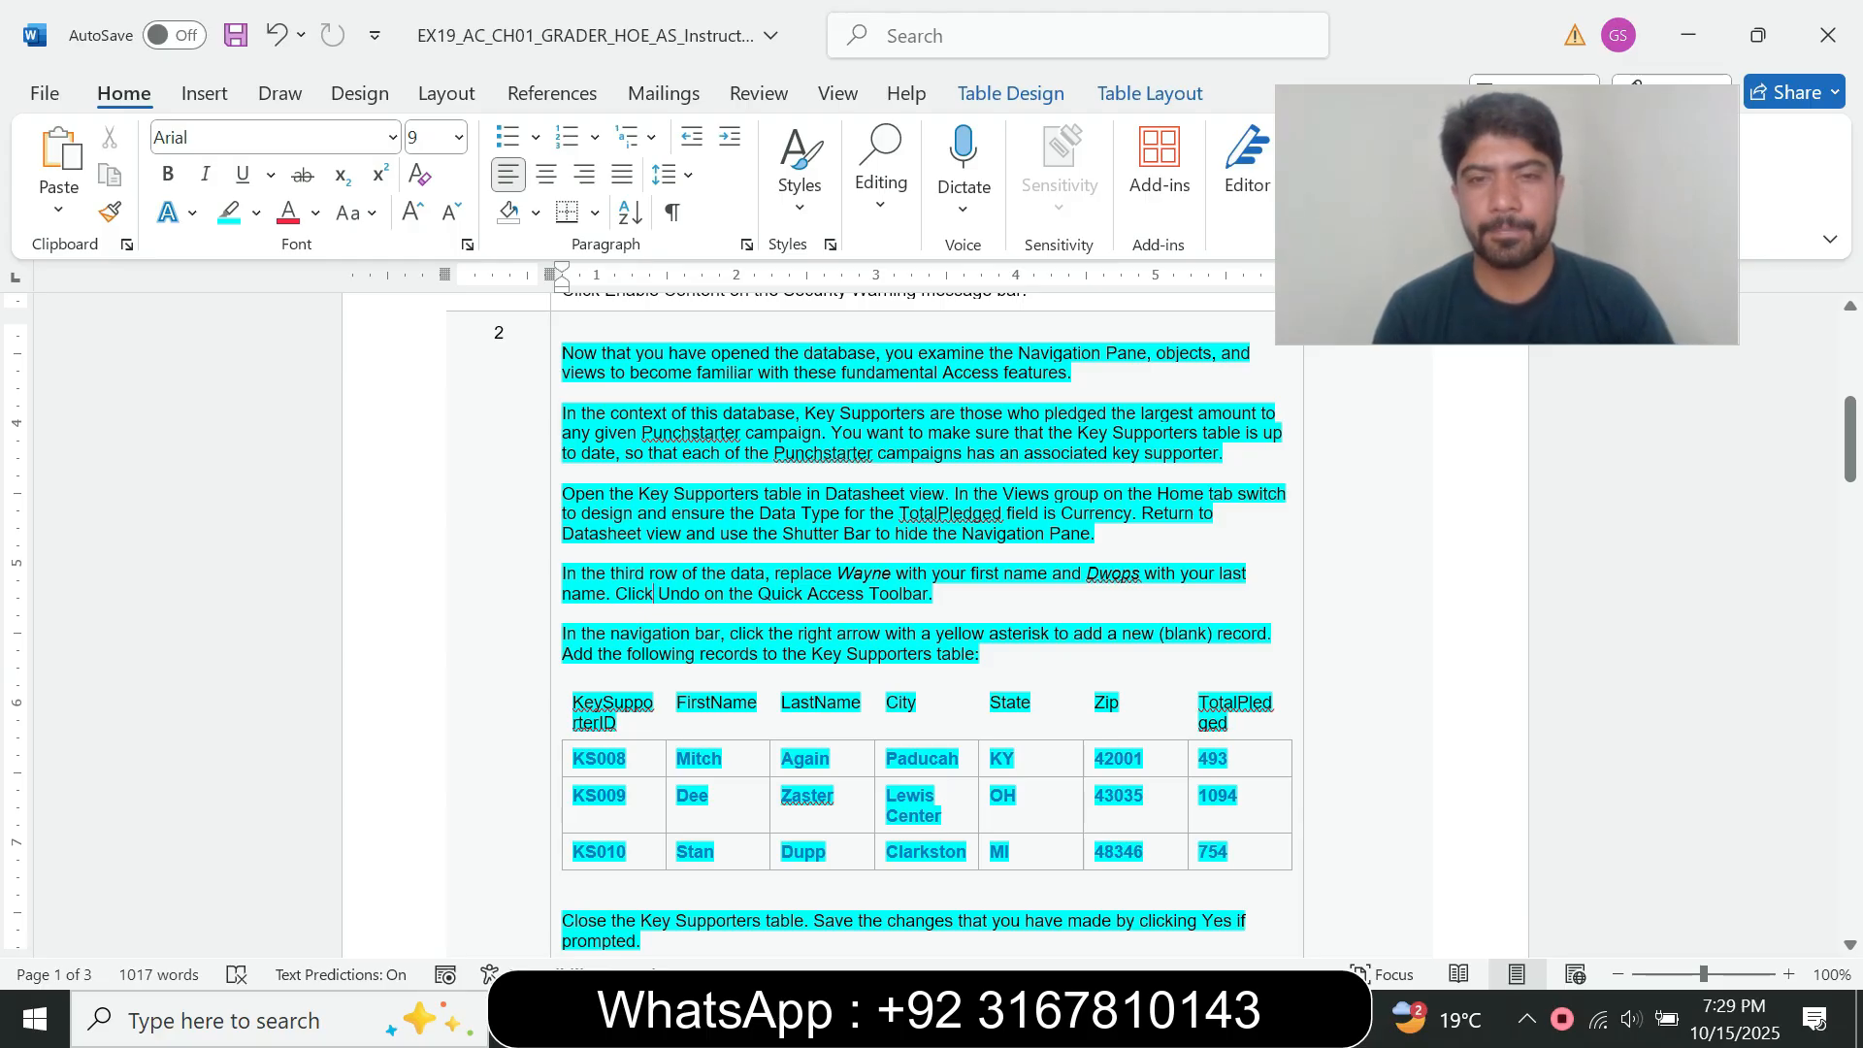
key(alt+Tab)
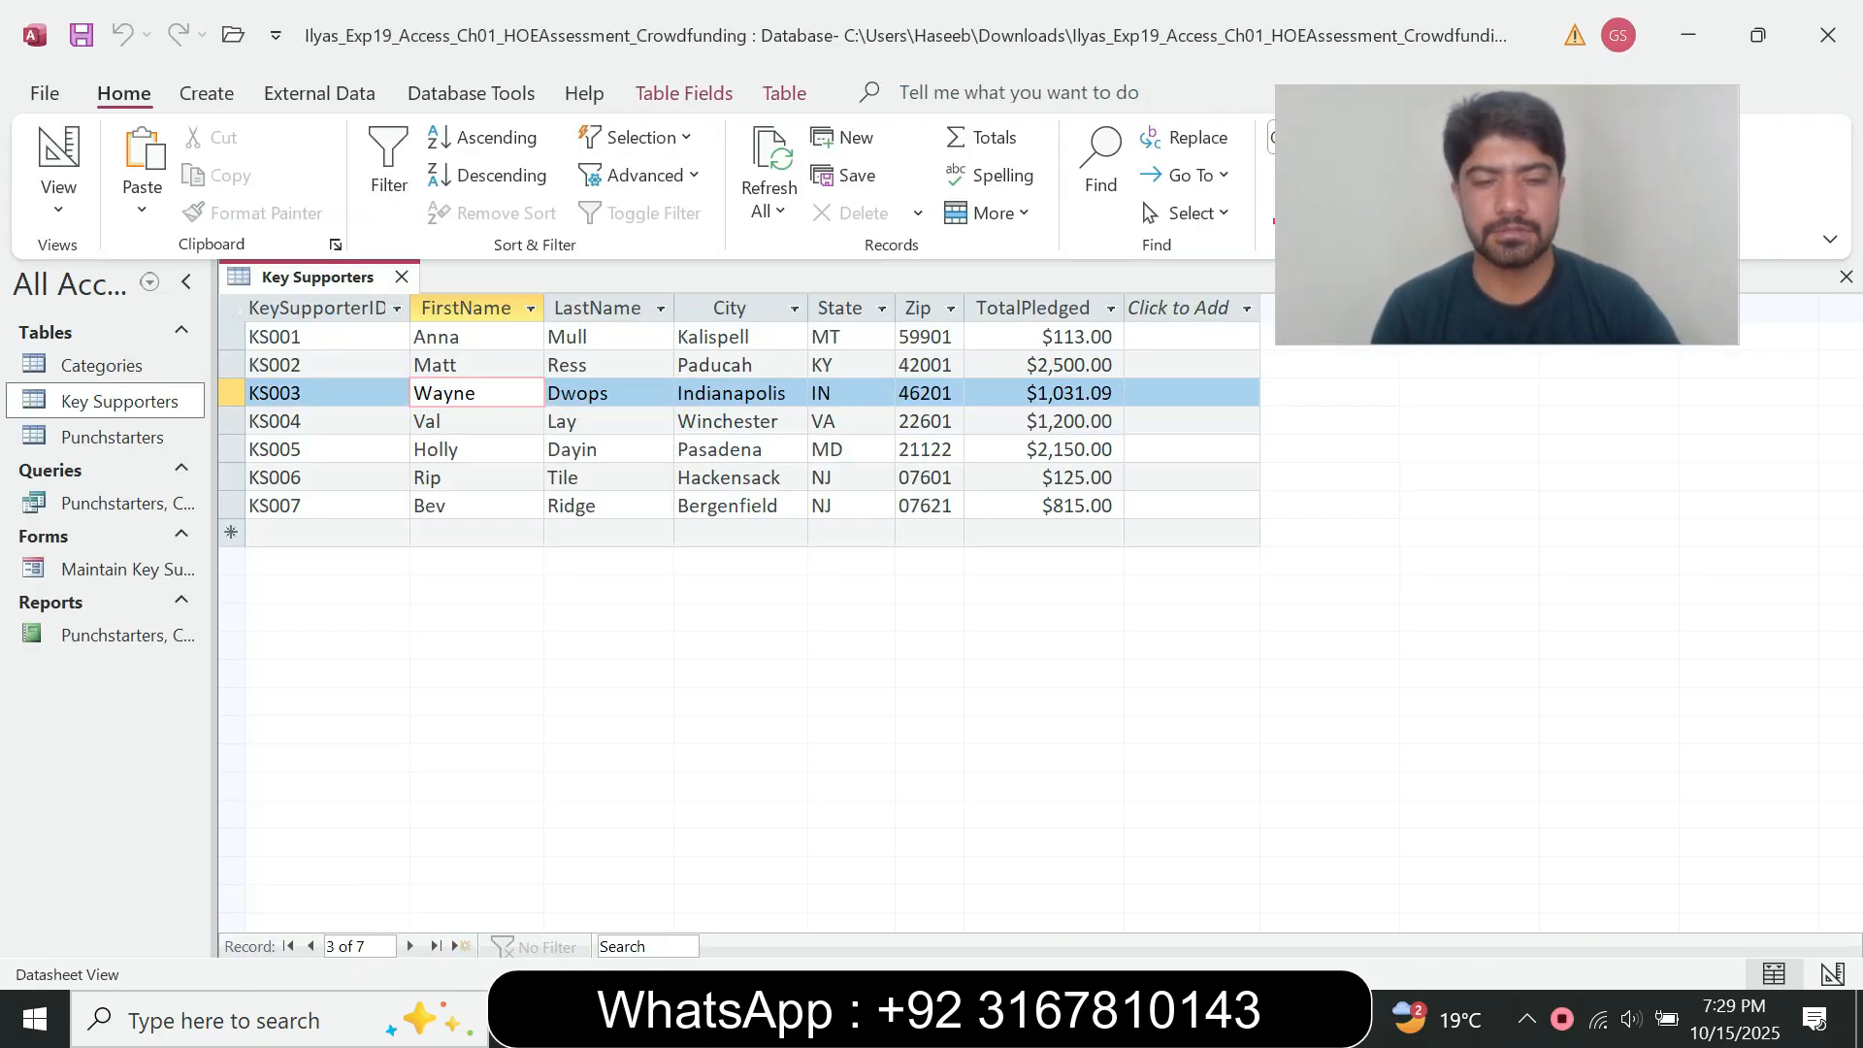
Open Find and Replace for the Key Supporters table and enter the third supporter's first name from Word as the replacement text.
key(ctrl+f)
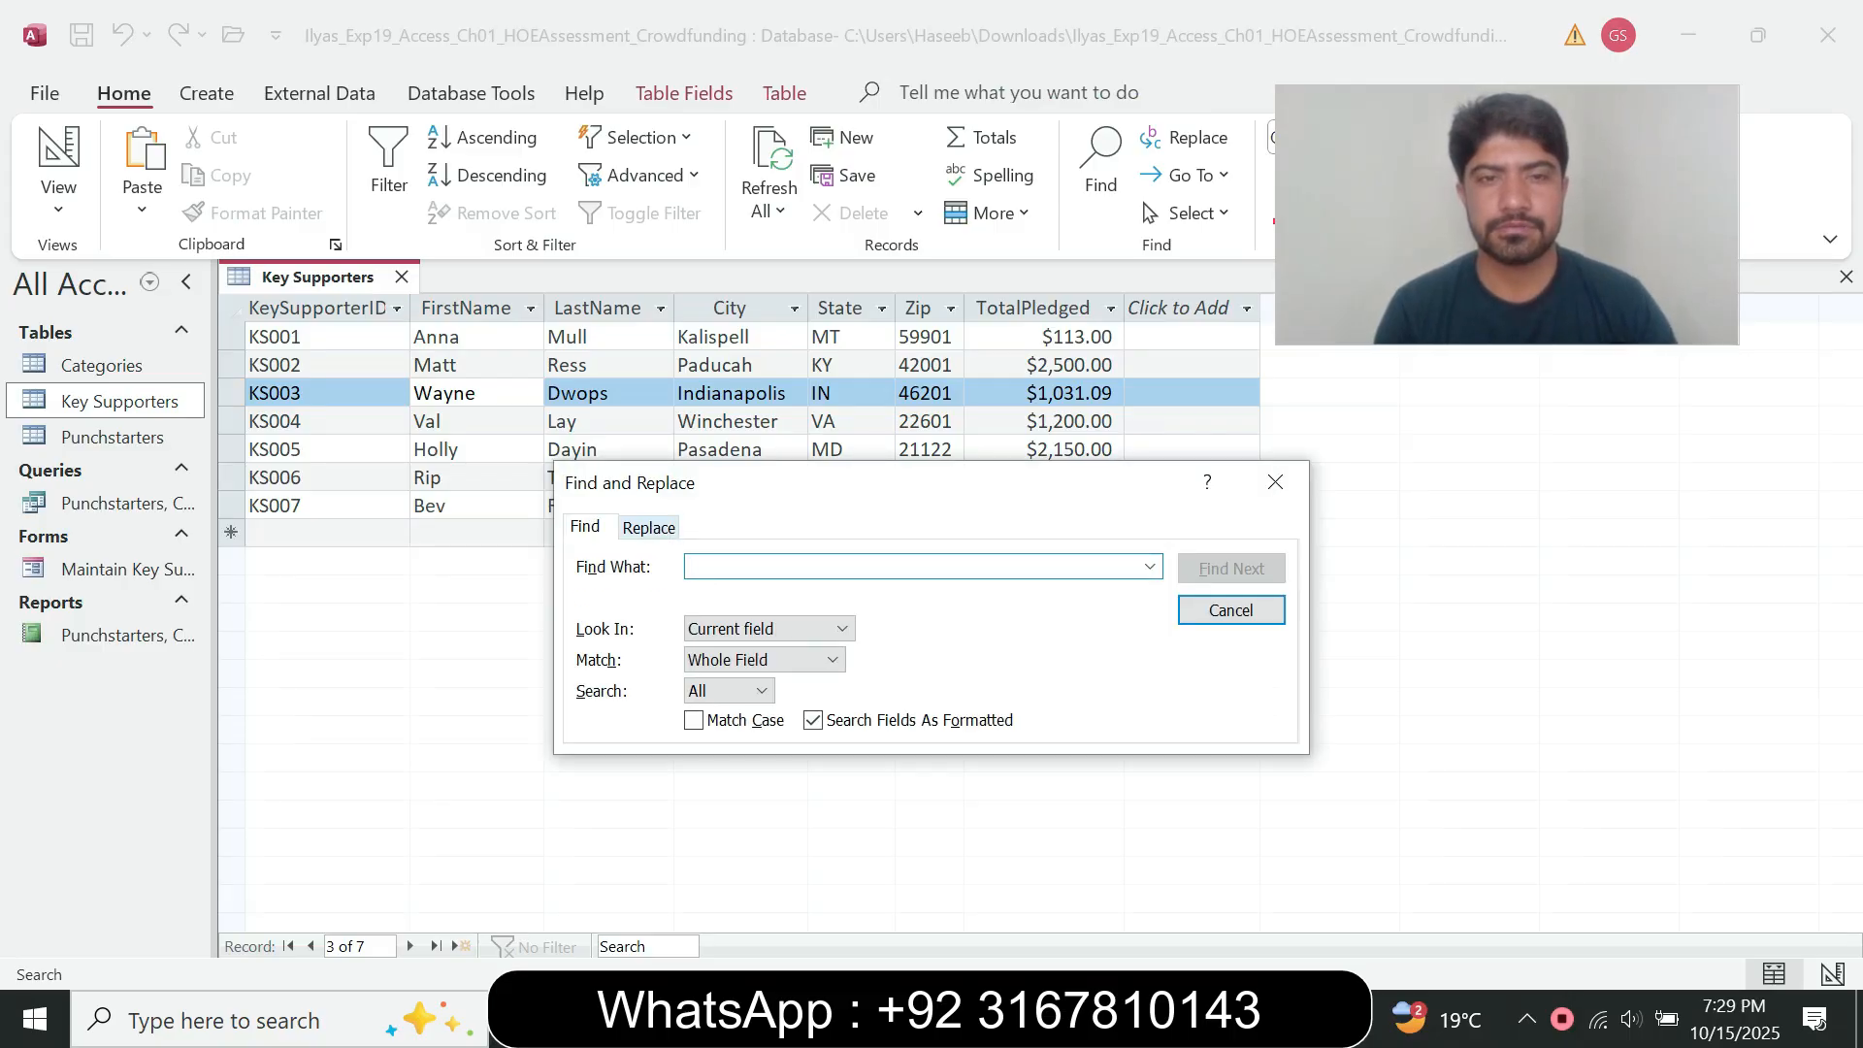
key(ctrl+h)
key(alt+Tab)
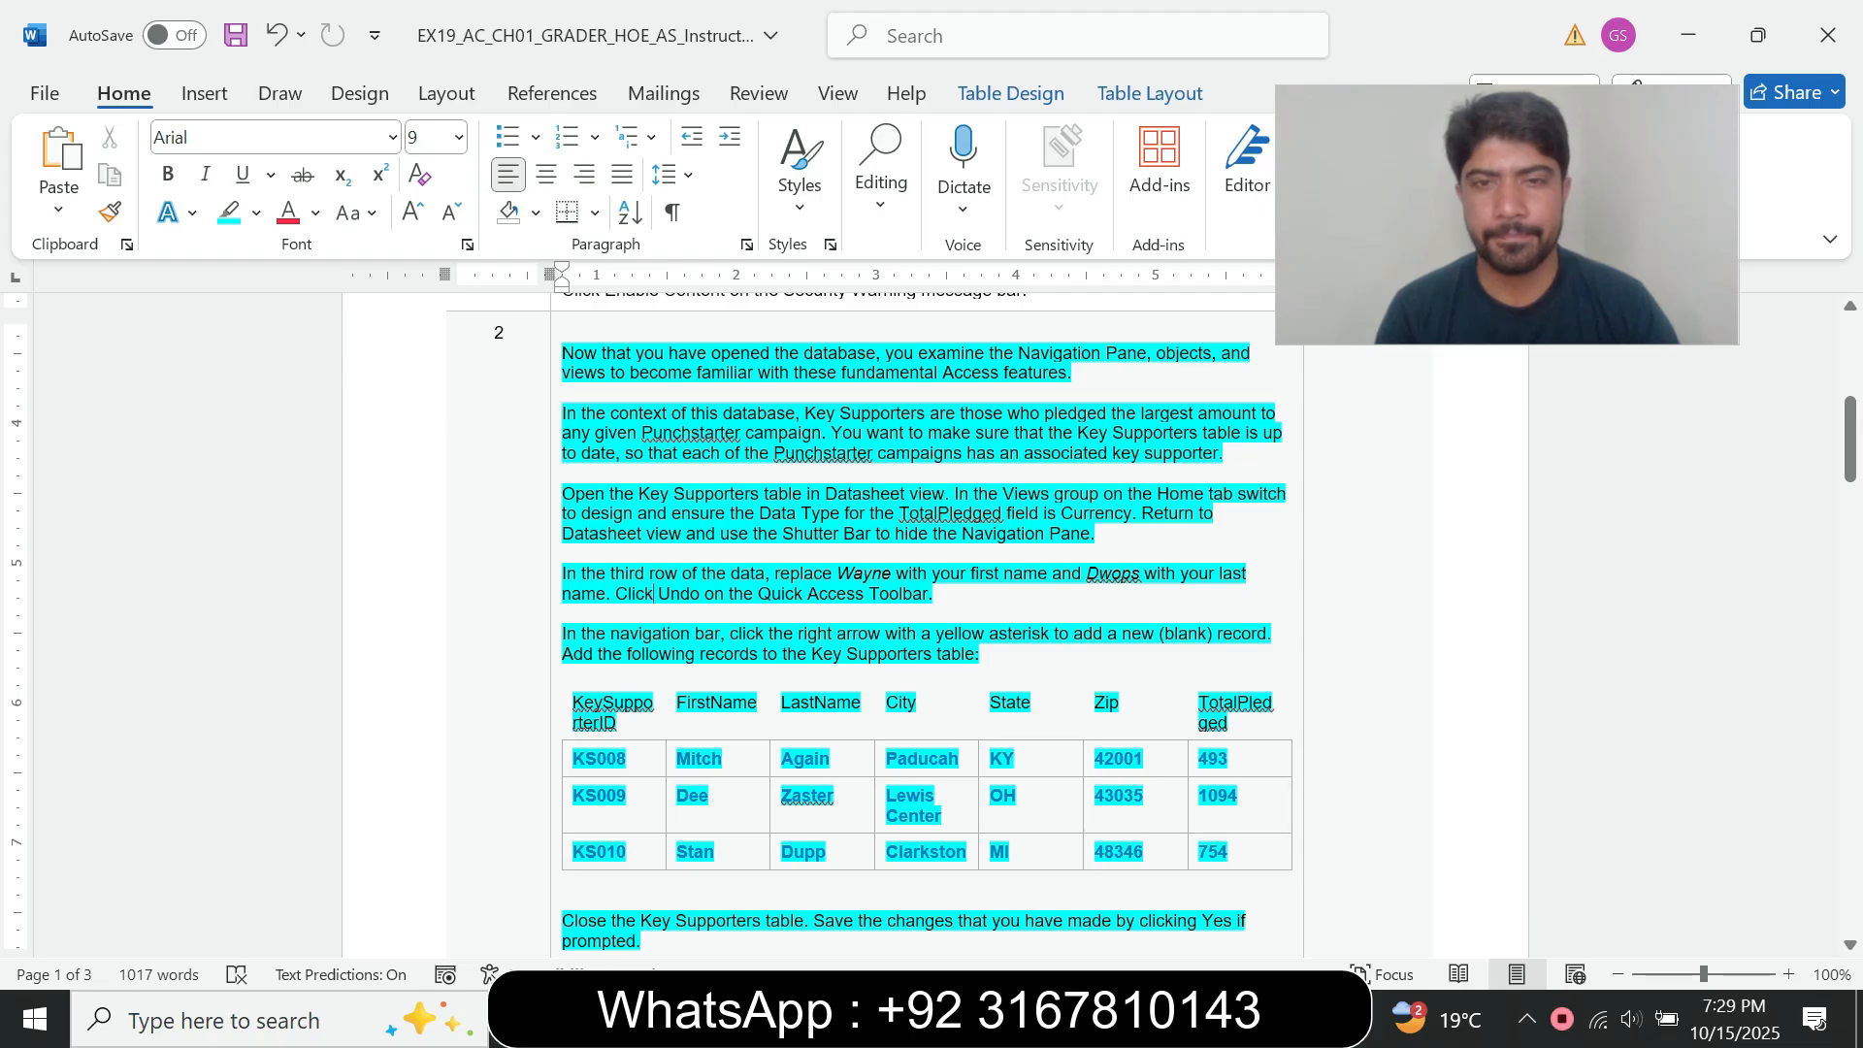
drag(836, 574, 891, 573)
key(ctrl+c)
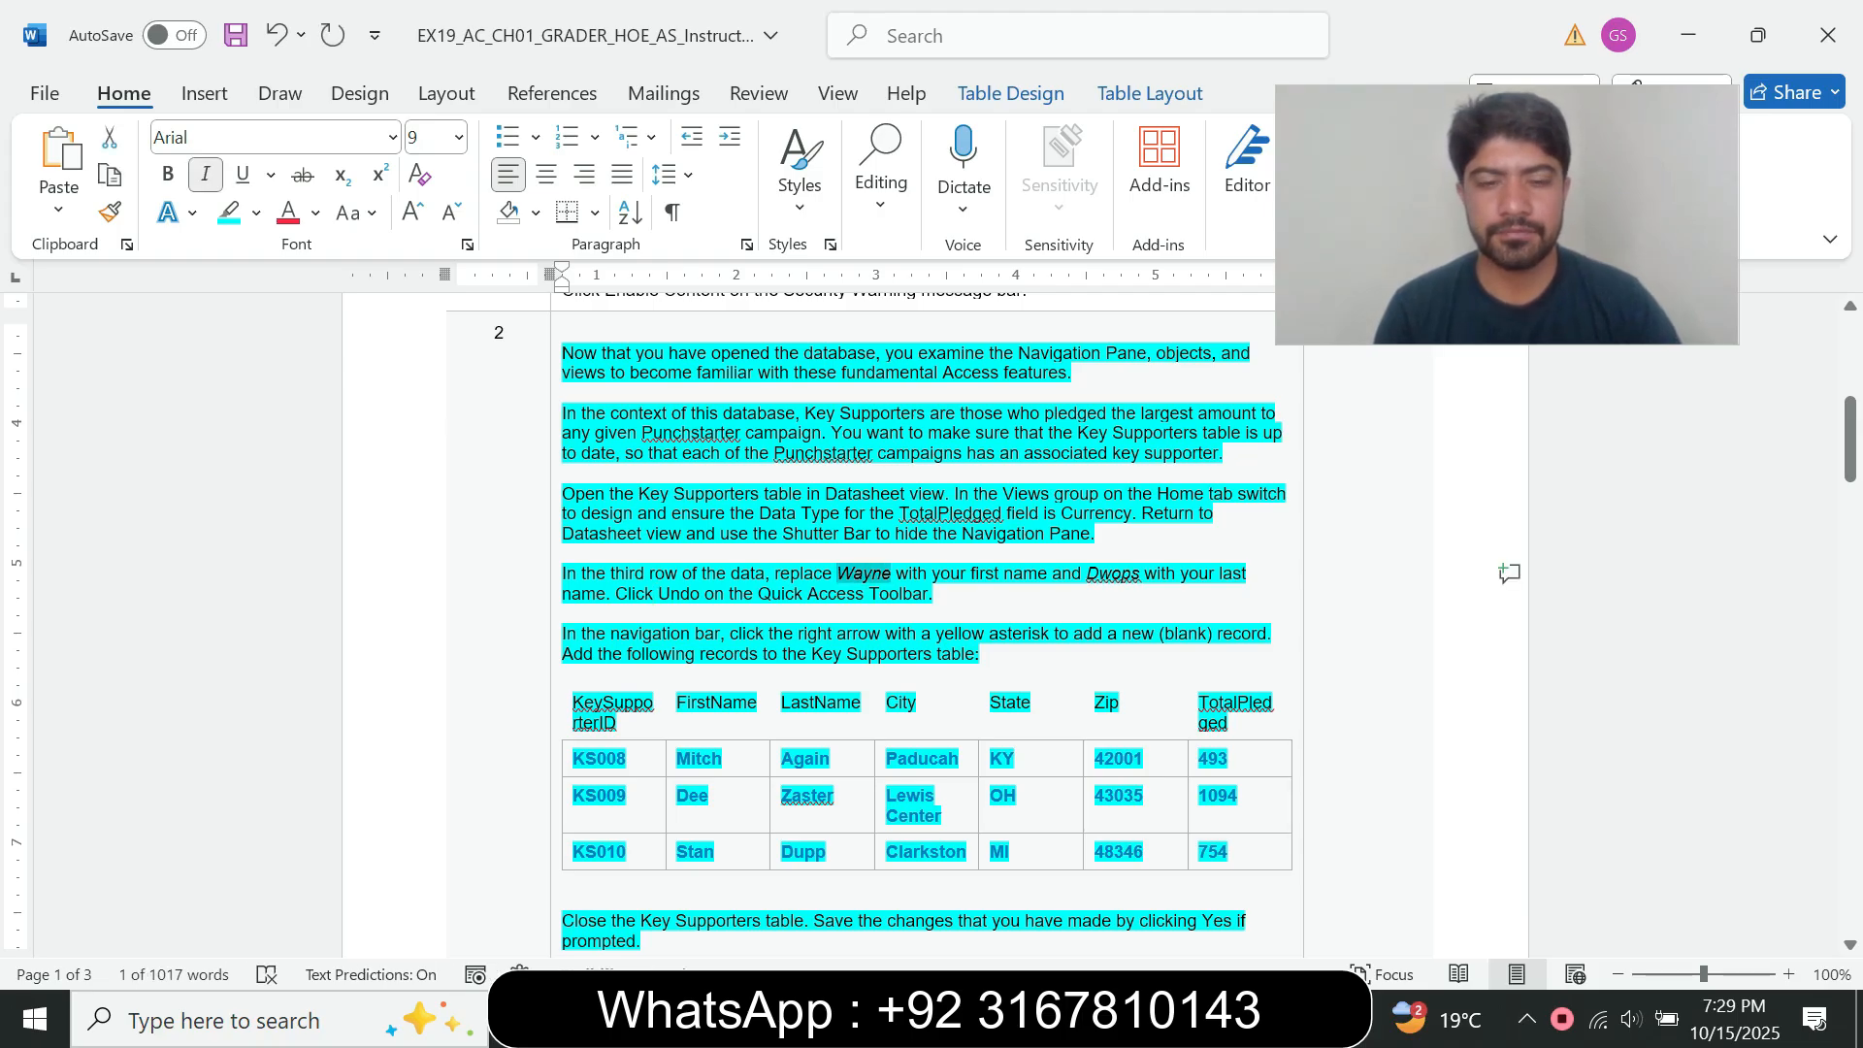
key(alt+Tab)
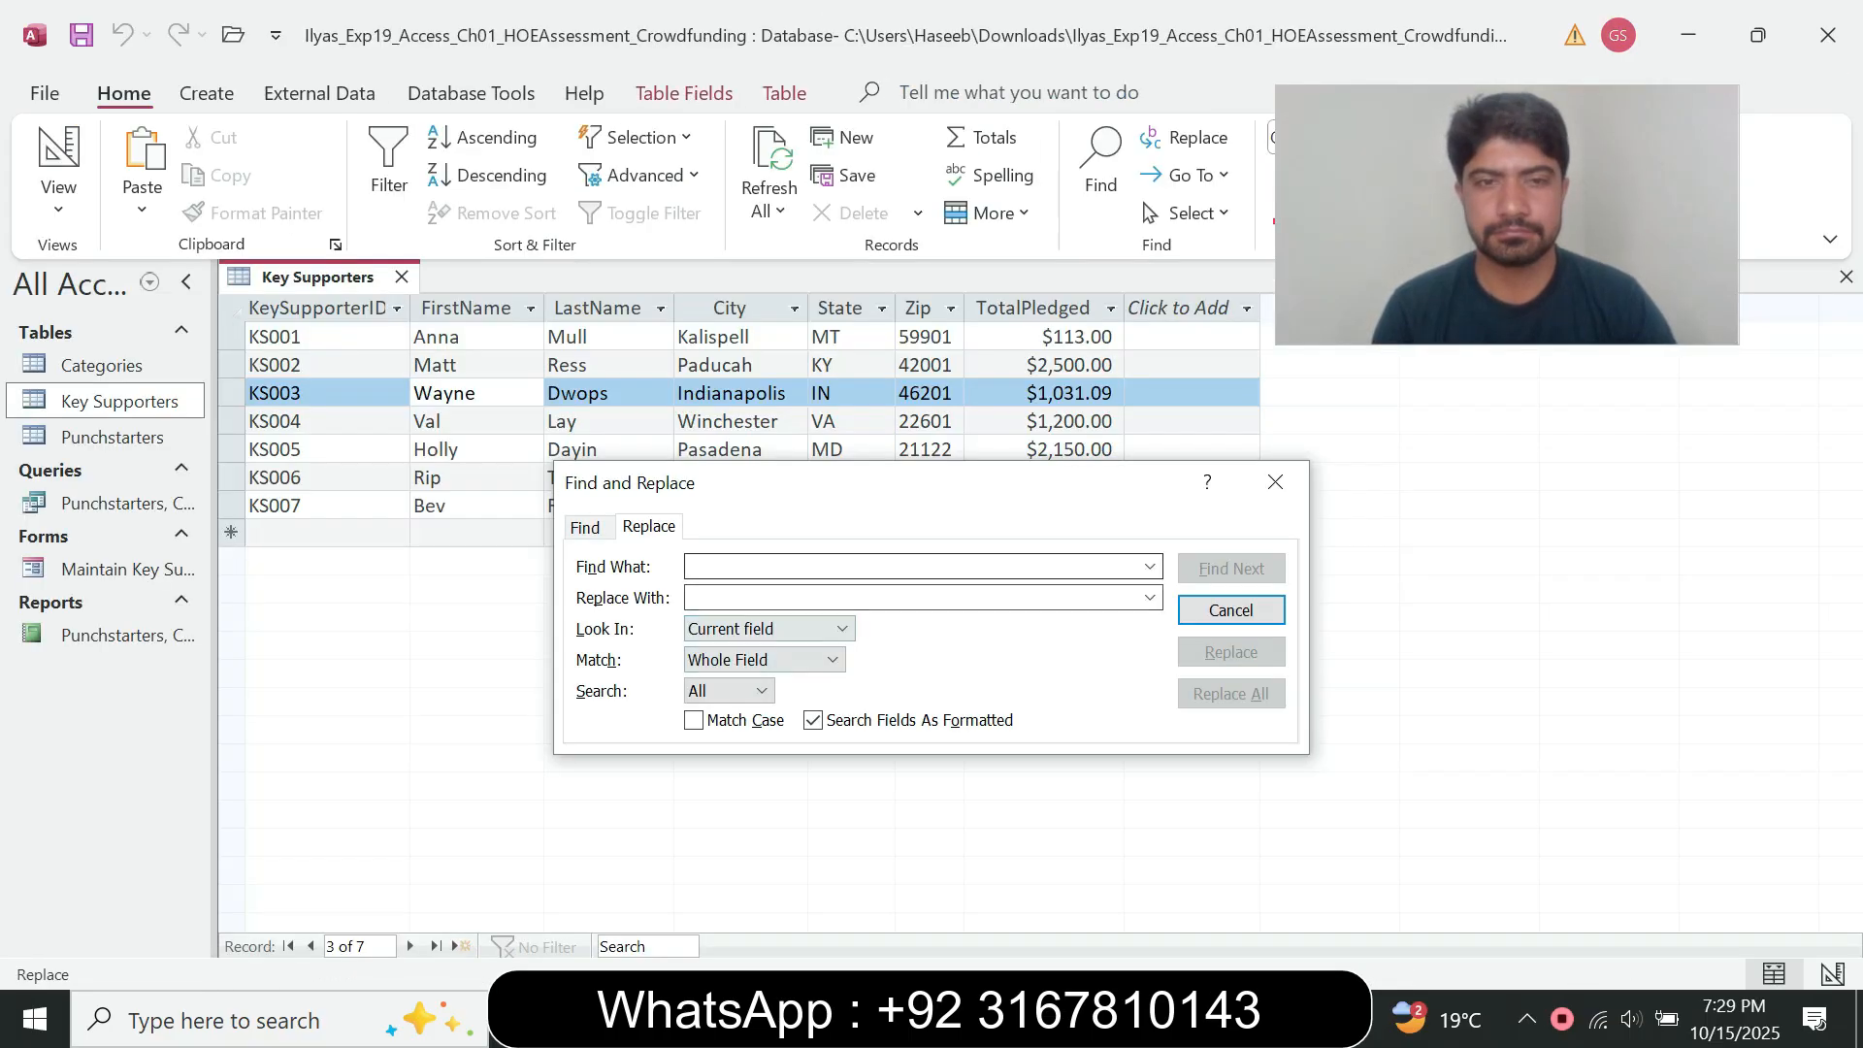
key(ctrl+v)
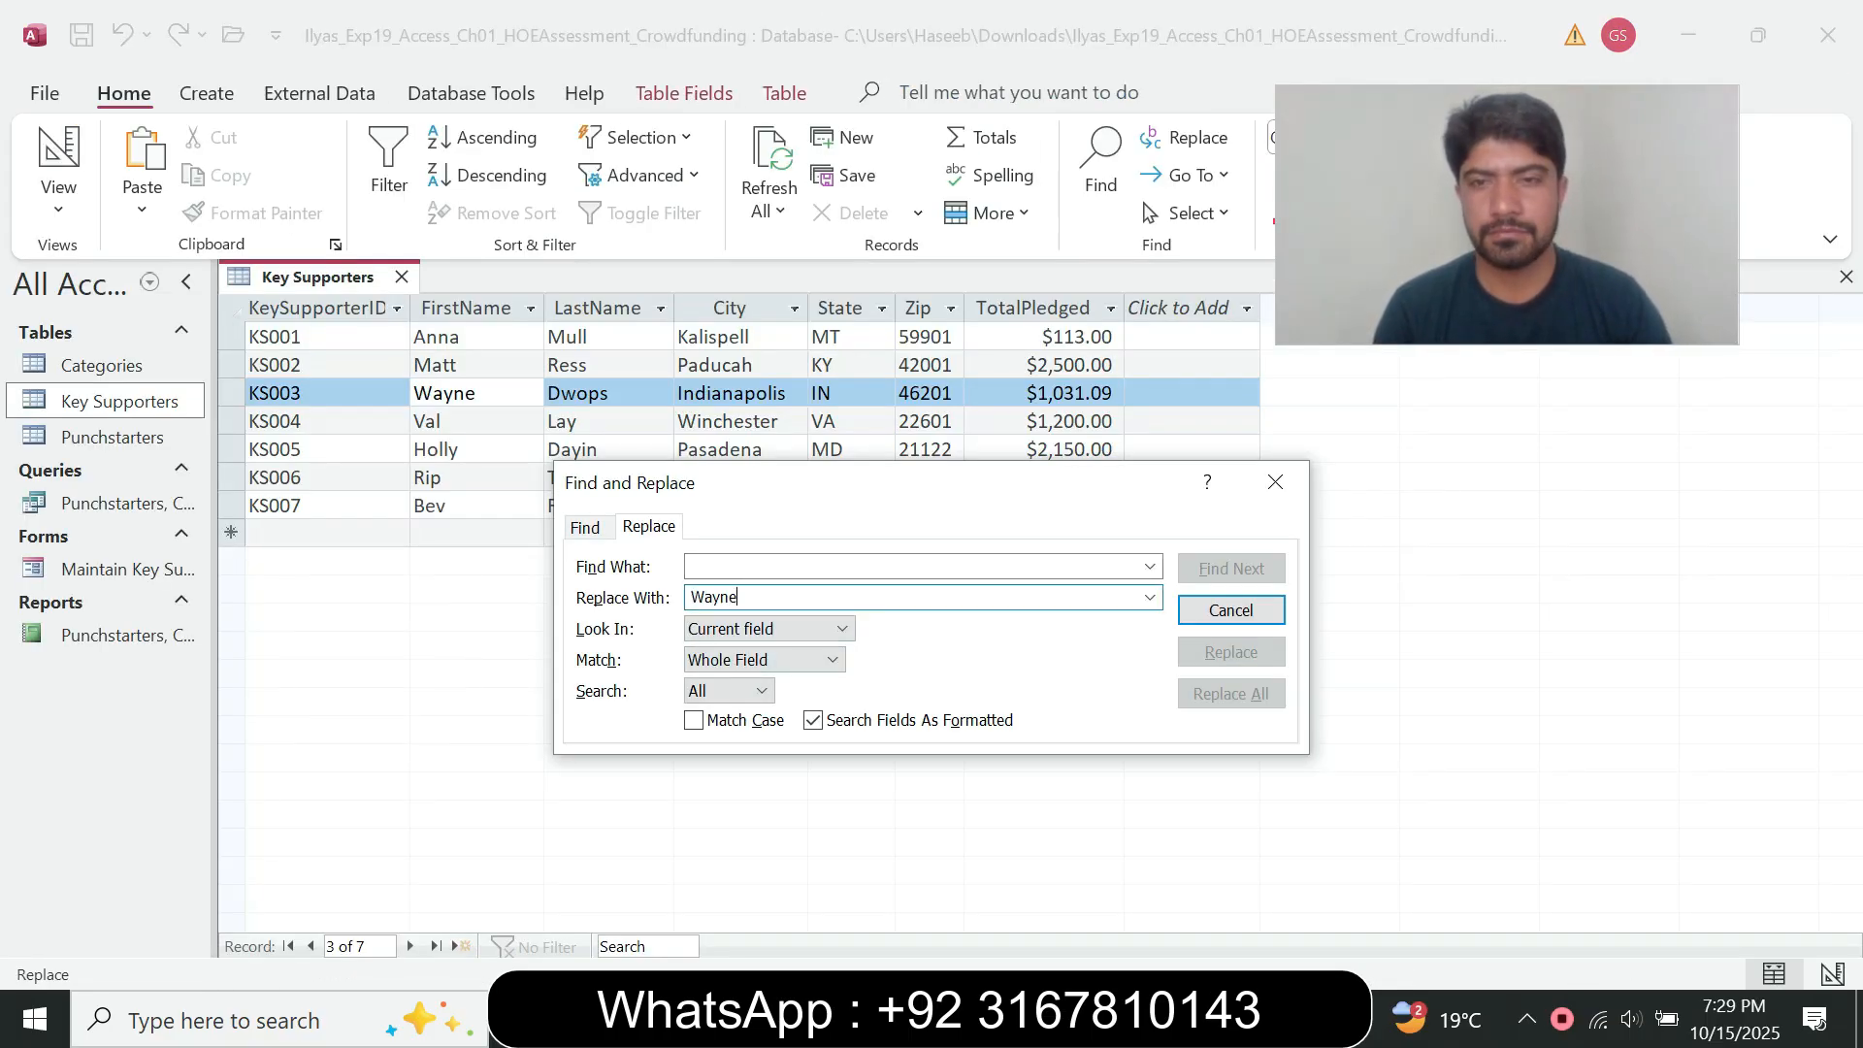
click(825, 567)
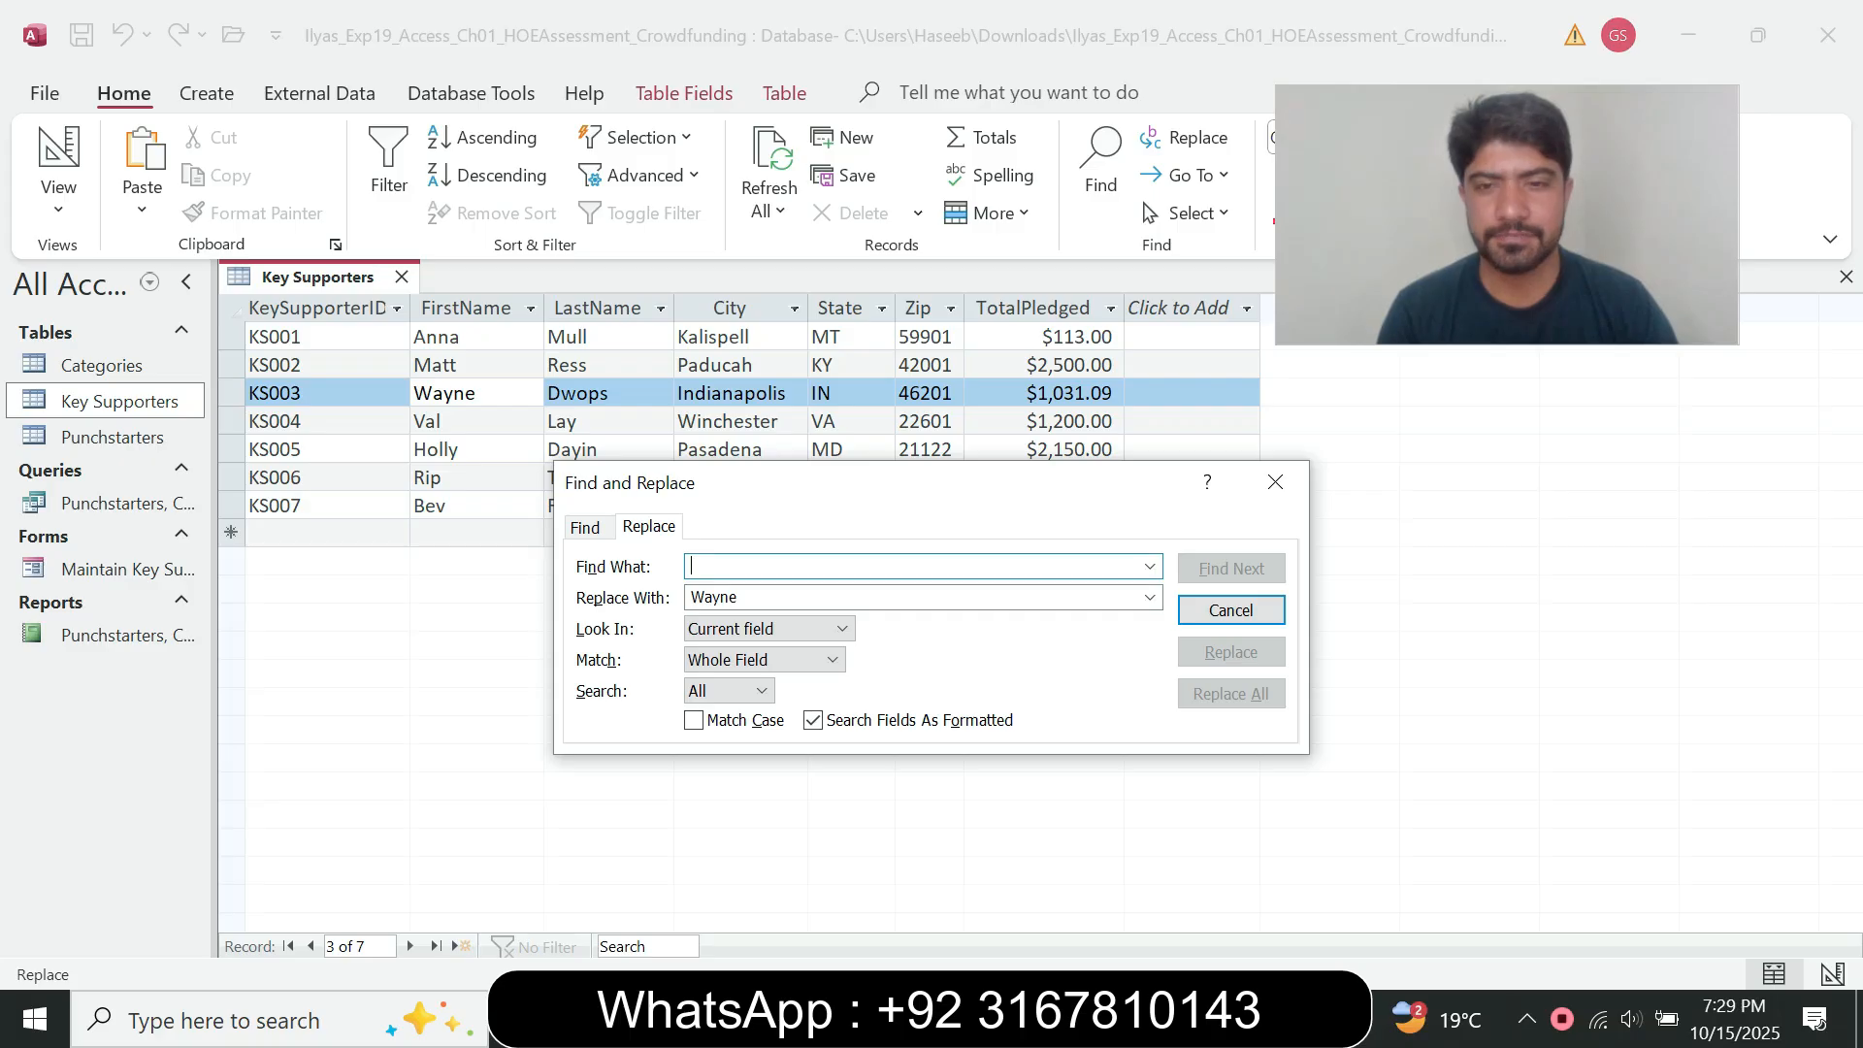
Try to find the third supporter's last name, copied from Word, in the current field, and close Find and Replace.
key(alt+Tab)
drag(1086, 573, 1139, 574)
key(ctrl+c)
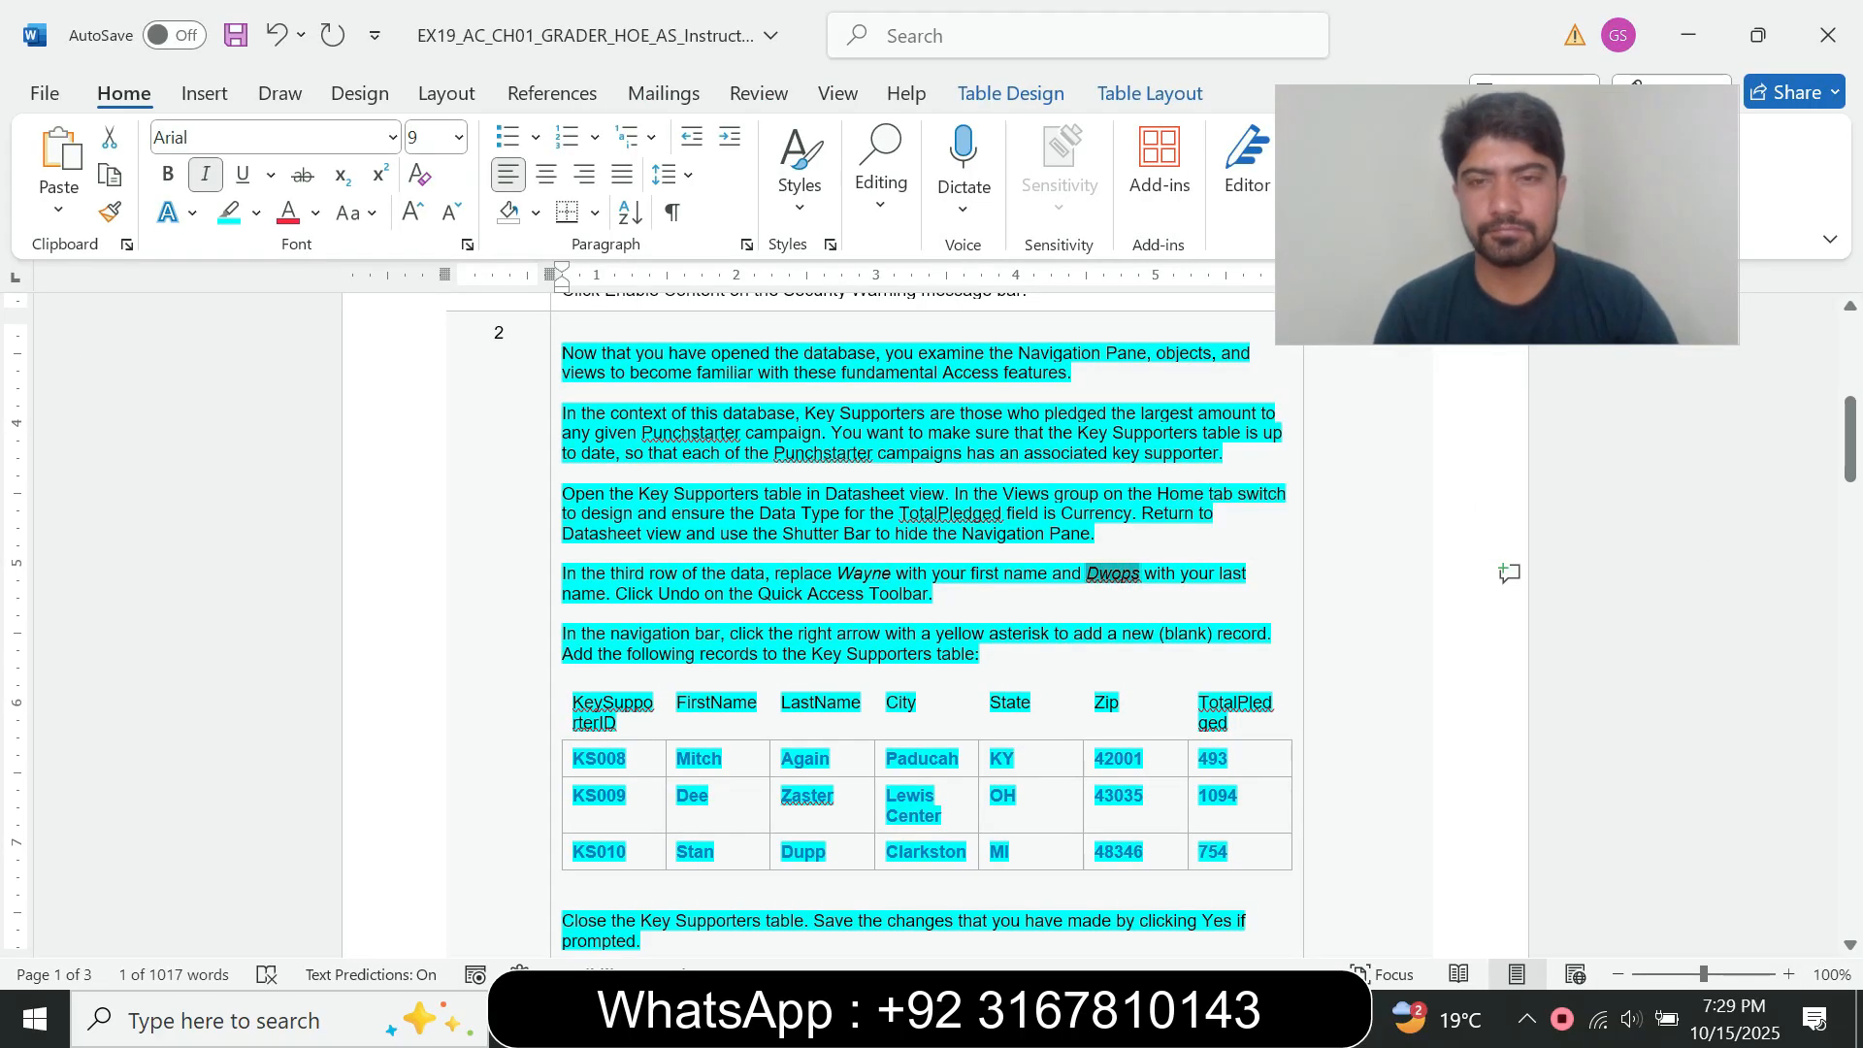
key(alt+Tab)
key(ctrl+v)
key(Tab)
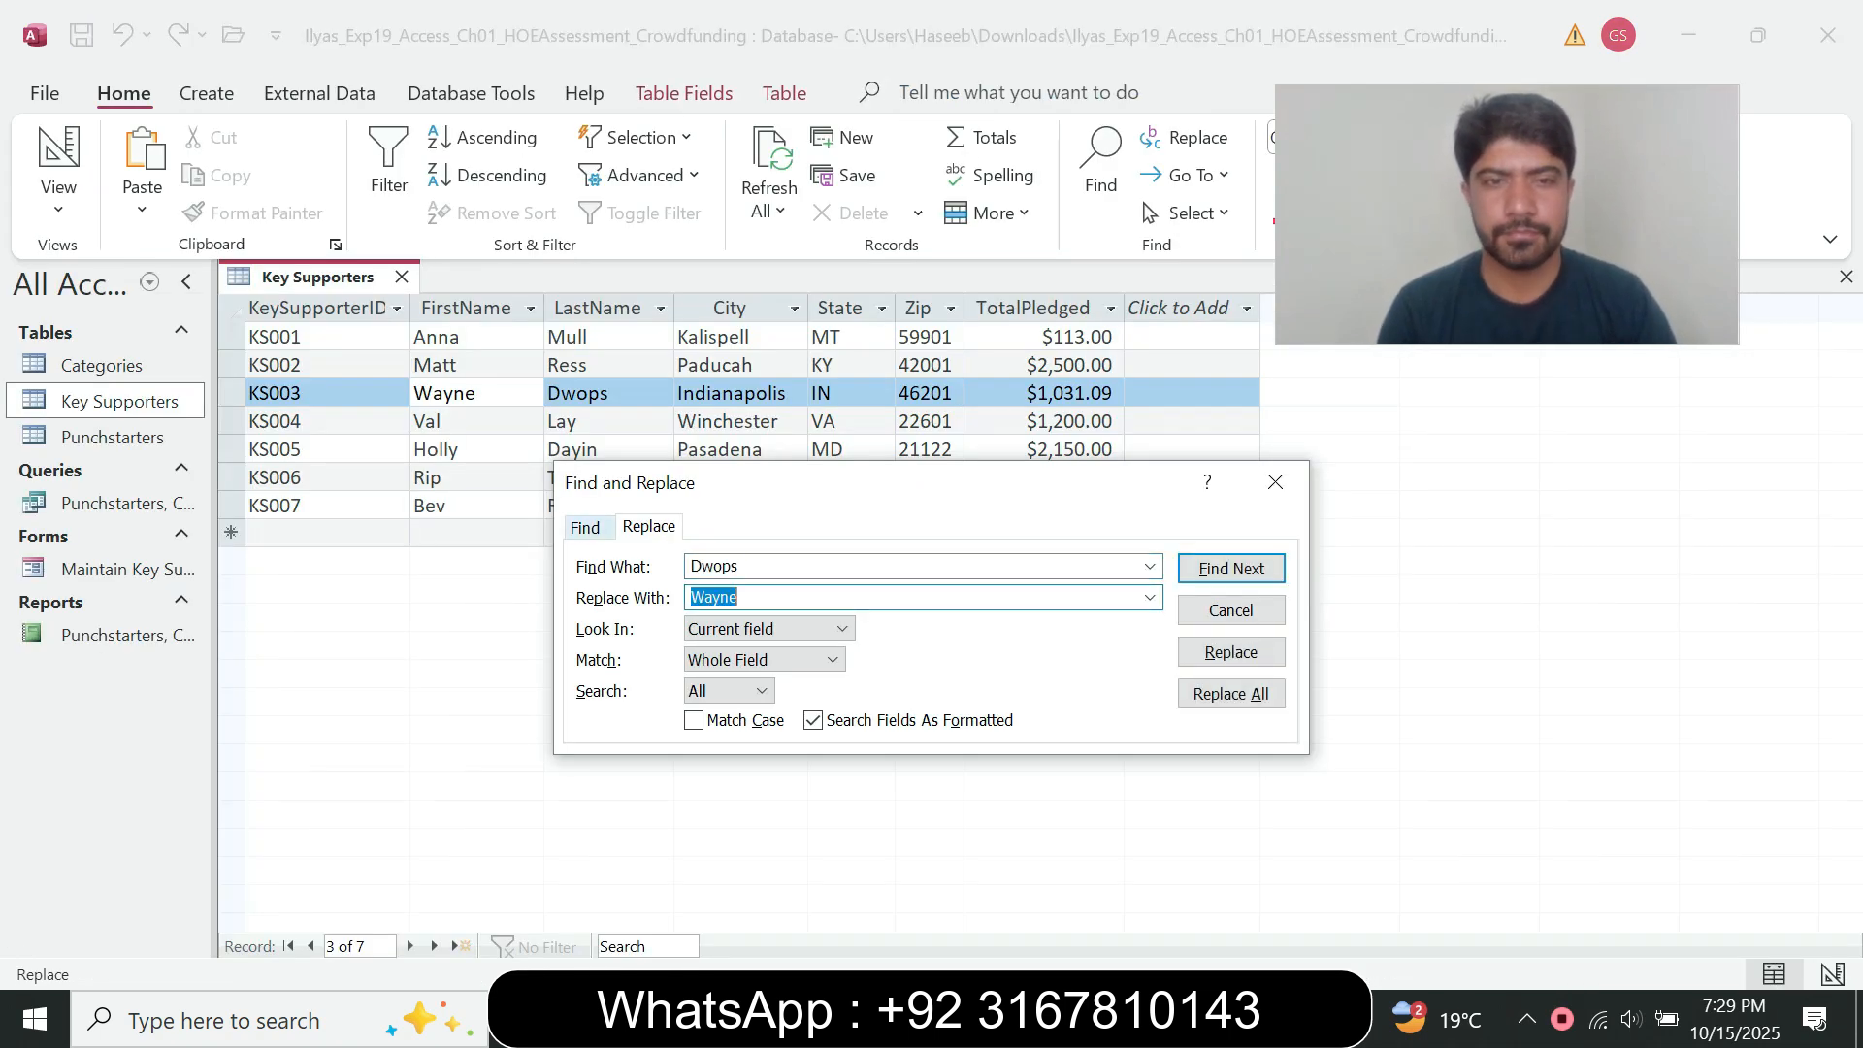
key(ctrl+Tab)
key(Return)
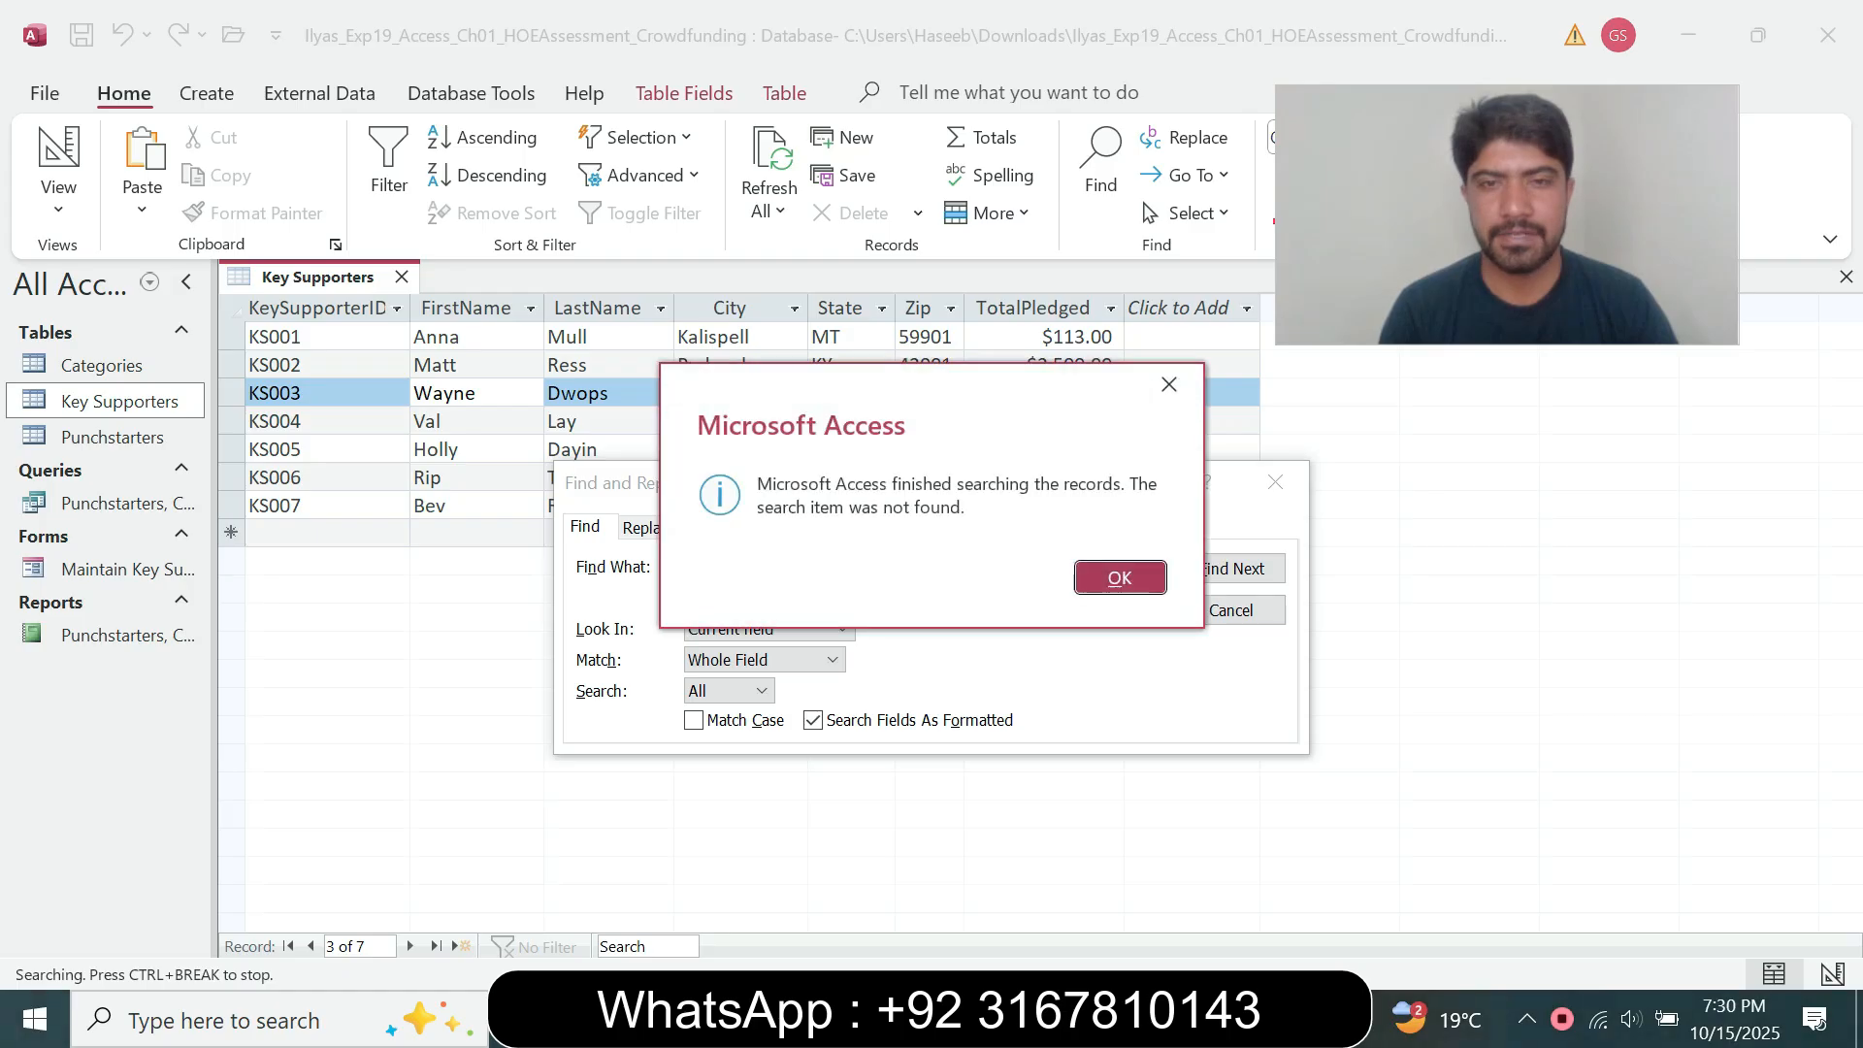
key(Return)
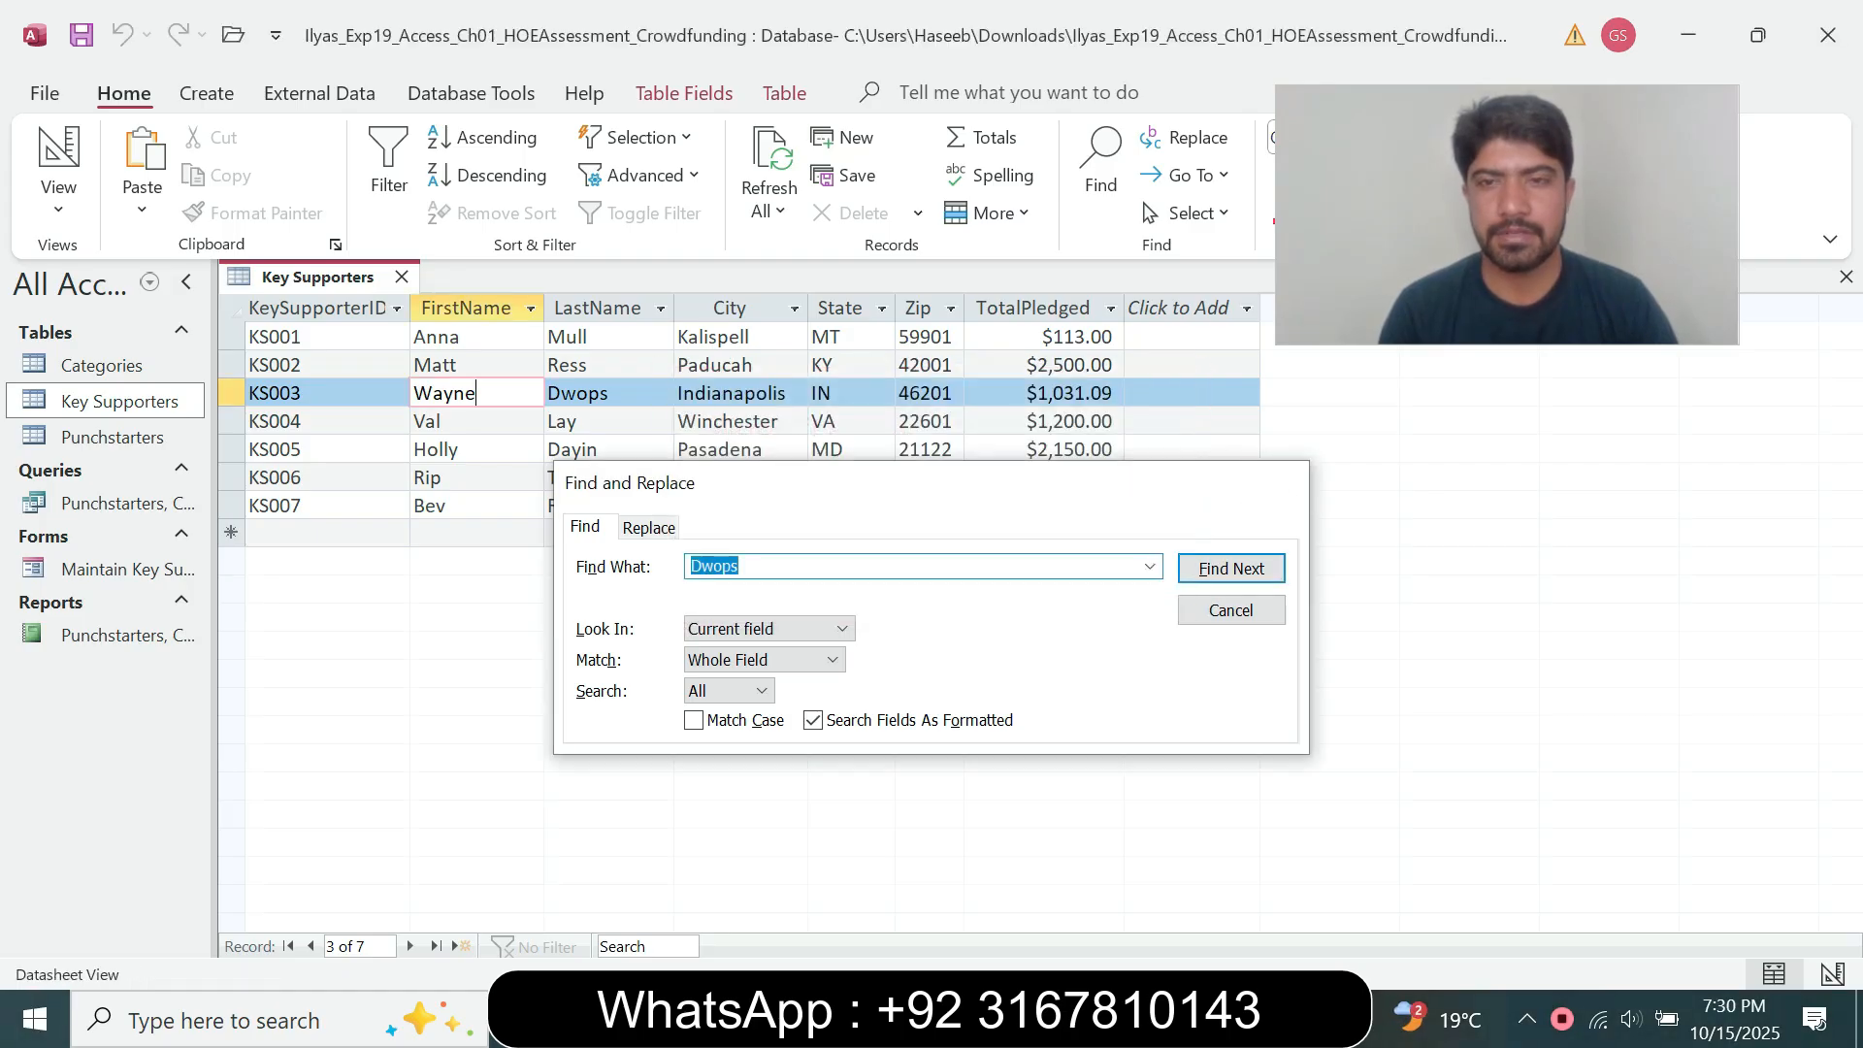
key(Escape)
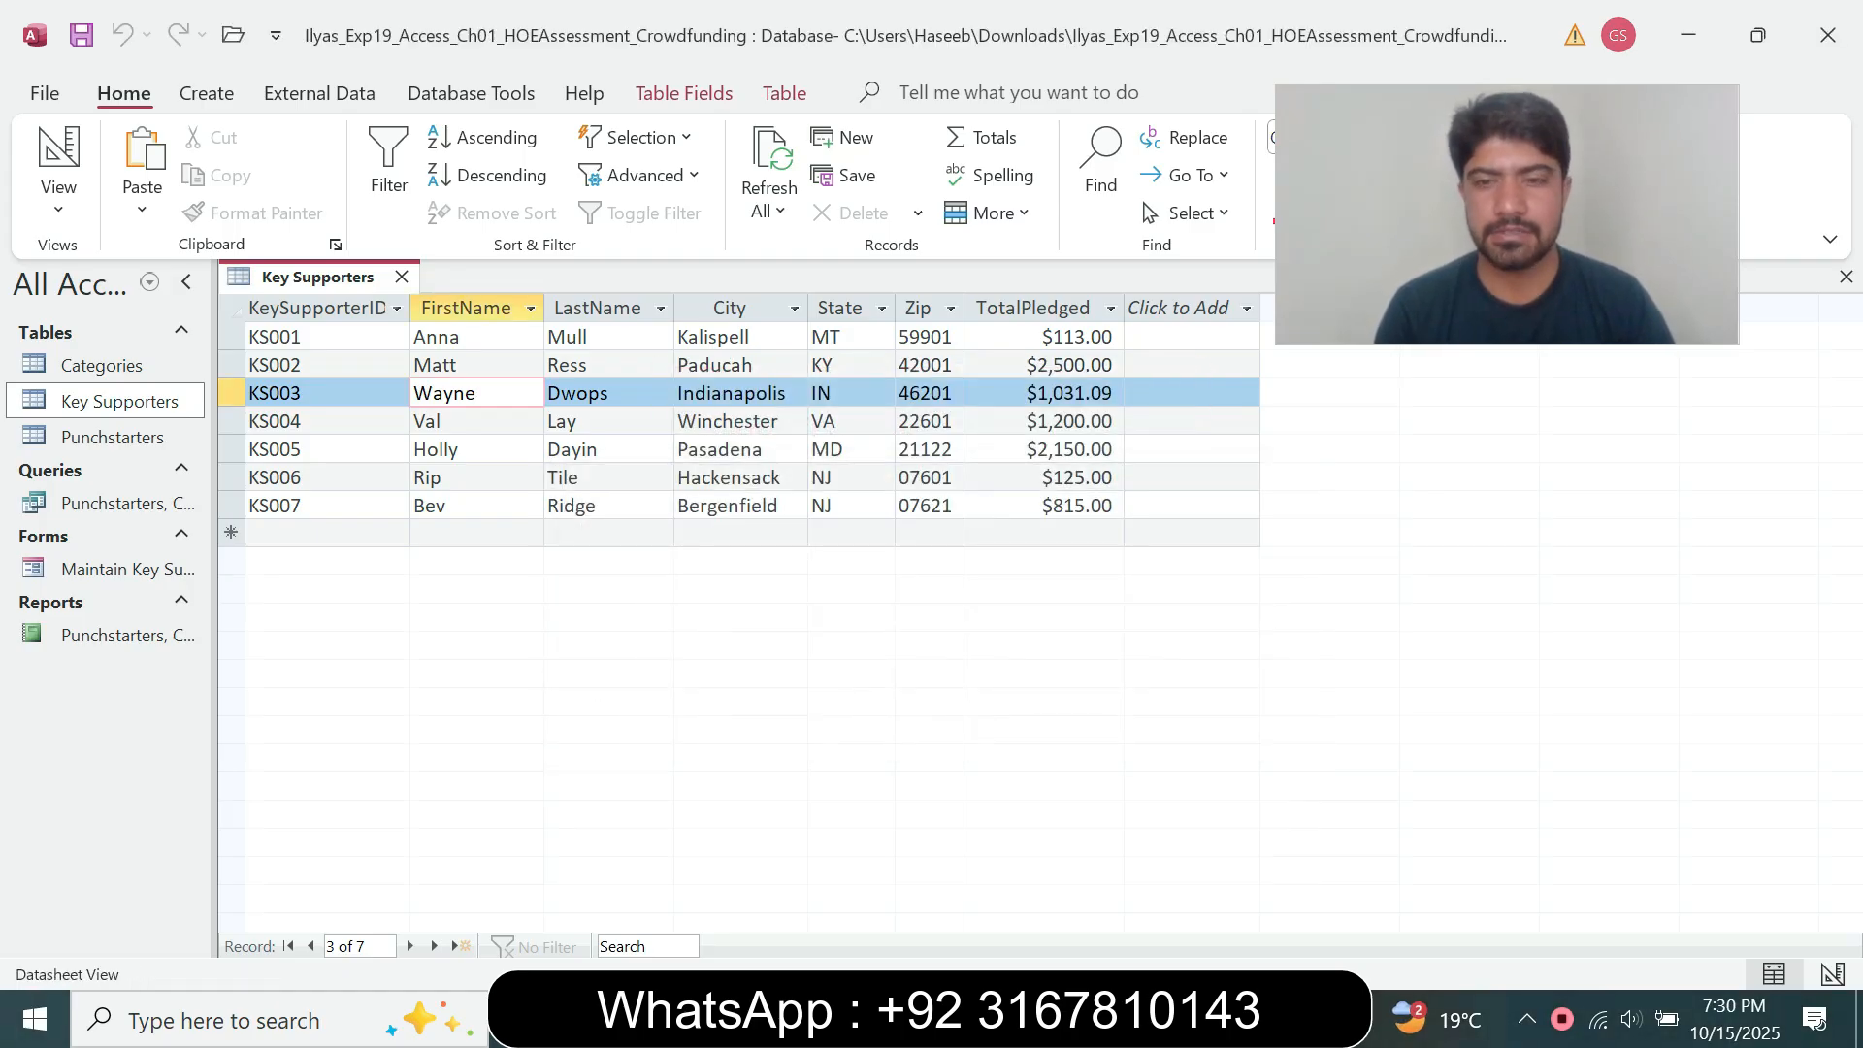
Start a new blank record in the Key Supporters table and return to the list of records in the Word instructions.
key(alt+Tab)
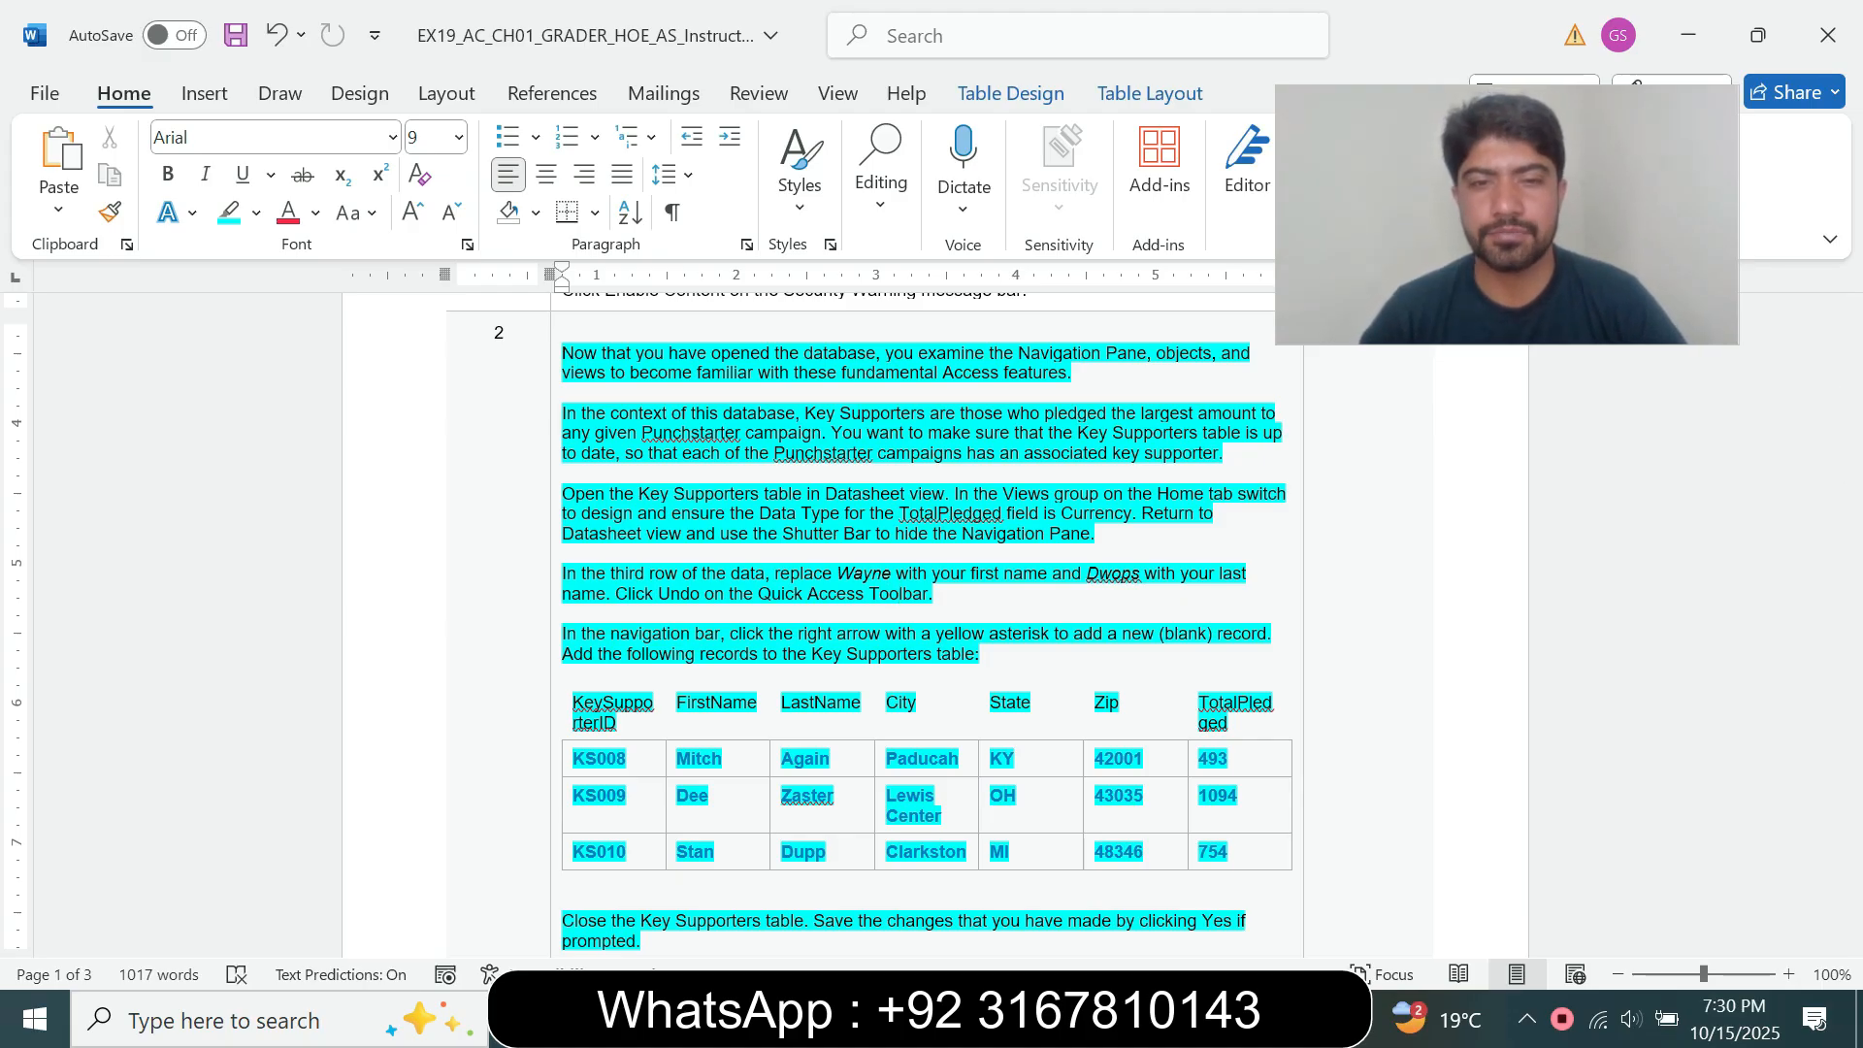
key(alt+Tab)
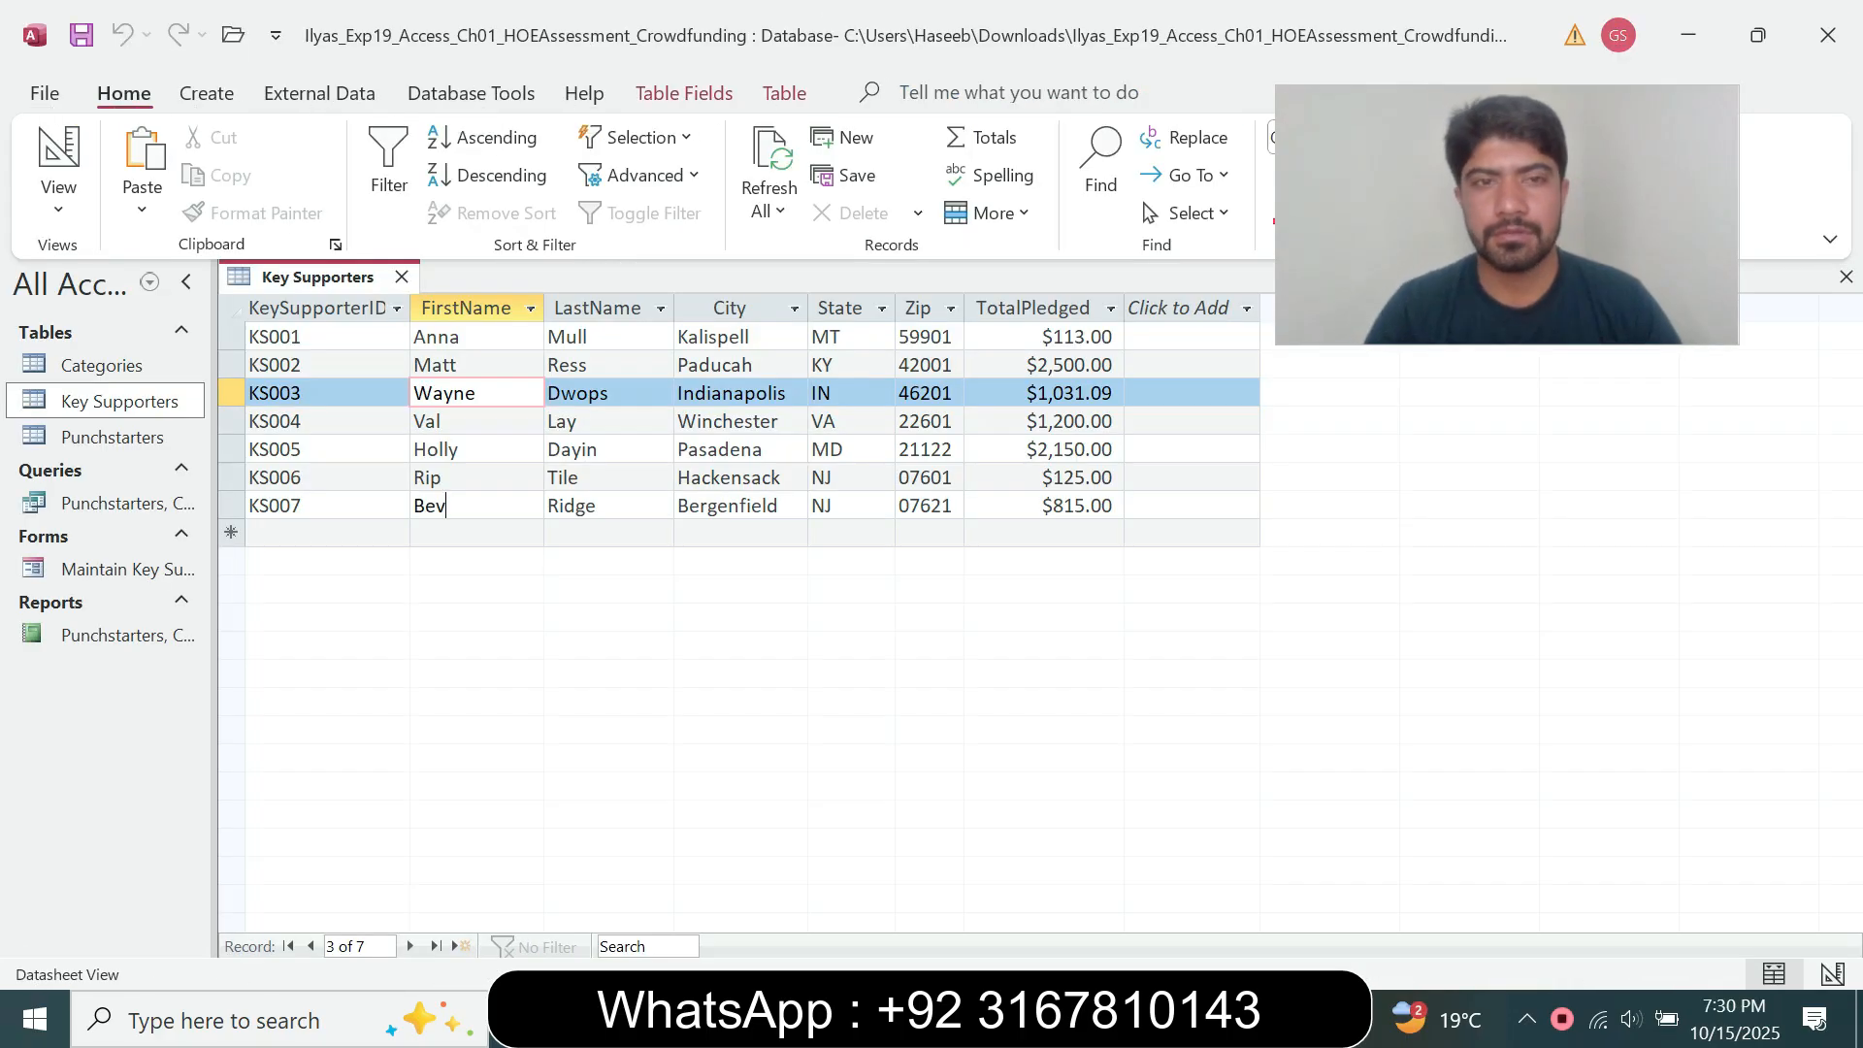
click(446, 506)
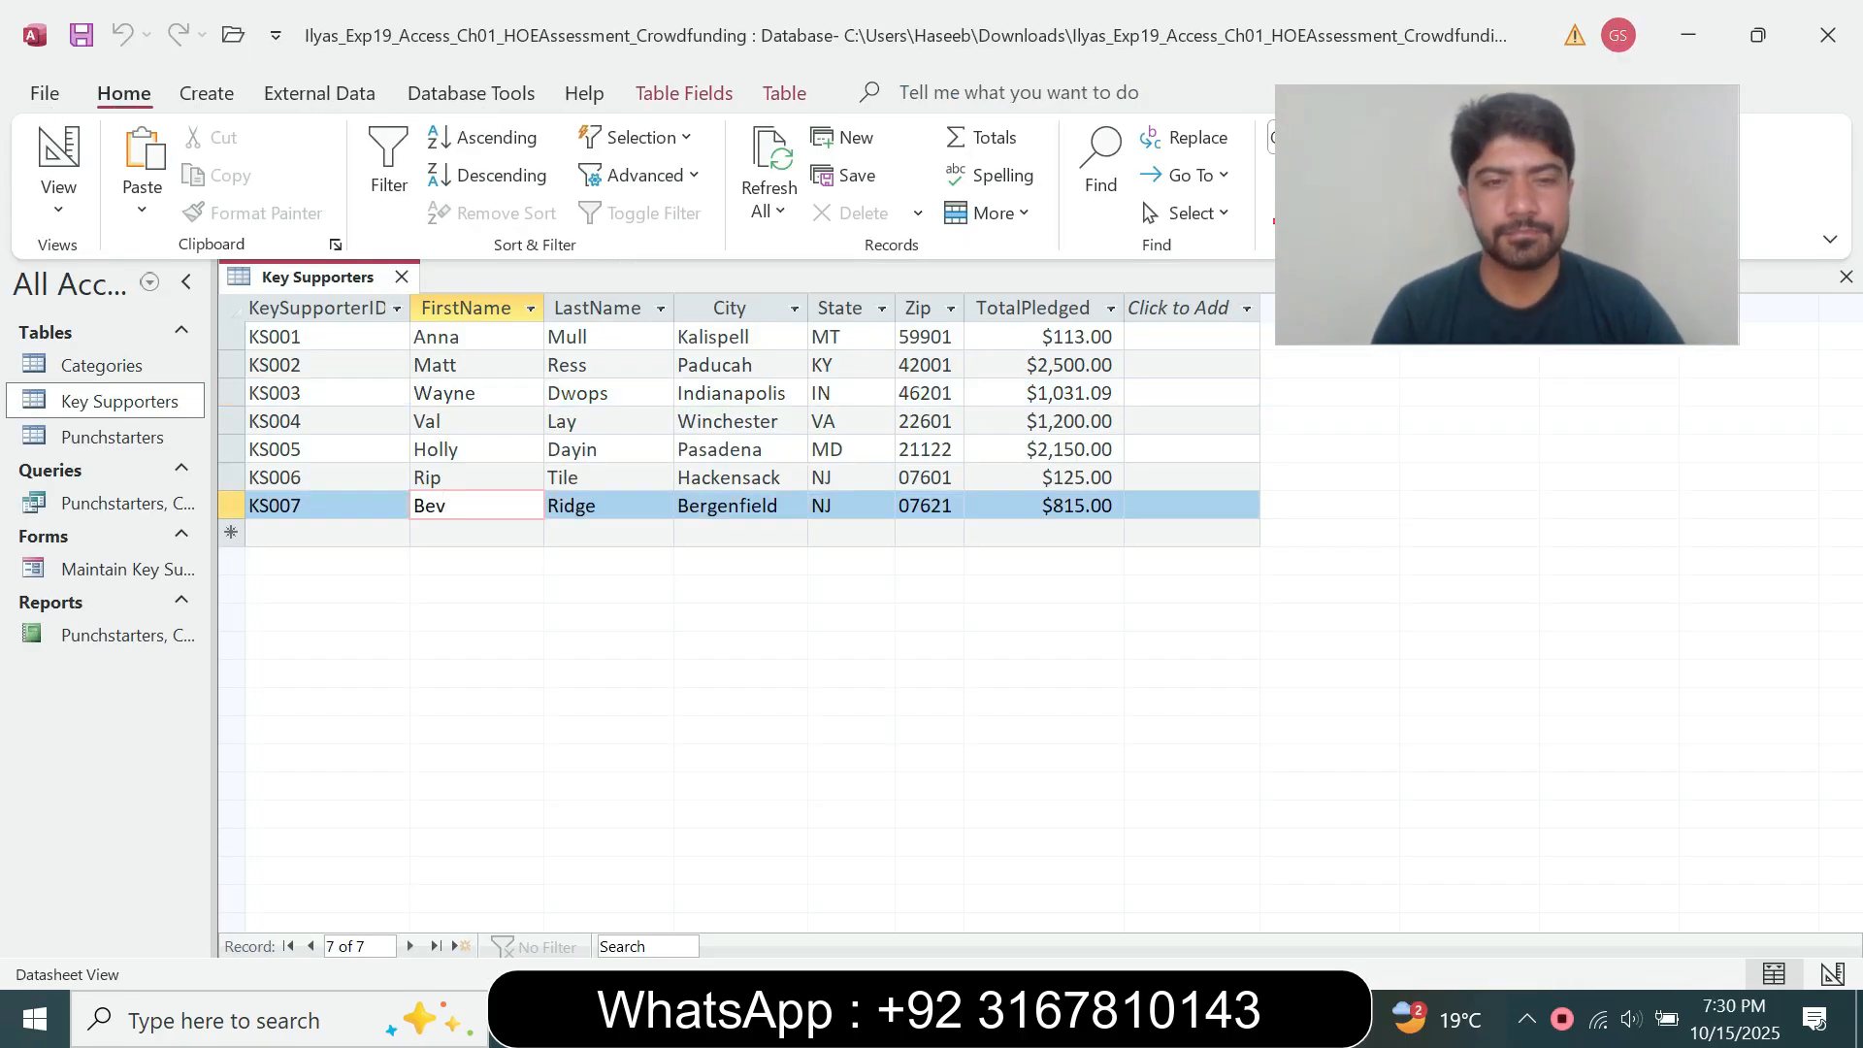
key(alt+Tab)
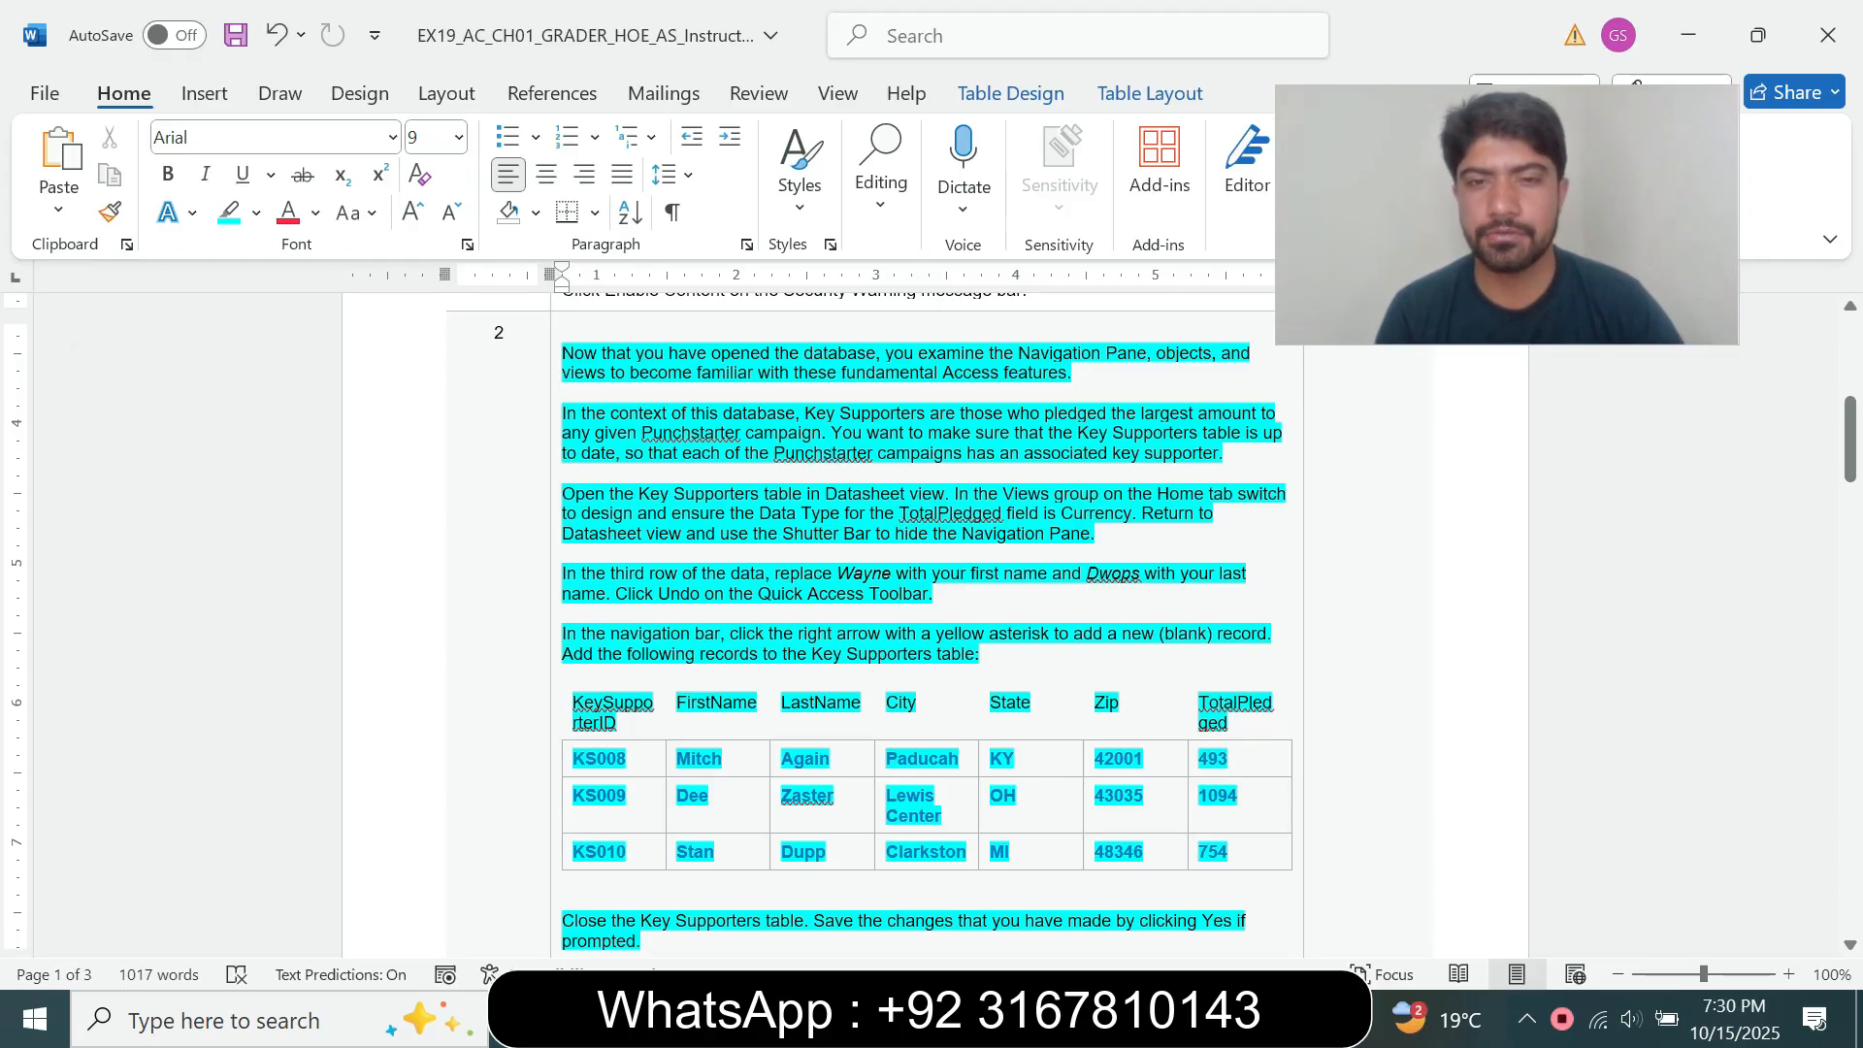
key(alt+Tab)
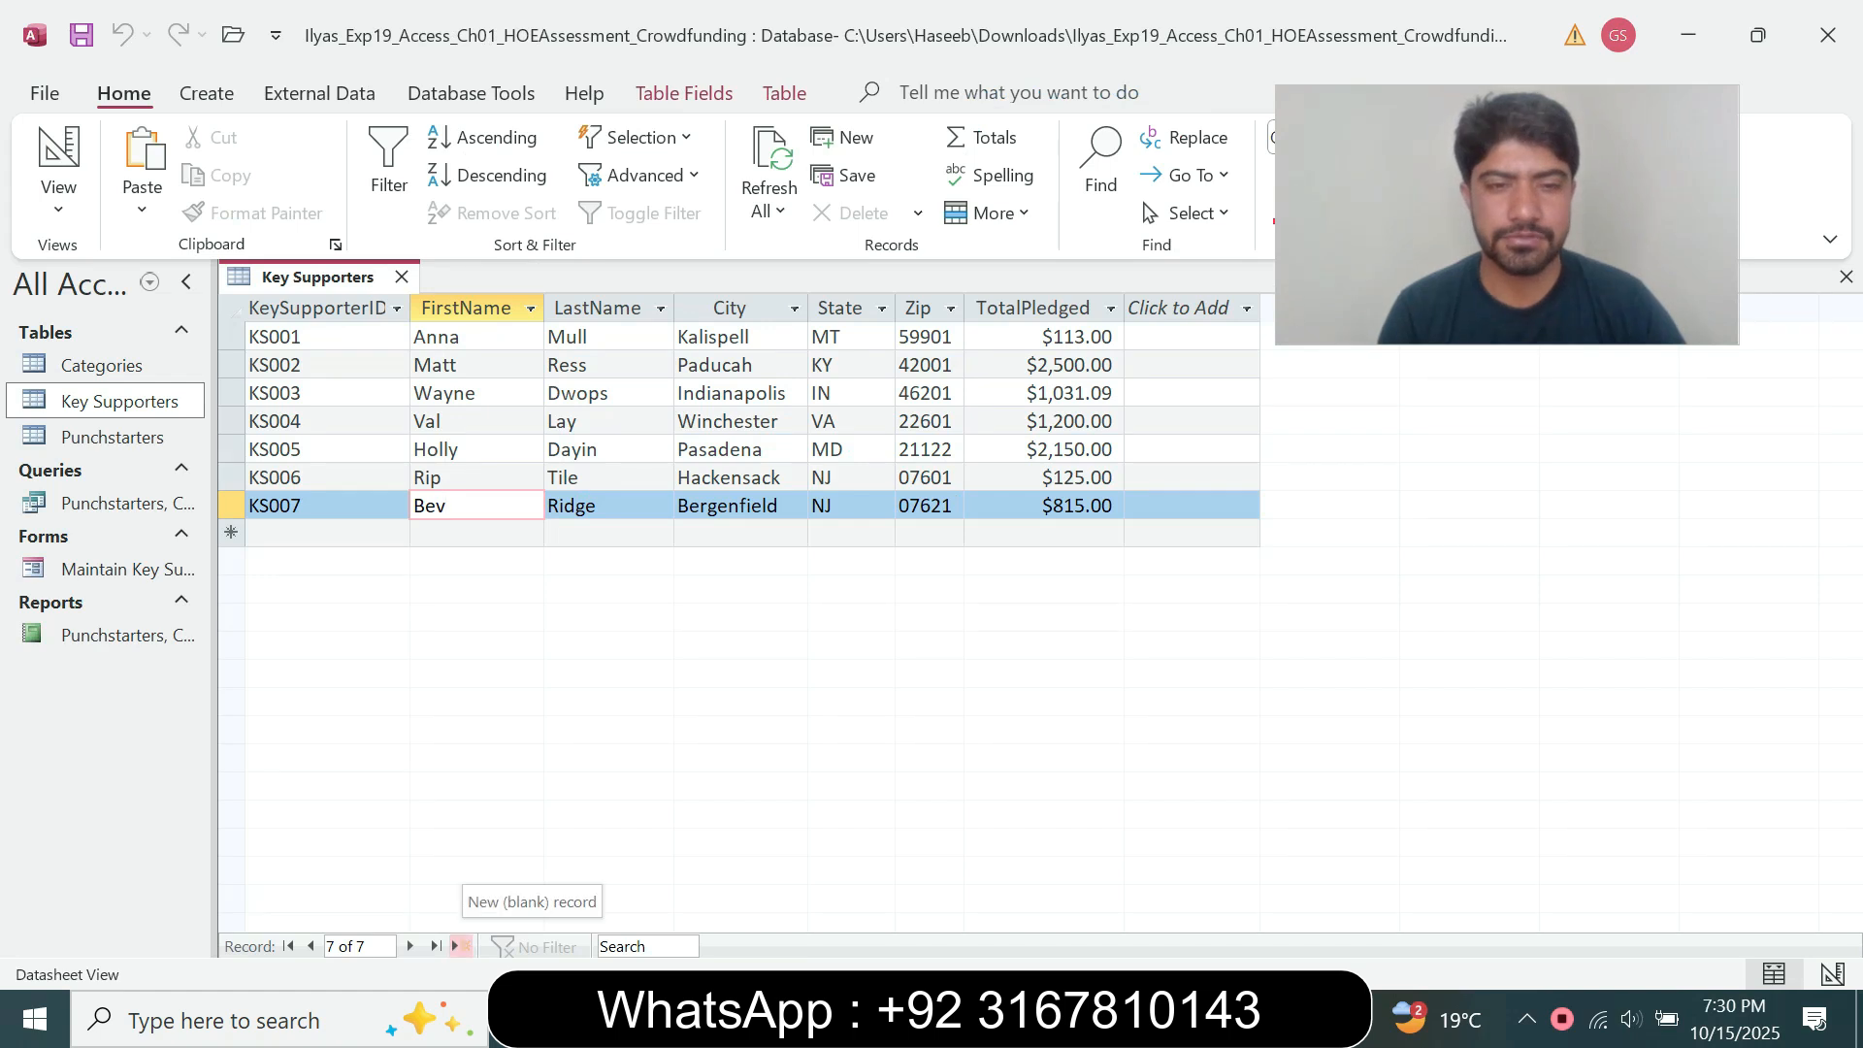
click(461, 946)
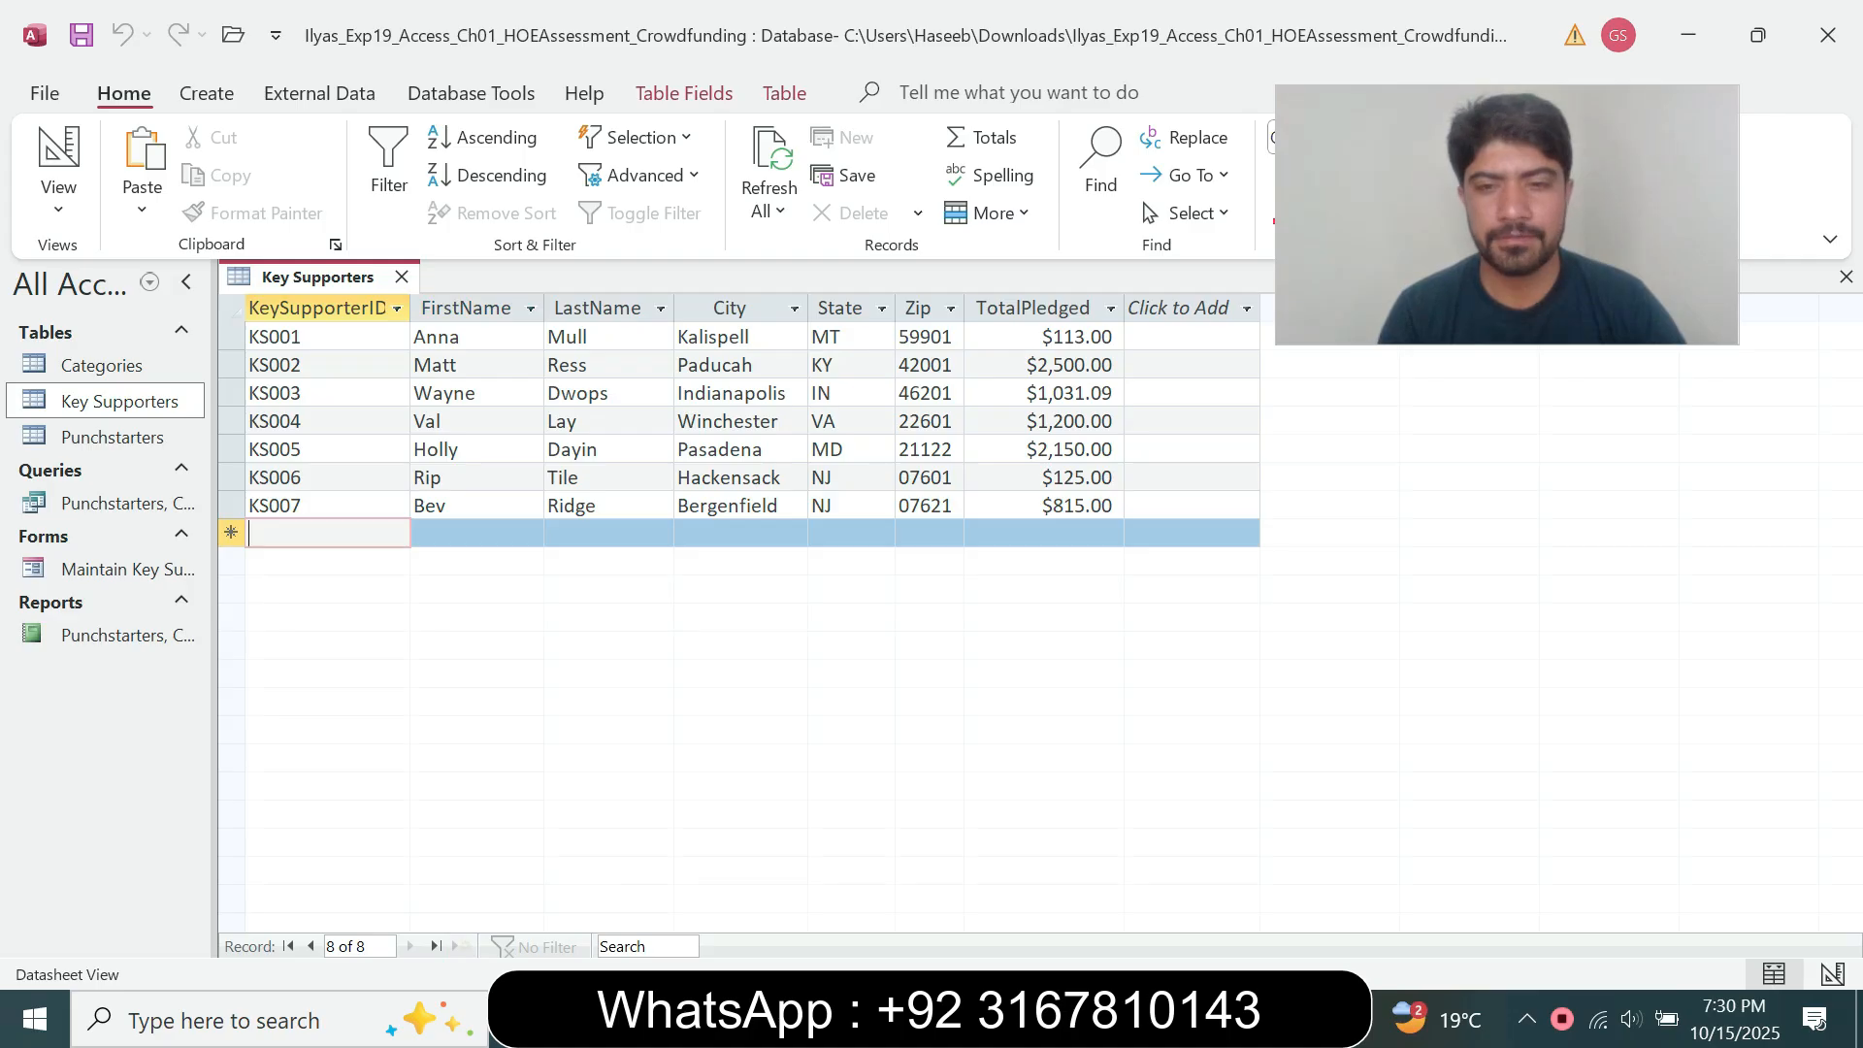
key(alt+Tab)
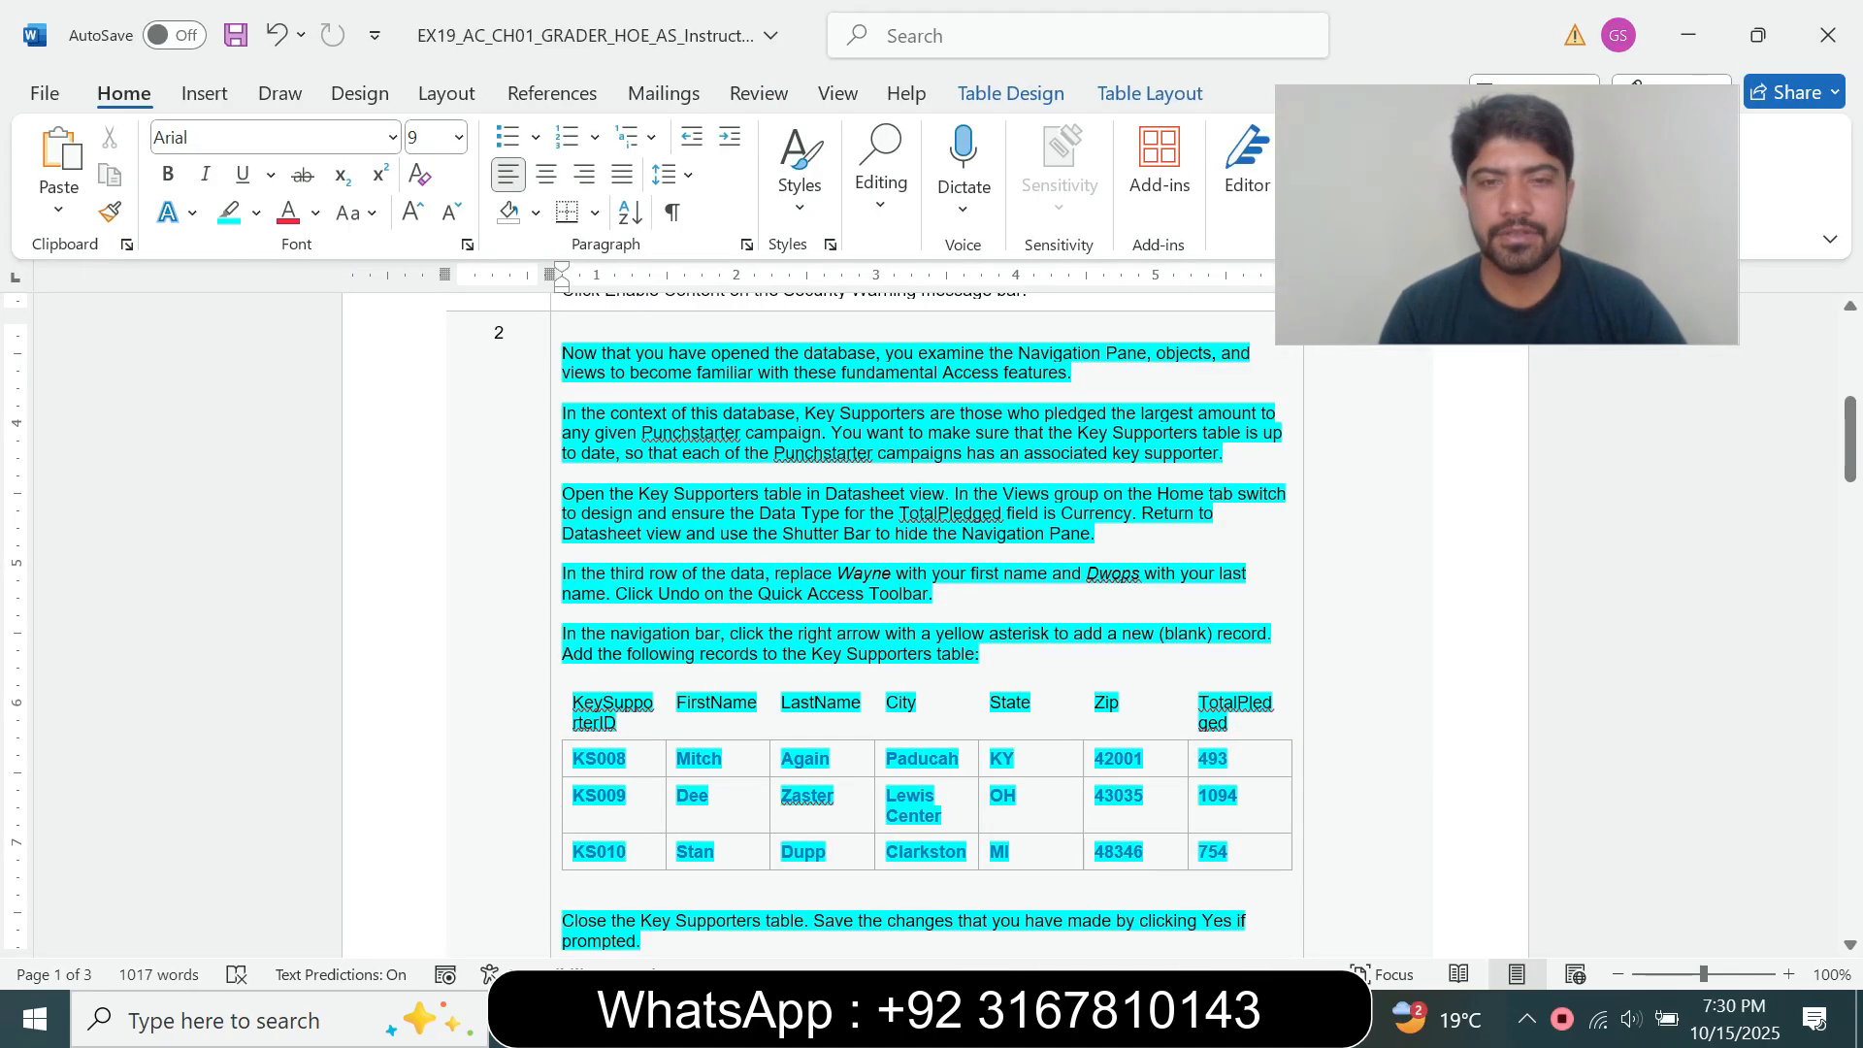
drag(1851, 440, 1850, 458)
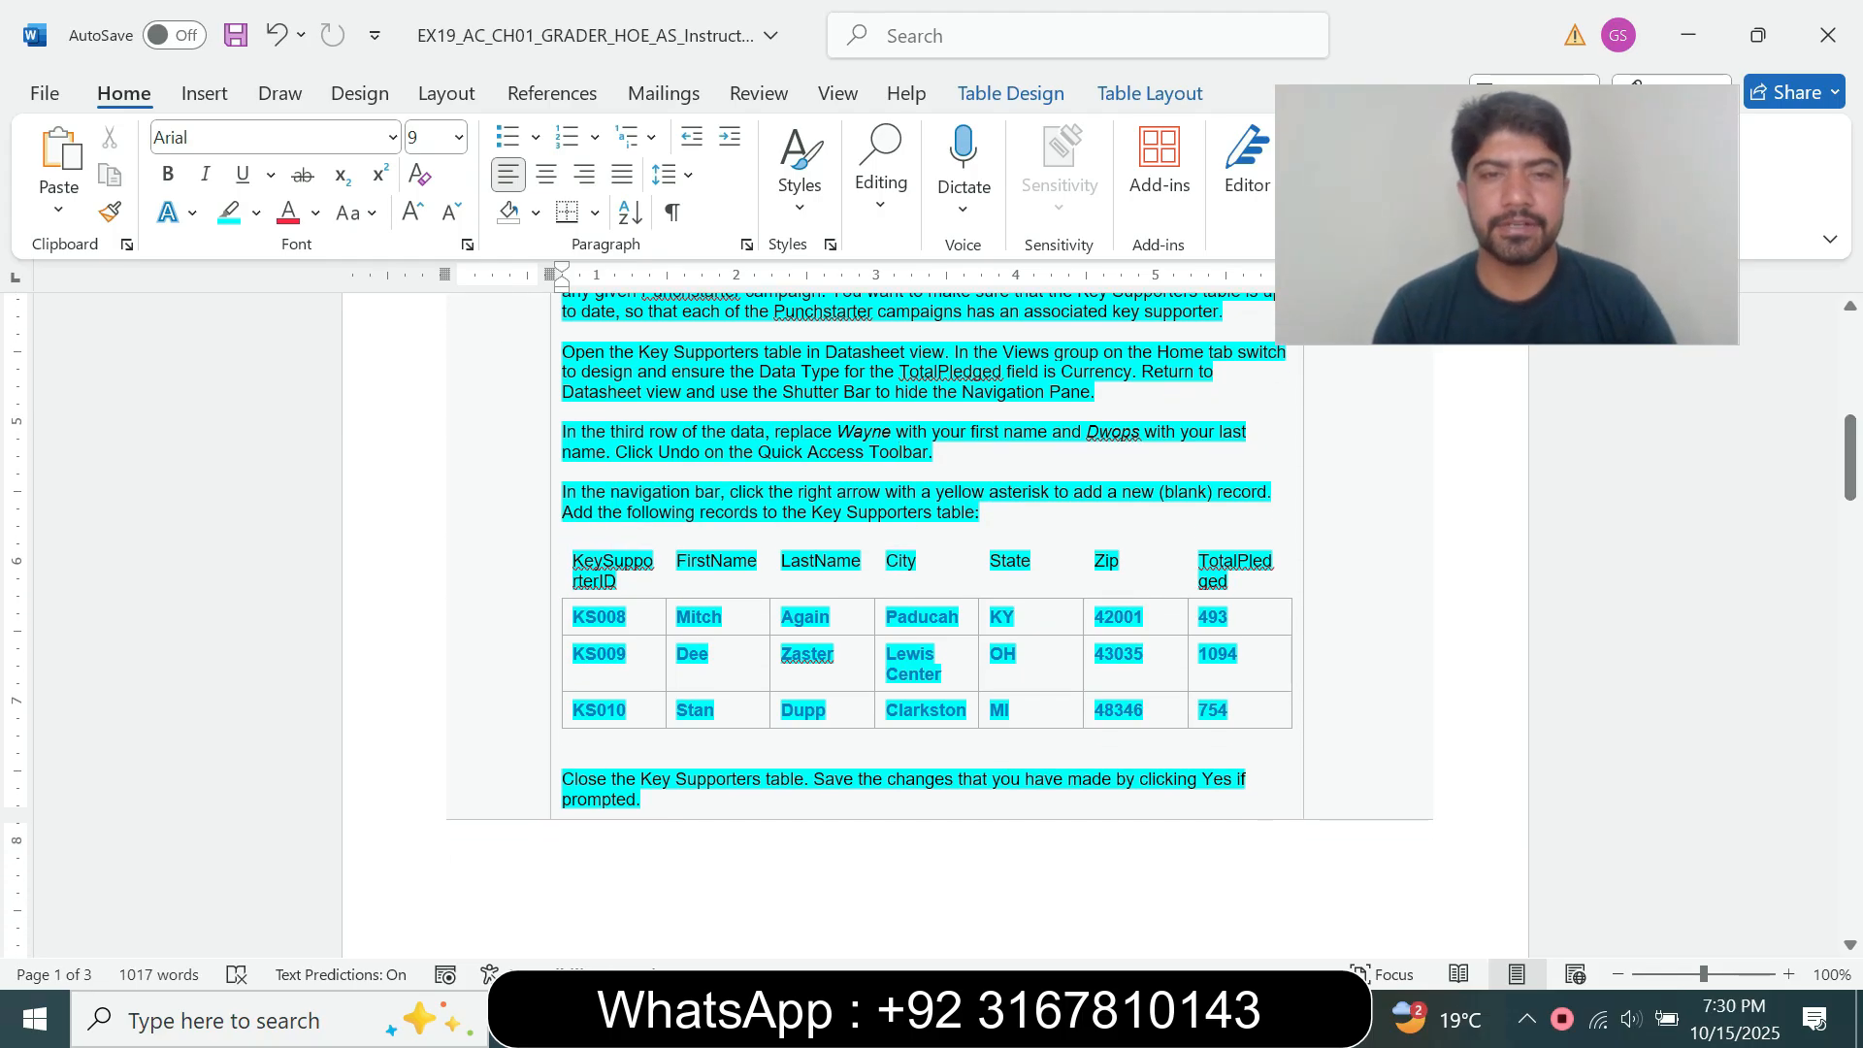
Copy KS008 from the Word record list into the KeySupporterID field of the new Key Supporters record in Access.
drag(629, 617, 570, 617)
key(ctrl+c)
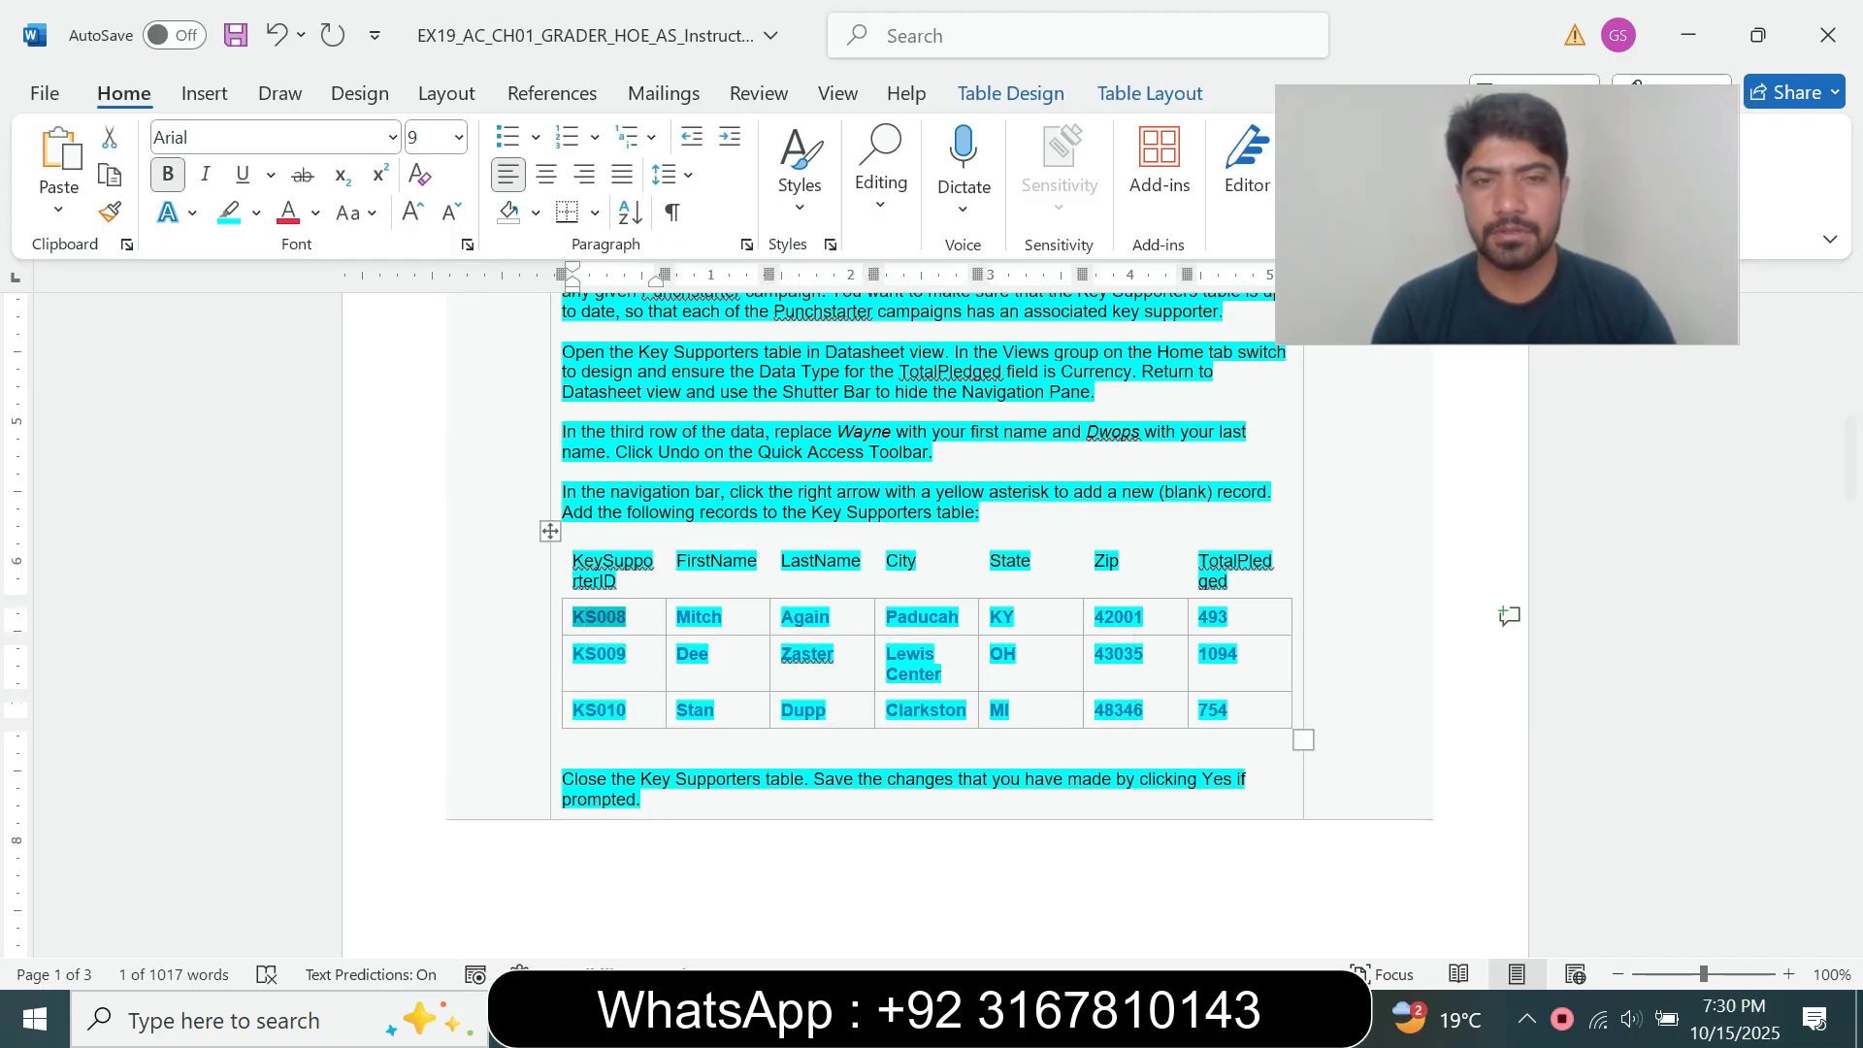
key(alt+Tab)
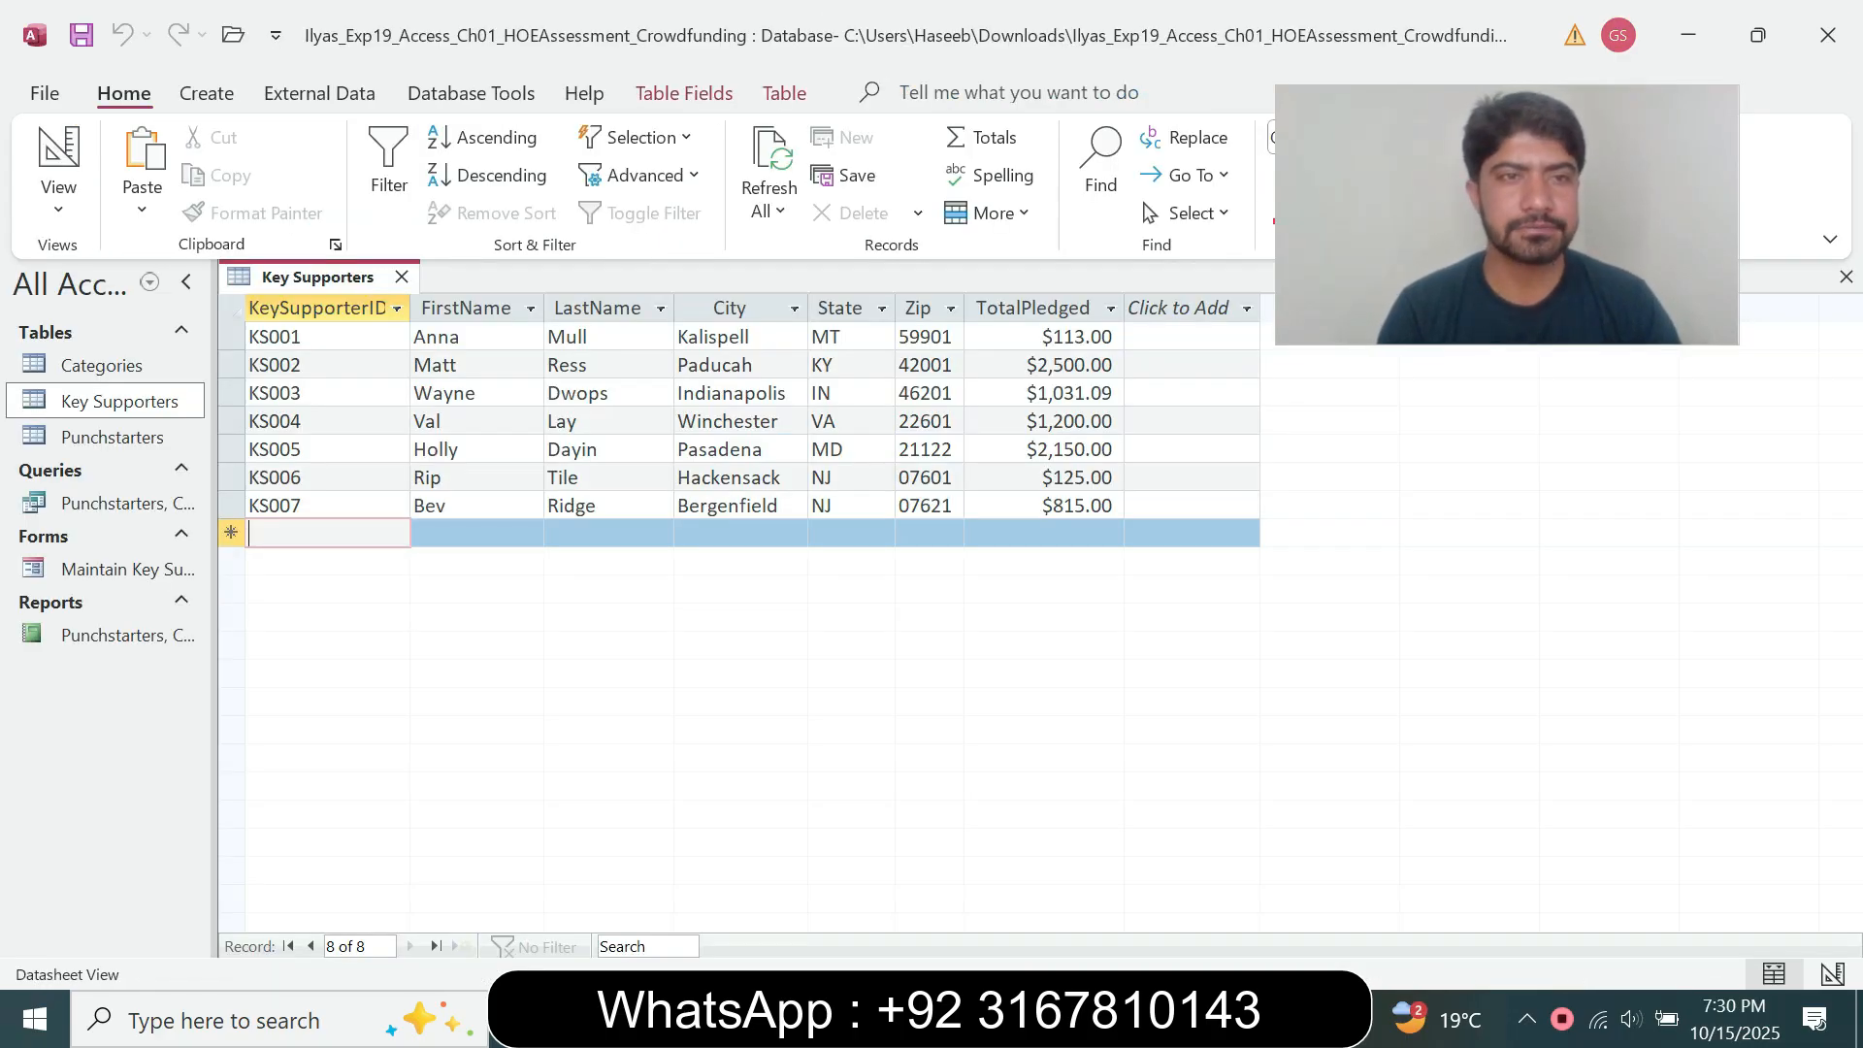
key(ctrl+v)
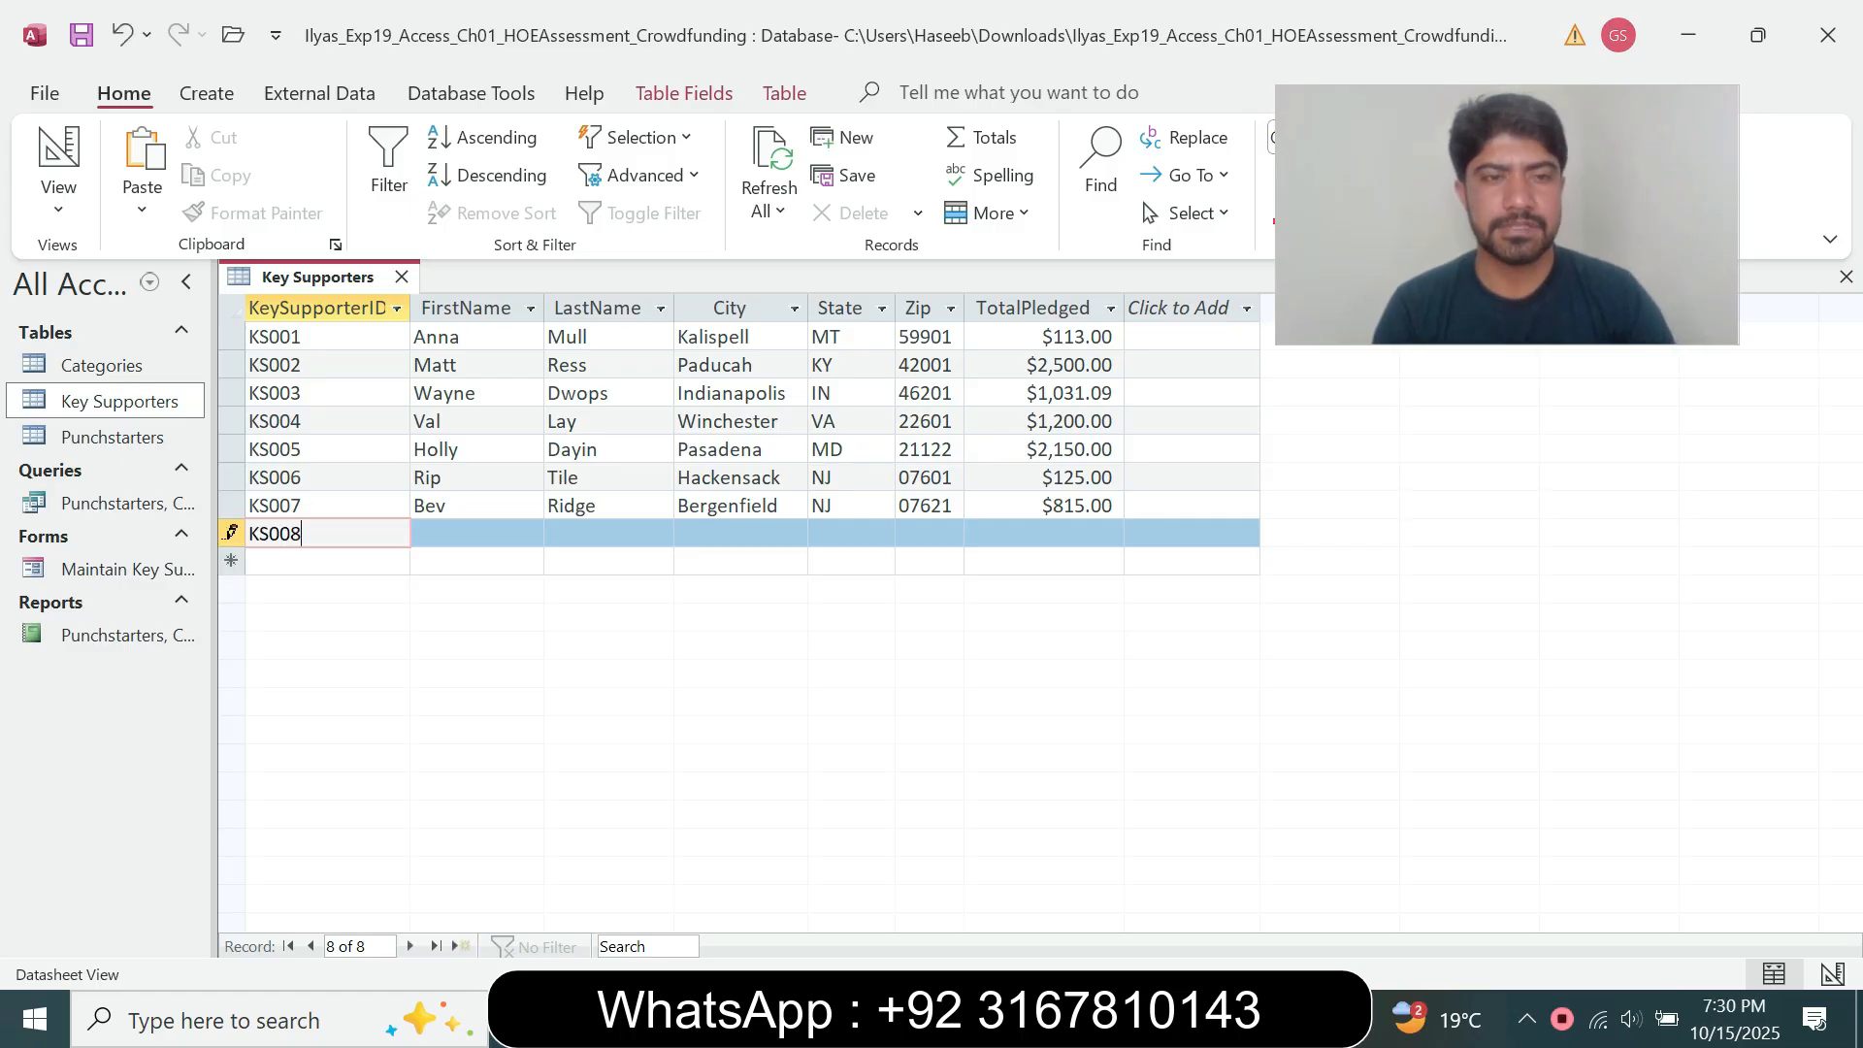
key(Tab)
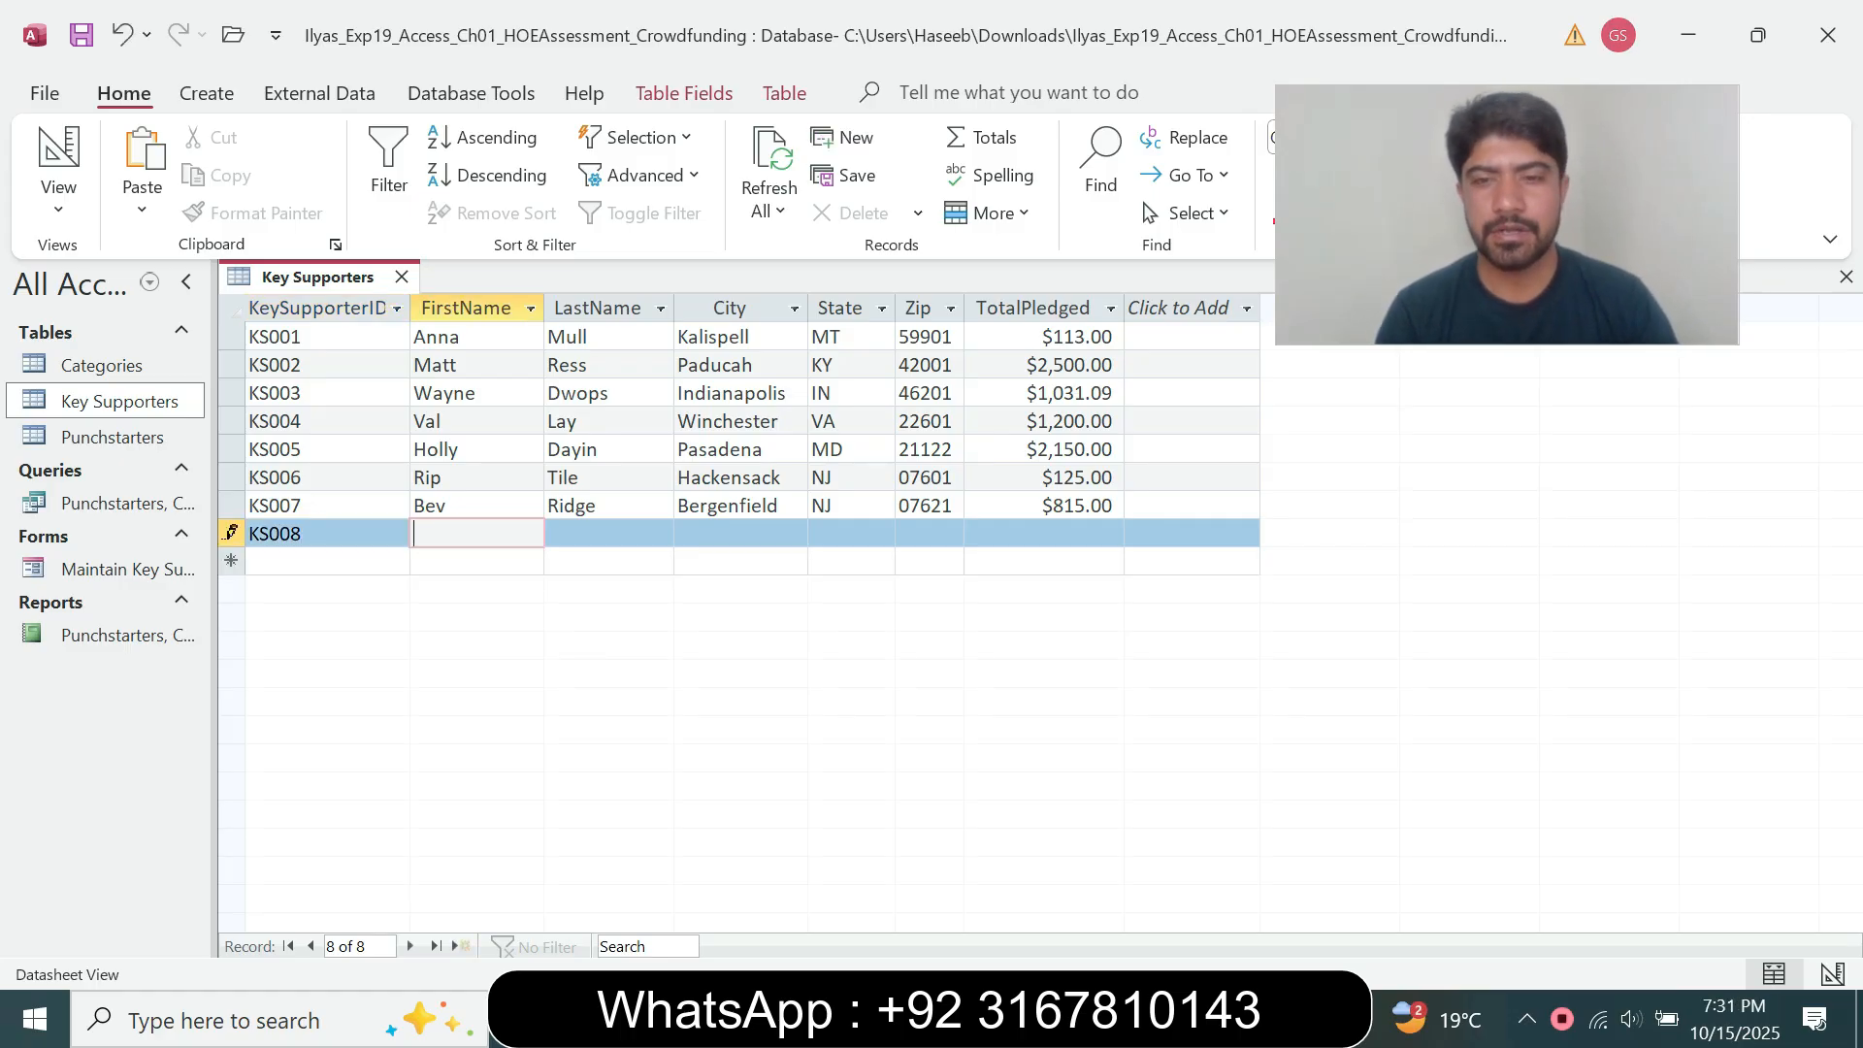
Copy the KS008 supporter's first name from Word into the FirstName field of the new Access record.
key(alt+Tab)
key(Tab)
key(ctrl+c)
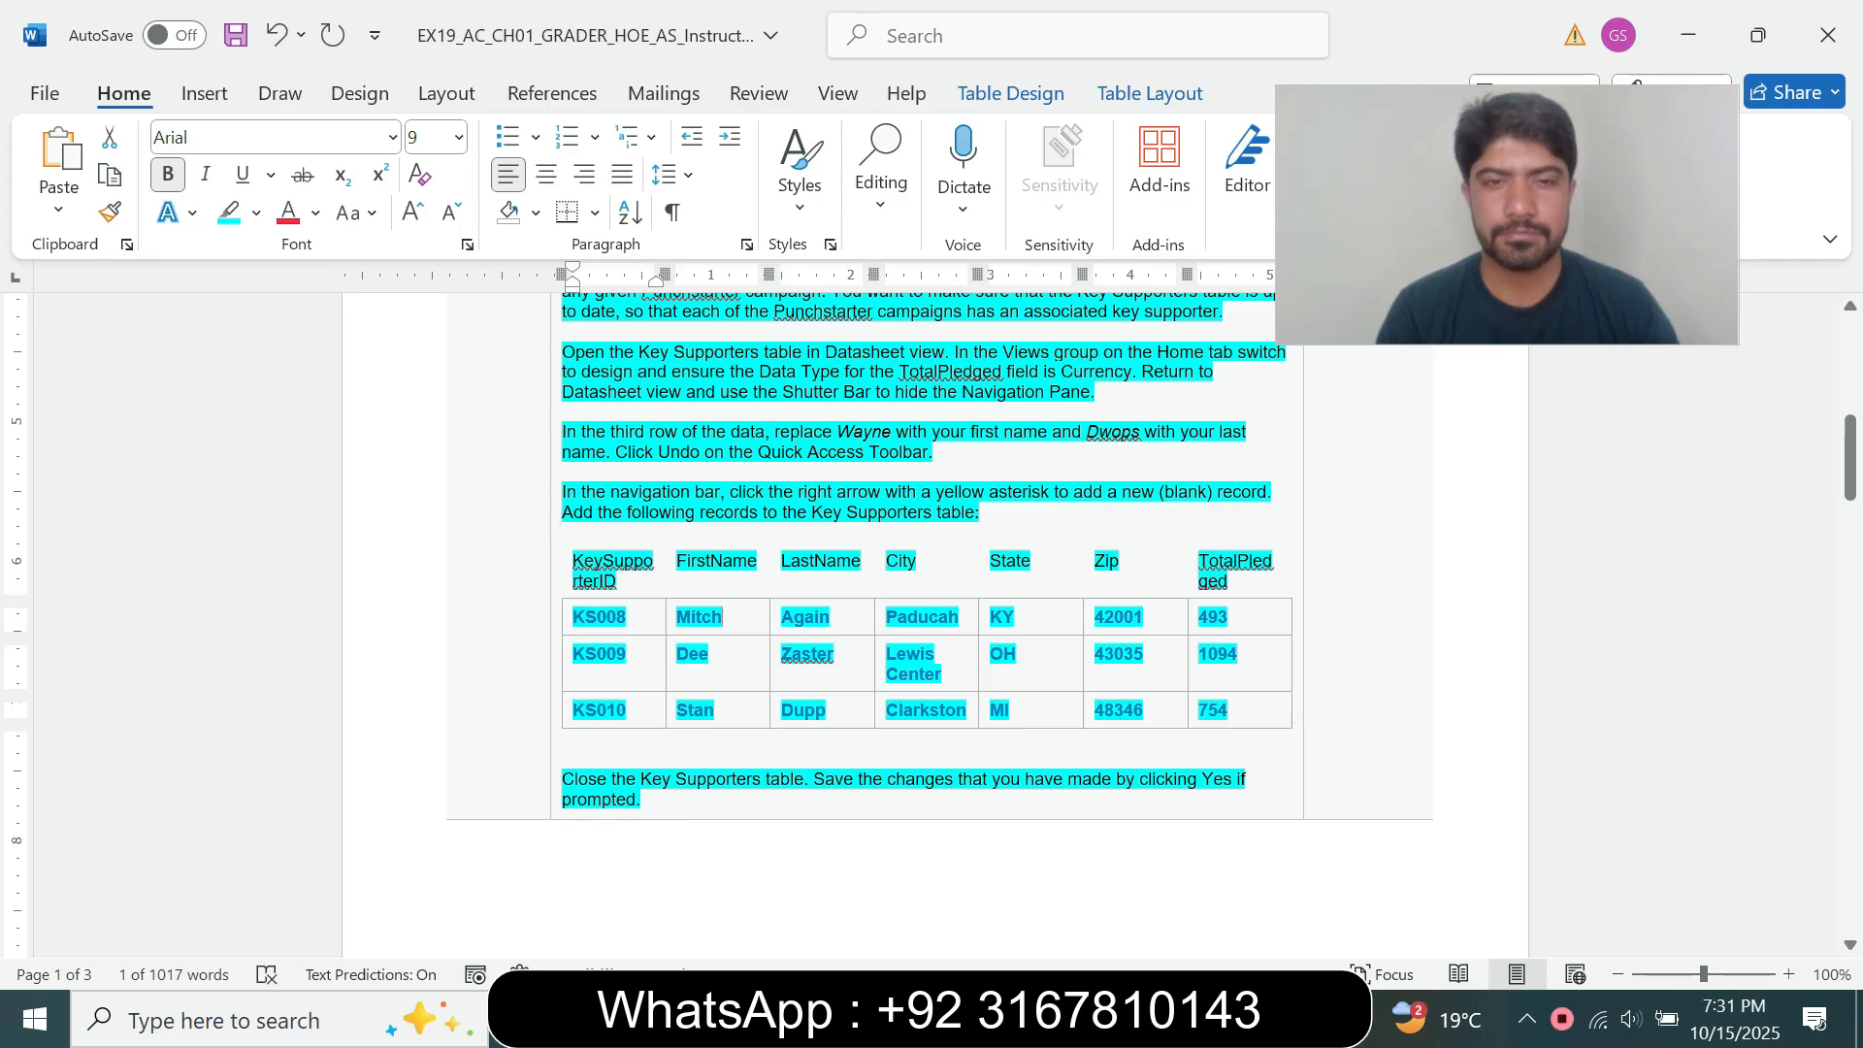
key(alt+Tab)
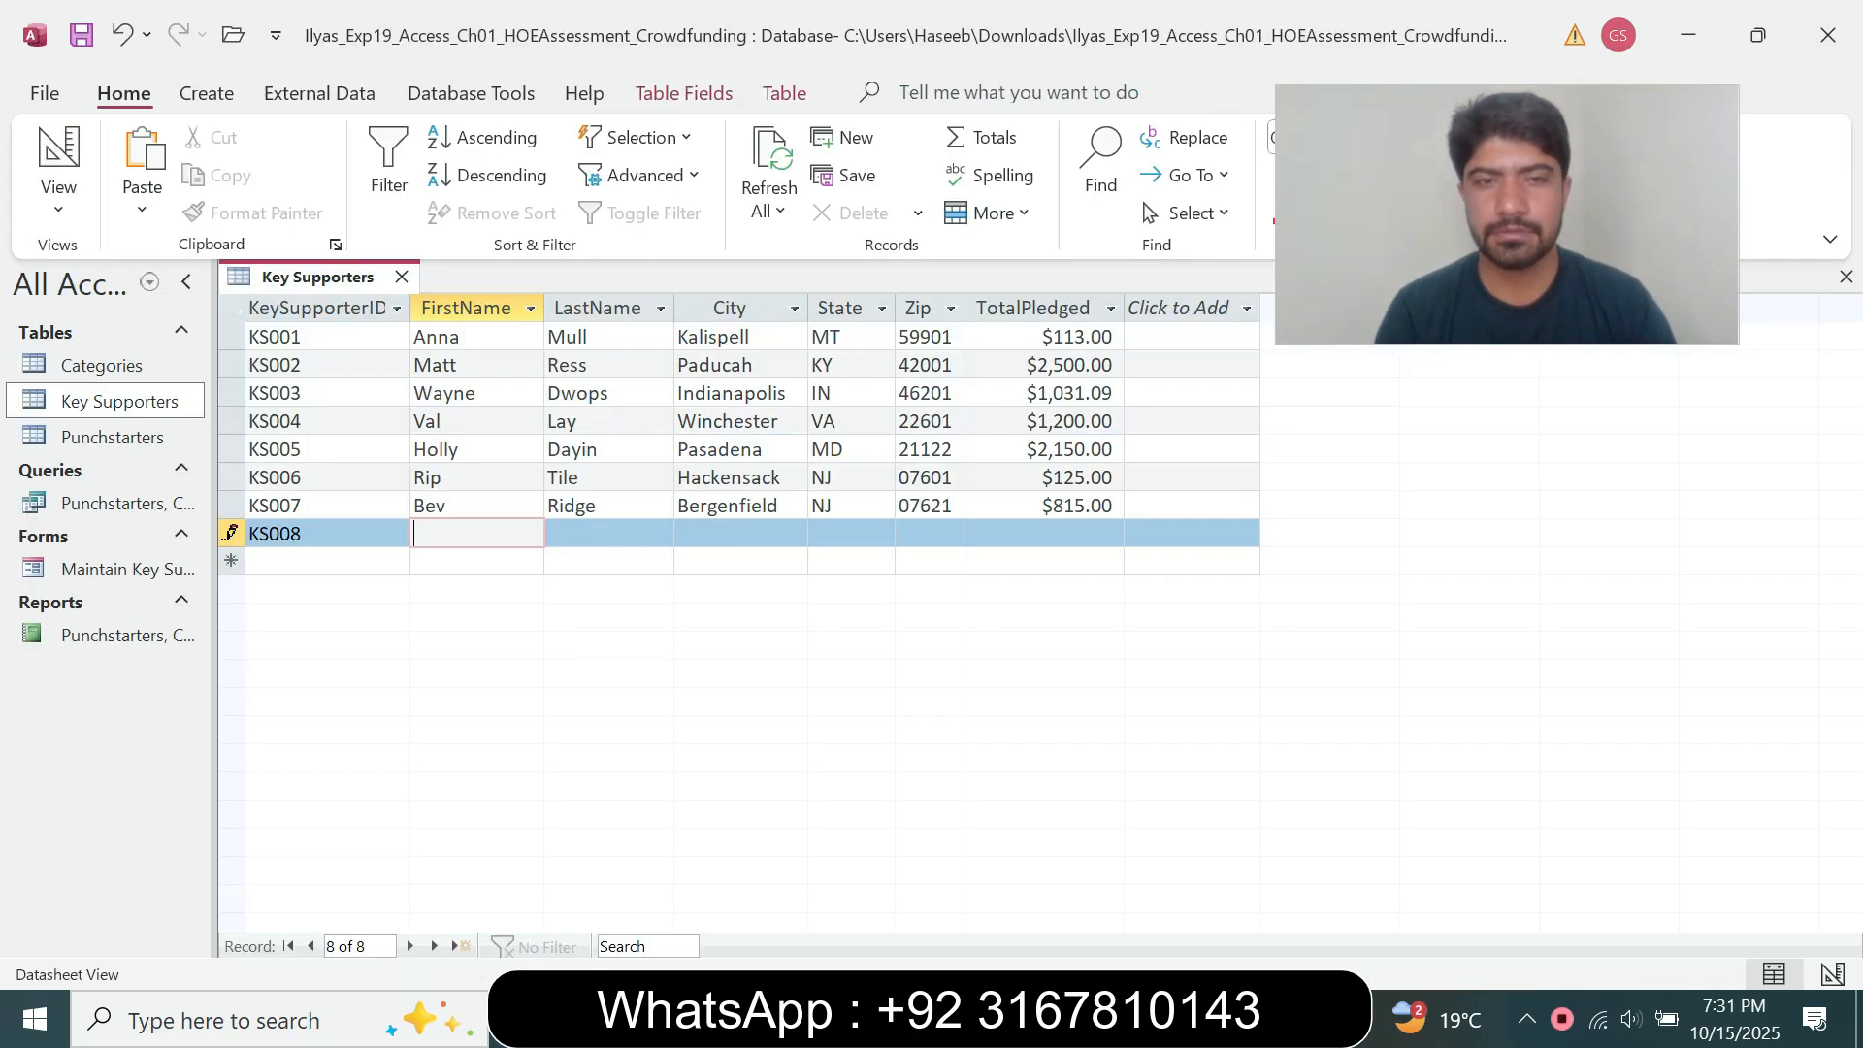
key(ctrl+v)
key(Tab)
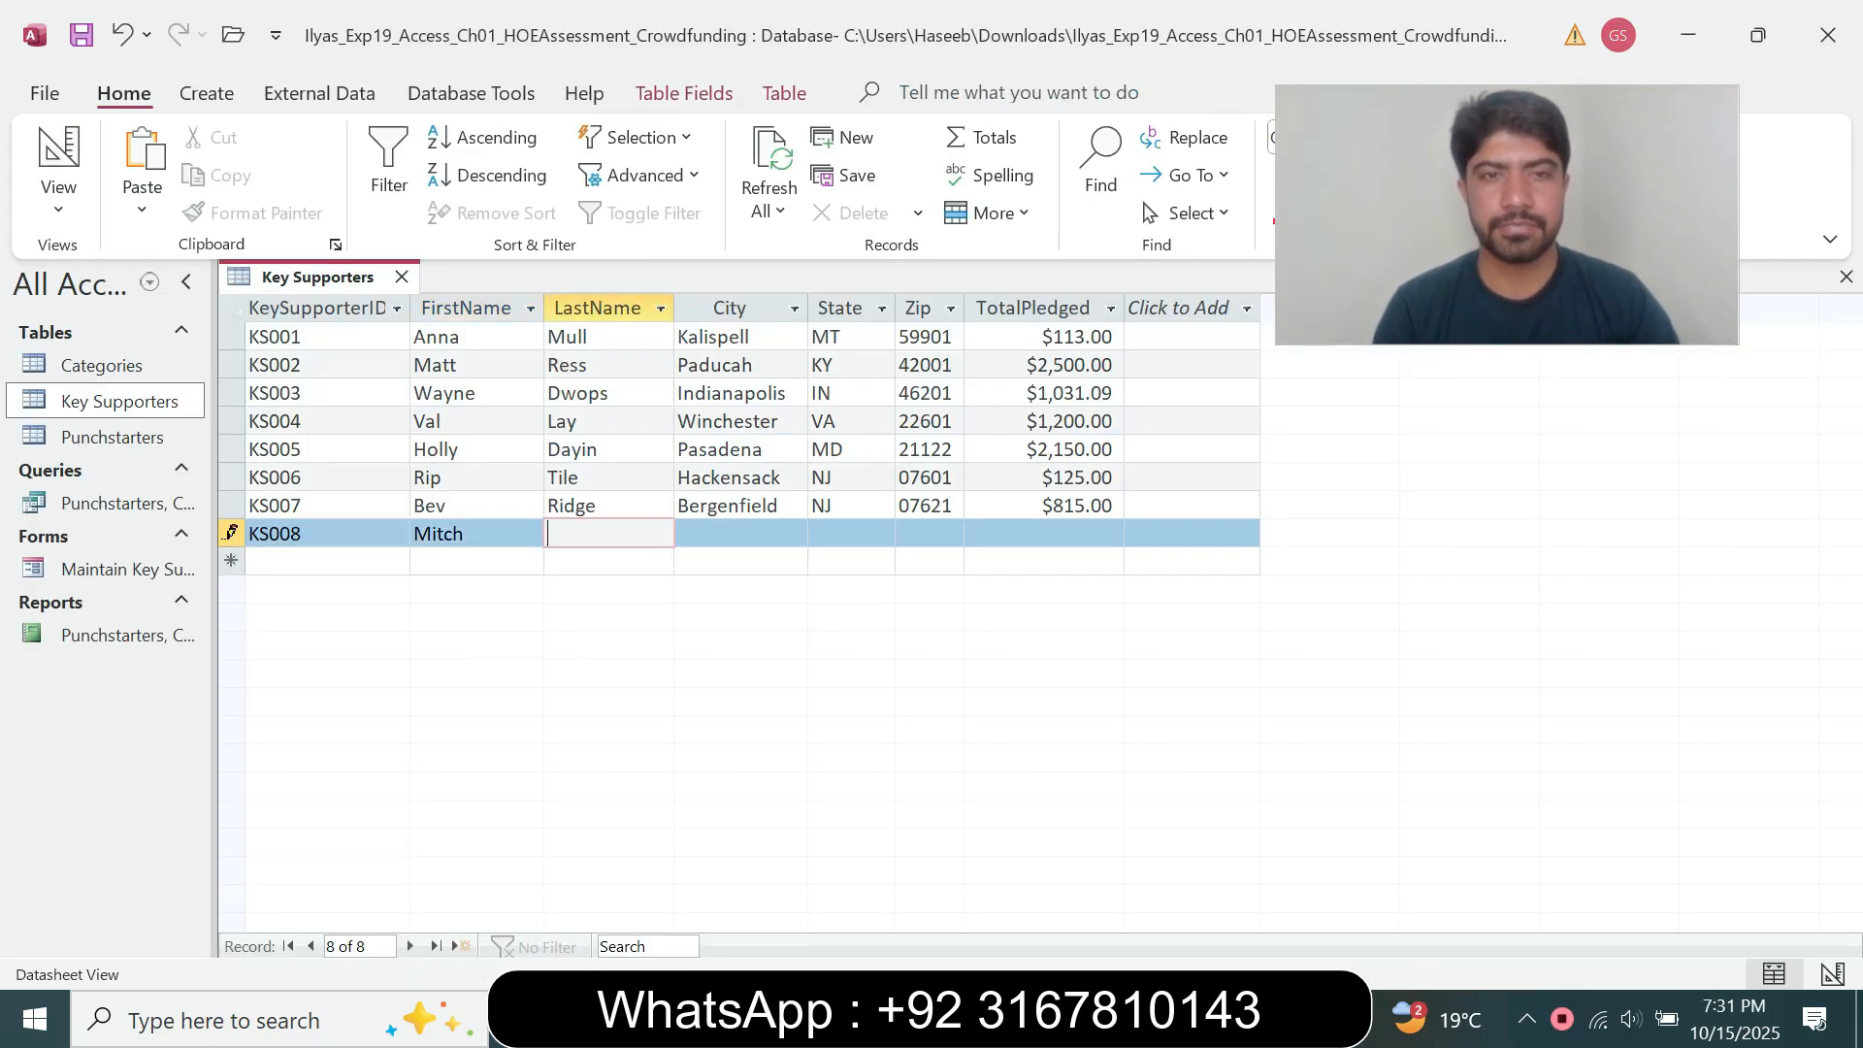
Copy the KS008 supporter's last name from Word into the LastName field in Access, and return to the Word record list.
key(alt+Tab)
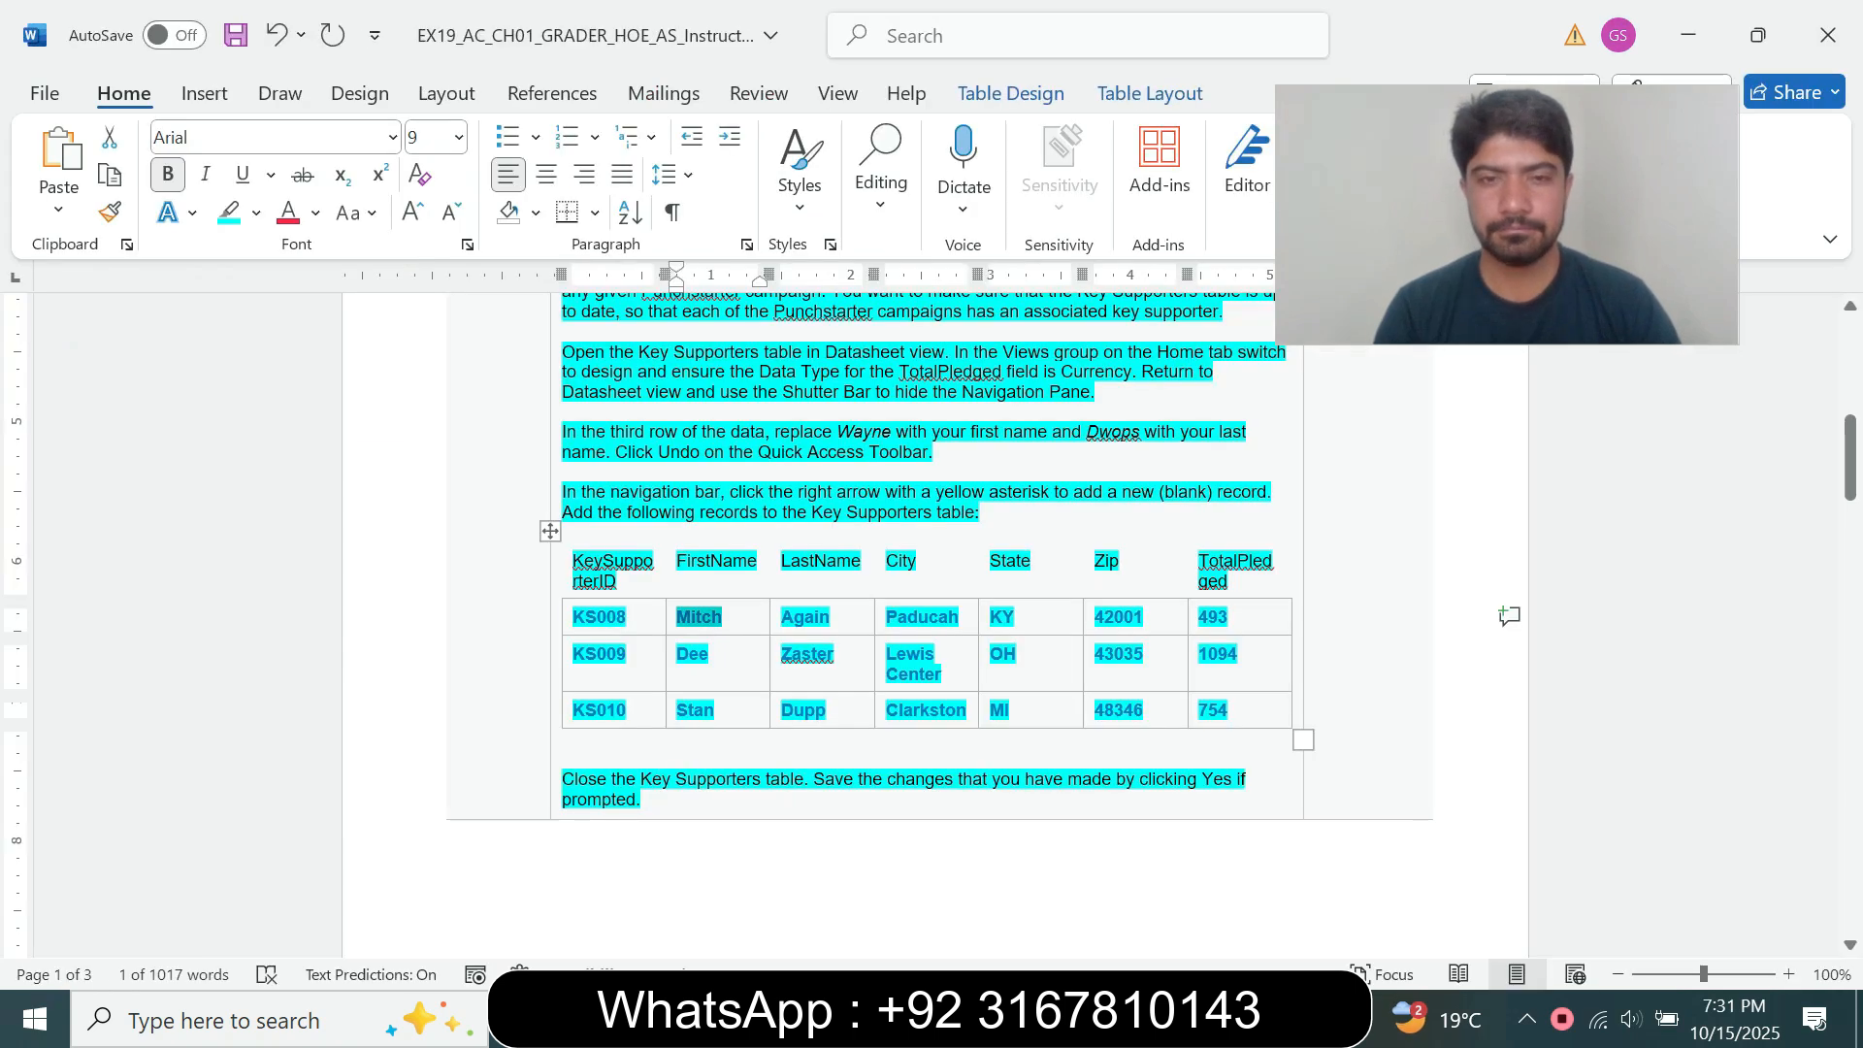
drag(781, 617, 830, 617)
key(ctrl+c)
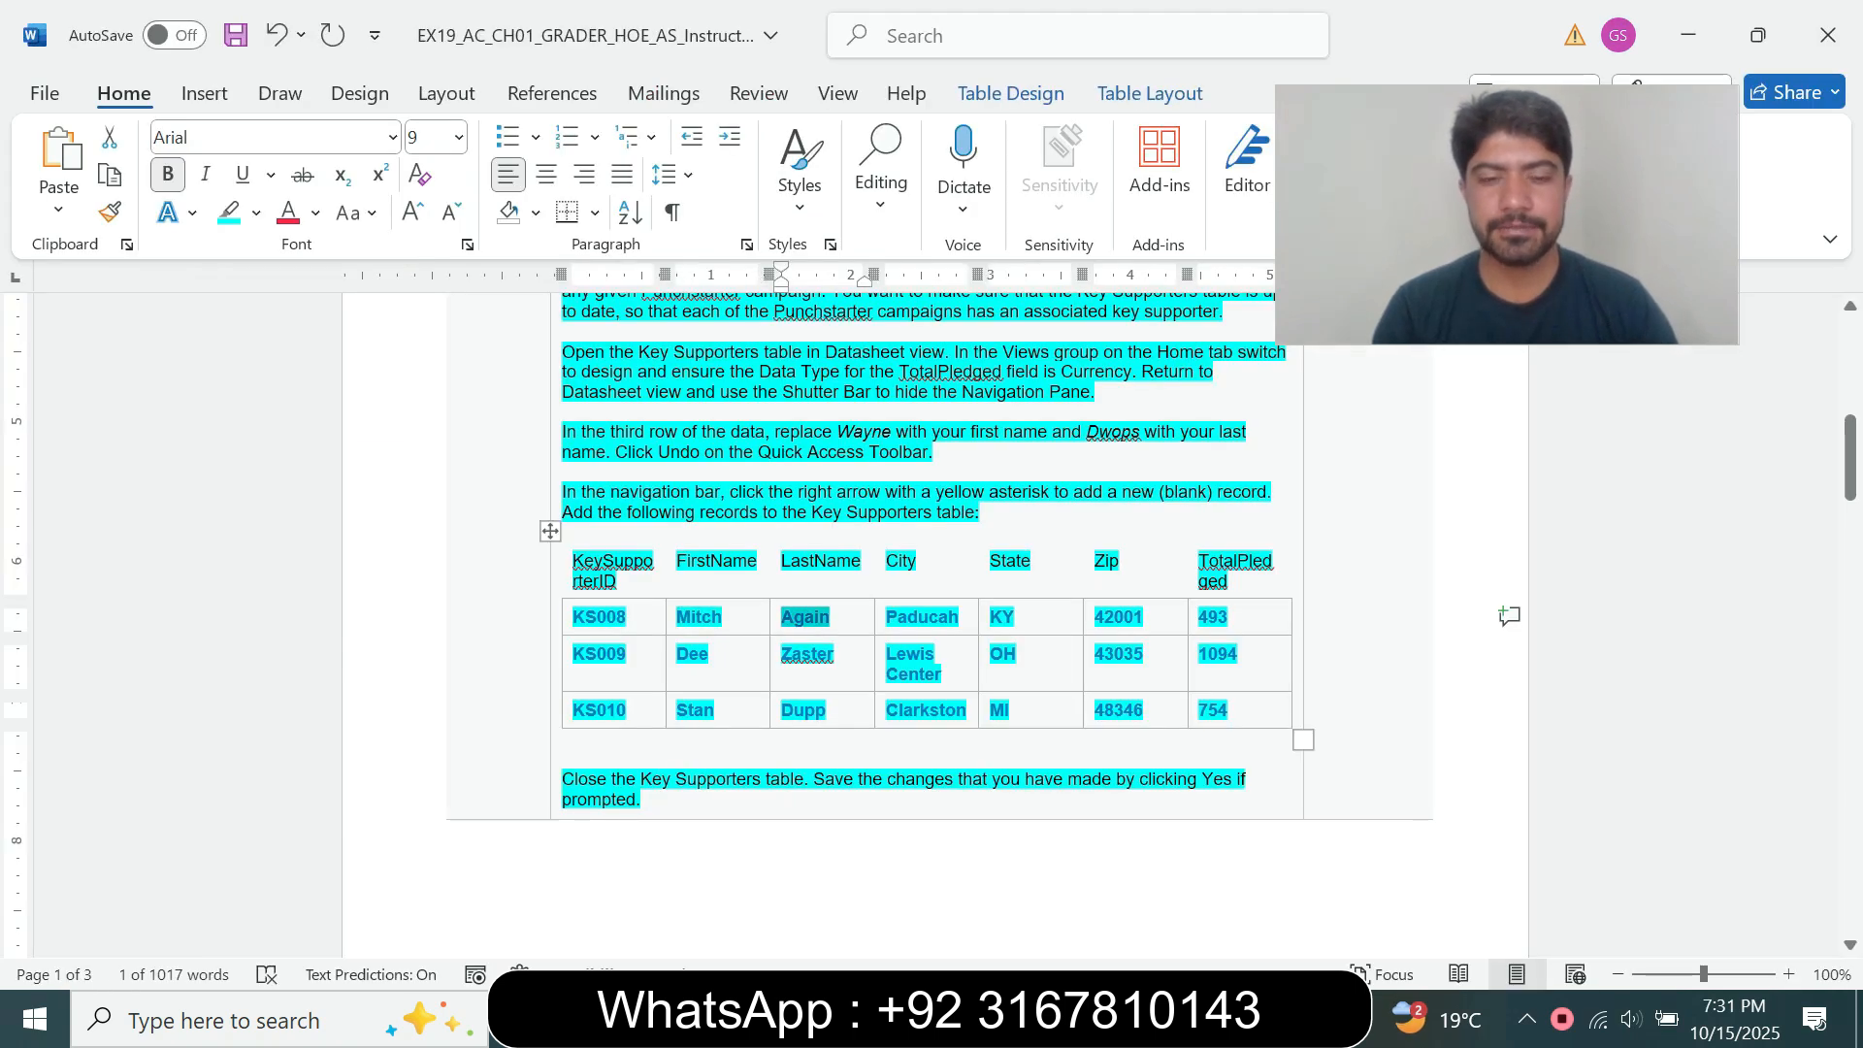
key(alt+Tab)
key(ctrl+v)
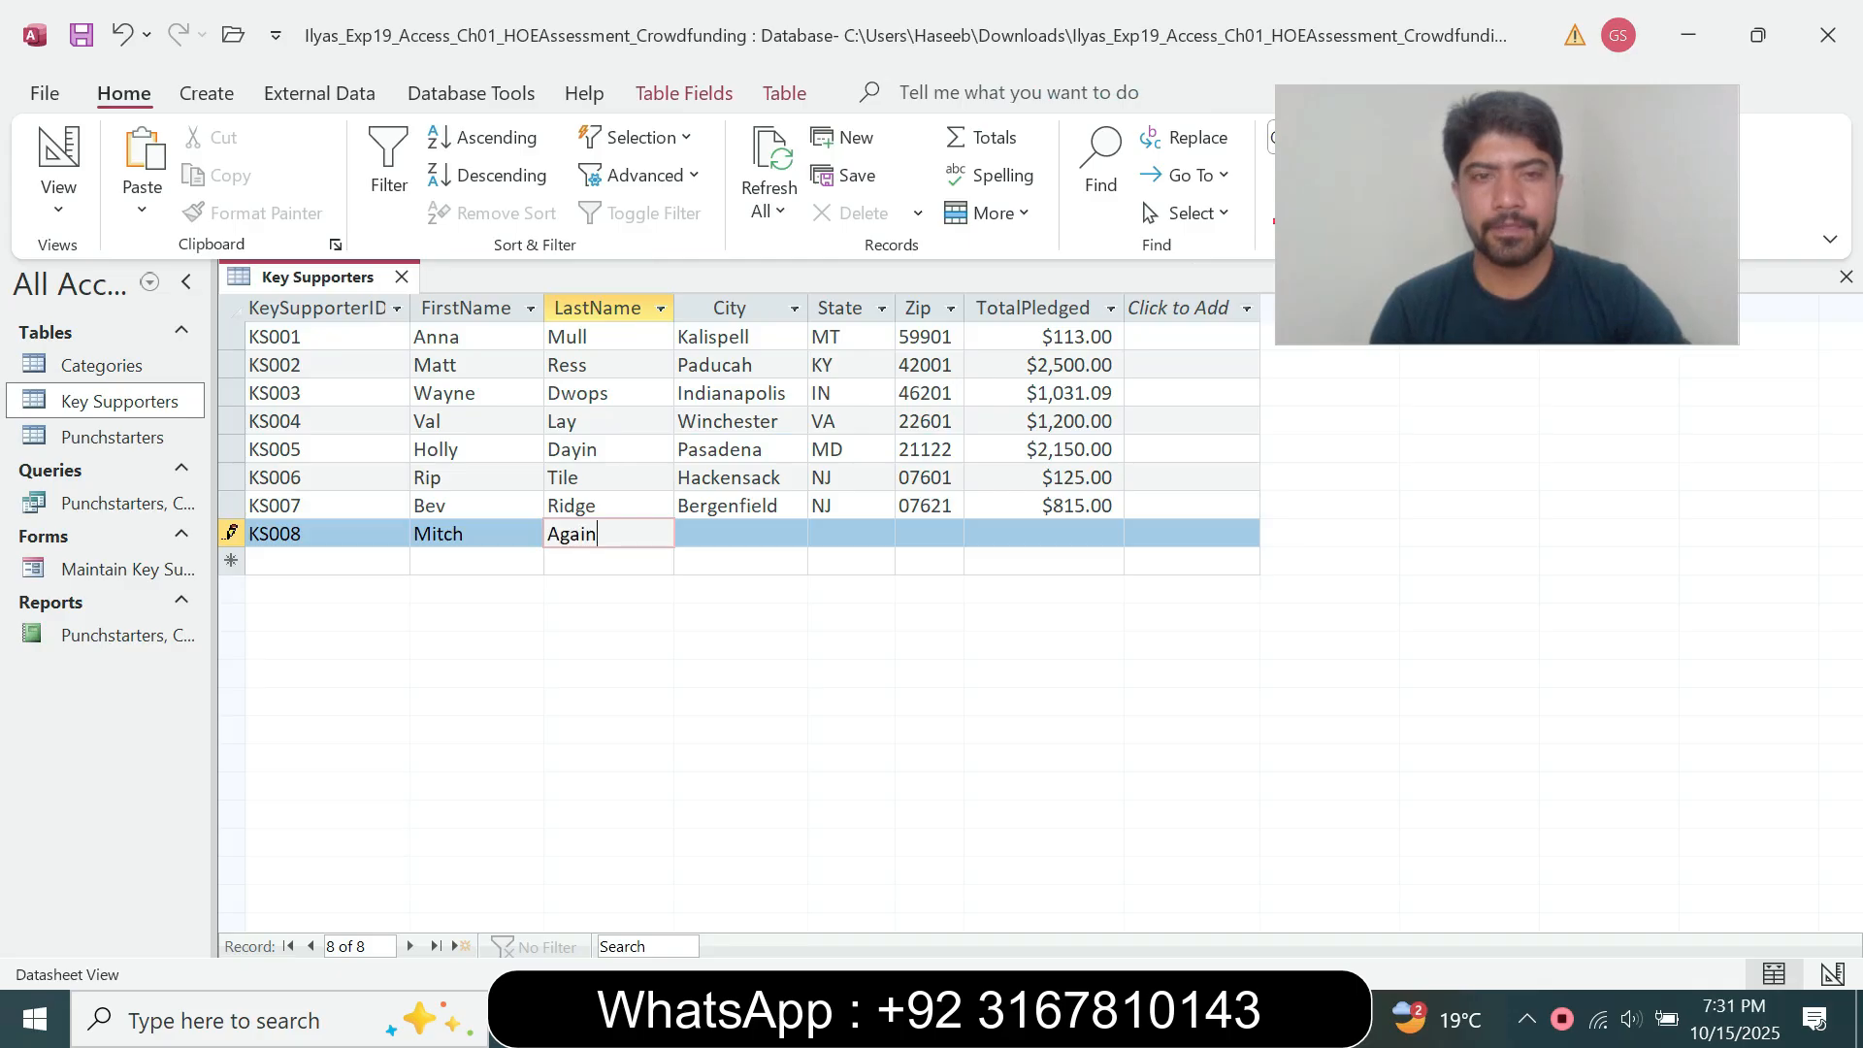
key(Tab)
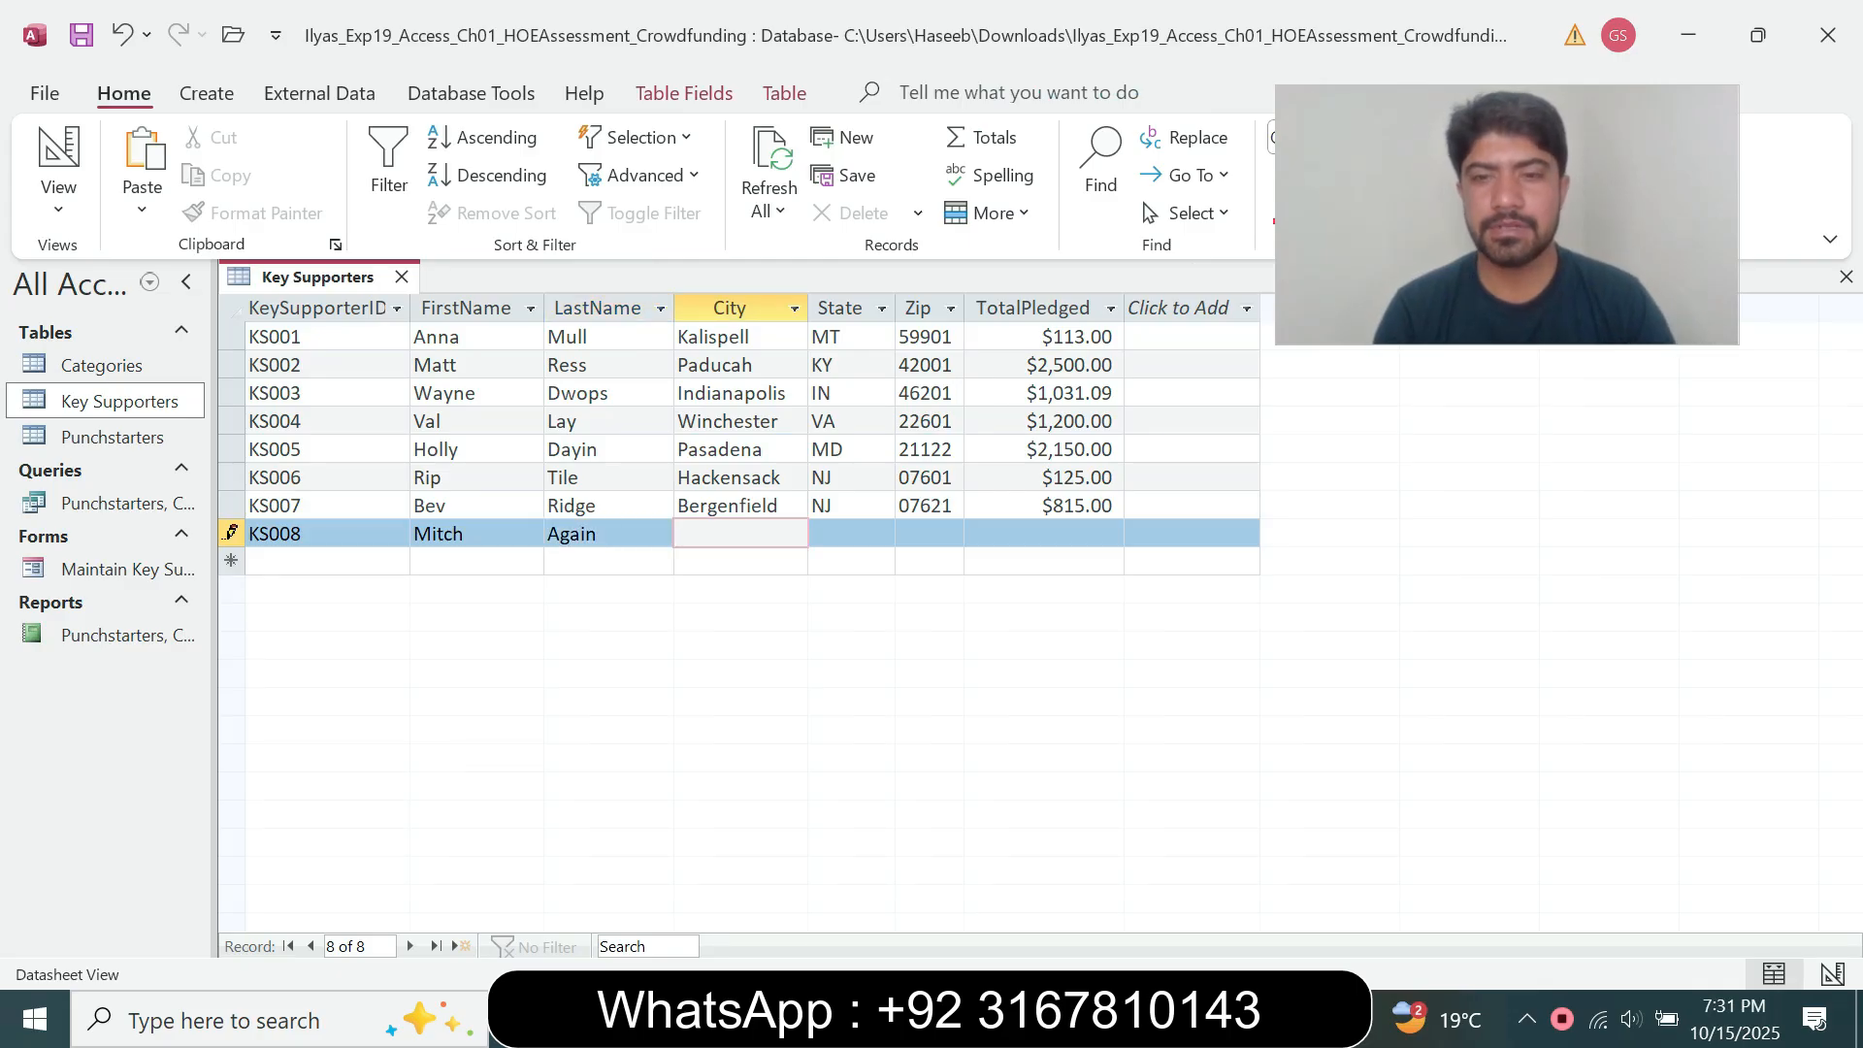
key(alt+Tab)
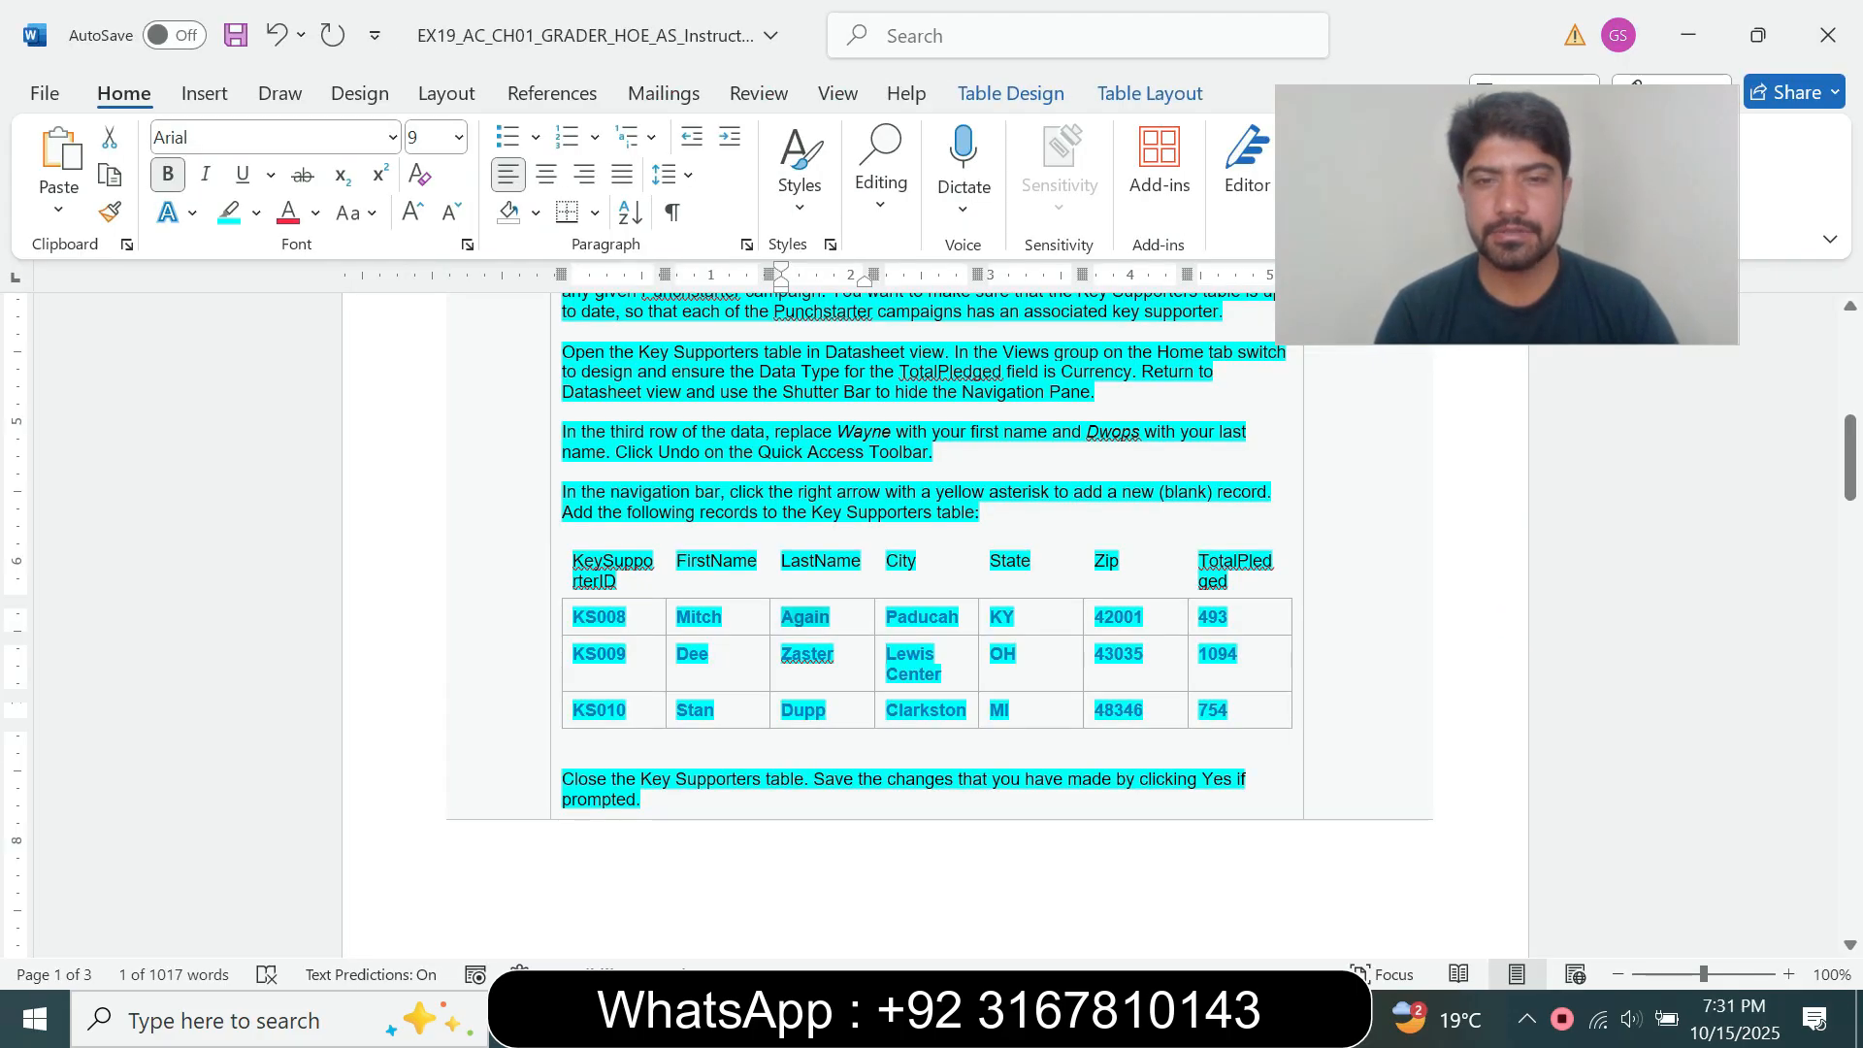
drag(886, 653, 942, 675)
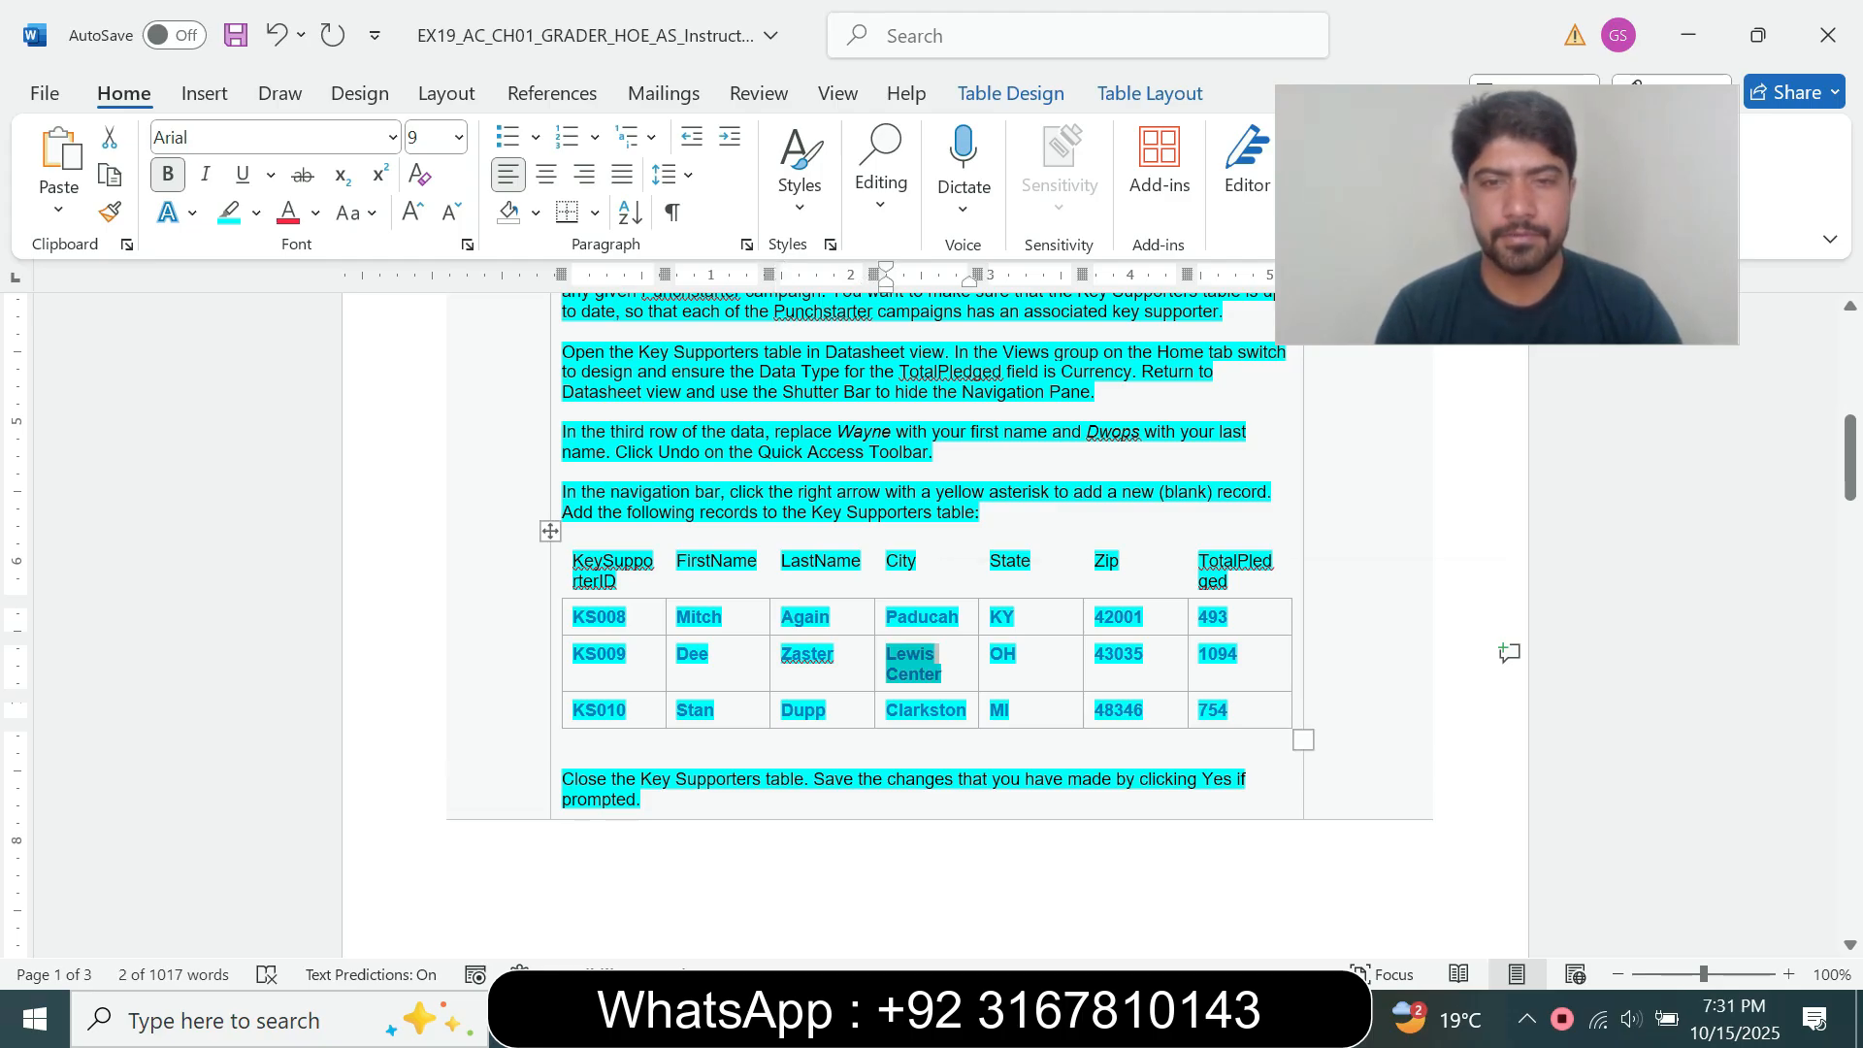
key(alt+Tab)
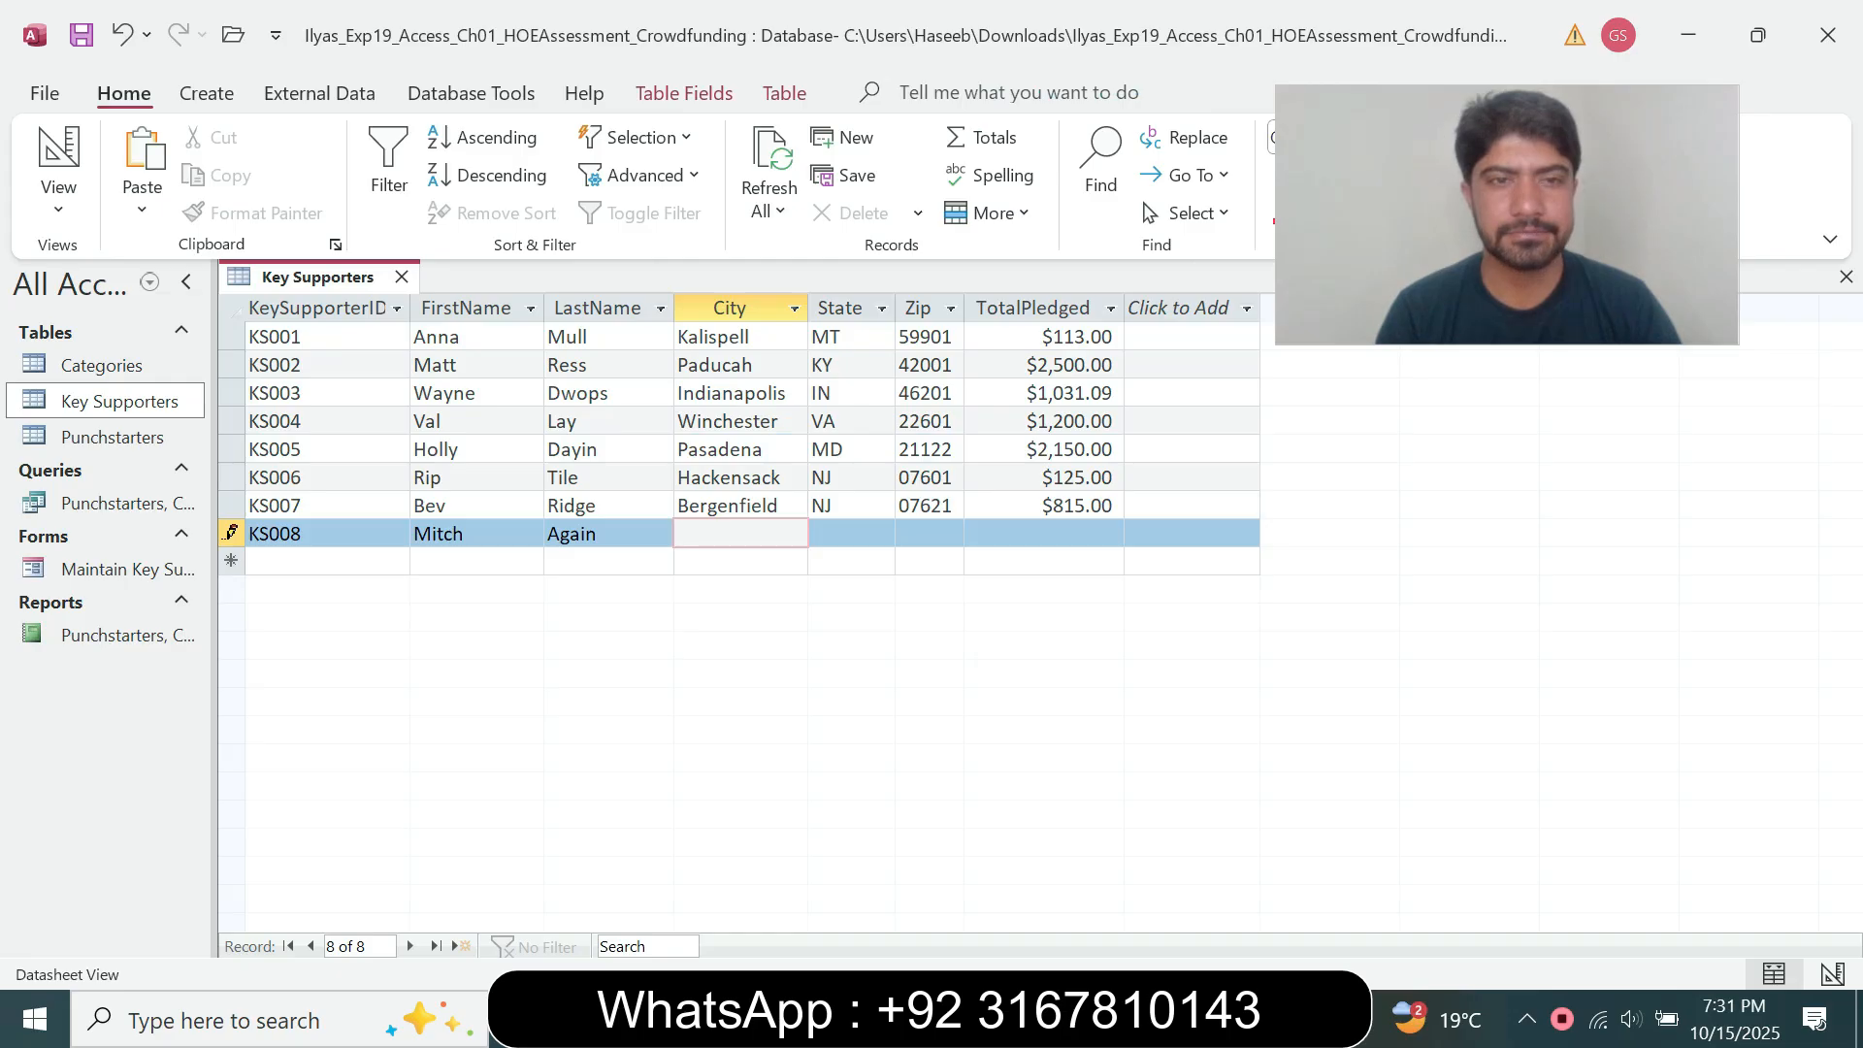
key(alt+Tab)
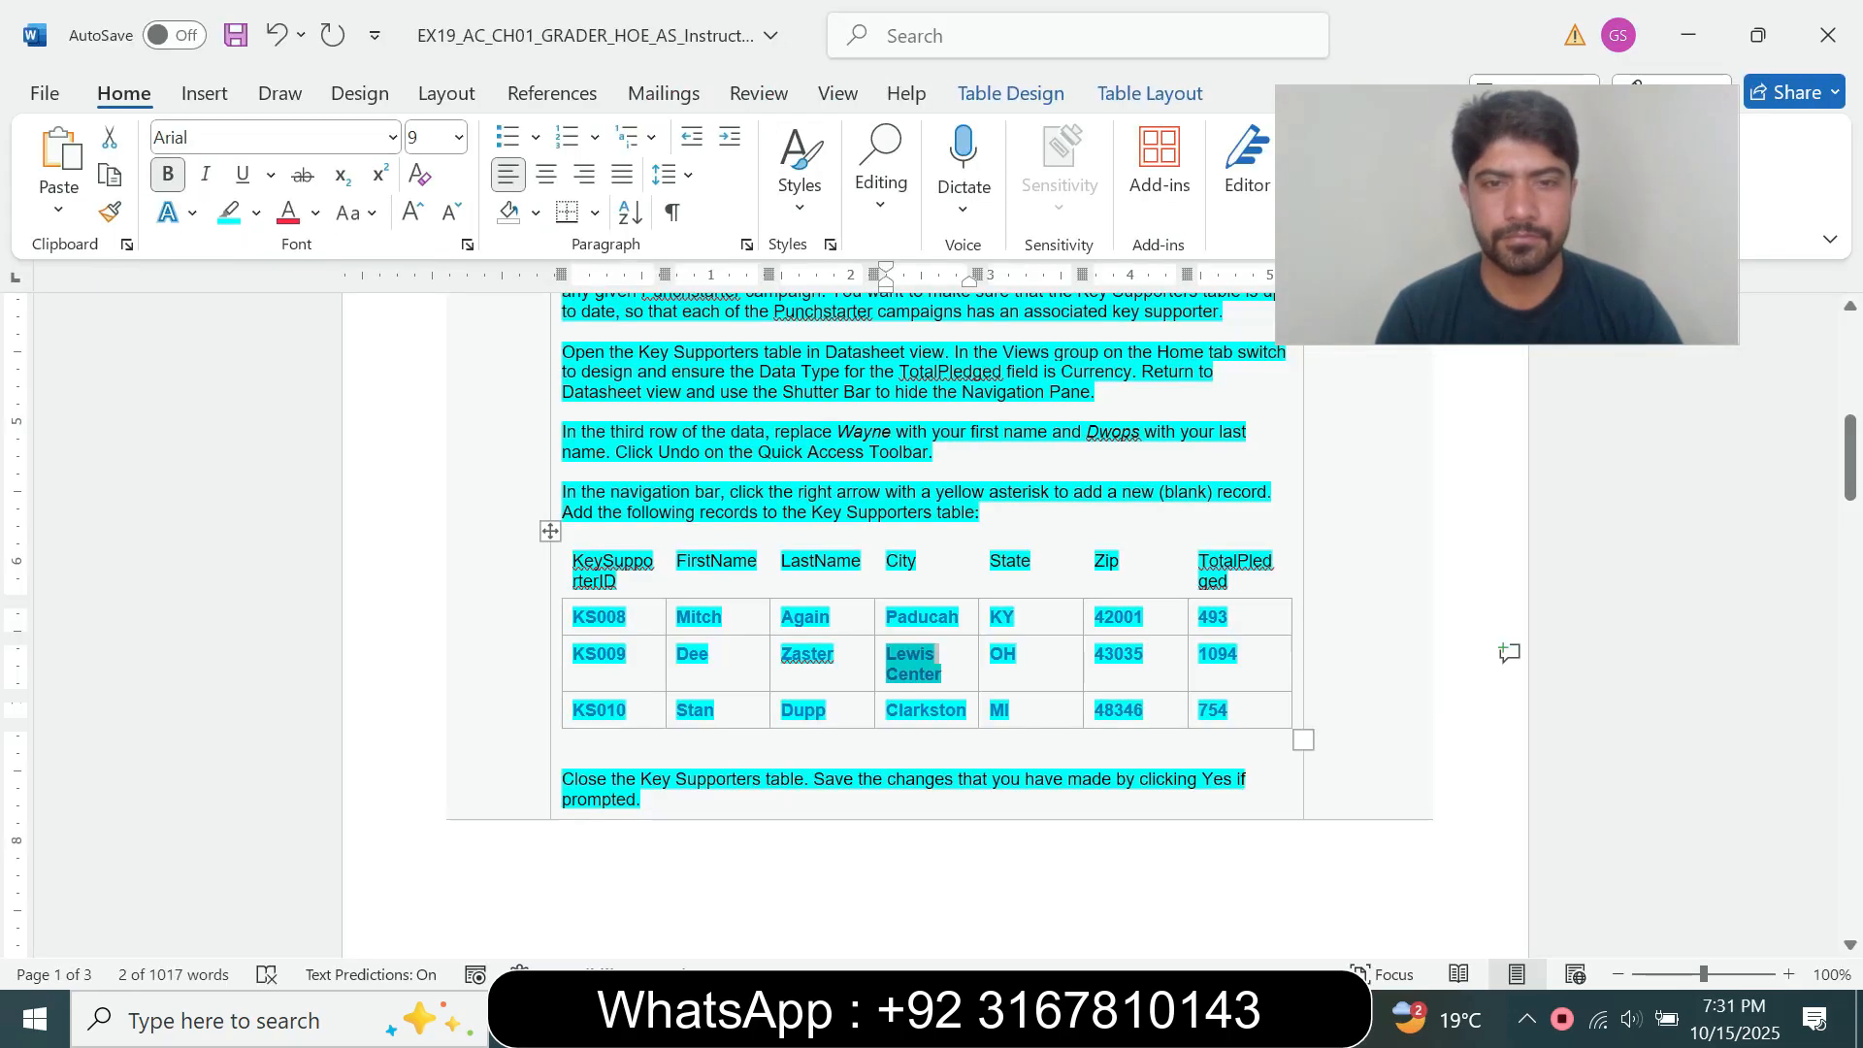
Copy Paducah from the KS008 row in Word into the City field of the KS008 record in Access.
double_click(922, 617)
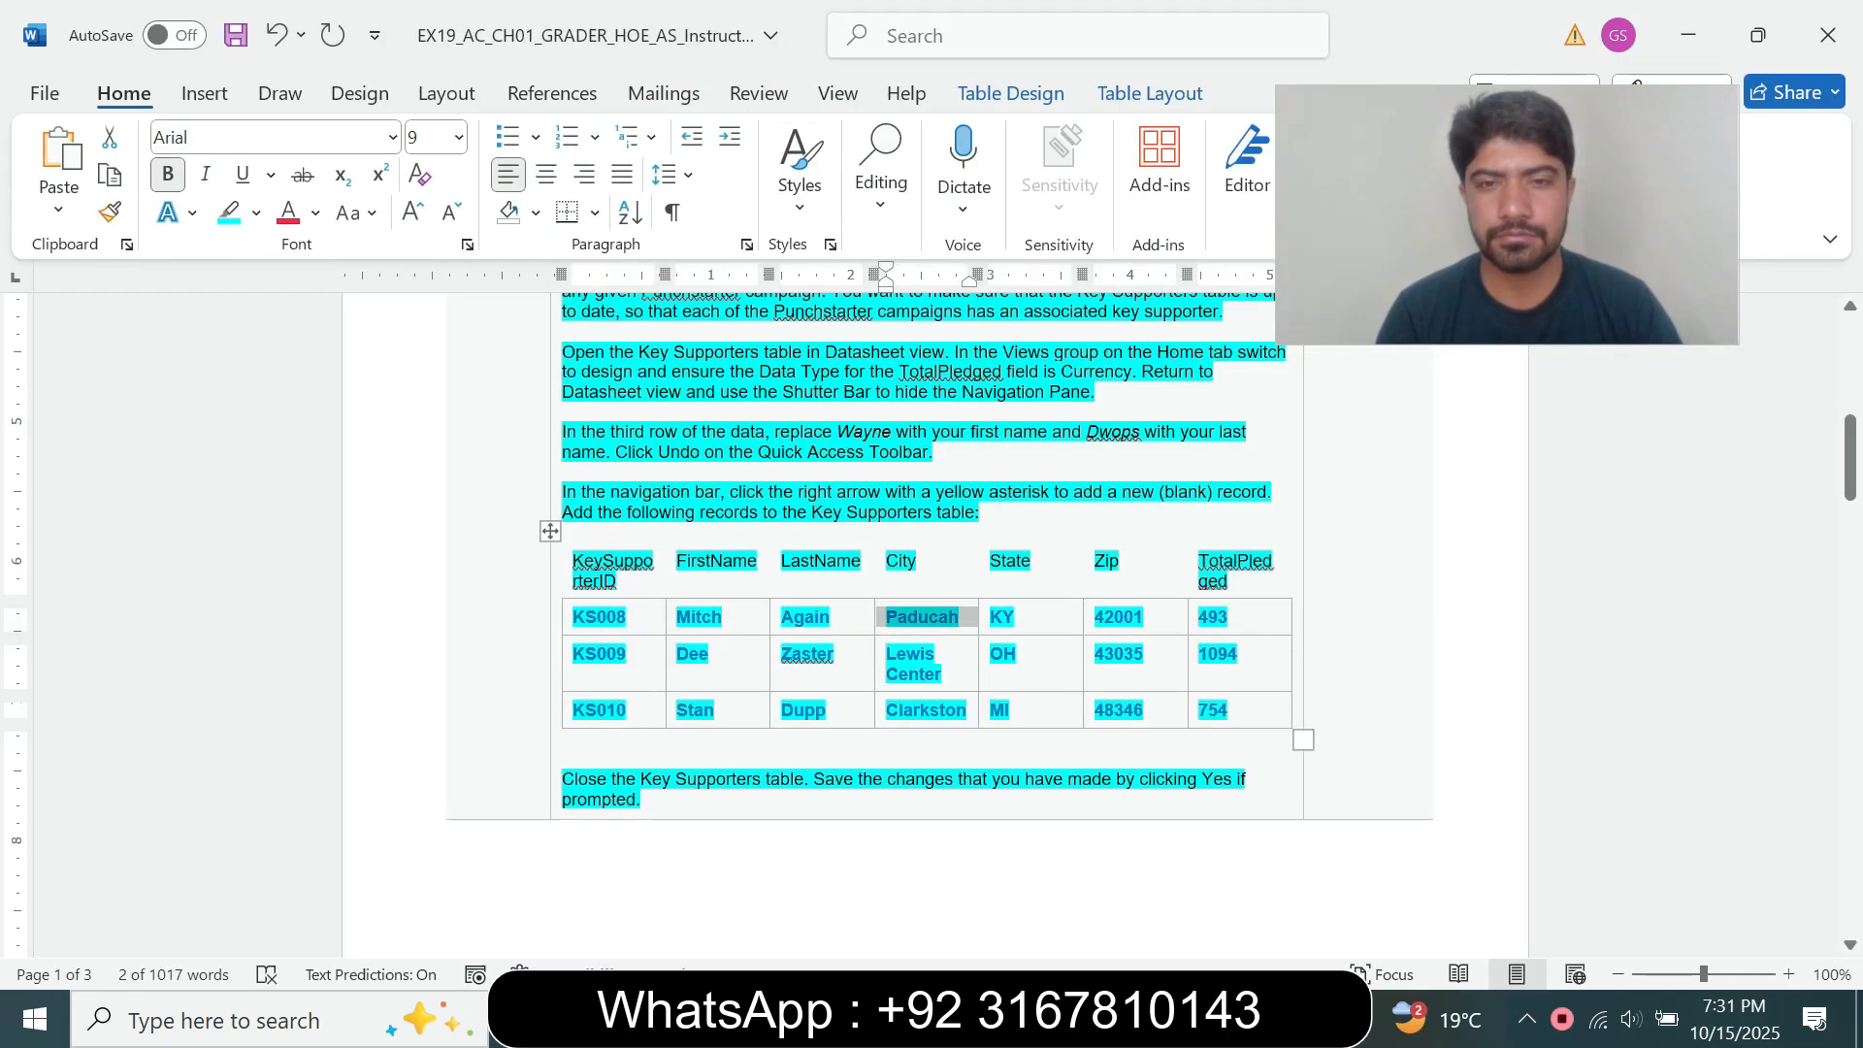
click(887, 617)
drag(887, 617, 961, 617)
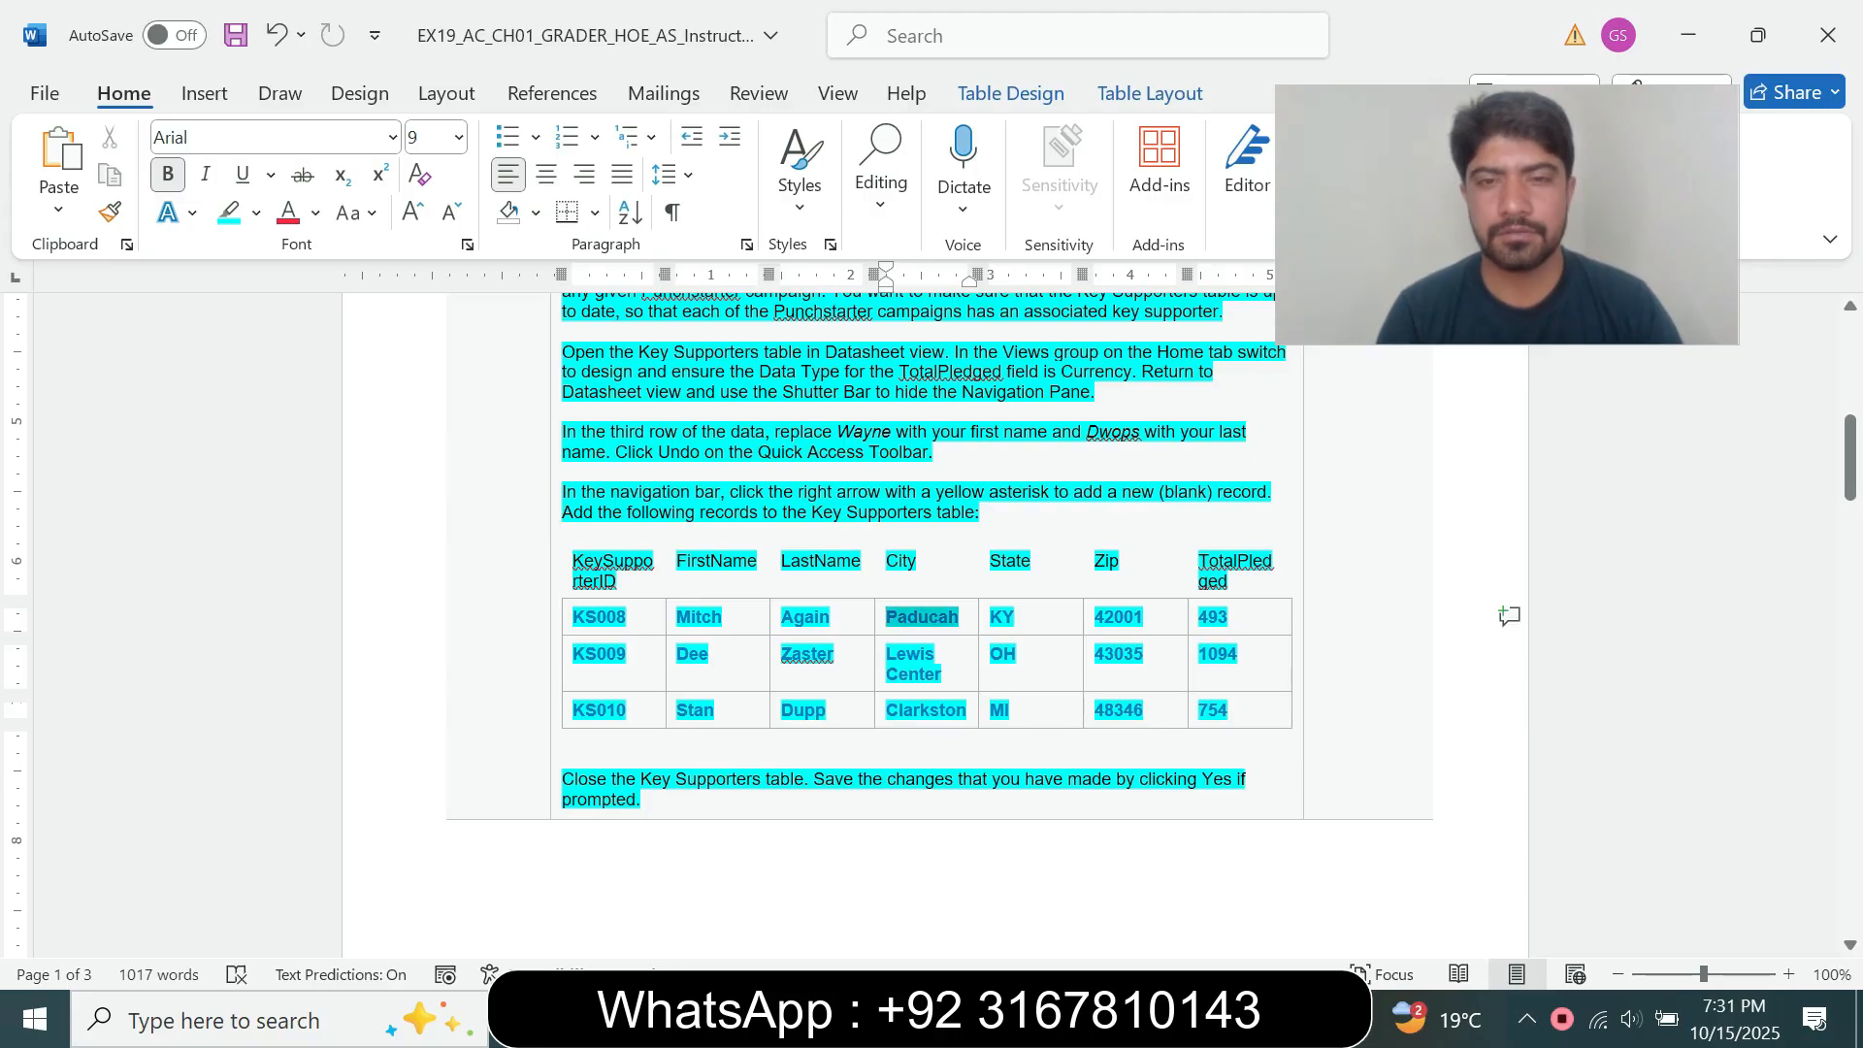
key(ctrl+c)
key(alt+Tab)
key(ctrl+v)
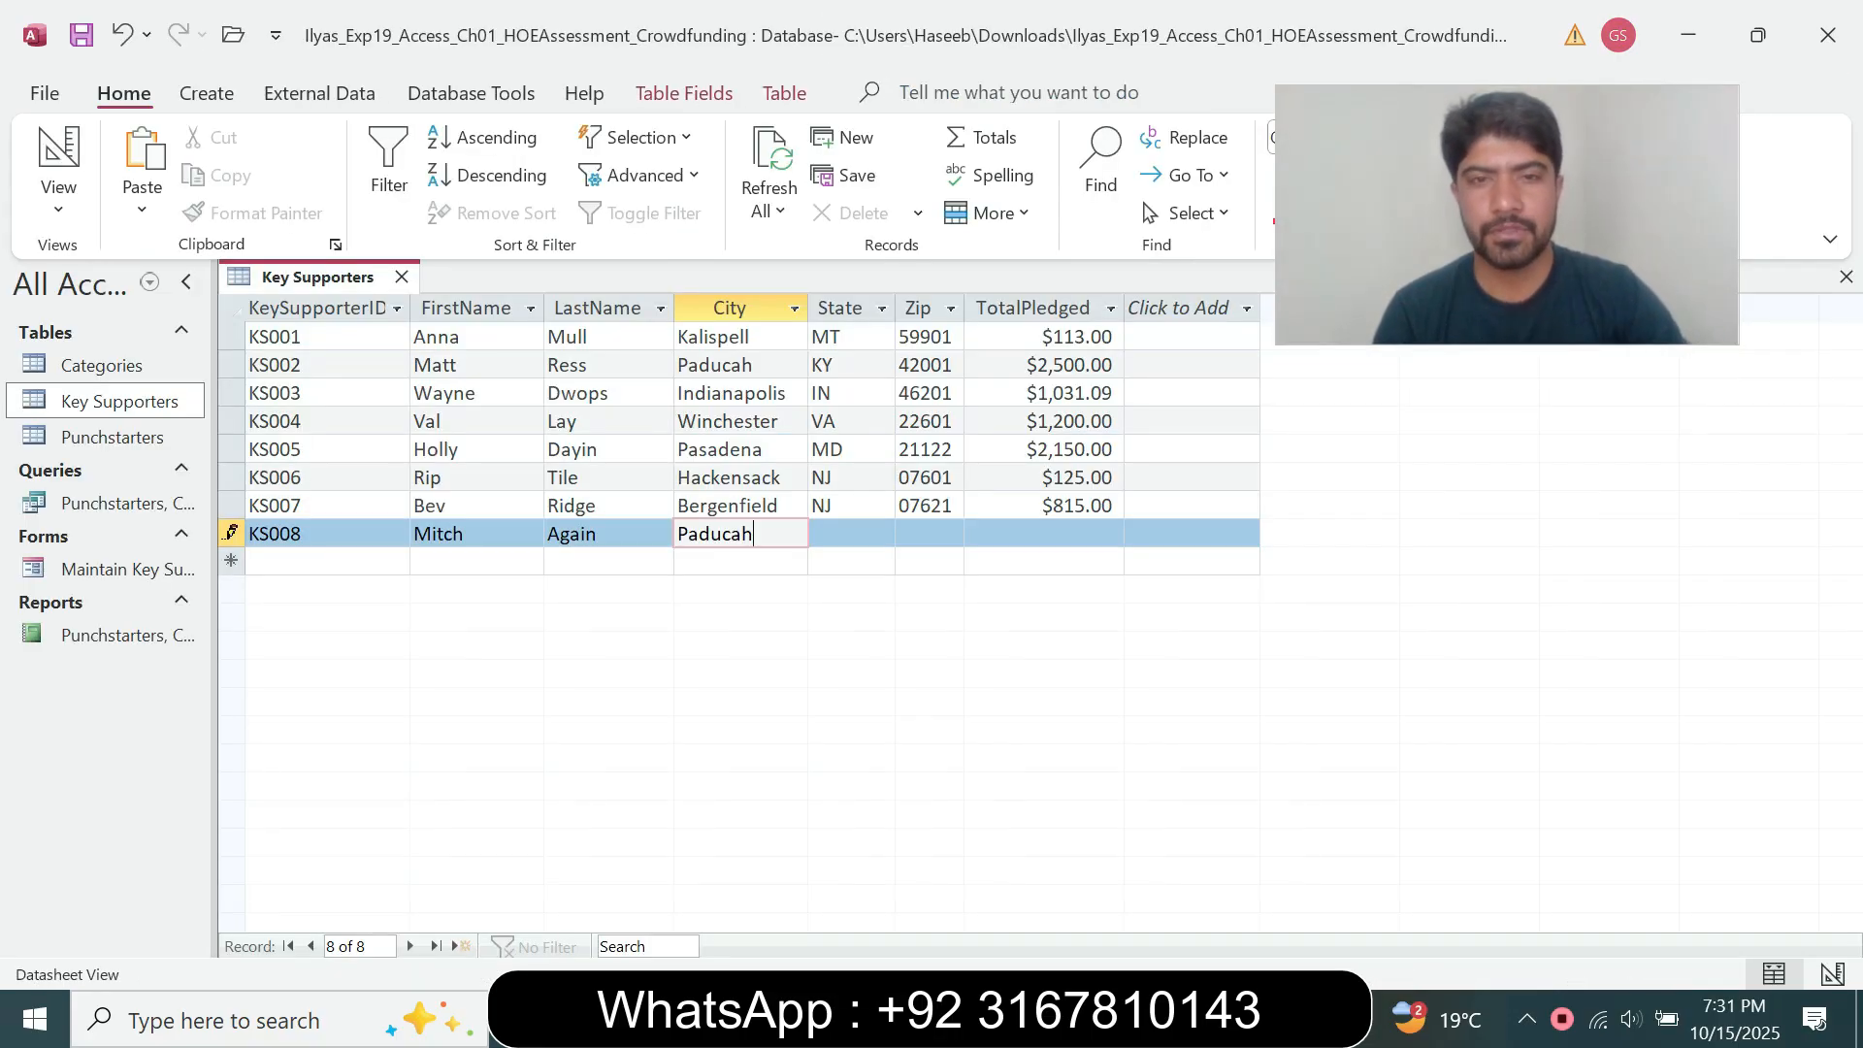
key(Tab)
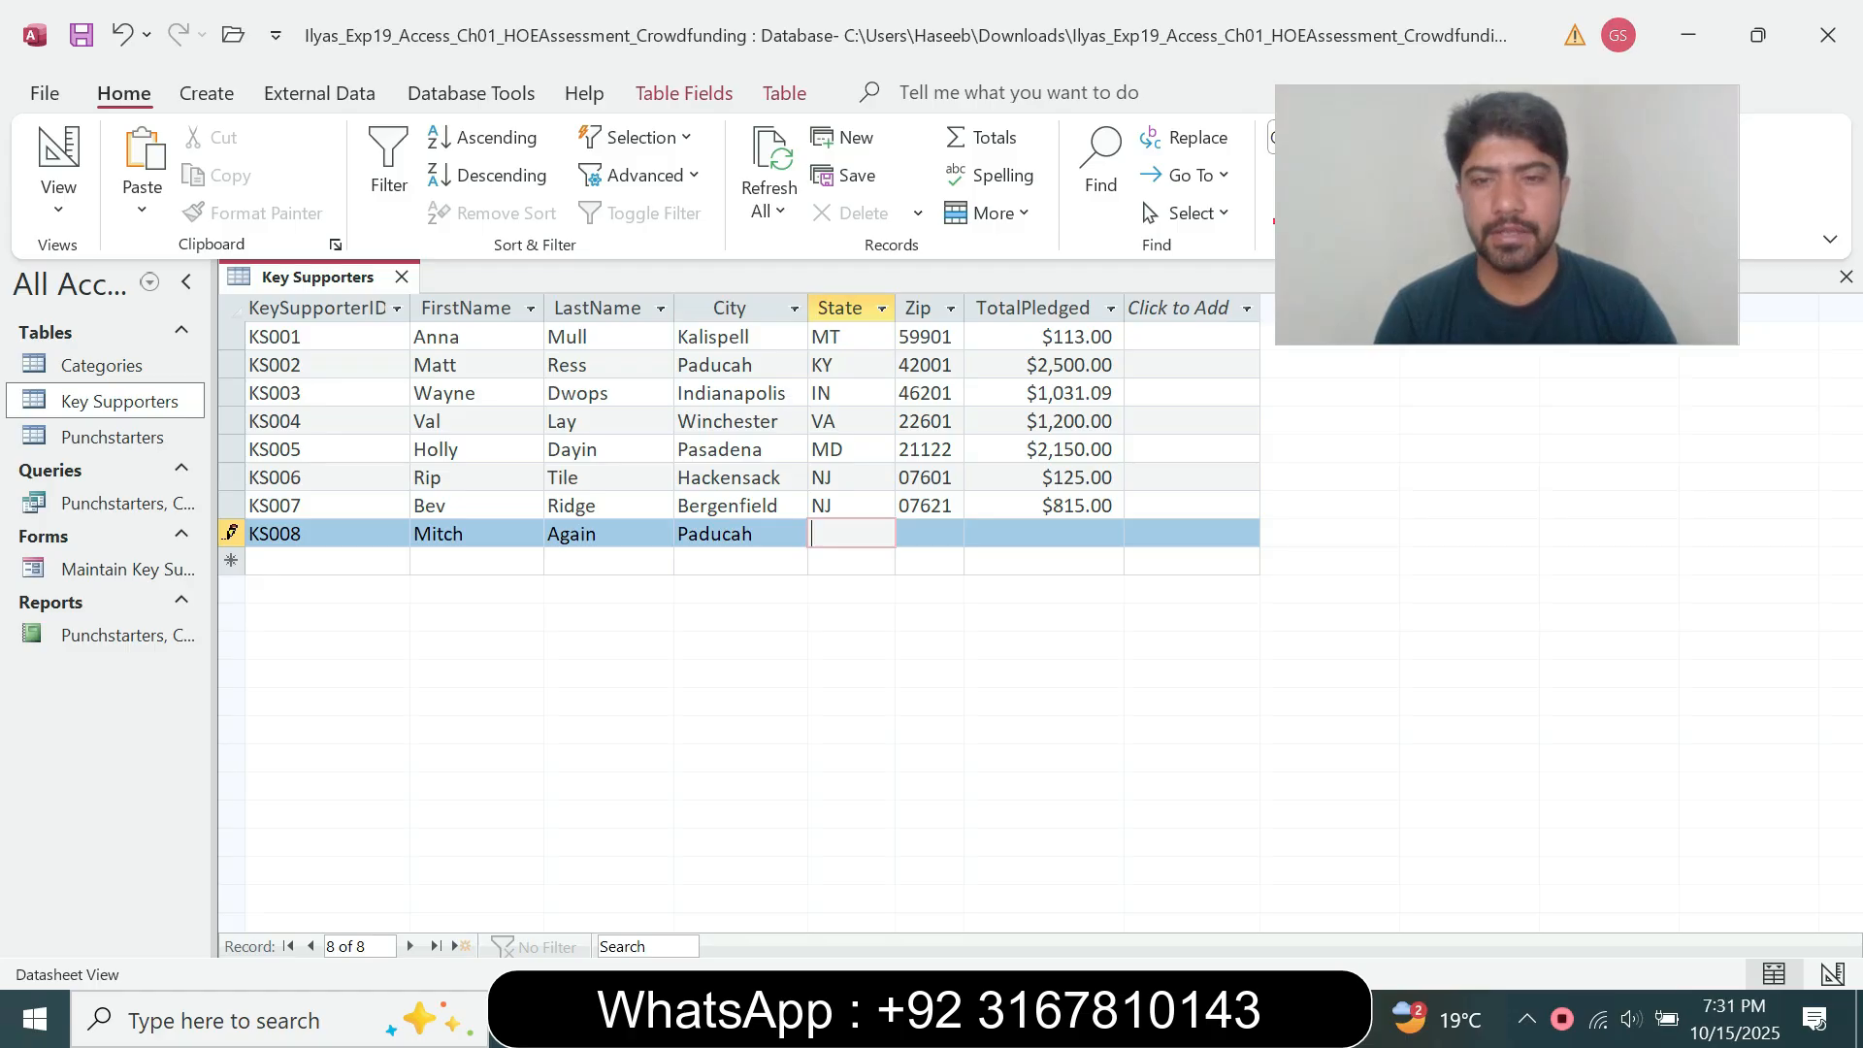
Check the KS008 row in Word and enter KY as the State for the KS008 record in Access.
key(alt+Tab)
key(alt+Tab)
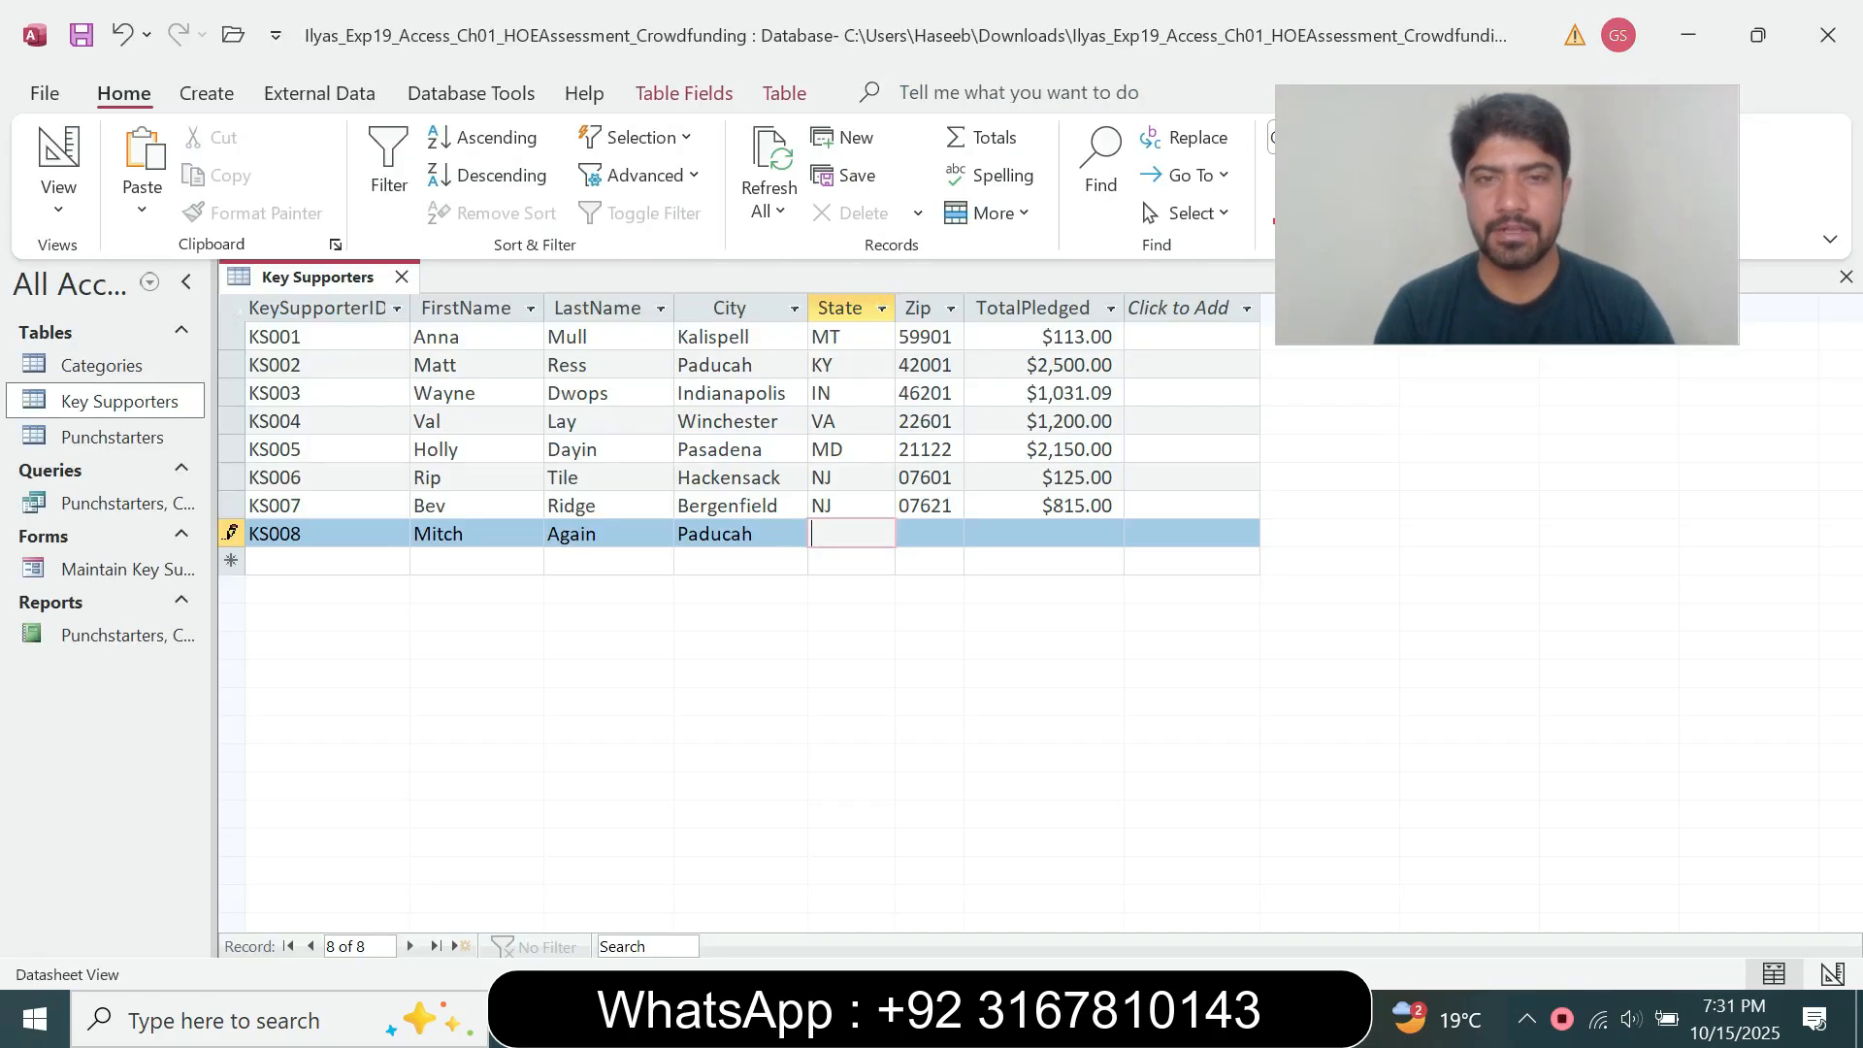
text(KY)
key(Tab)
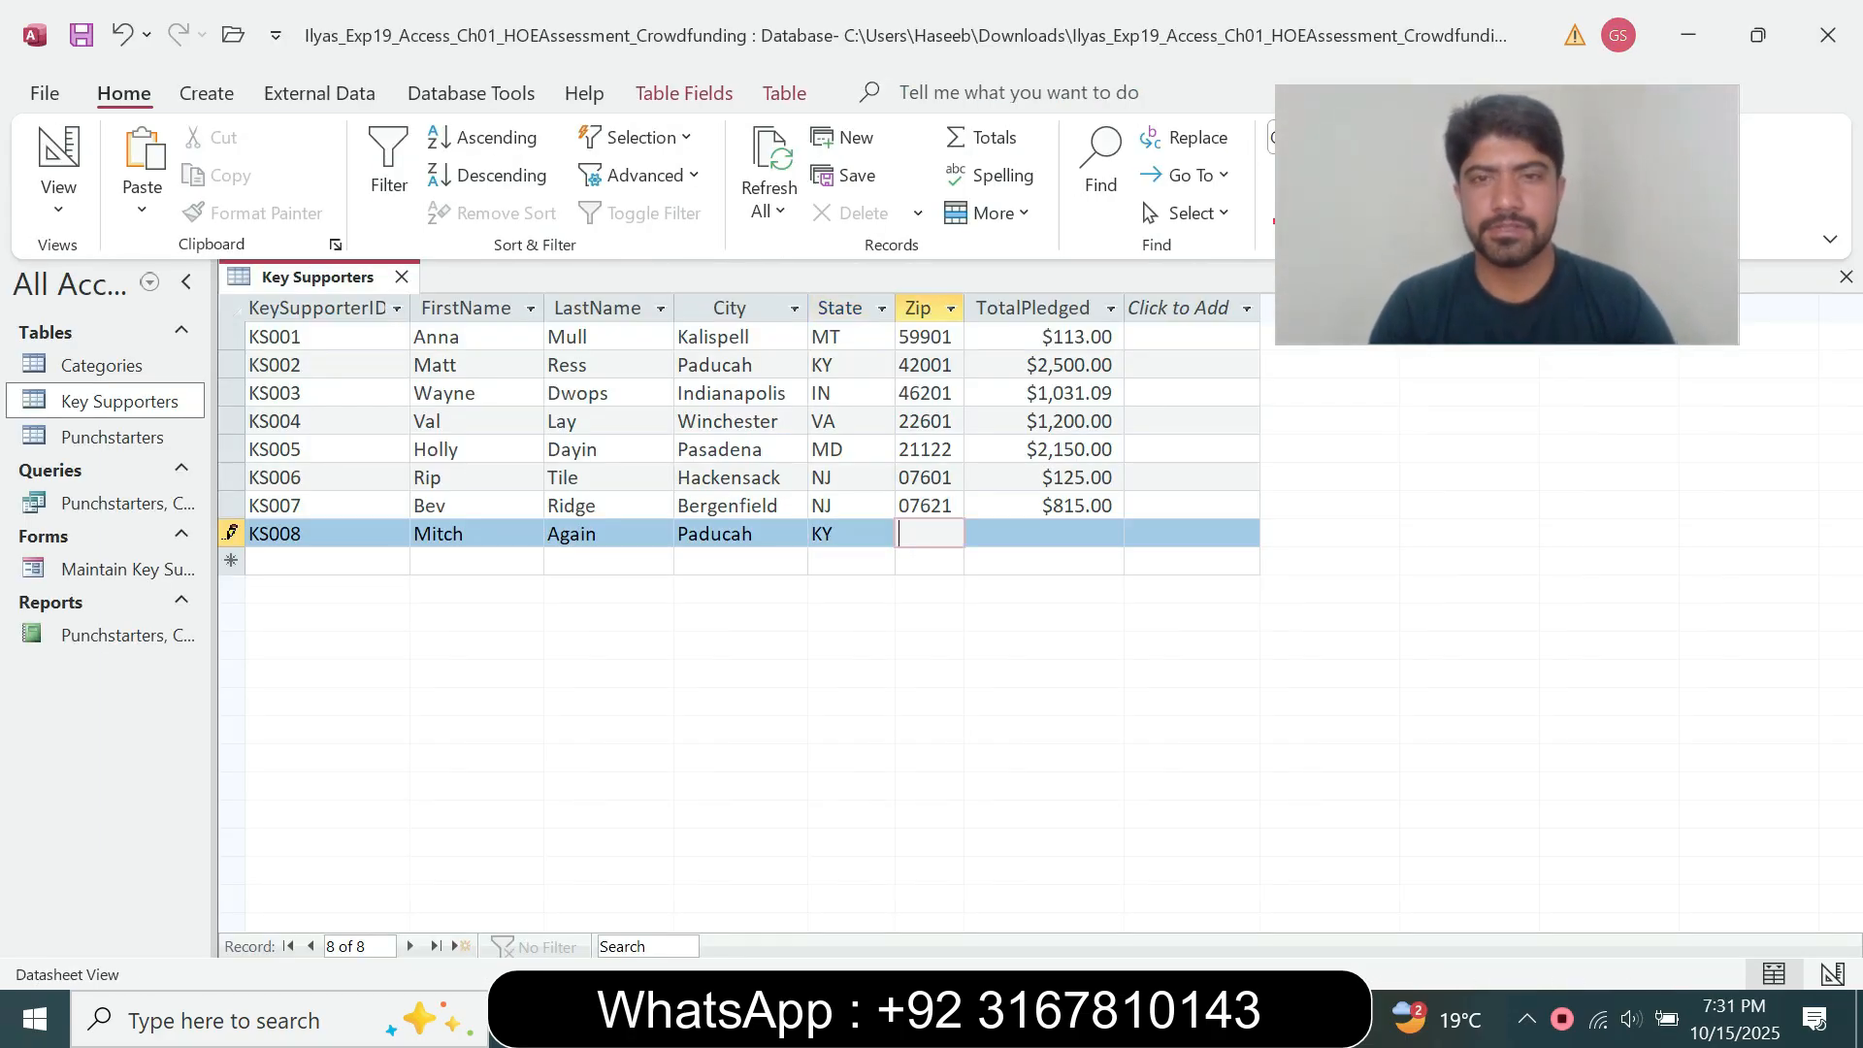
Copy the KS008 supporter's zip code from Word into the Zip field of the KS008 record in Access.
key(alt+Tab)
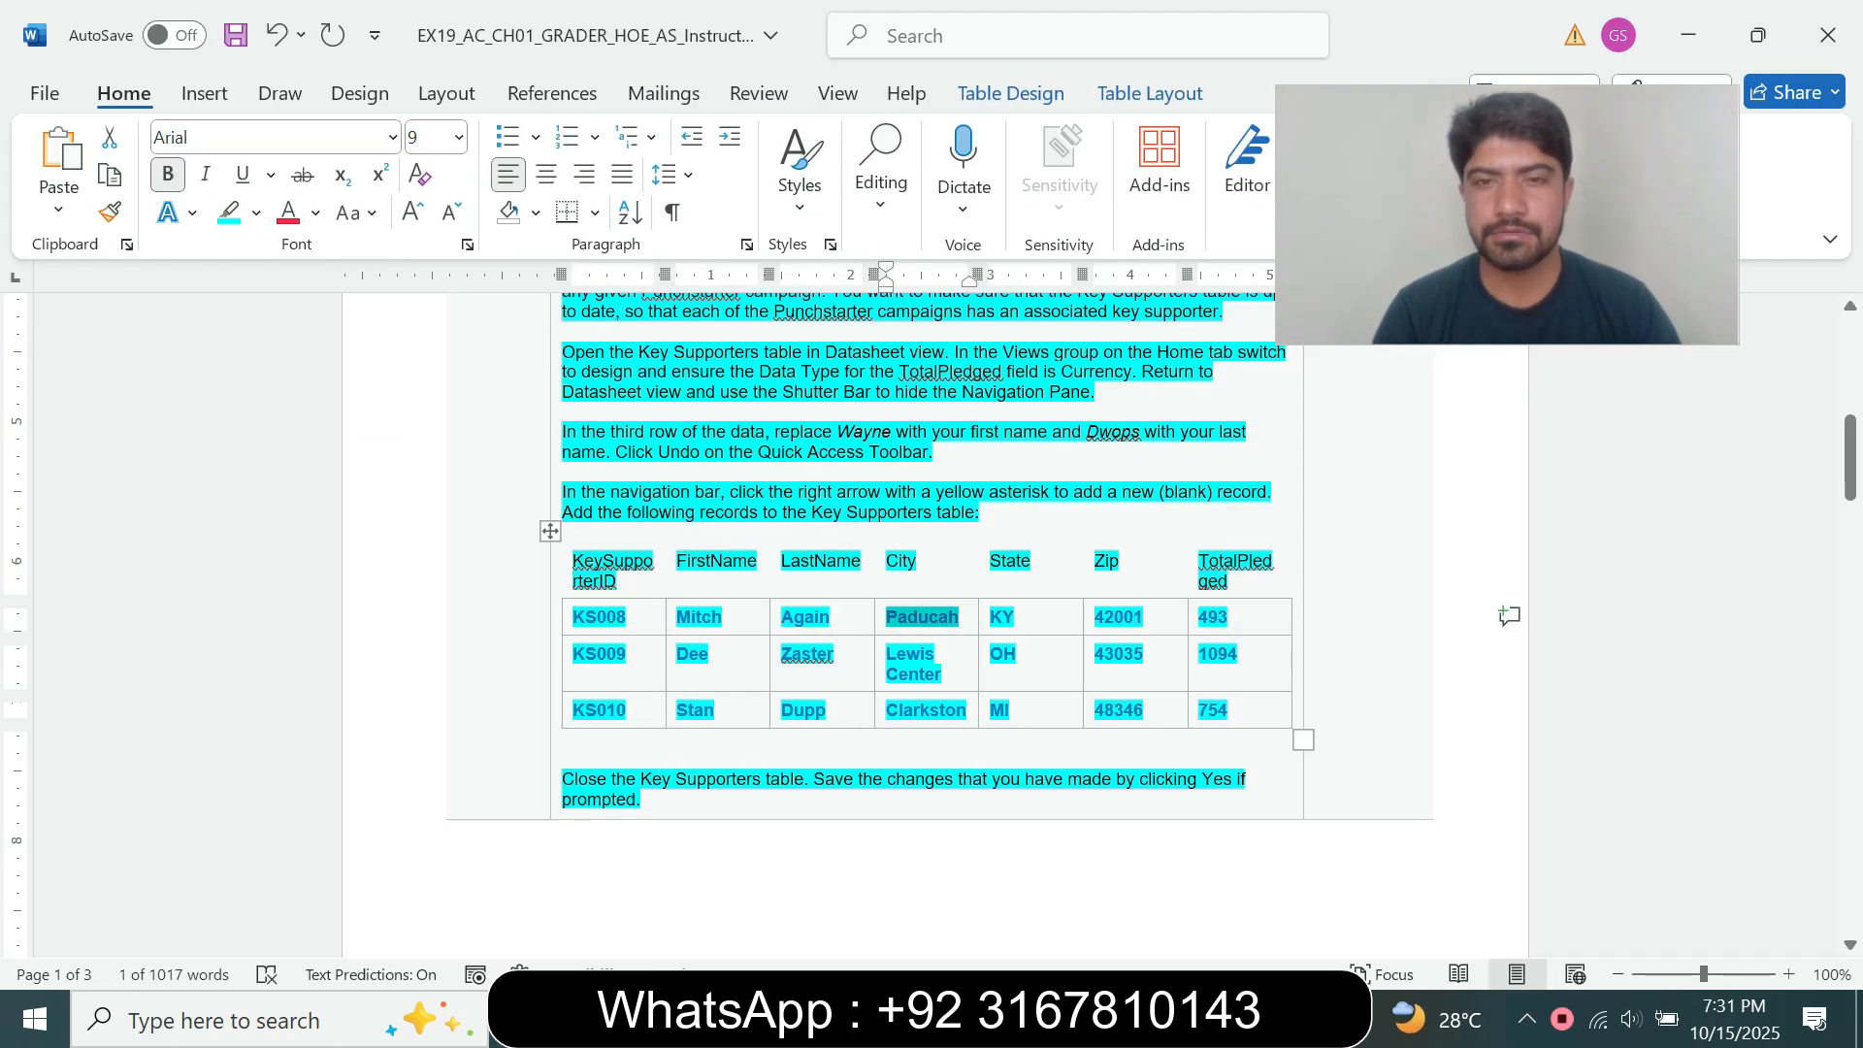
double_click(1119, 617)
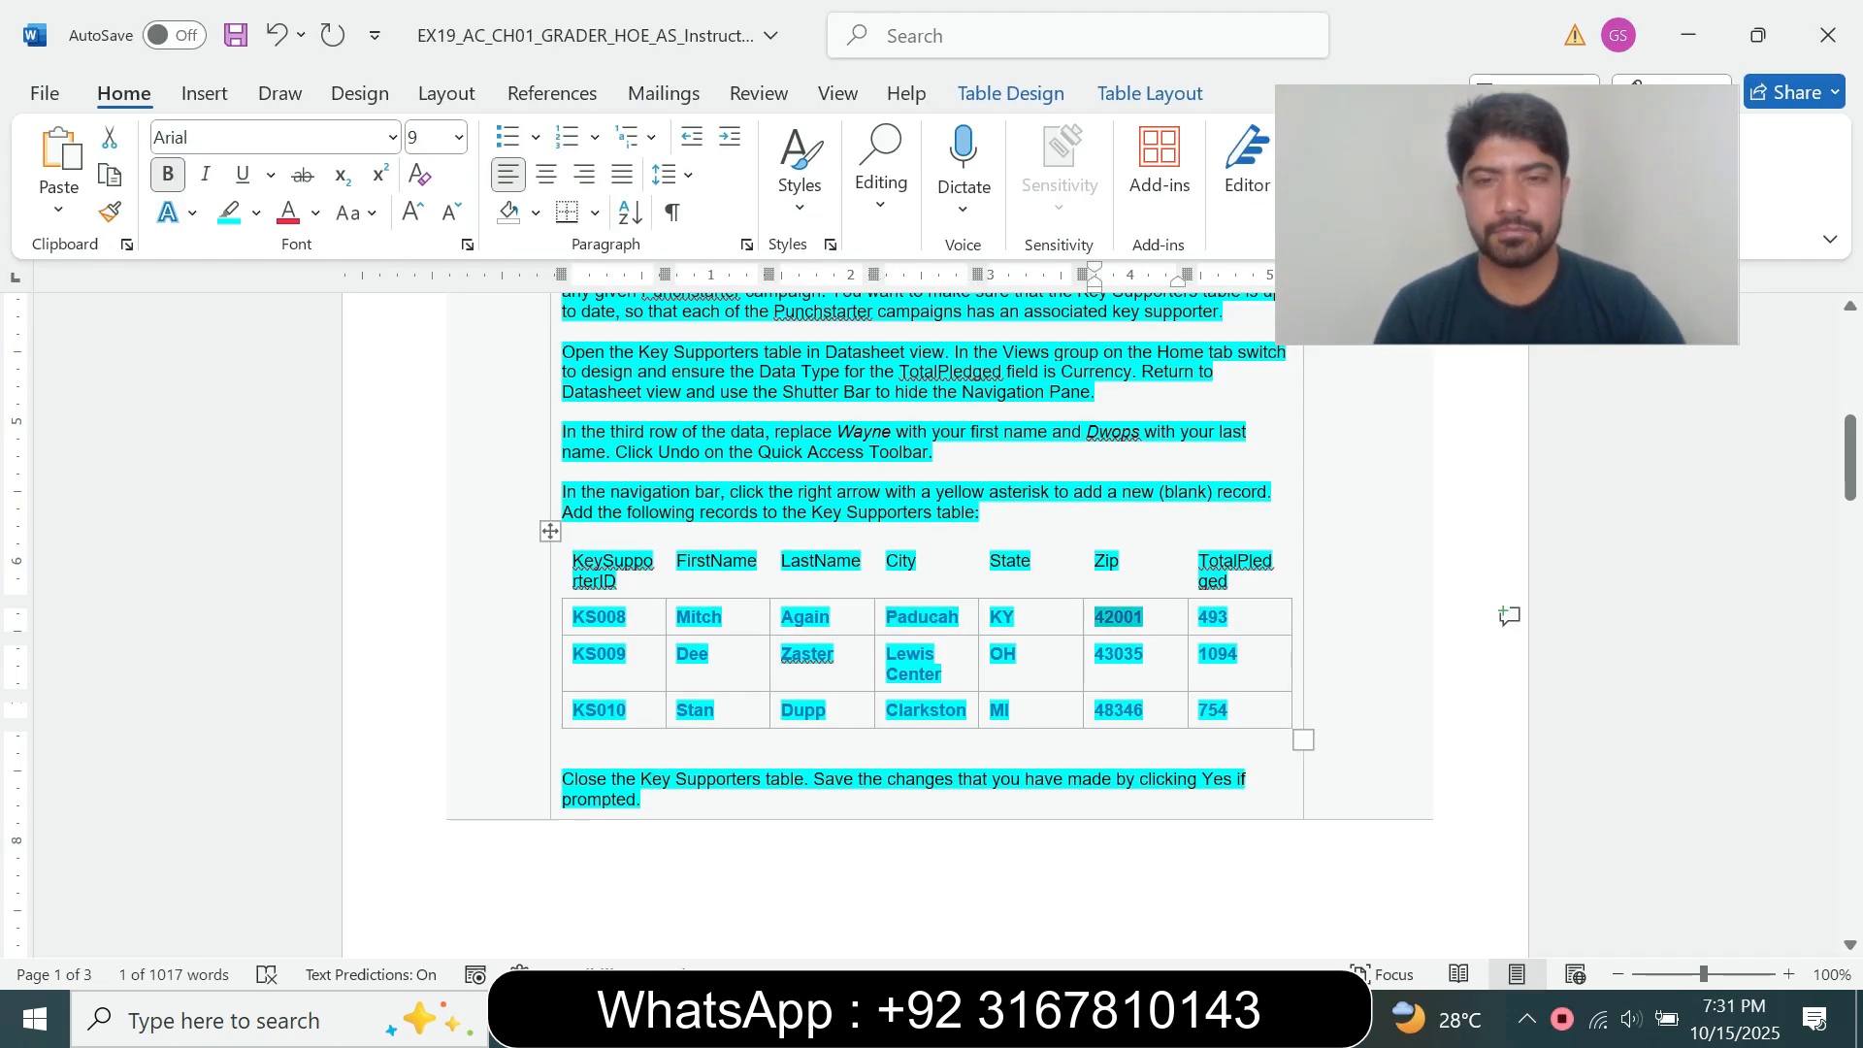
key(alt+Tab)
key(ctrl+v)
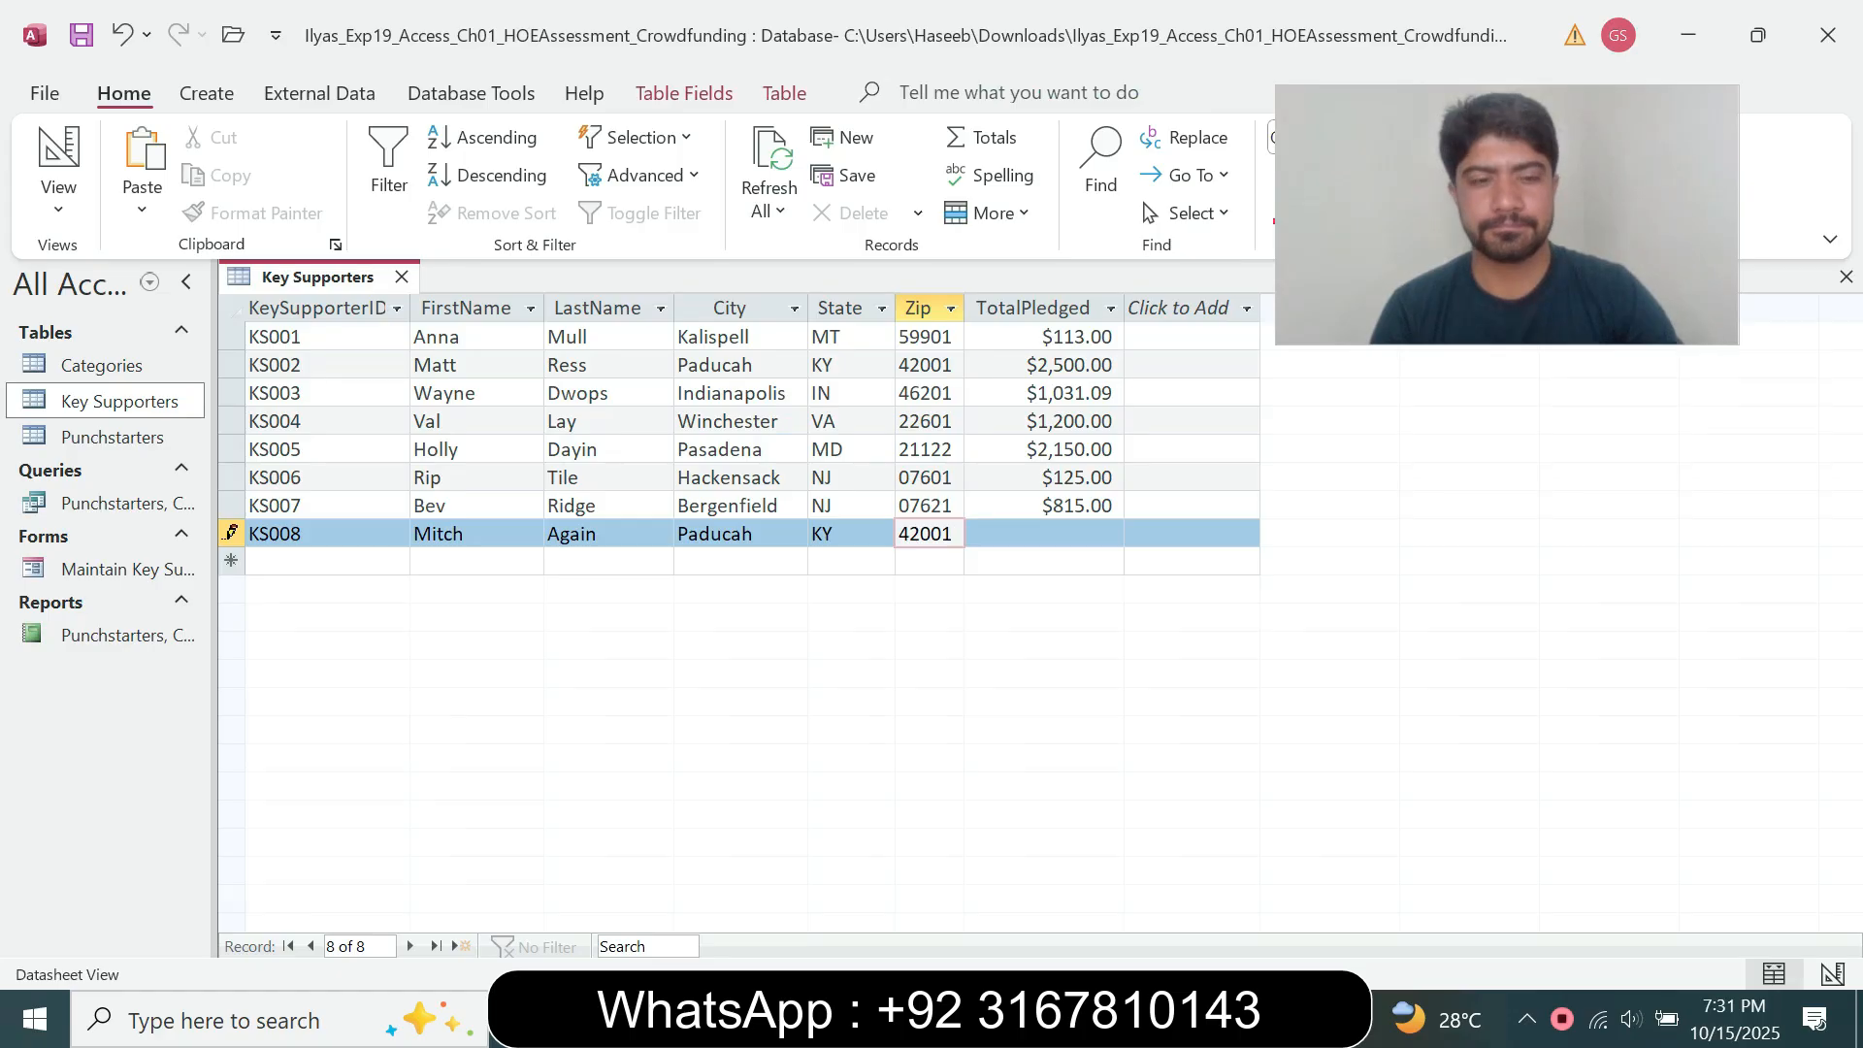
key(Tab)
Copy the pledged amount 493 from Word into the TotalPledged field and complete the KS008 record in Access.
key(alt+Tab)
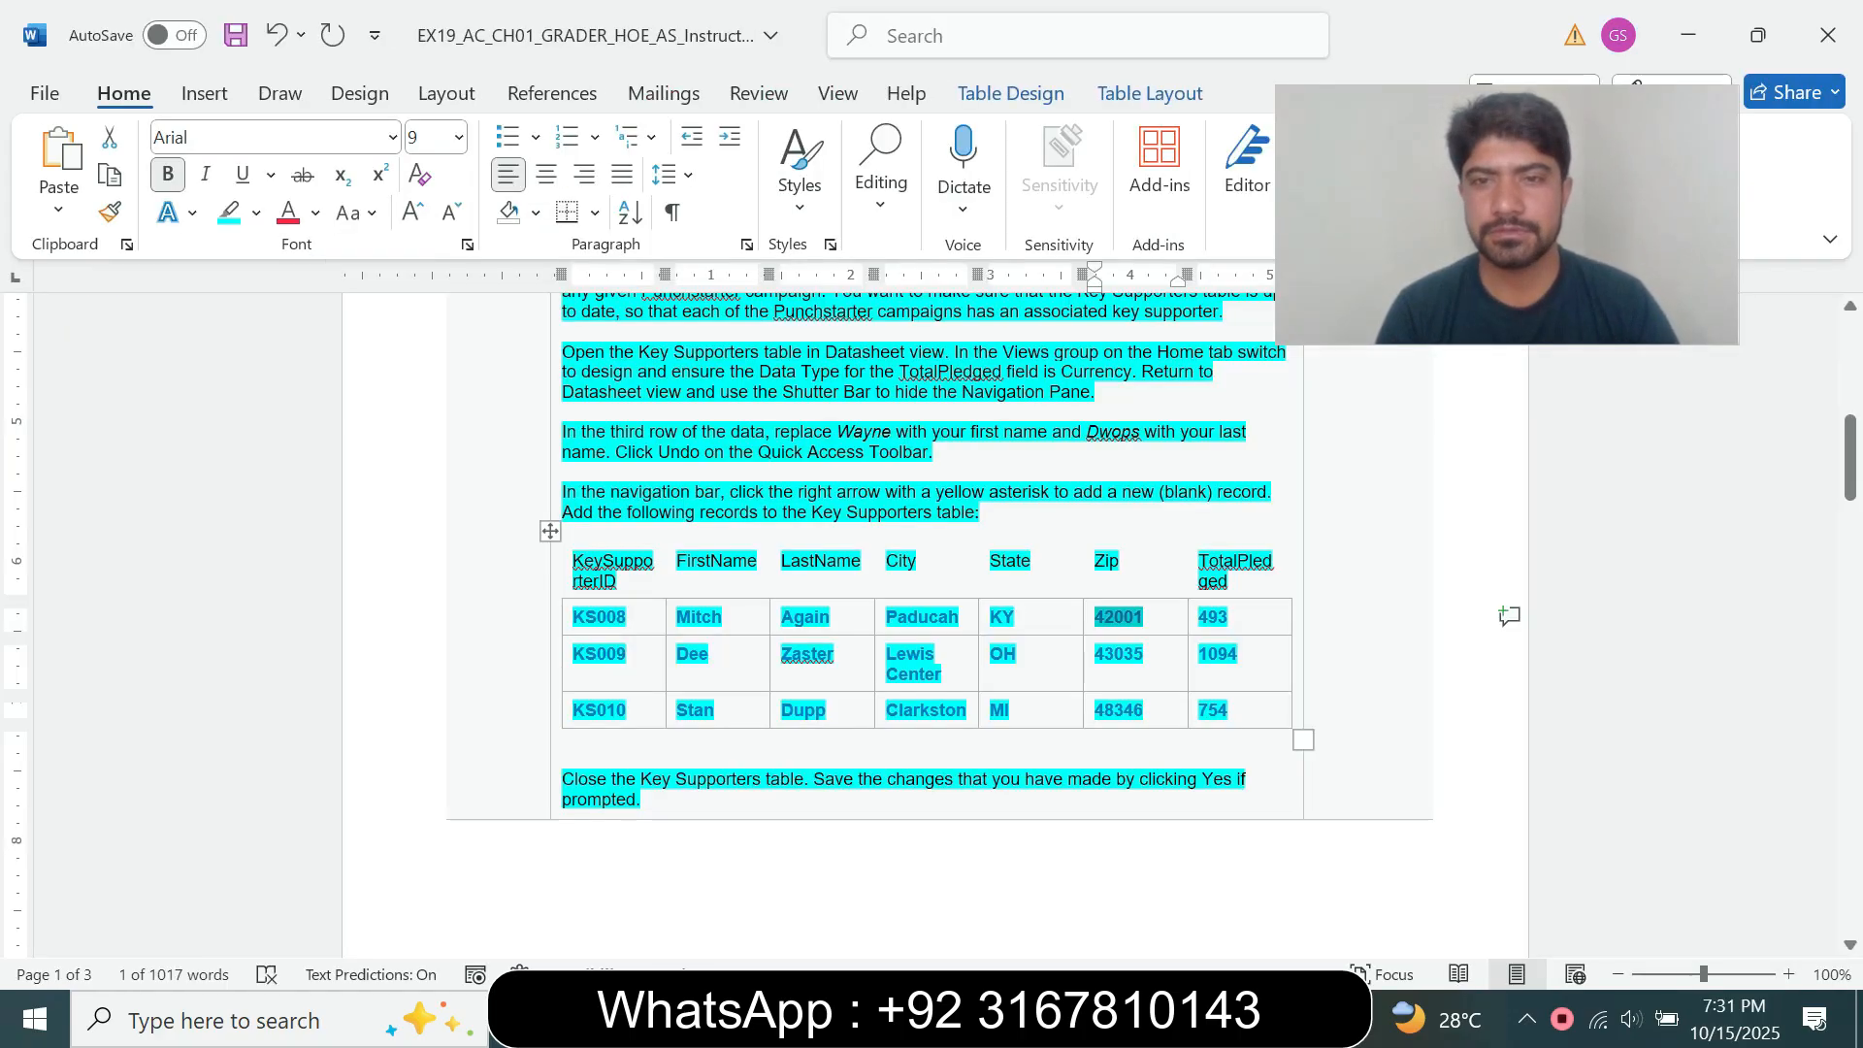
drag(1199, 617, 1229, 618)
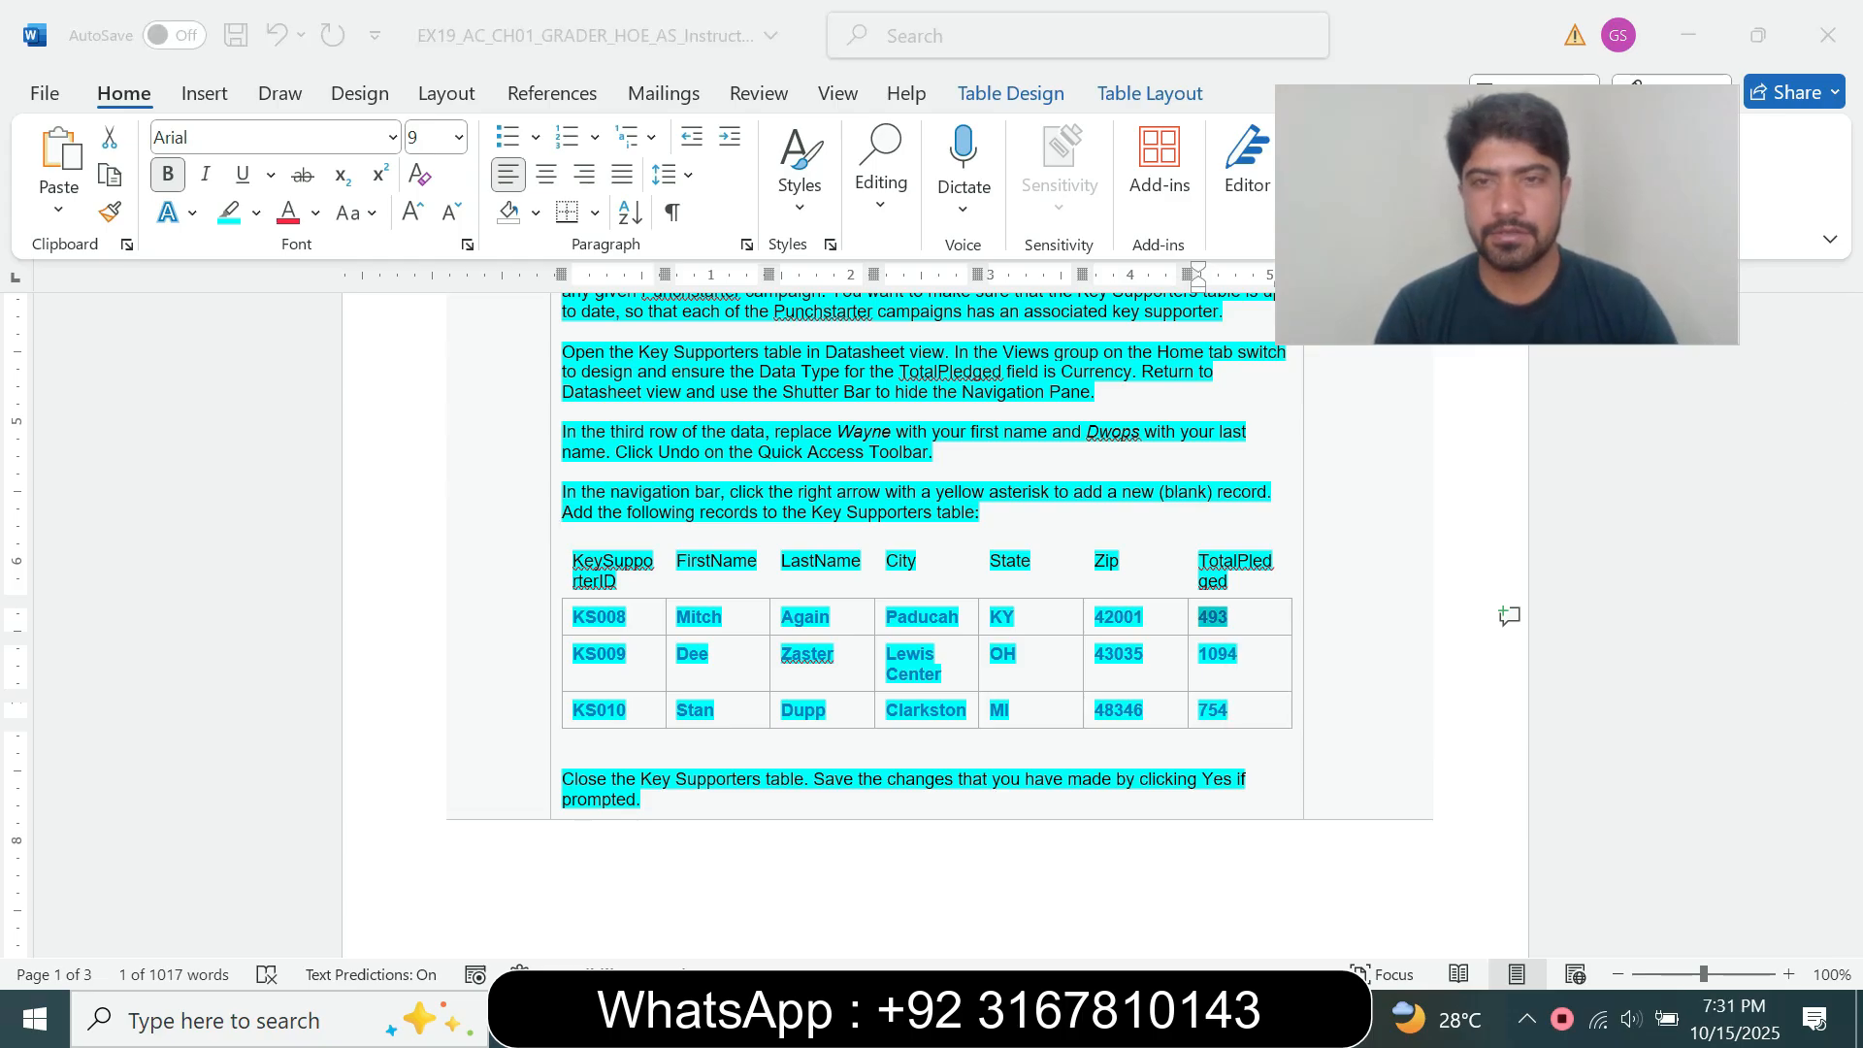
key(alt+Tab)
key(ctrl+v)
key(Return)
Copy KS009 from the Word record list into the KeySupporterID field of the next blank record in Access.
key(alt+Tab)
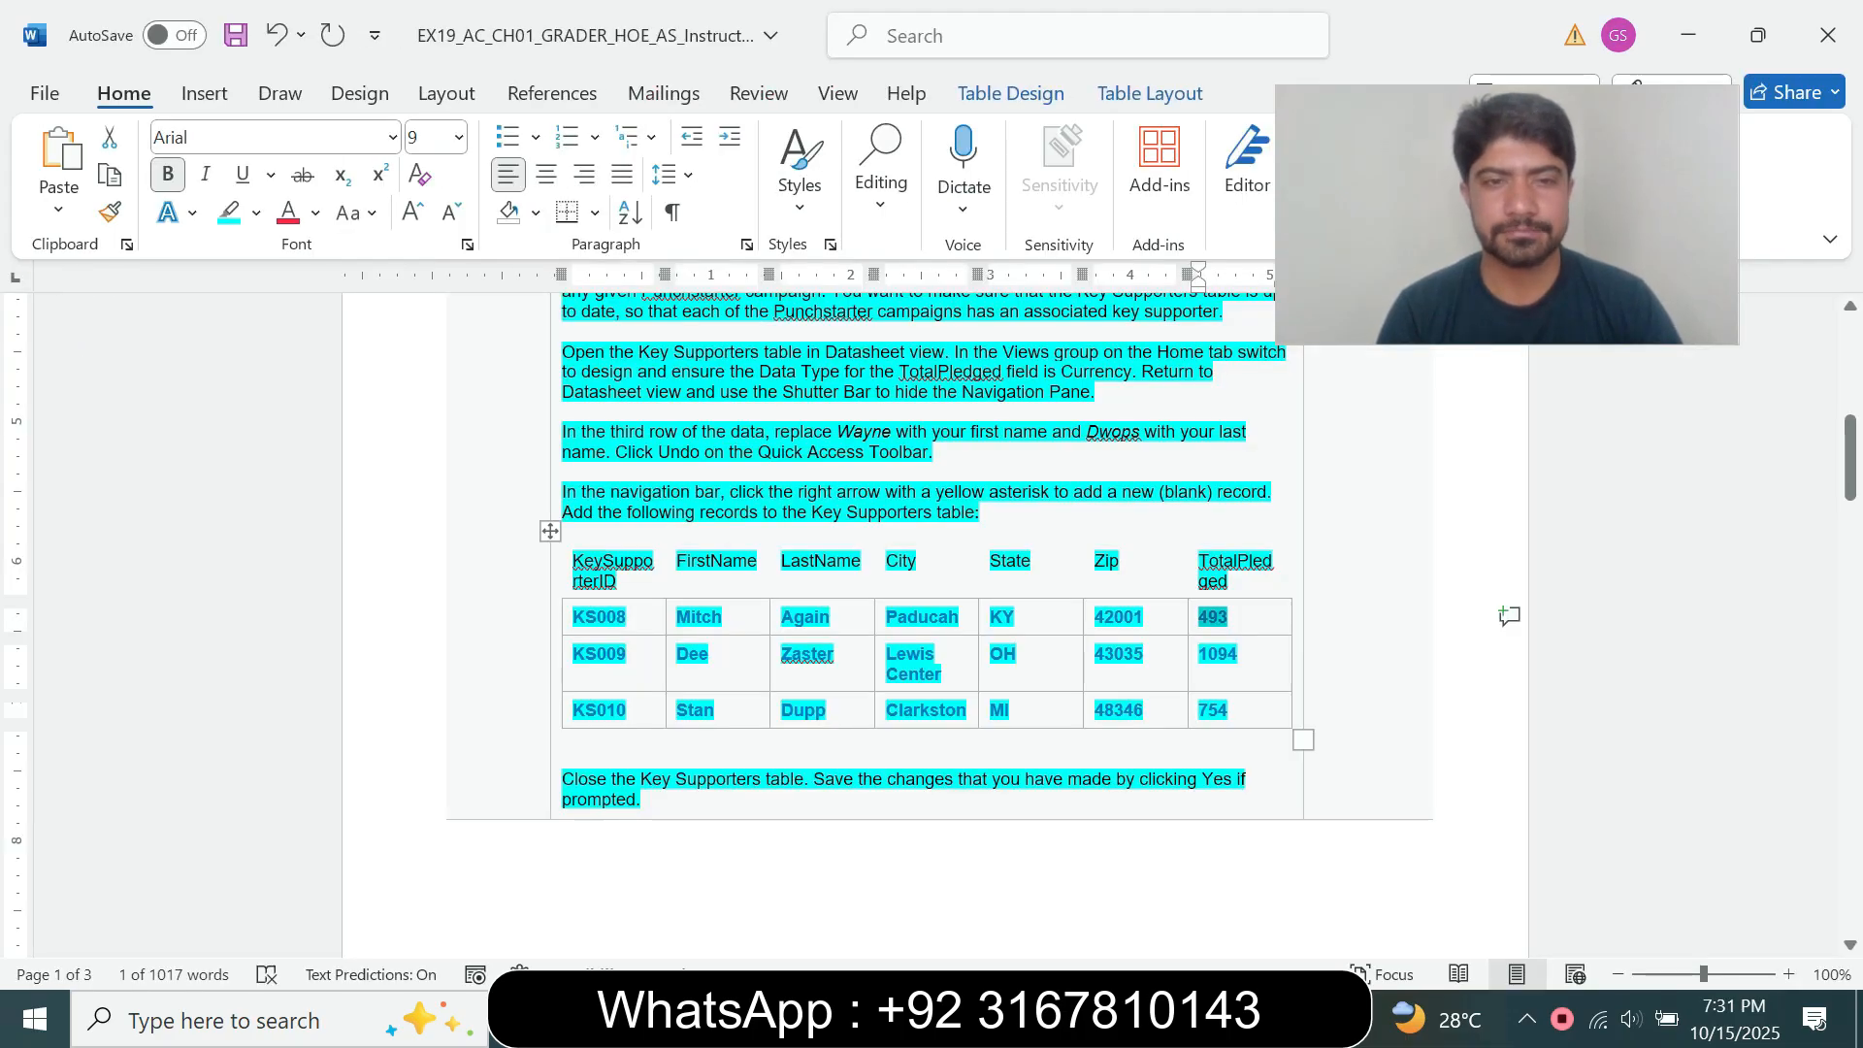
key(Tab)
key(ctrl+c)
key(alt+Tab)
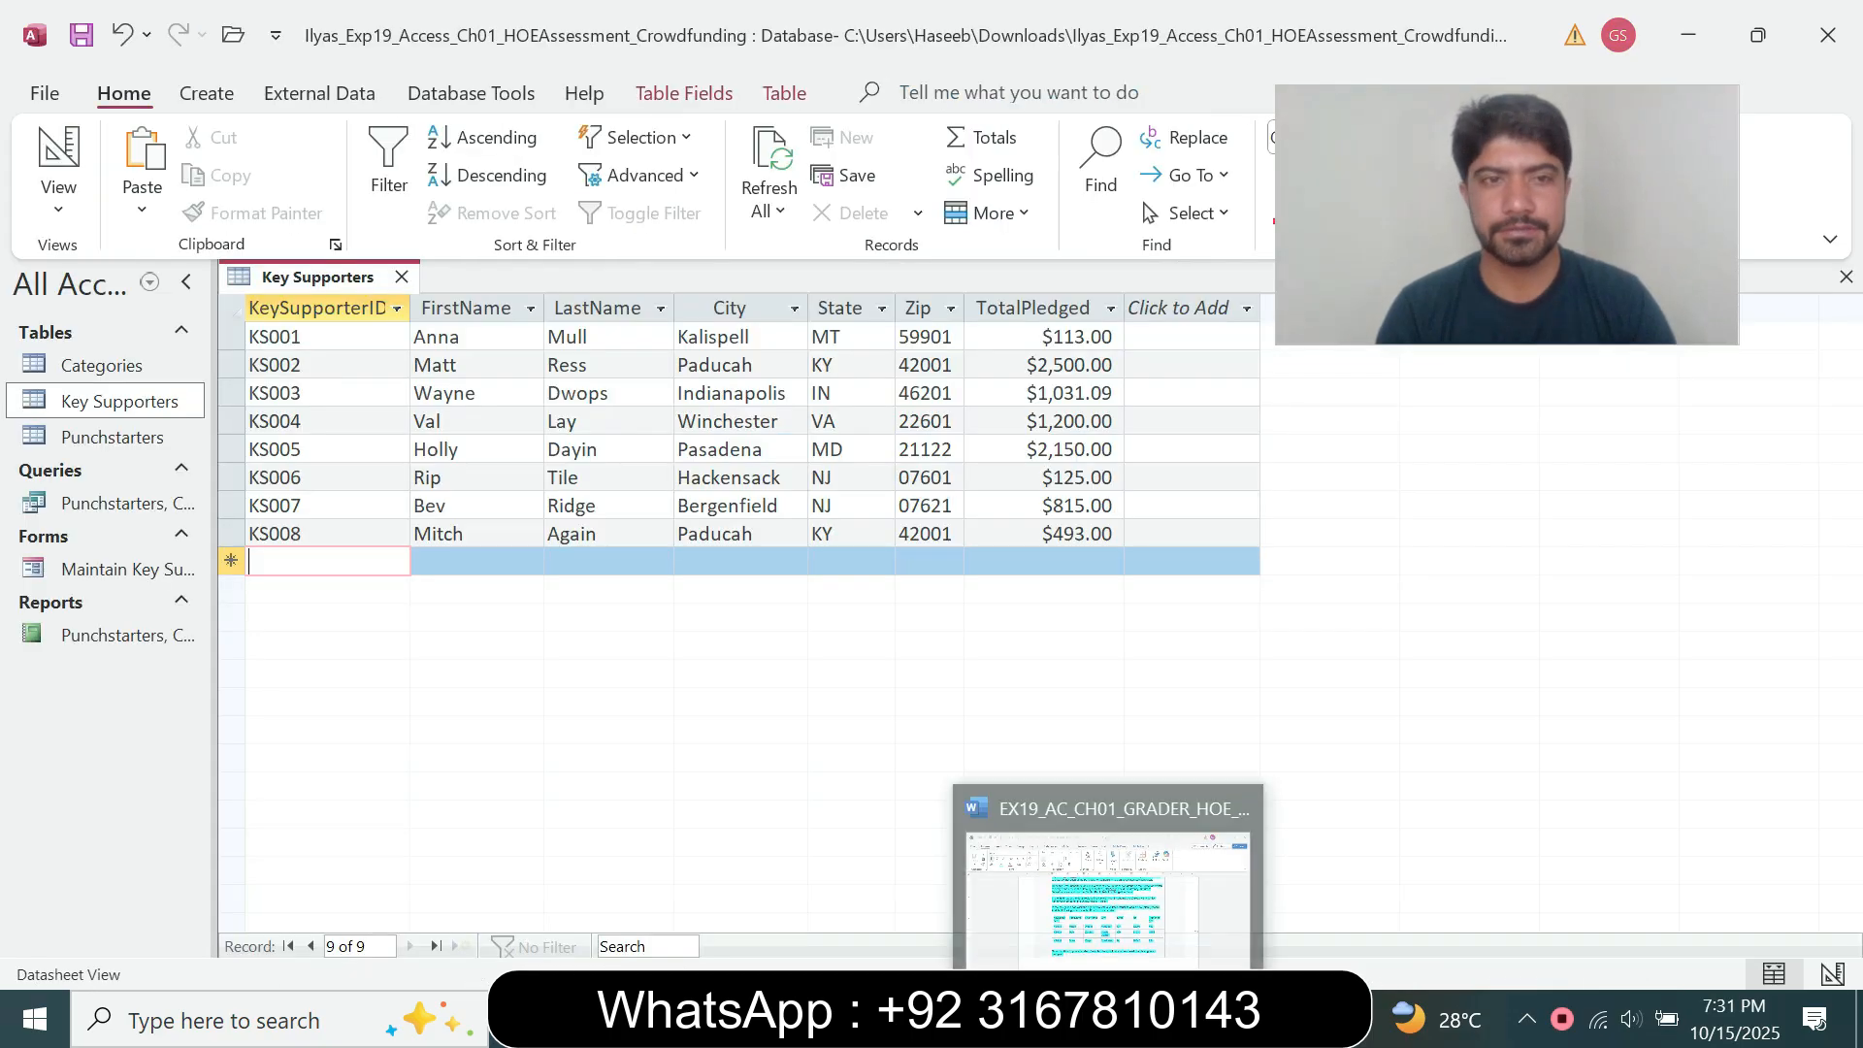
key(ctrl+v)
key(Tab)
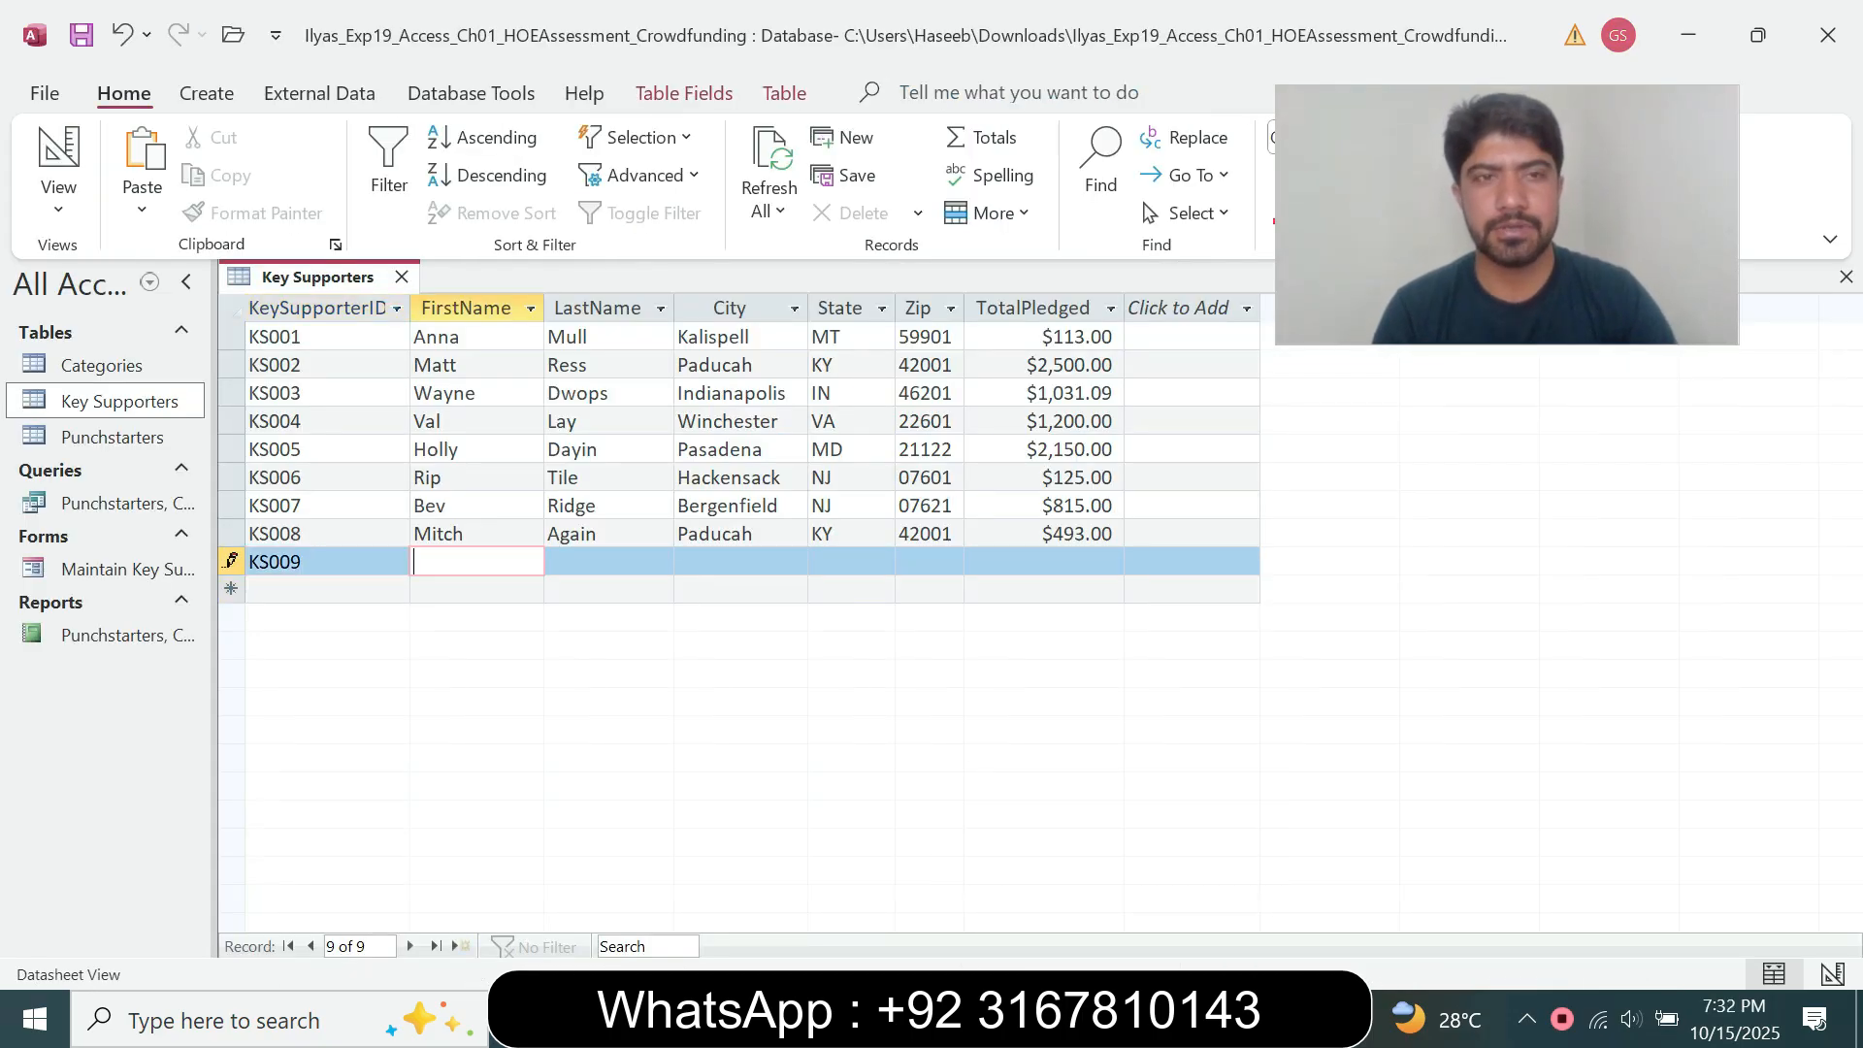
Copy the KS009 supporter's first name from Word into the FirstName field of the KS009 record in Access.
key(alt+Tab)
click(672, 655)
click(677, 655)
drag(677, 655, 709, 655)
key(ctrl+c)
key(alt+Tab)
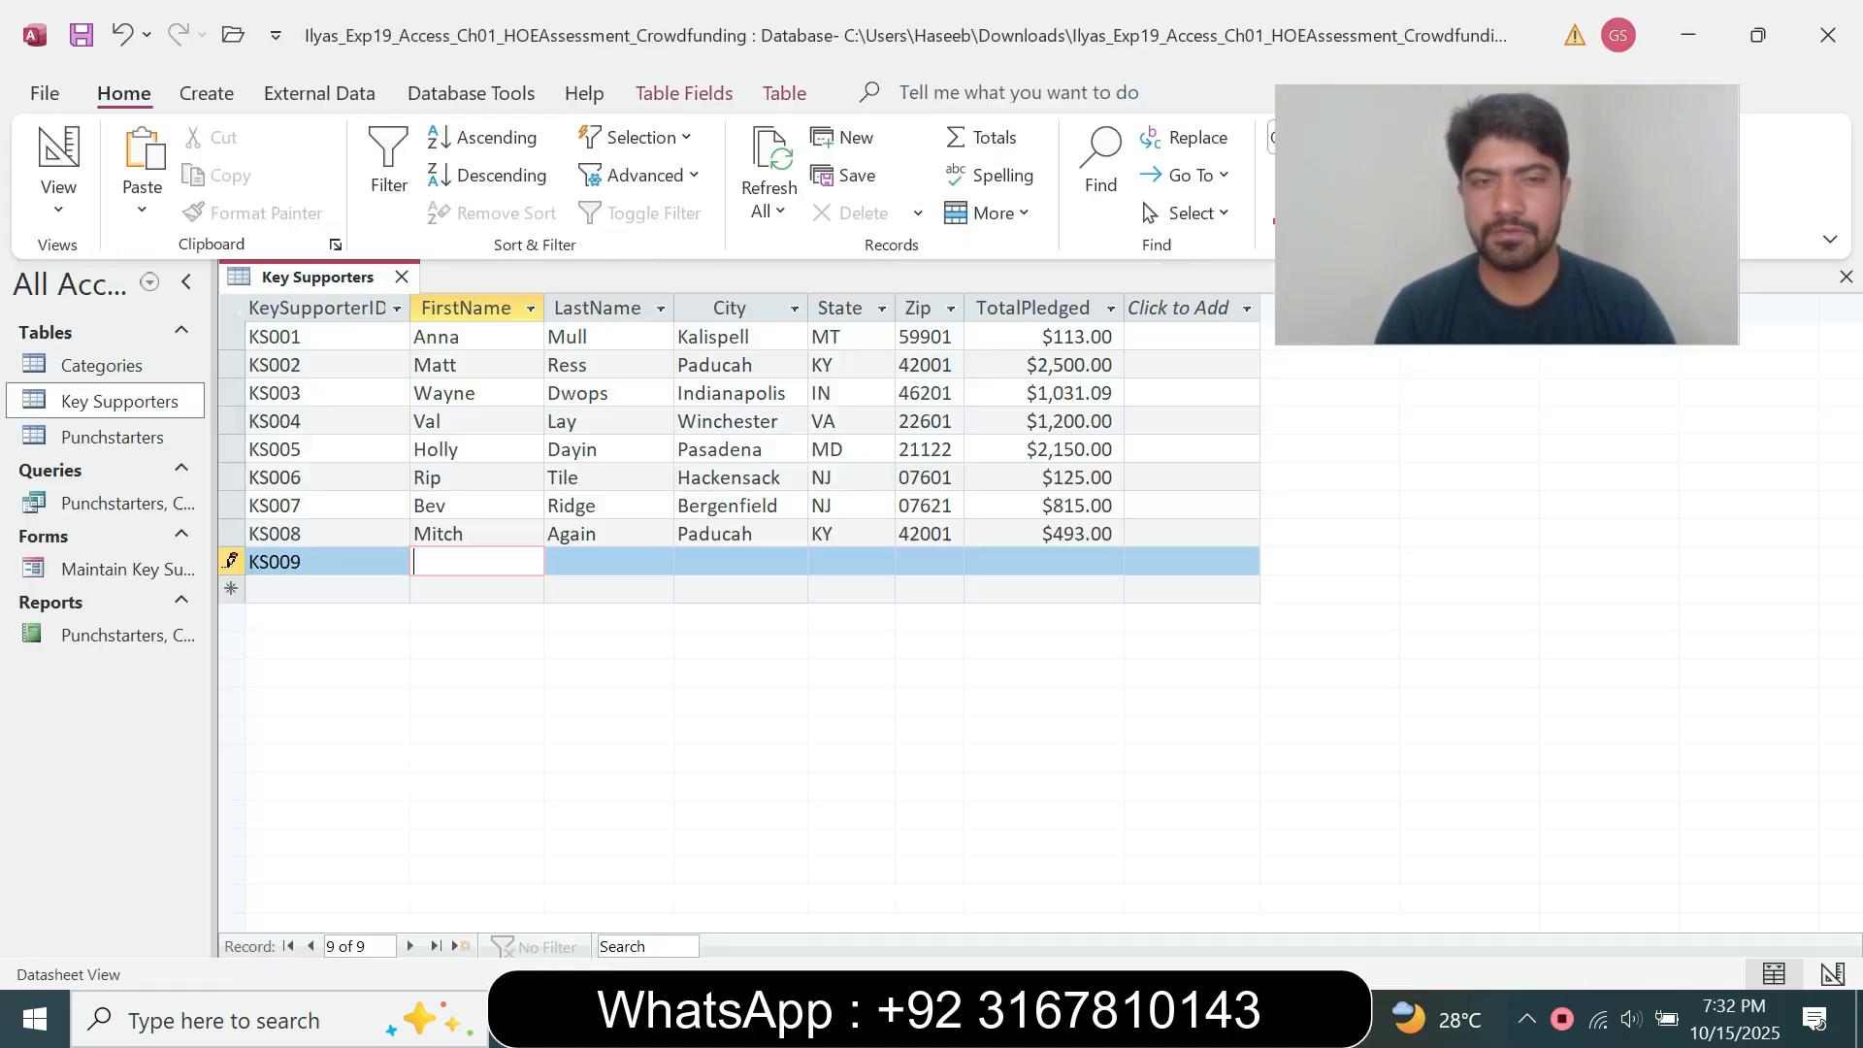
key(ctrl+v)
key(Tab)
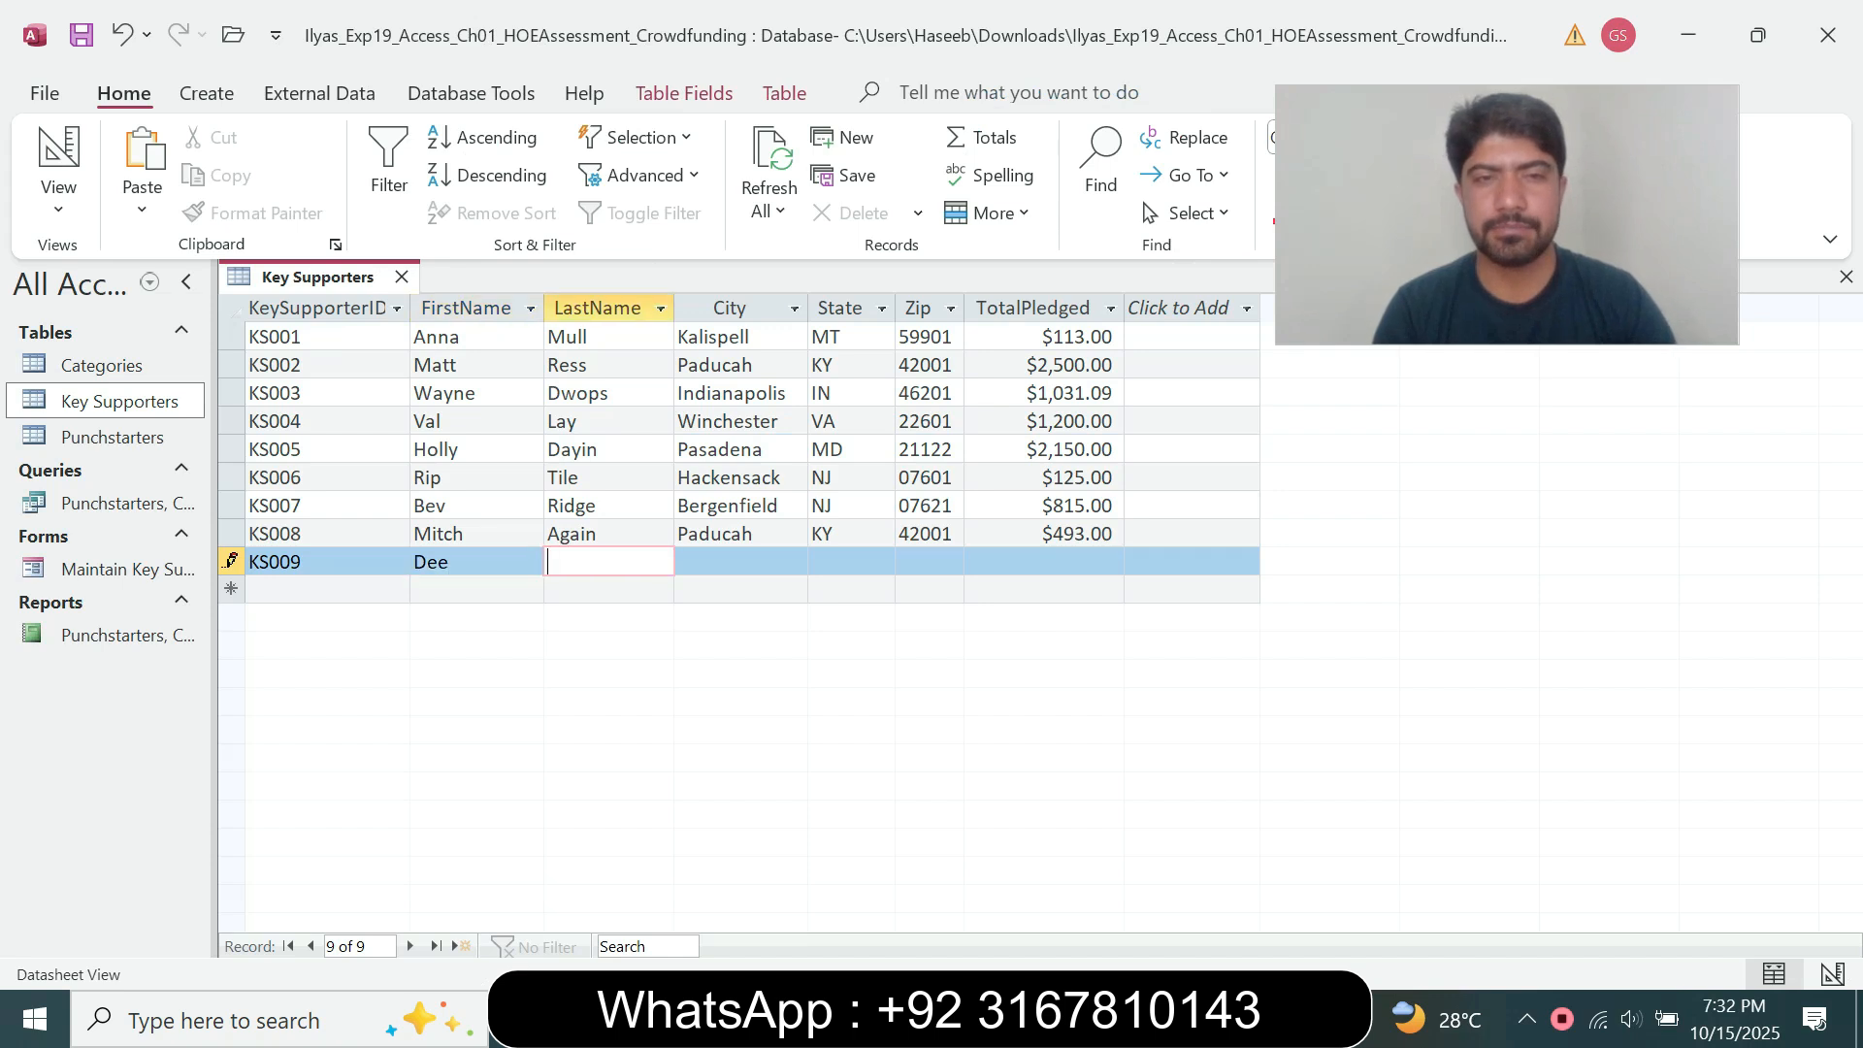
Copy the KS009 supporter's last name from Word into the LastName field of the KS009 record in Access.
key(alt+Tab)
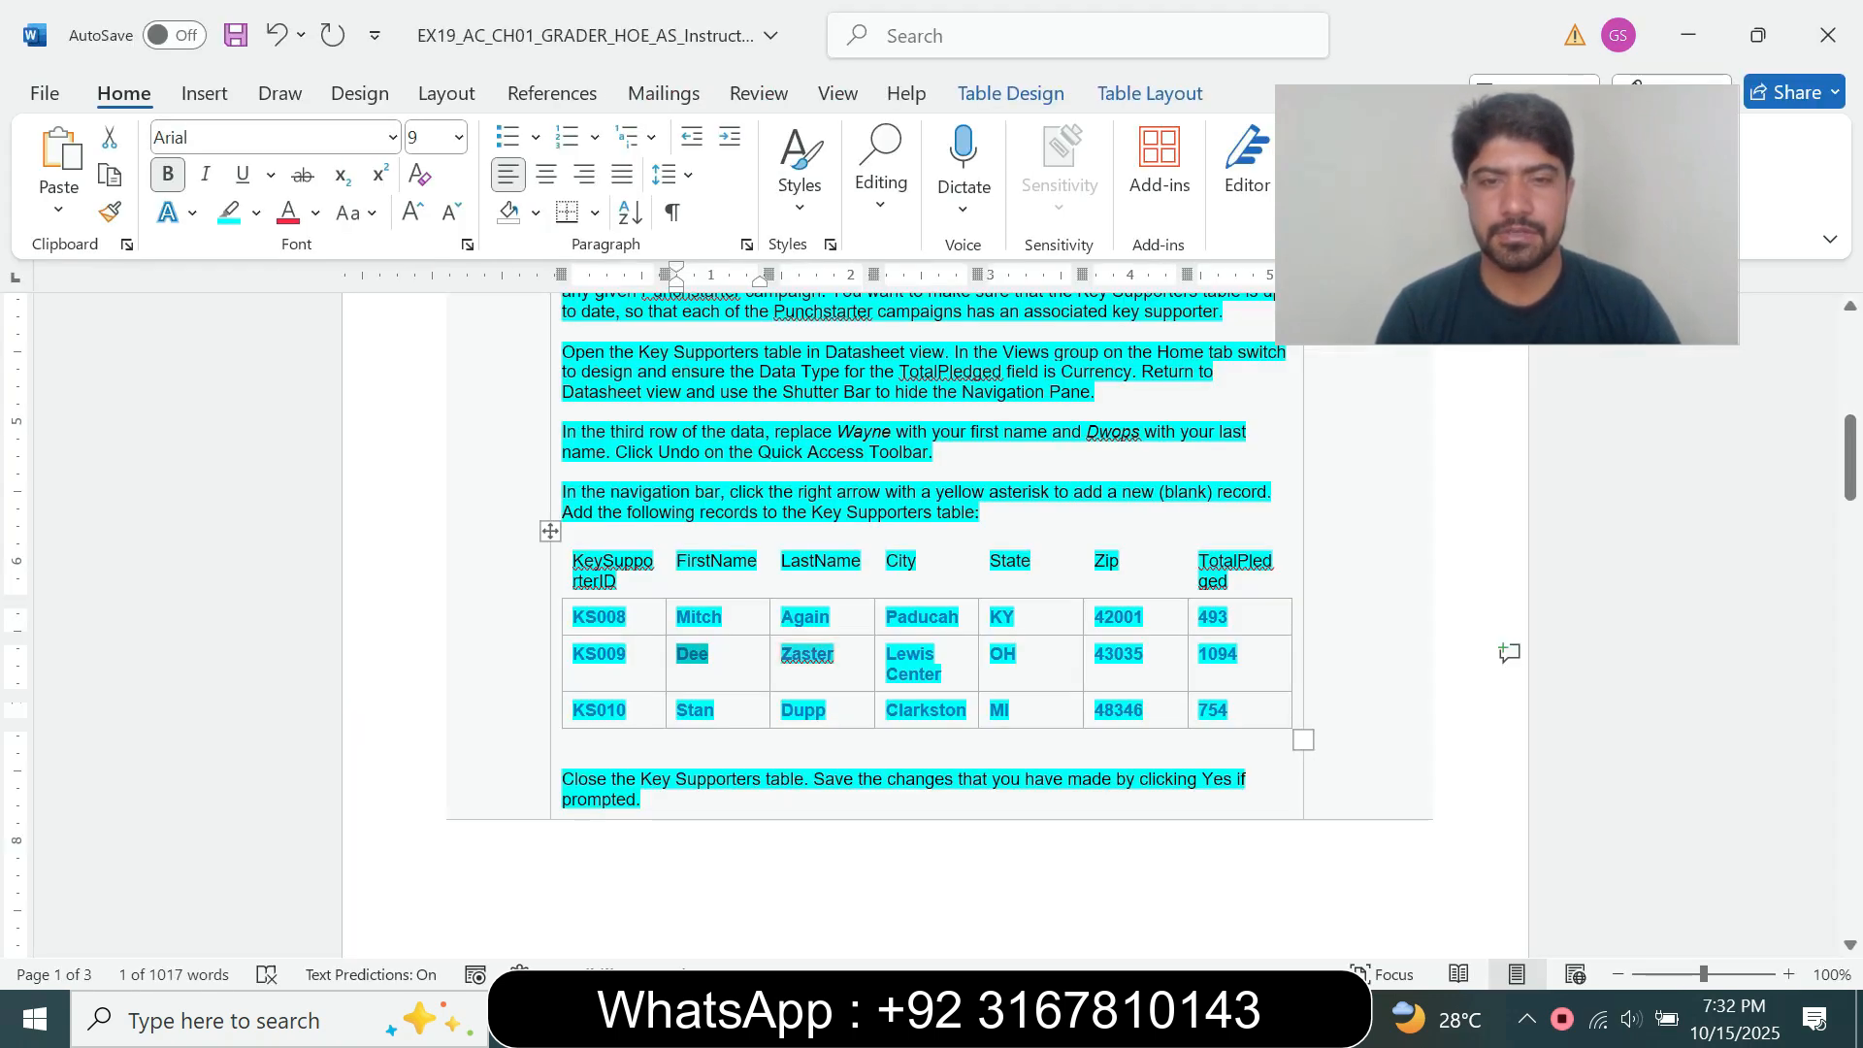
drag(782, 654, 834, 654)
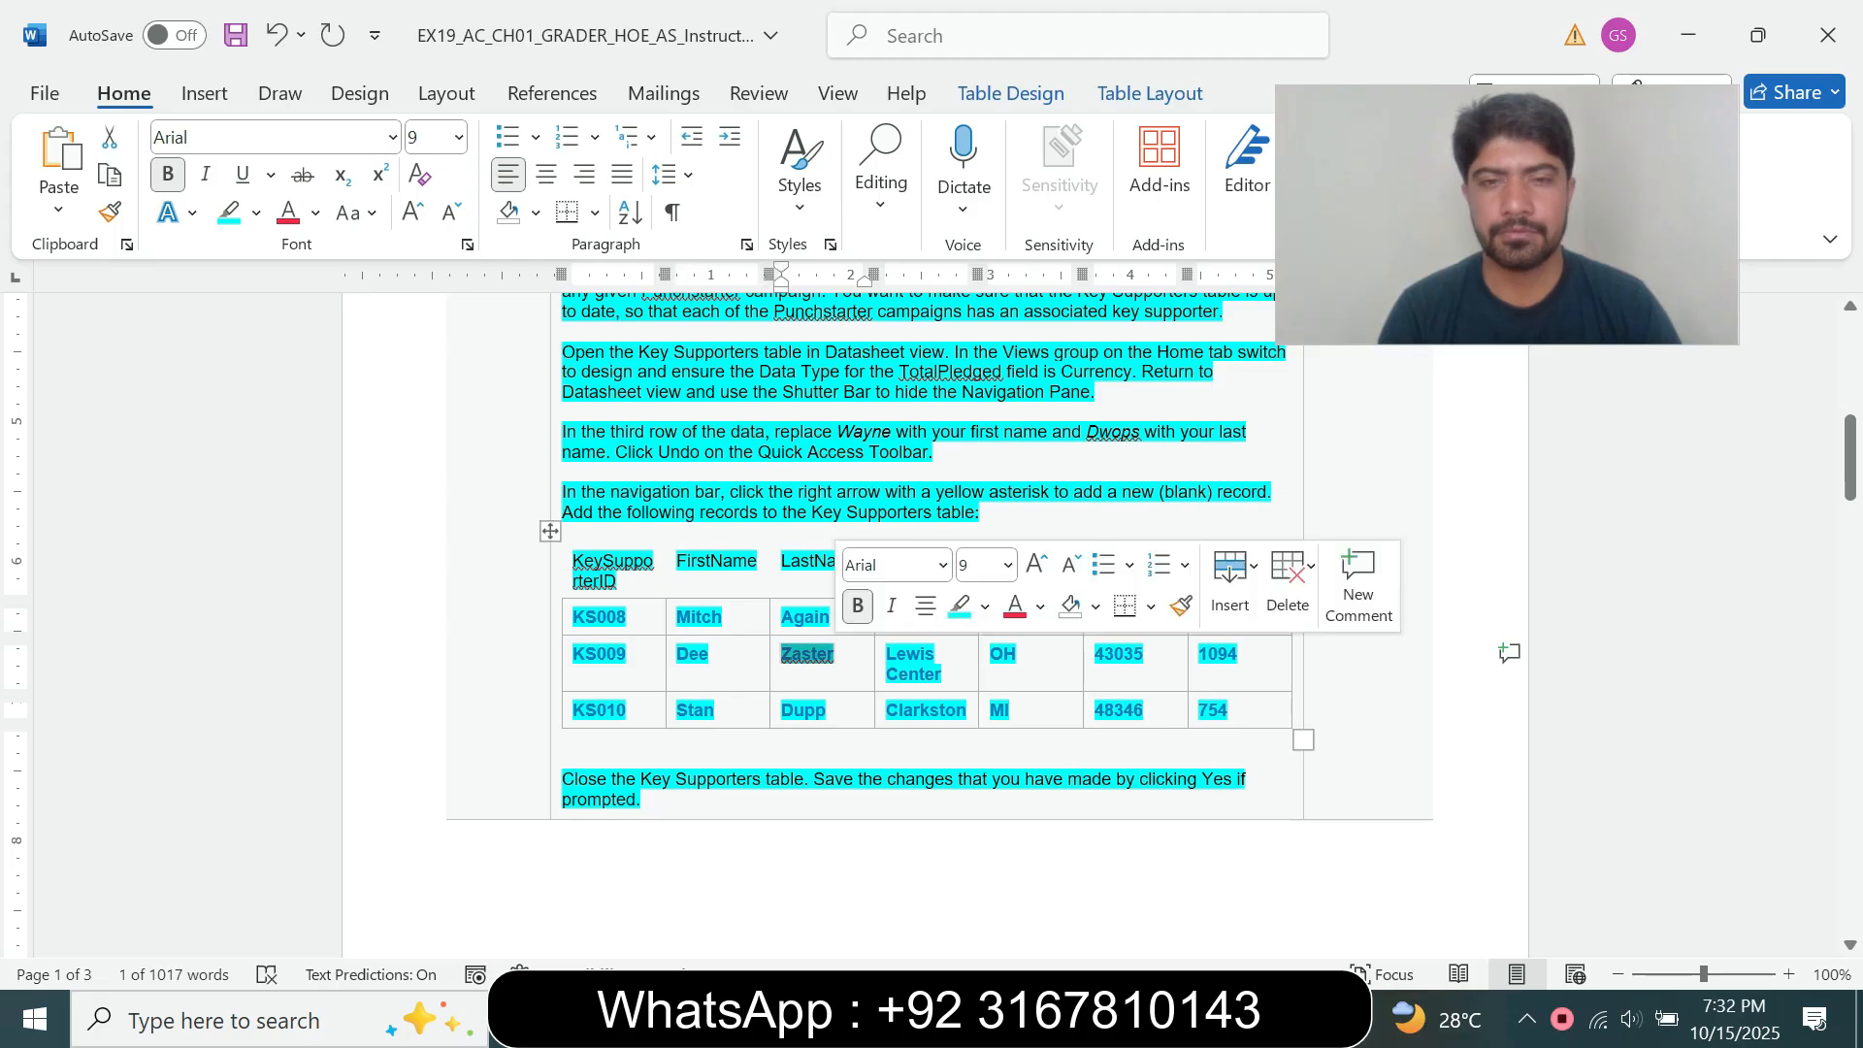
key(ctrl+c)
key(alt+Tab)
key(ctrl+v)
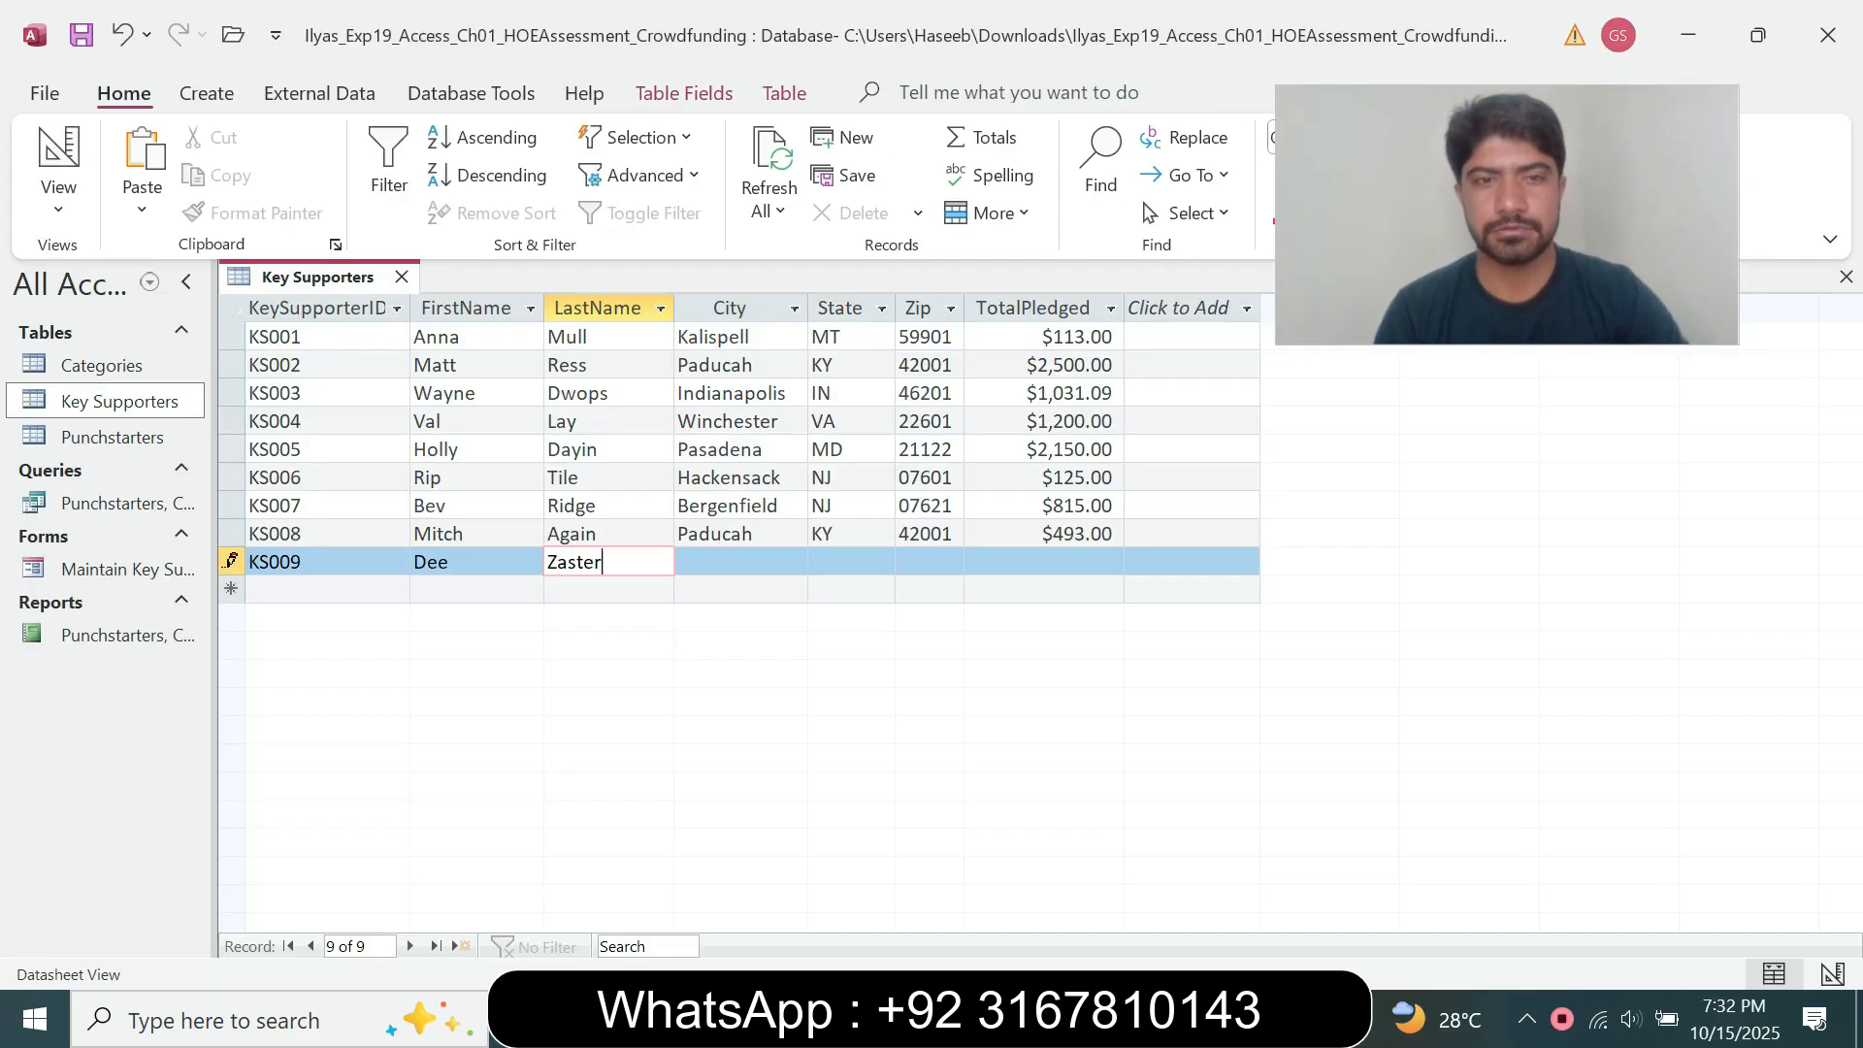
key(Tab)
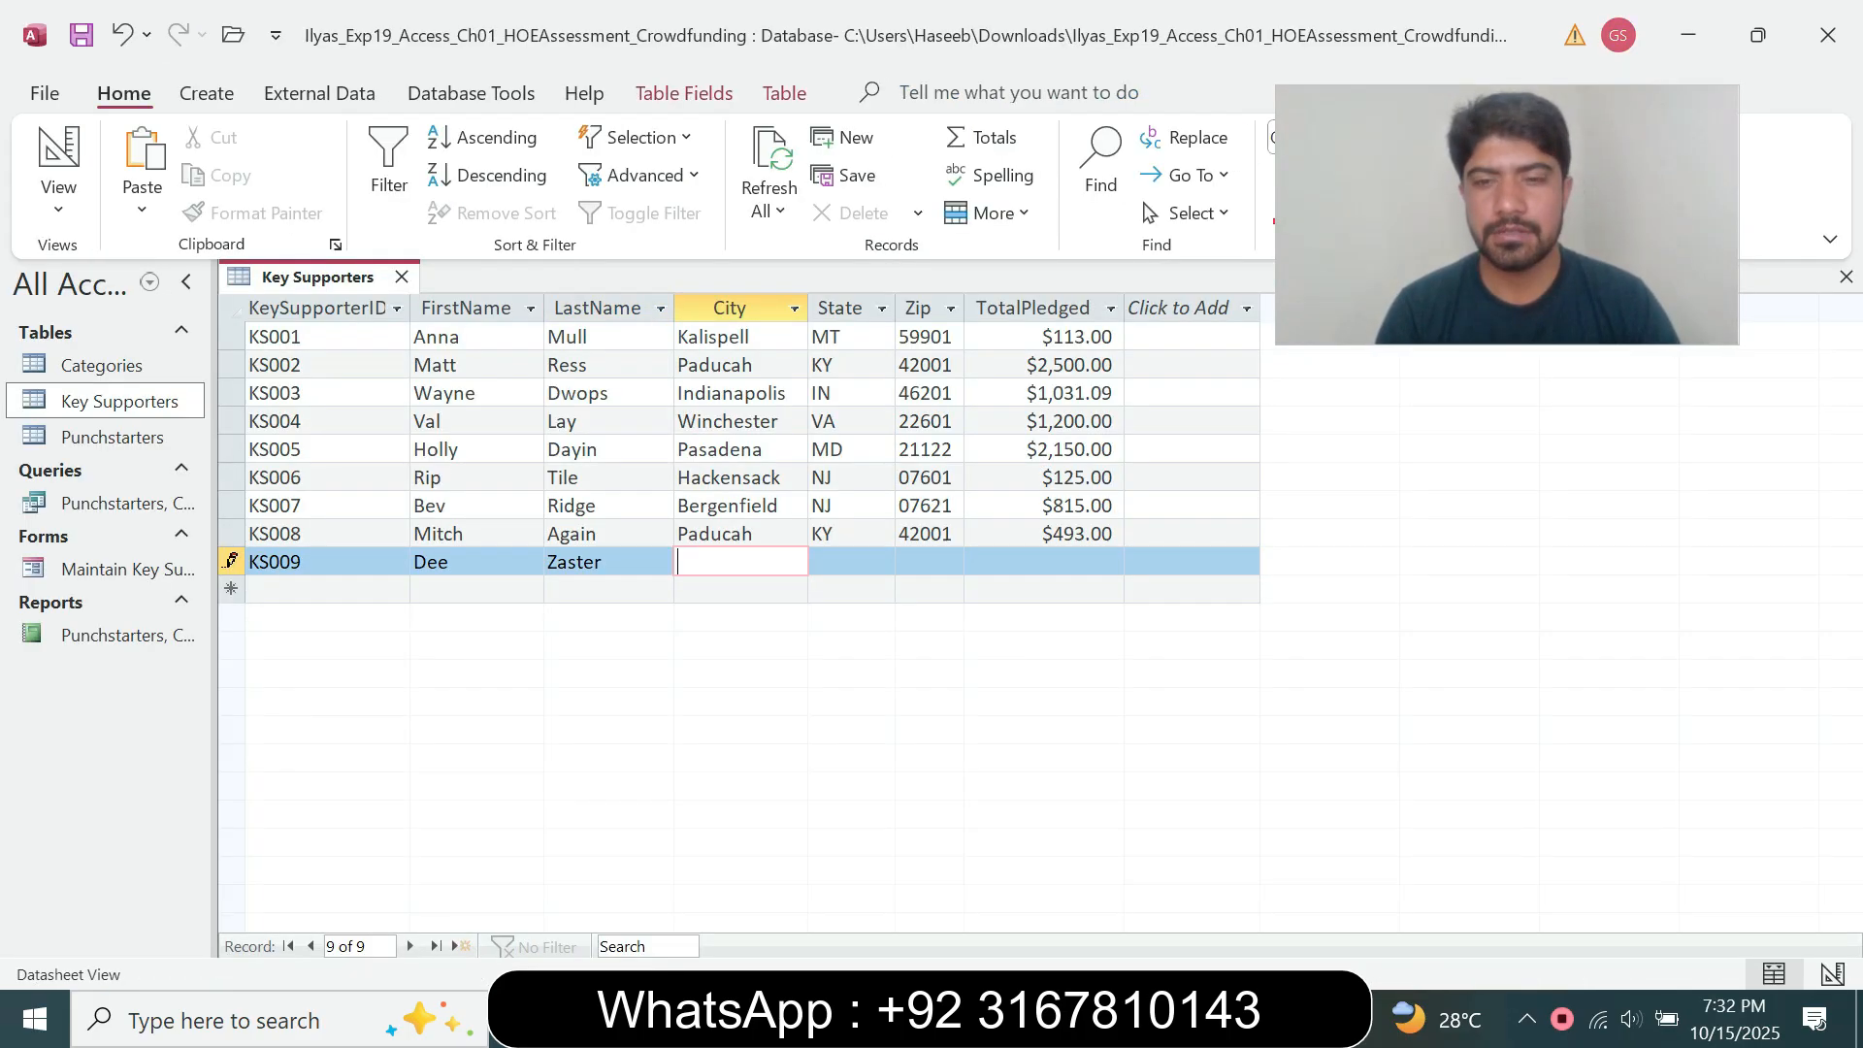
Copy the KS009 supporter's city from the Word record list into the City field of the KS009 record in Access.
key(alt+Tab)
key(Tab)
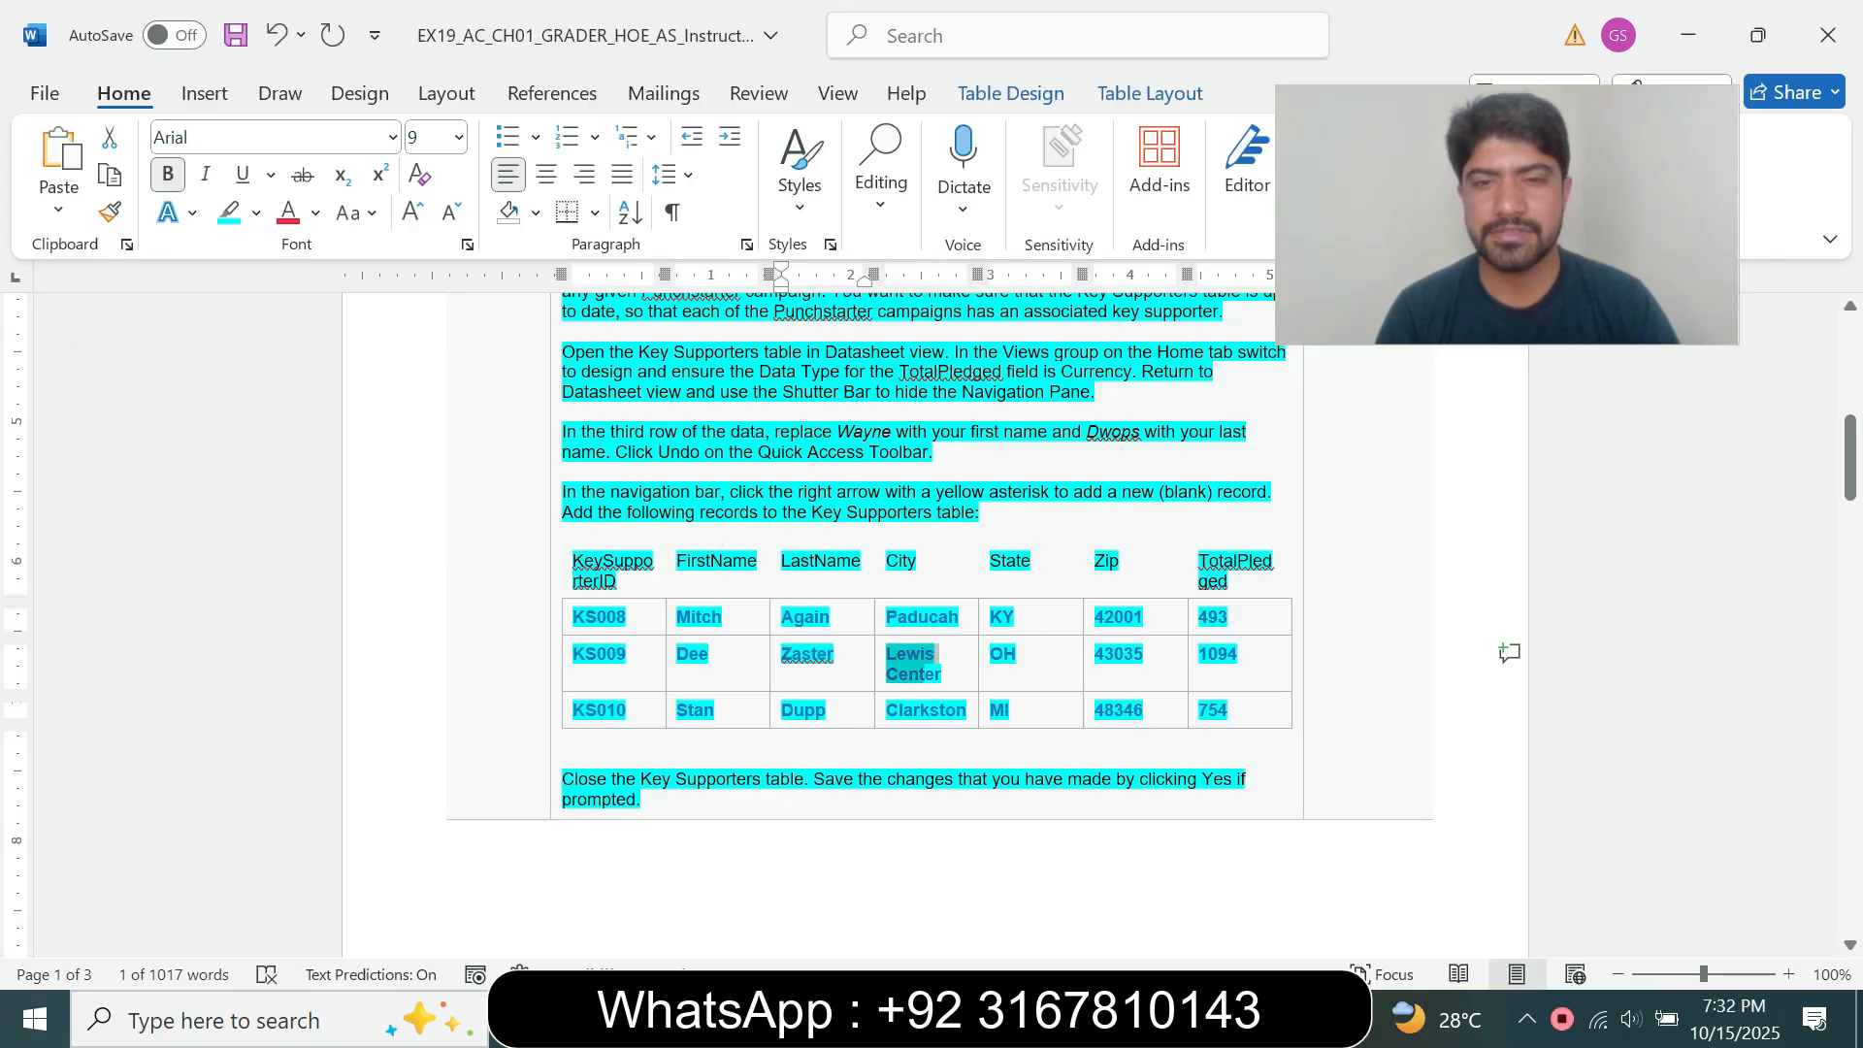
key(alt+Tab)
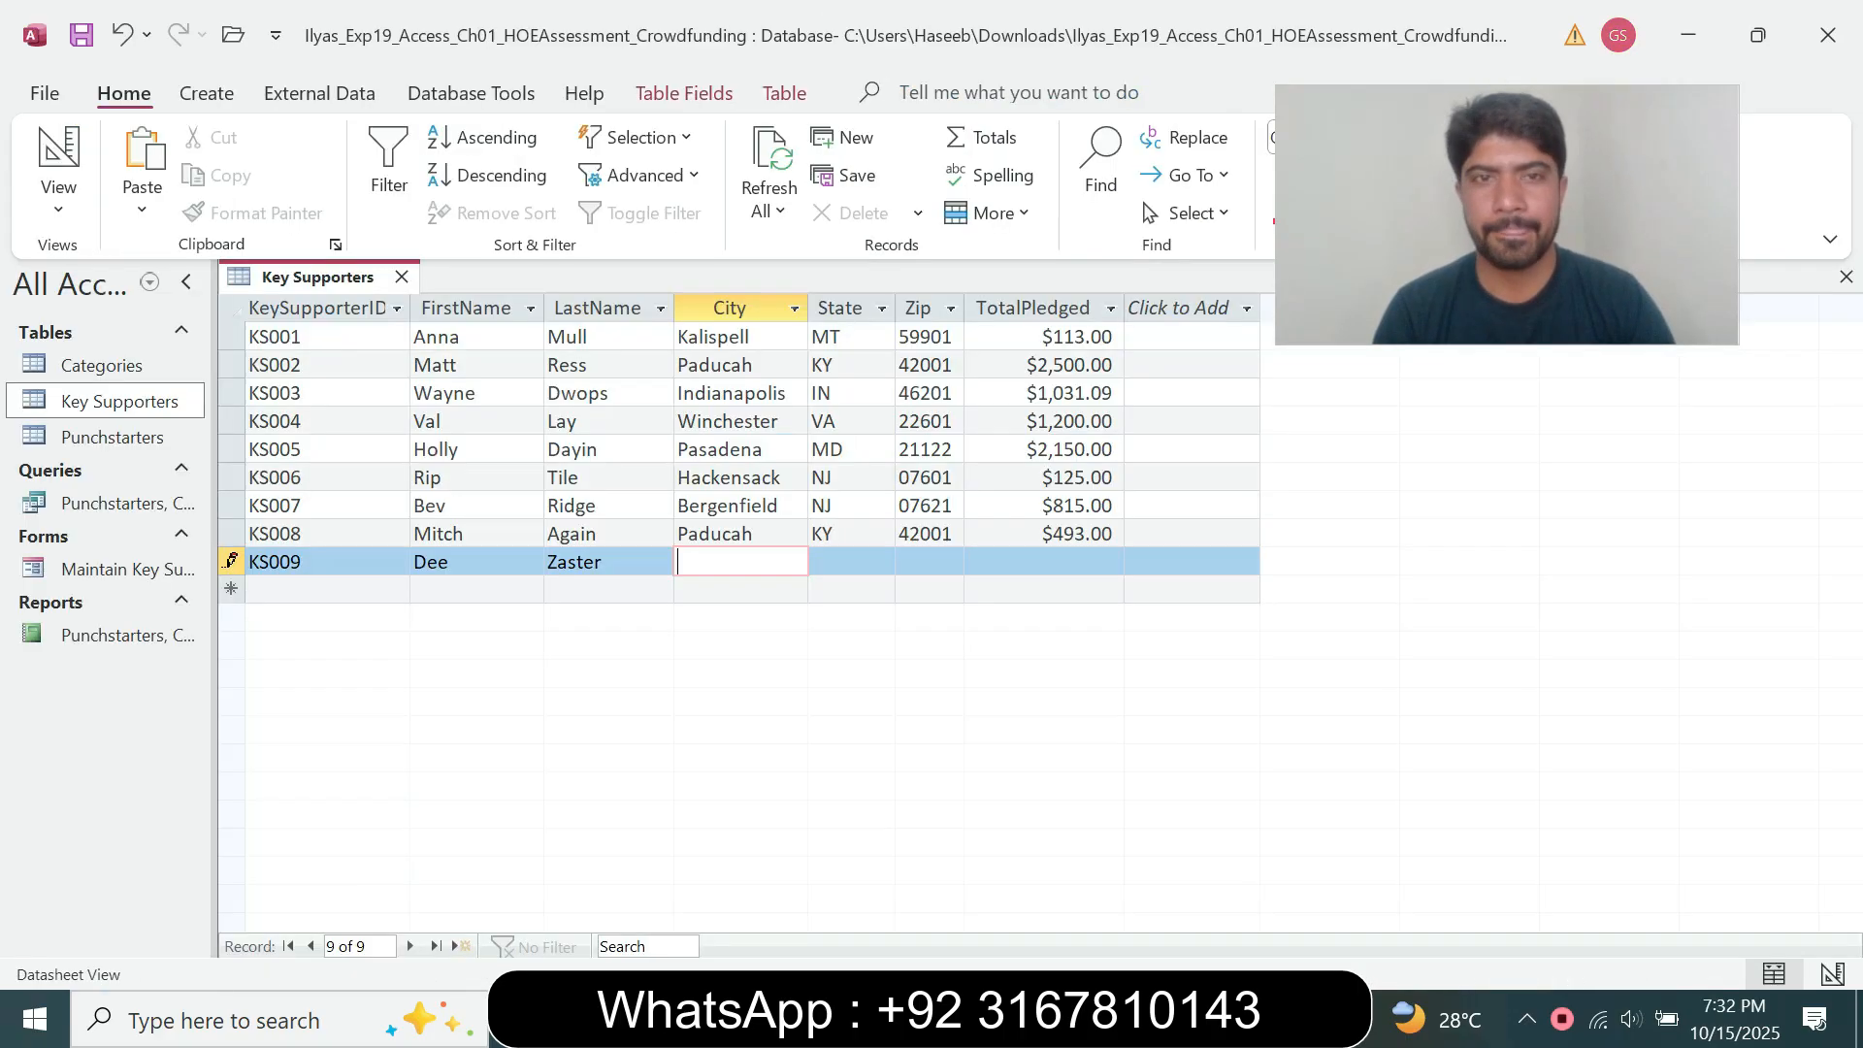
key(ctrl+v)
key(Tab)
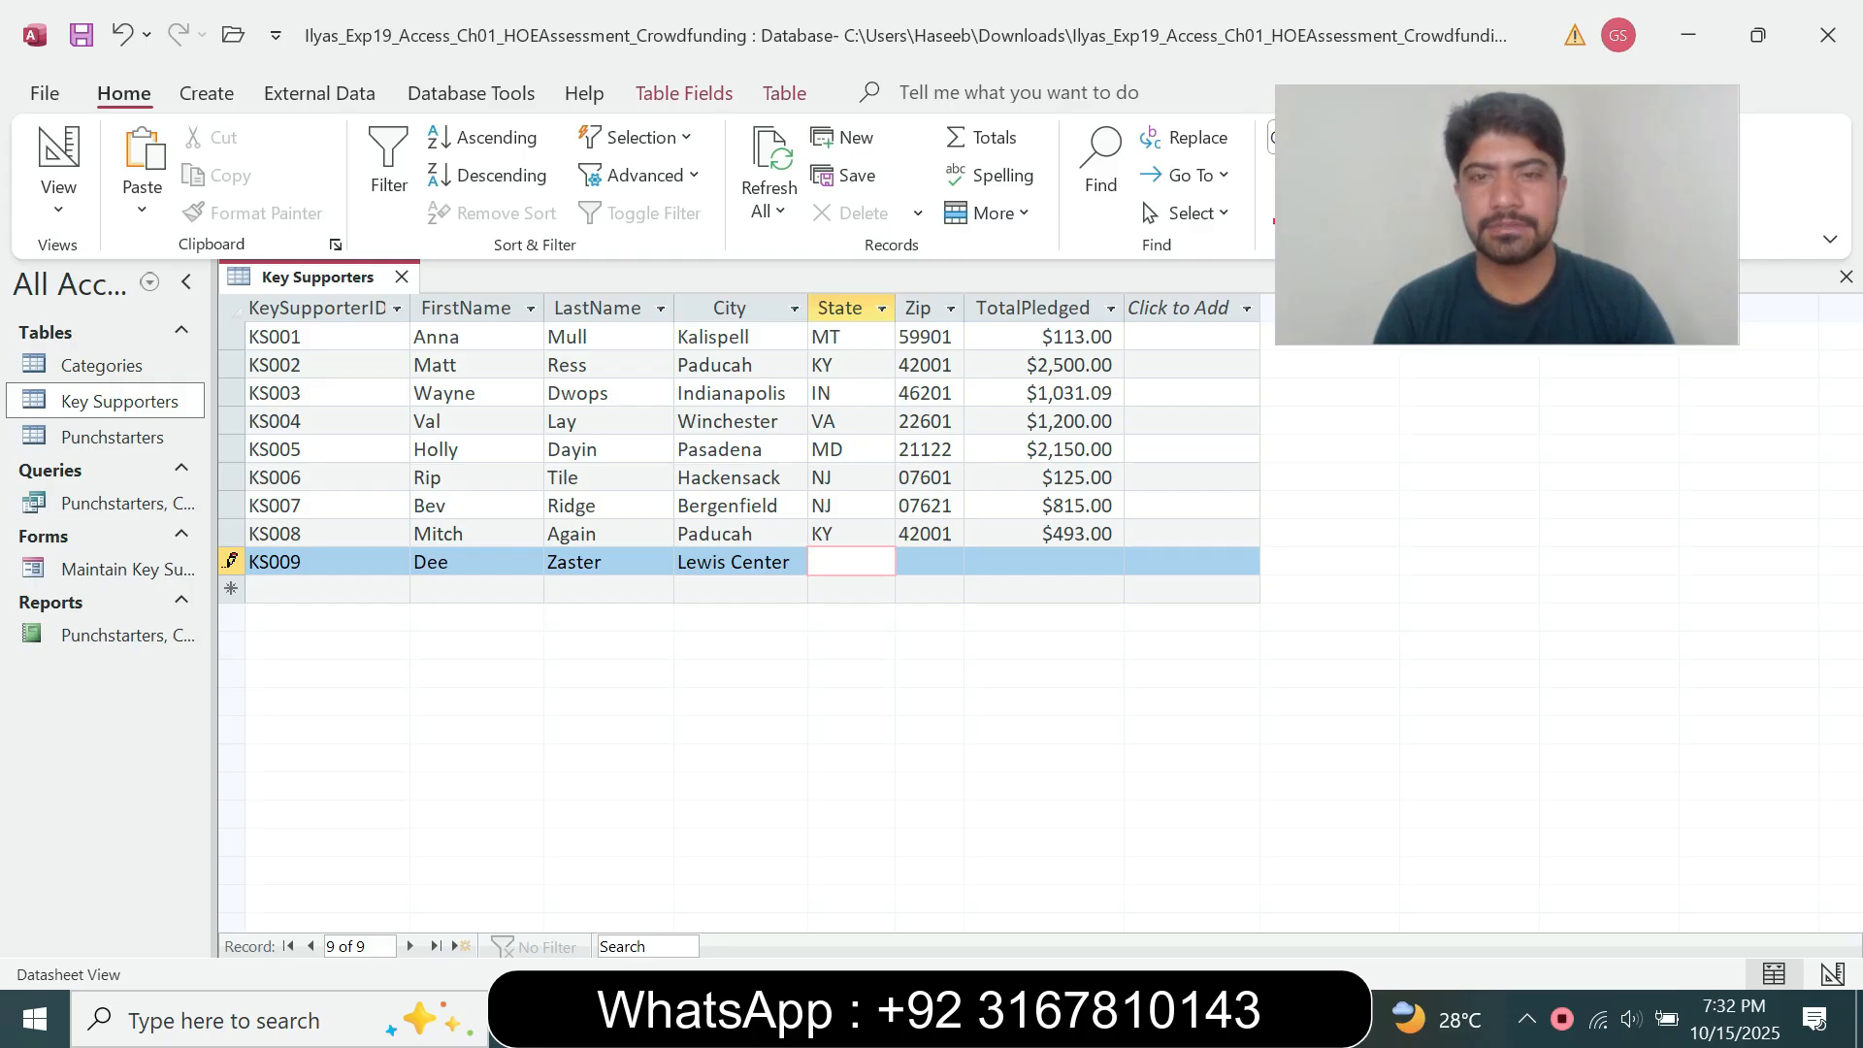
Copy the KS009 supporter's state from Word into the State field of the KS009 record in Access.
key(alt+Tab)
double_click(1002, 654)
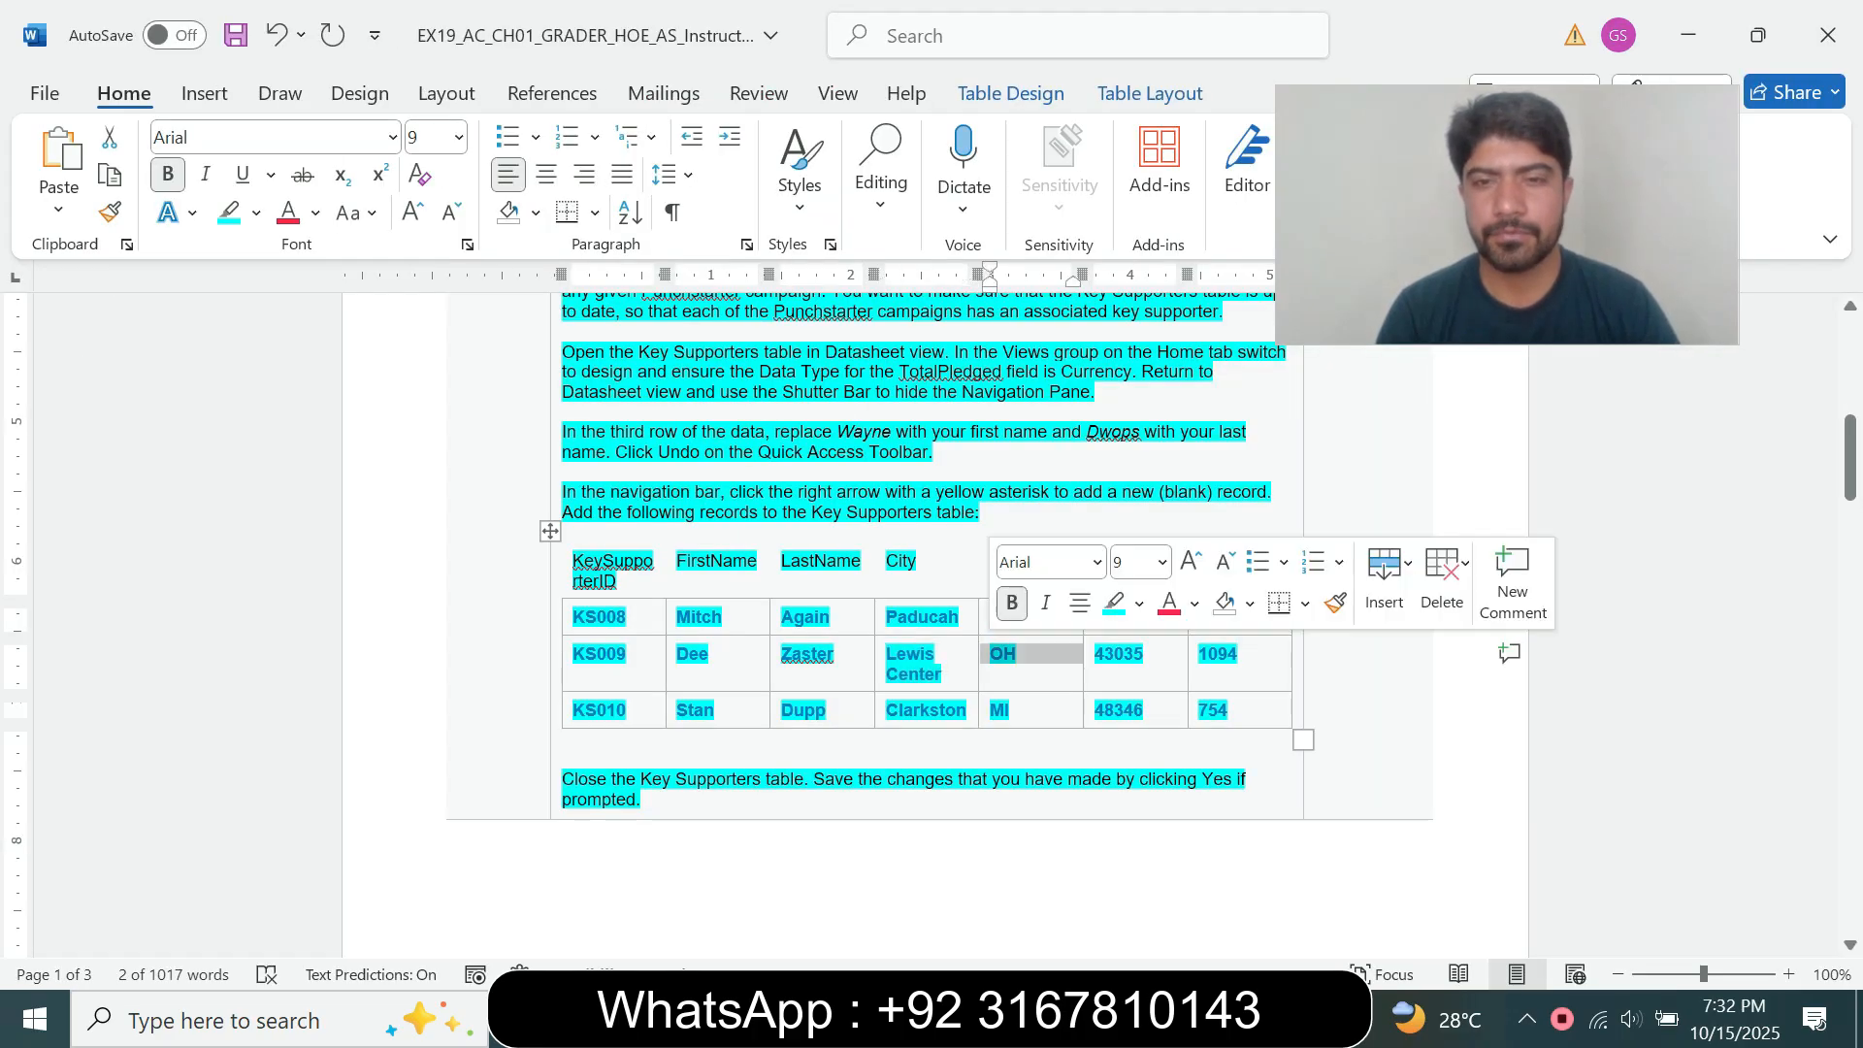
click(110, 175)
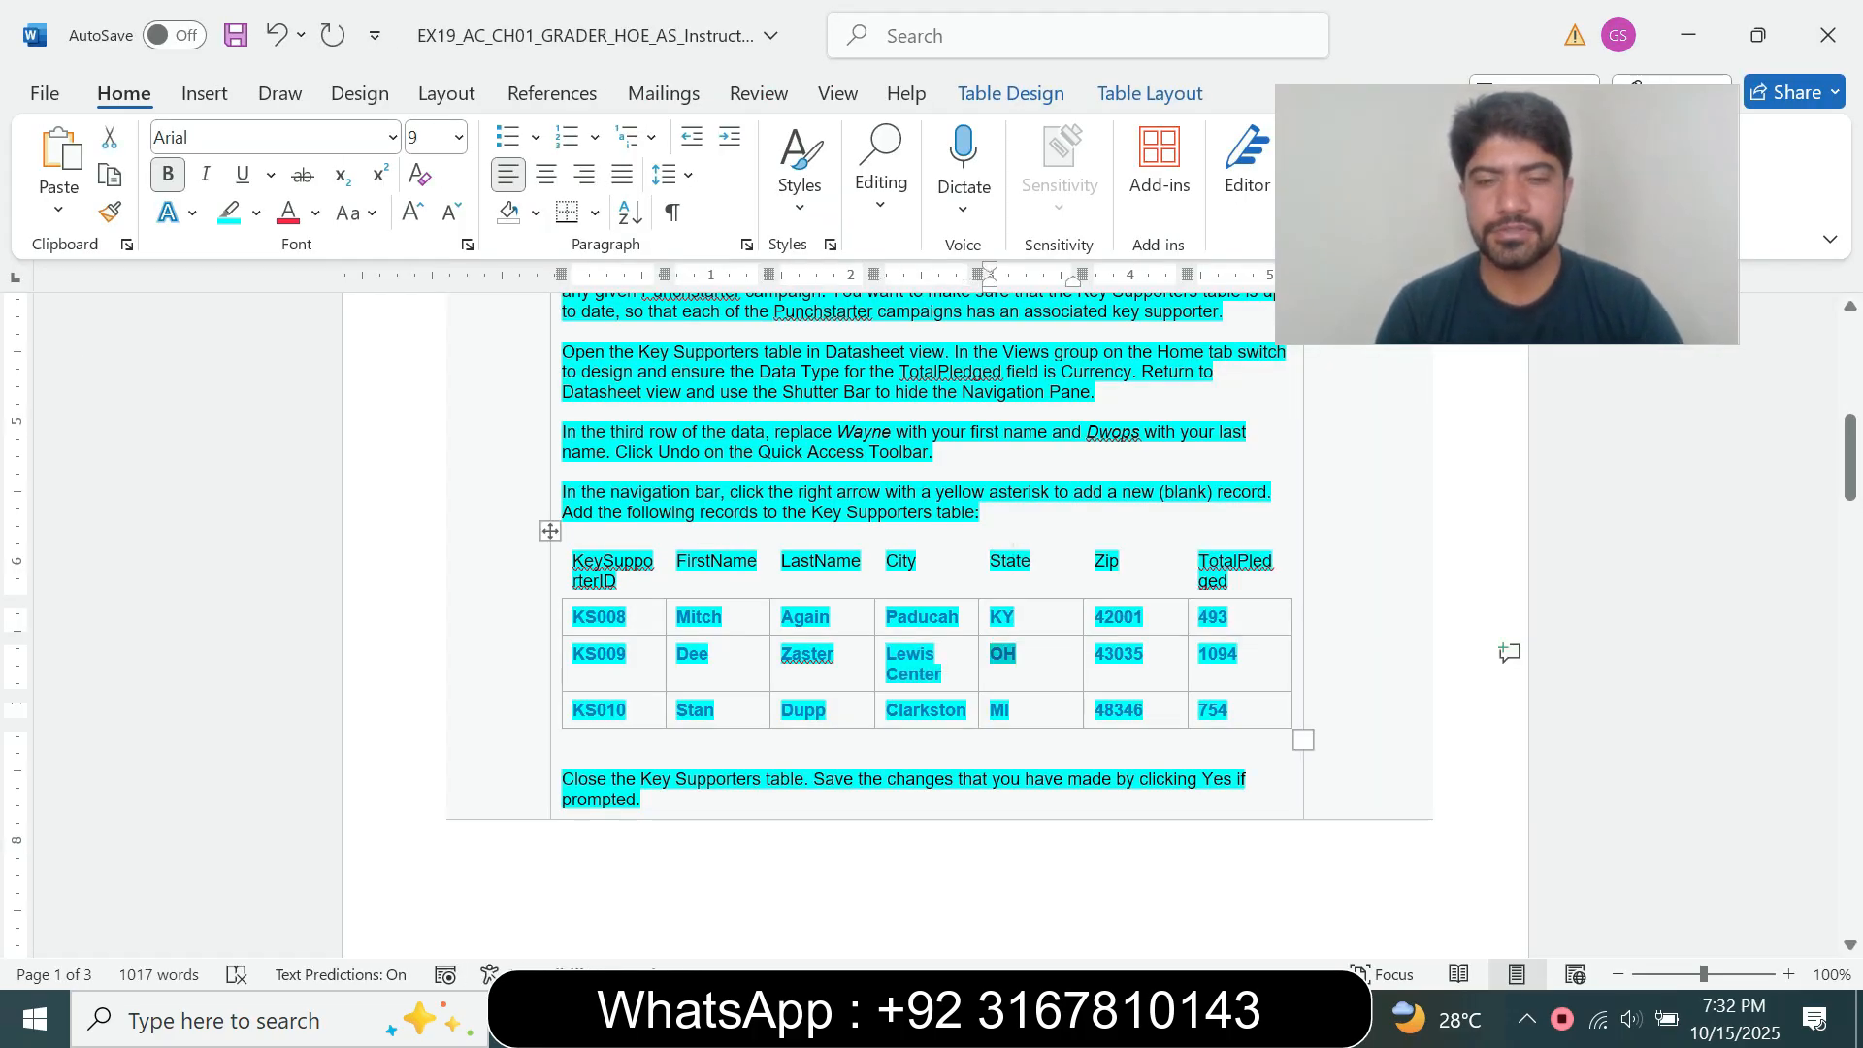
key(alt+Tab)
key(ctrl+v)
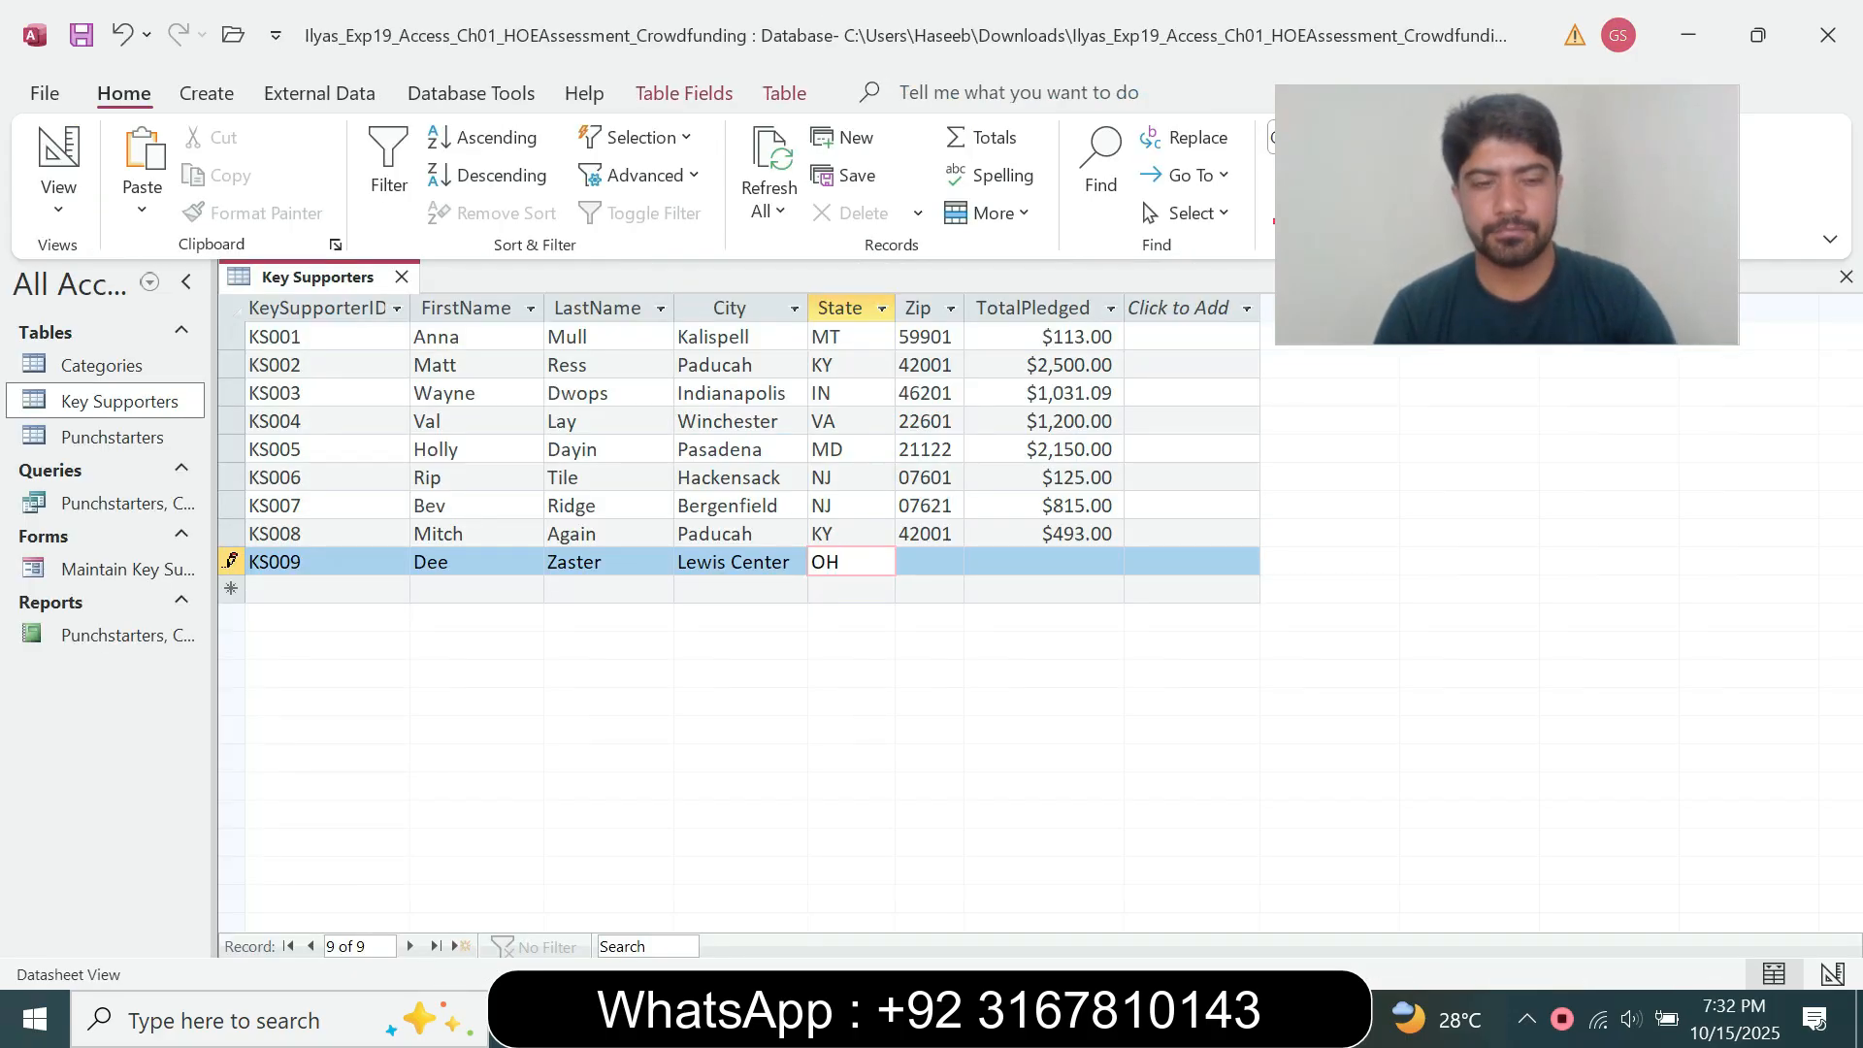
key(Tab)
Copy the KS009 supporter's zip code from Word into the Zip field of the KS009 record in Access.
key(alt+Tab)
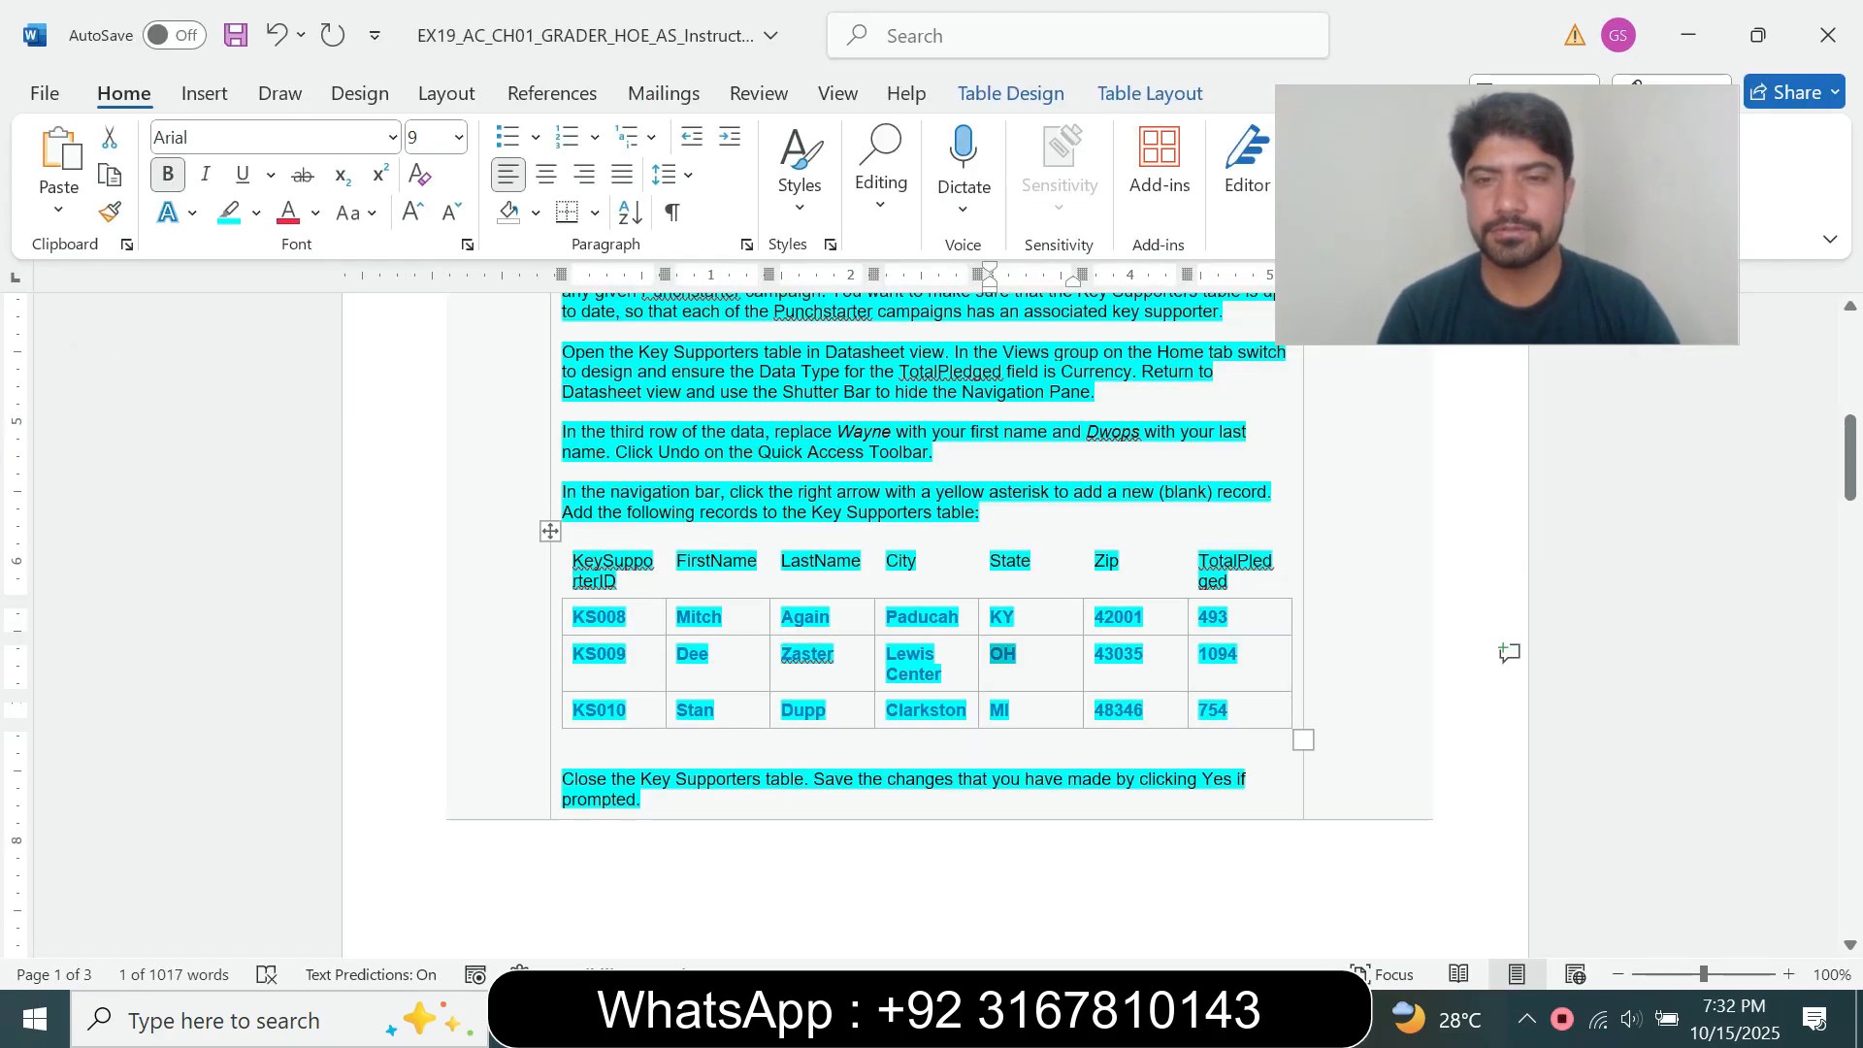
drag(1095, 655, 1145, 655)
key(ctrl+c)
key(alt+Tab)
key(ctrl+v)
key(Tab)
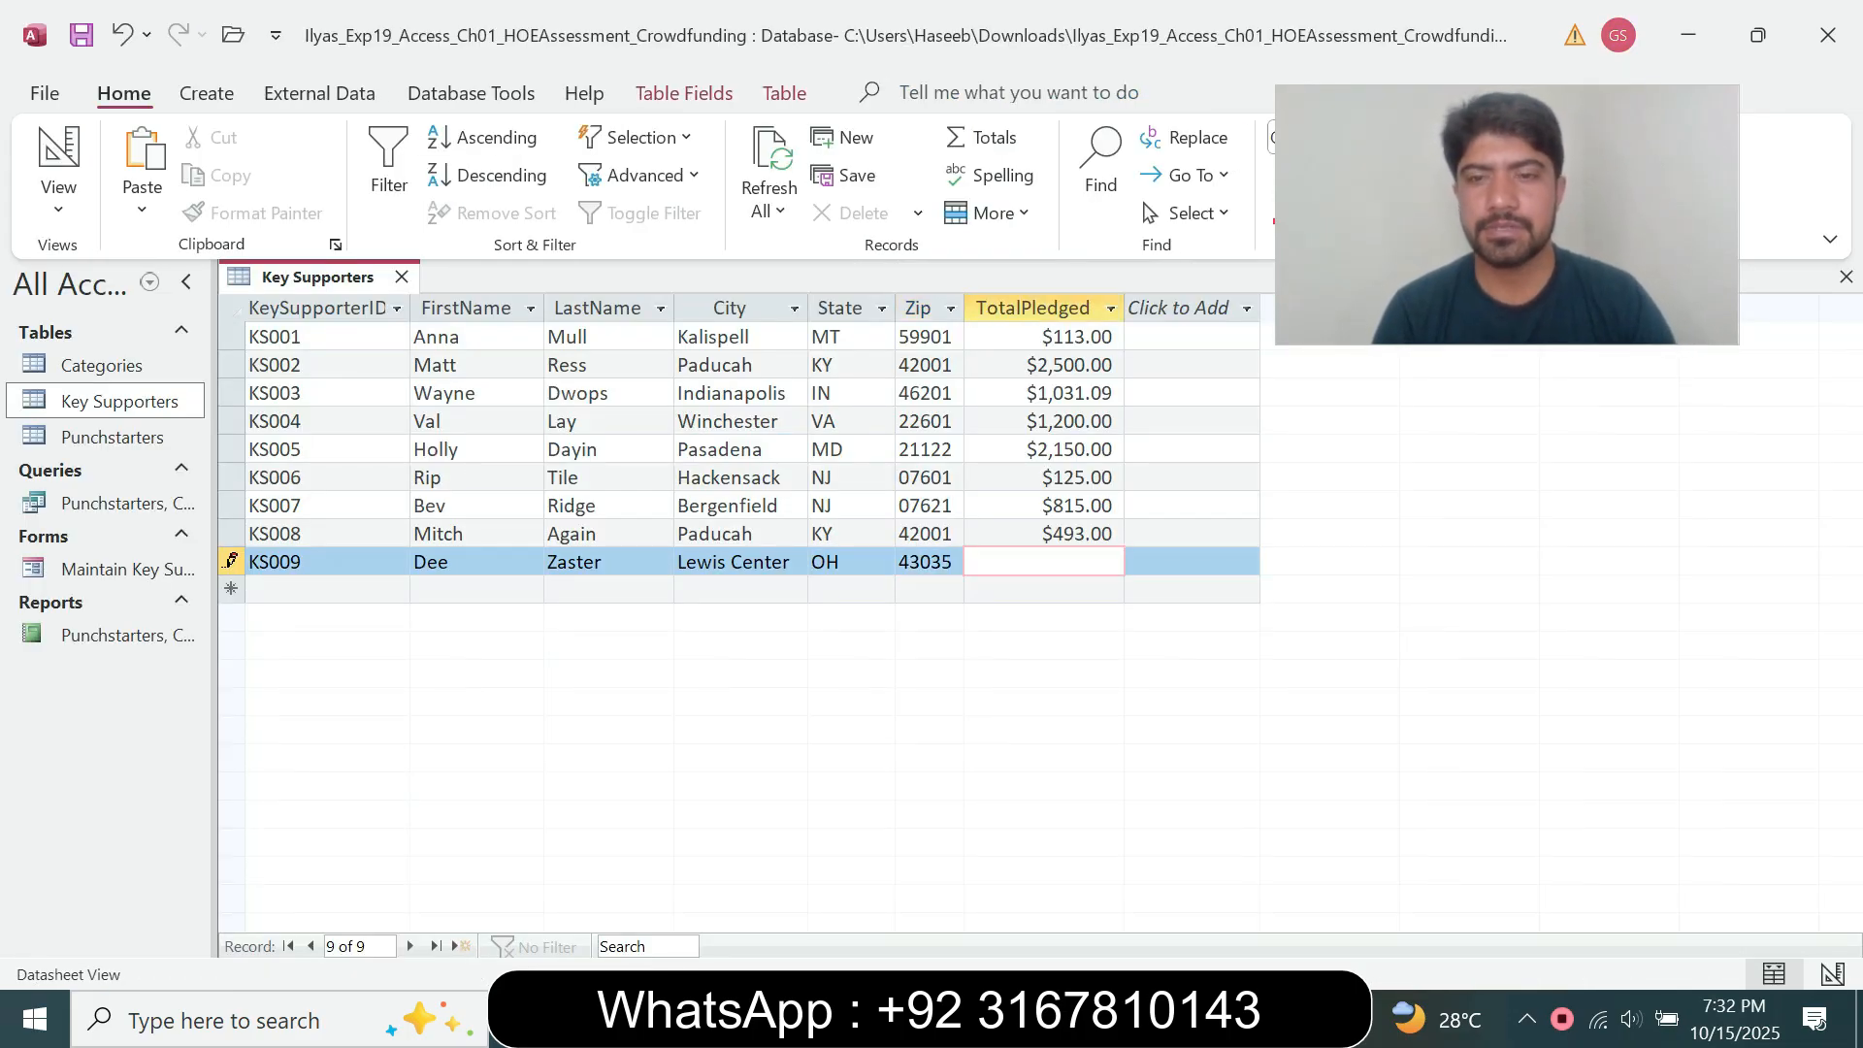
Copy the pledged amount 1094 from Word into the TotalPledged field and complete the KS009 record in Access.
key(alt+Tab)
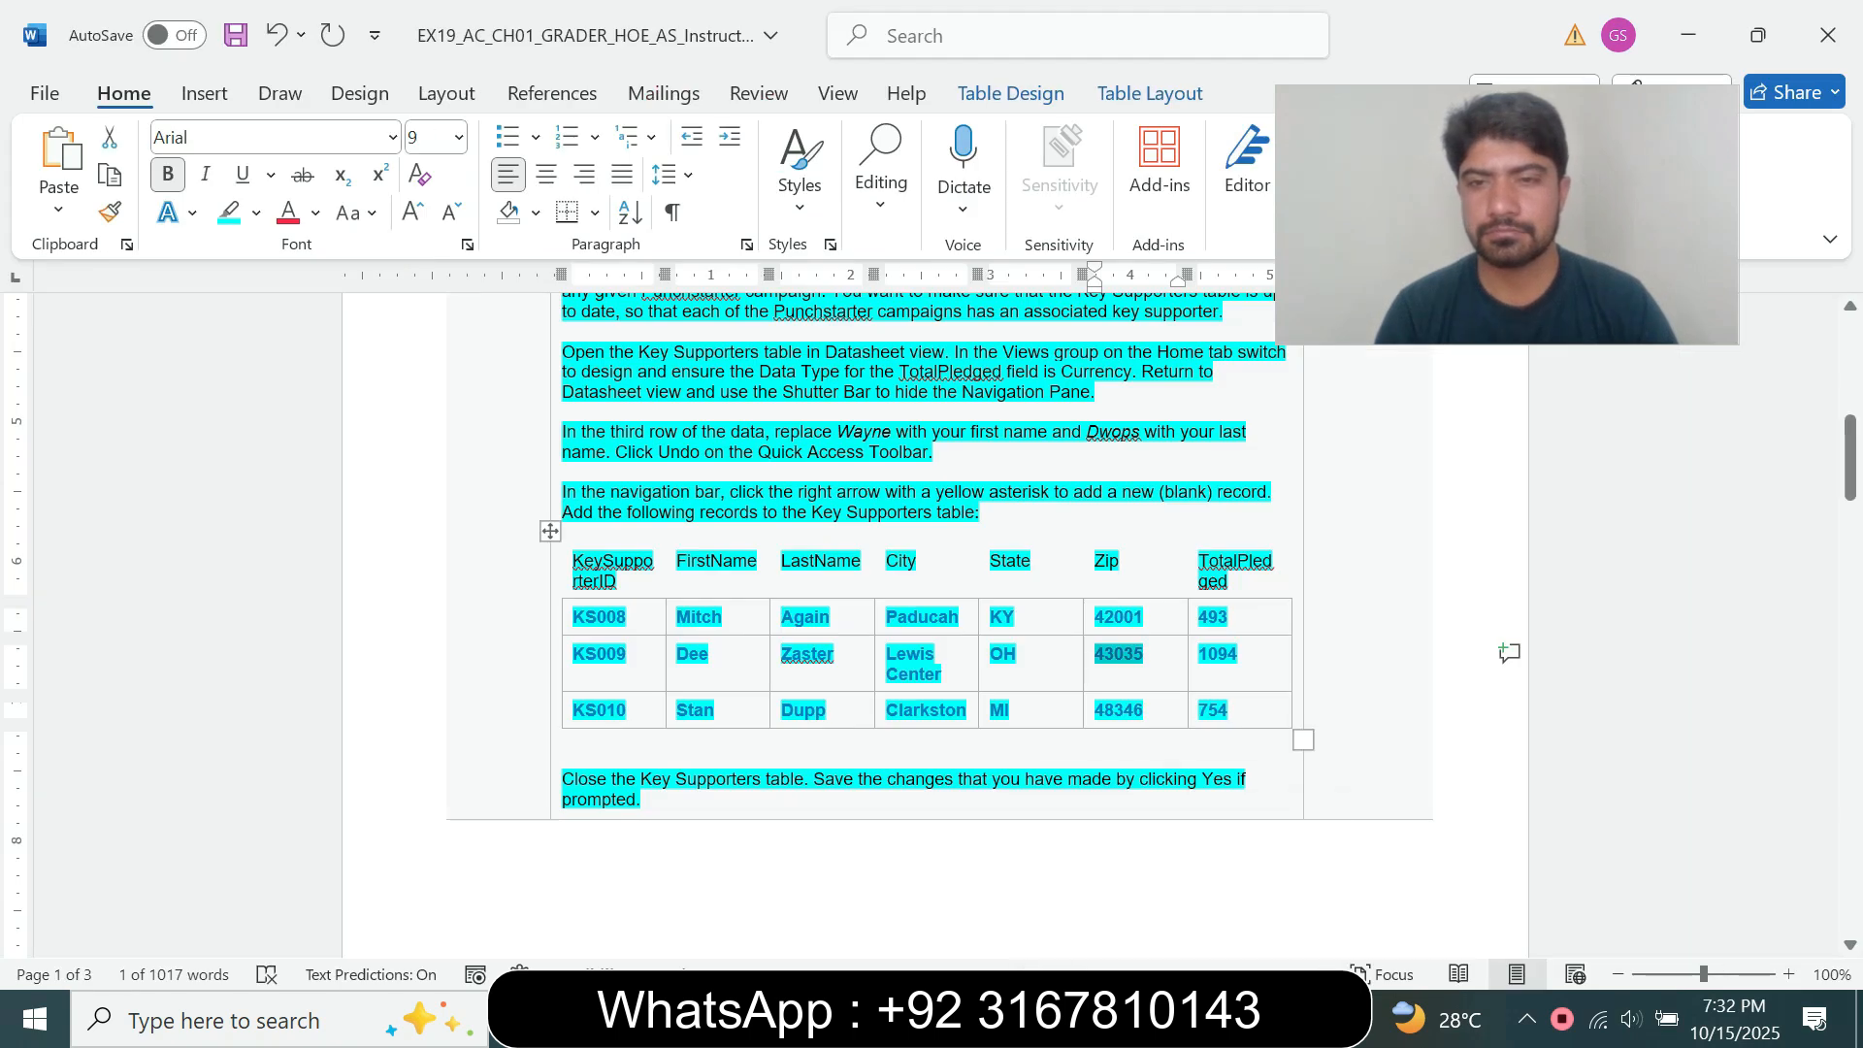
drag(1199, 654, 1237, 654)
key(ctrl+c)
key(alt+Tab)
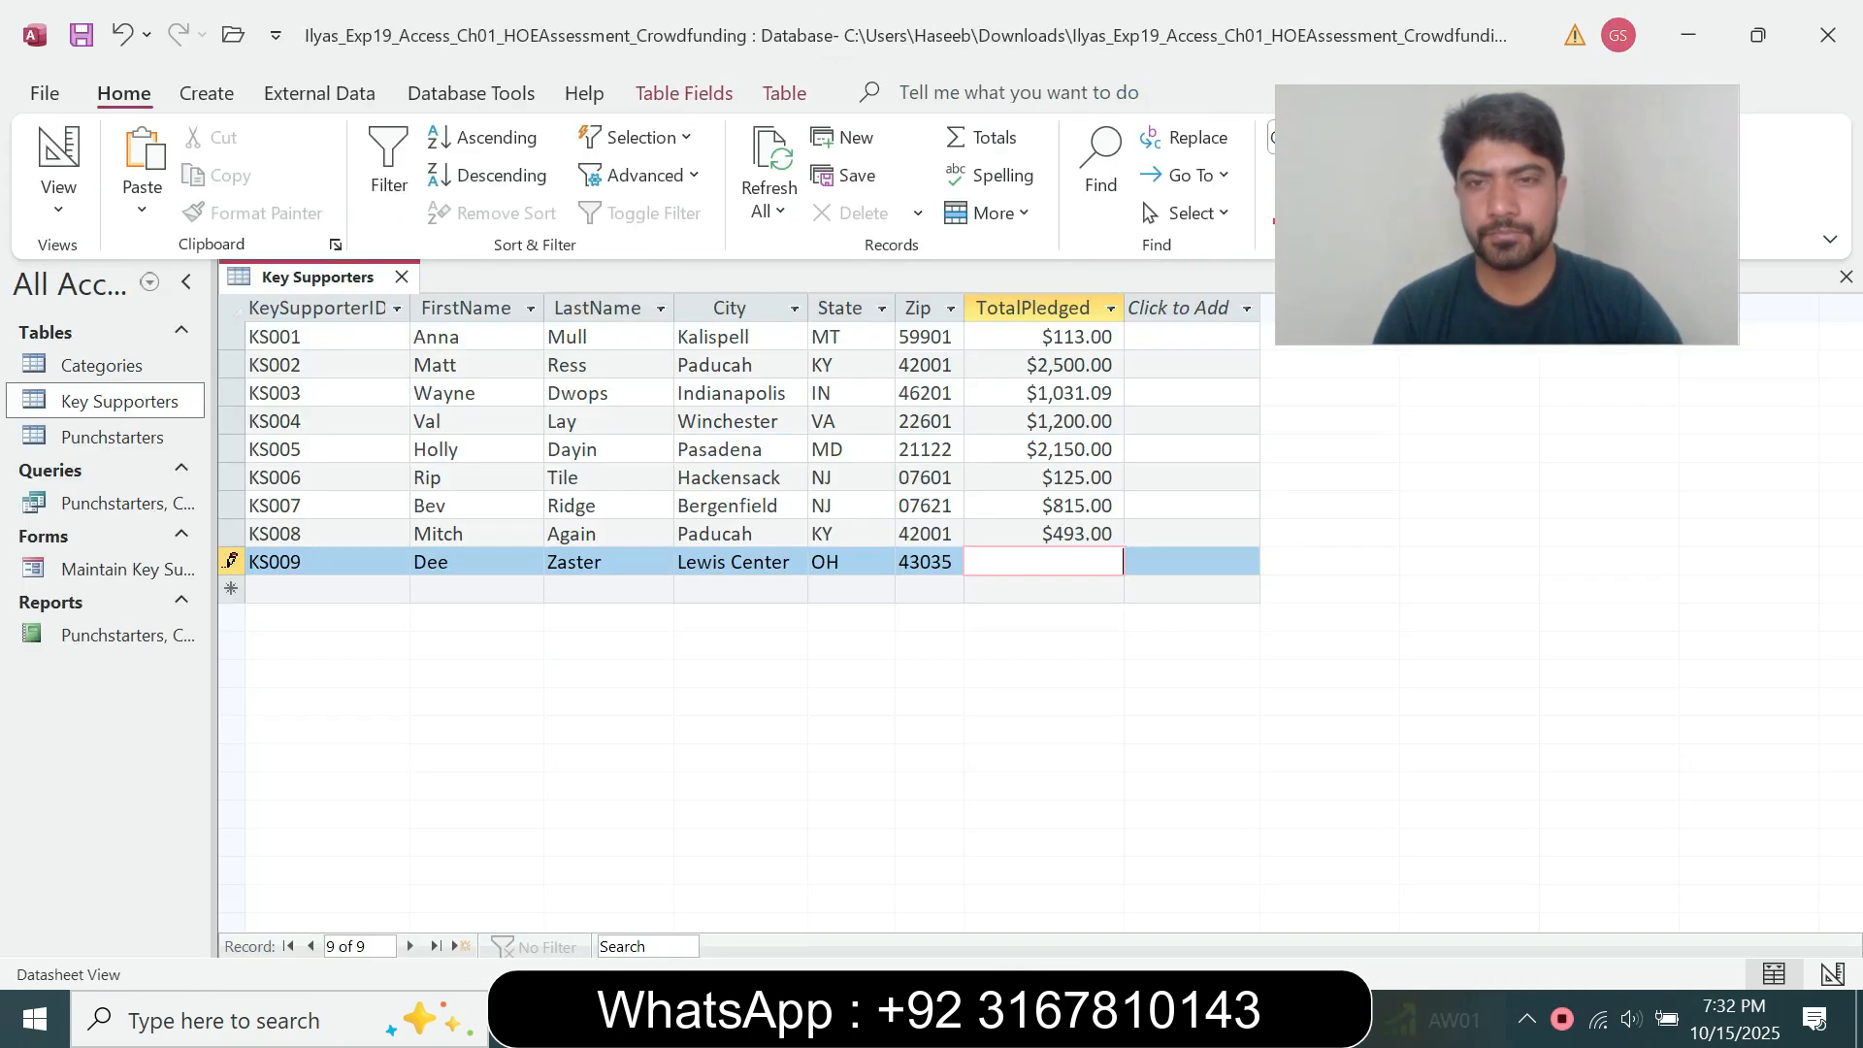
key(ctrl+v)
key(Return)
Copy KS010 from the Word record list into the KeySupporterID field of the next blank record in Access.
key(alt+Tab)
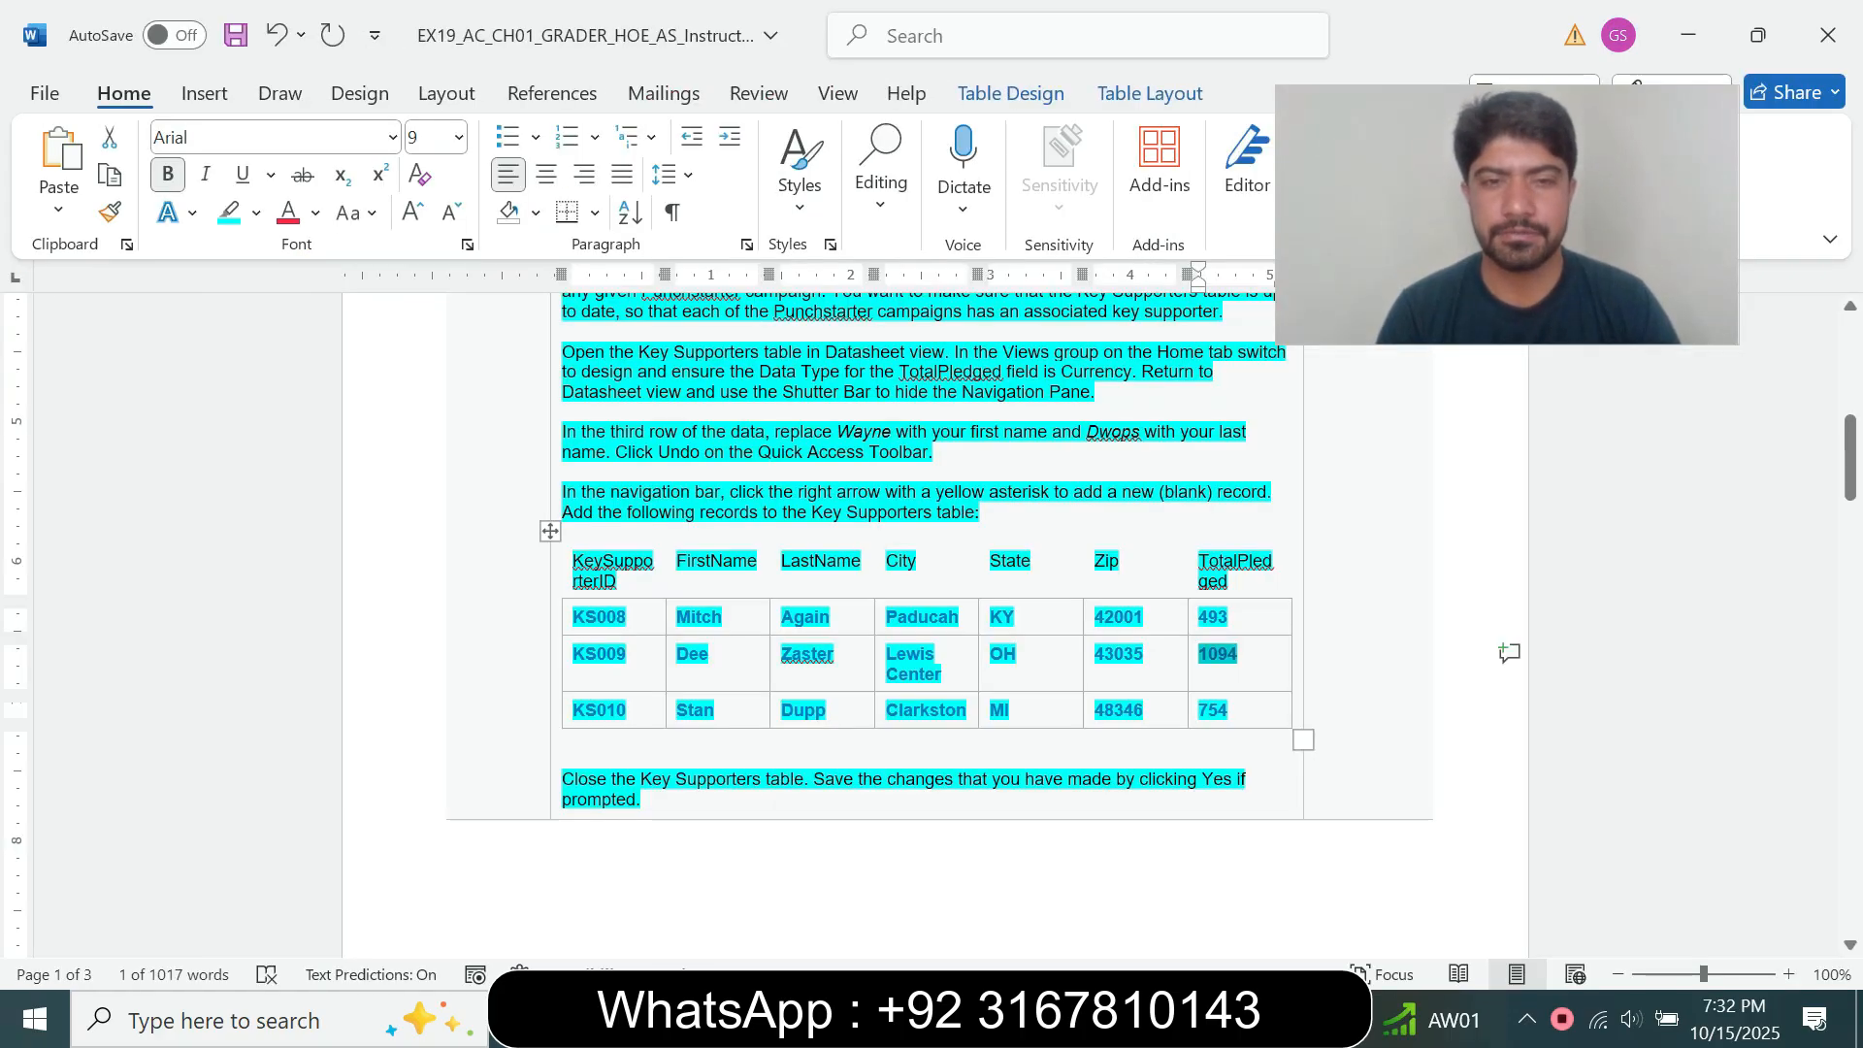
drag(572, 710, 626, 710)
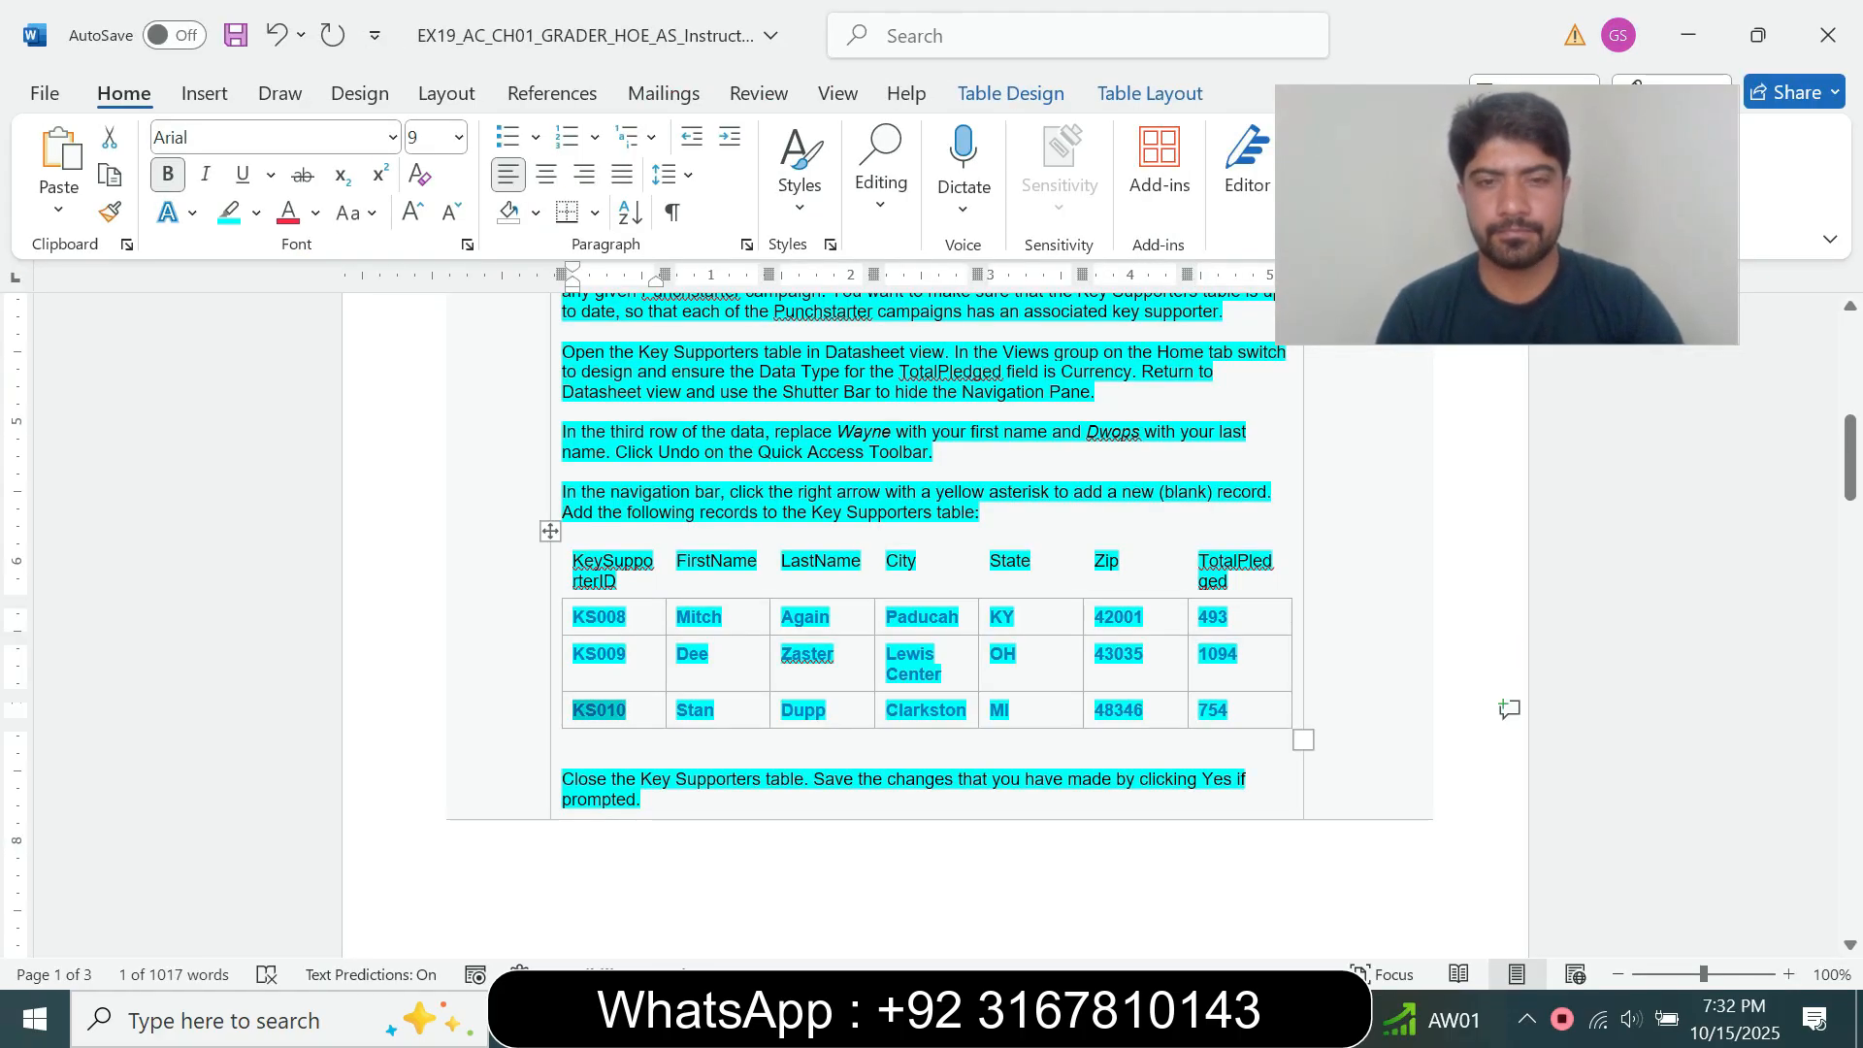
key(ctrl+c)
key(alt+Tab)
key(ctrl+v)
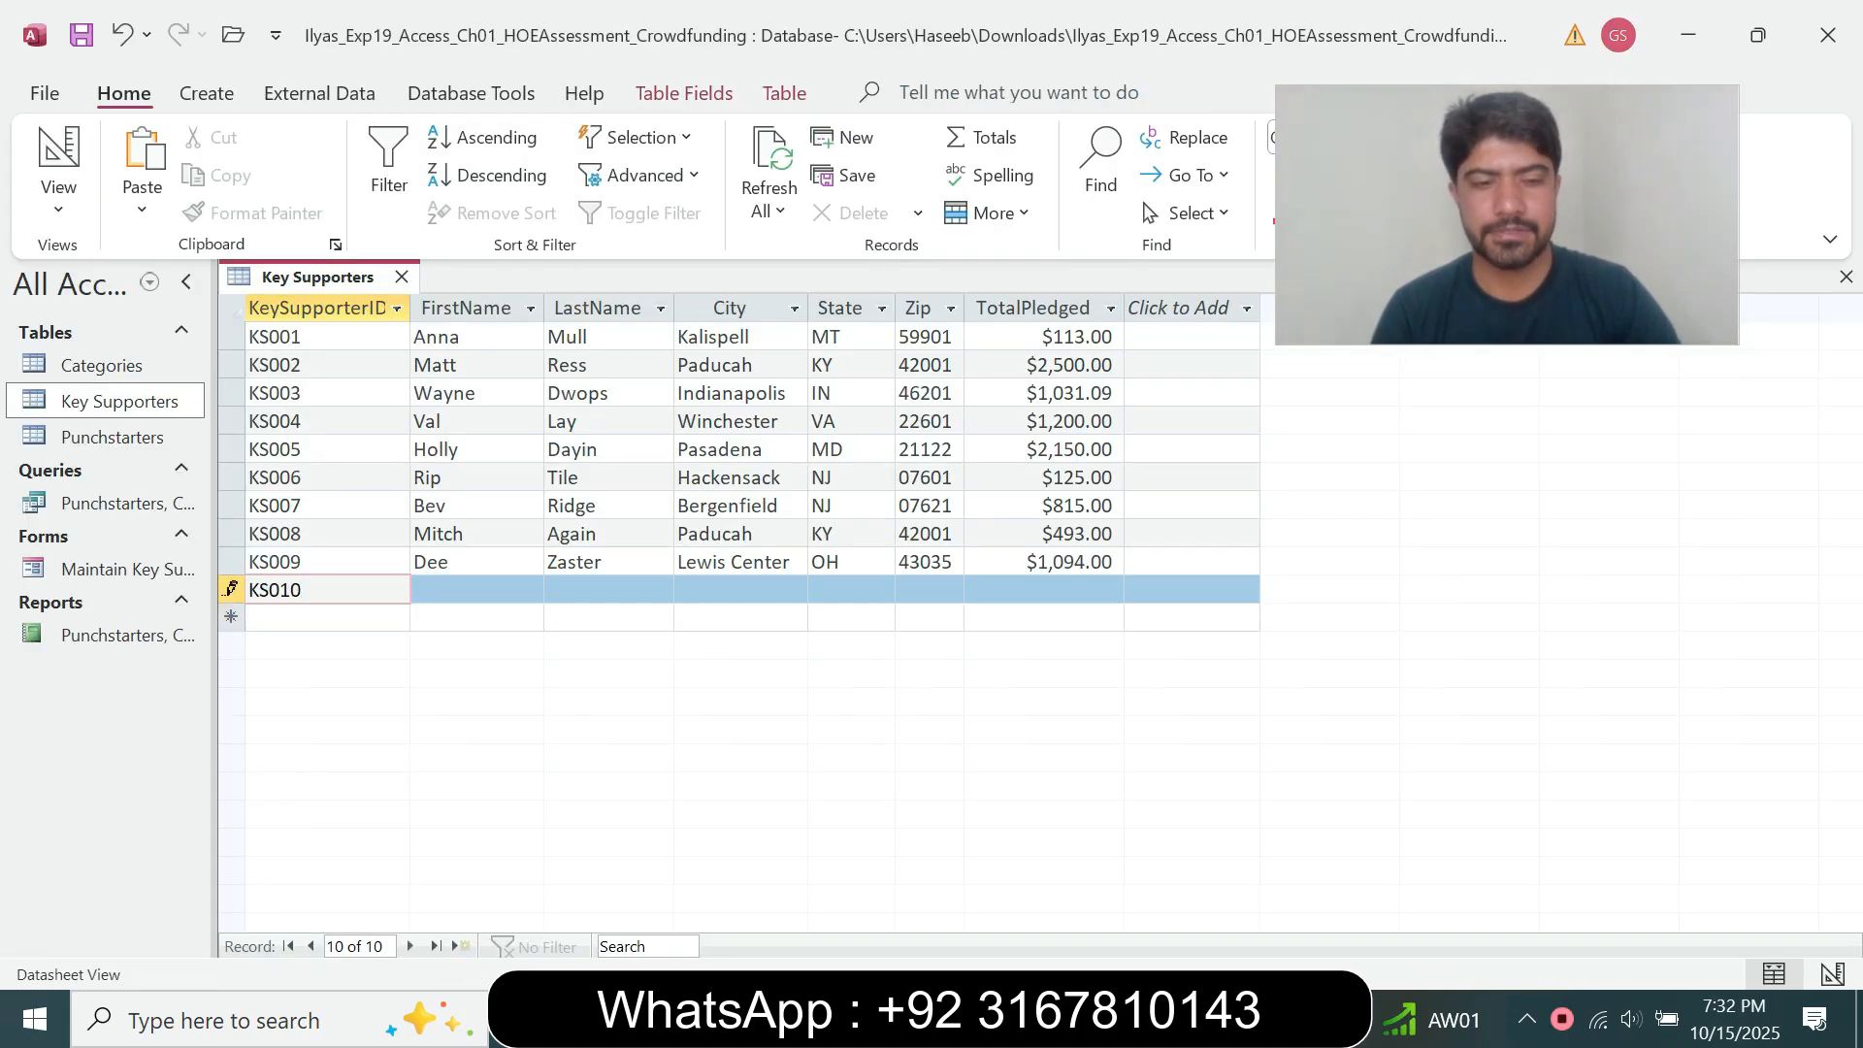
key(Tab)
Copy the KS010 supporter's first name from Word into the FirstName field of the KS010 record in Access.
key(alt+Tab)
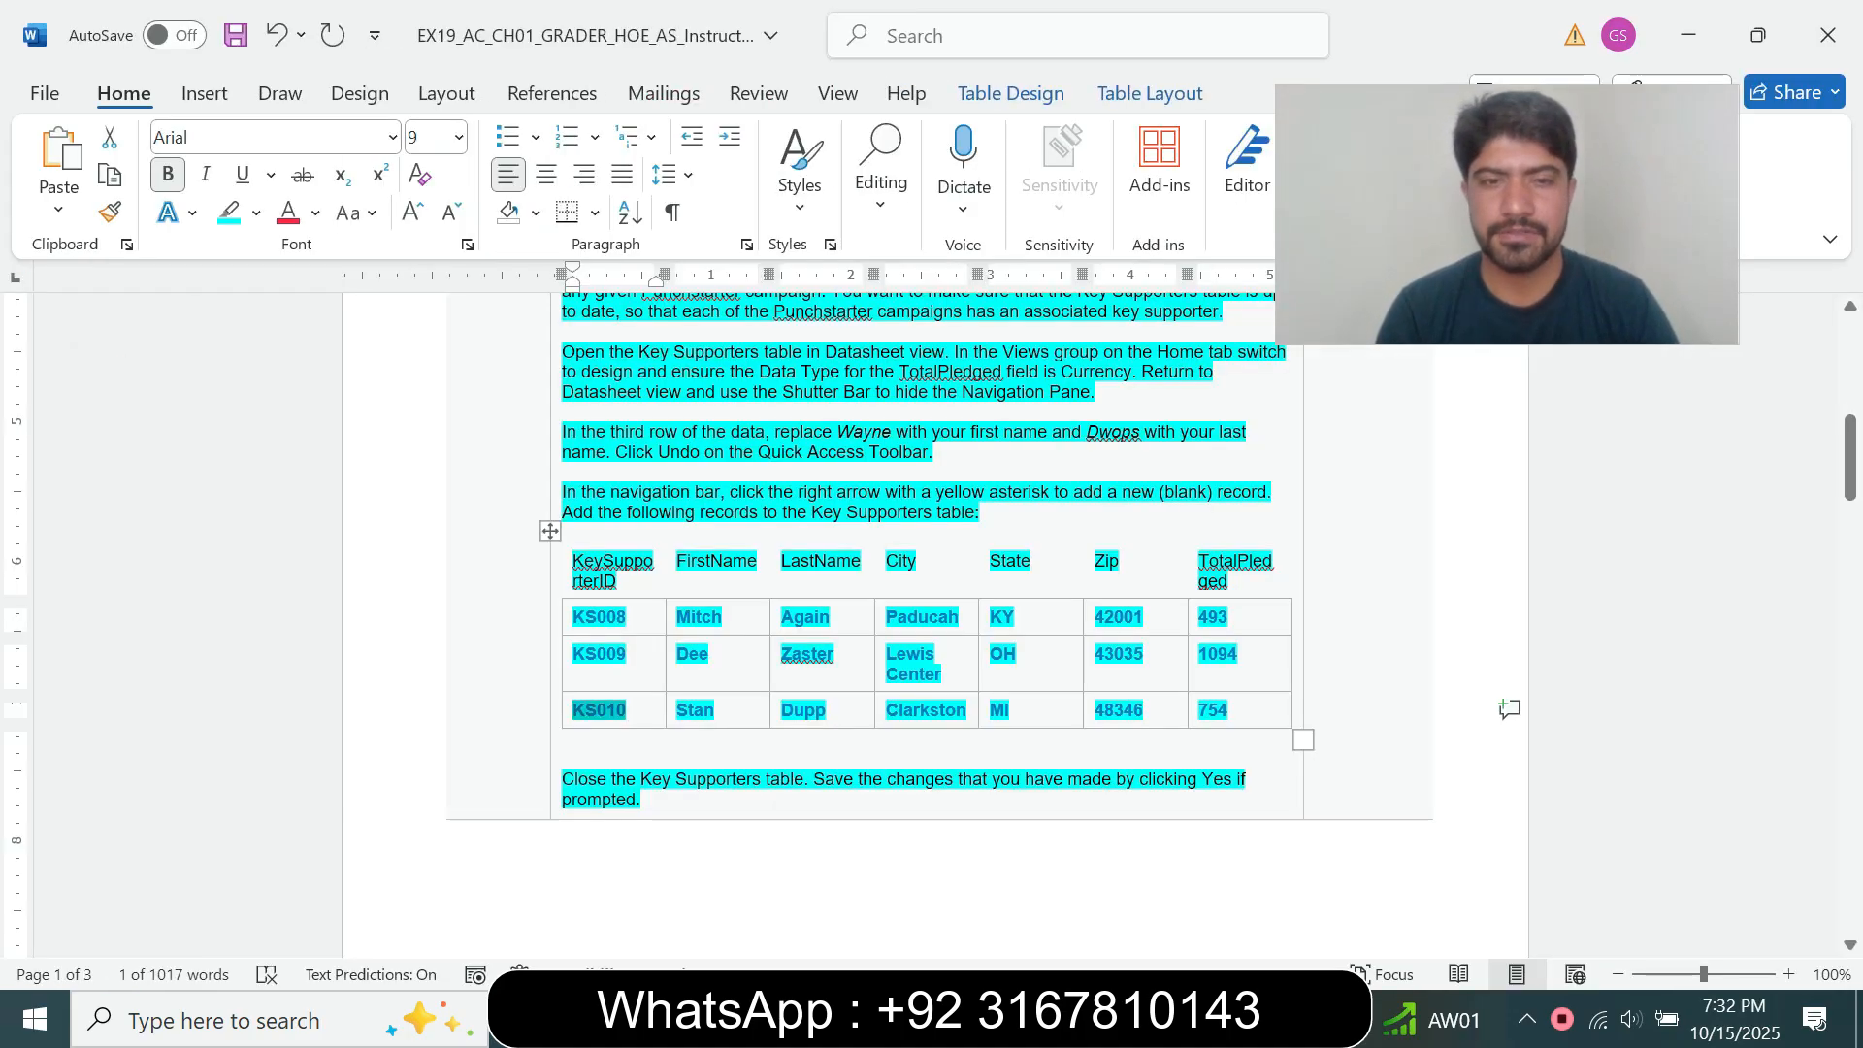
click(670, 711)
click(677, 710)
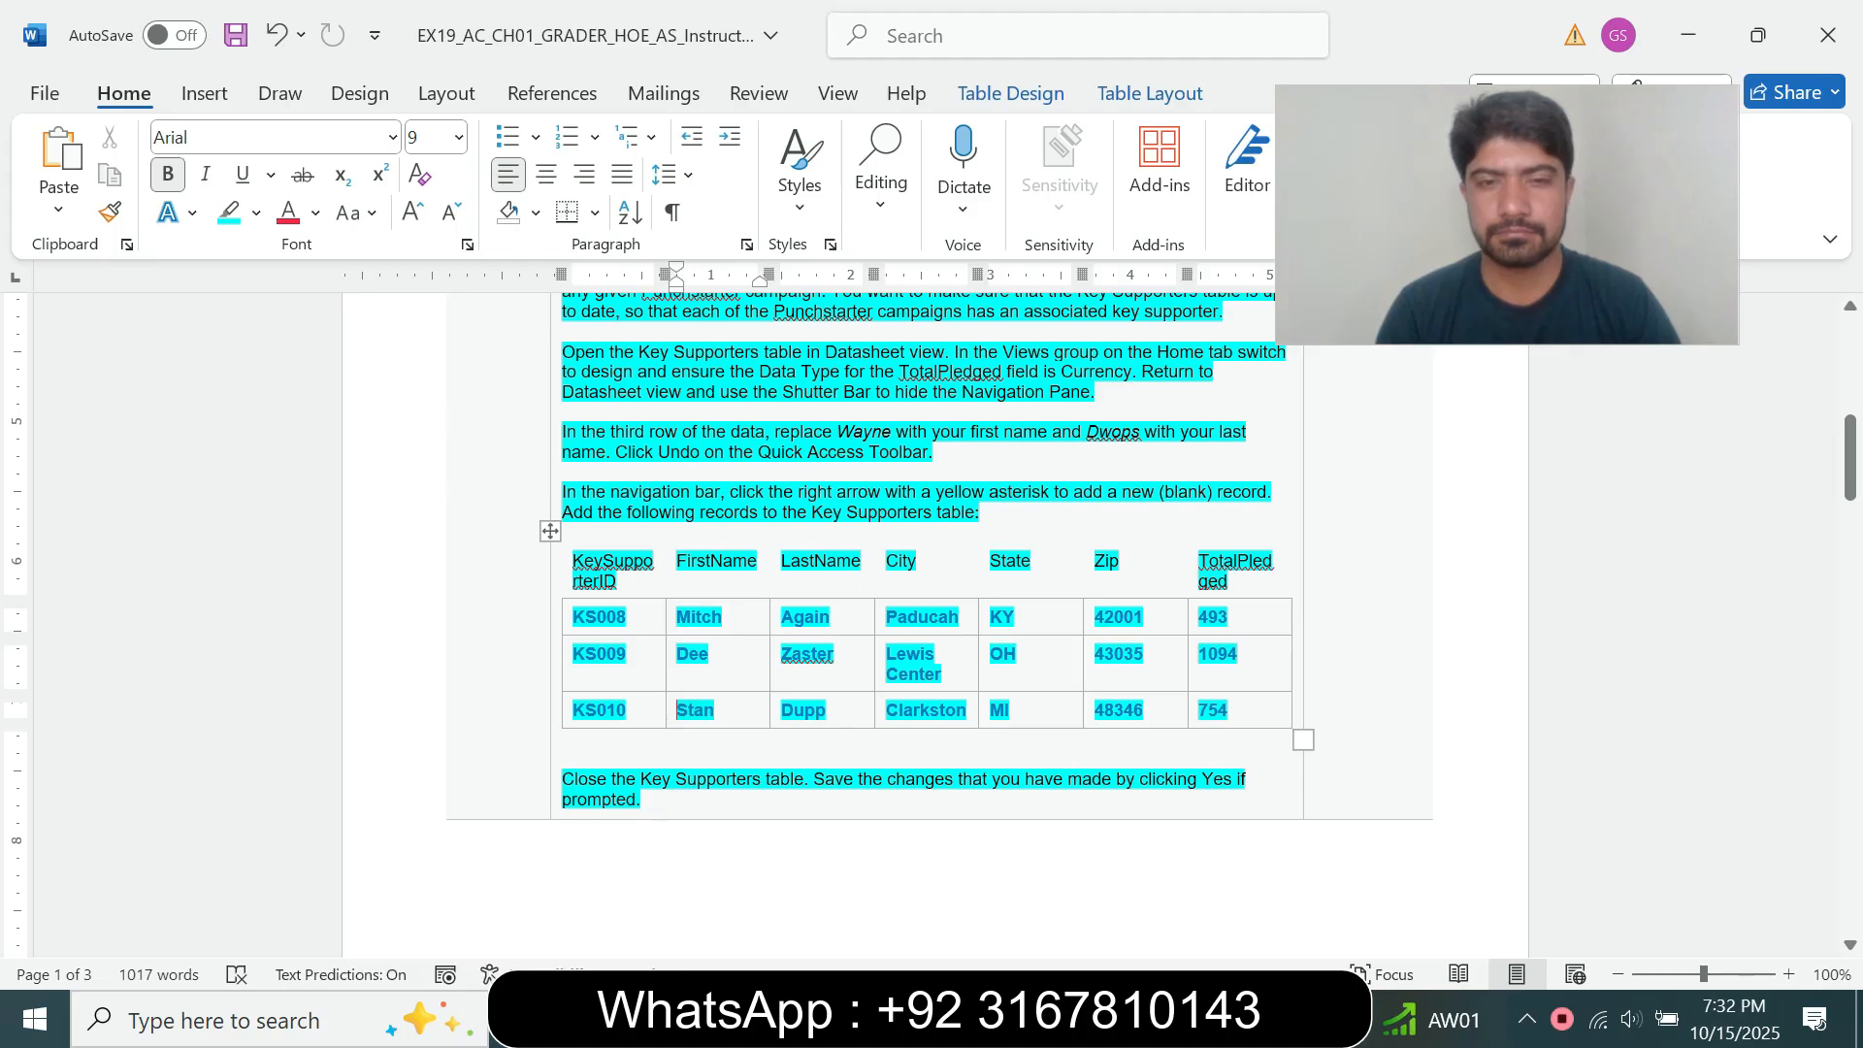
drag(677, 710, 718, 710)
key(ctrl+c)
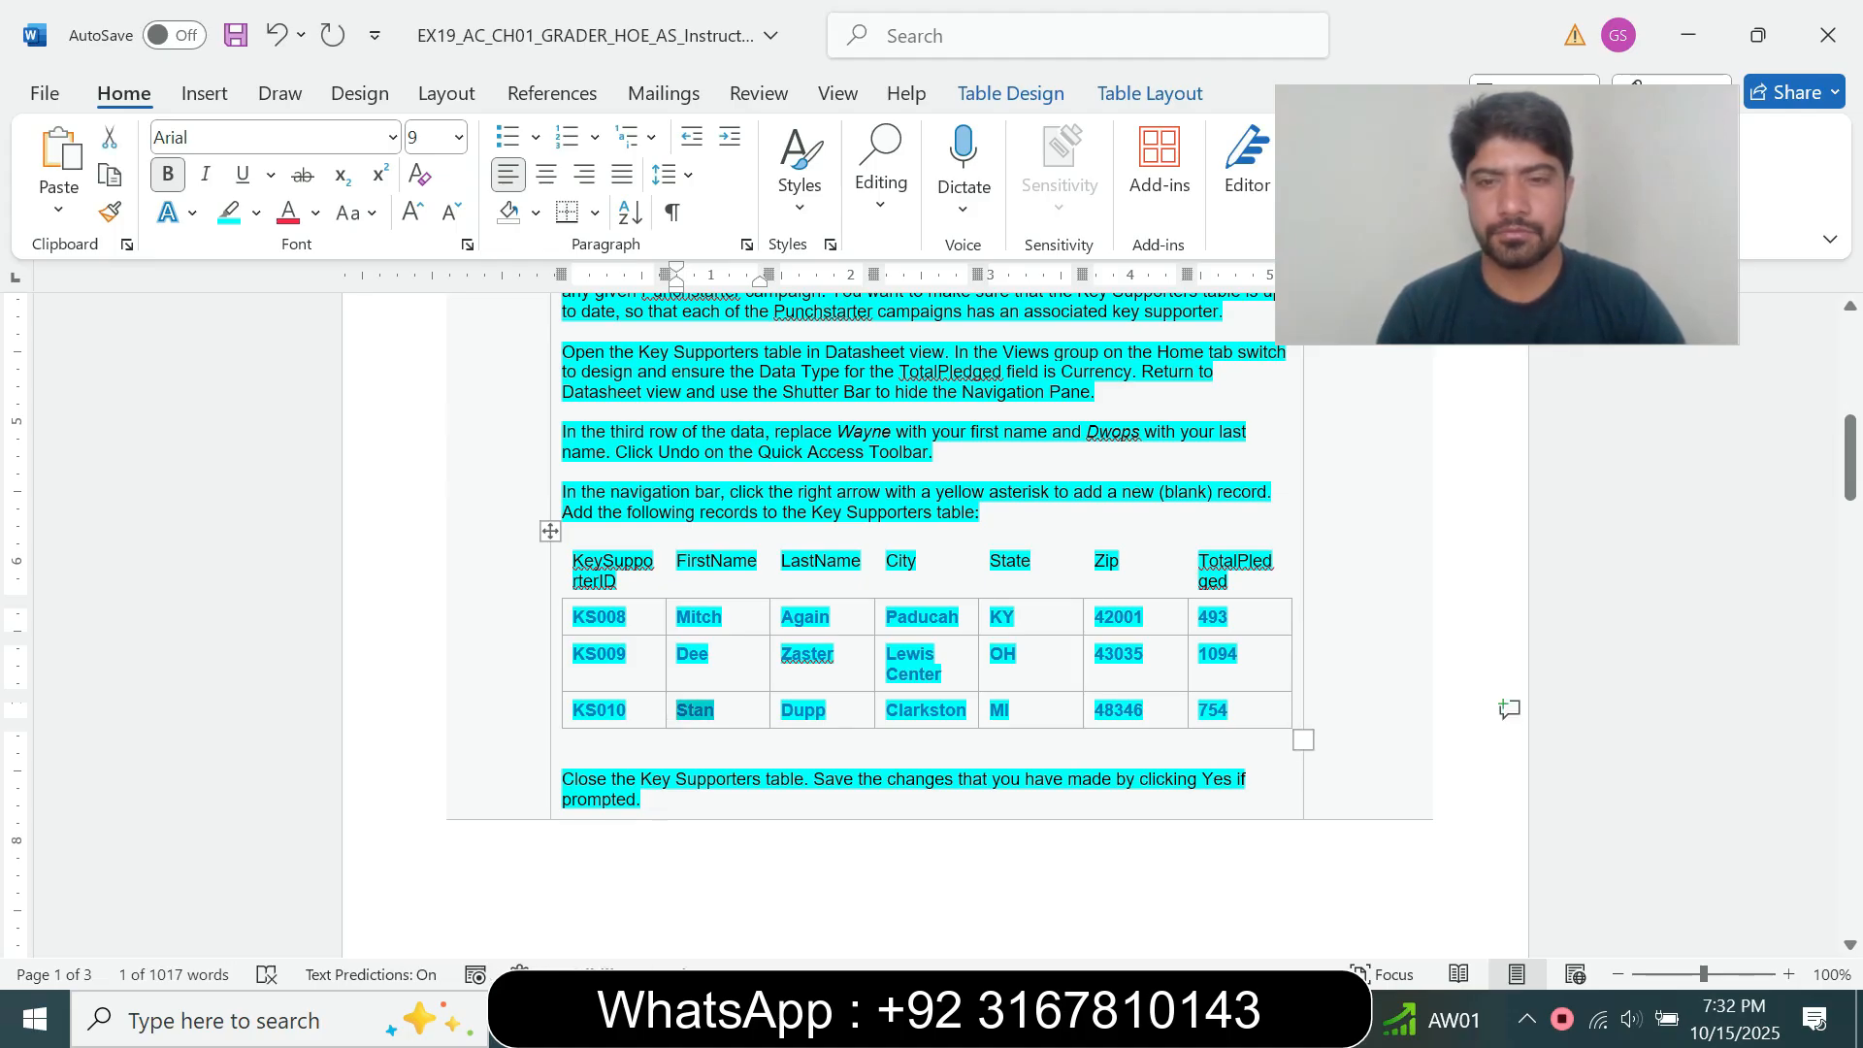
key(alt+Tab)
key(ctrl+v)
key(Tab)
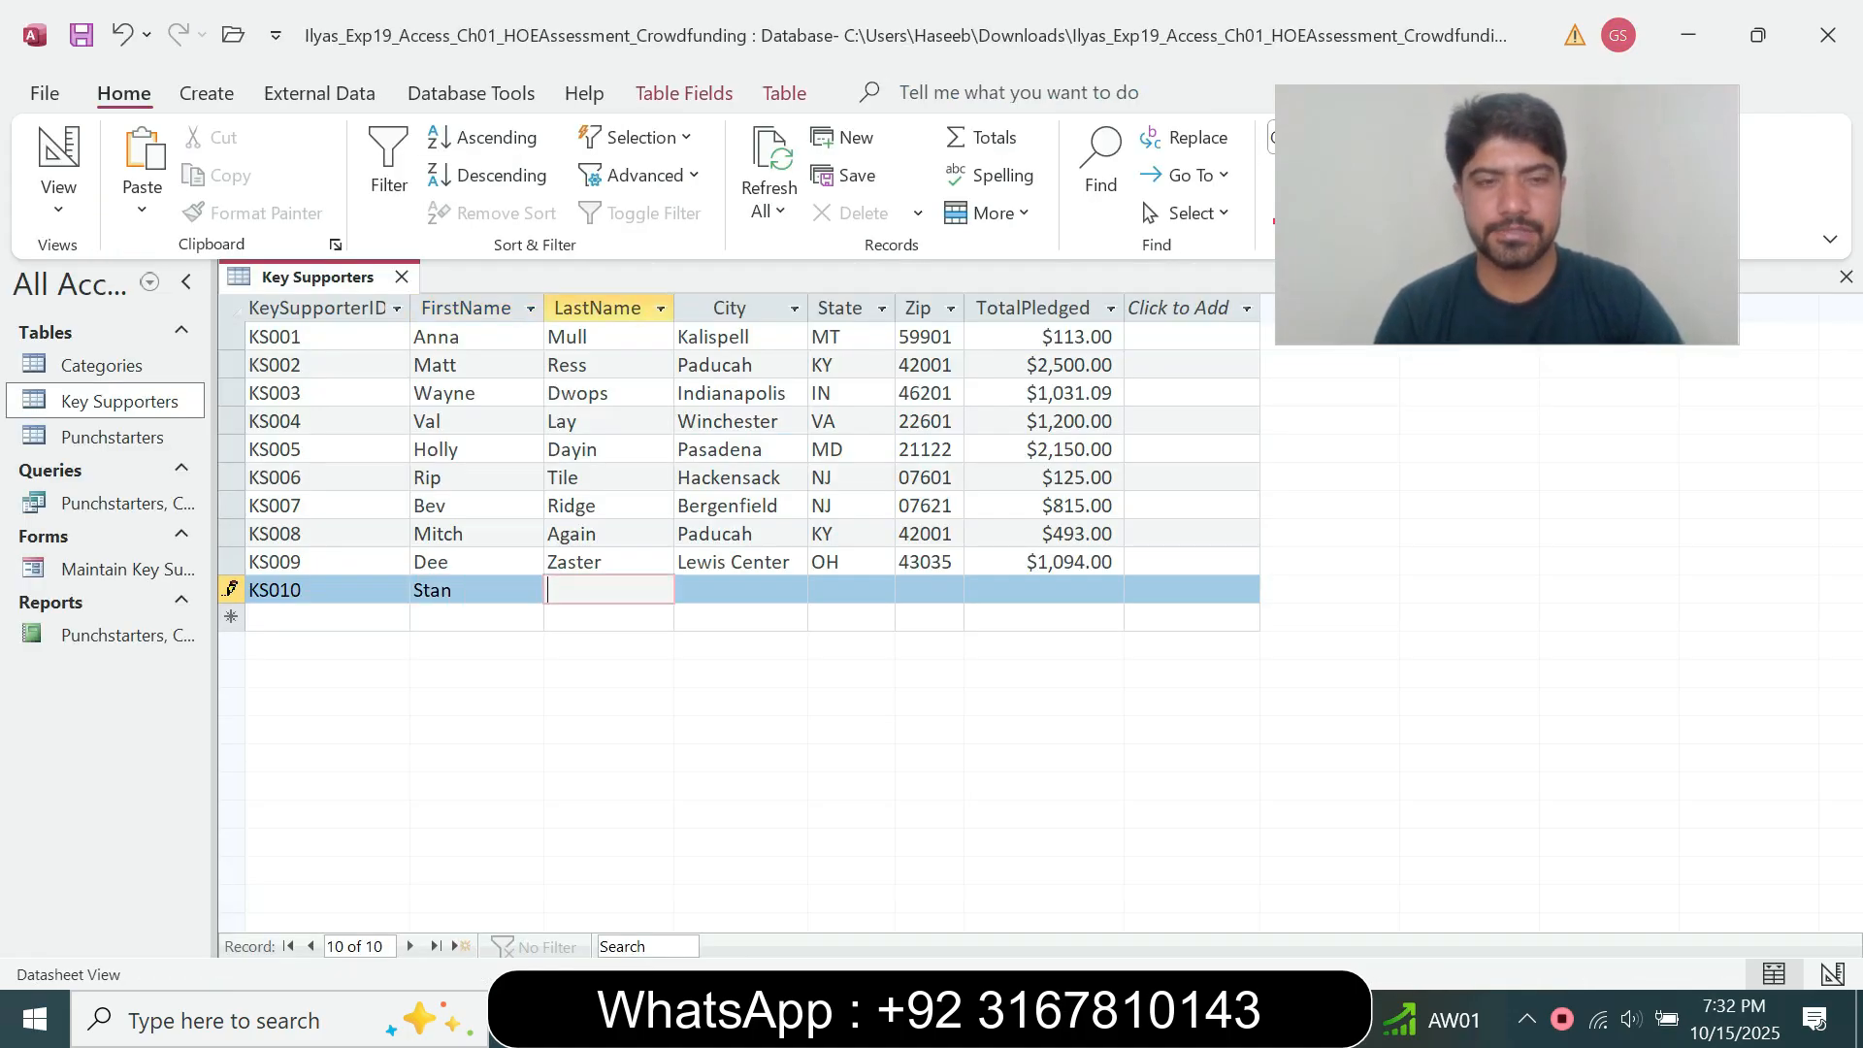
Look up the KS010 supporter's last name in Word and enter it in the LastName field of the KS010 record in Access.
key(alt+Tab)
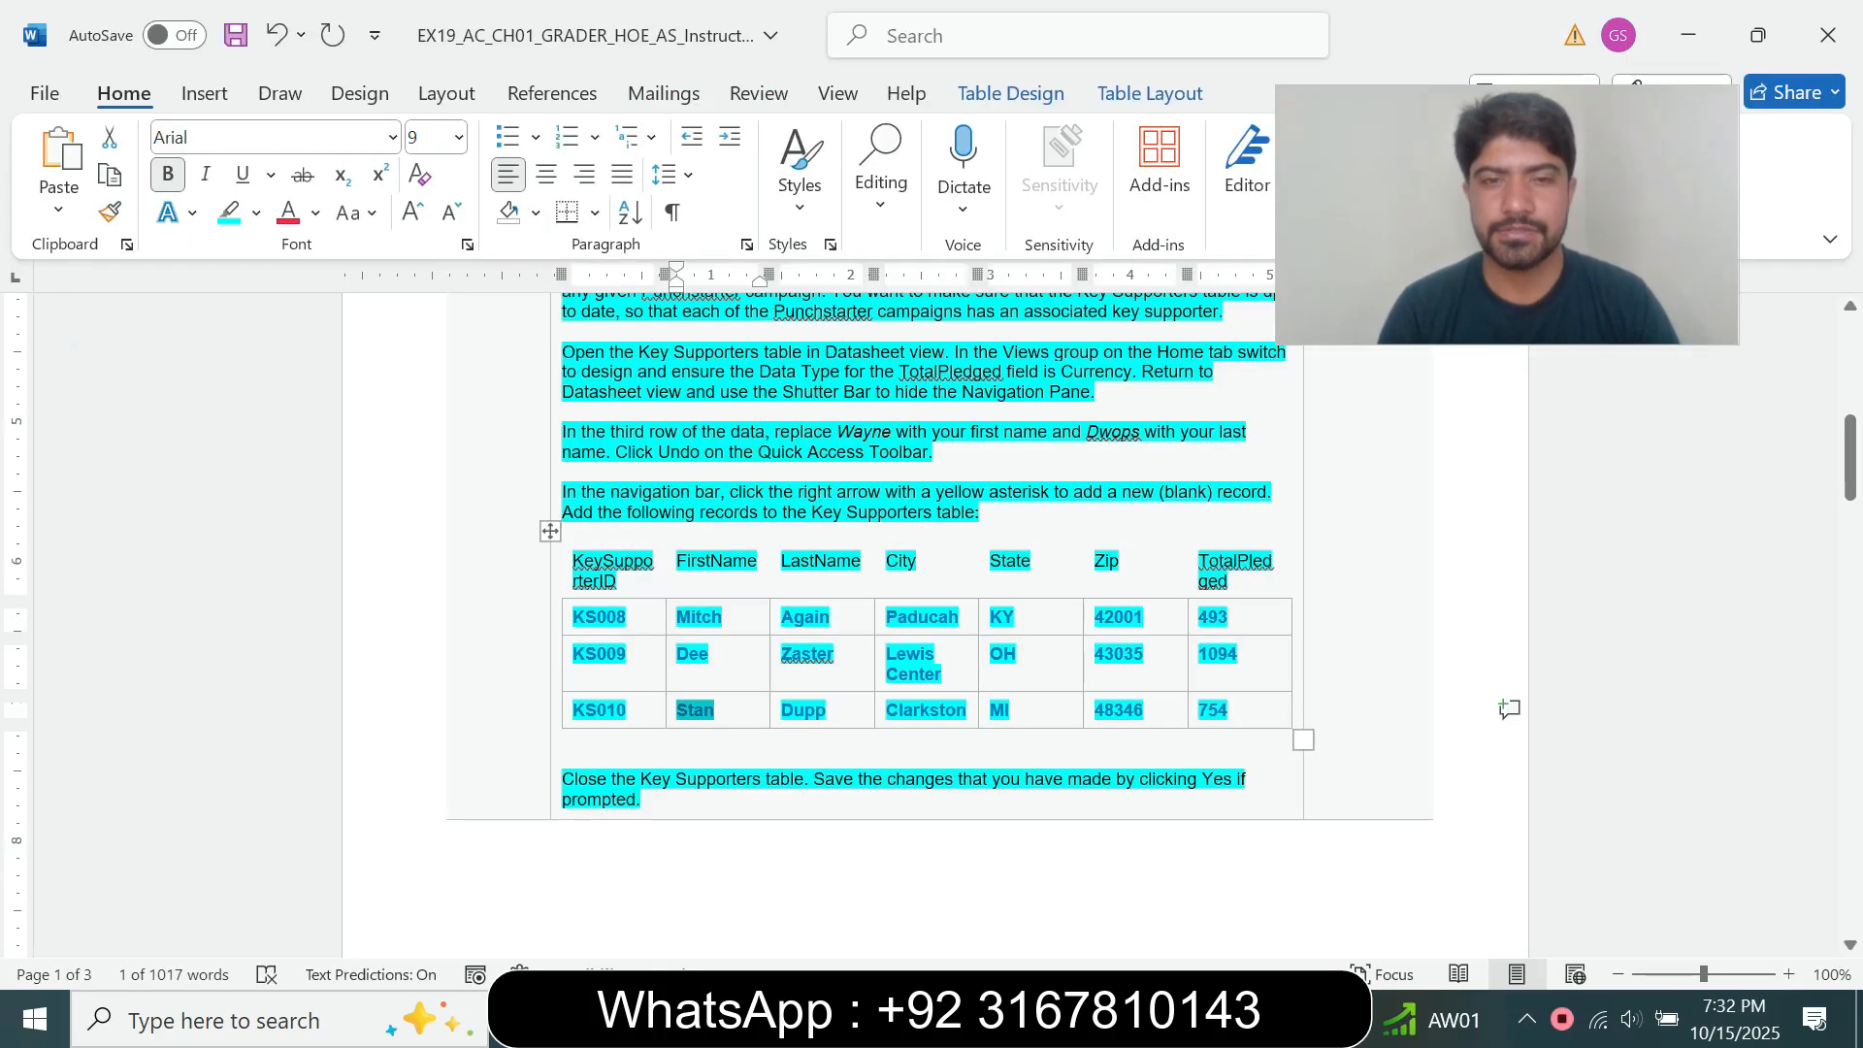
click(776, 710)
click(782, 710)
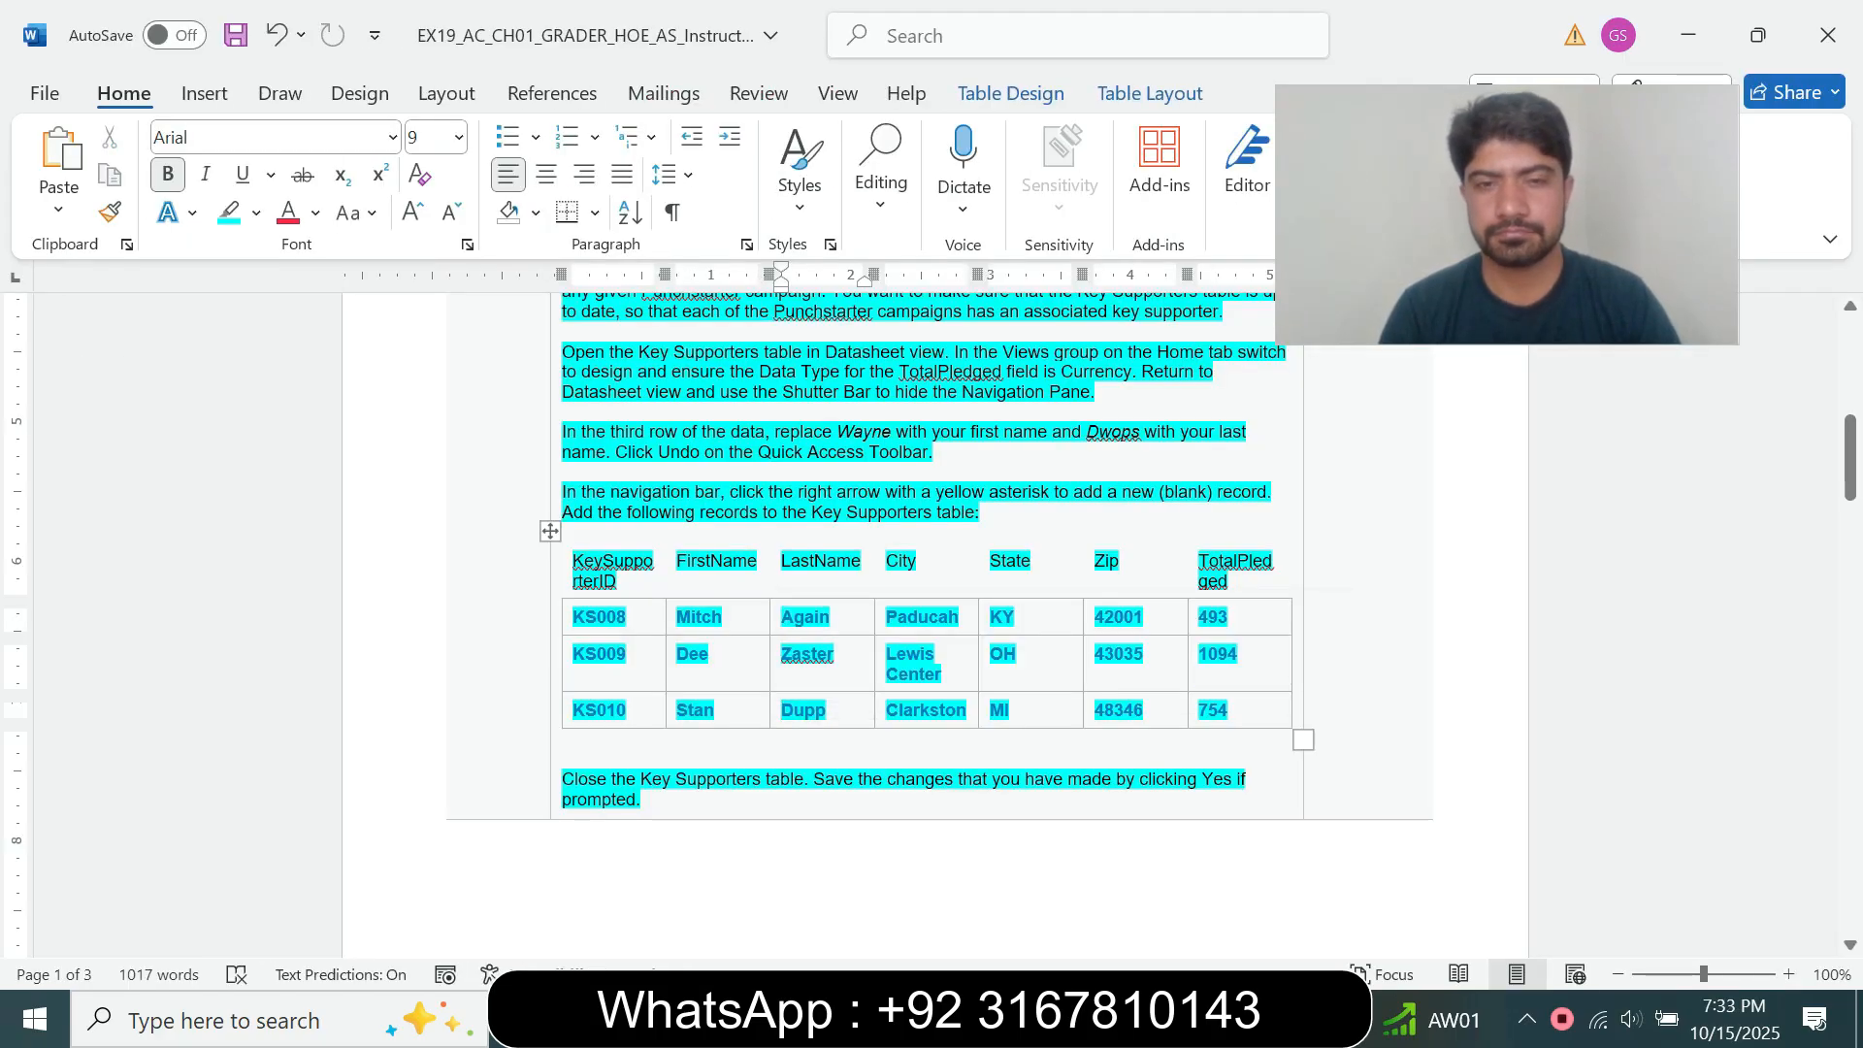
key(alt+Tab)
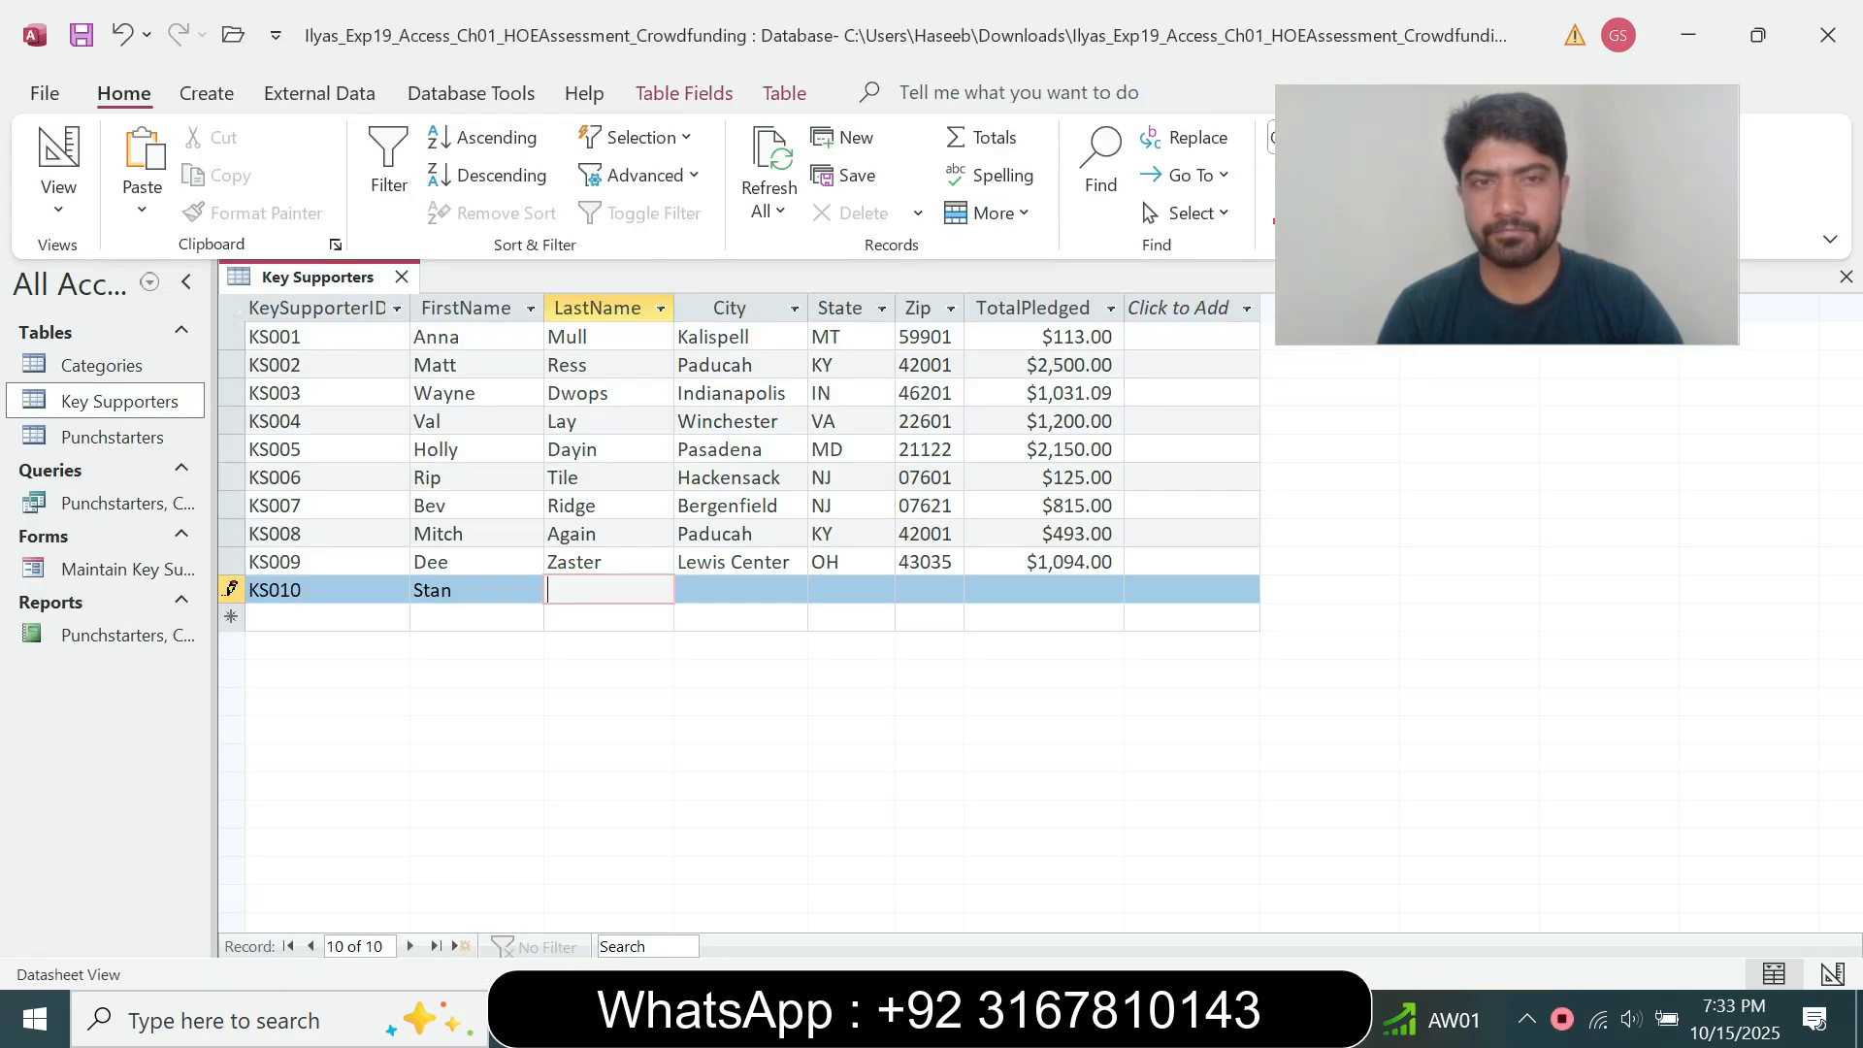
text(Dupp)
key(Tab)
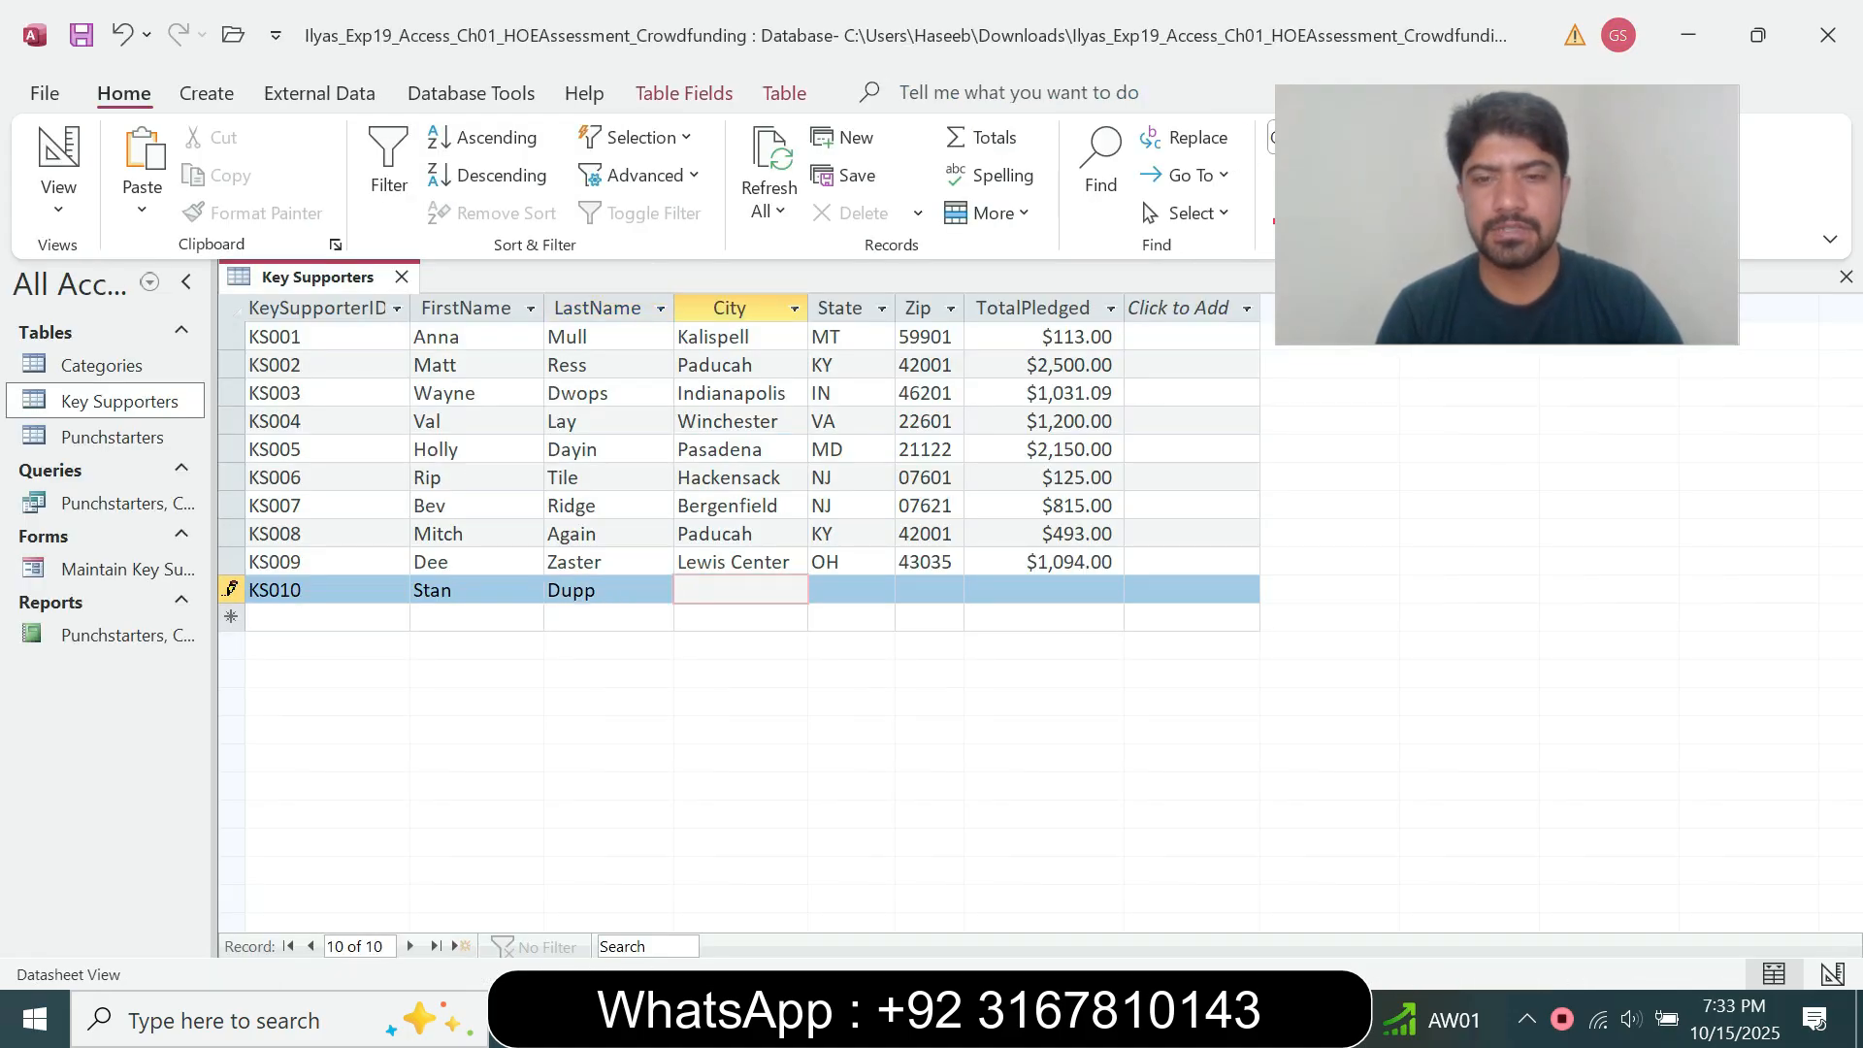
Copy the KS010 supporter's city from Word into the City field of the KS010 record in Access.
key(alt+Tab)
drag(886, 710, 968, 709)
key(ctrl+c)
key(alt+Tab)
key(ctrl+v)
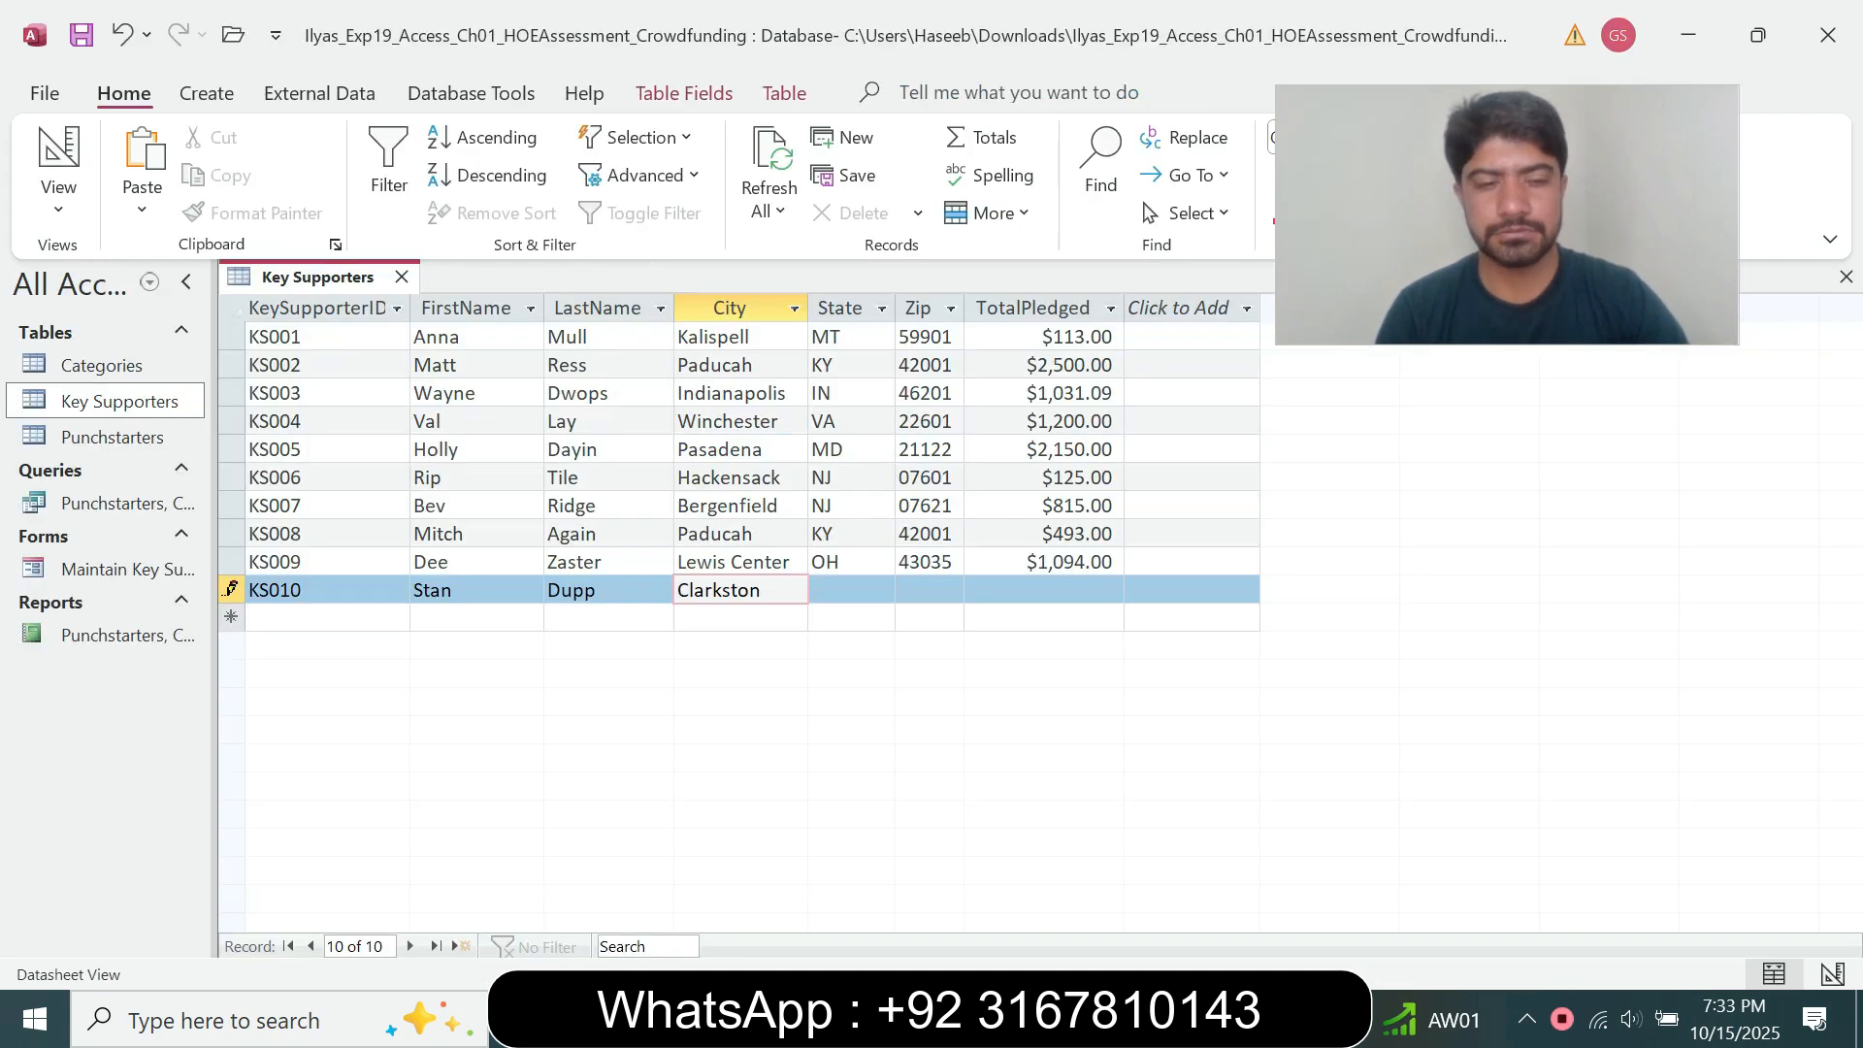
key(Tab)
Copy the KS010 supporter's state from Word into the State field of the KS010 record in Access.
key(alt+Tab)
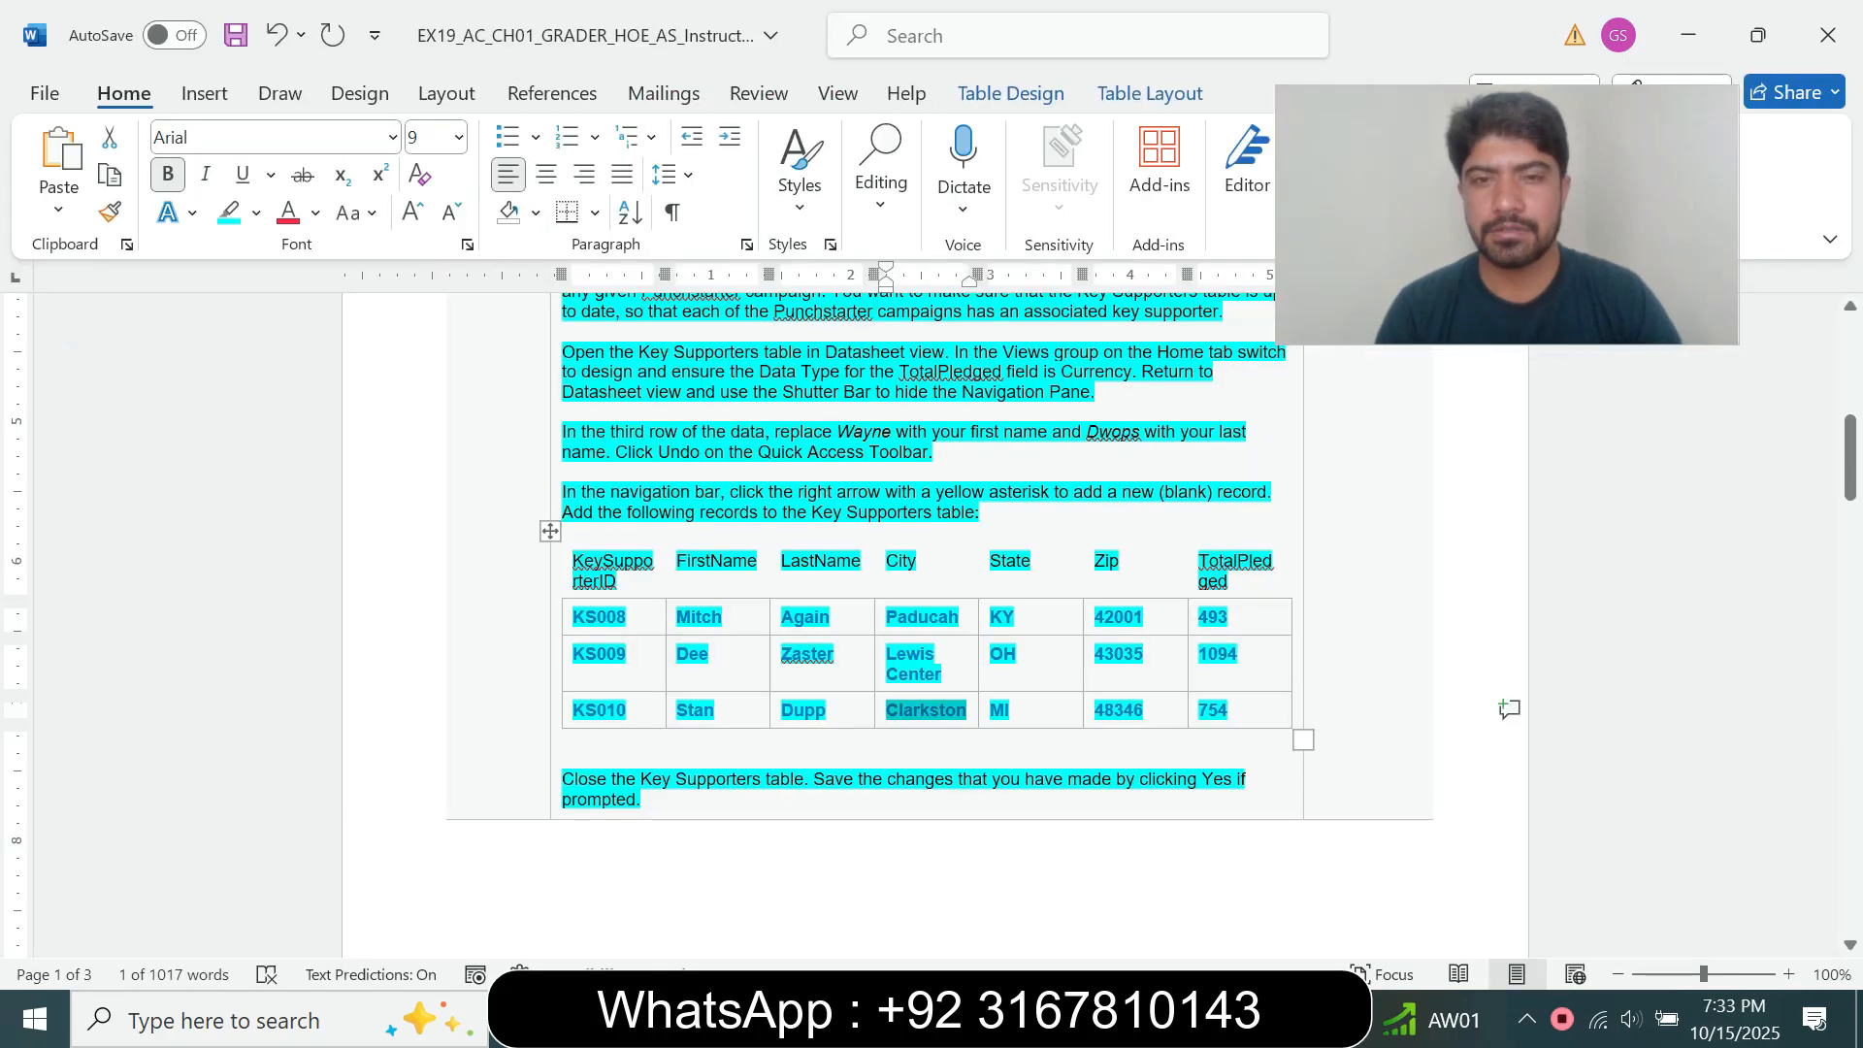
drag(989, 711, 1010, 711)
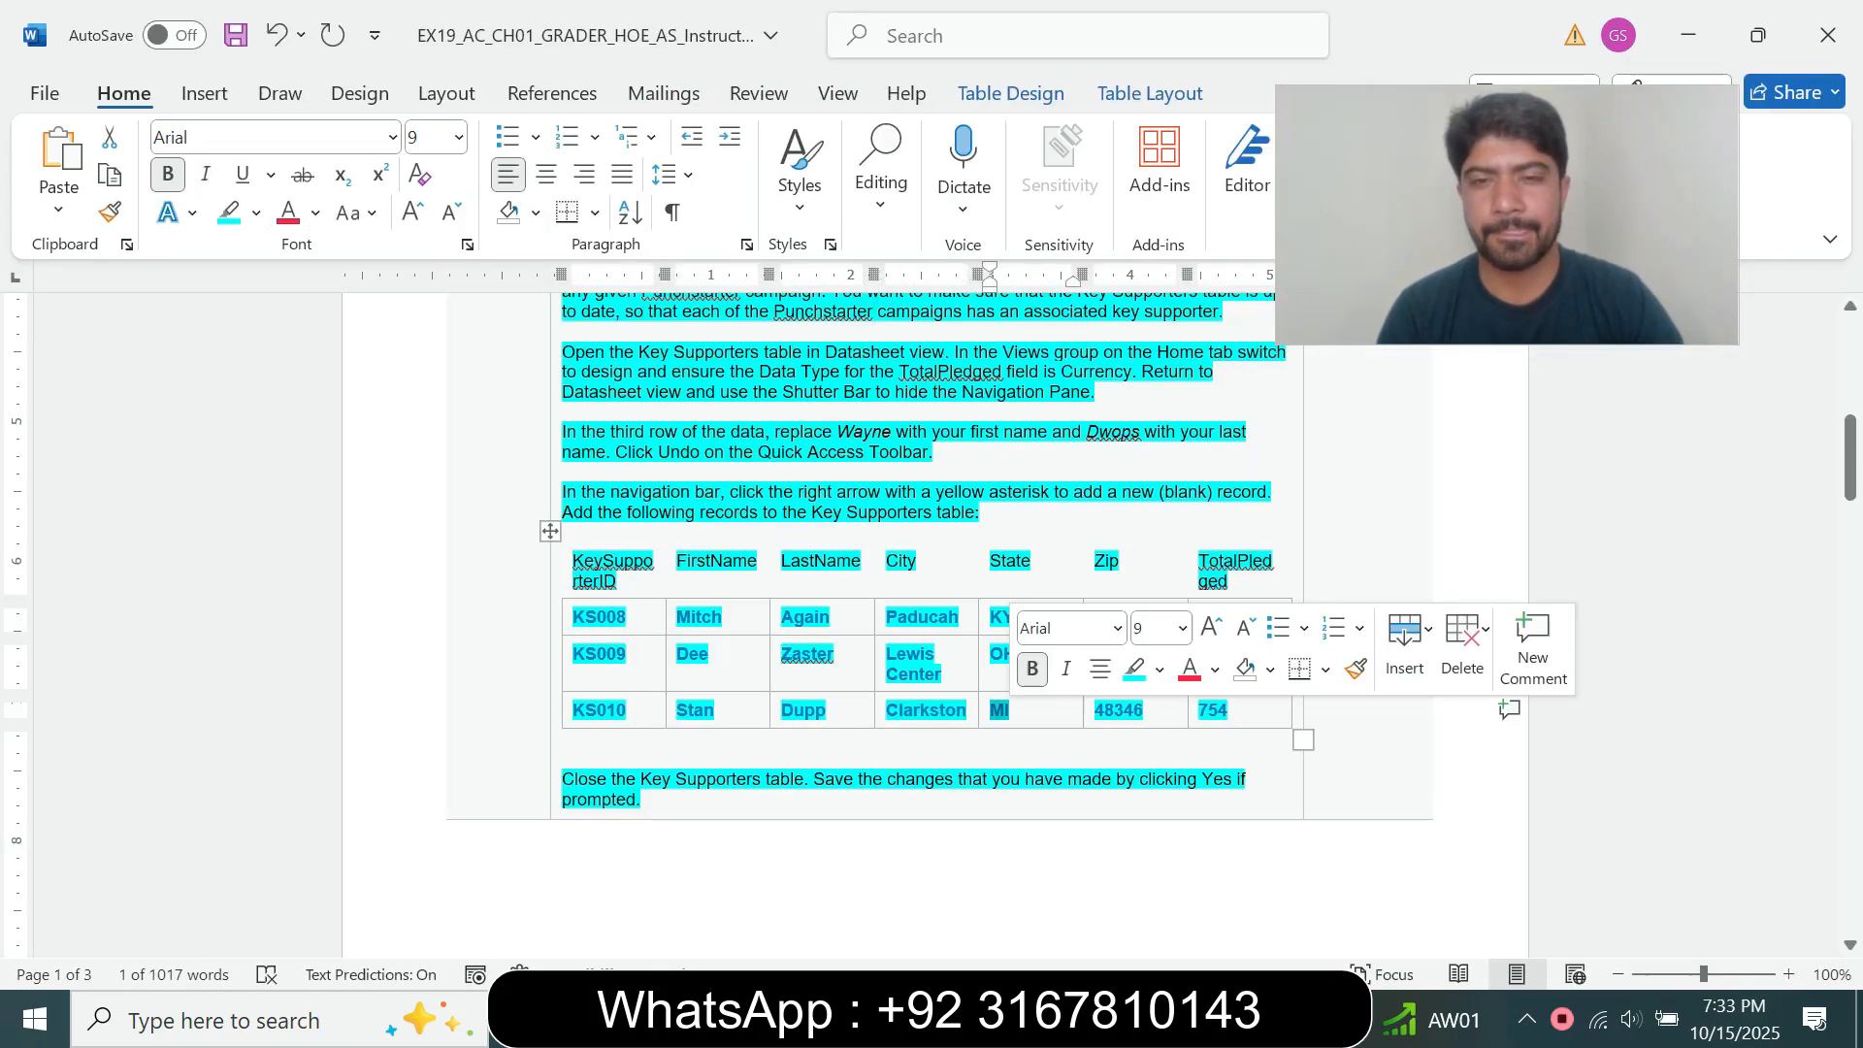
key(alt+Tab)
key(ctrl+v)
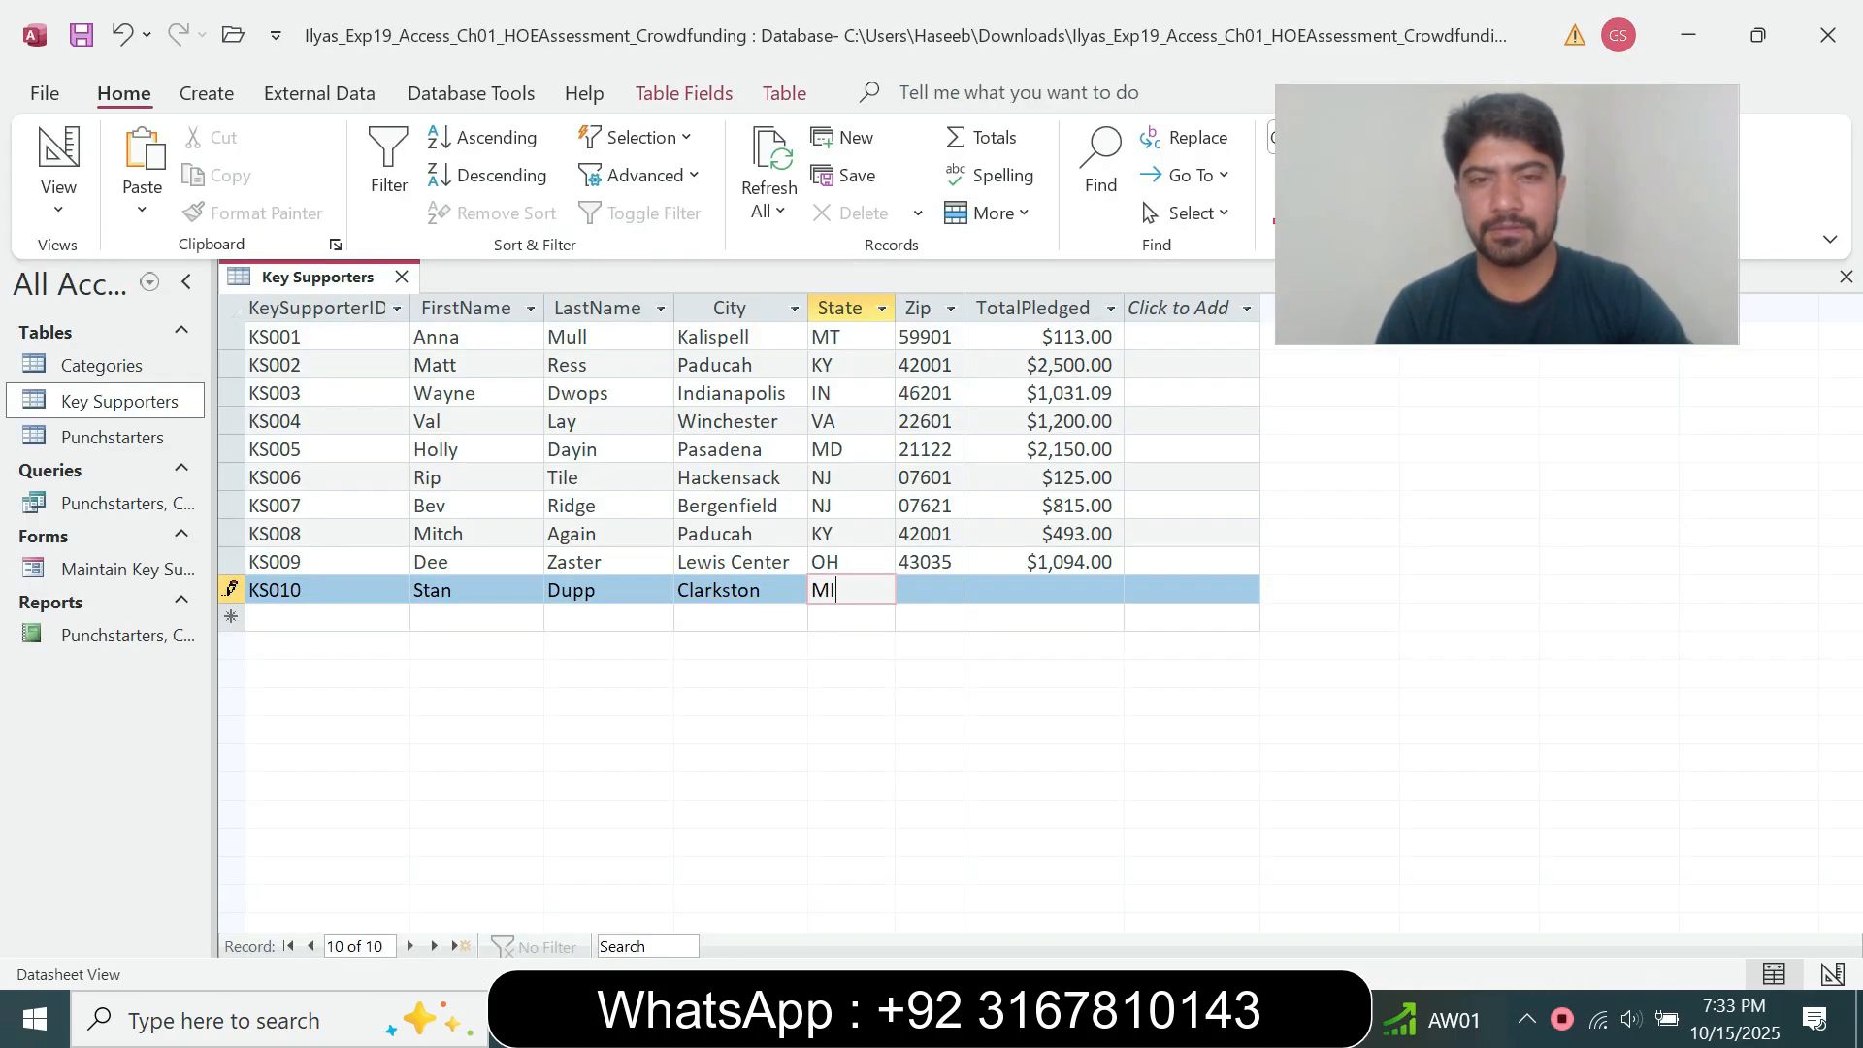
key(Tab)
Copy the KS010 supporter's zip code from Word into the Zip field of the KS010 record in Access.
key(alt+Tab)
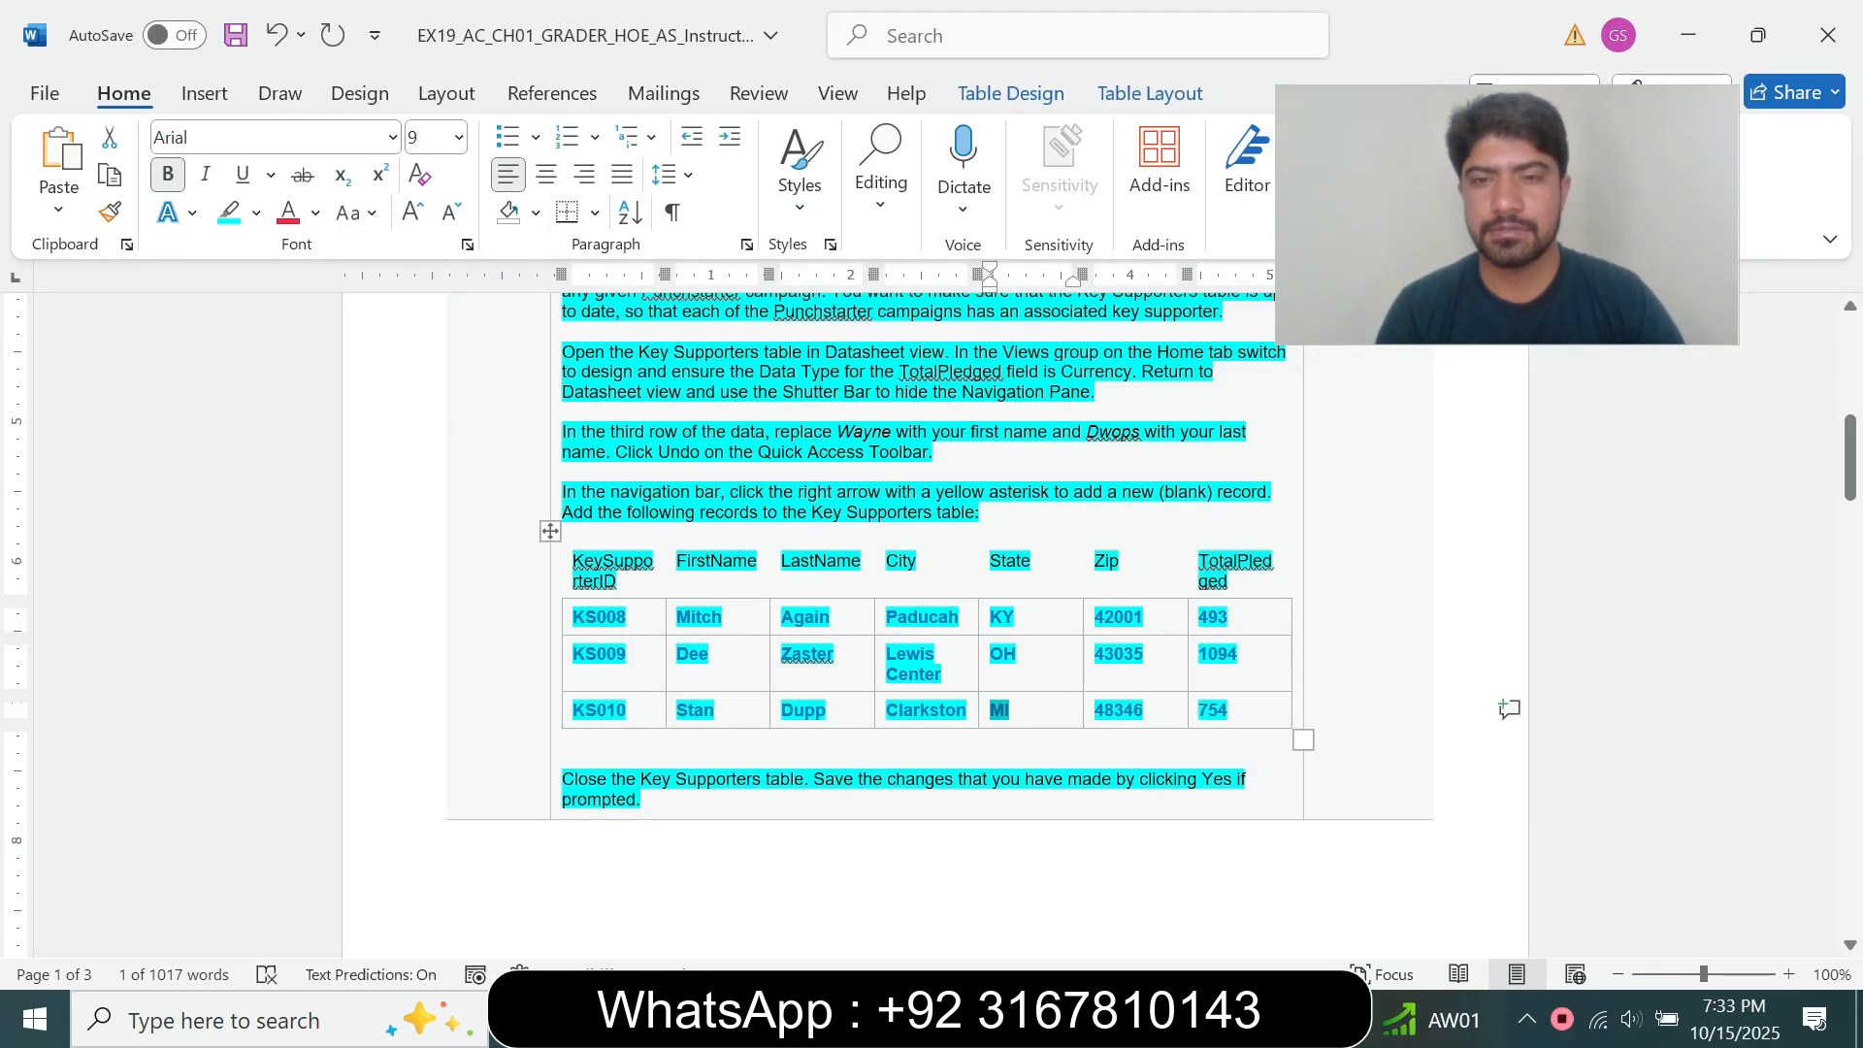
drag(1094, 711, 1145, 711)
key(ctrl+c)
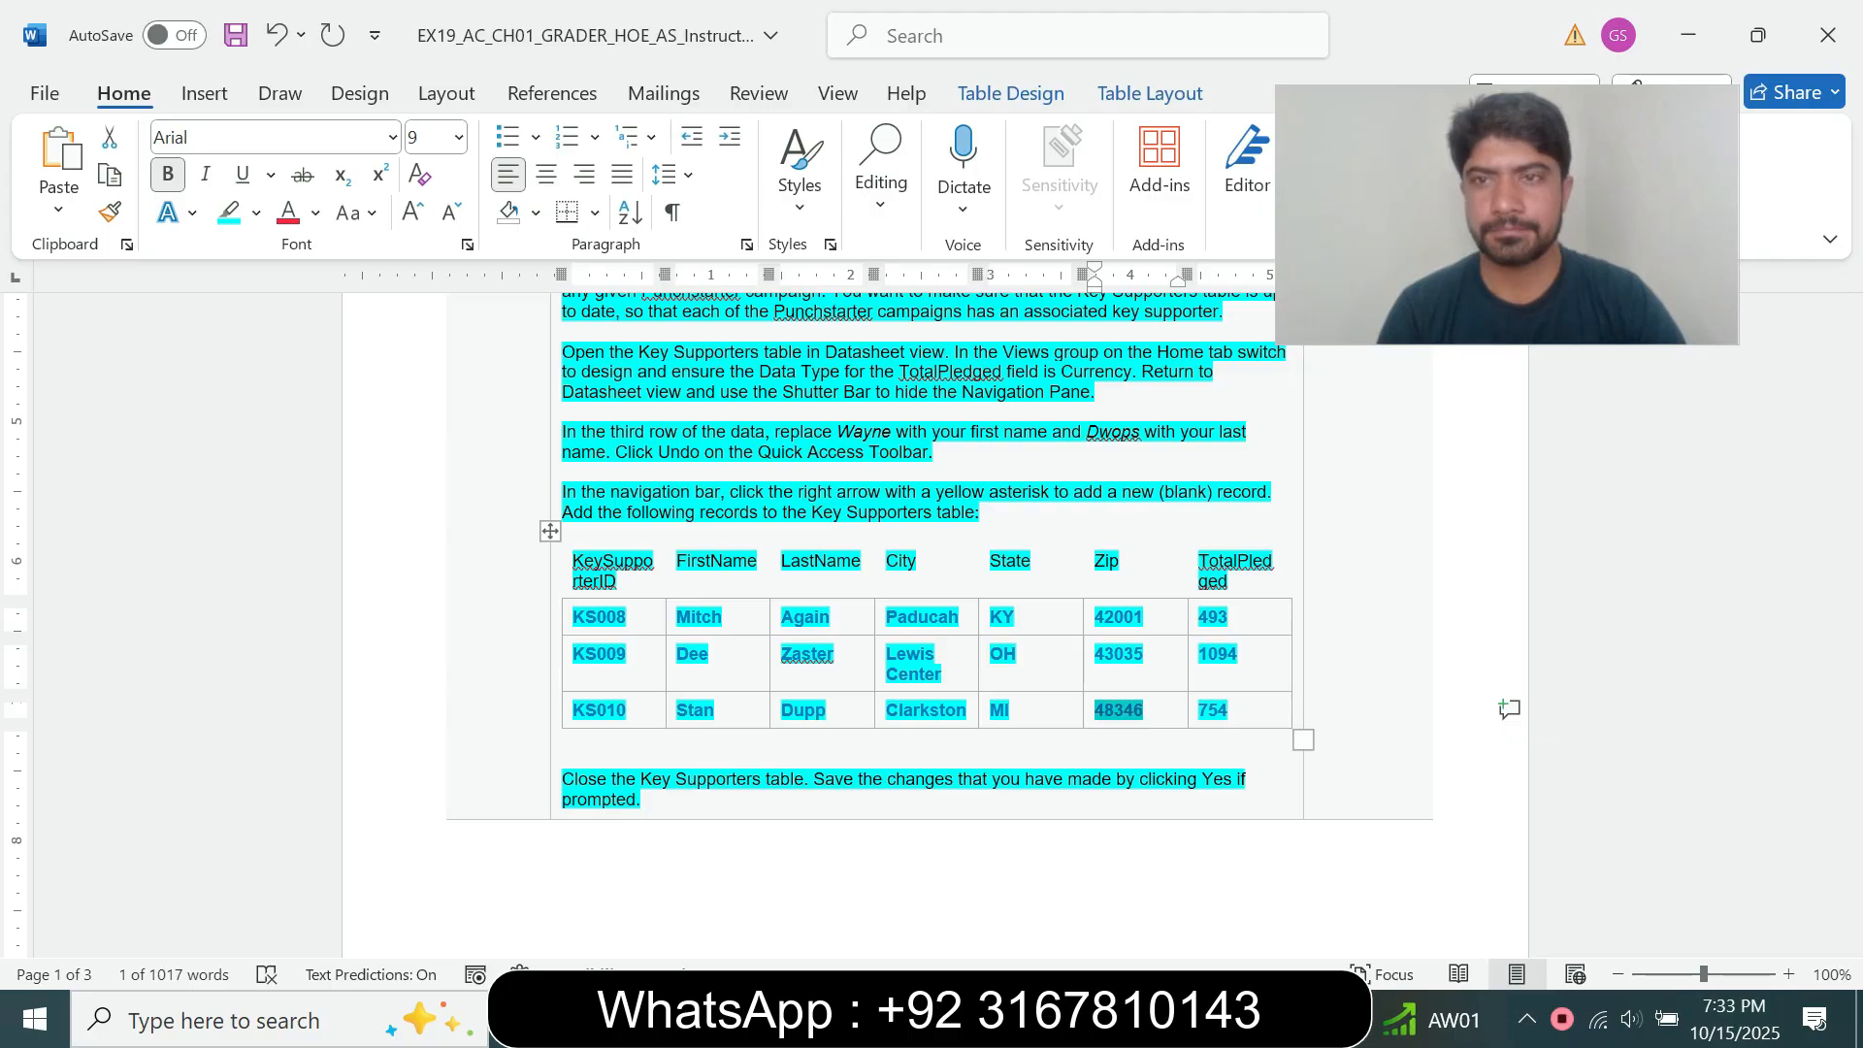
key(alt+Tab)
key(ctrl+v)
key(Tab)
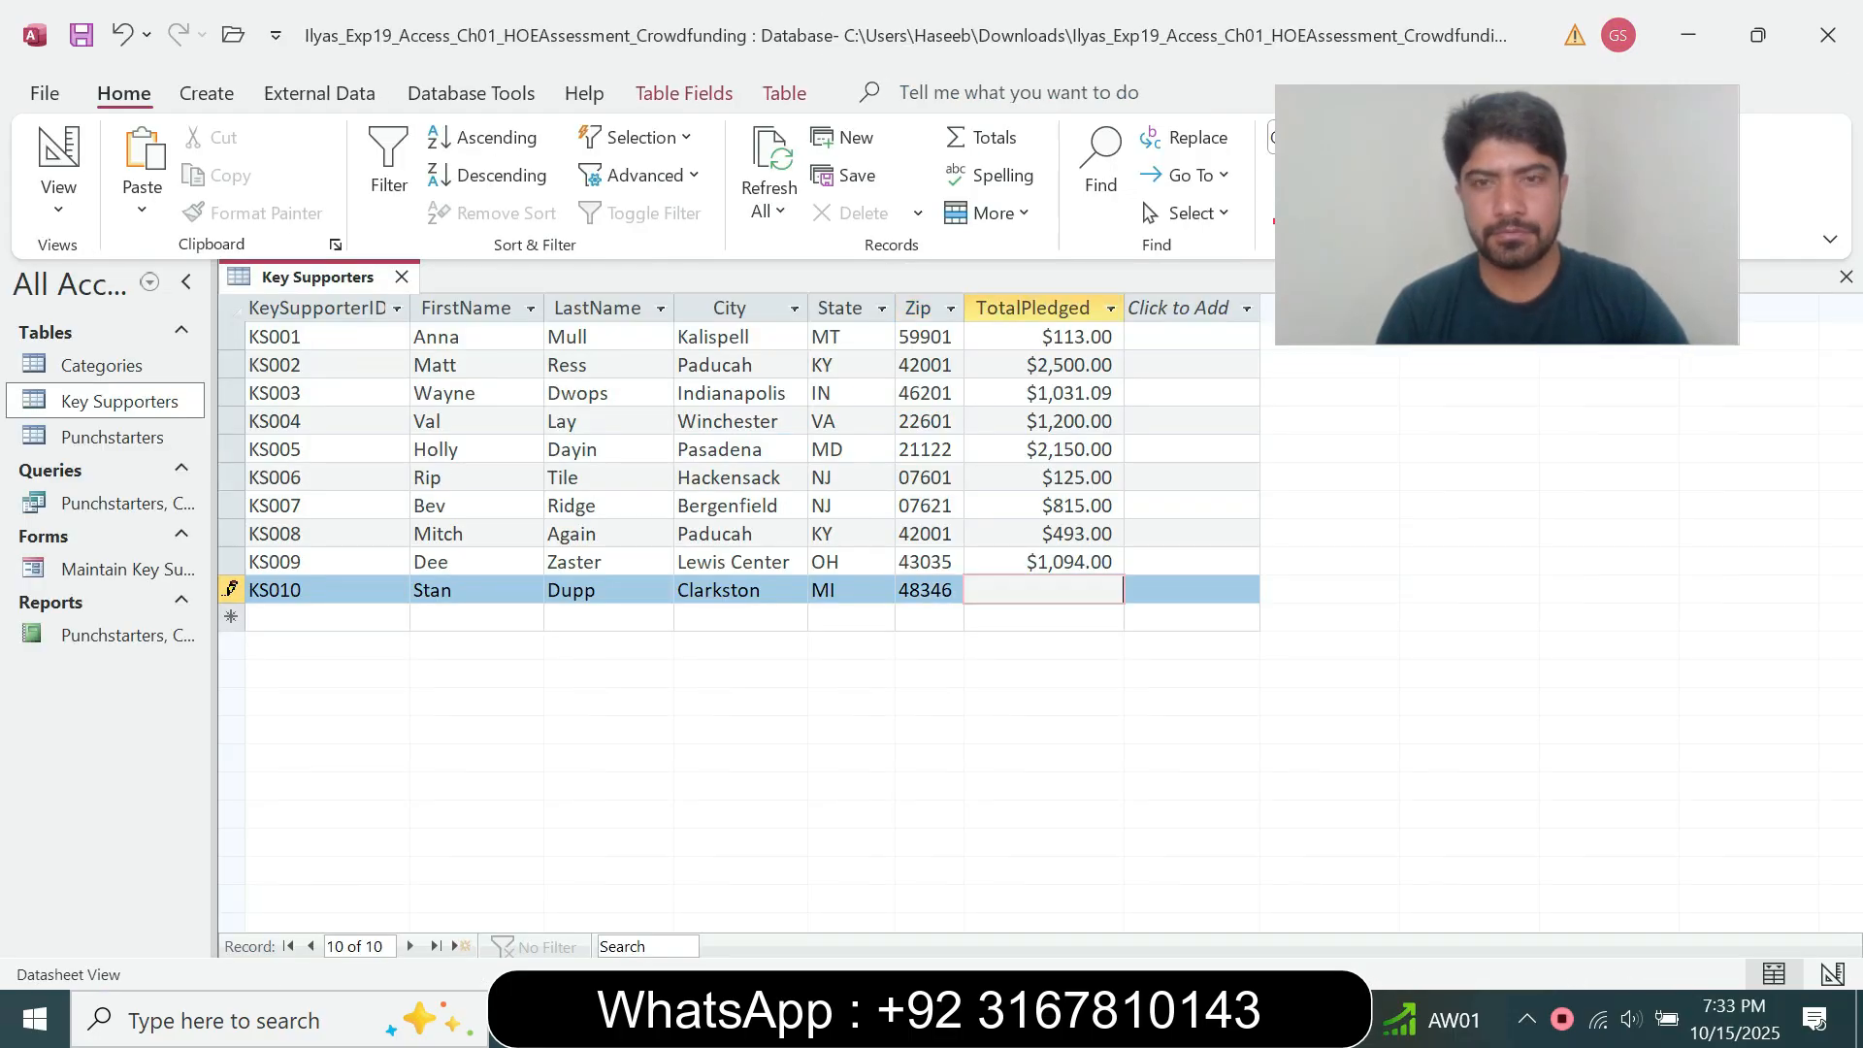
Copy the pledged amount 754 from Word into the KS010 record's TotalPledged field in Access and check the closing instruction in Word.
key(alt+Tab)
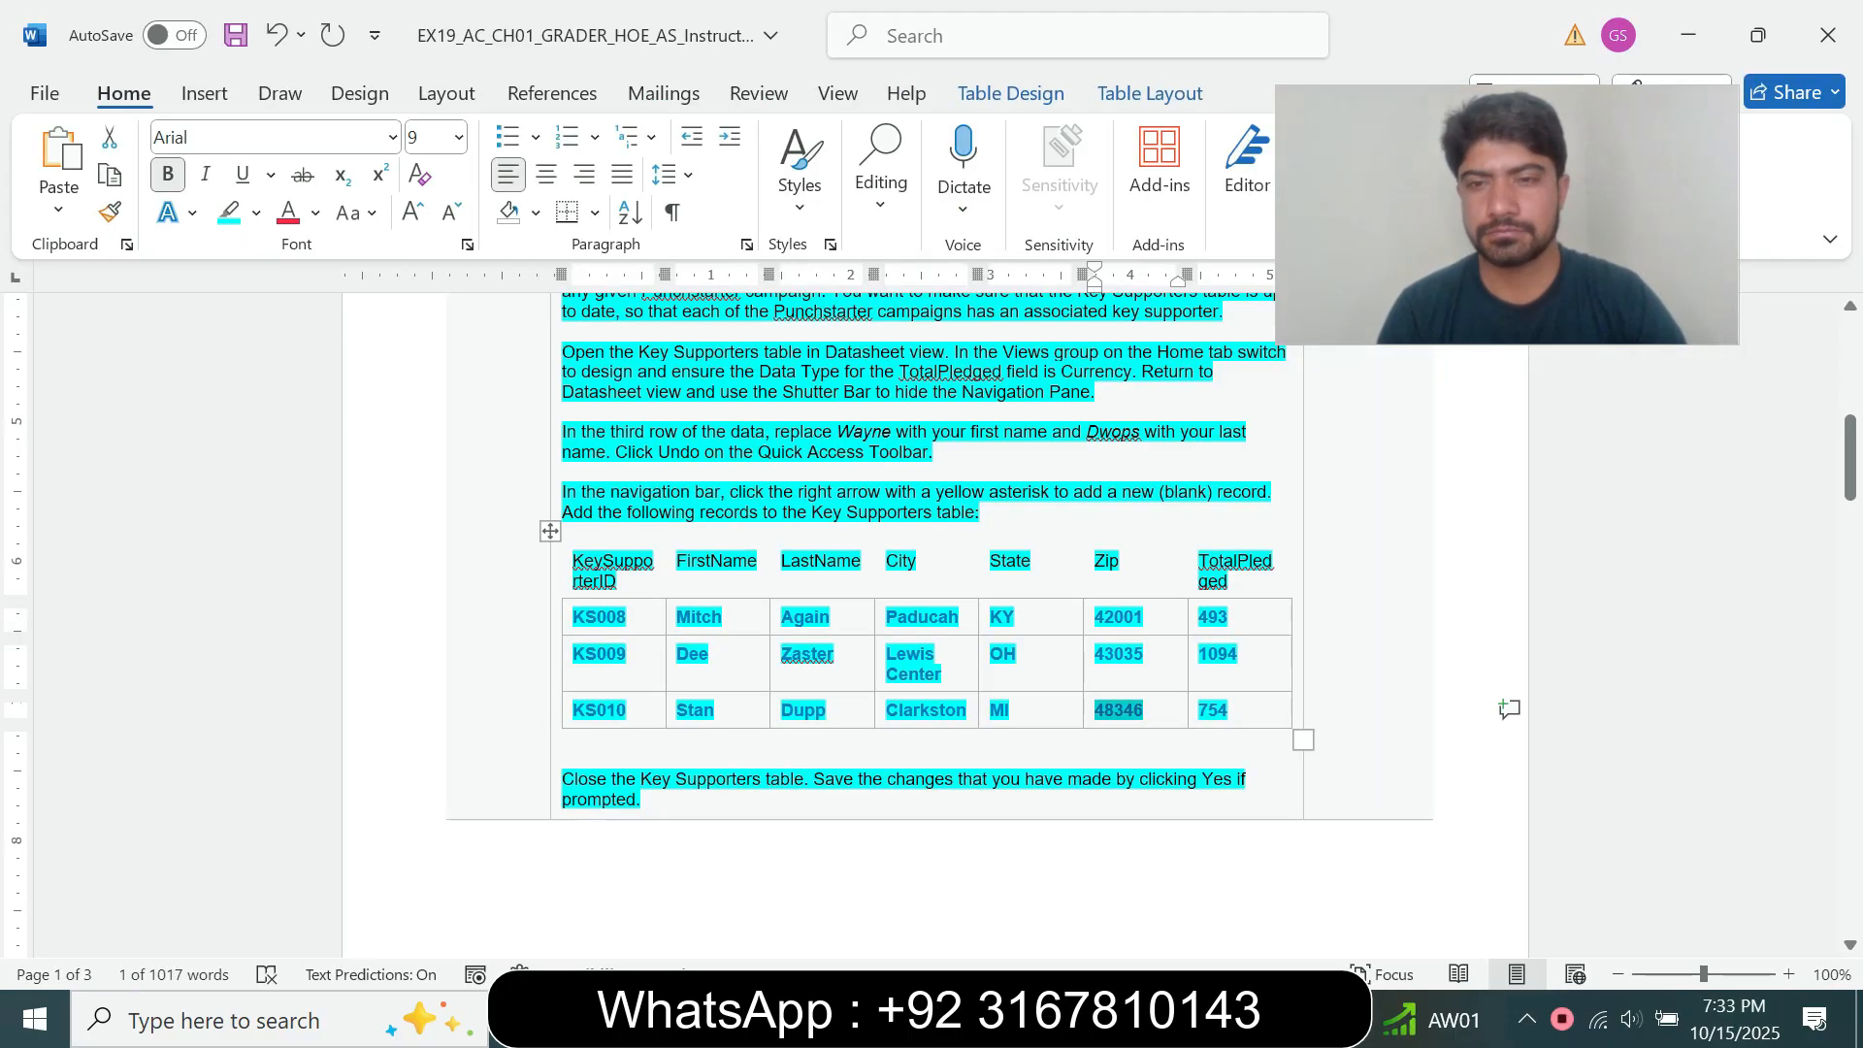
drag(1198, 711, 1228, 711)
key(ctrl+c)
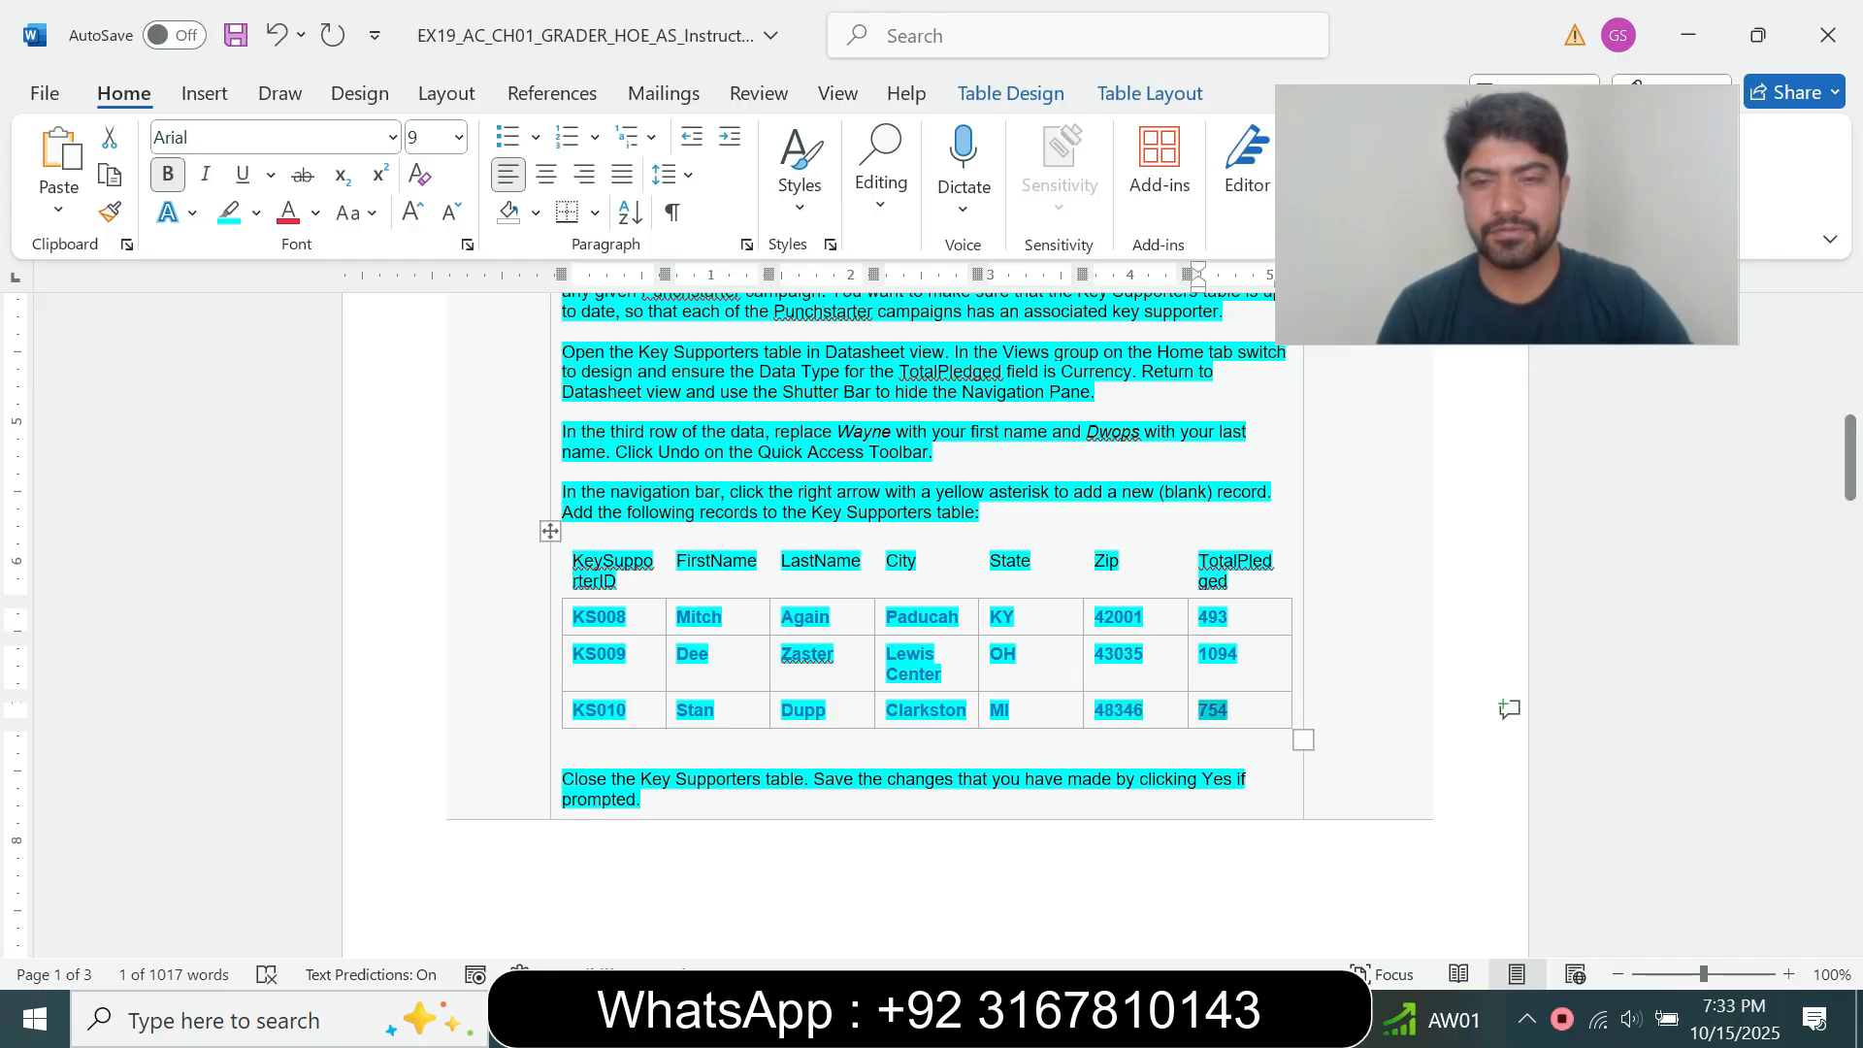
key(alt+Tab)
key(ctrl+v)
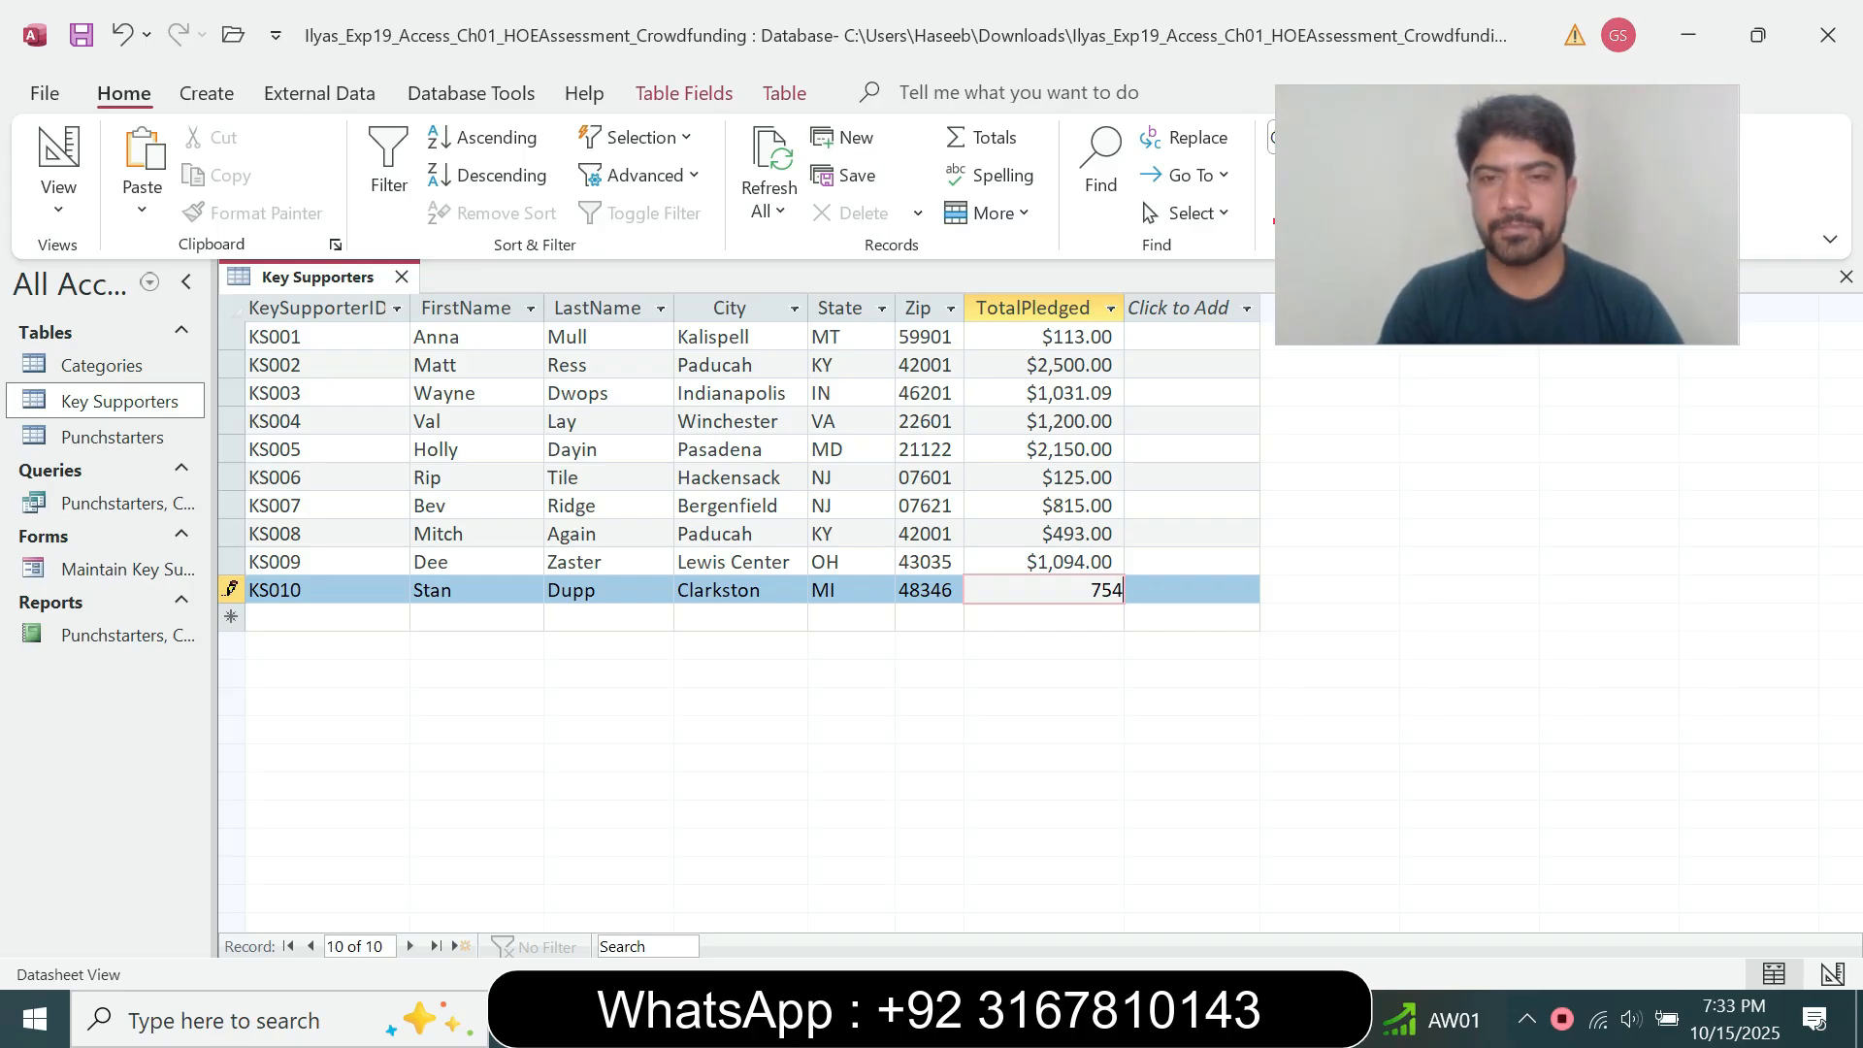
key(alt+Tab)
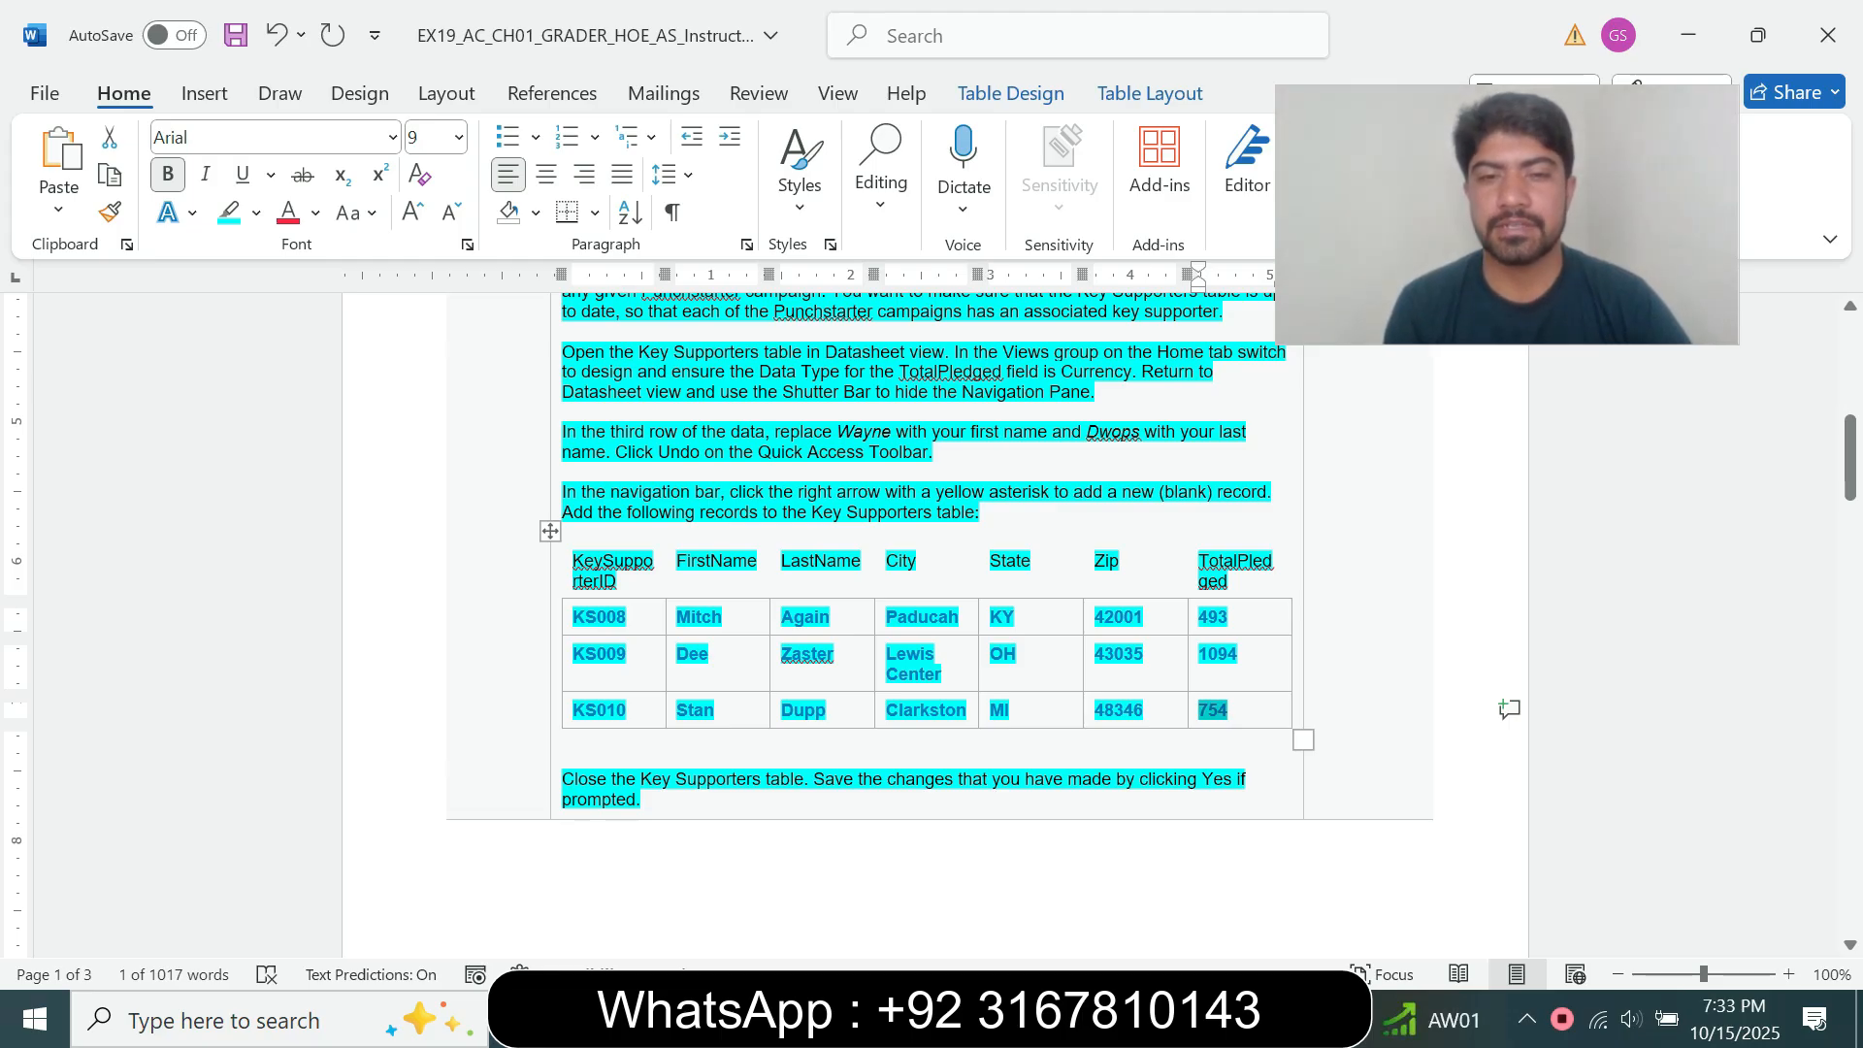
key(alt+Tab)
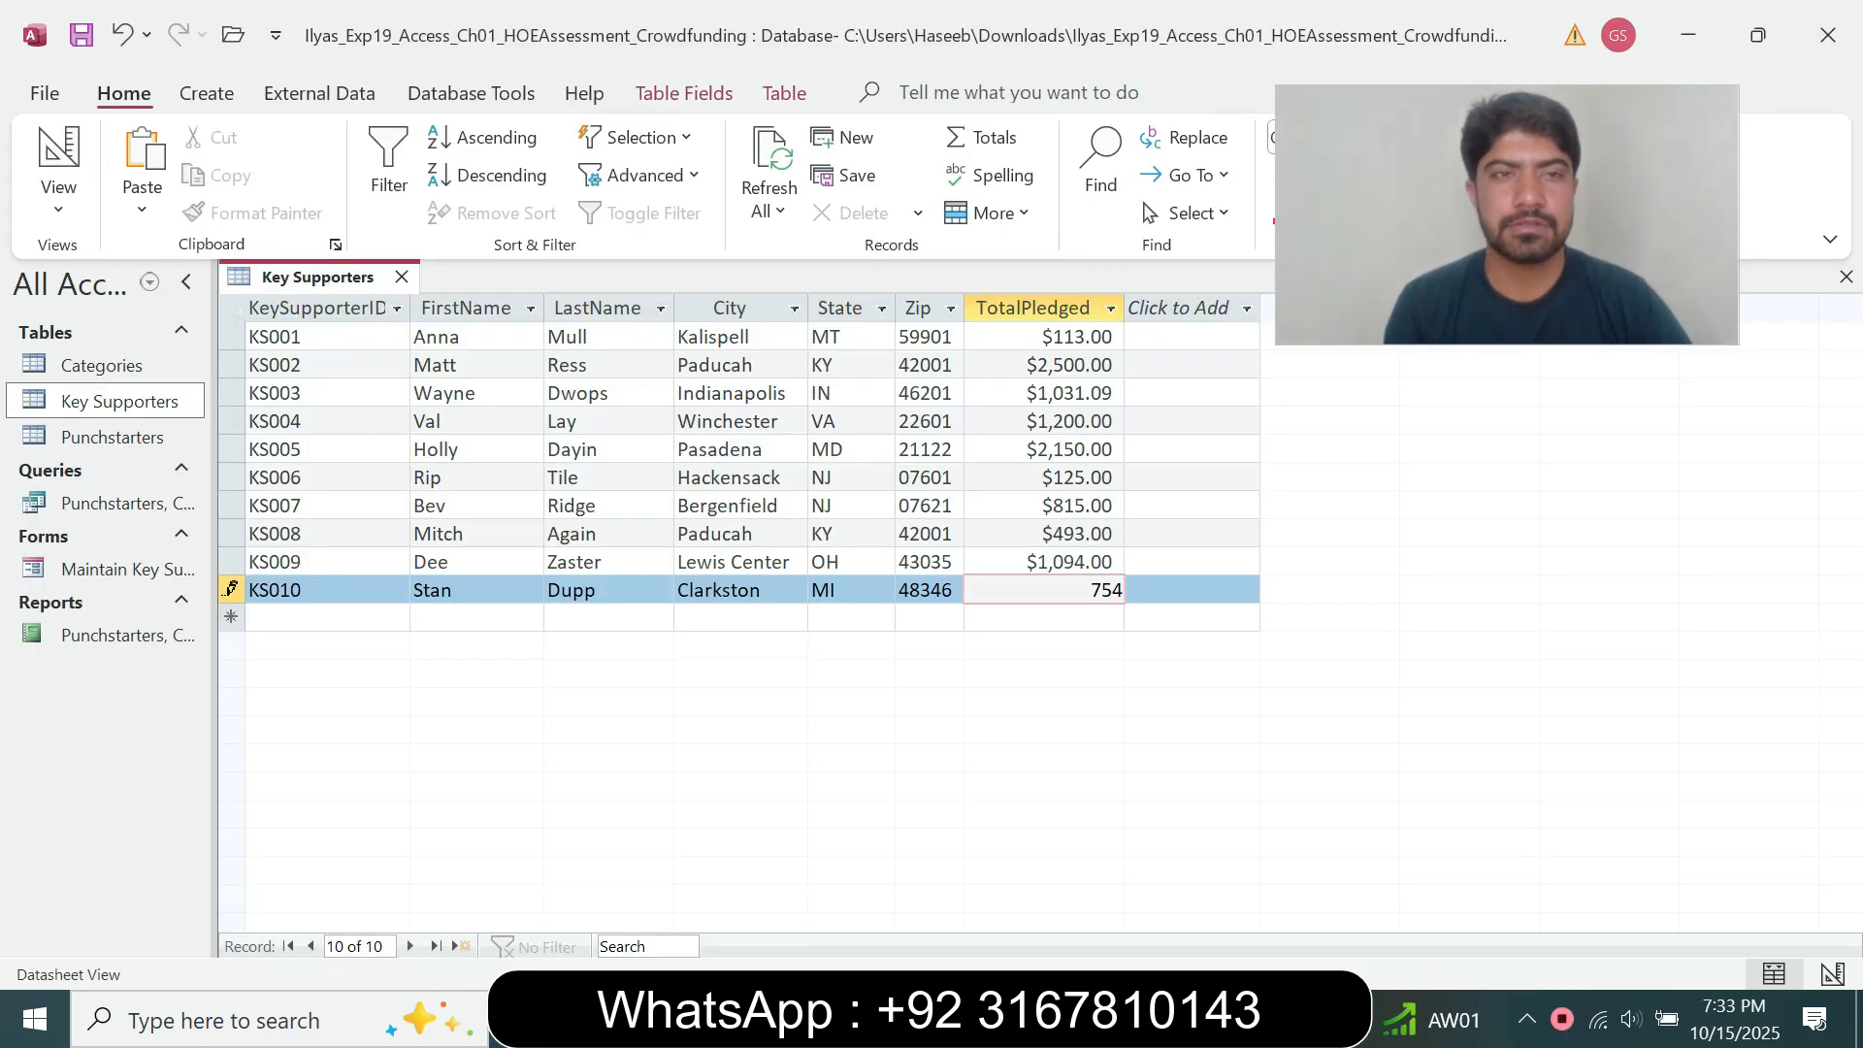
Save and close the Key Supporters table in Access and switch back to the Word instructions.
right_click(359, 279)
click(430, 301)
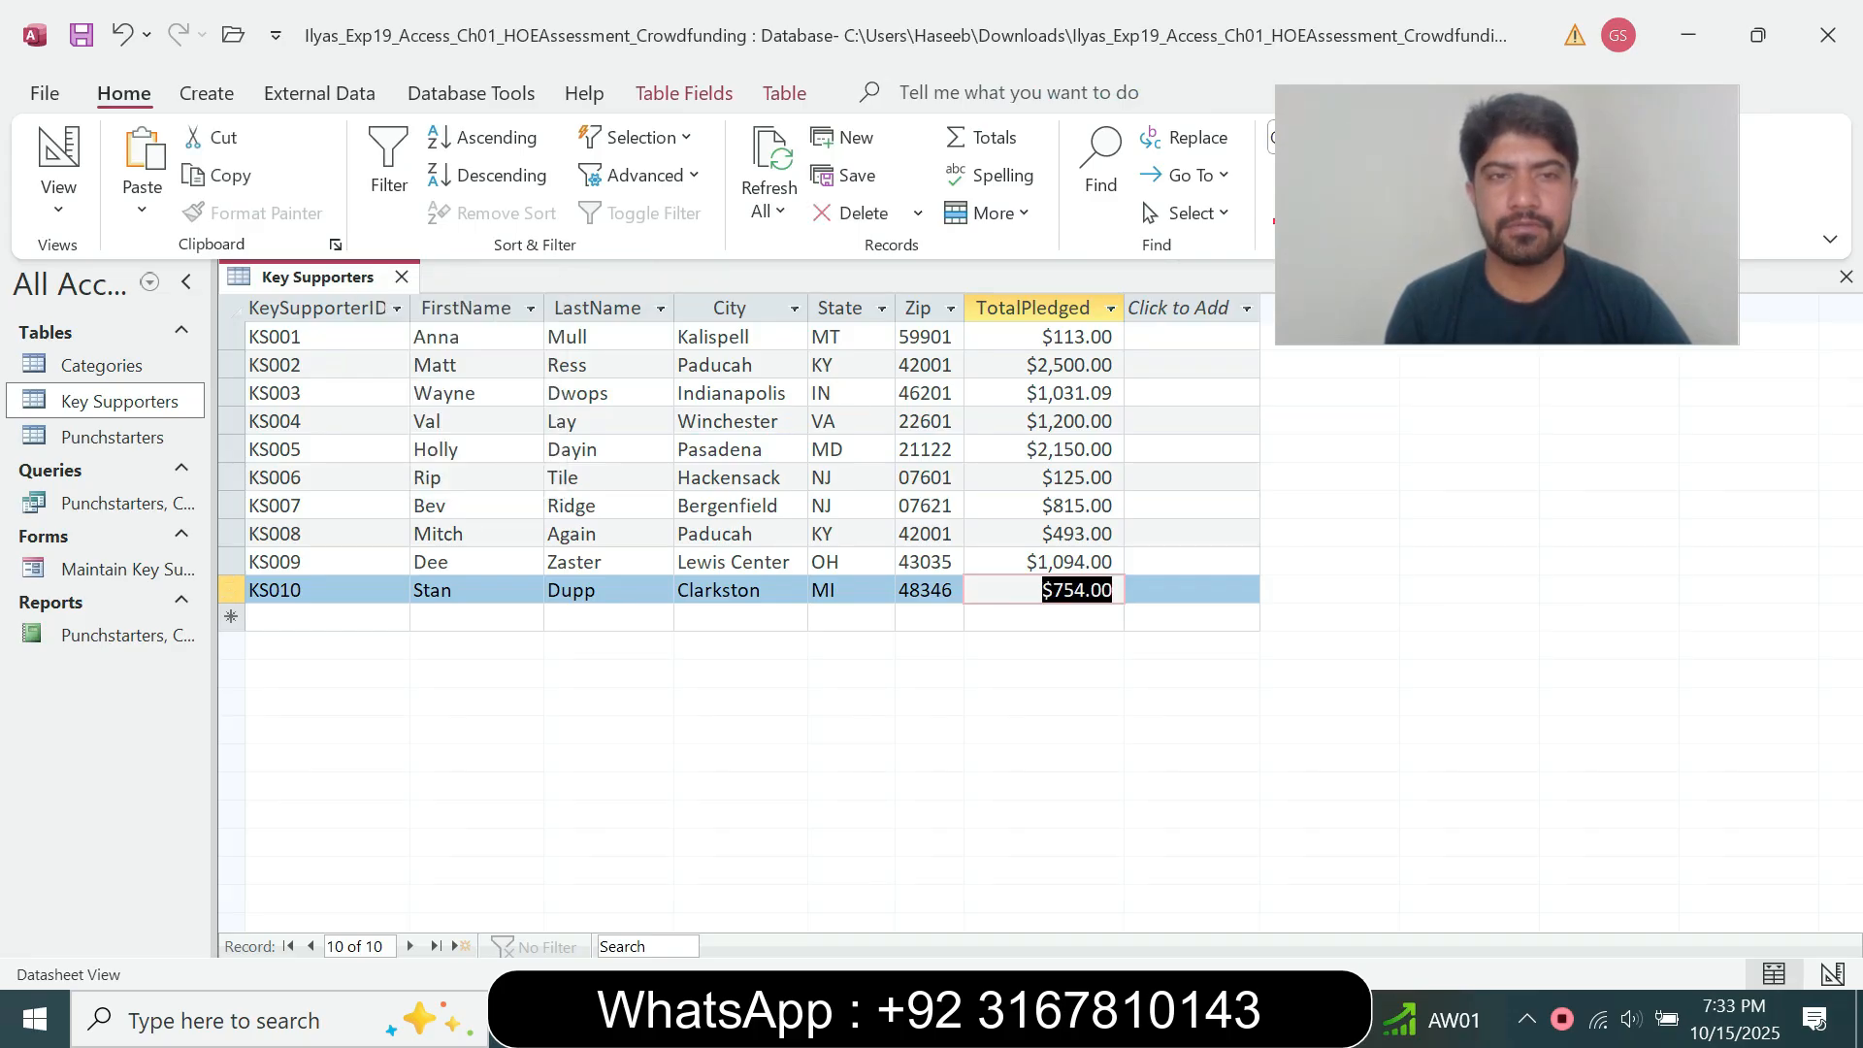
click(402, 278)
key(alt+Tab)
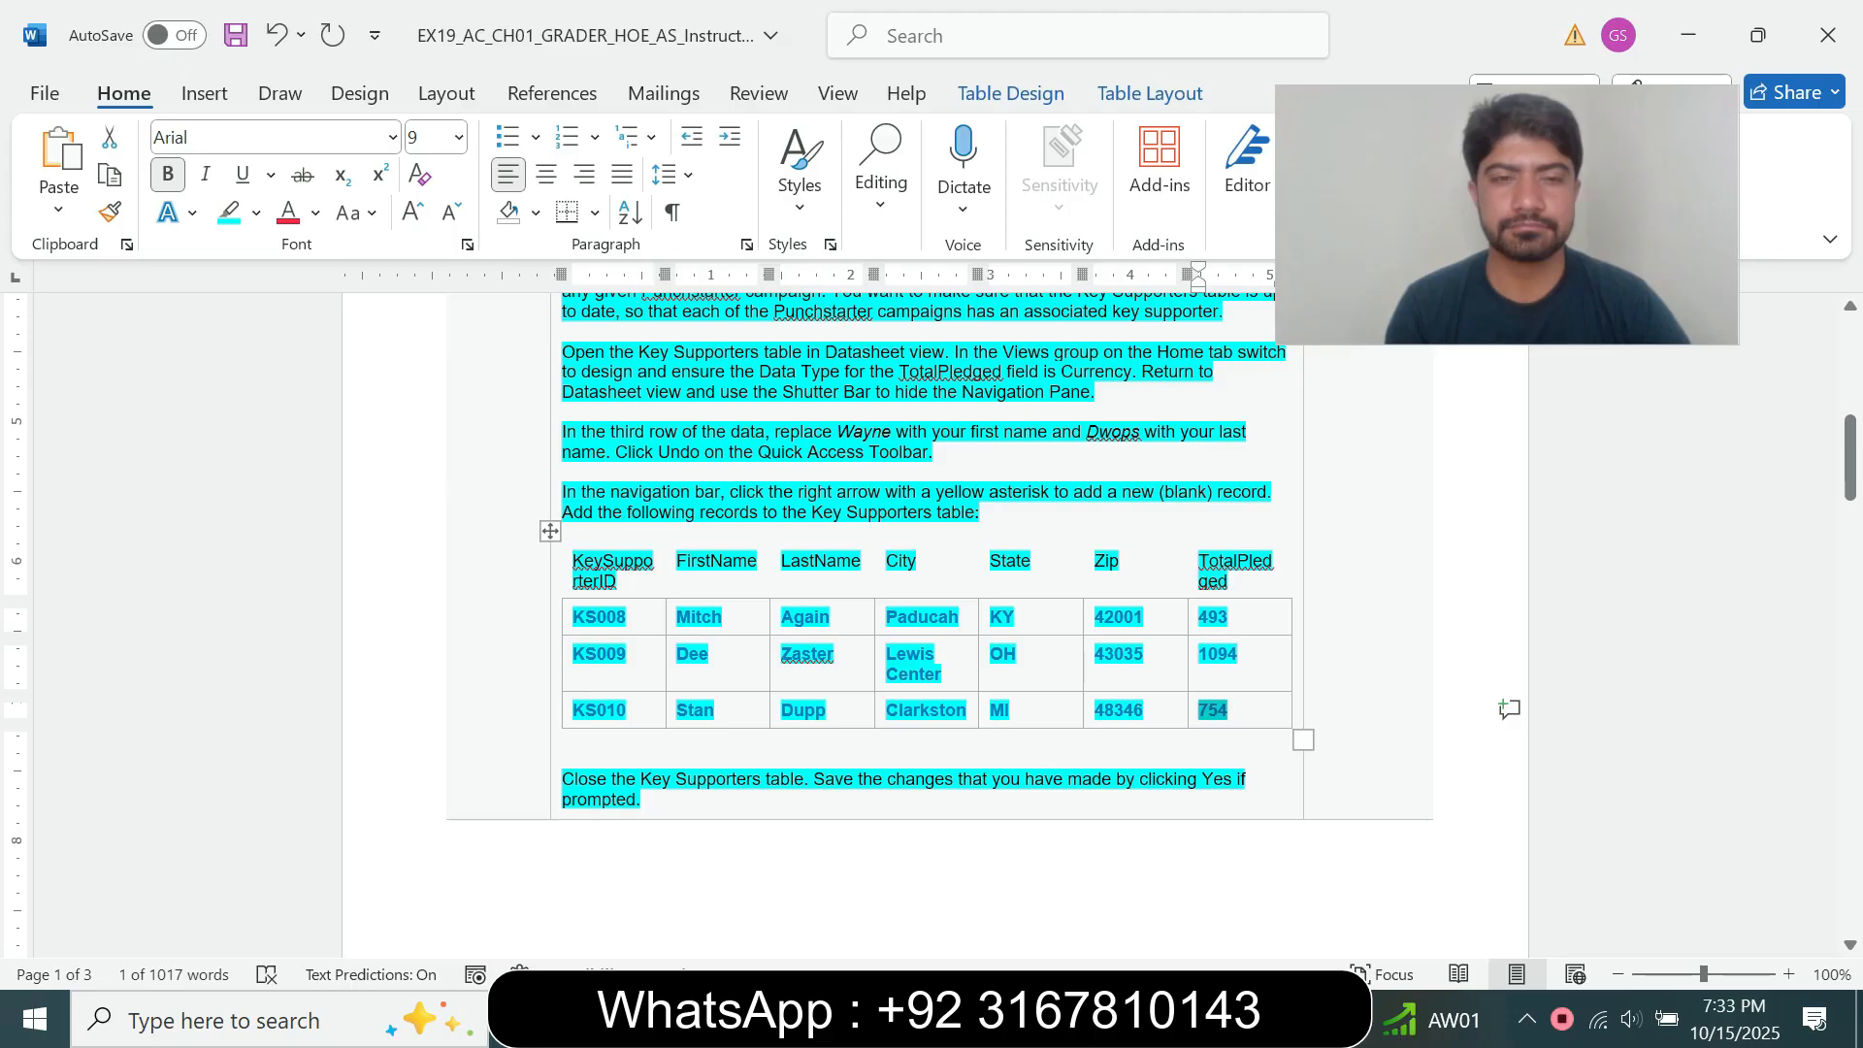
Remove the turquoise highlighting from the completed step 2 instructions in Word.
click(728, 700)
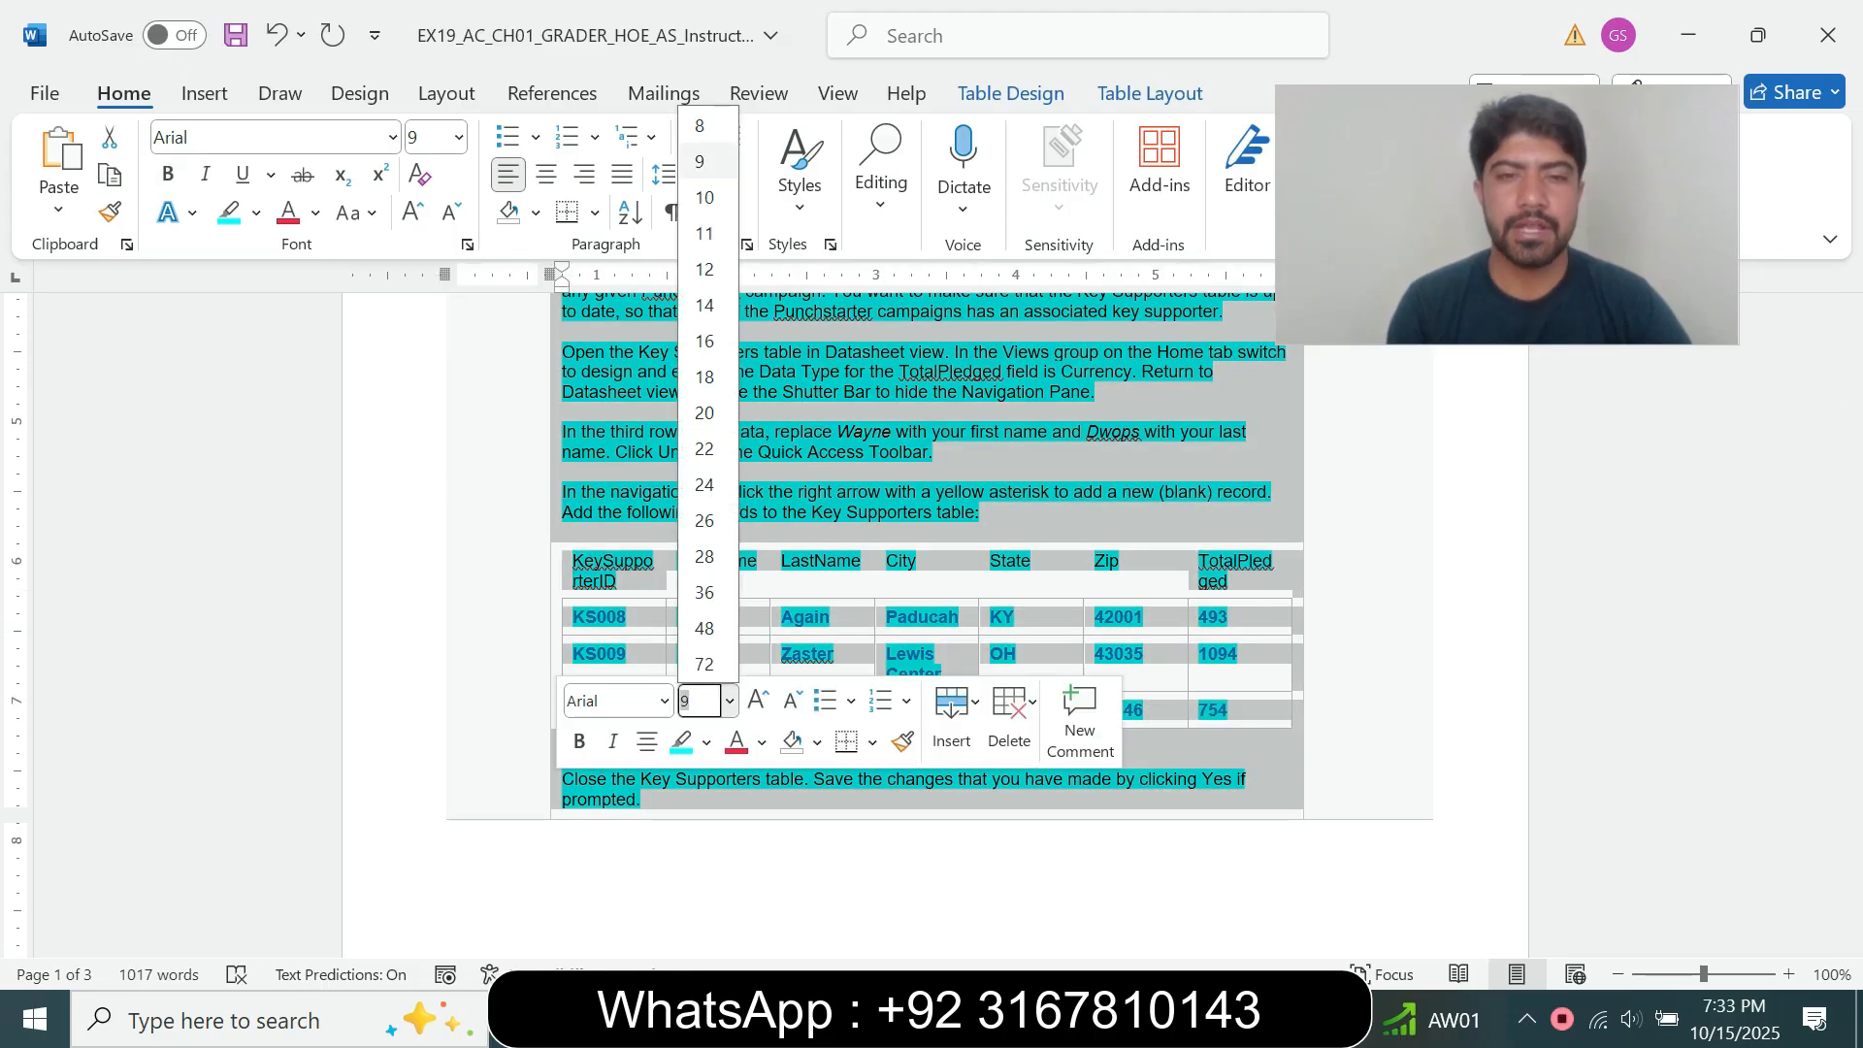
click(707, 742)
click(755, 657)
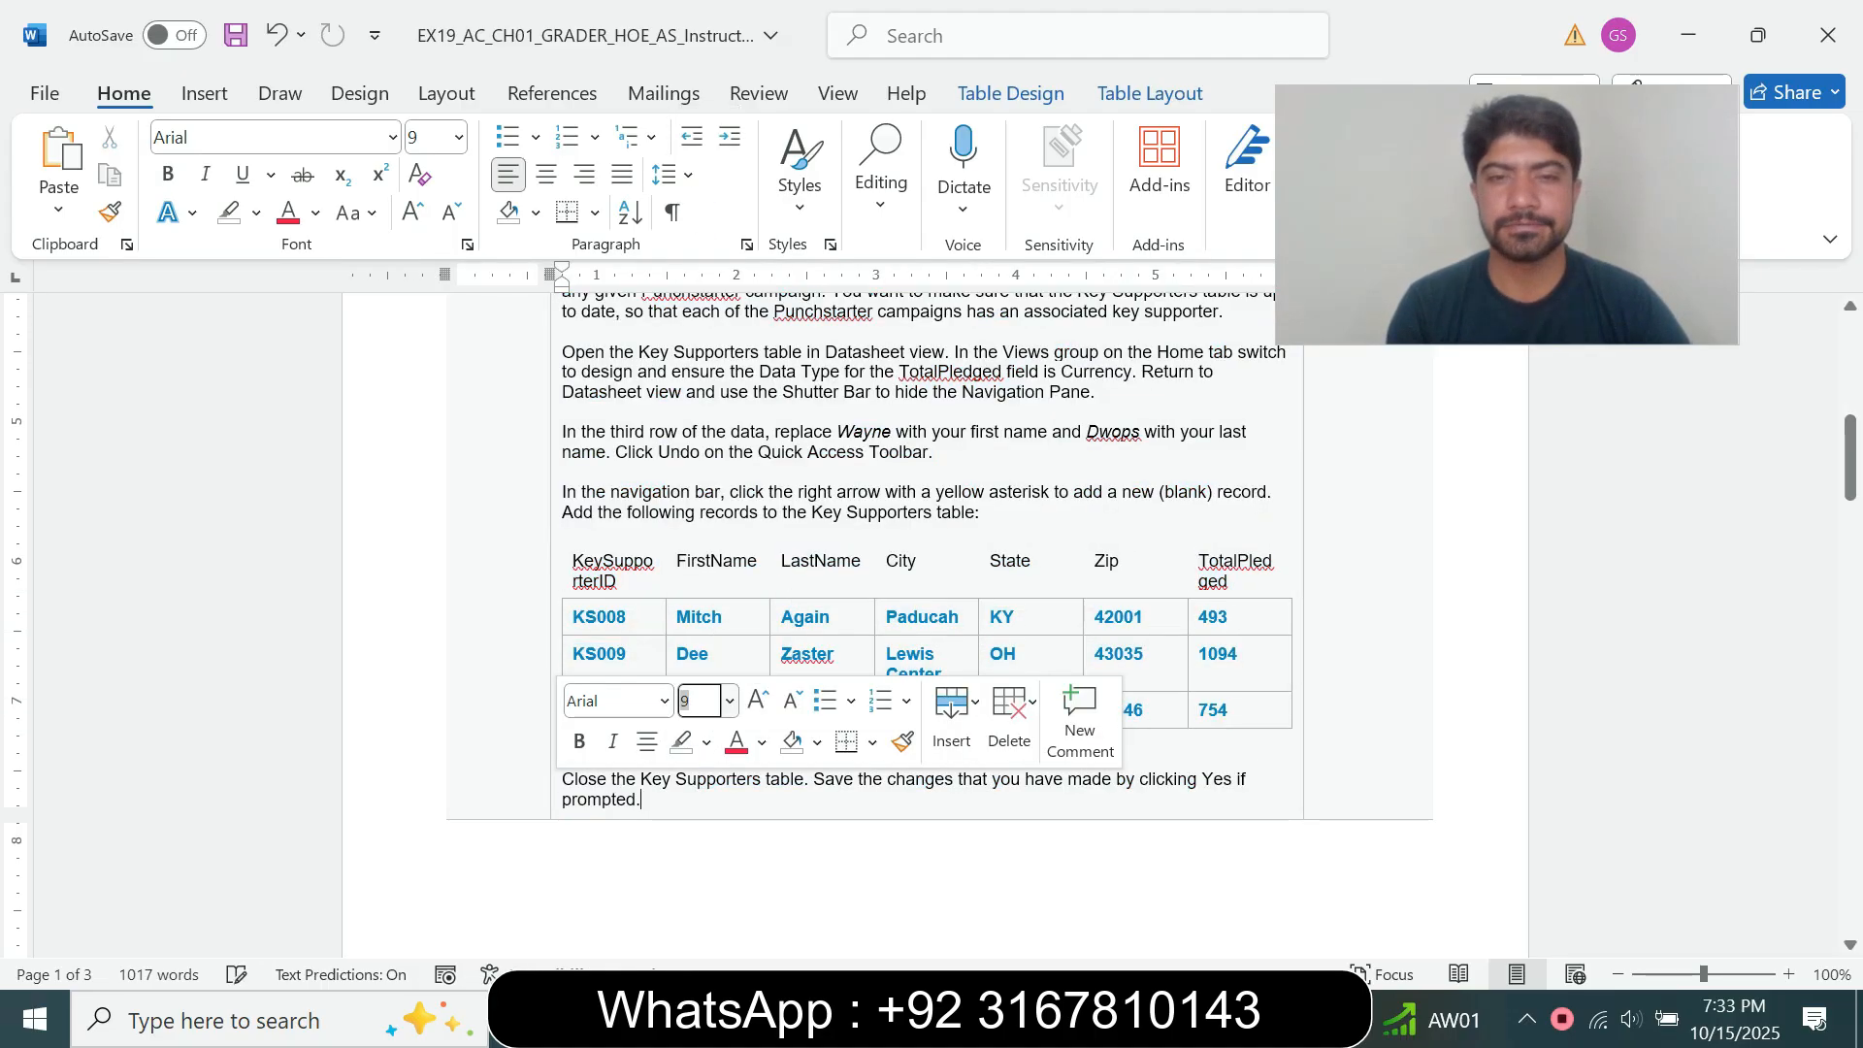
Highlight the whole step 3 instruction text in turquoise in the Word document.
drag(1849, 458, 1849, 583)
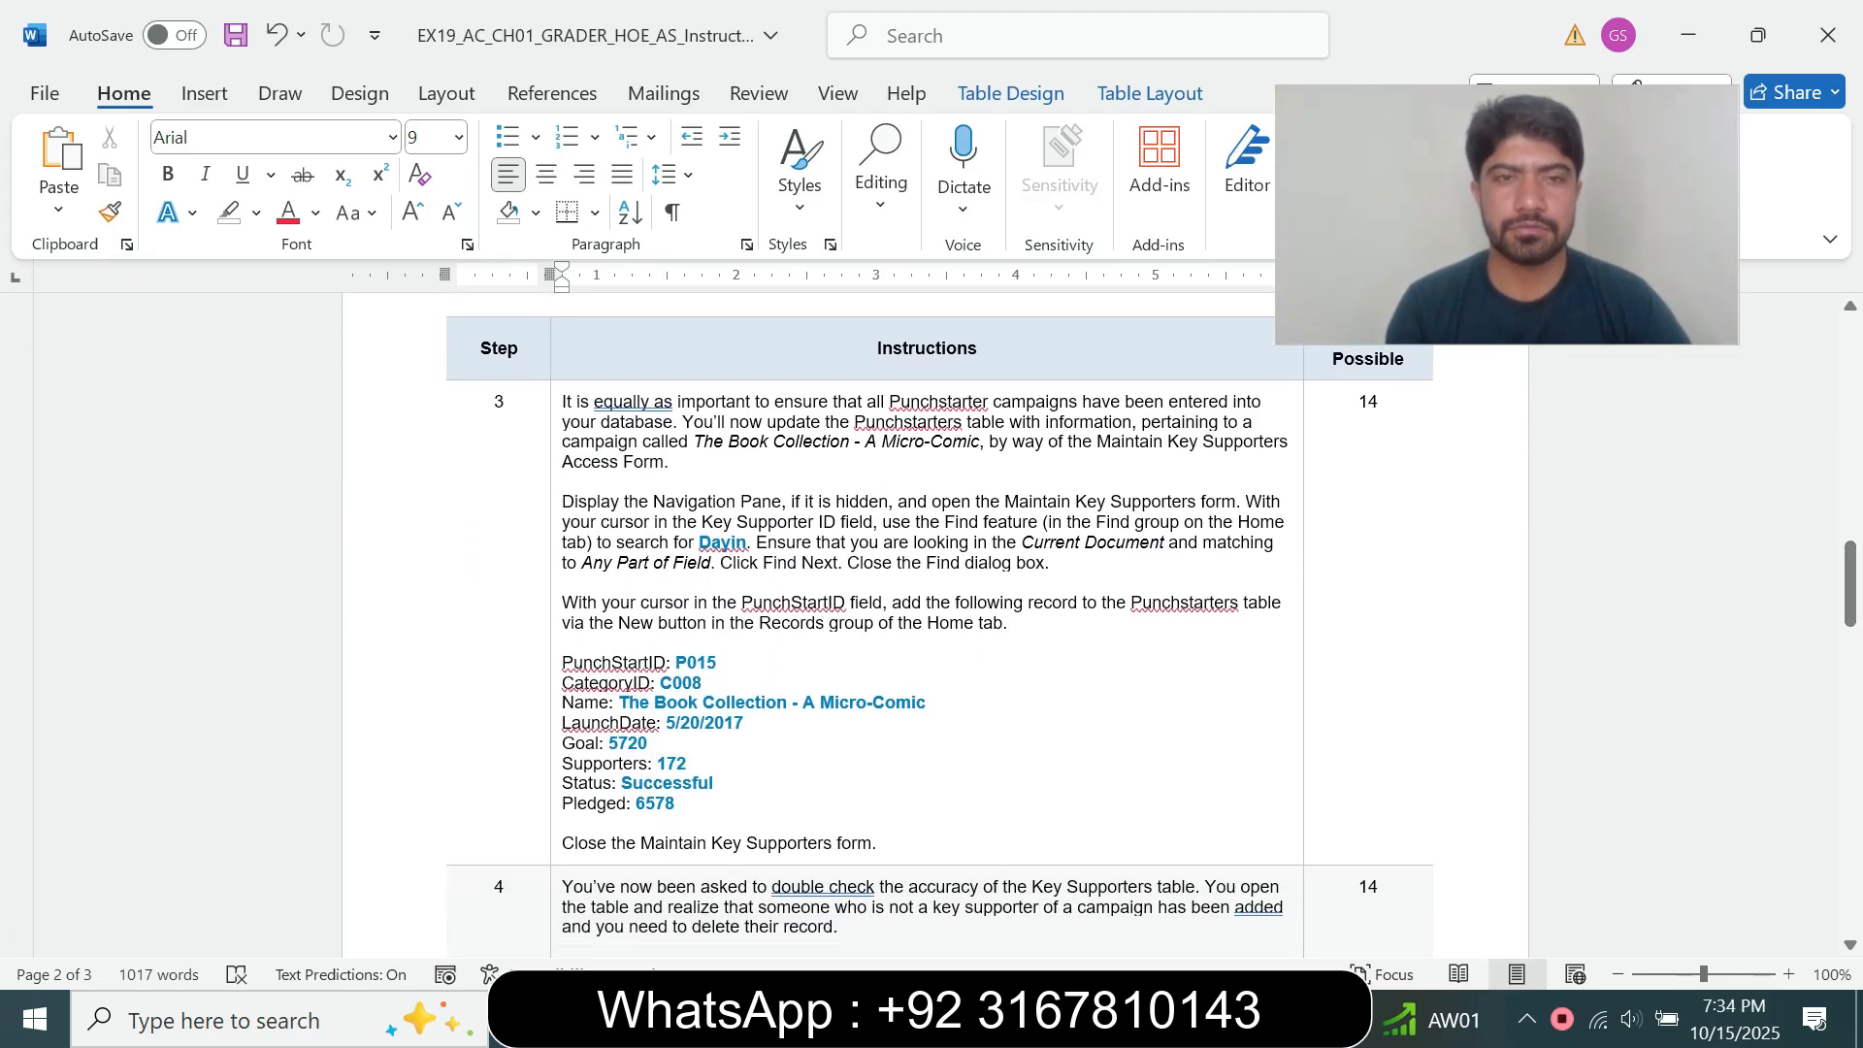
click(556, 485)
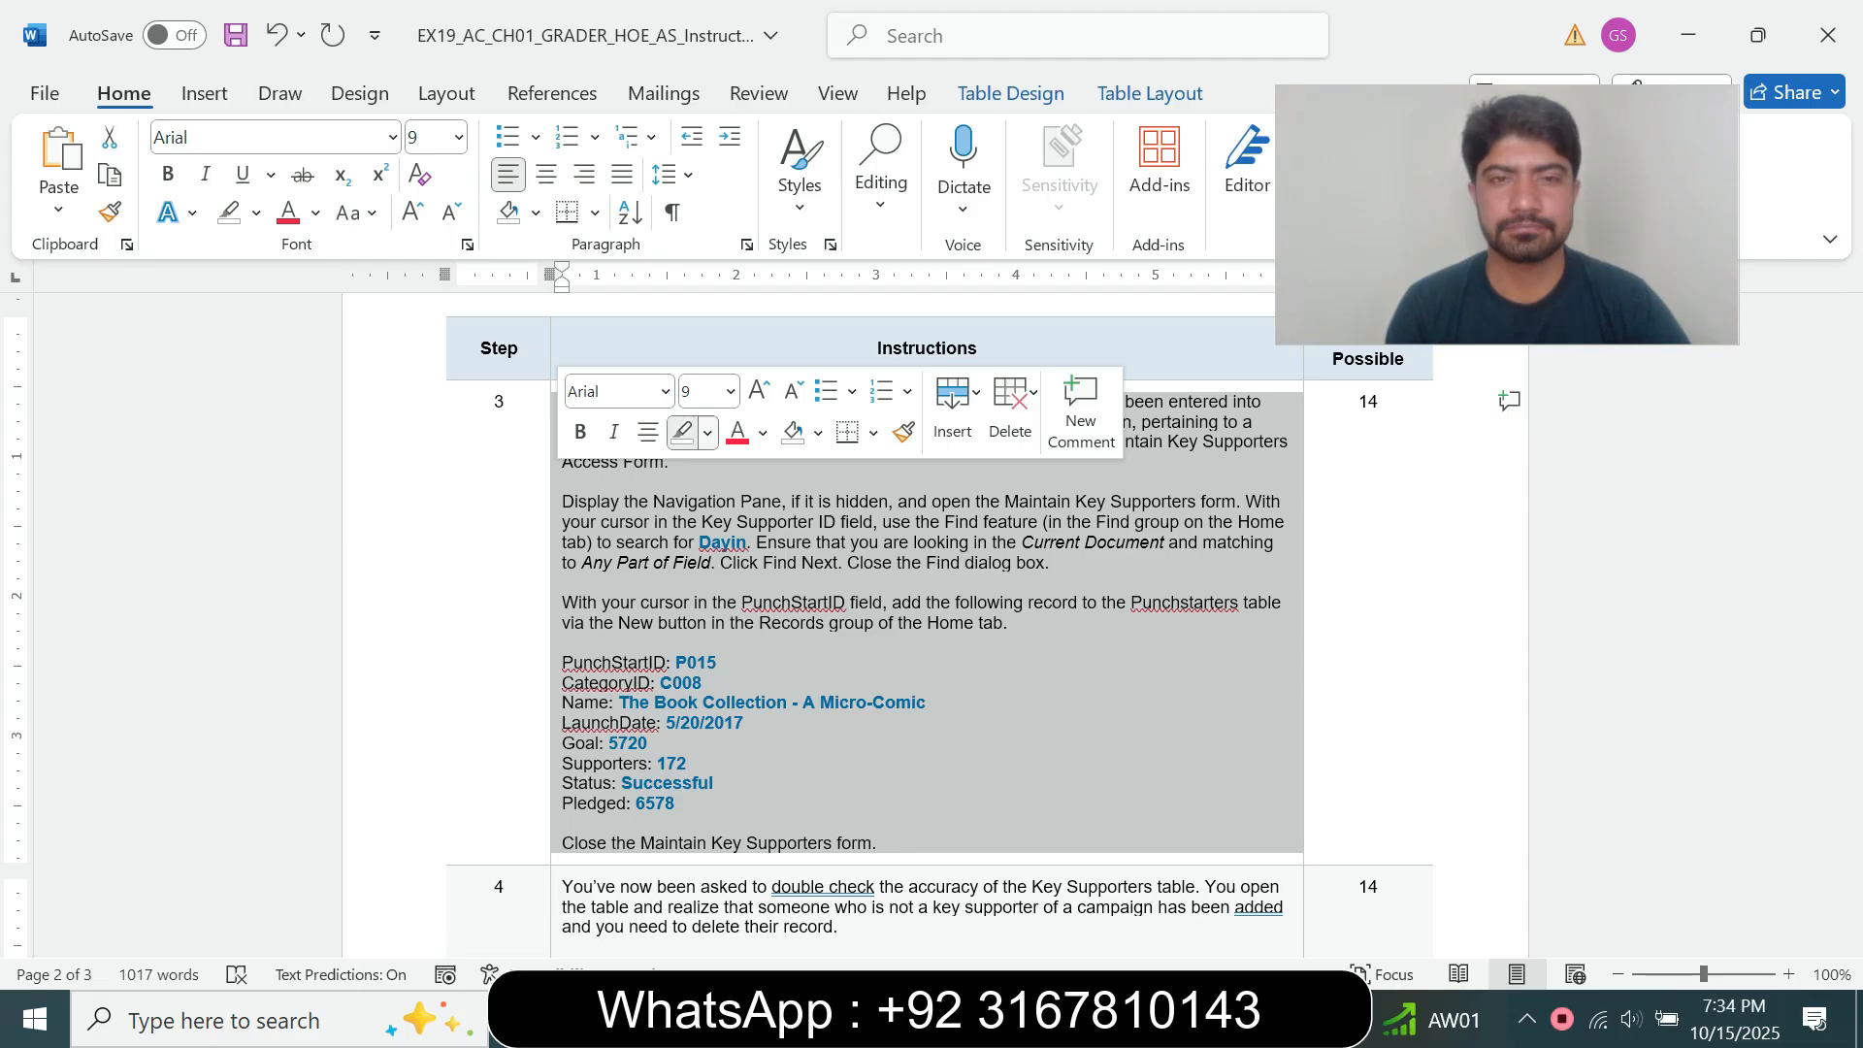
click(707, 433)
click(777, 535)
click(703, 683)
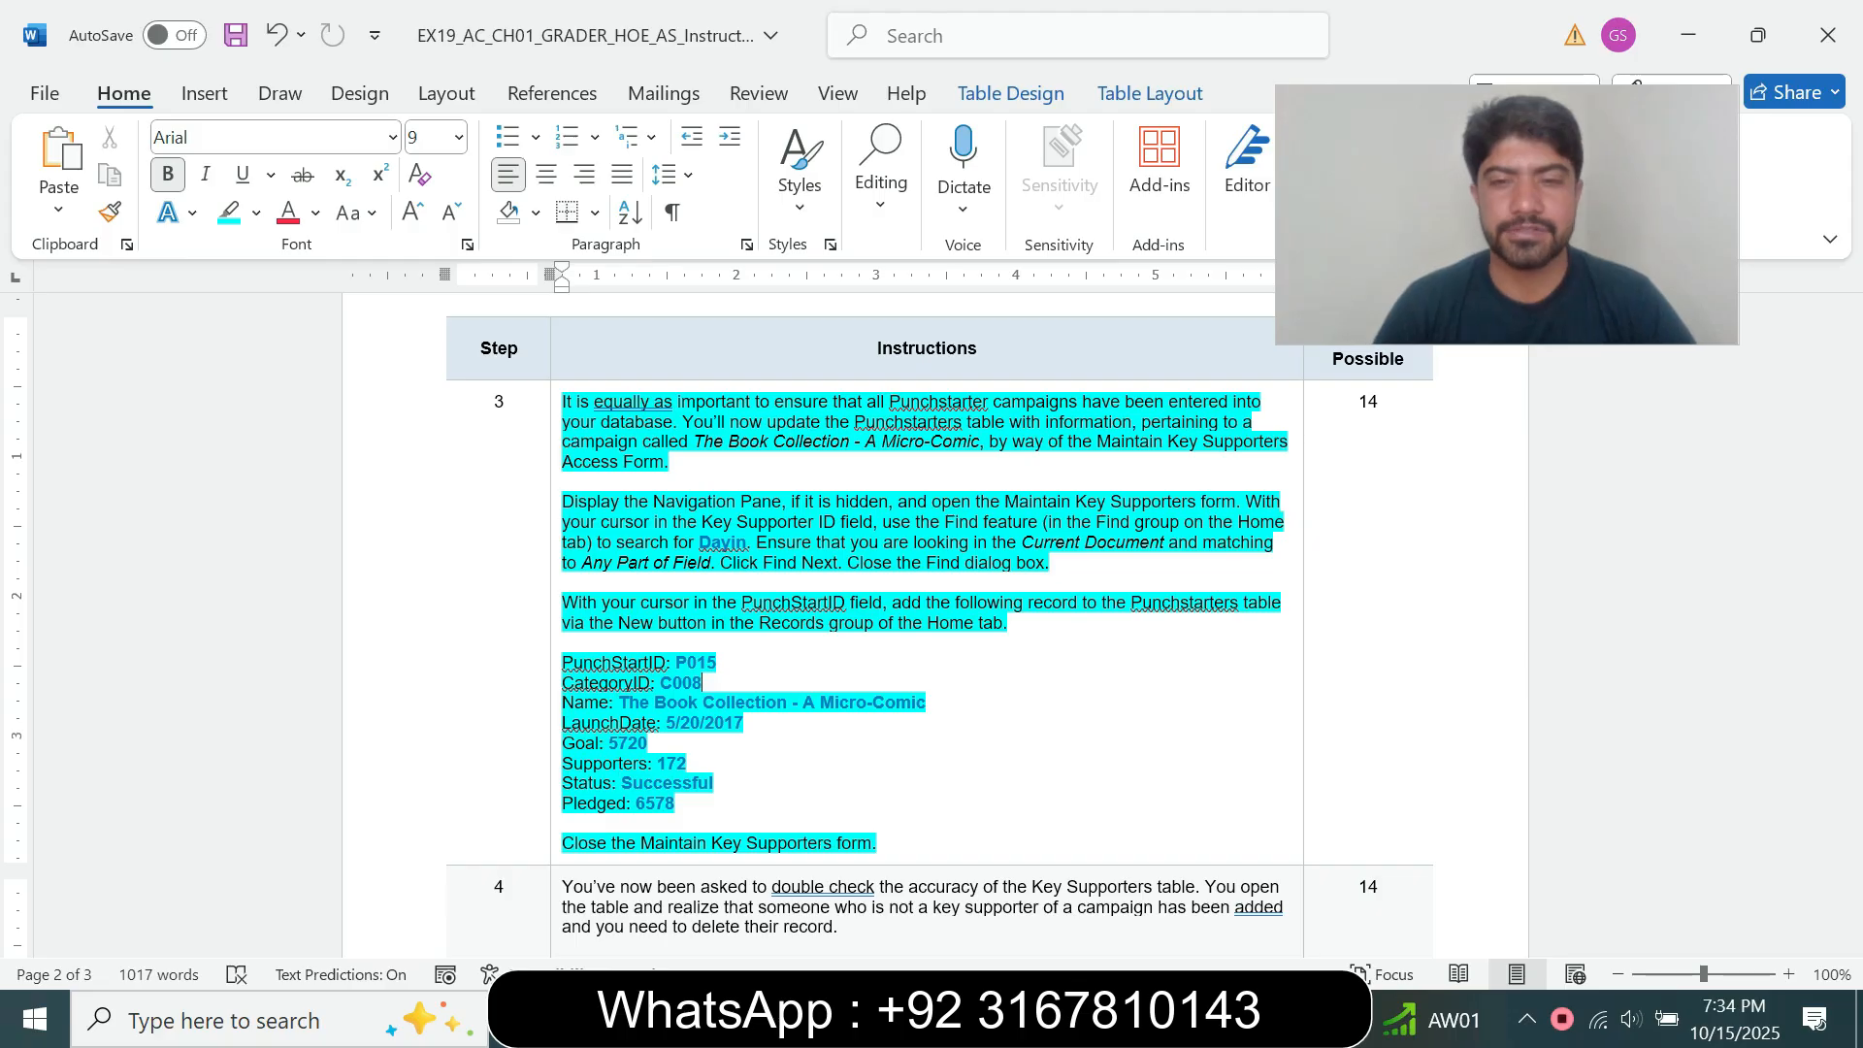
Review the step 3 instructions in Word, then switch to Access and open the Maintain Key Supporters form.
mouse_move(1849, 582)
mouse_down()
mouse_move(1849, 626)
mouse_move(1849, 588)
mouse_up()
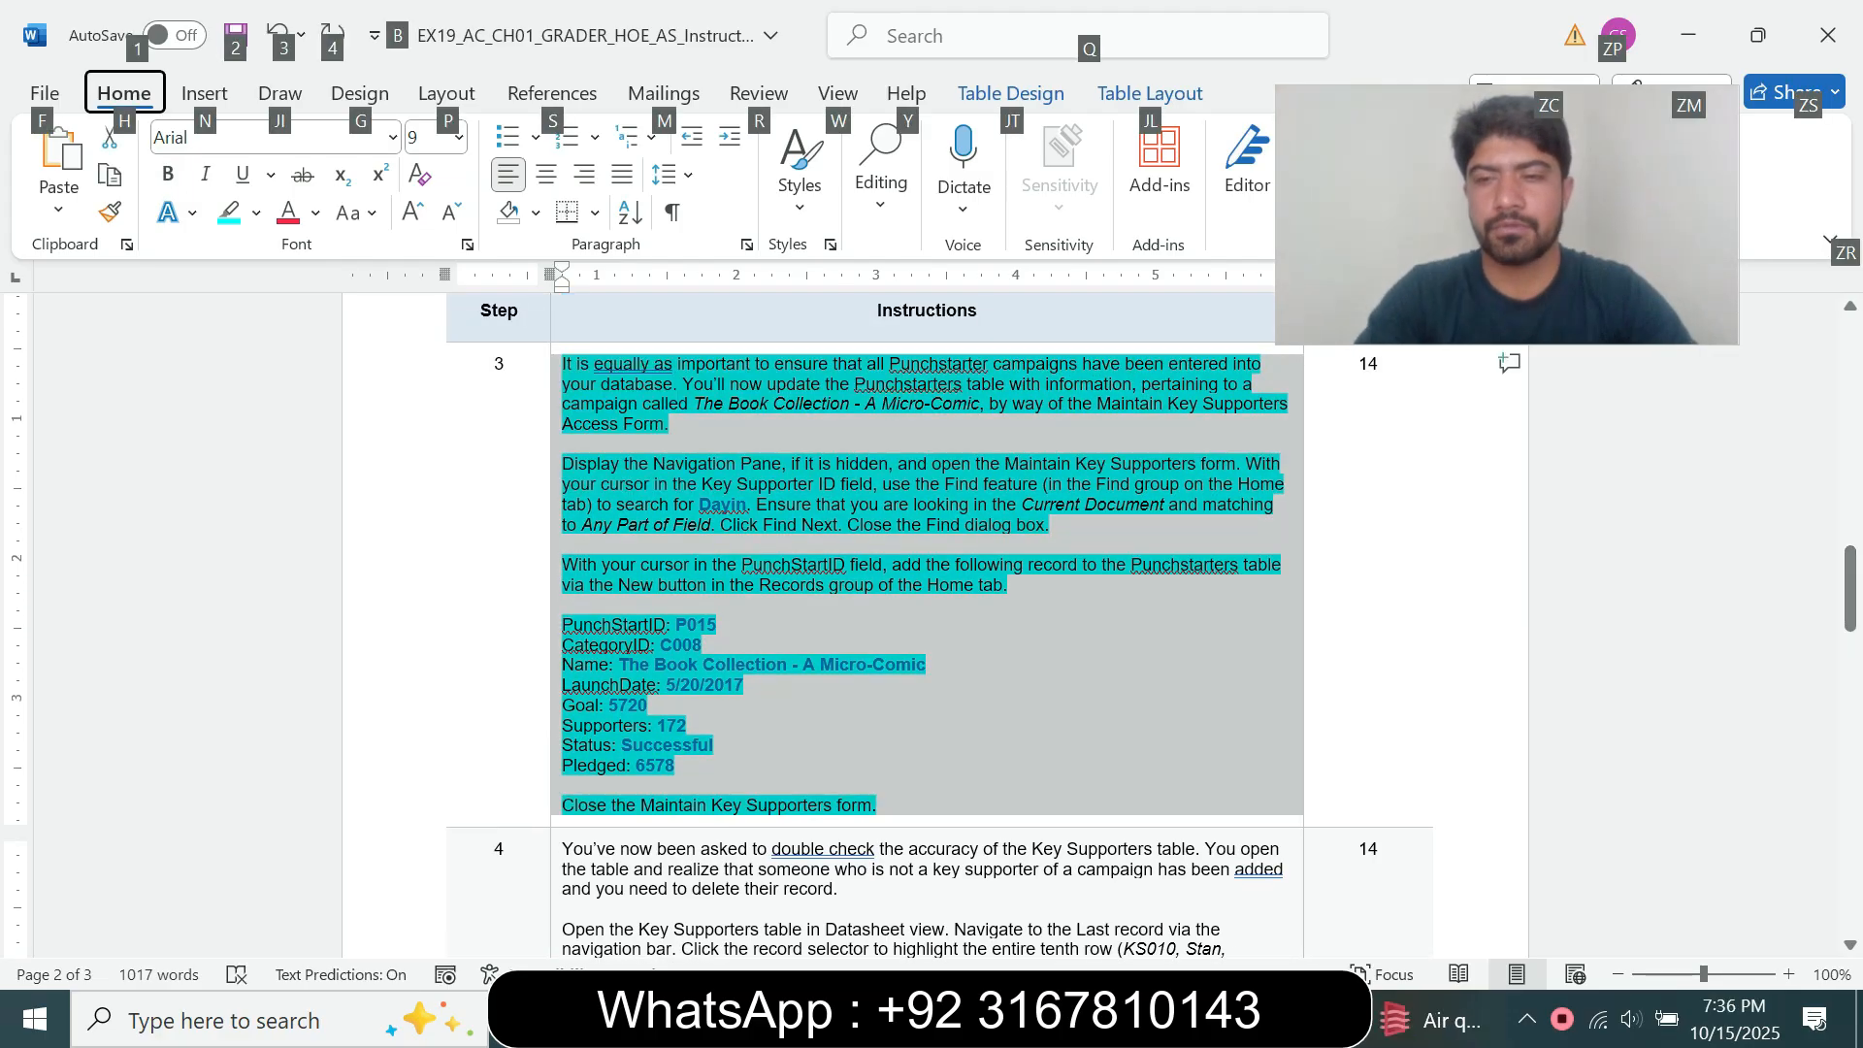
click(877, 806)
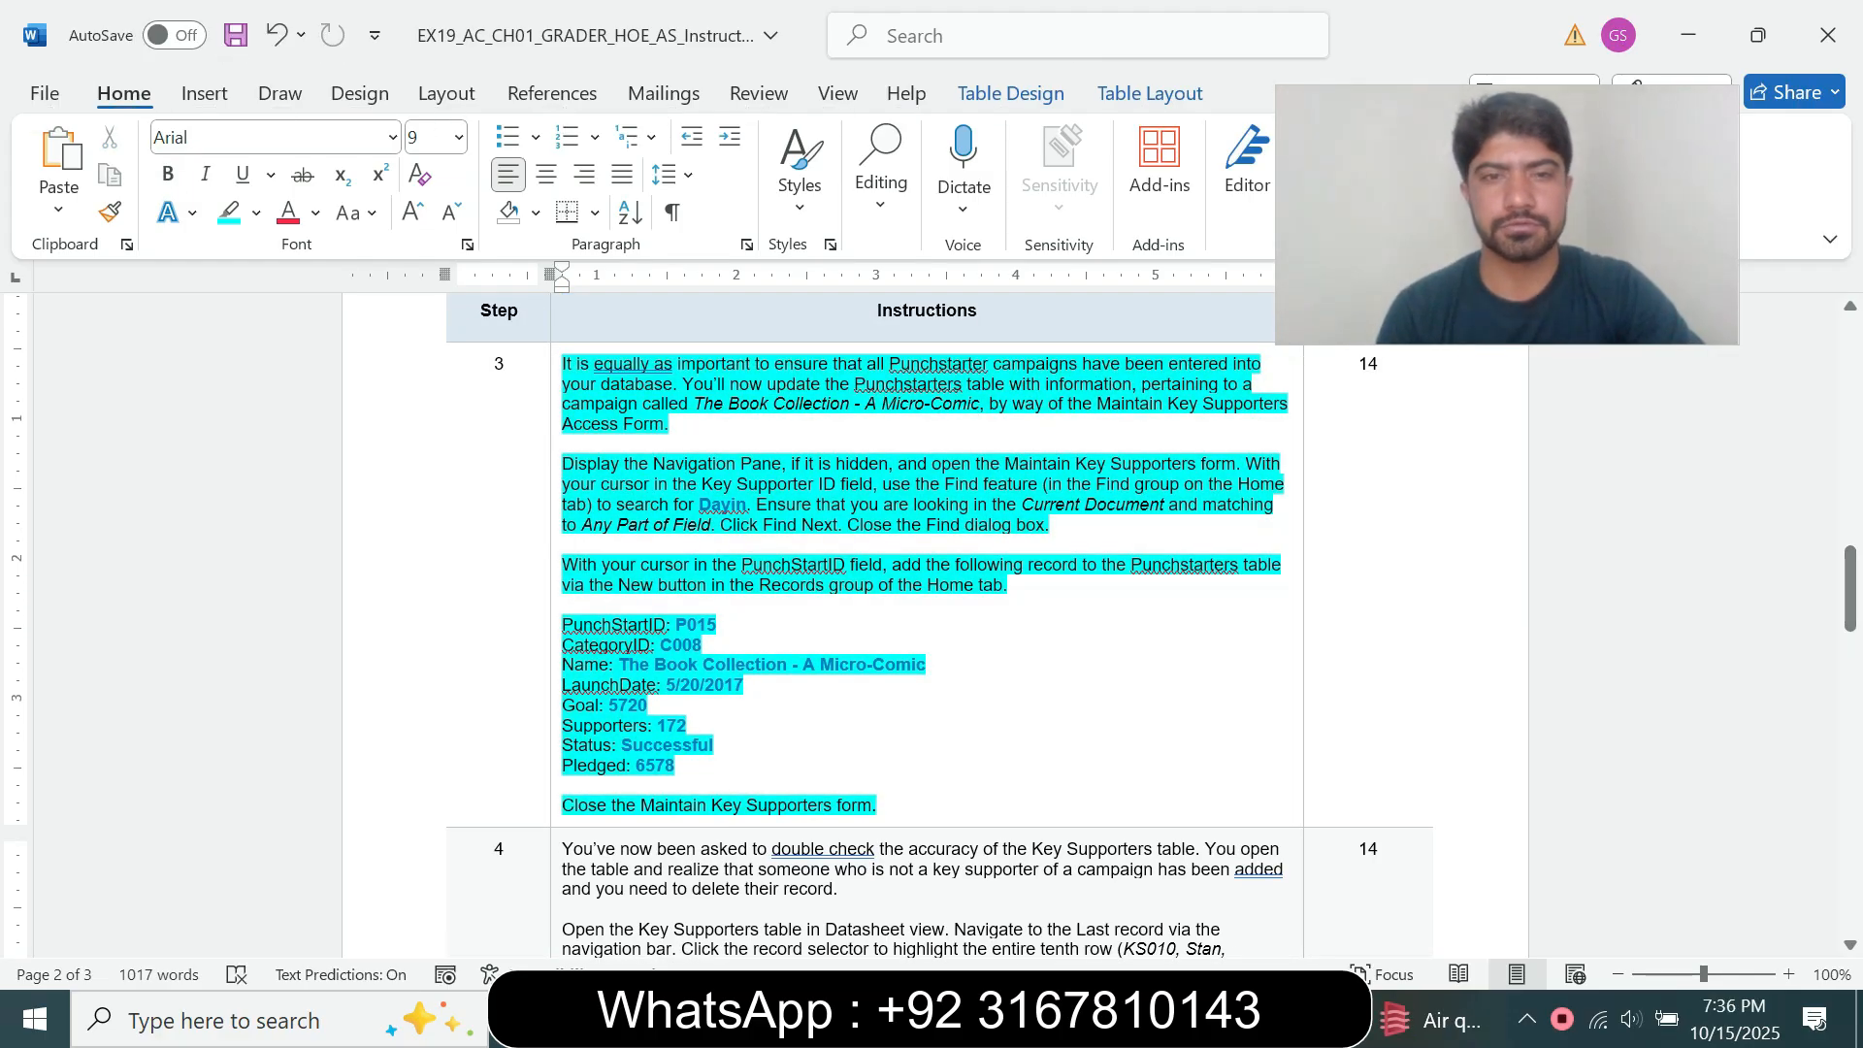
mouse_move(1395, 1019)
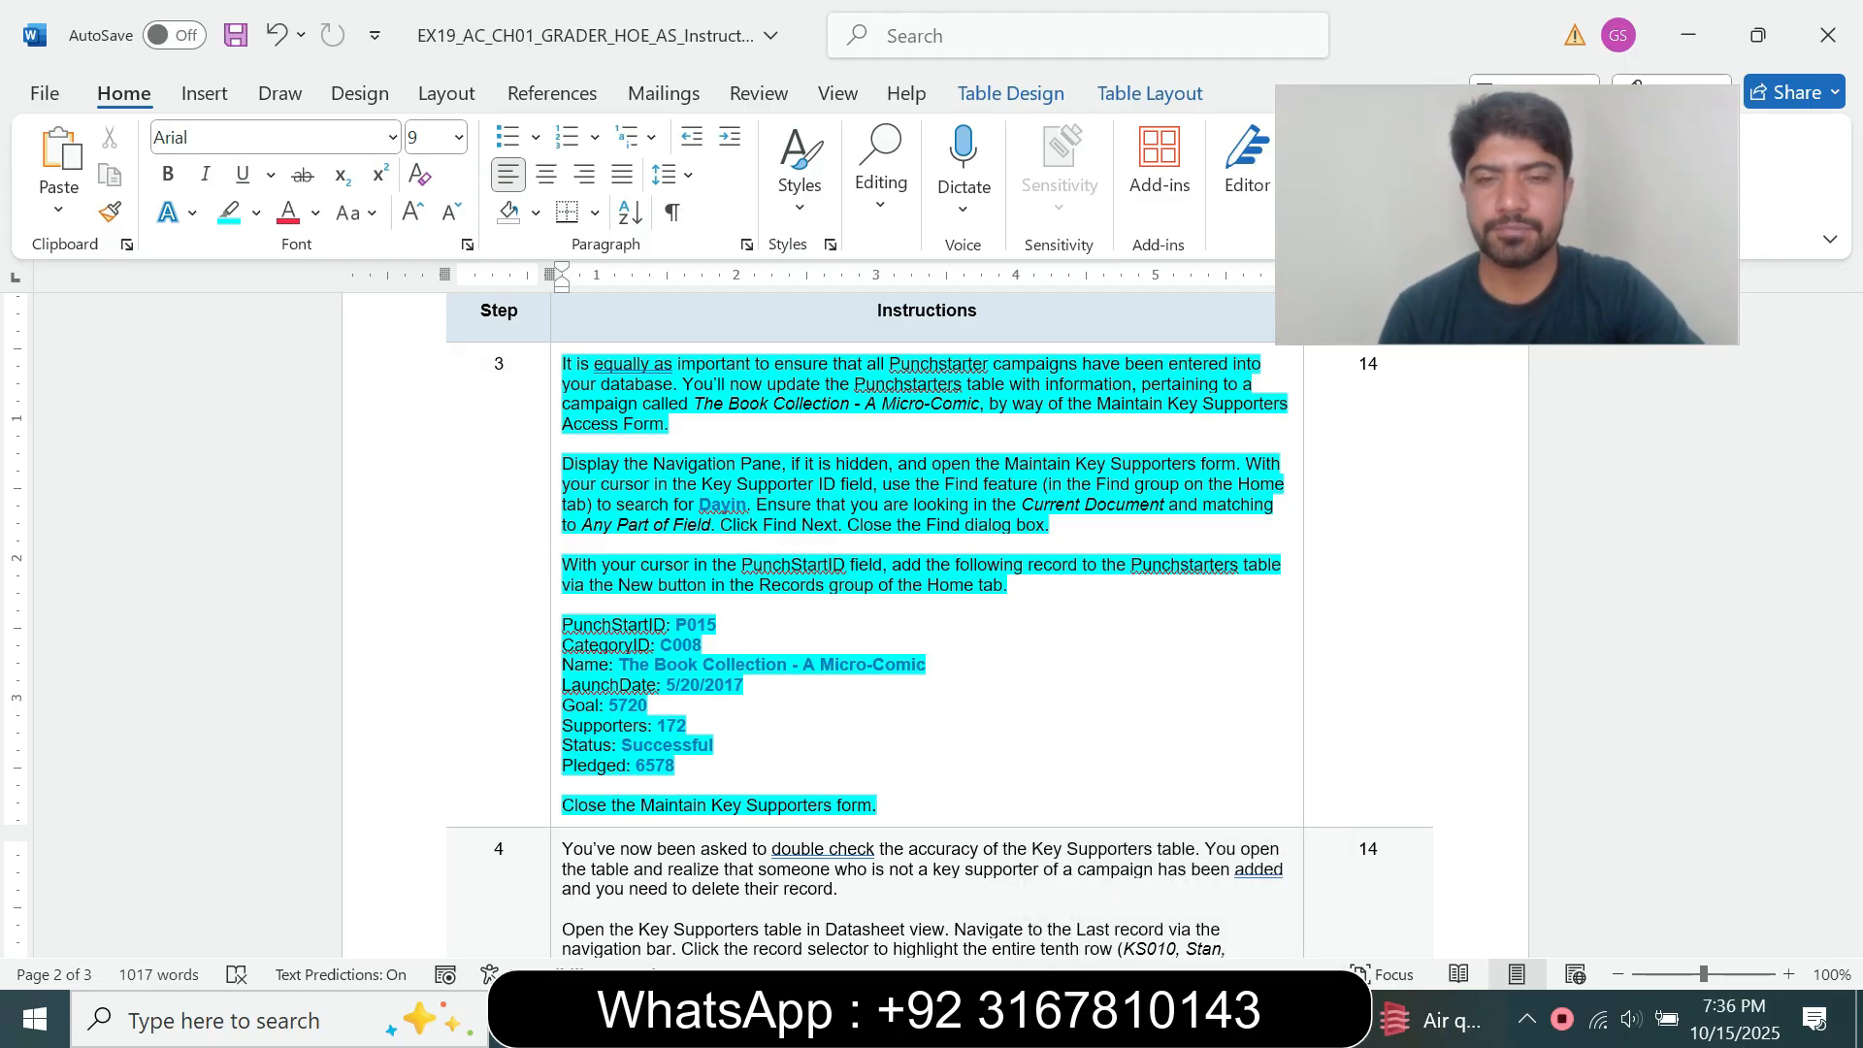
key(alt+Tab)
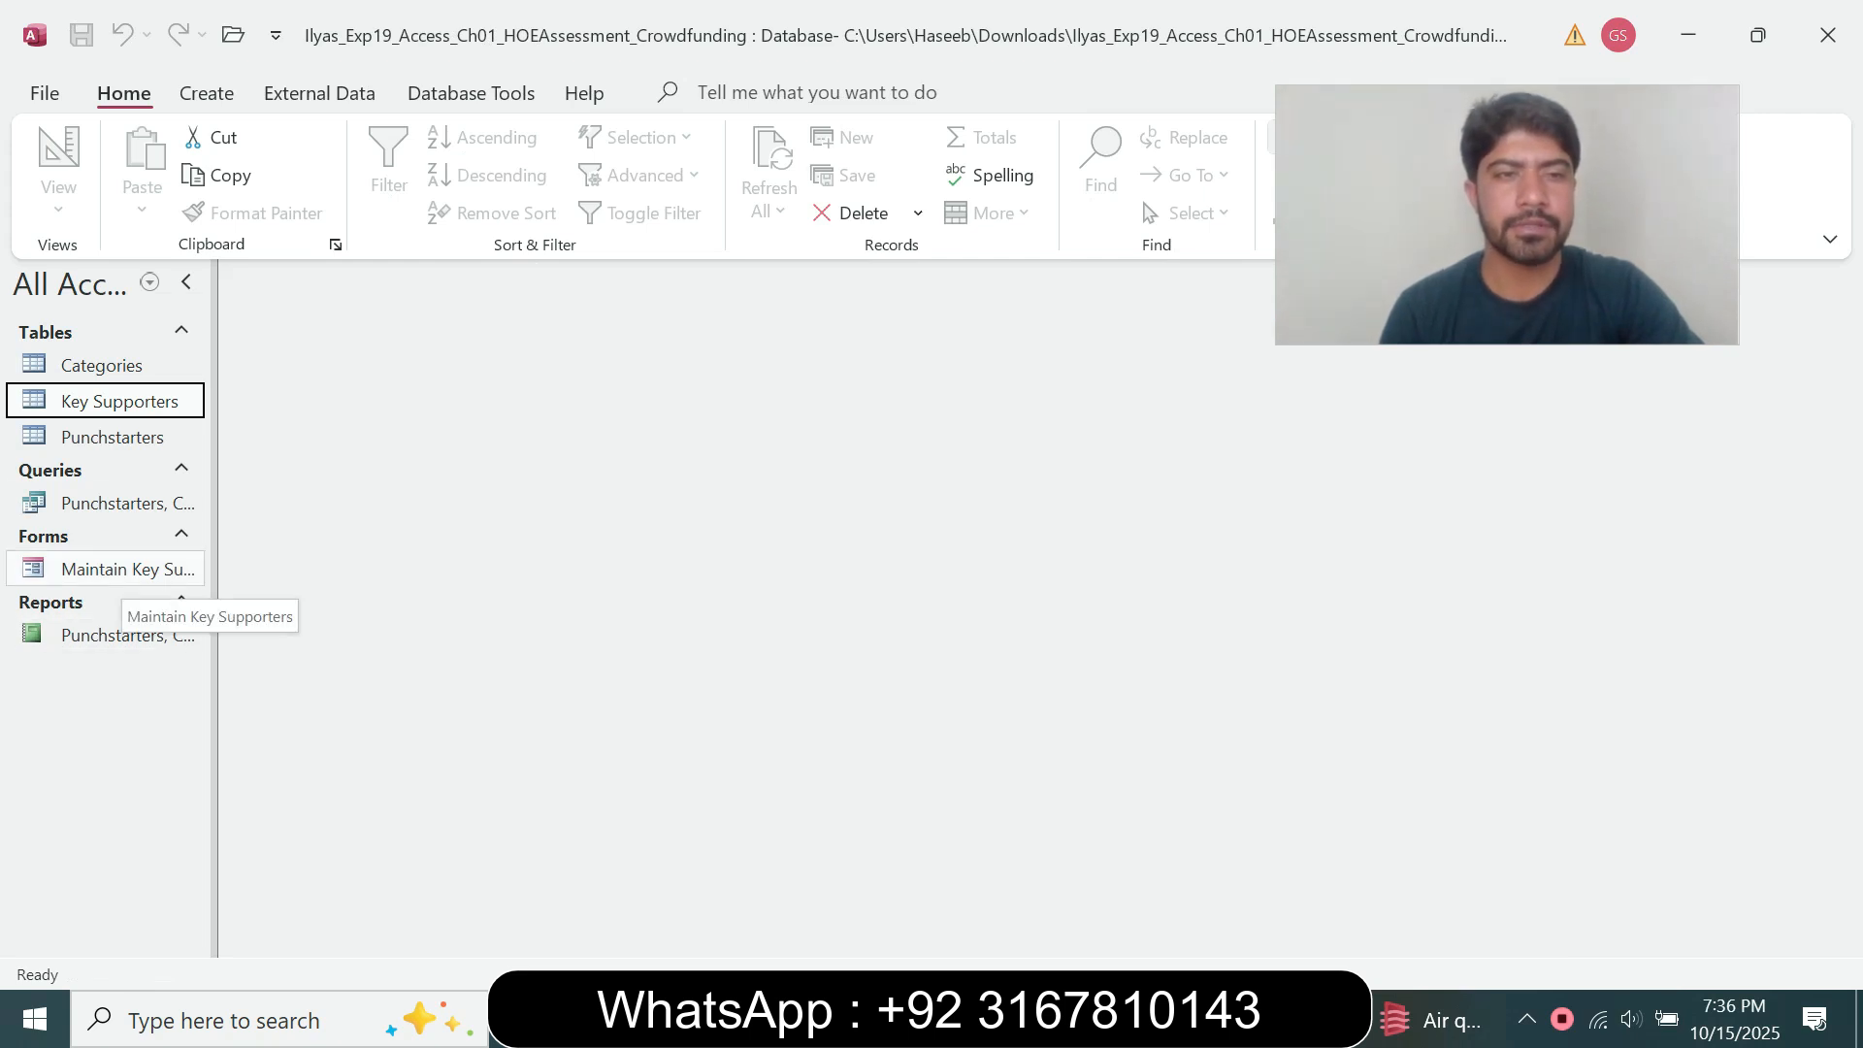
double_click(126, 569)
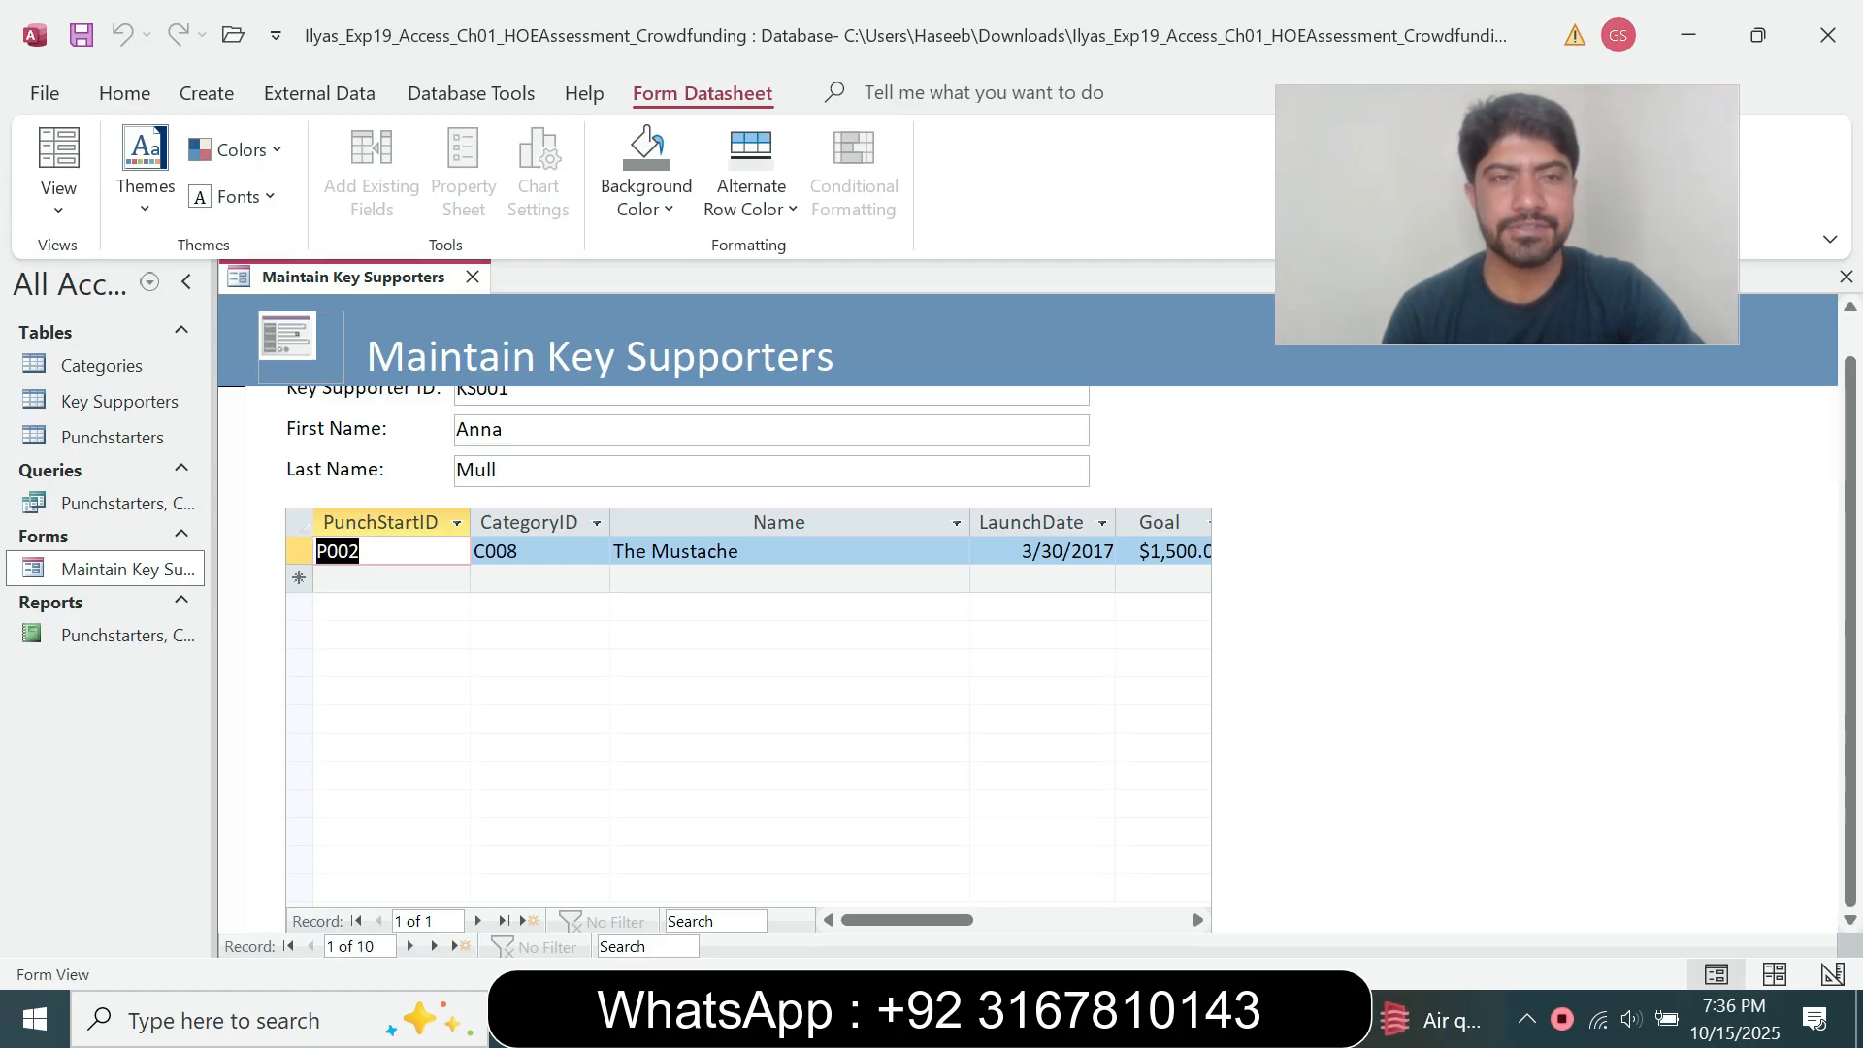
Check the search term in Word, open Find on the Maintain Key Supporters form and enter the supporter's name given in step 3.
key(alt+Tab)
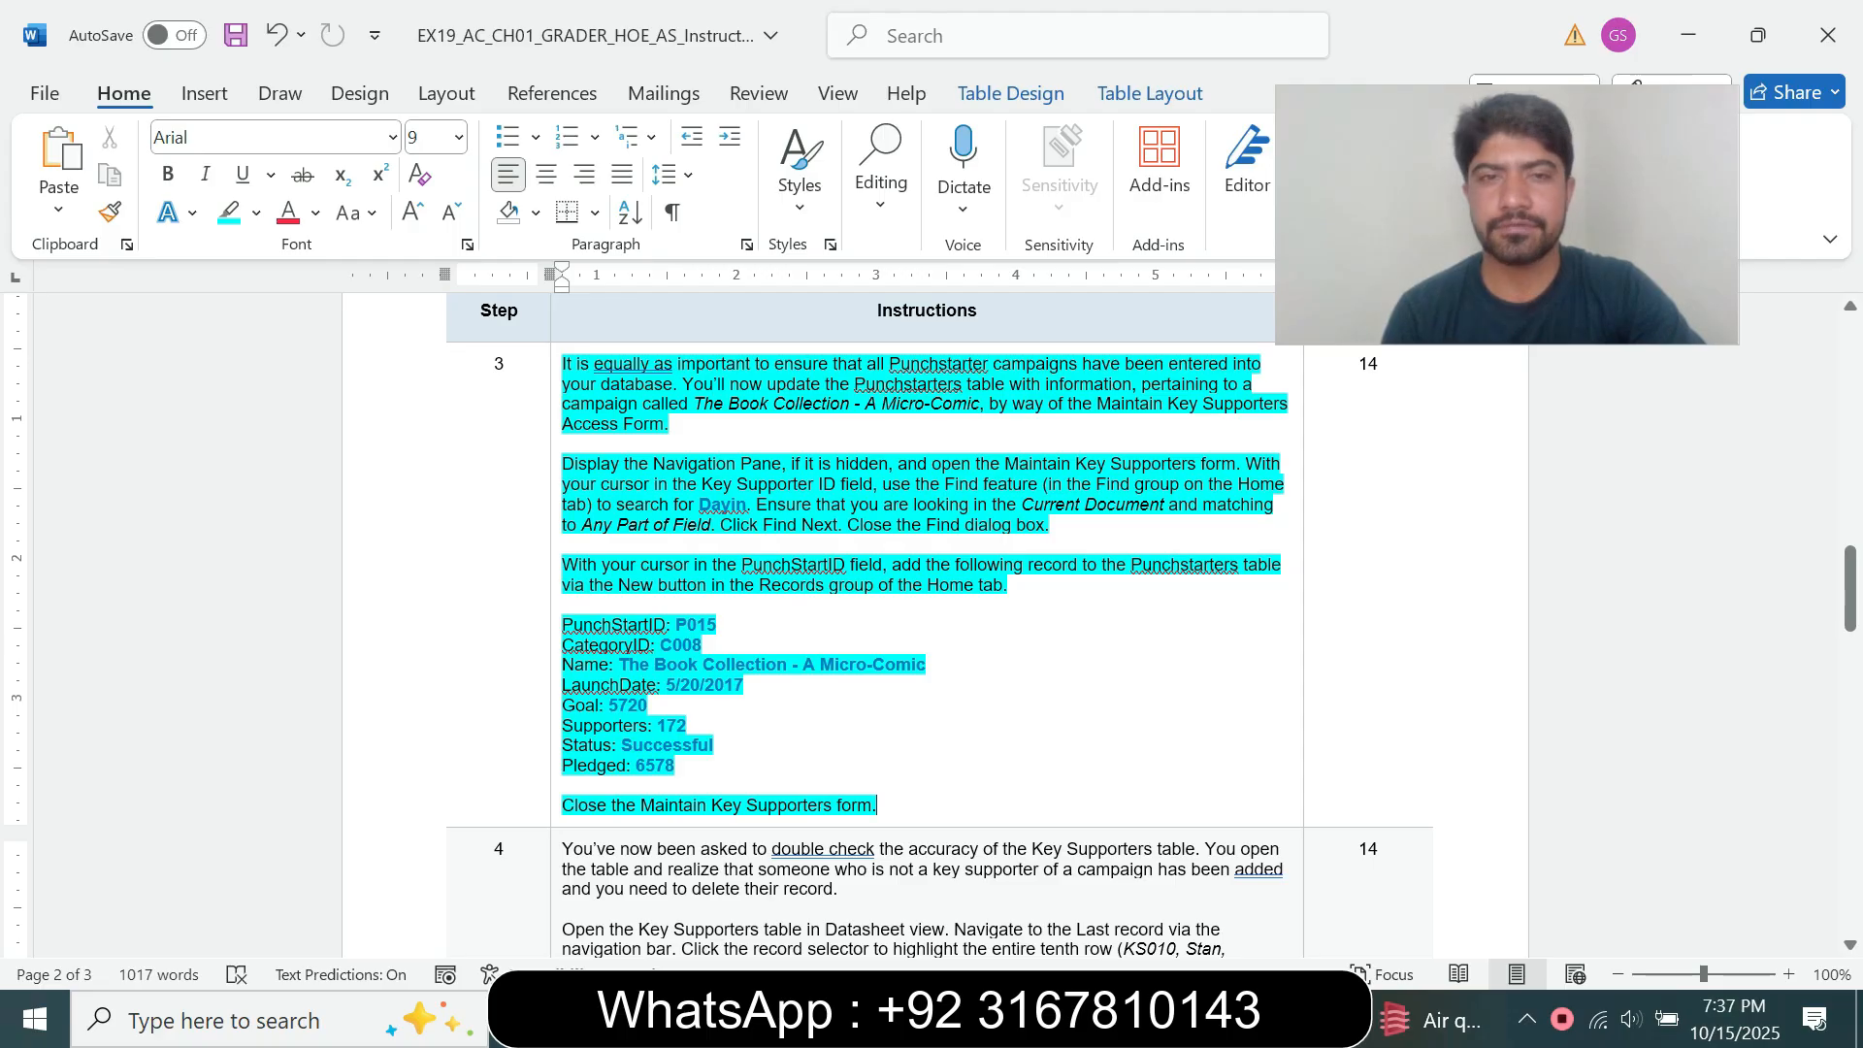
key(alt+Tab)
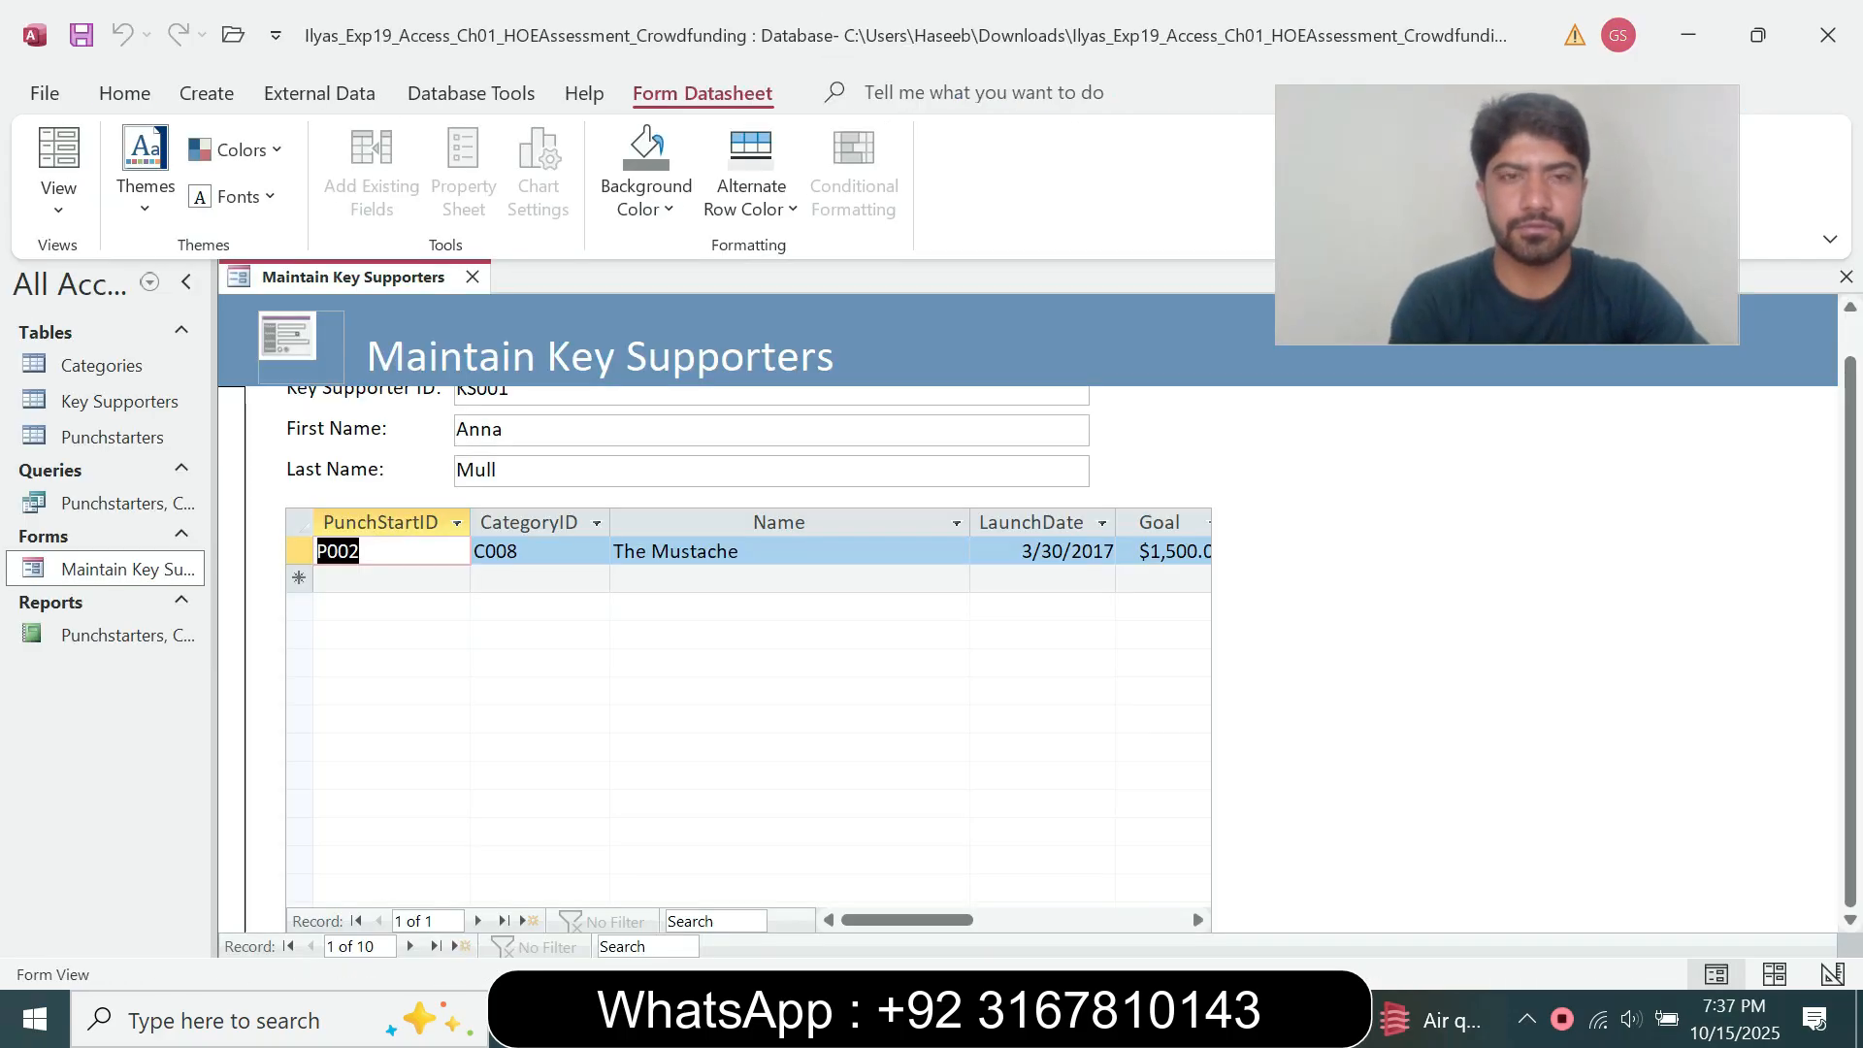
key(ctrl+f)
drag(831, 483, 782, 305)
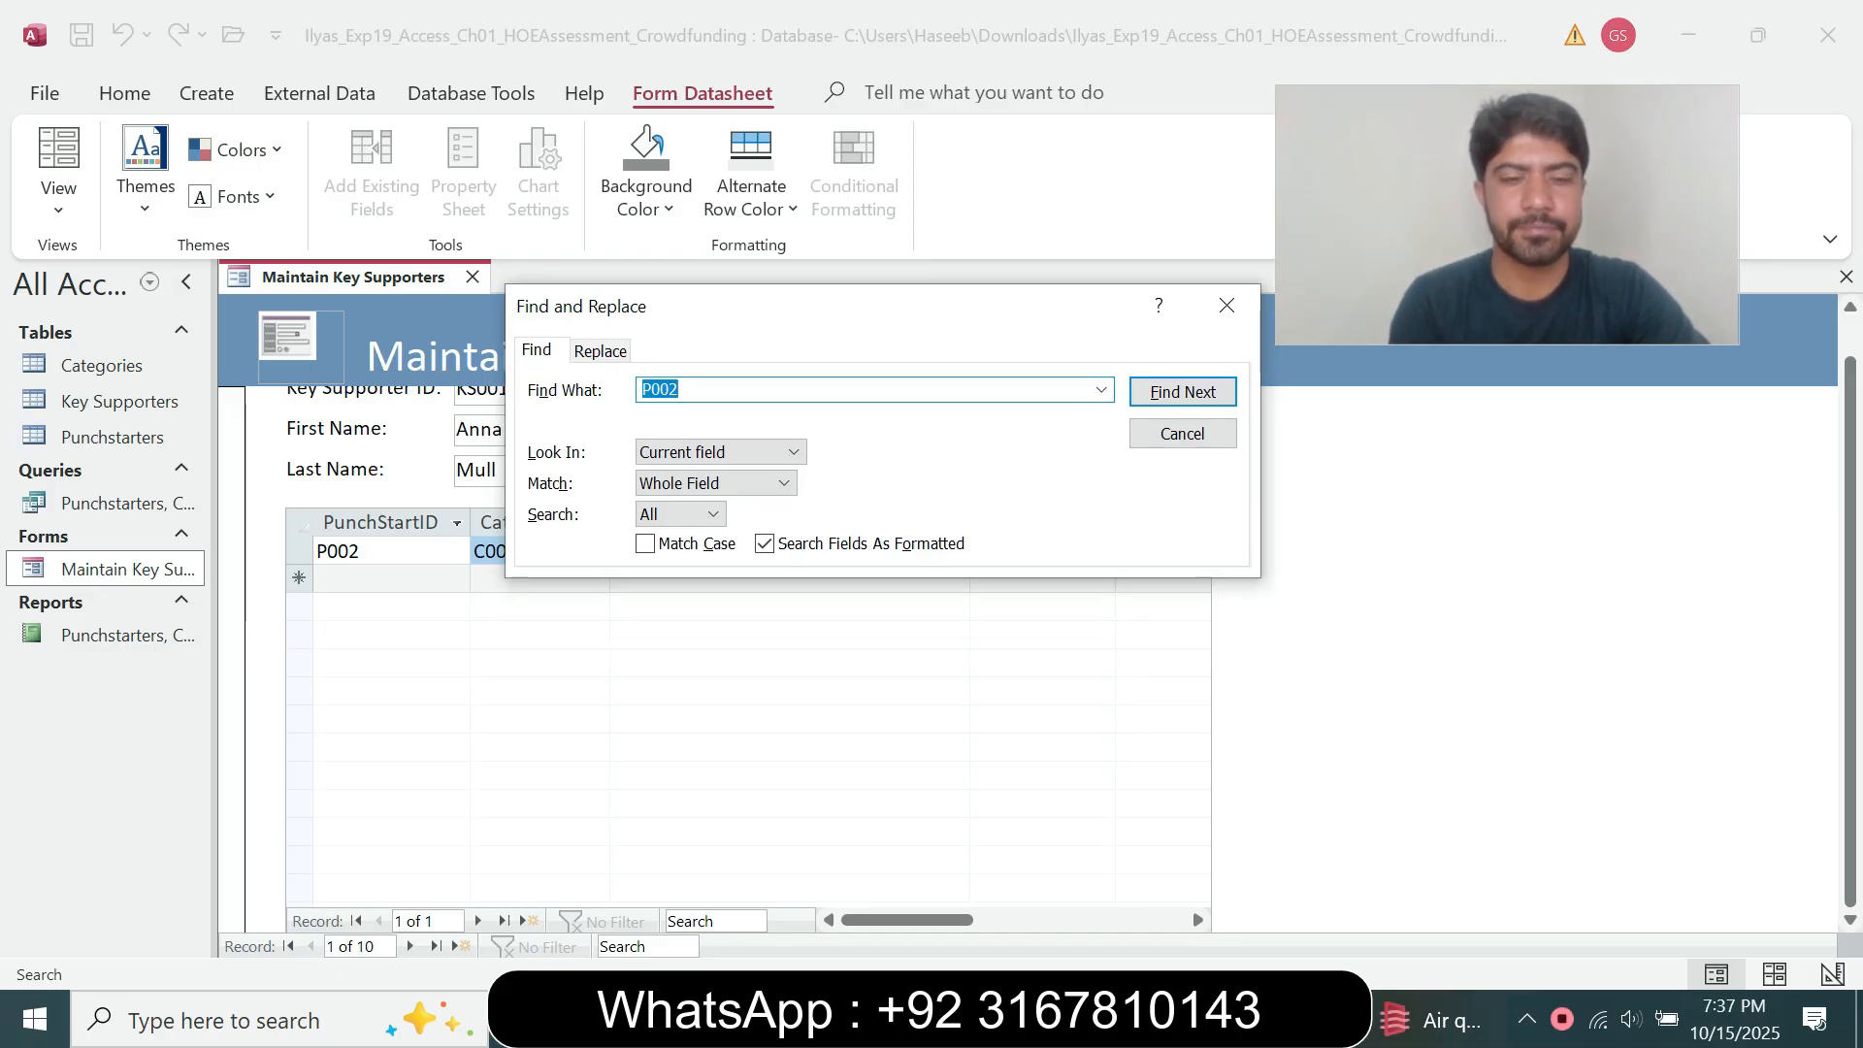
text(Da)
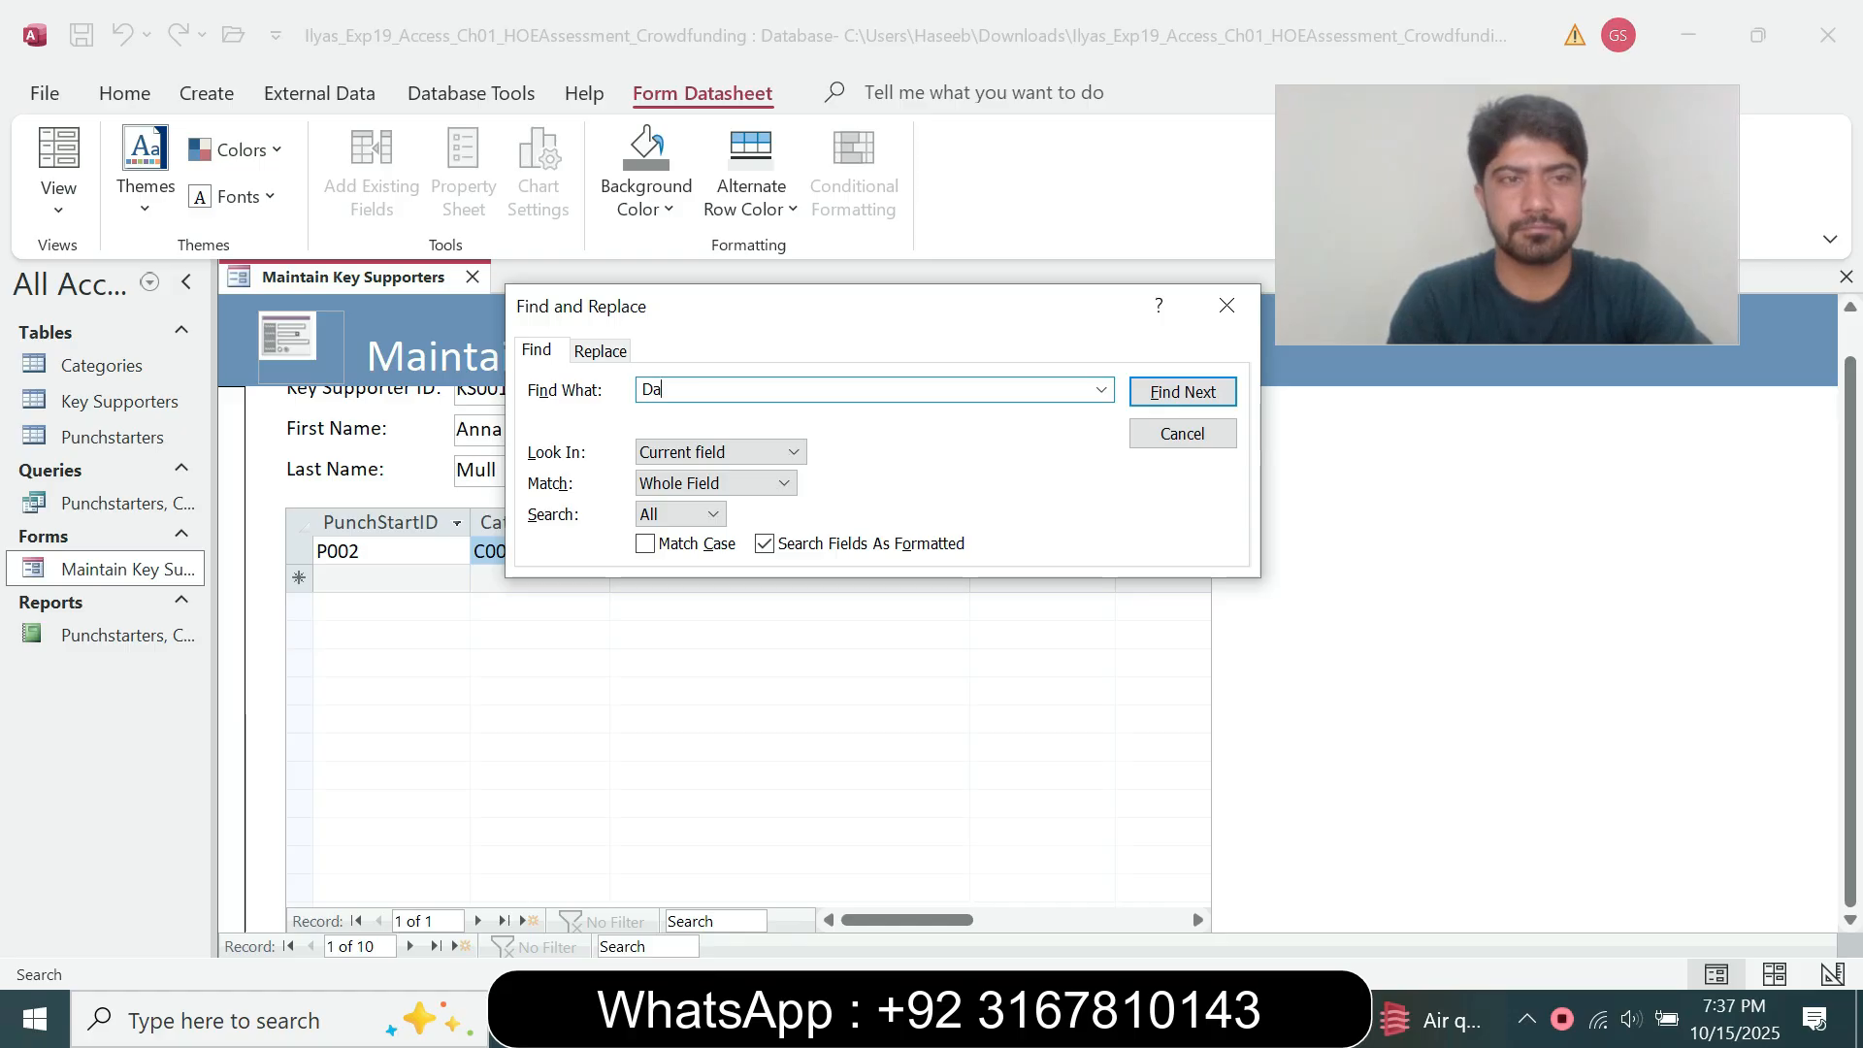
text(yin)
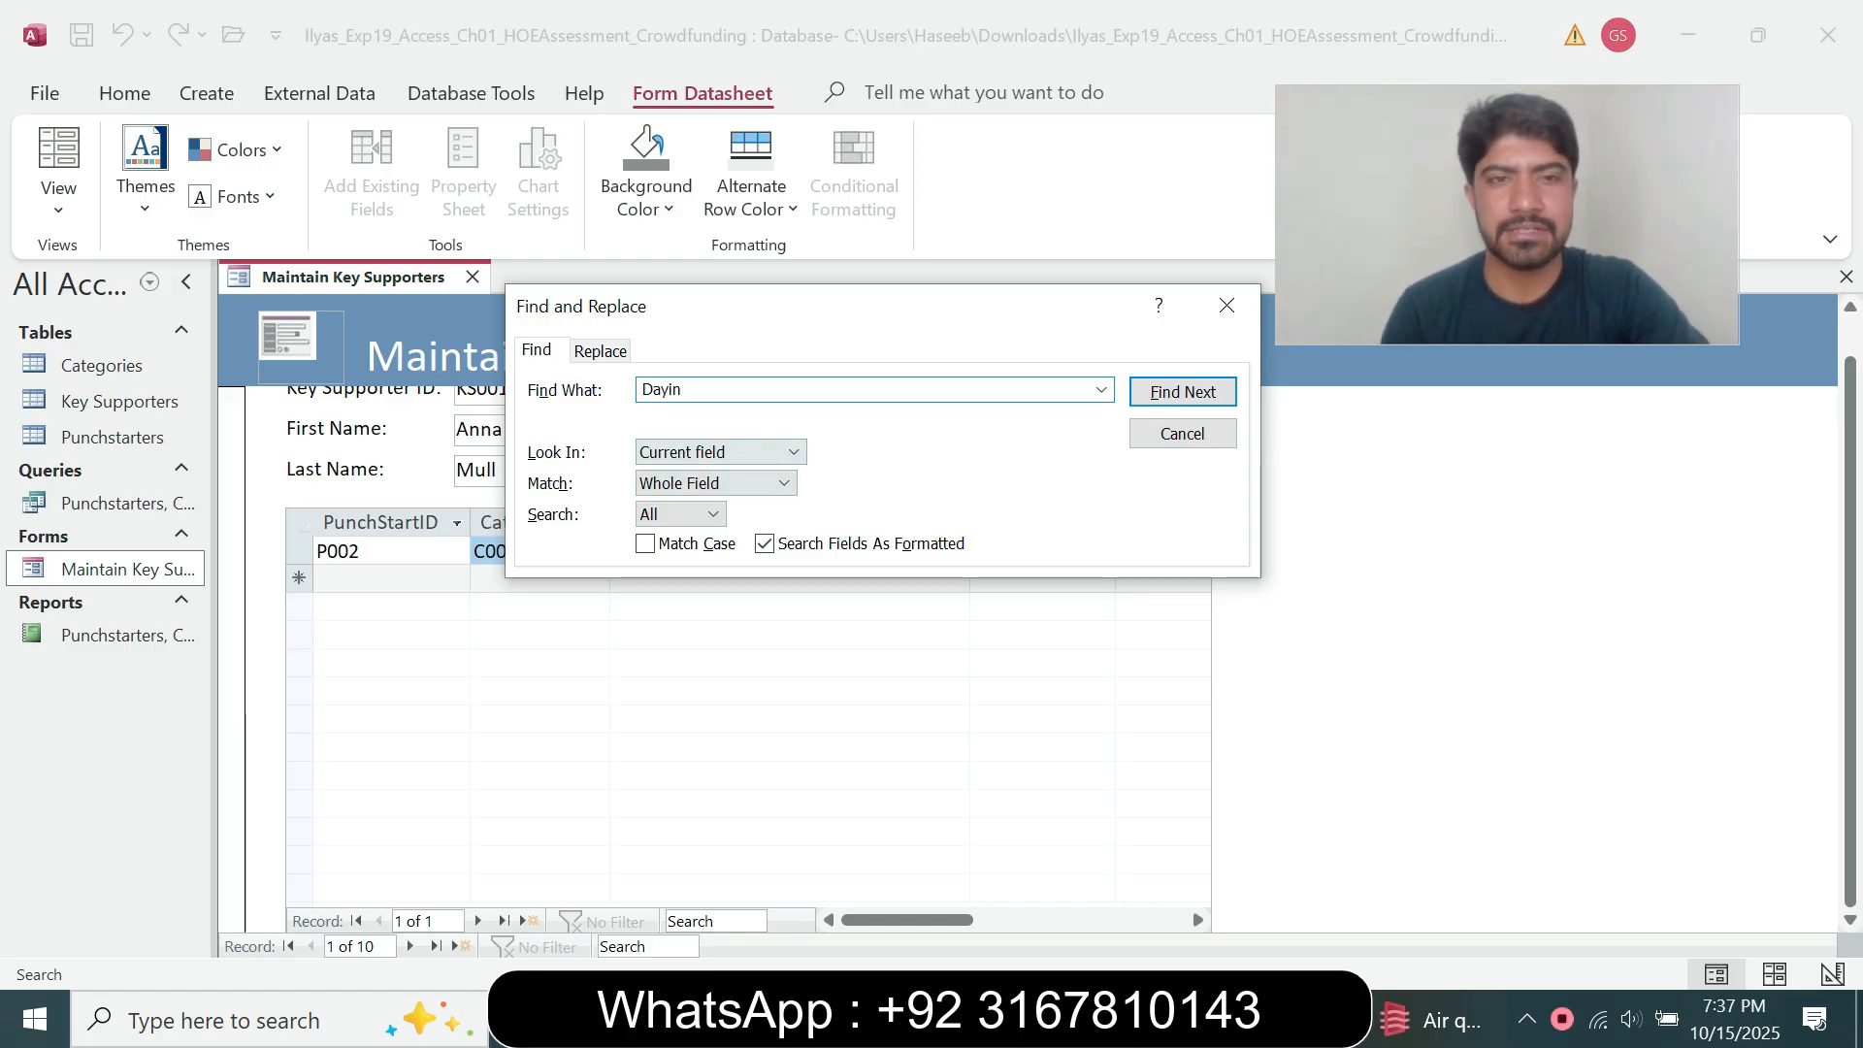
key(Tab)
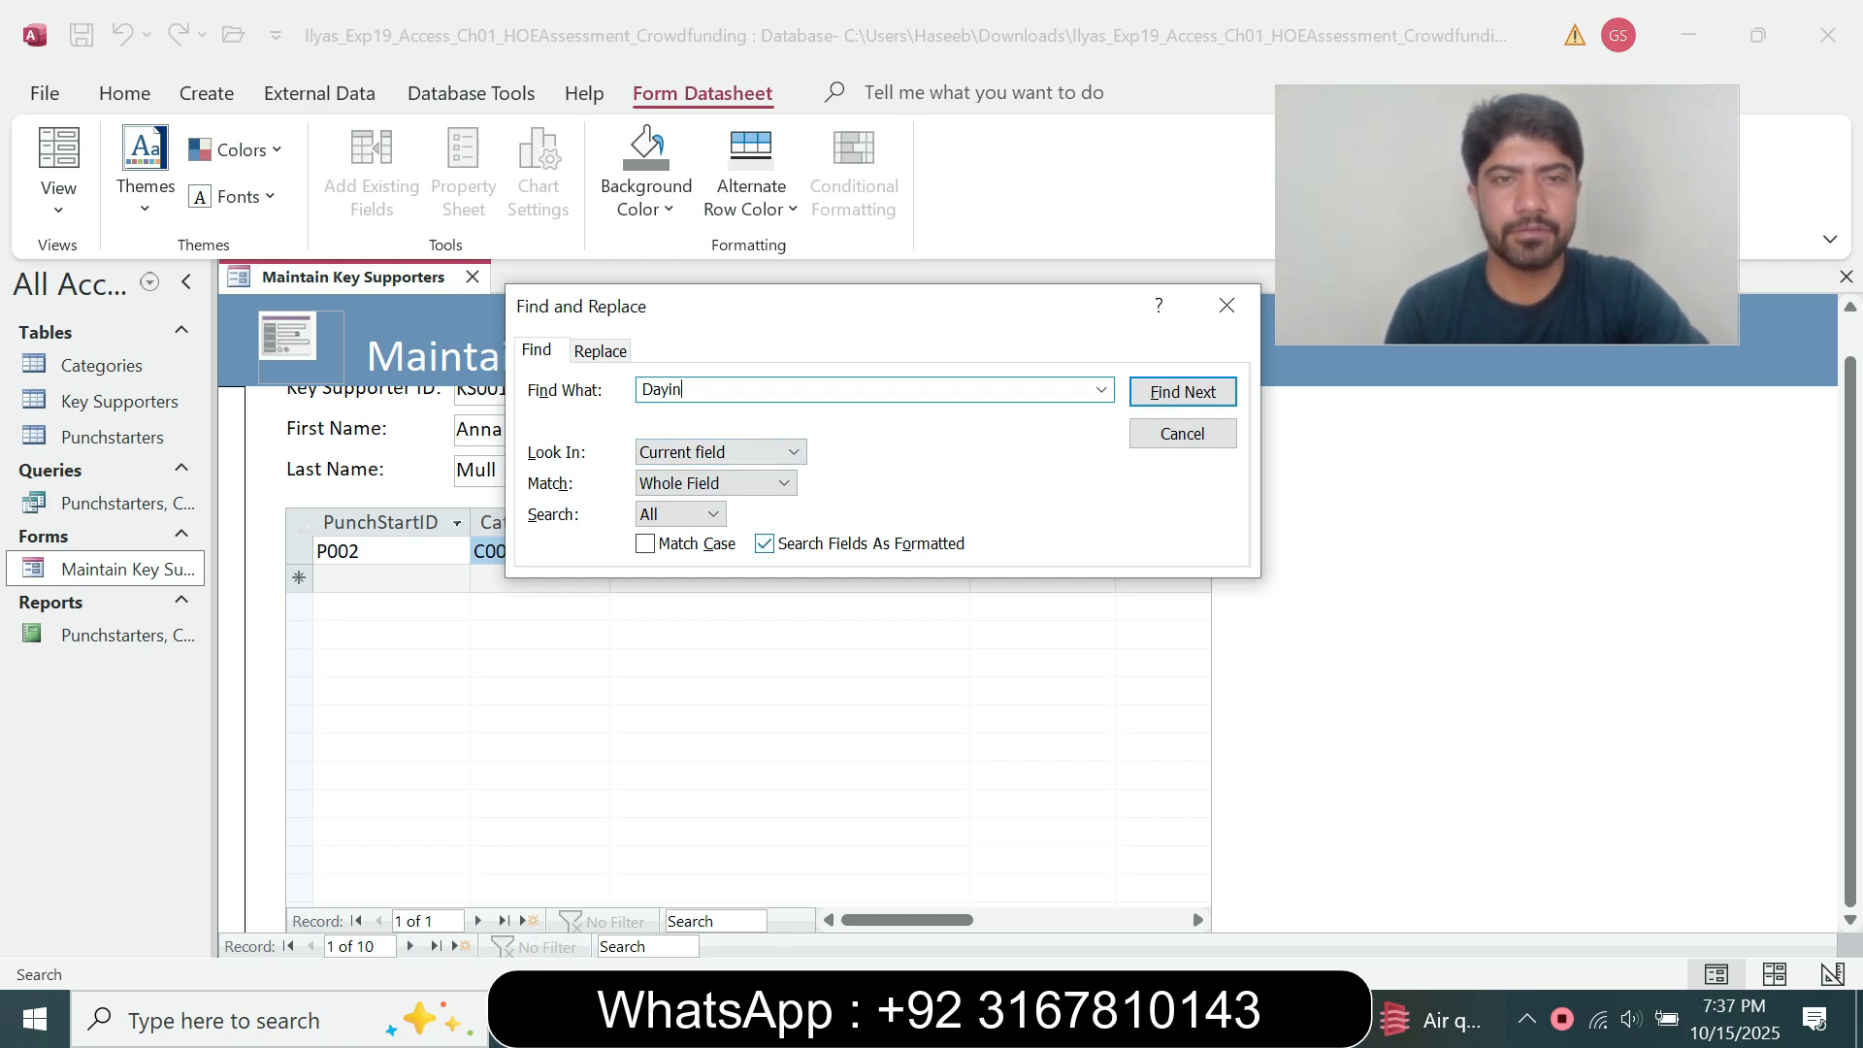
Set the search to look in Current document and match Any Part of Field, as specified in the Word instructions.
key(alt+Tab)
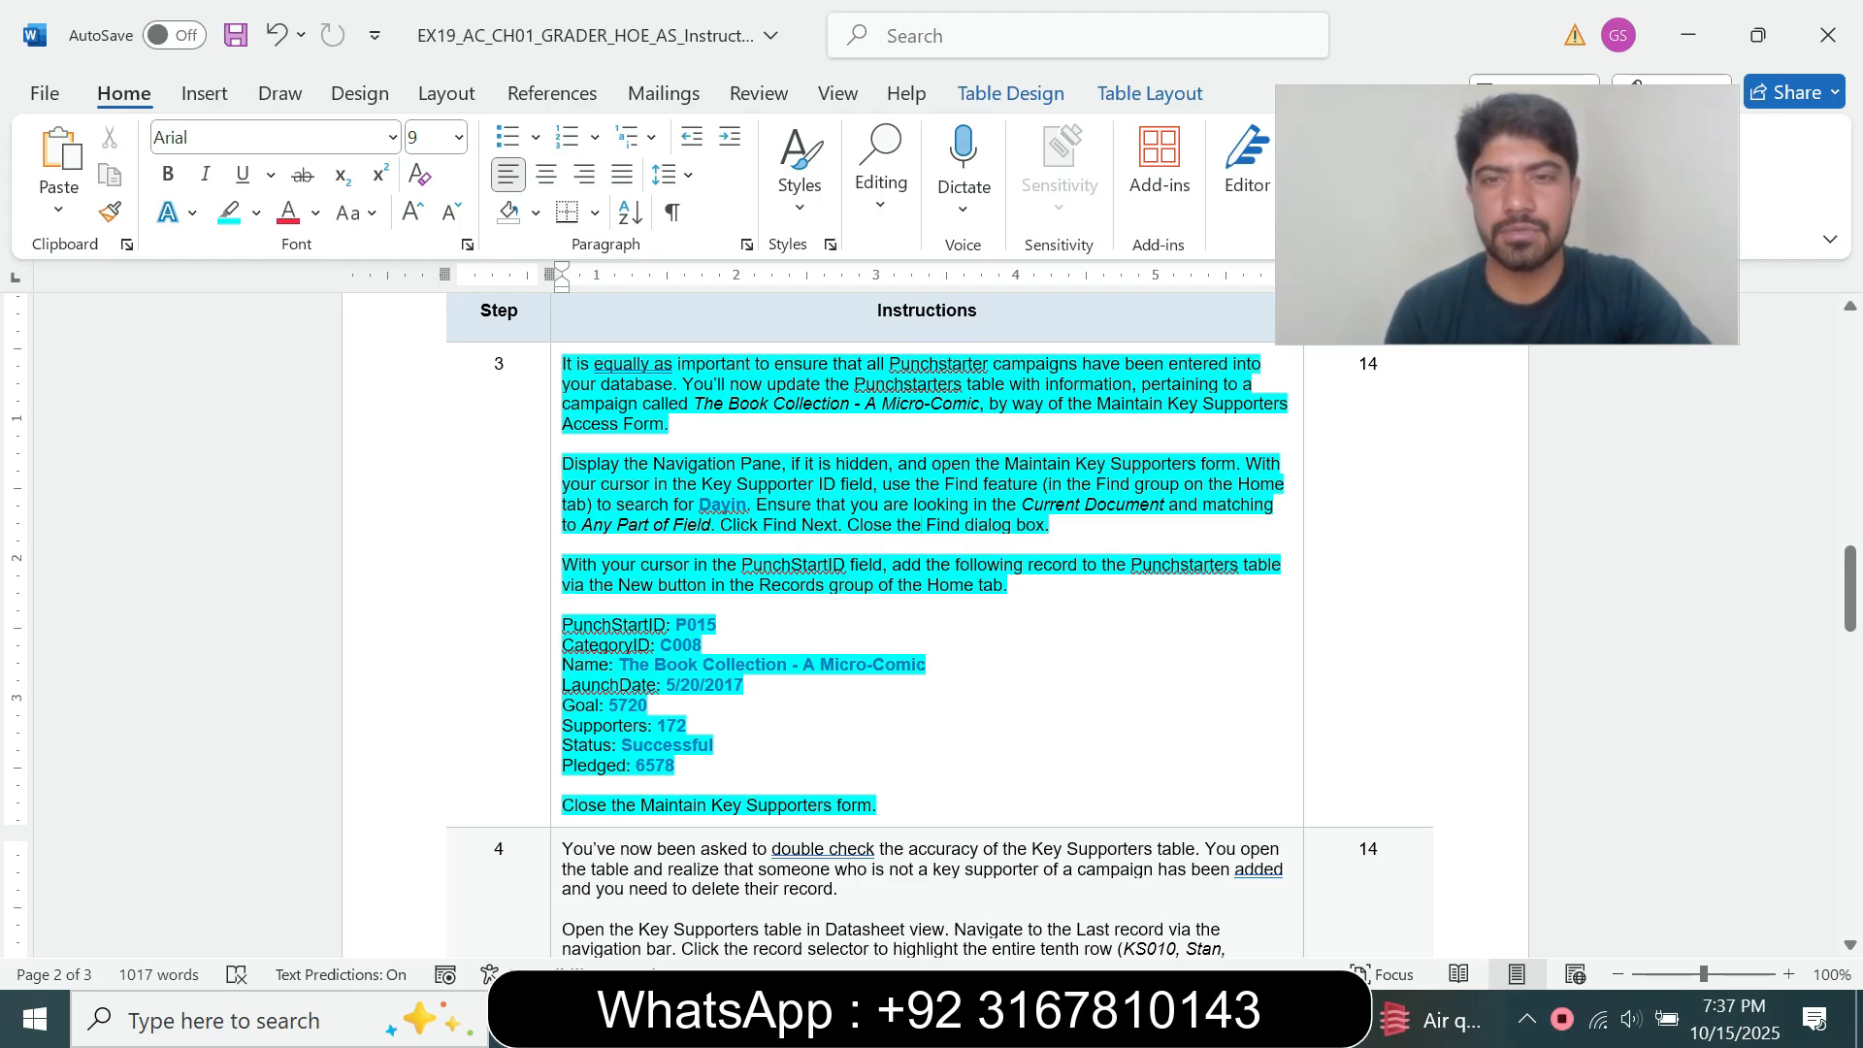
key(alt+Tab)
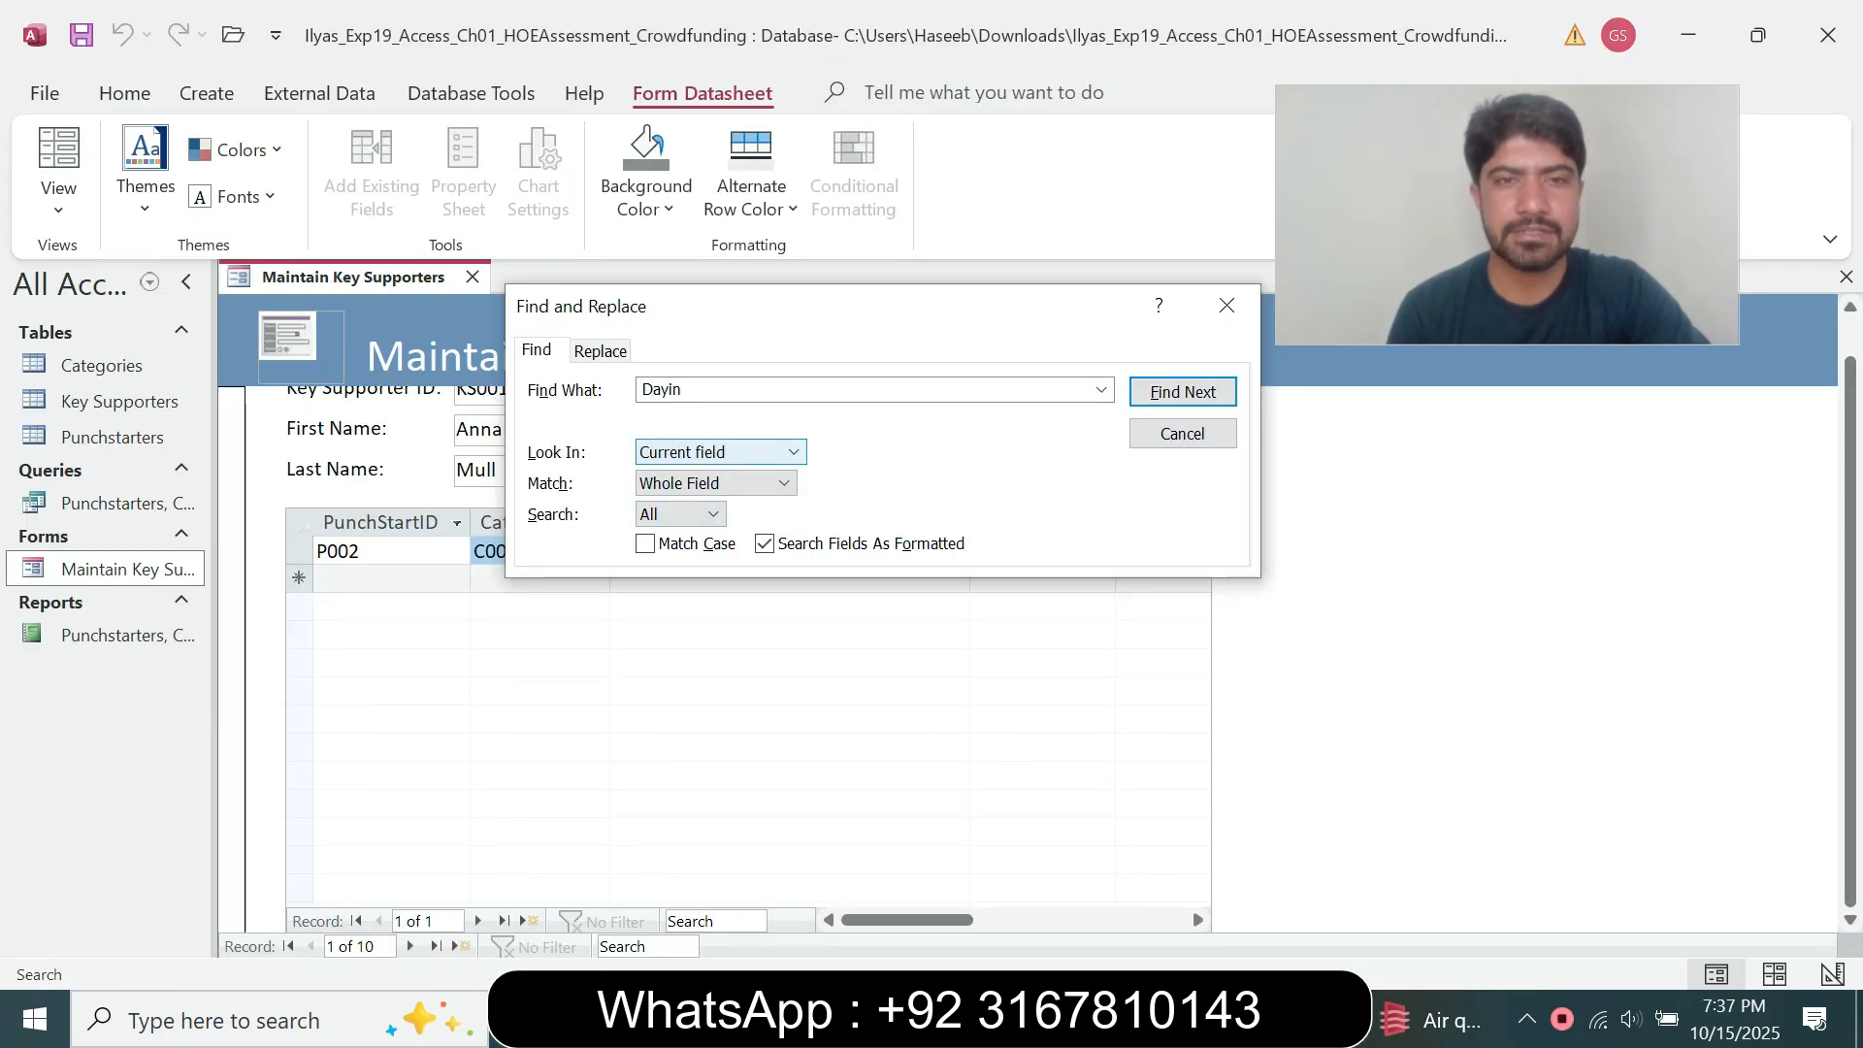
click(793, 453)
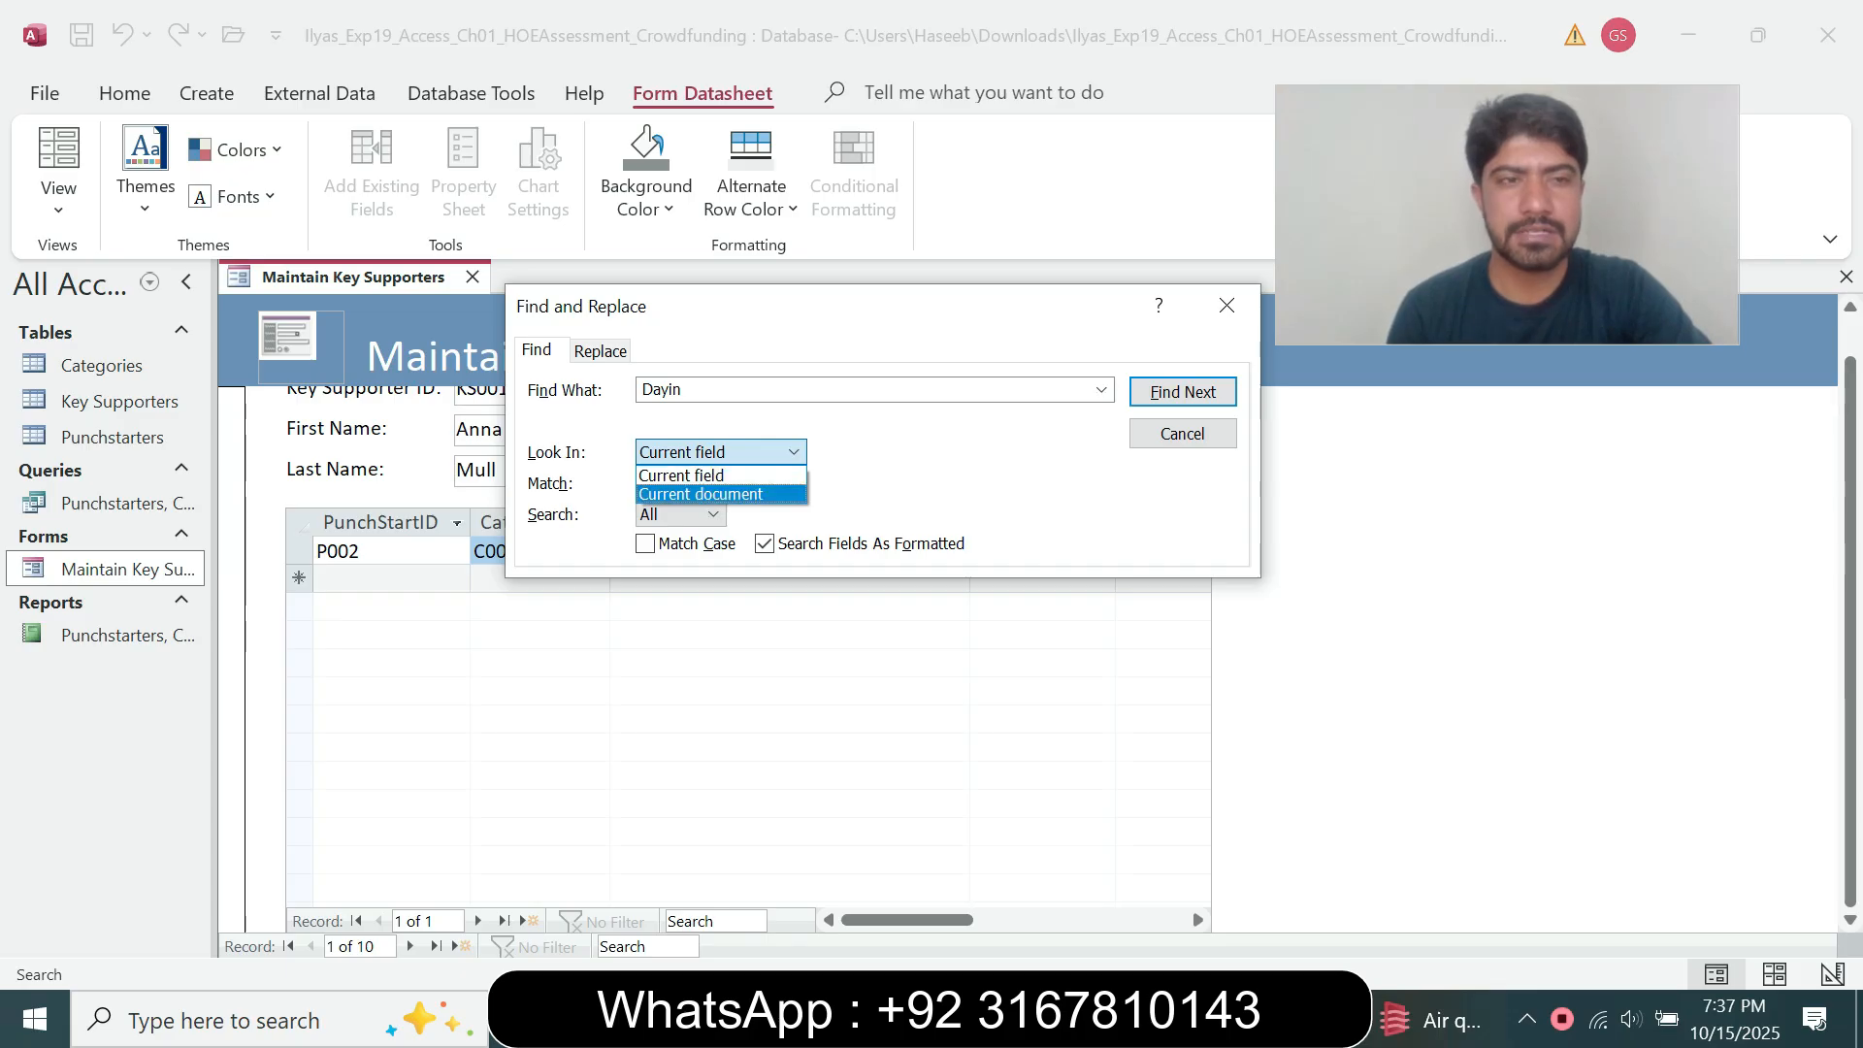
key(Return)
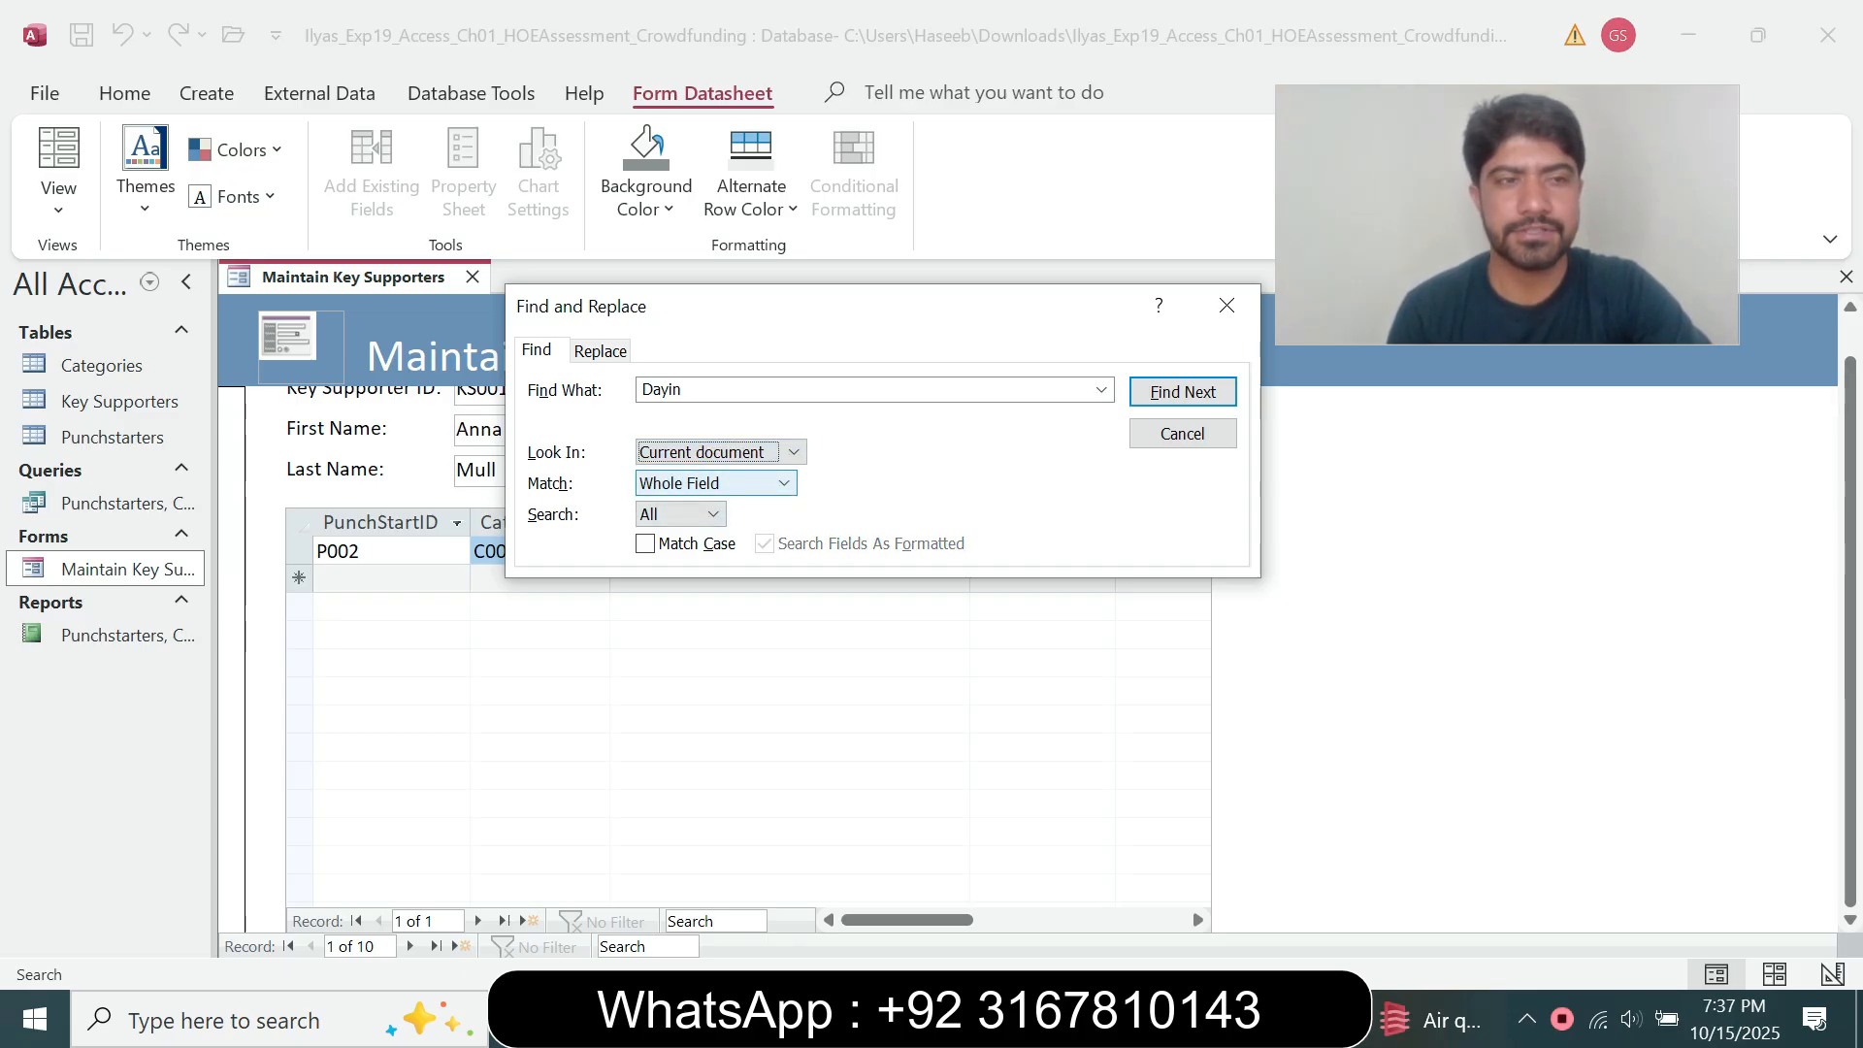
key(alt+Tab)
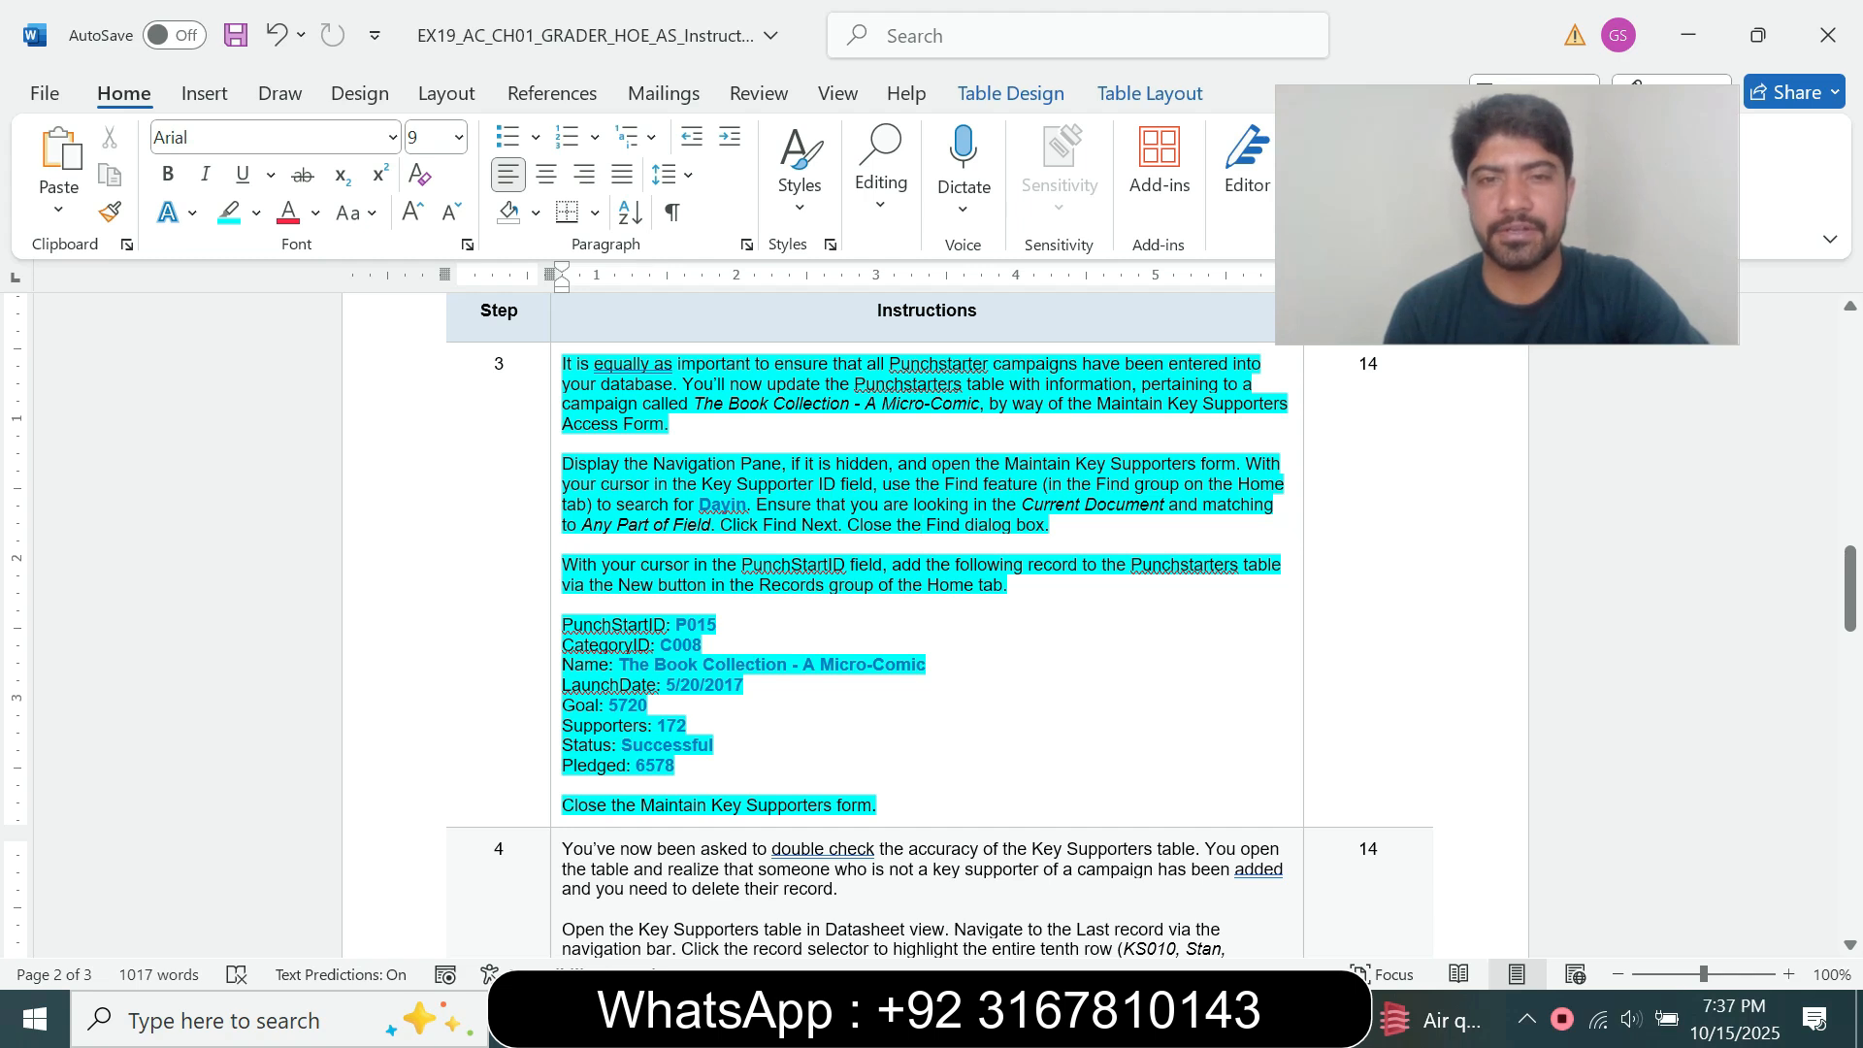
key(alt+Tab)
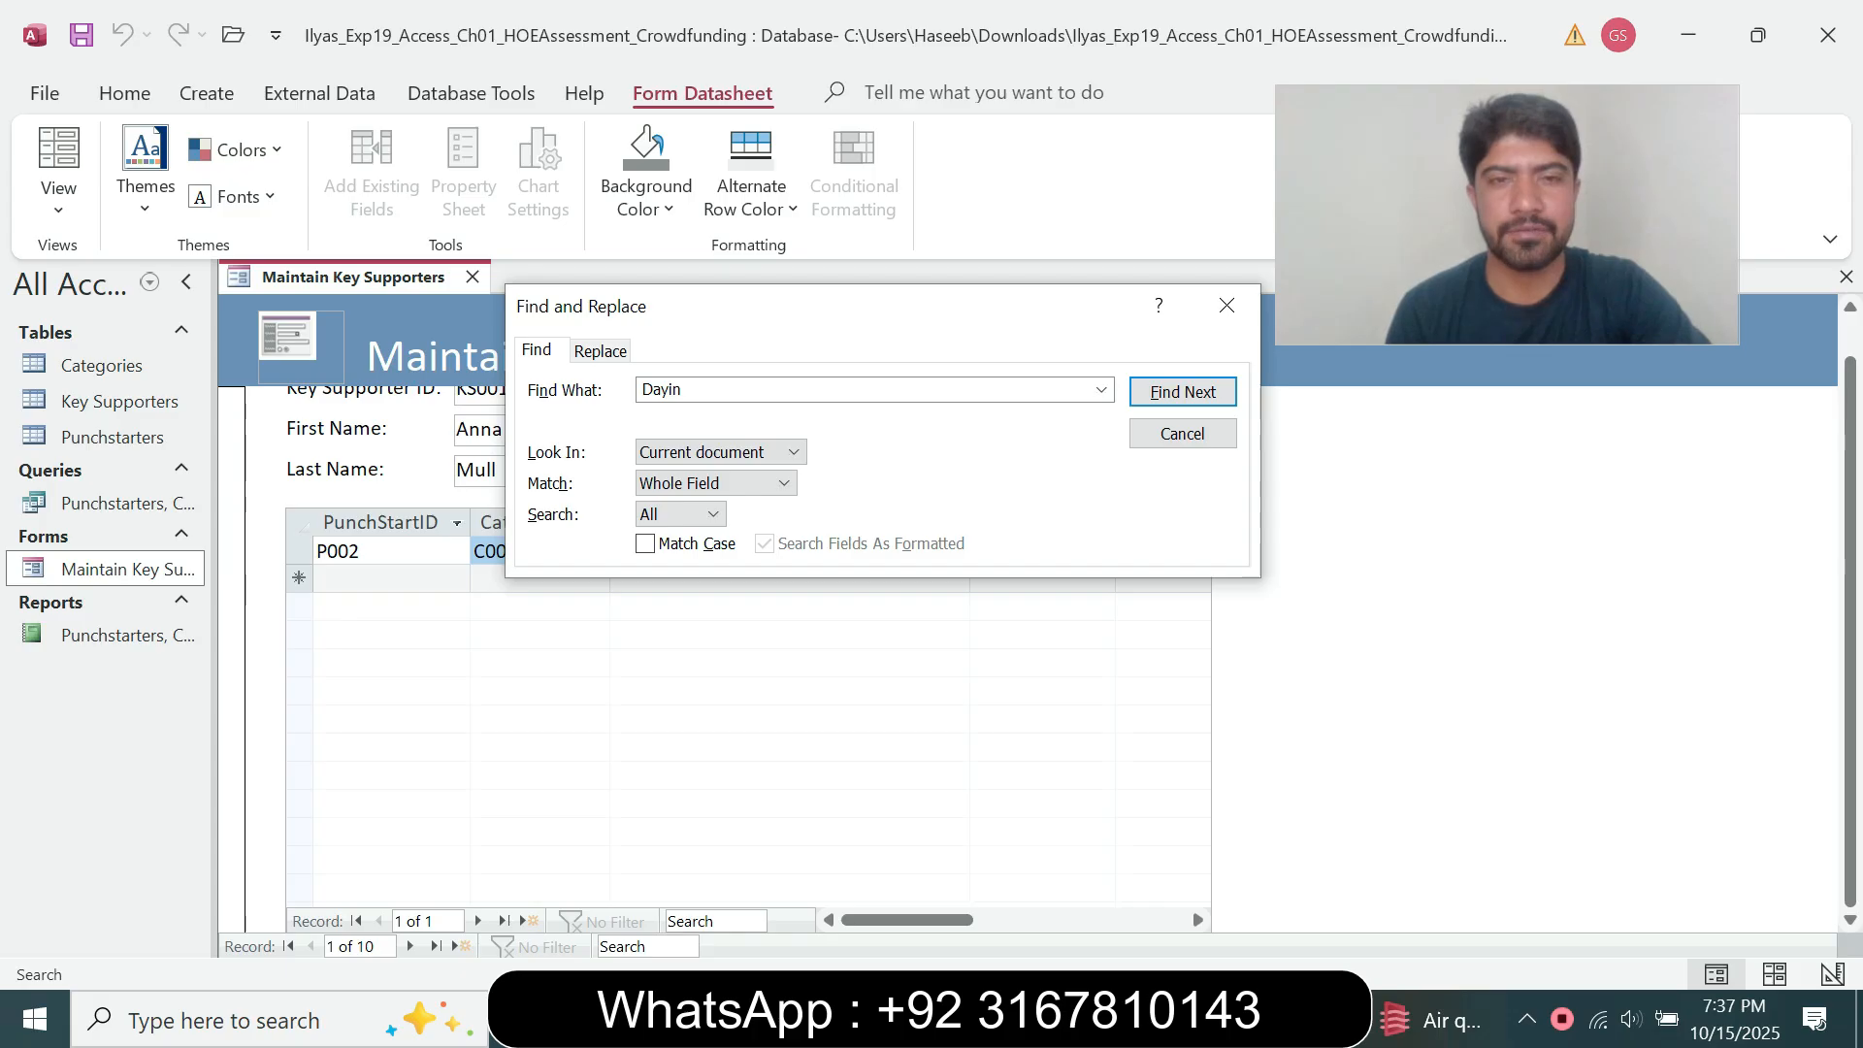
click(716, 483)
click(704, 506)
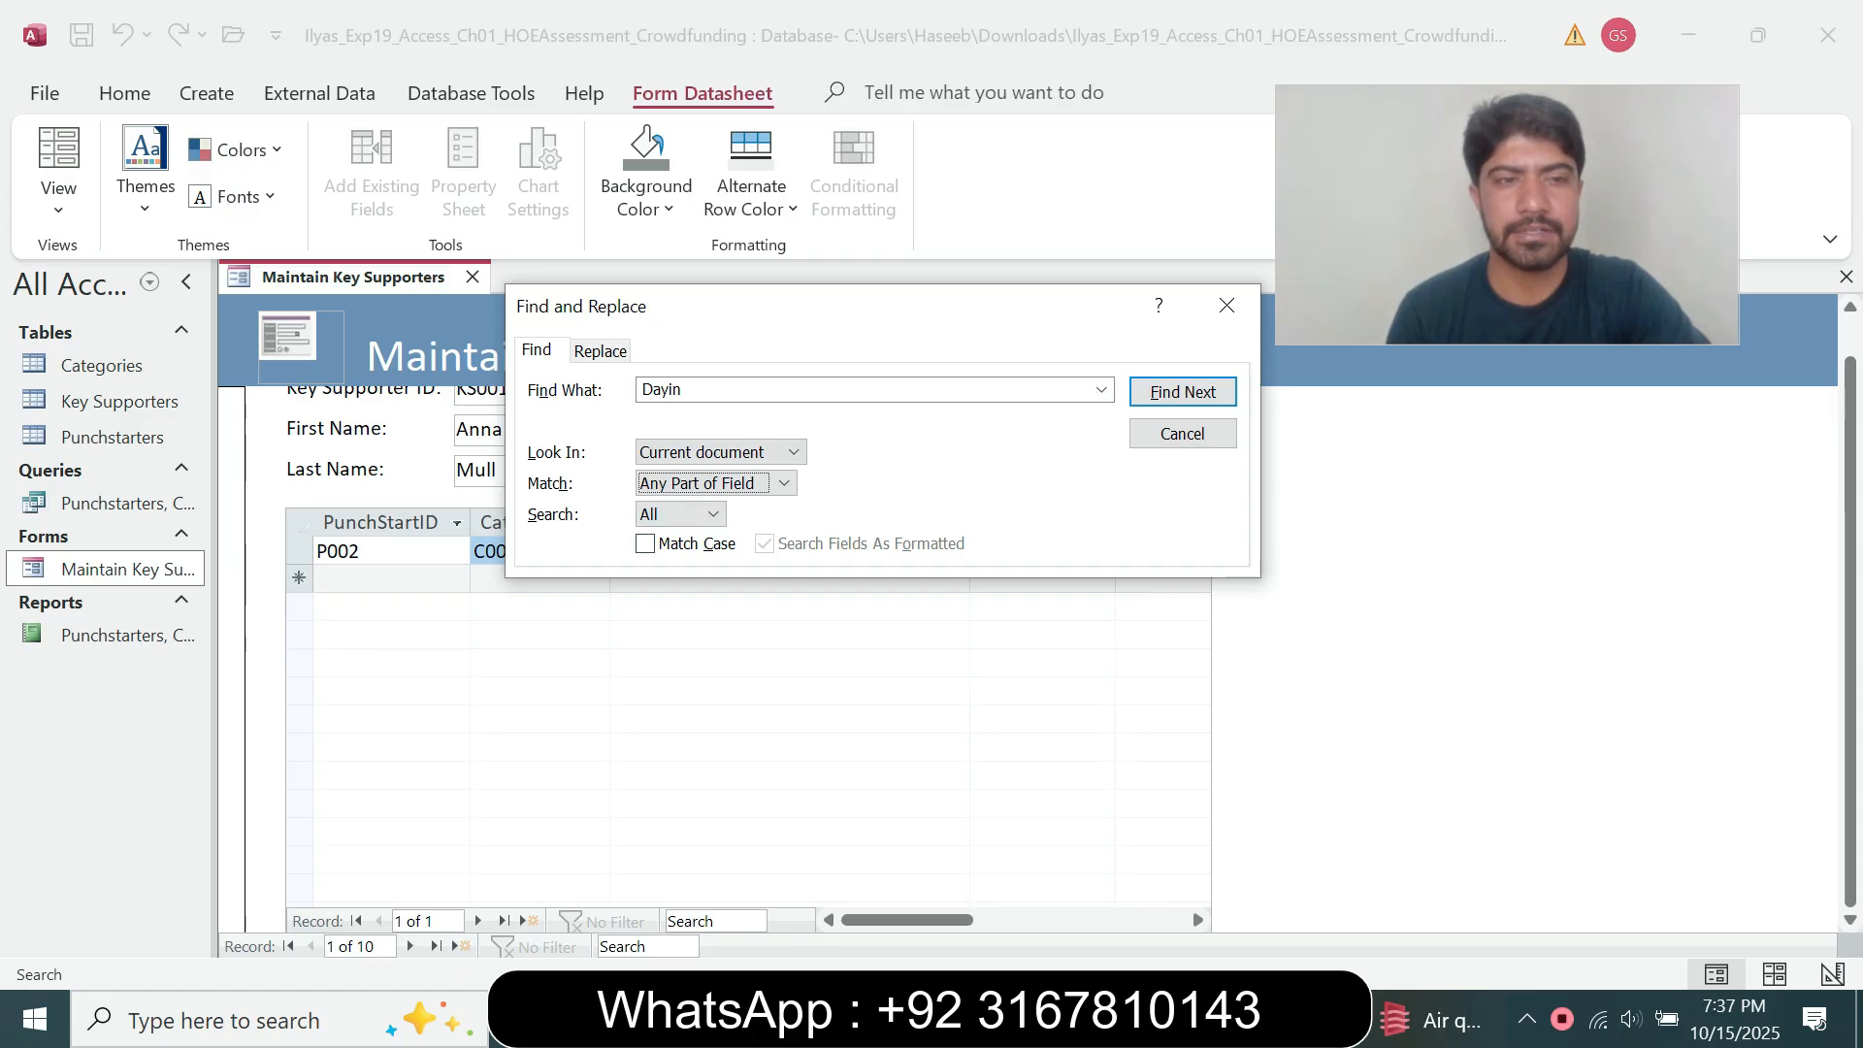
Run the search for the supporter's name in the form and close the Find and Replace dialog.
key(Return)
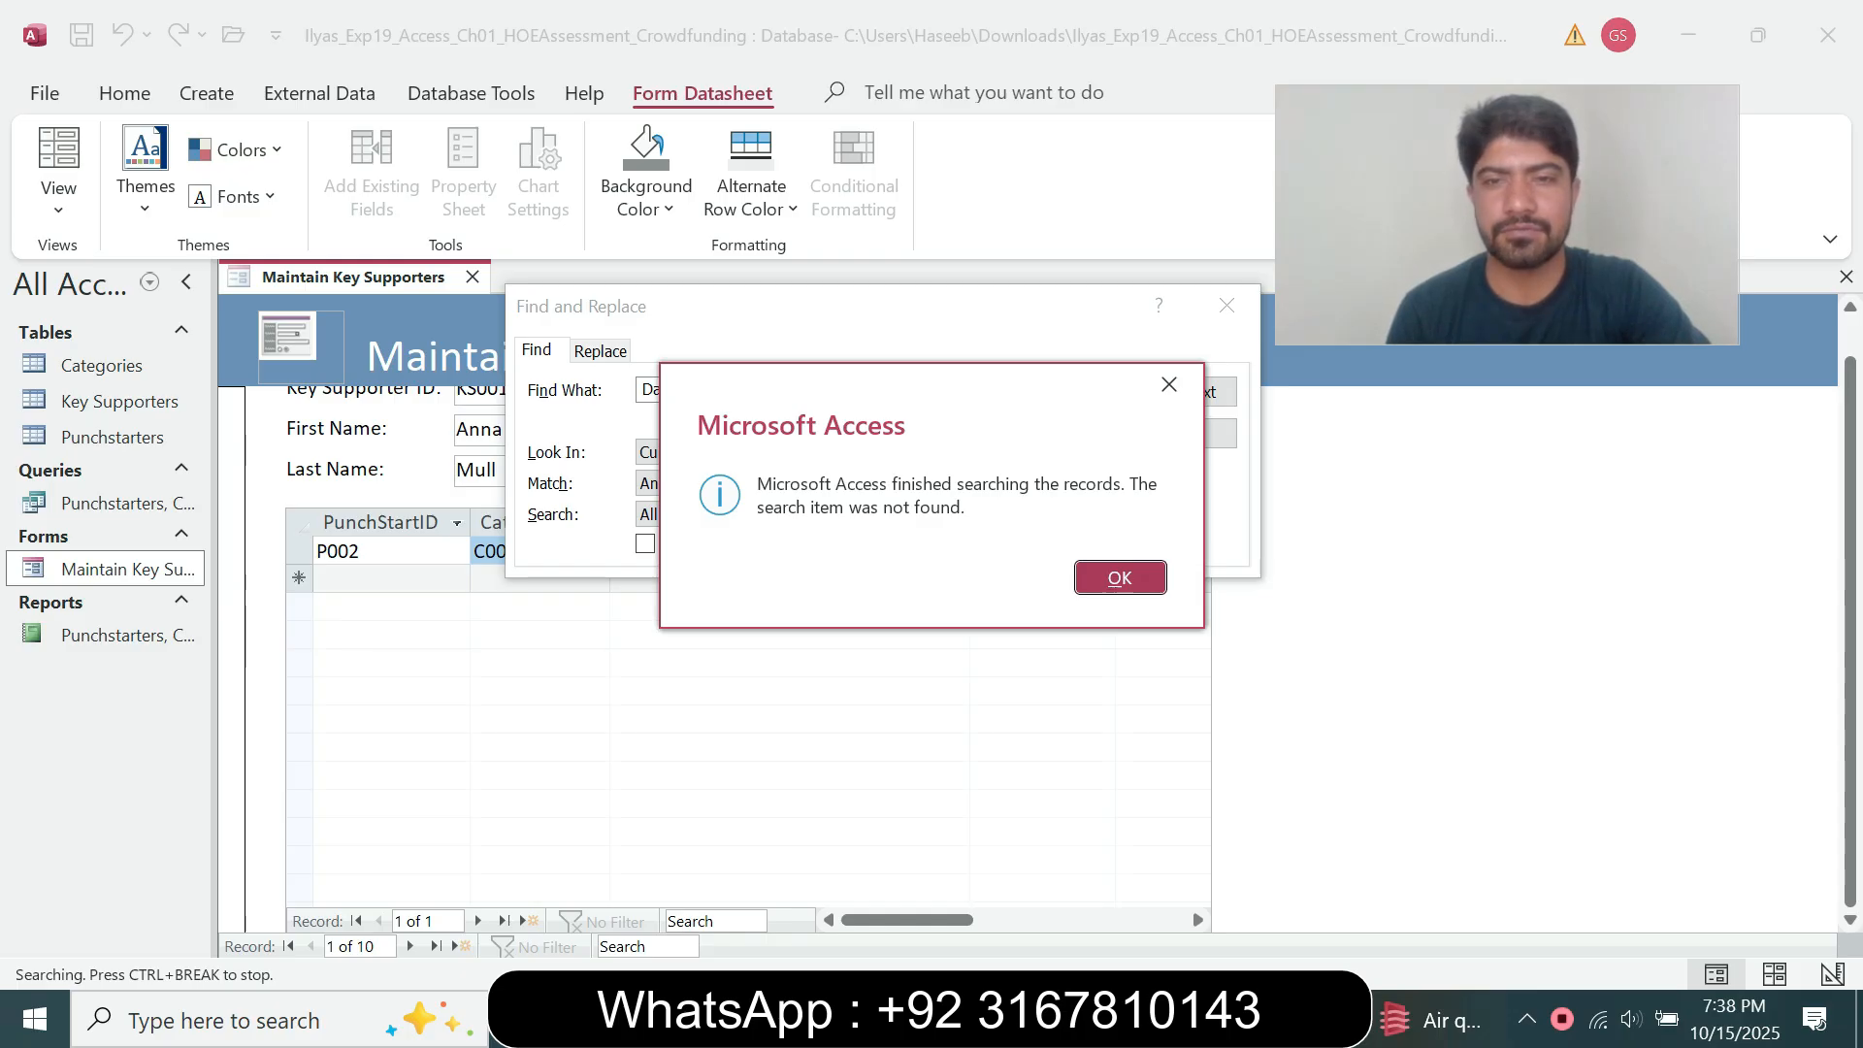
key(Return)
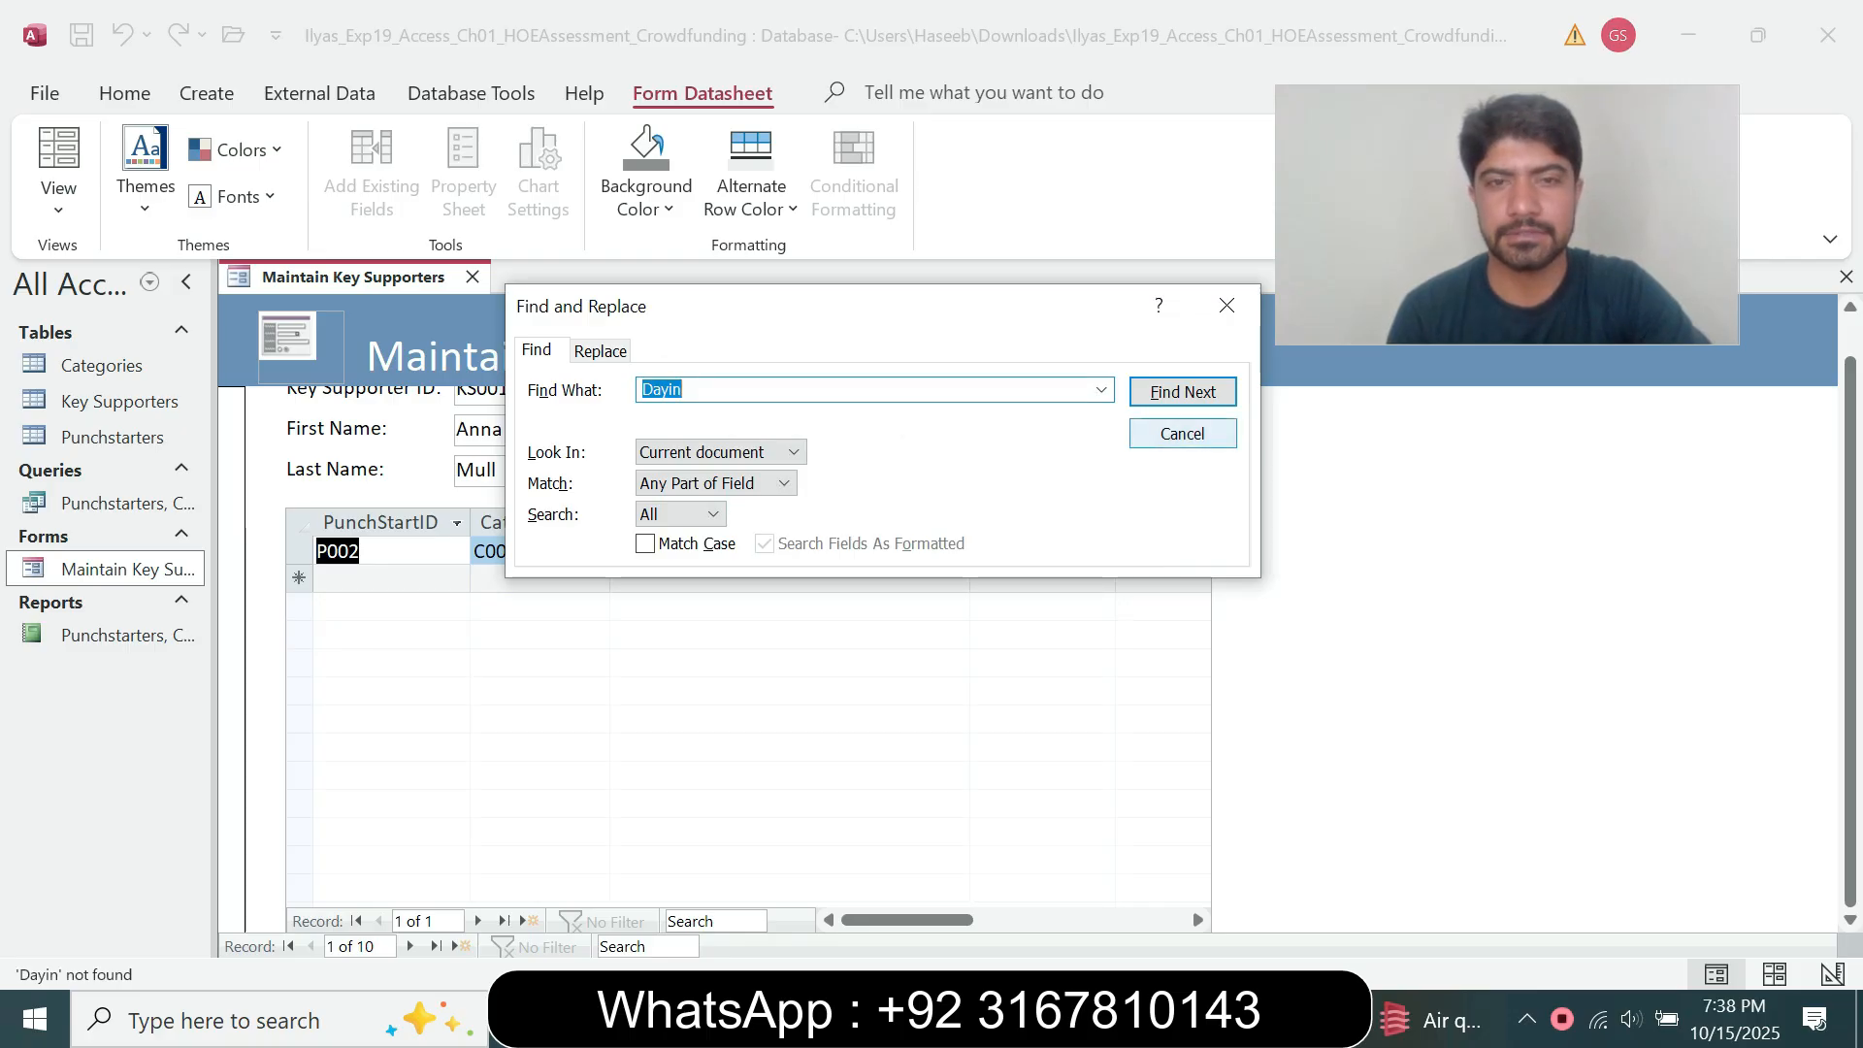
click(1182, 432)
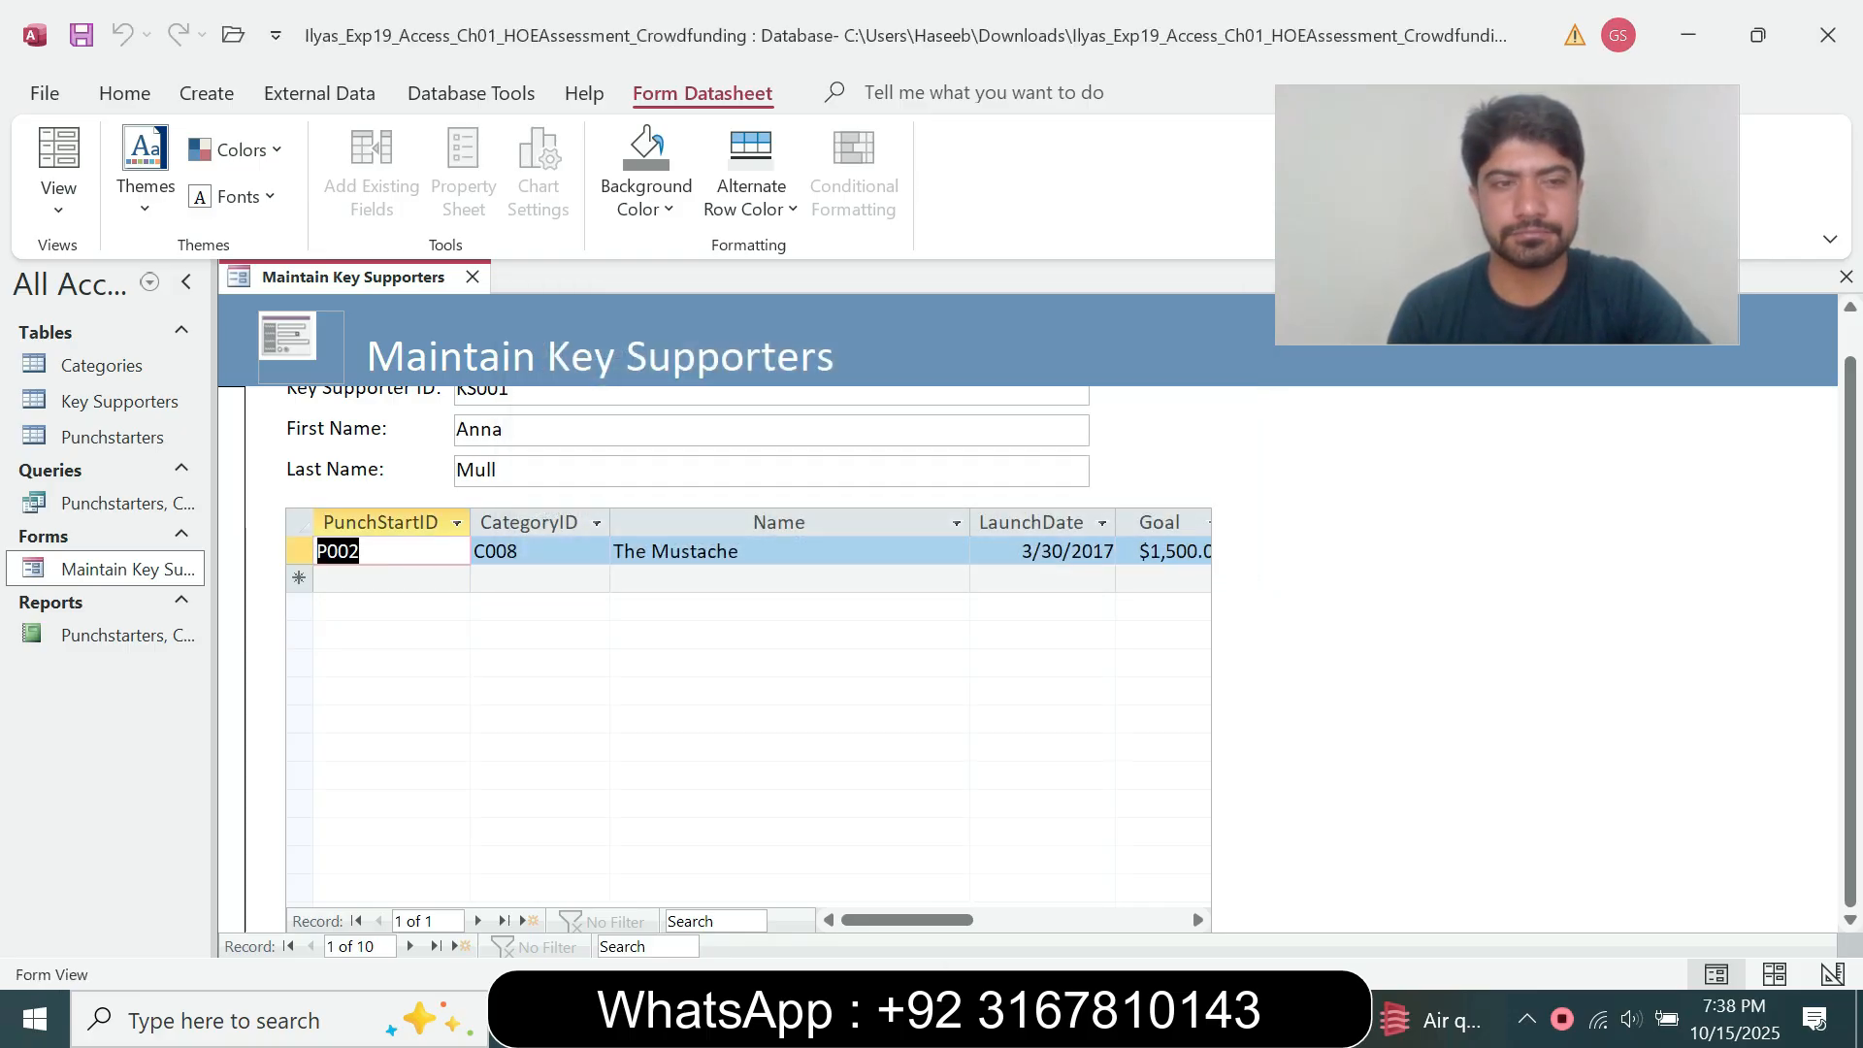
Compare the Word instructions for the new PunchStartID record with the subform fields and record controls in Access's Maintain Key Supporters form.
click(1112, 1019)
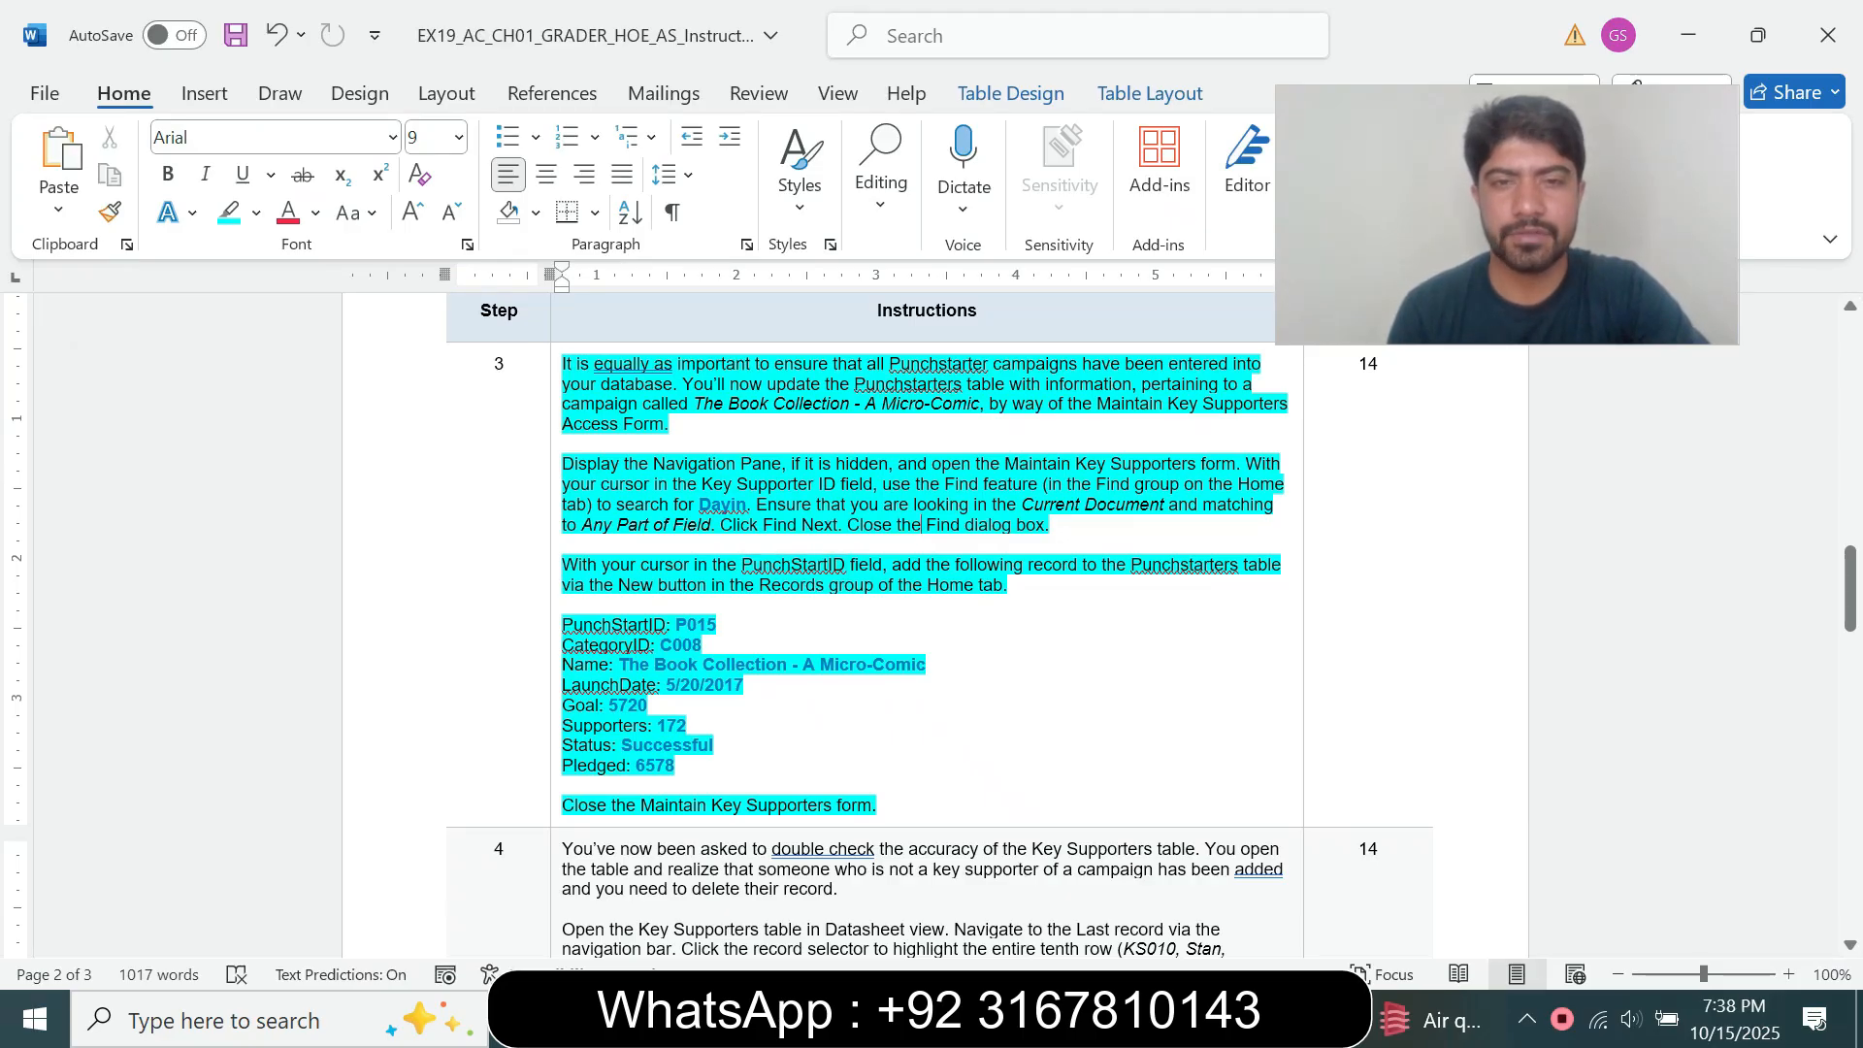
key(alt+Tab)
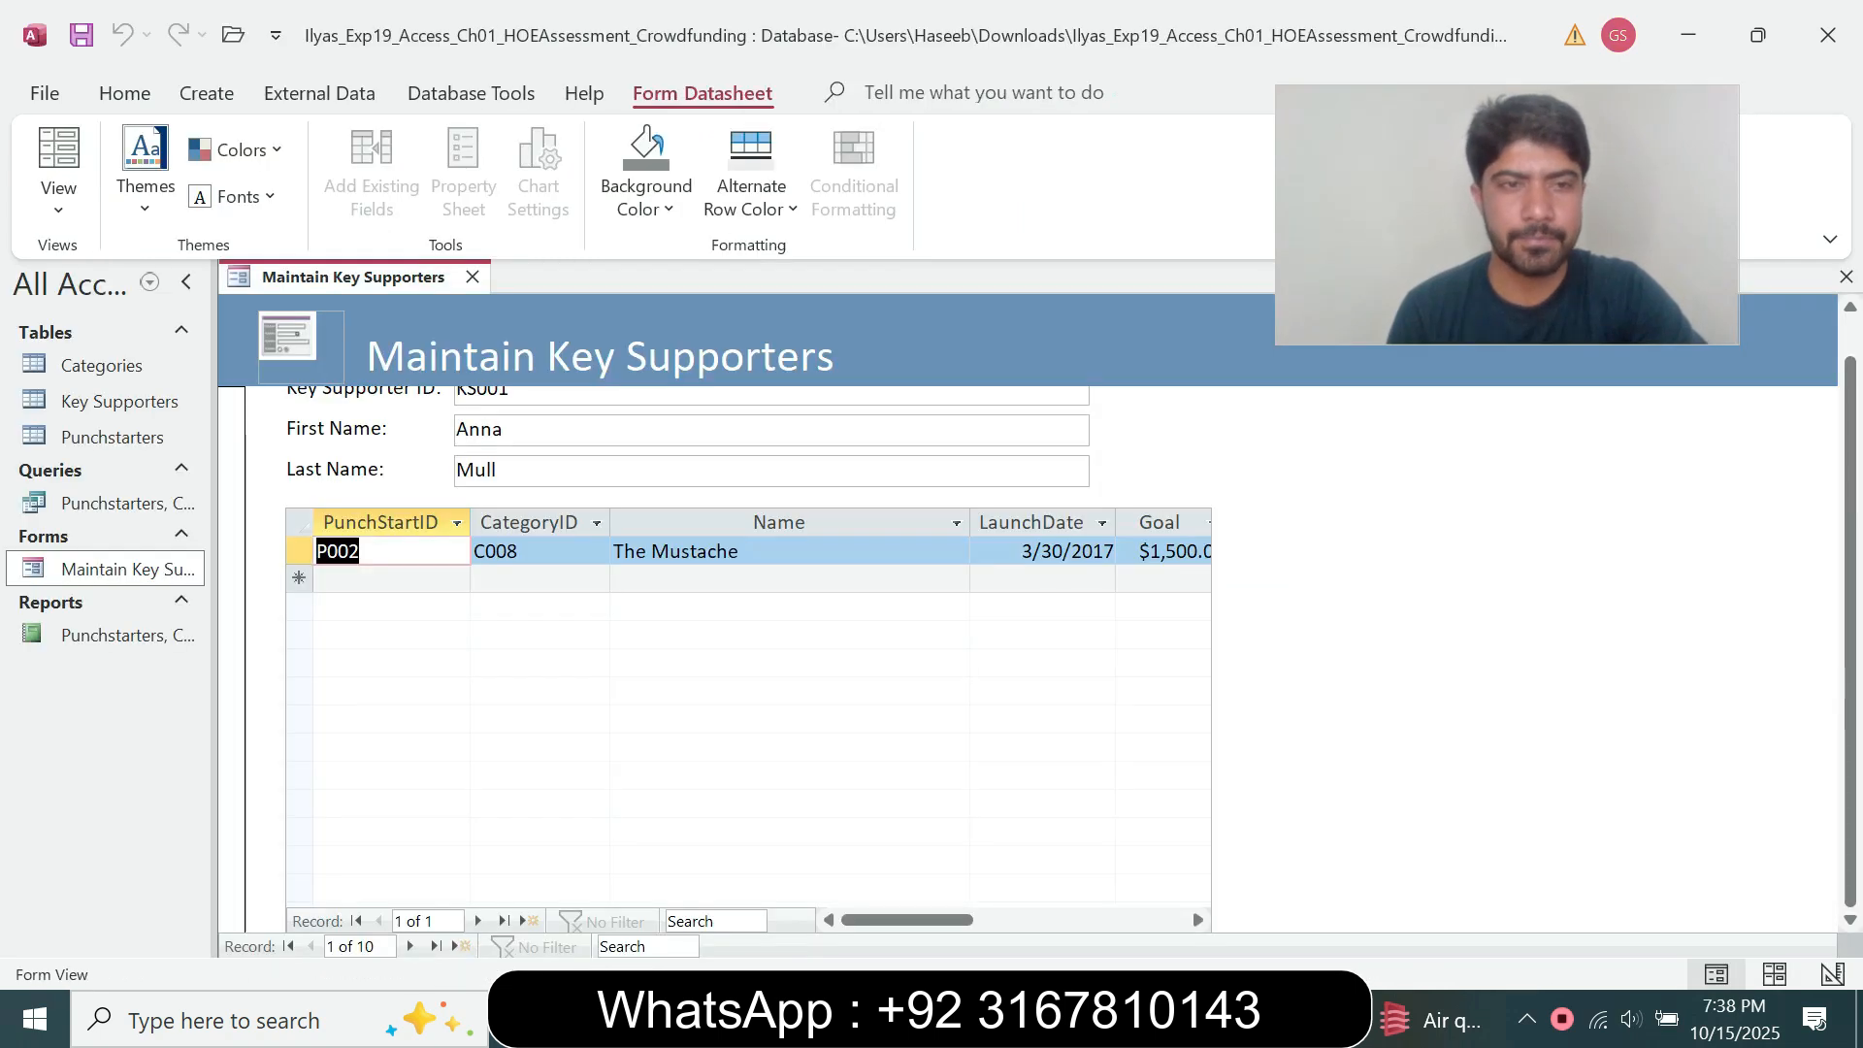
key(alt+Tab)
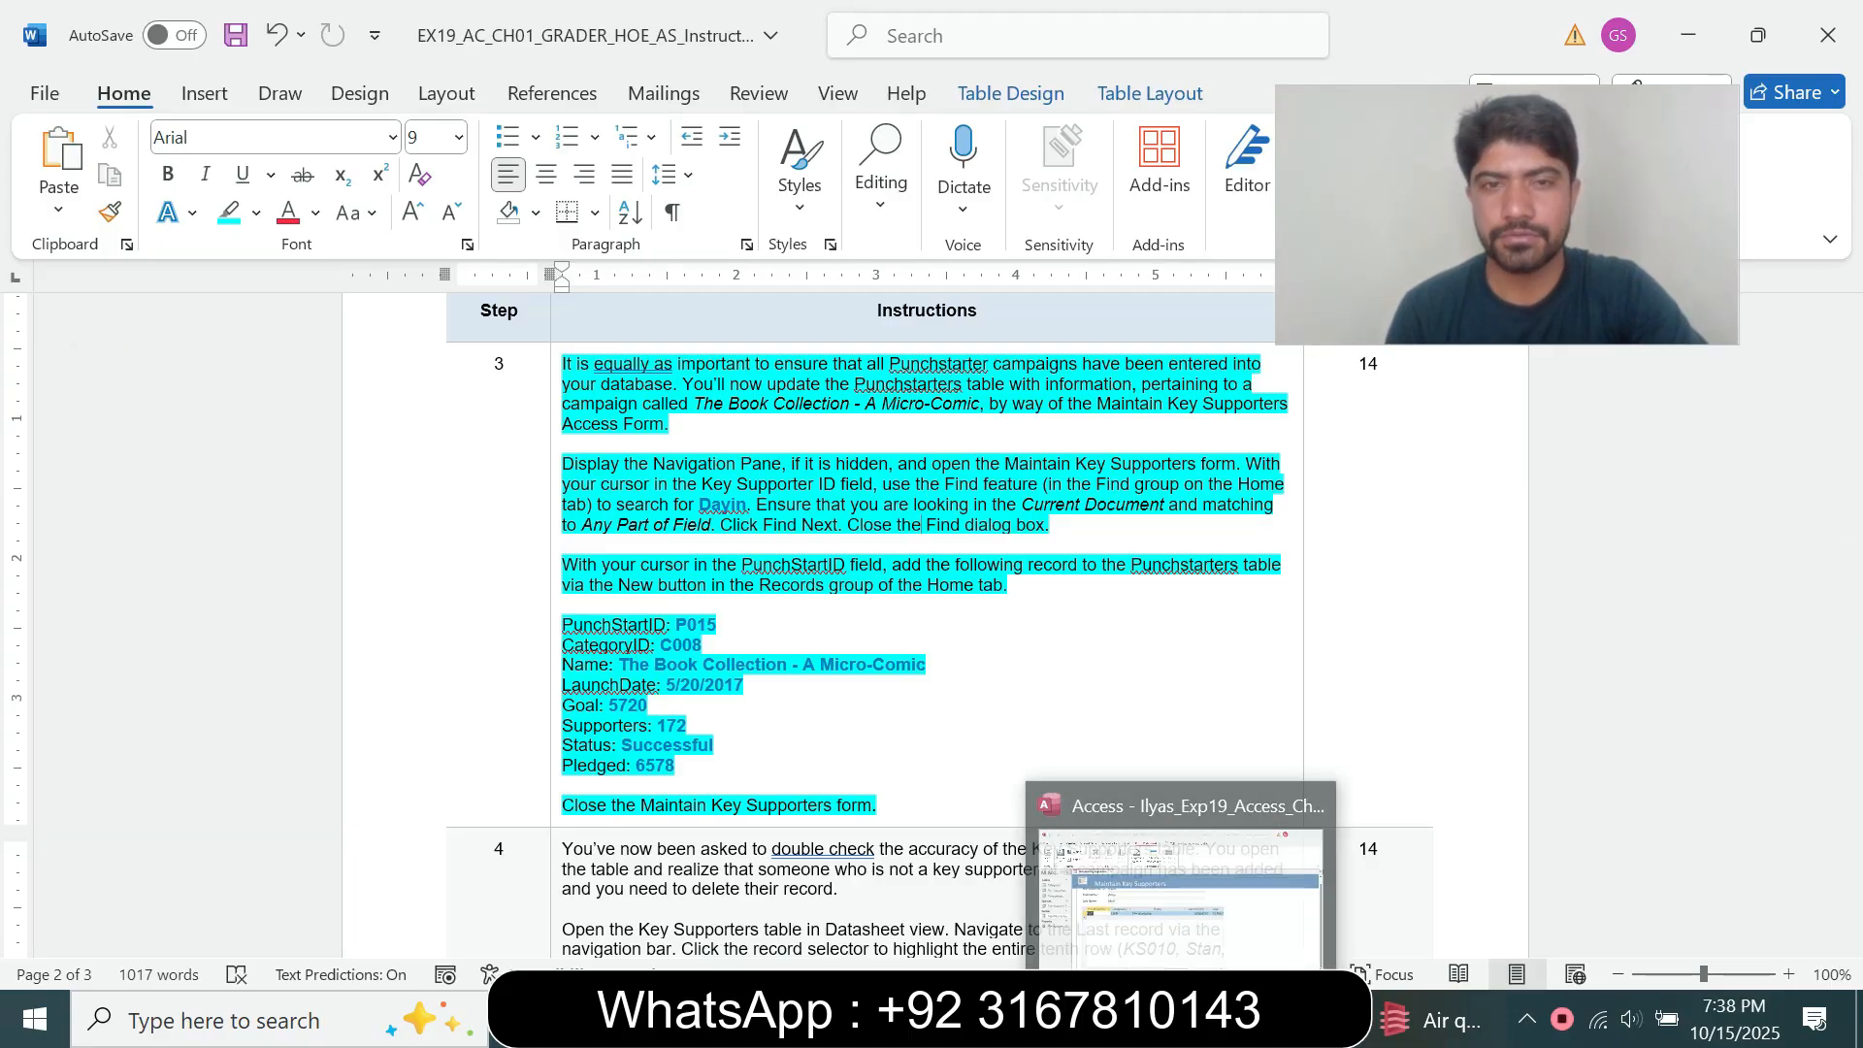
click(1184, 1019)
drag(1850, 621, 1851, 582)
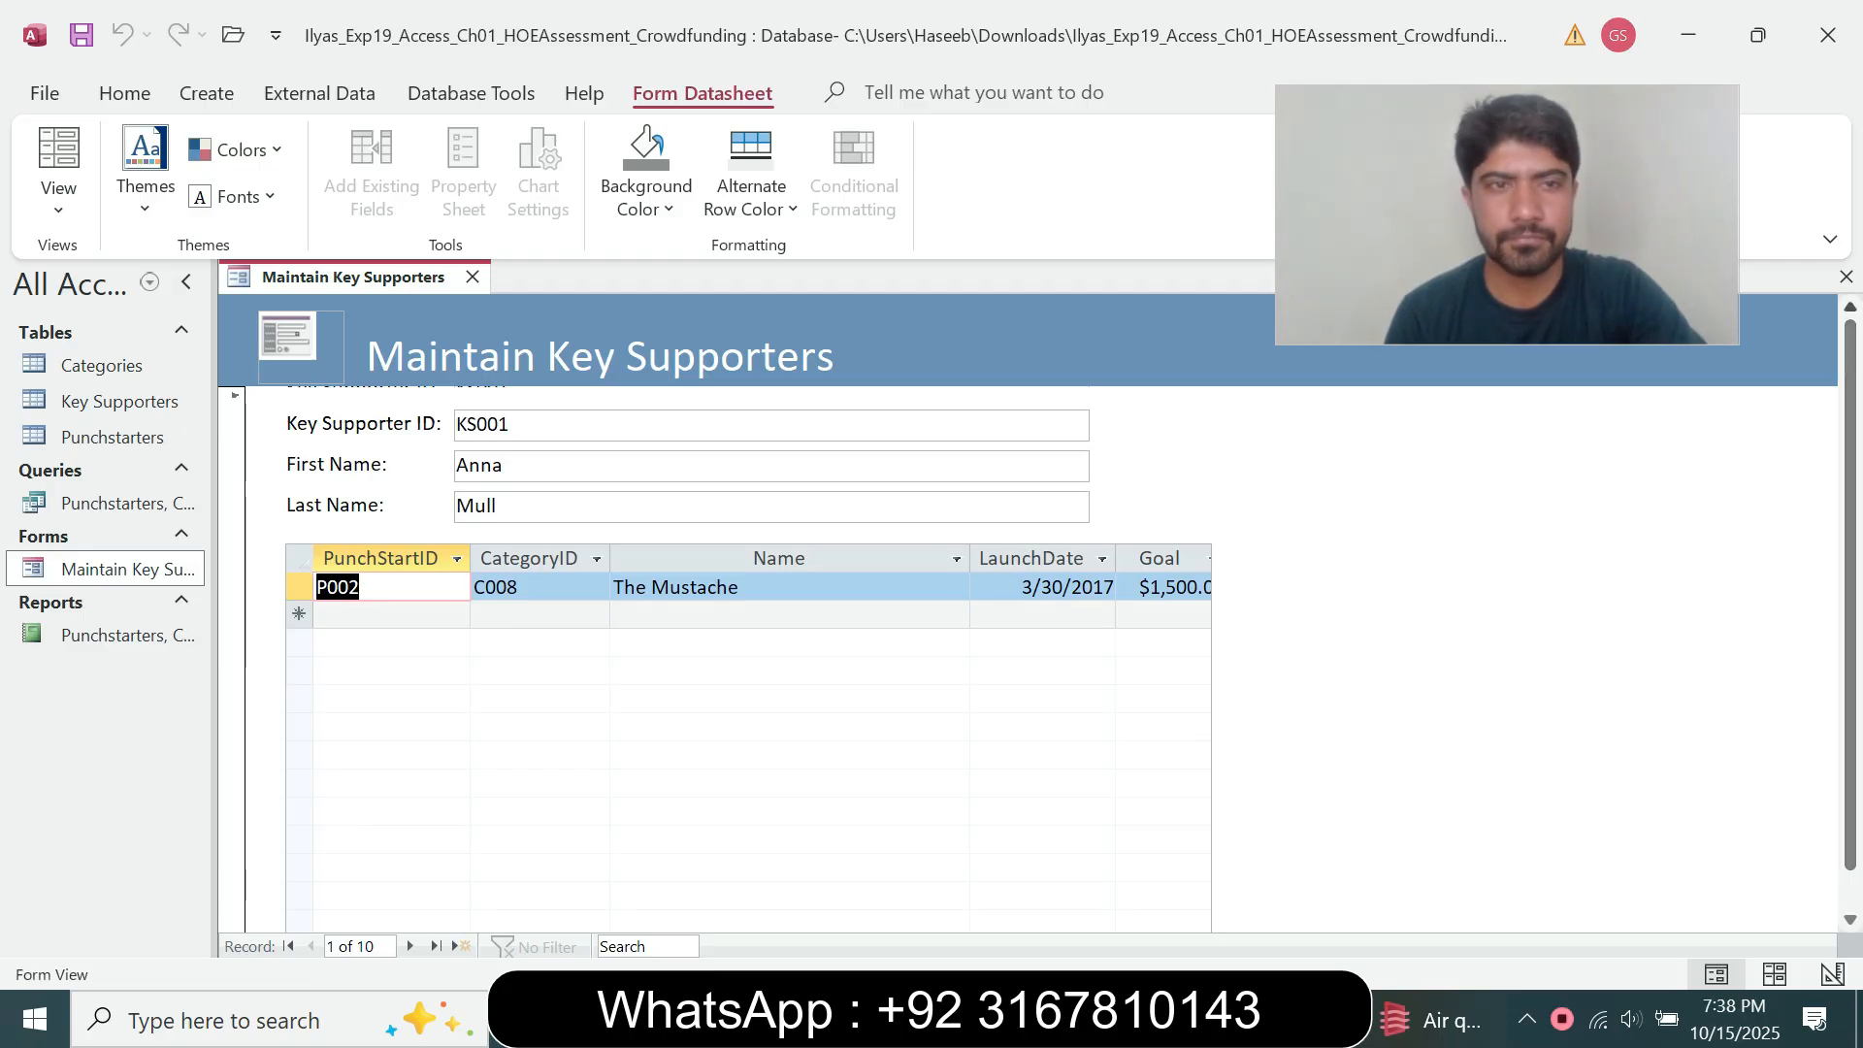
drag(1851, 601, 1851, 639)
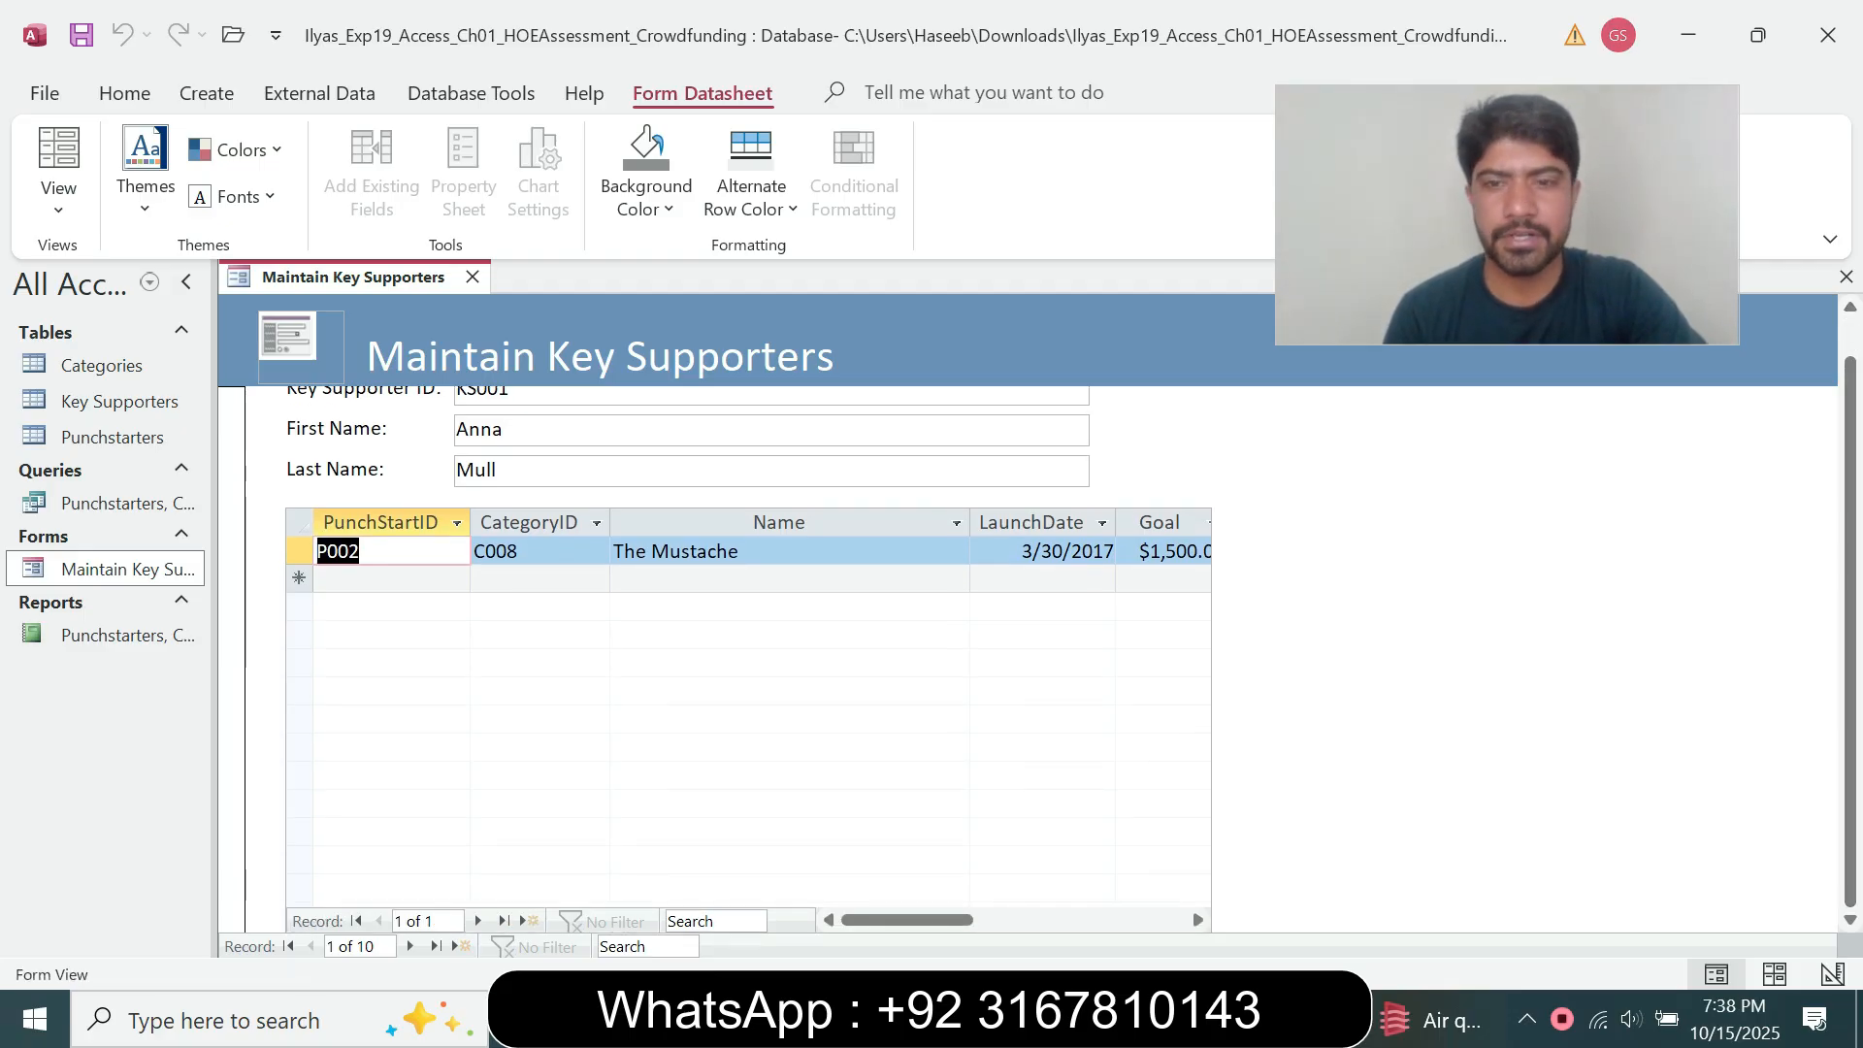
key(alt+Tab)
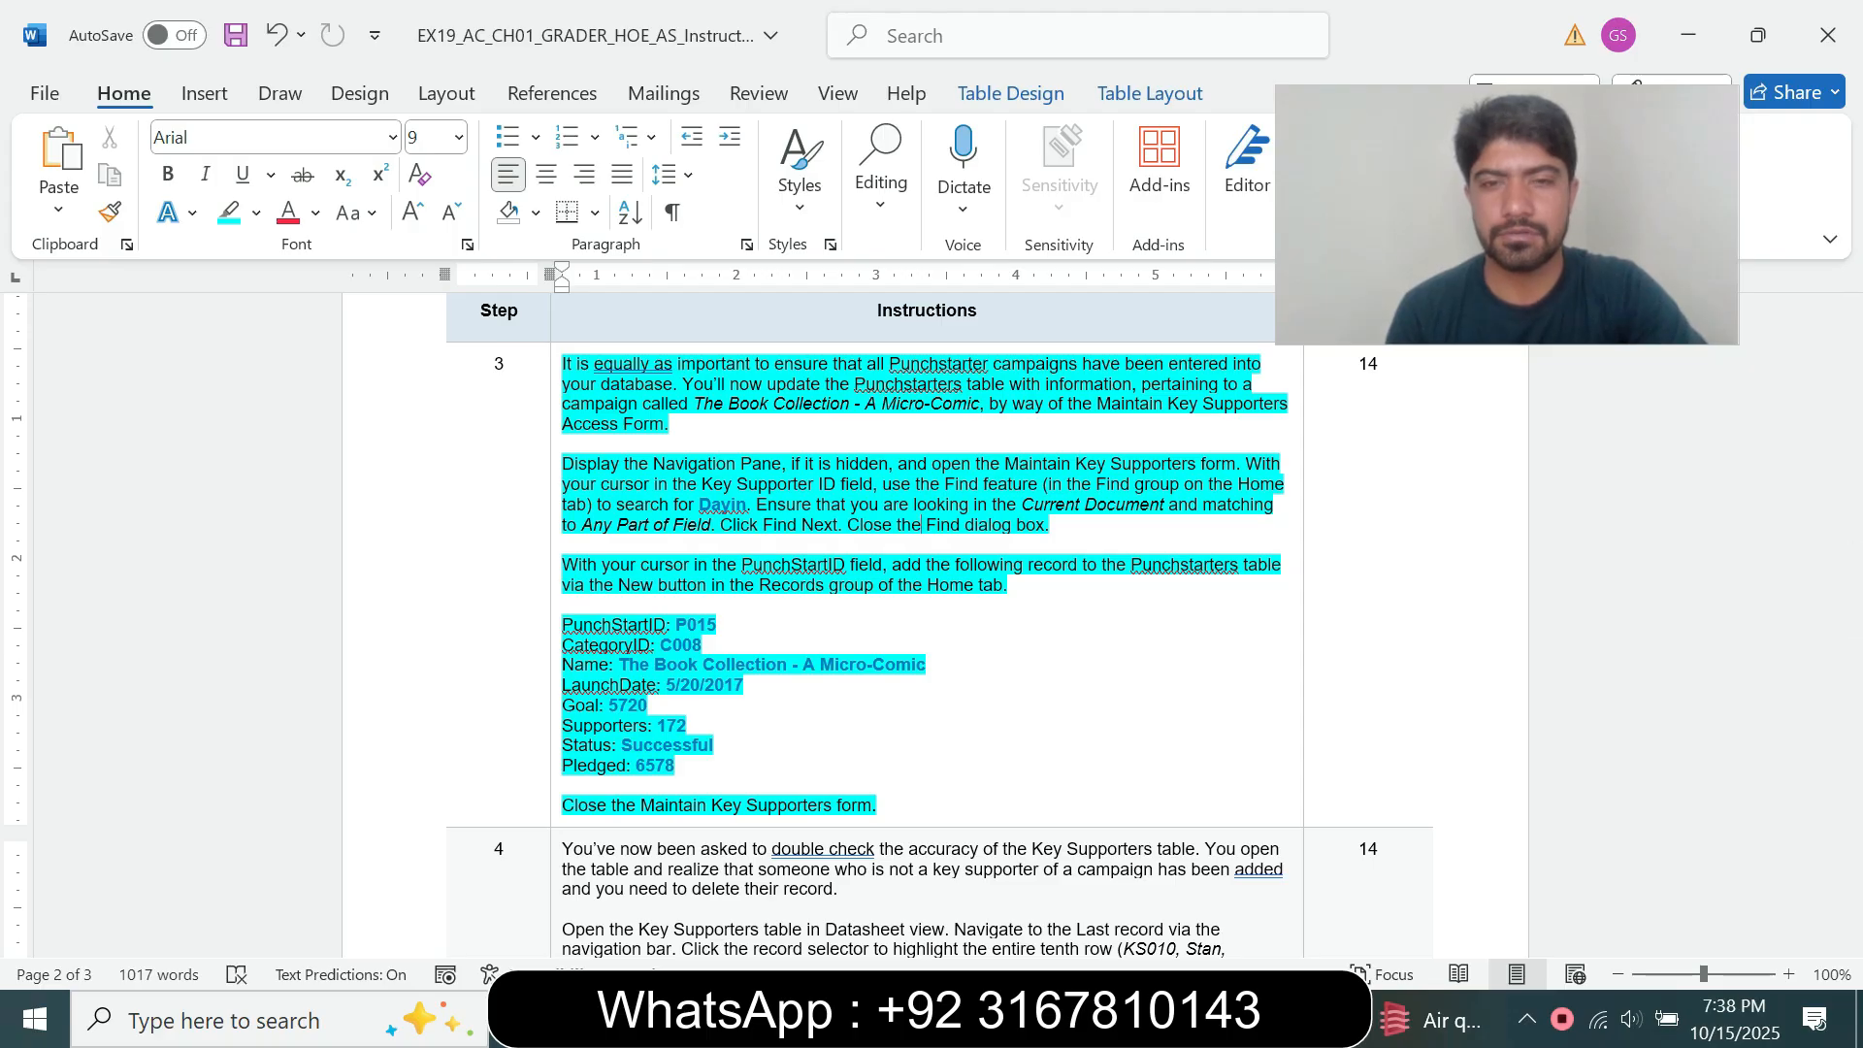
key(alt+Tab)
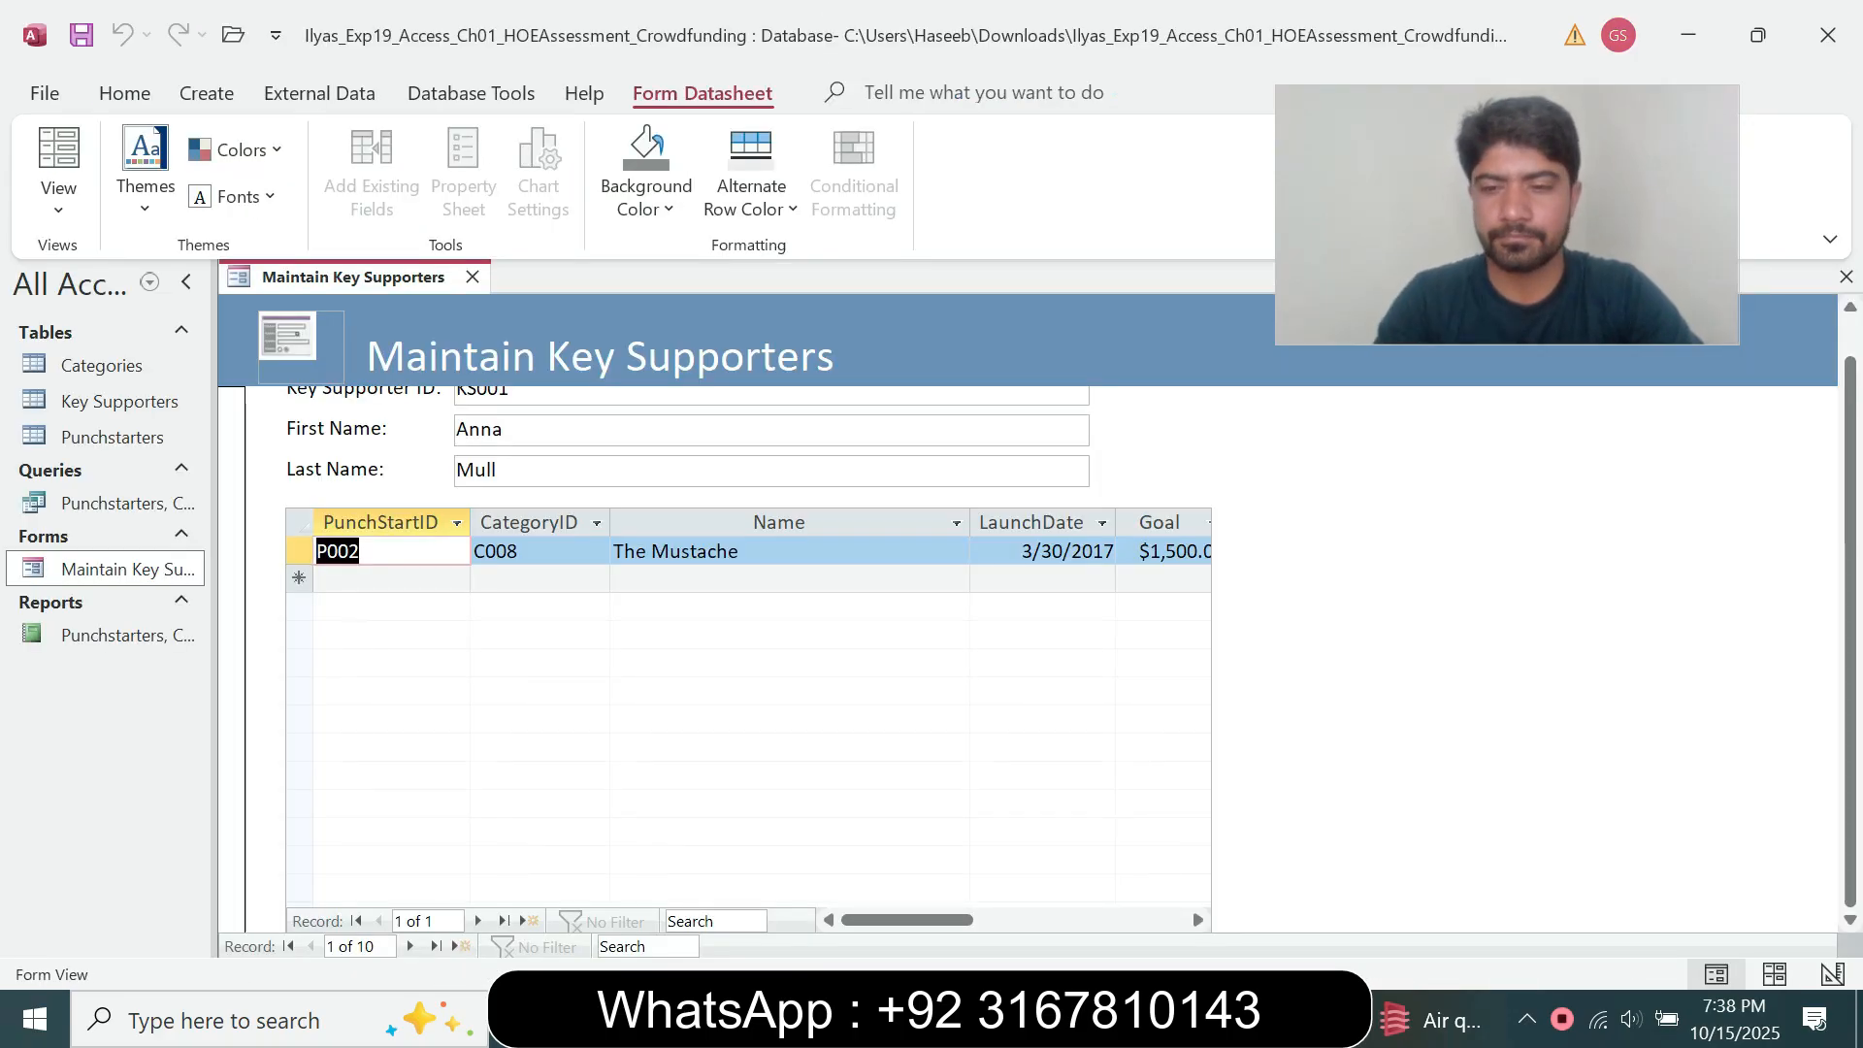
key(alt+Tab)
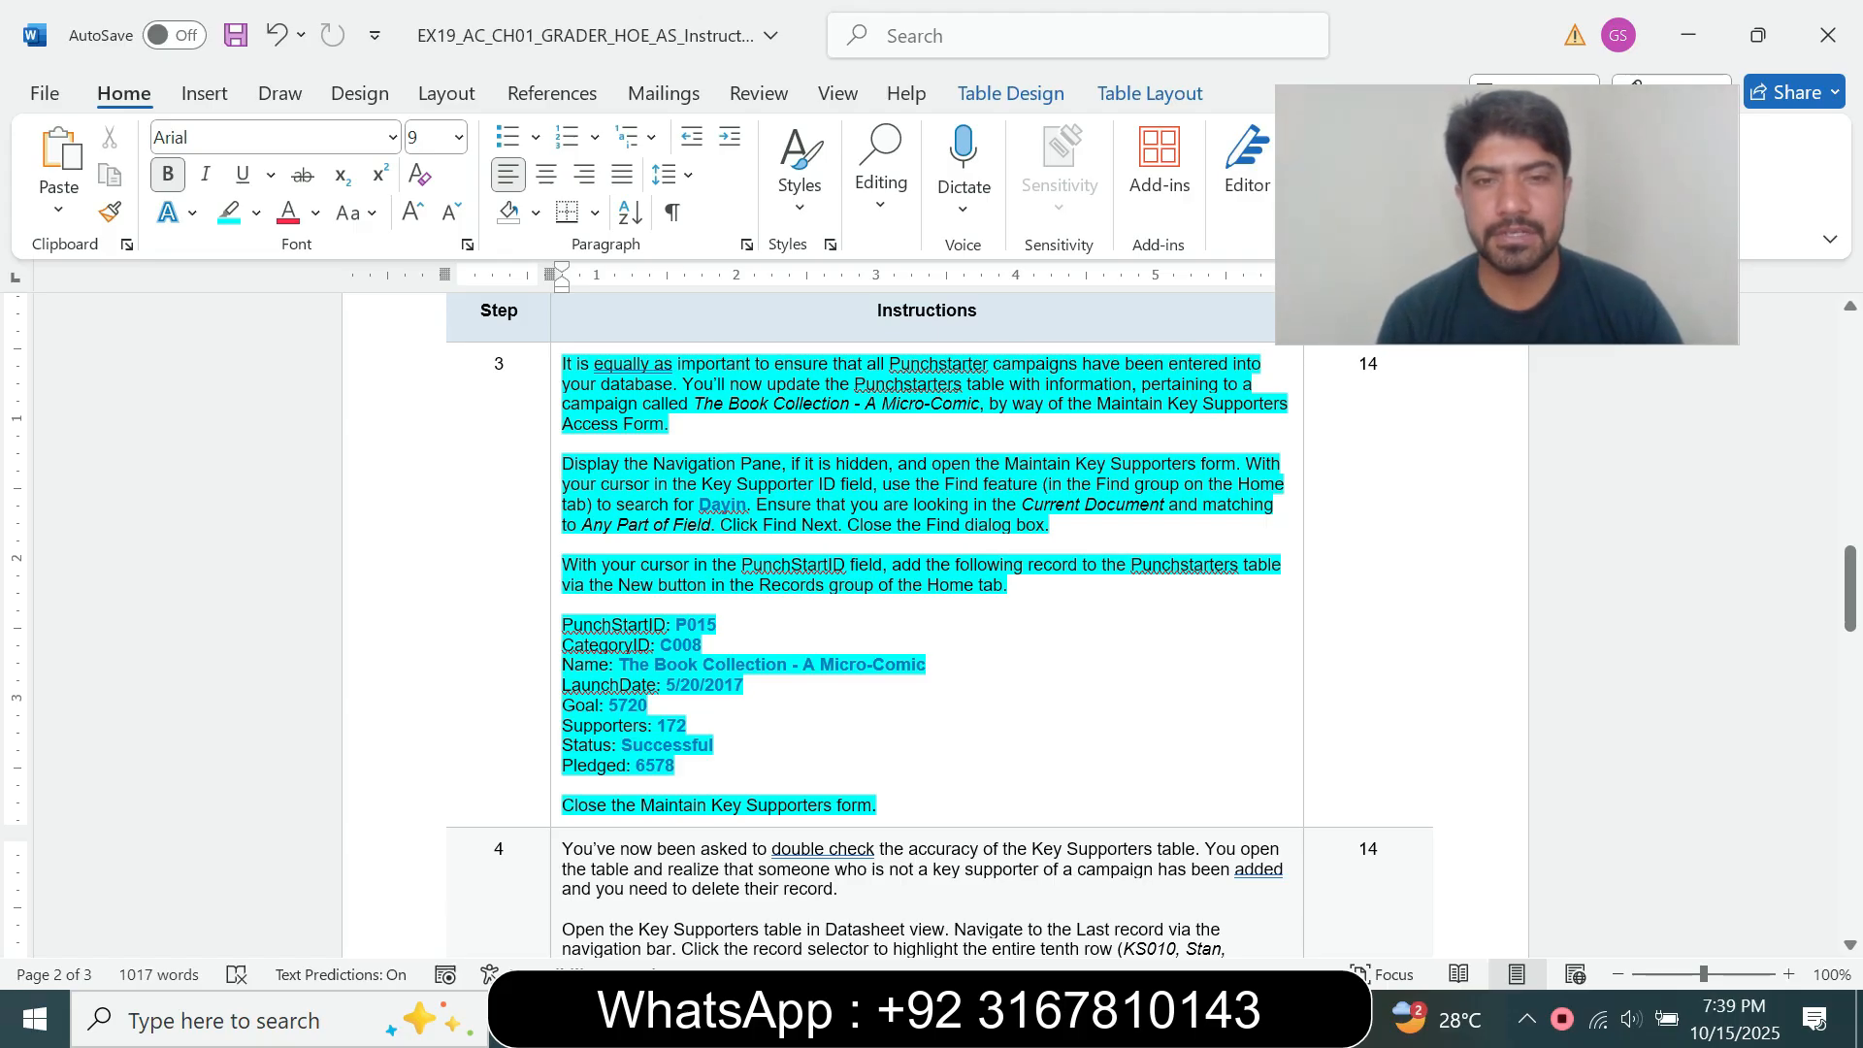
key(alt+Tab)
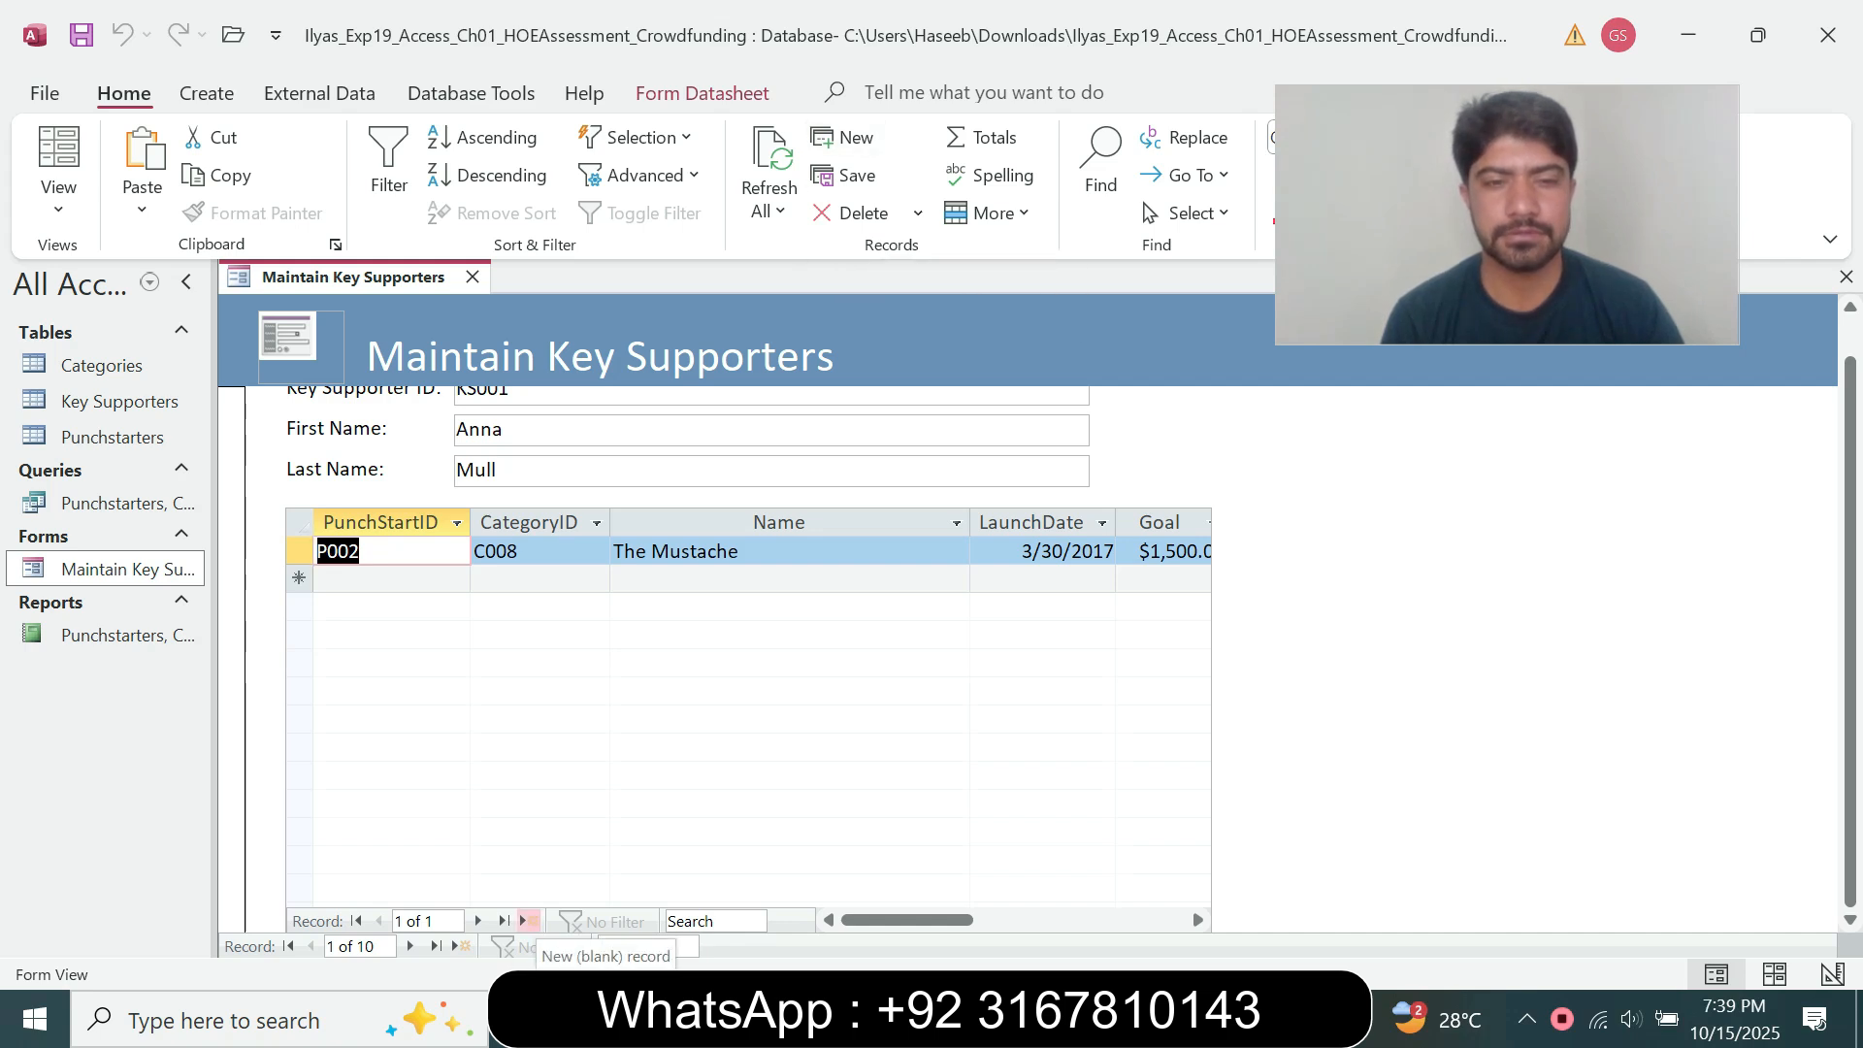
Start a new record in the form's Punchstarters subform and enter PunchStartID P015, copied from the Word instructions.
click(529, 921)
key(alt+Tab)
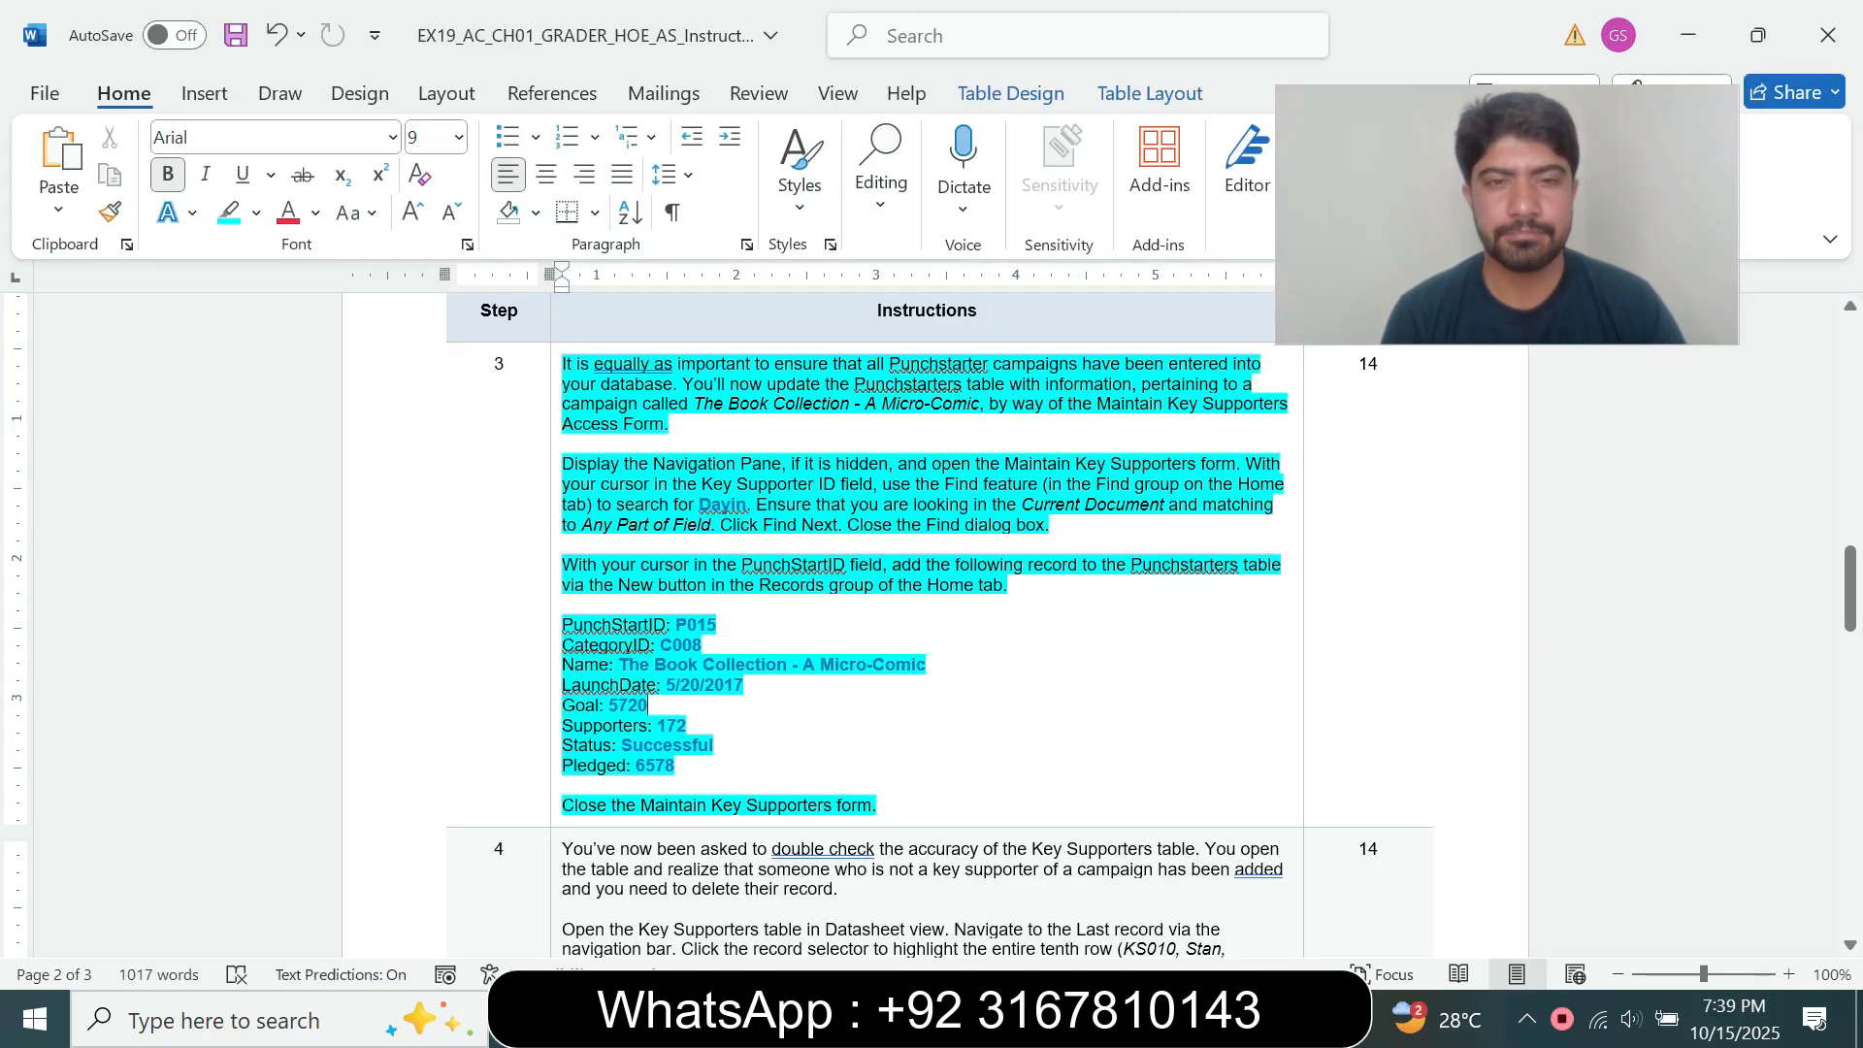
double_click(695, 625)
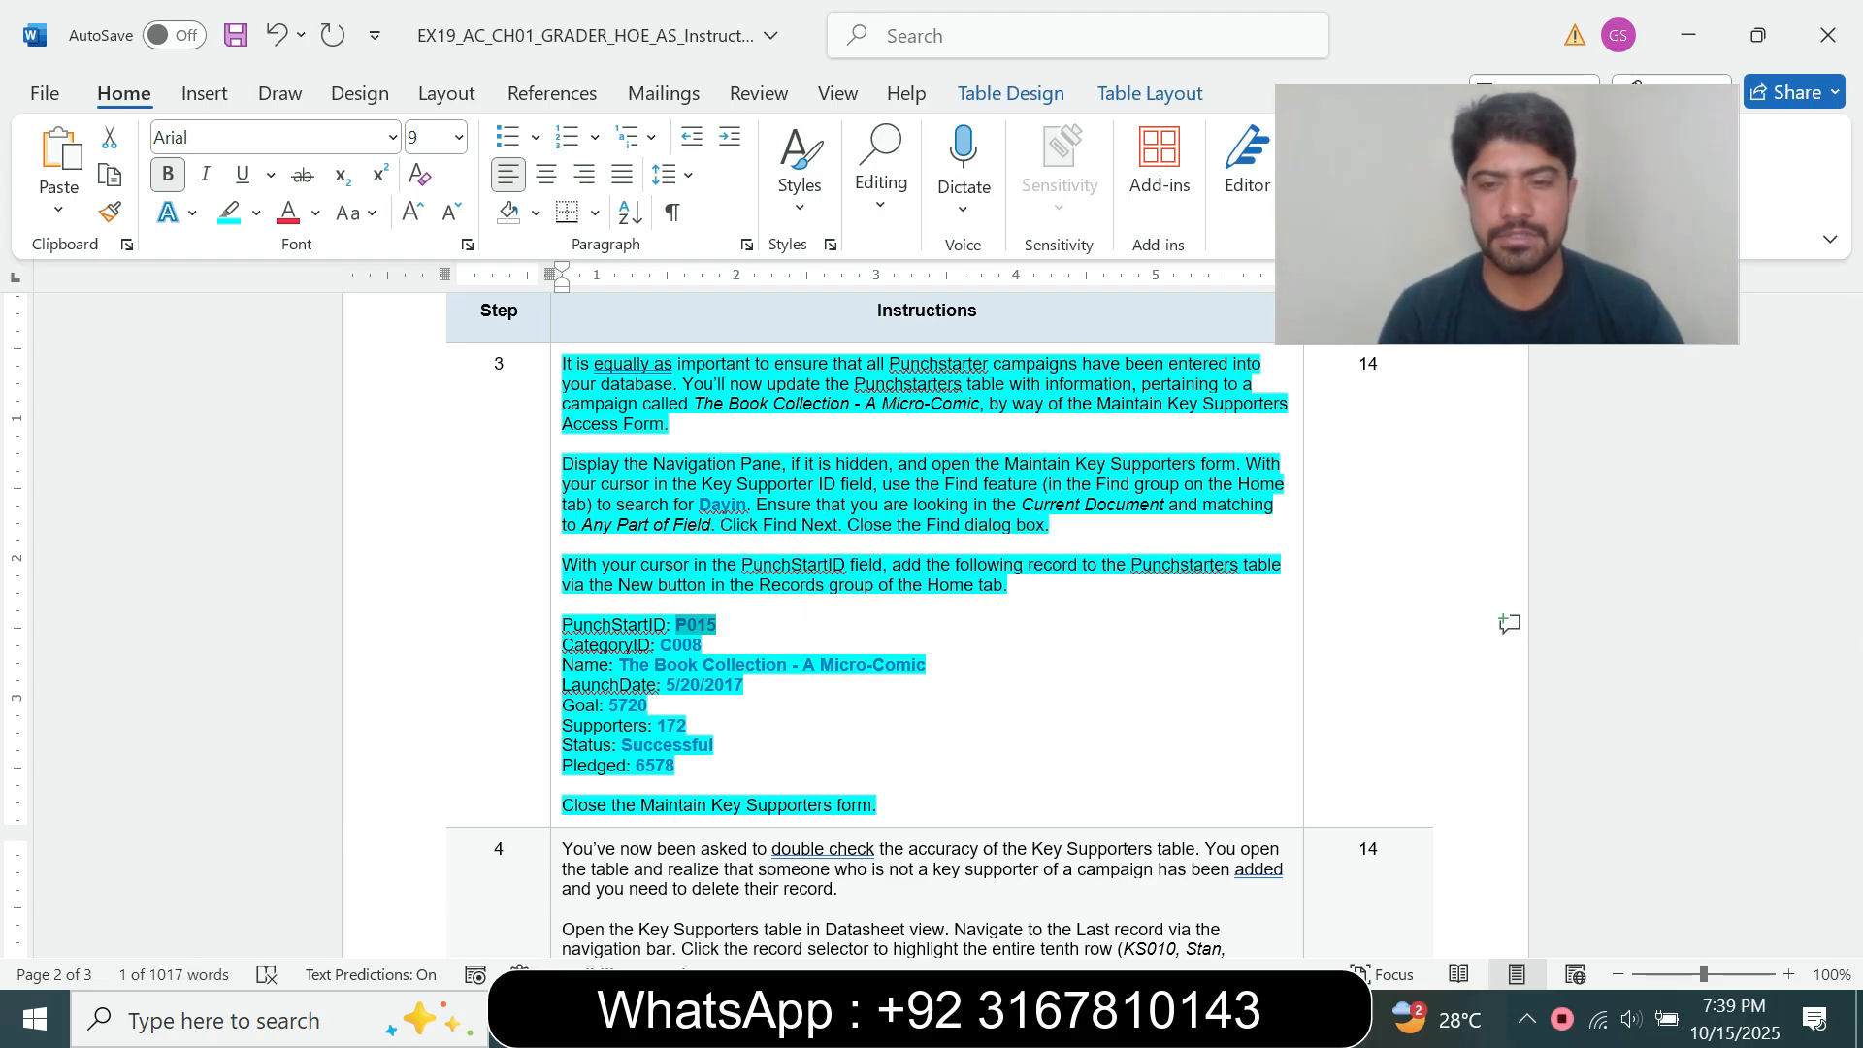
key(alt+Tab)
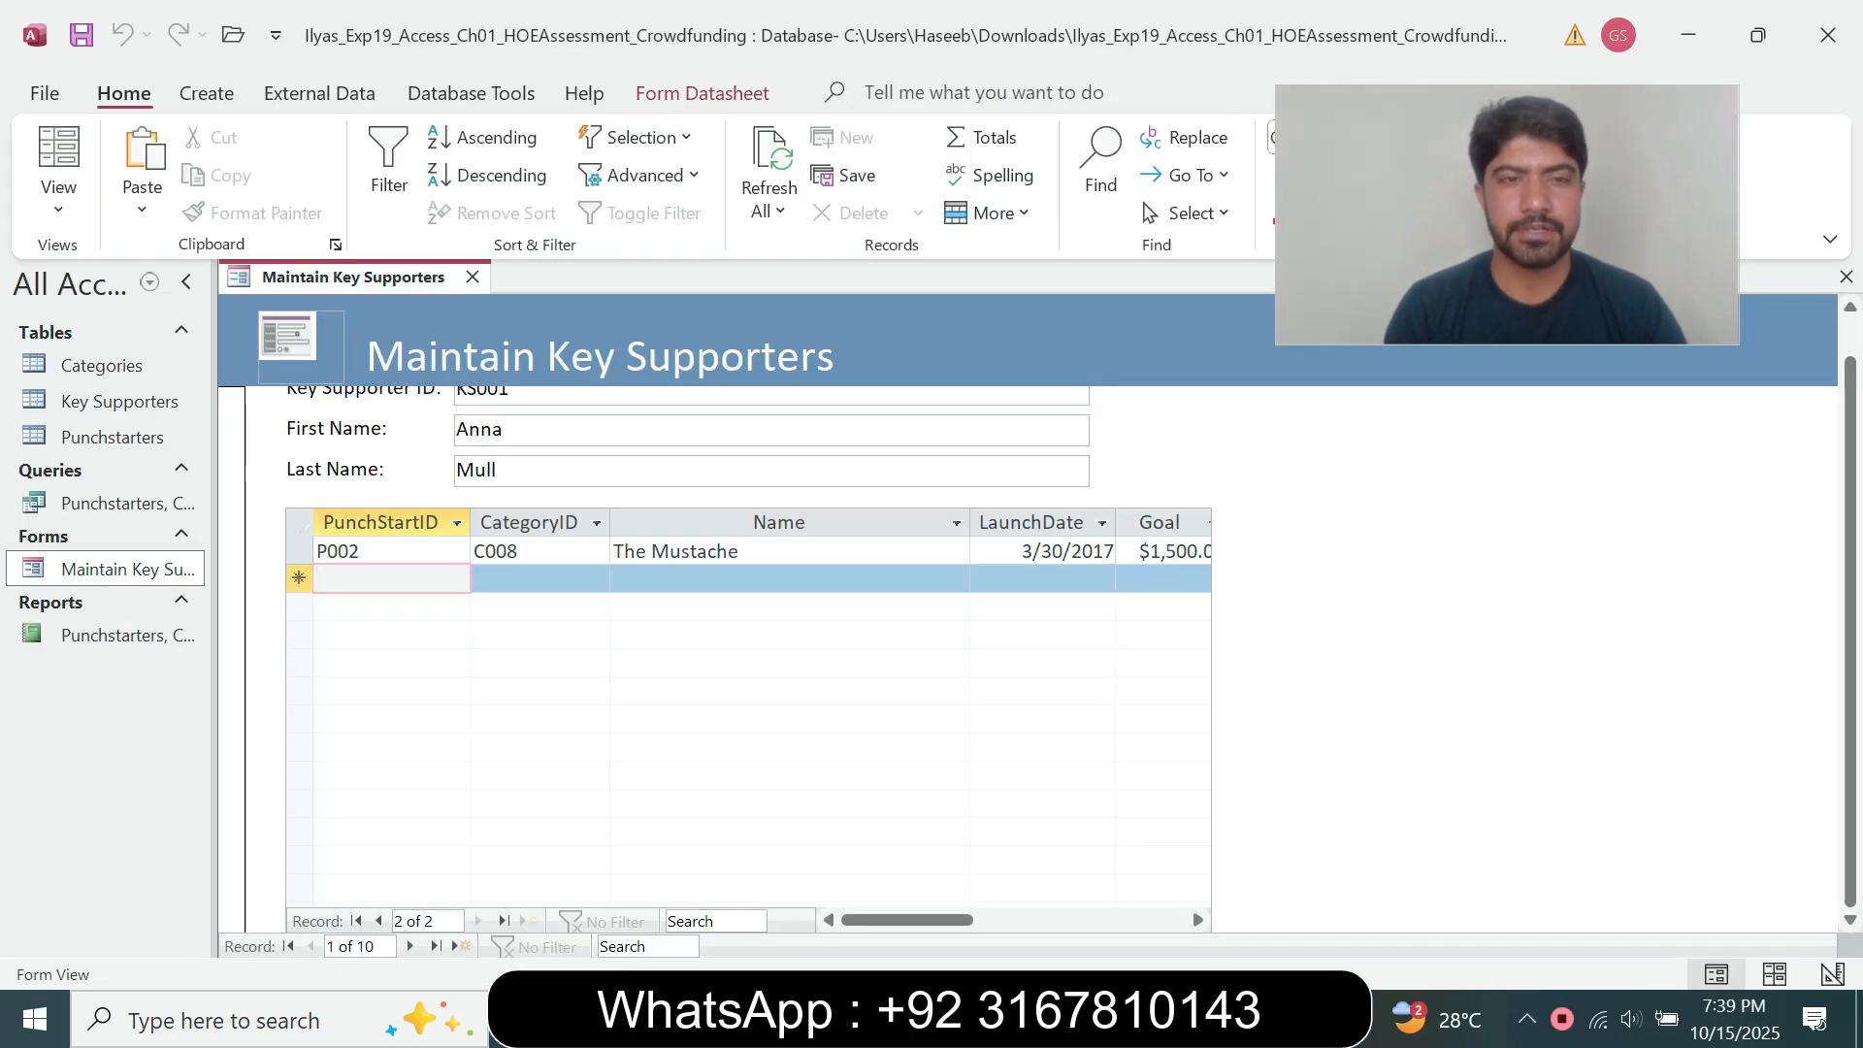
key(ctrl+v)
key(Tab)
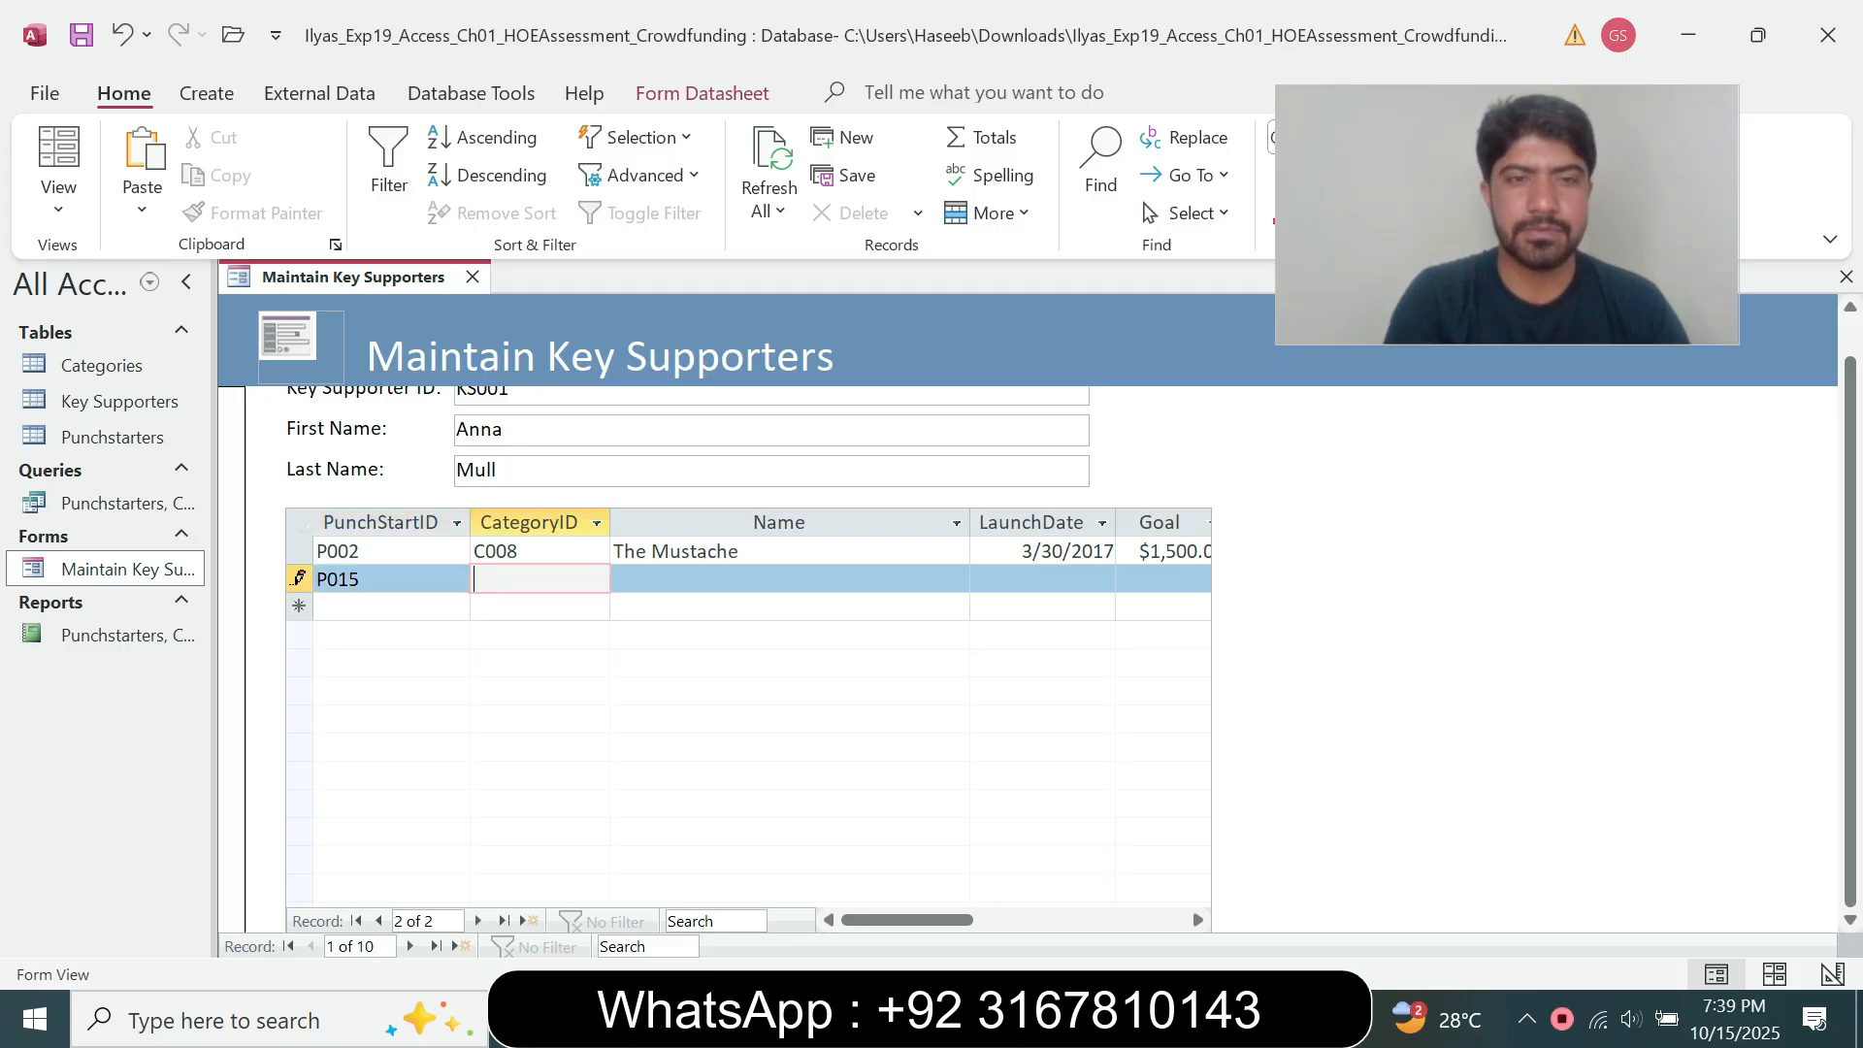
Copy CategoryID C008 from the Word instructions into the new P015 record in Access.
key(alt+Tab)
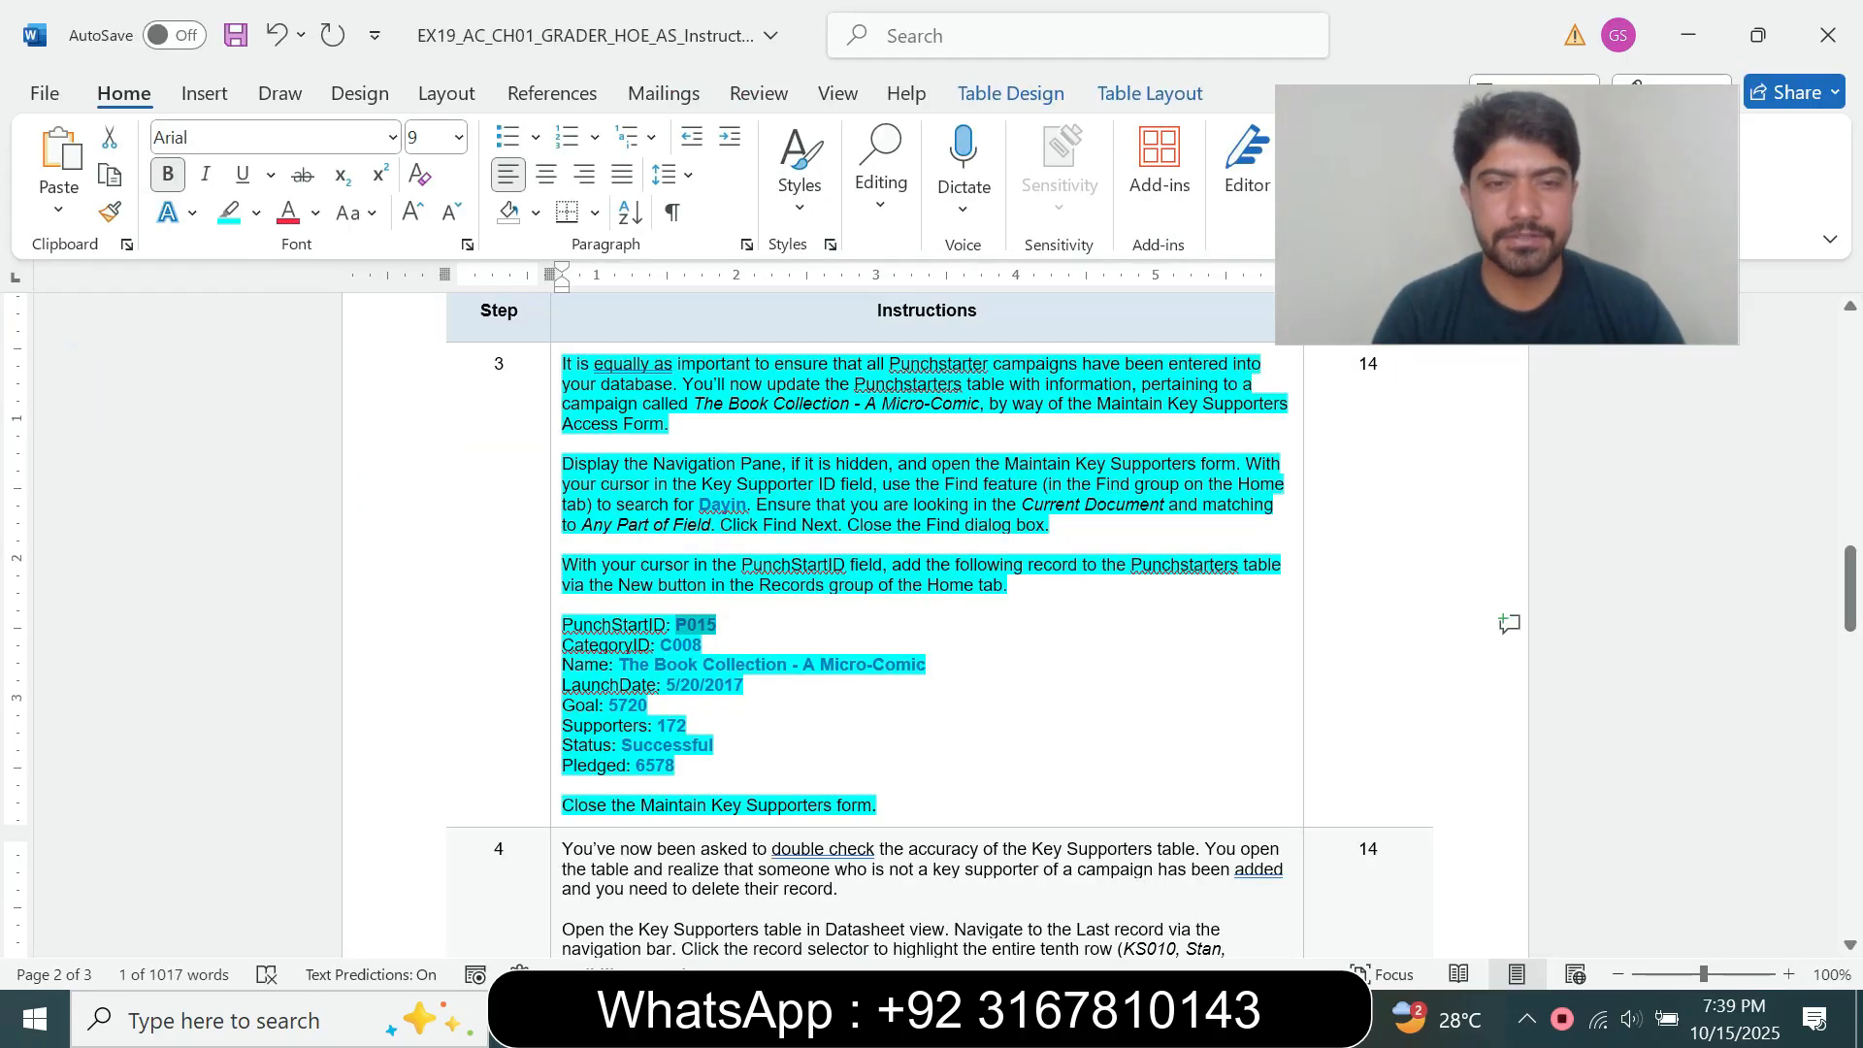
drag(660, 645, 701, 645)
key(ctrl+c)
key(alt+Tab)
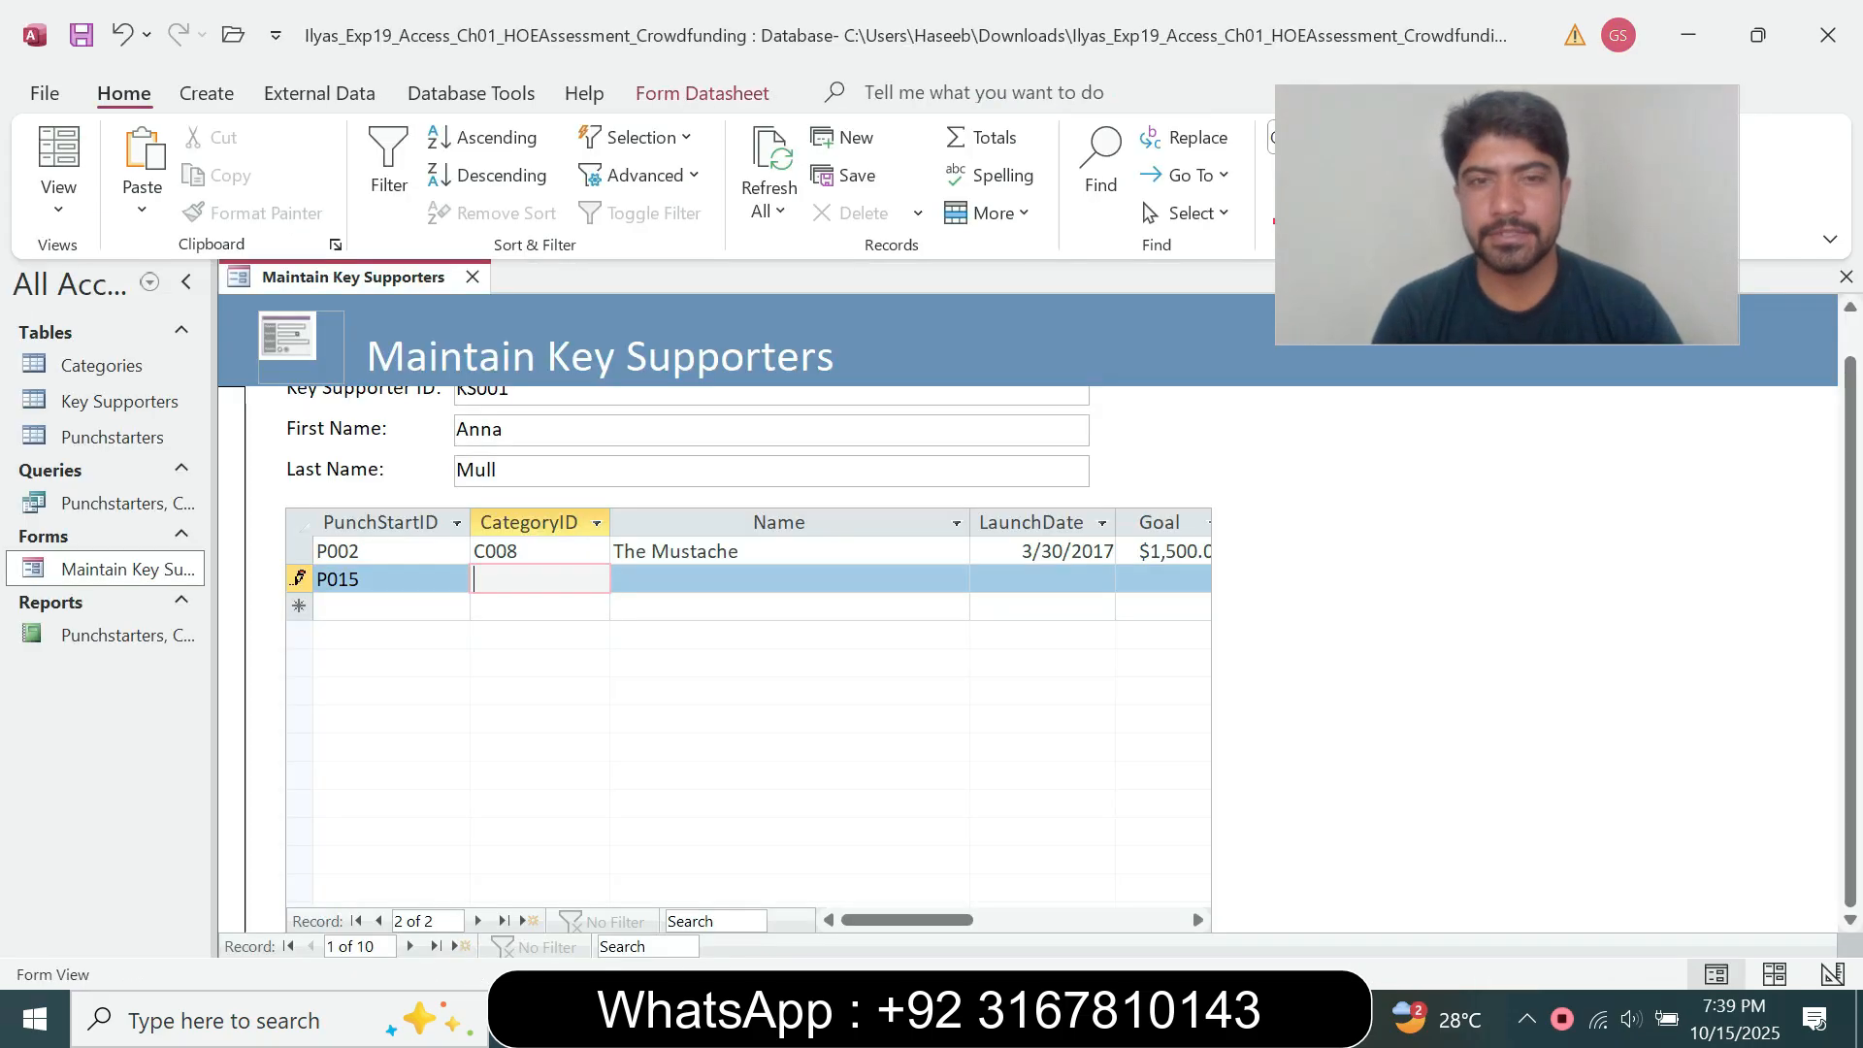
key(ctrl+v)
key(Tab)
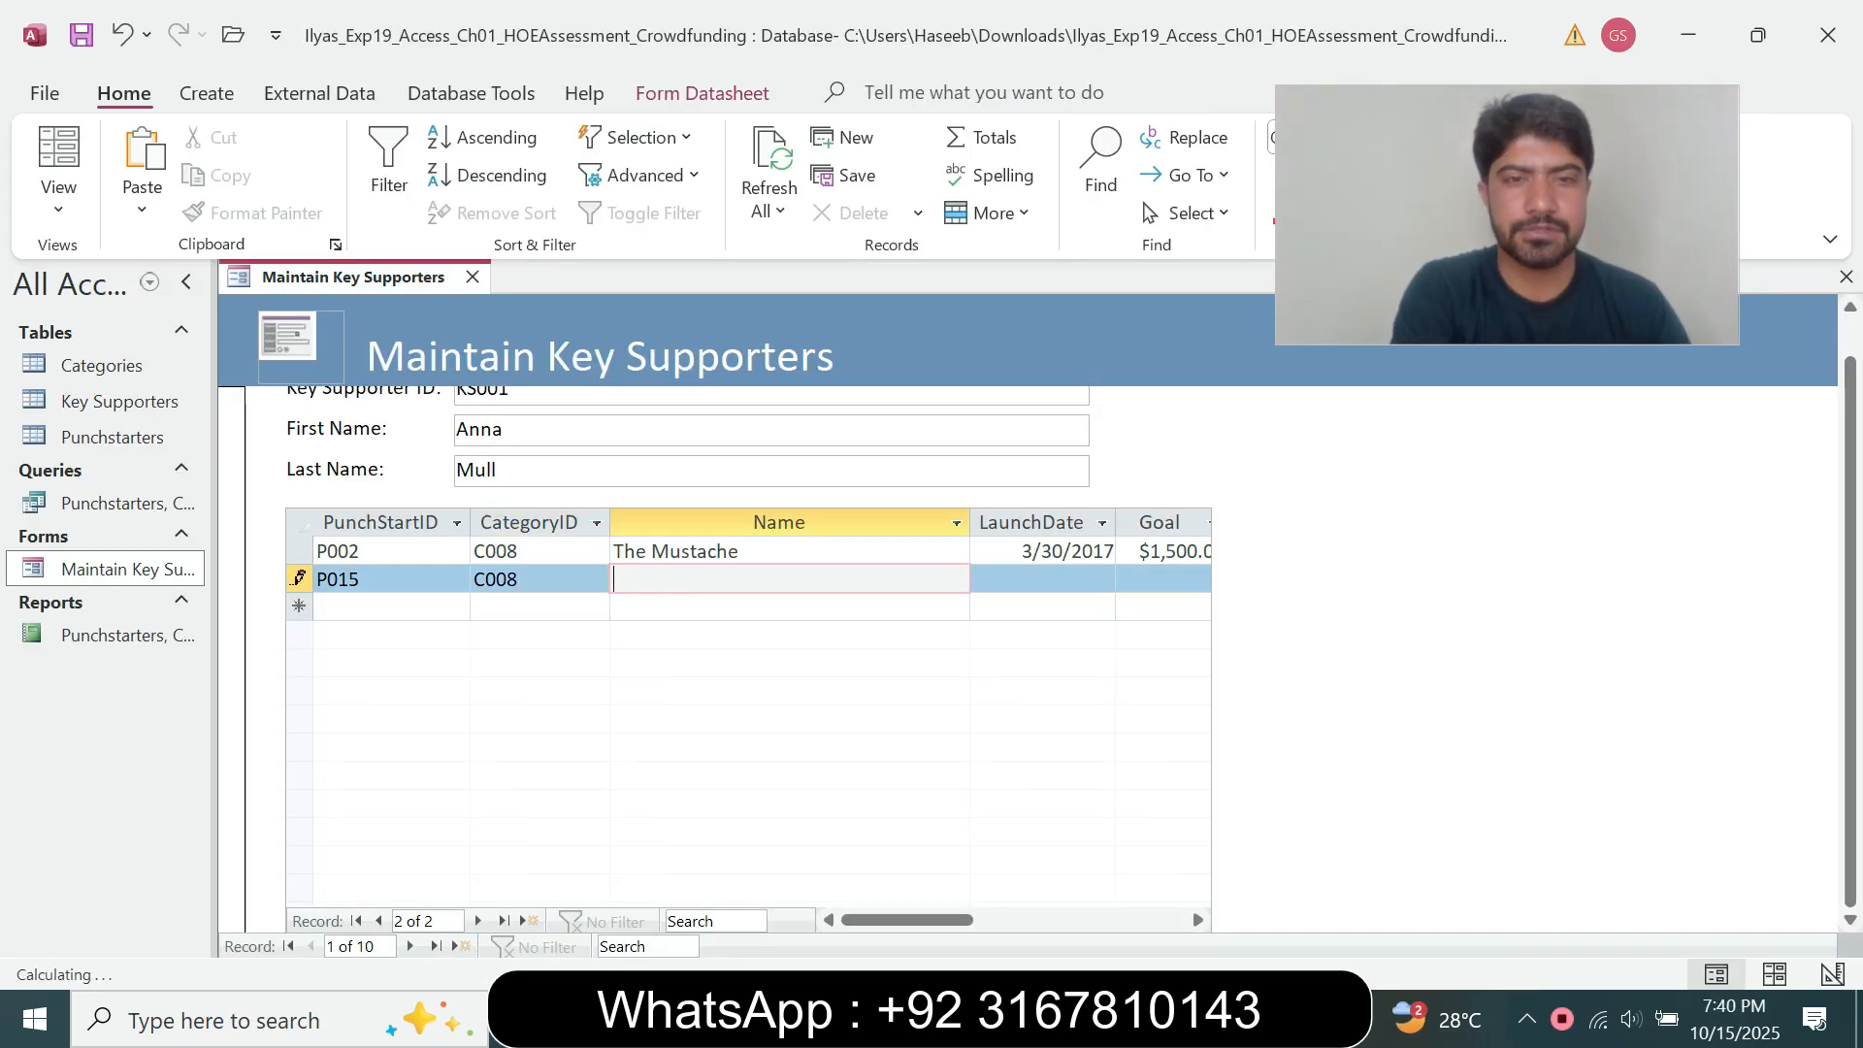
Copy the campaign name "The Book Collection - A Micro-Comic" from Word into the P015 record's Name field in Access.
key(alt+Tab)
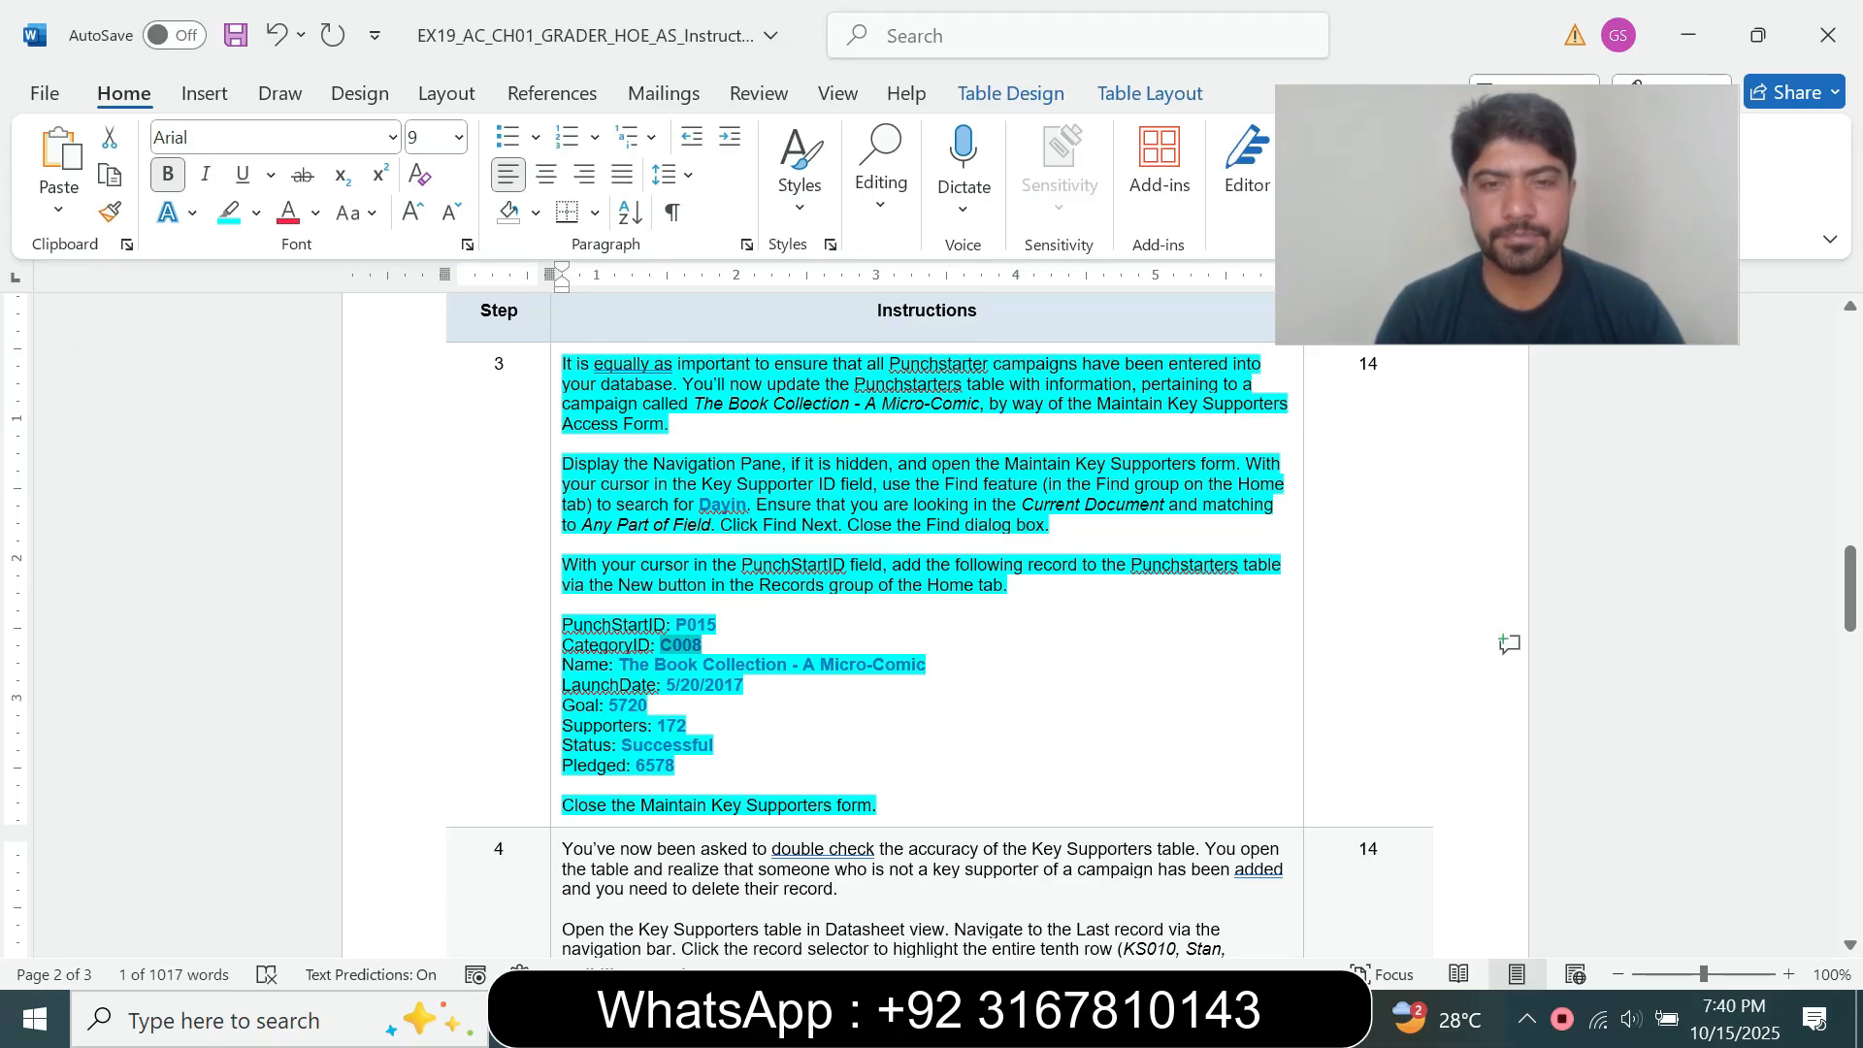
drag(620, 665, 926, 665)
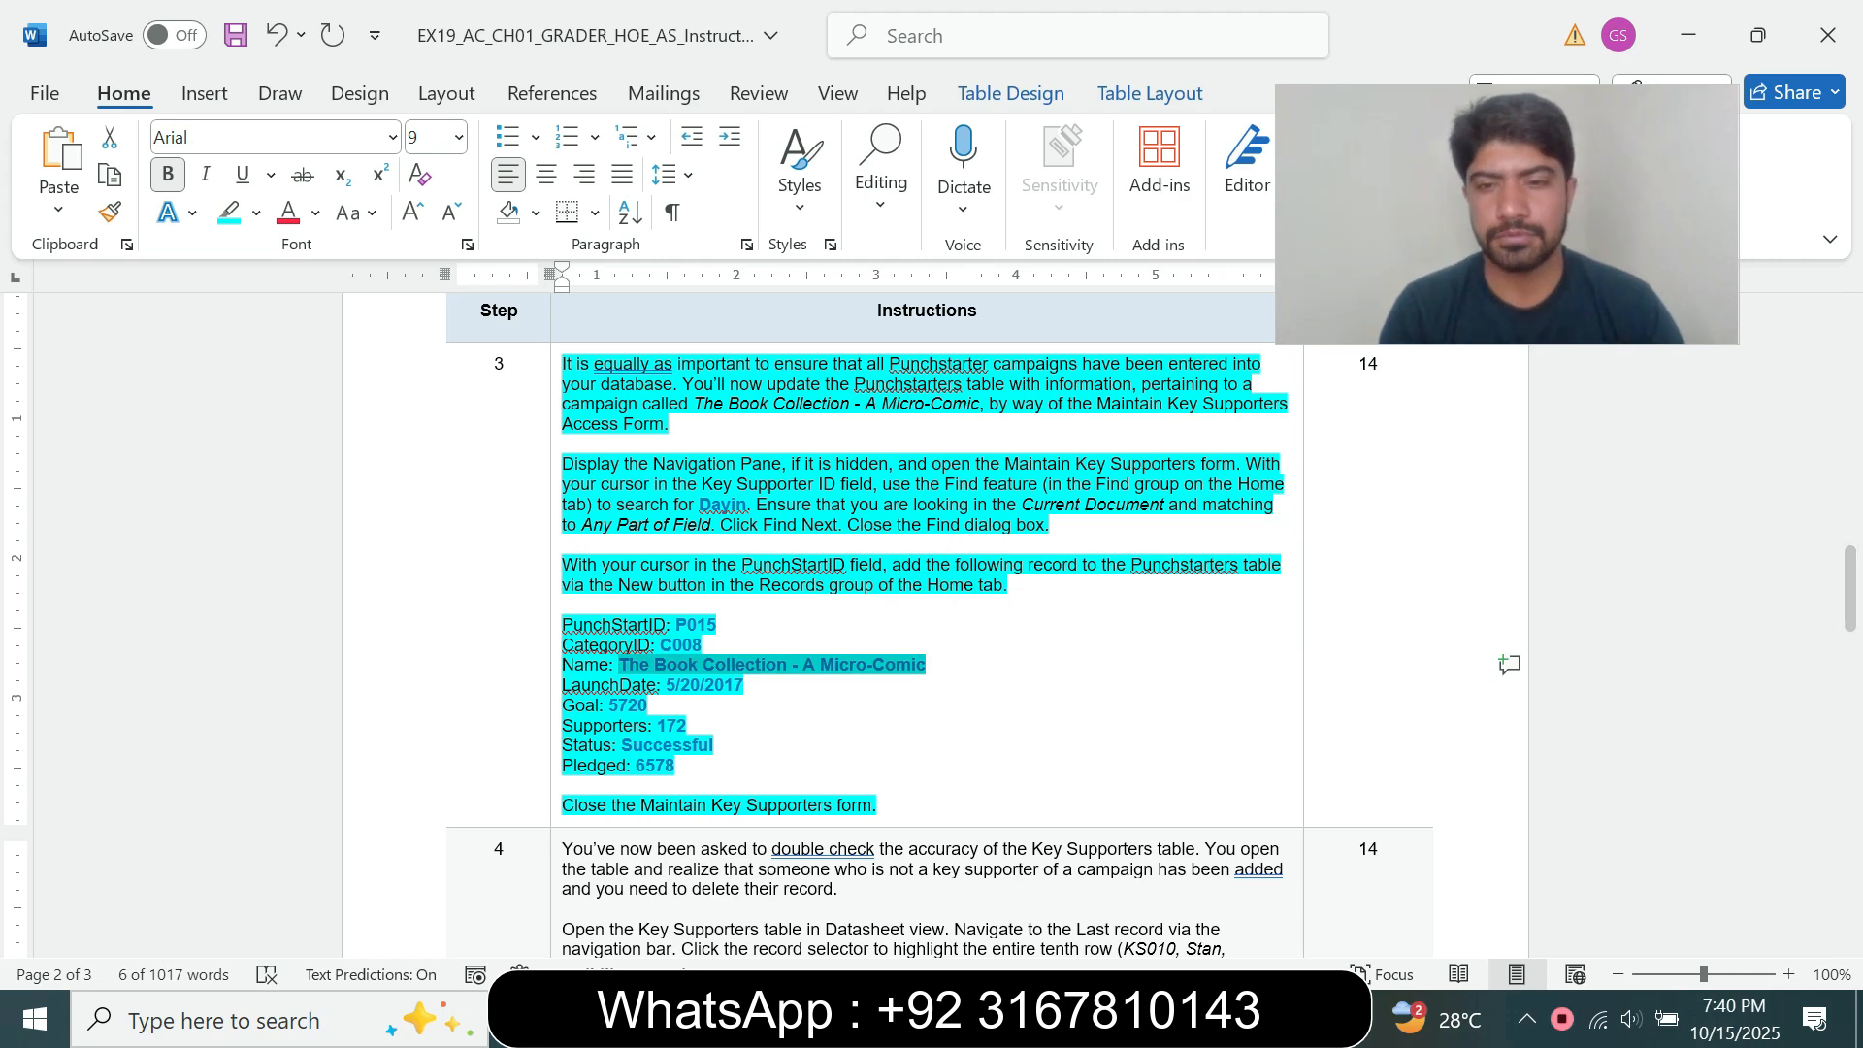
key(alt+Tab)
key(ctrl+v)
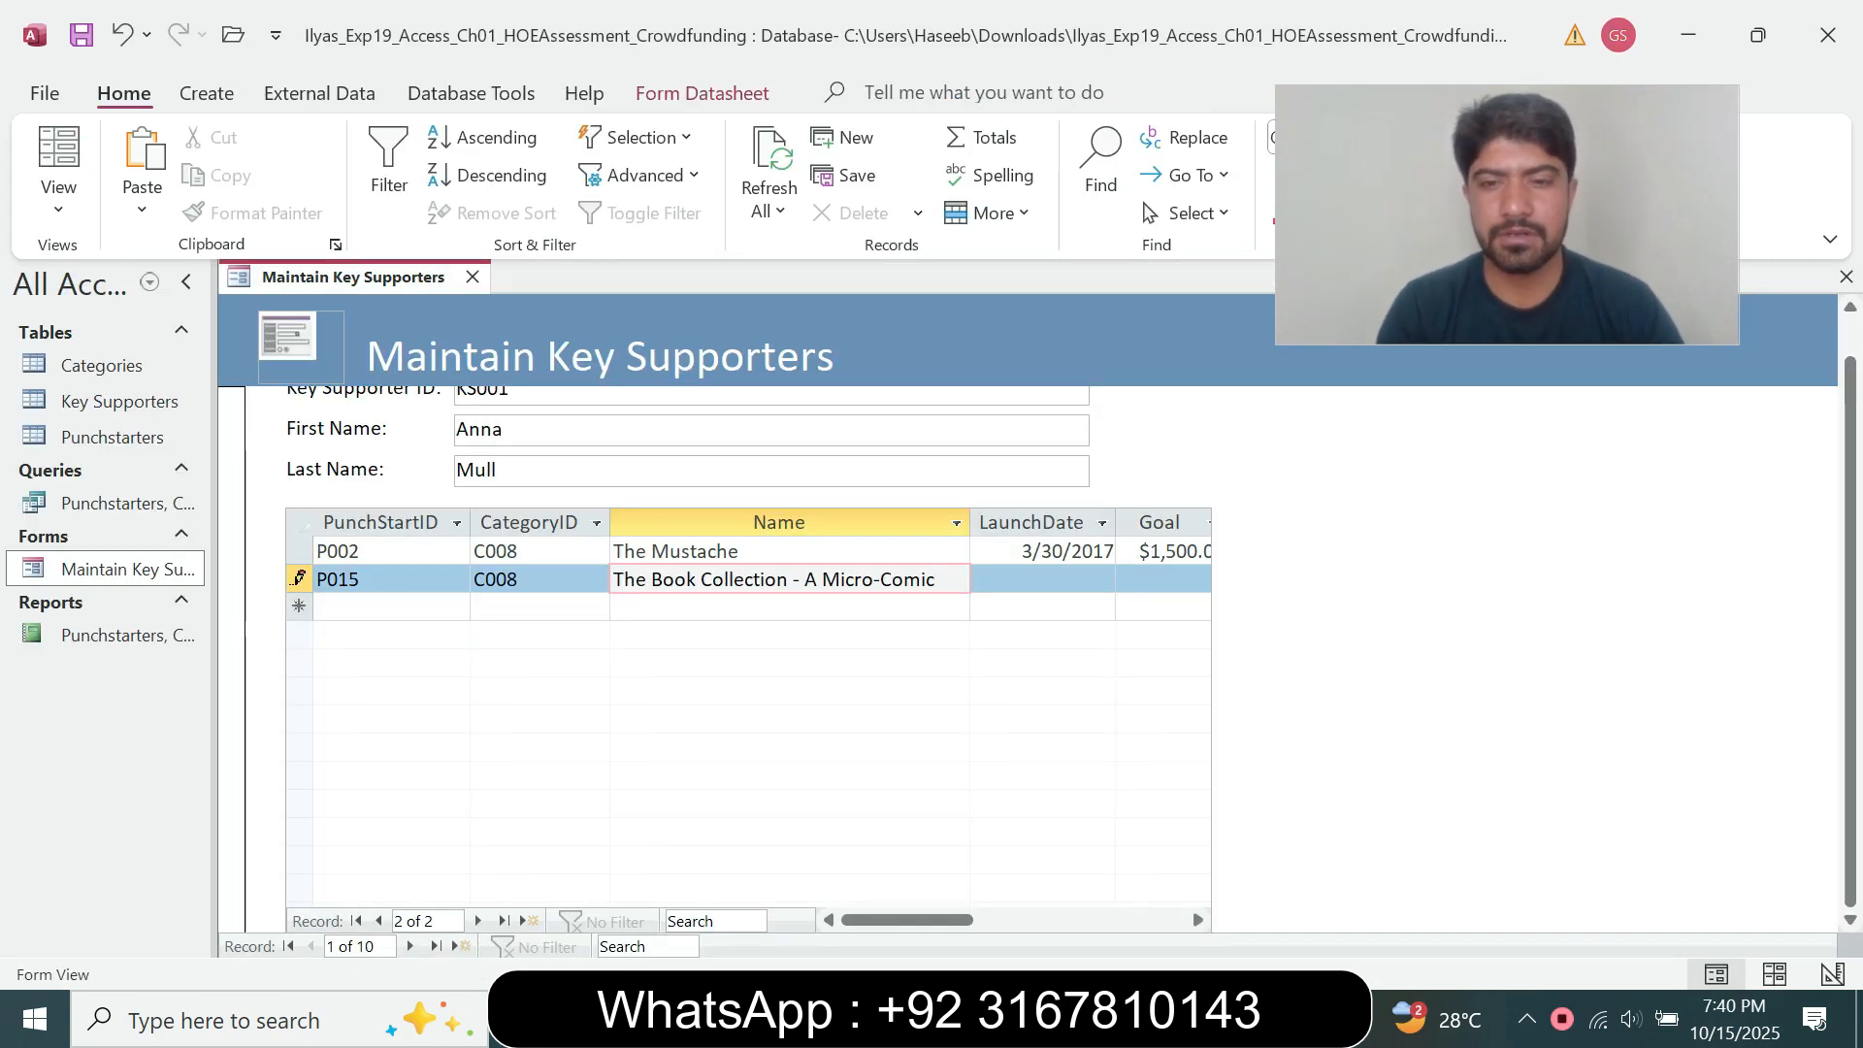
Copy the launch date 5/20/2017 from Word into the P015 record's LaunchDate field in Access.
key(alt+Tab)
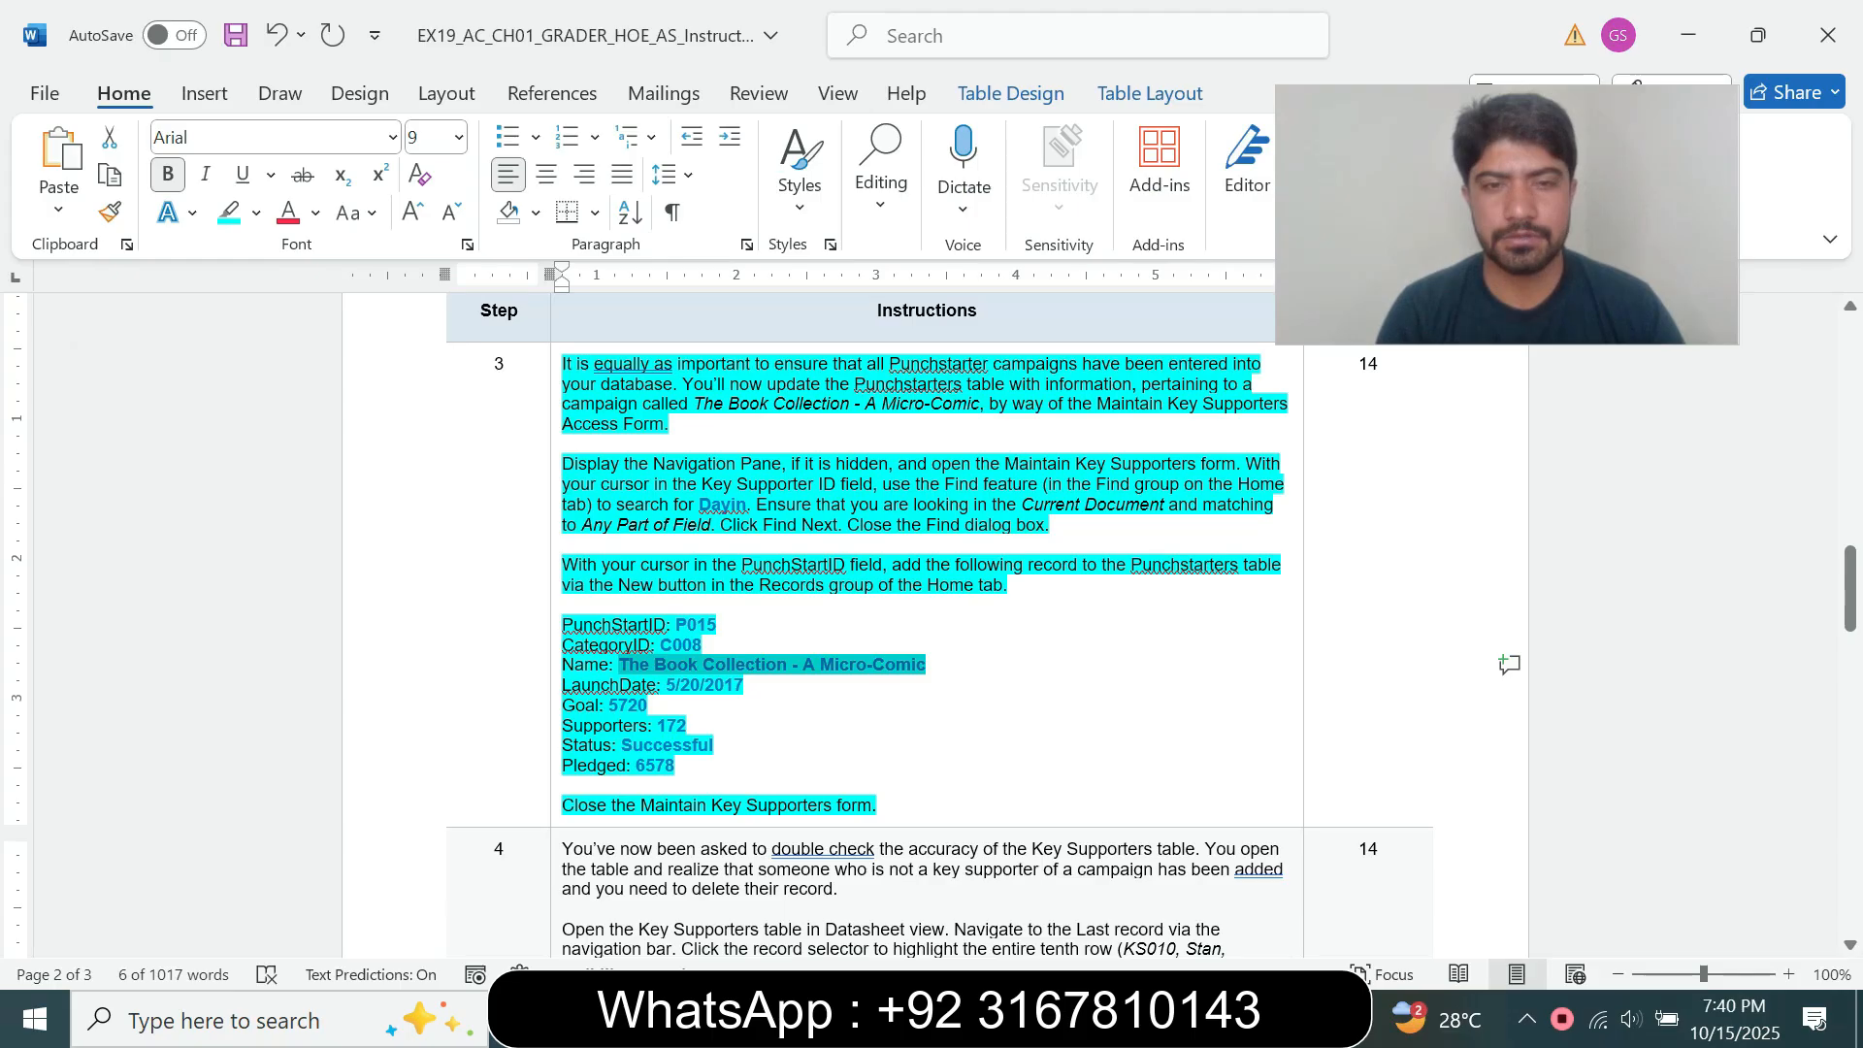
drag(667, 685, 743, 685)
key(ctrl+c)
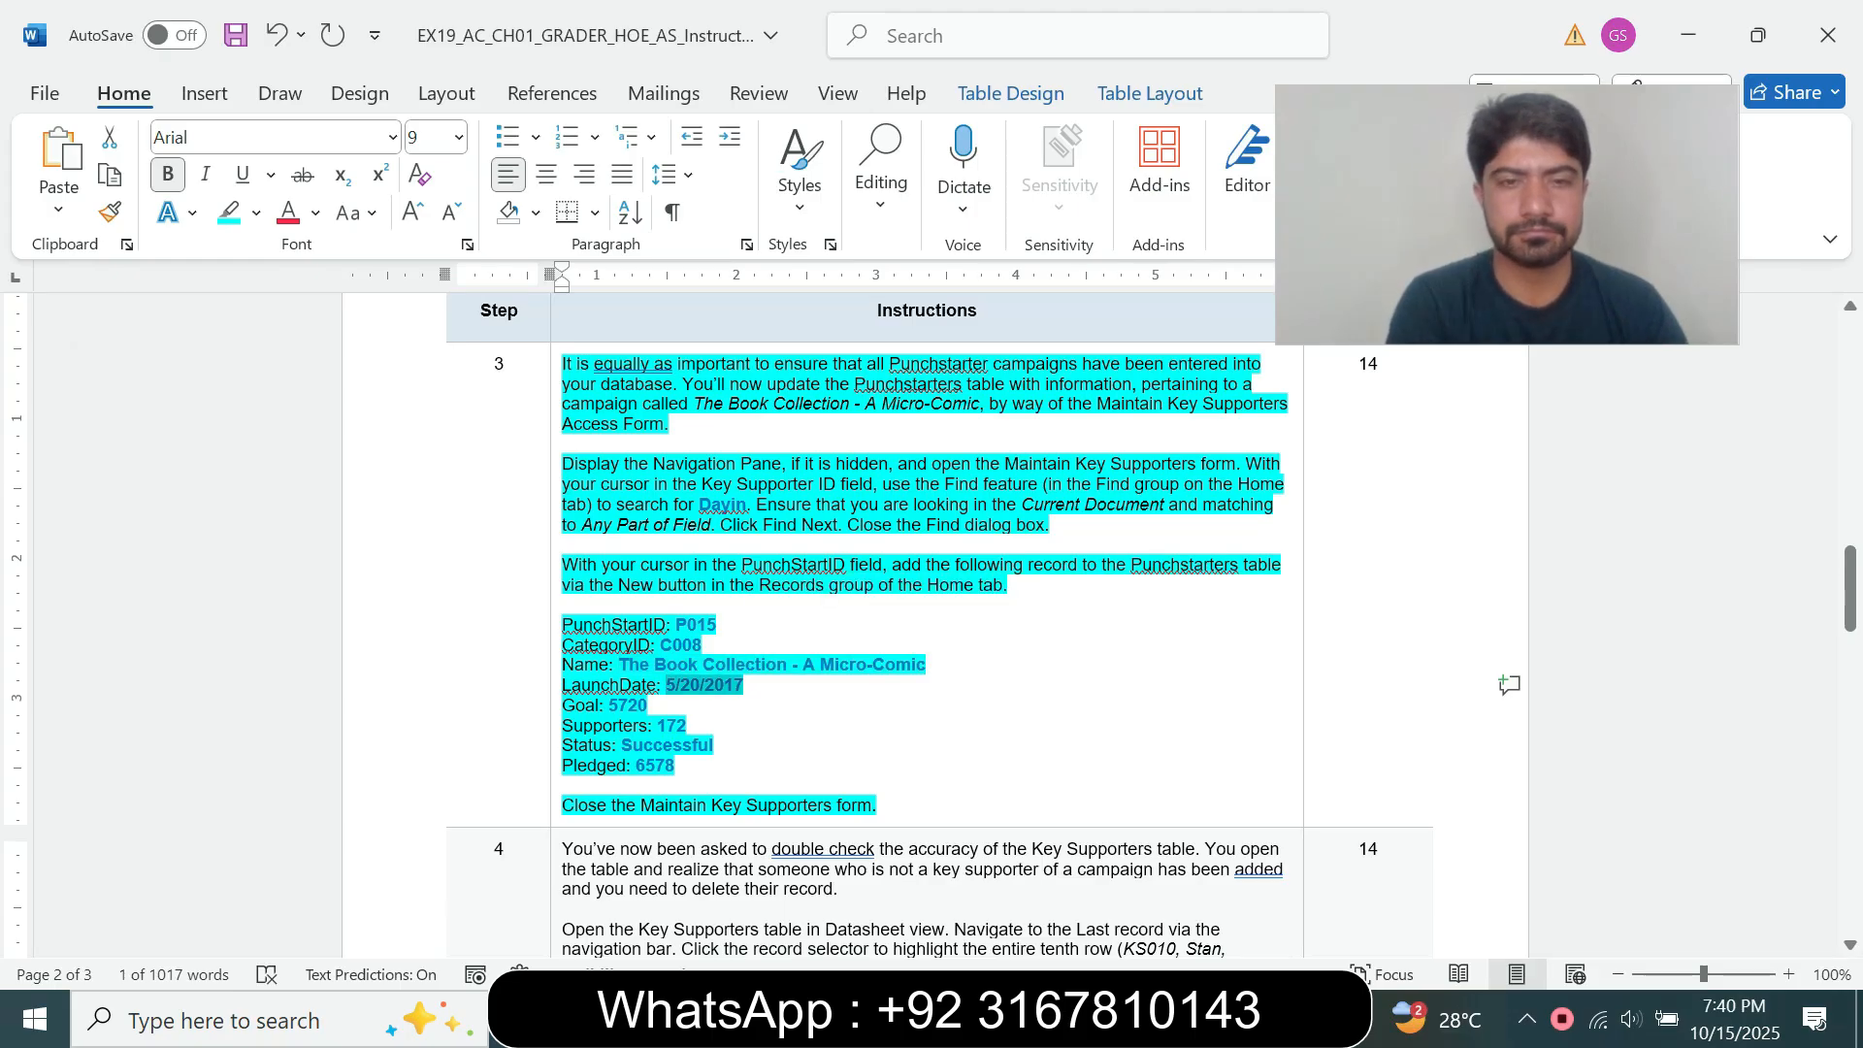
key(alt+Tab)
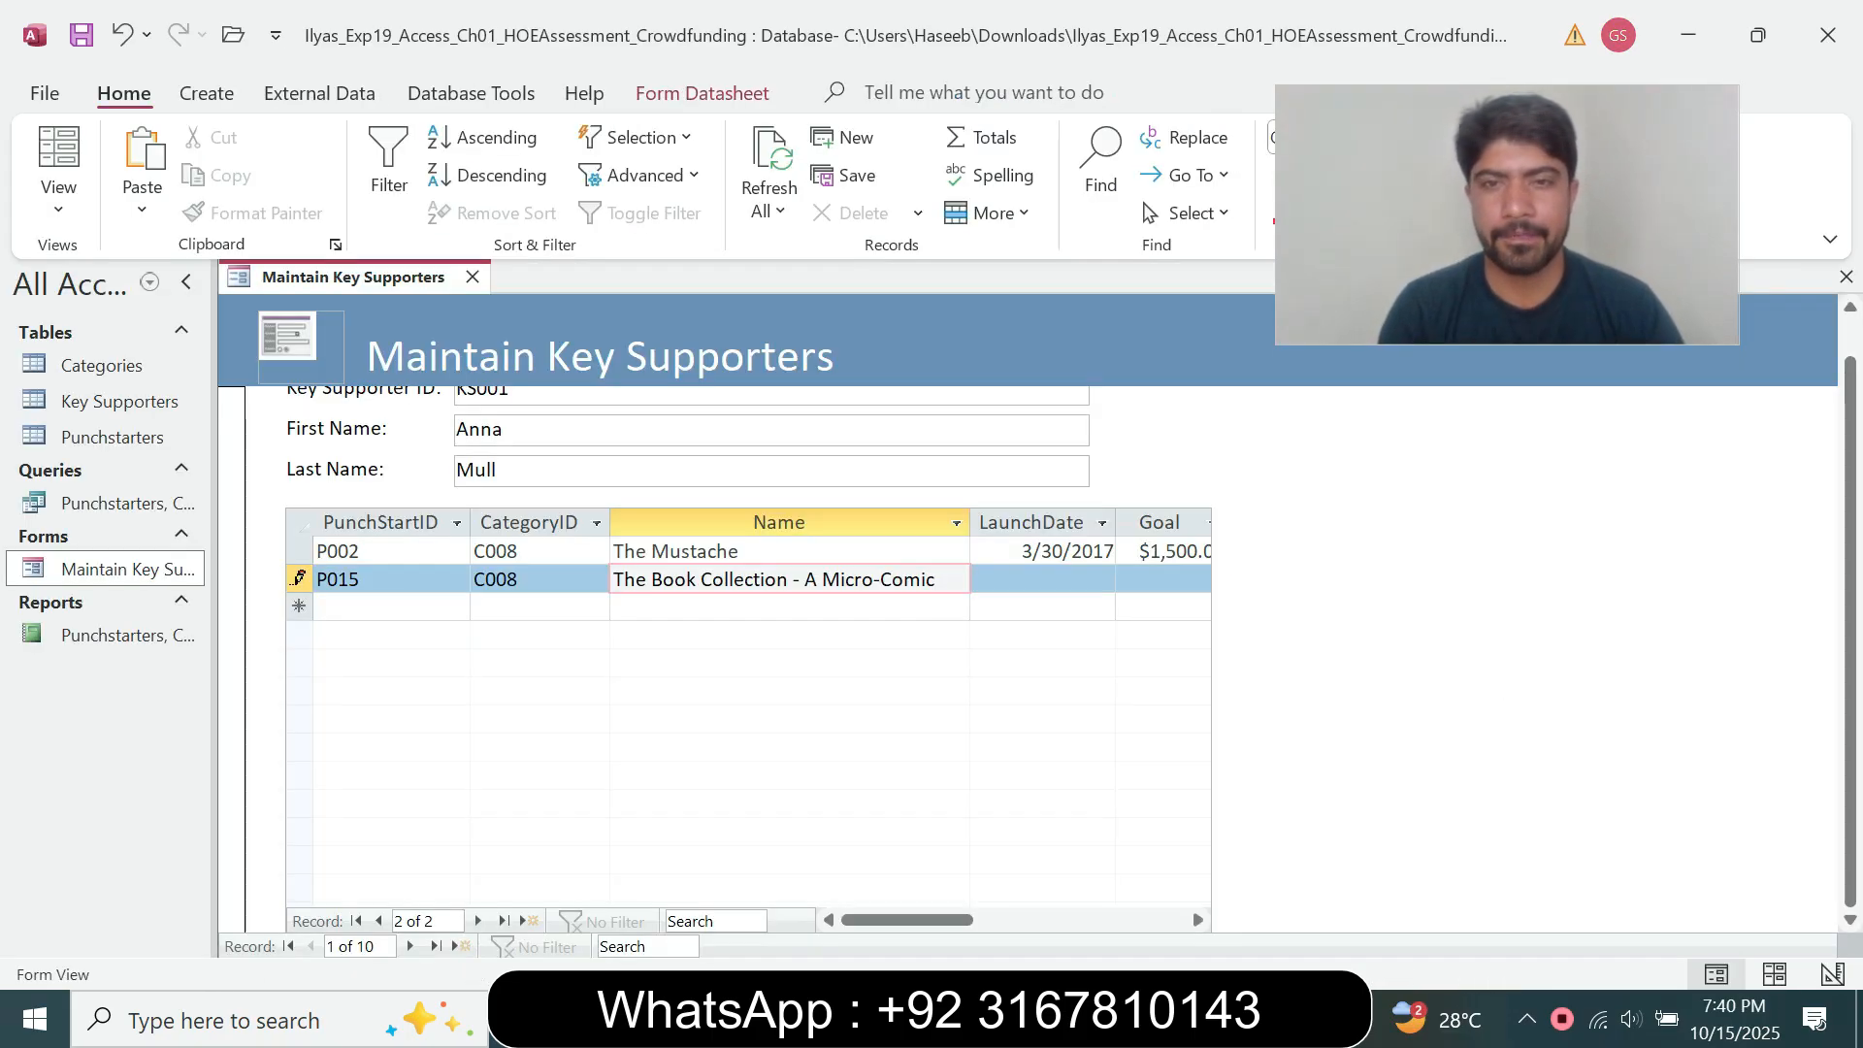
key(Tab)
key(ctrl+v)
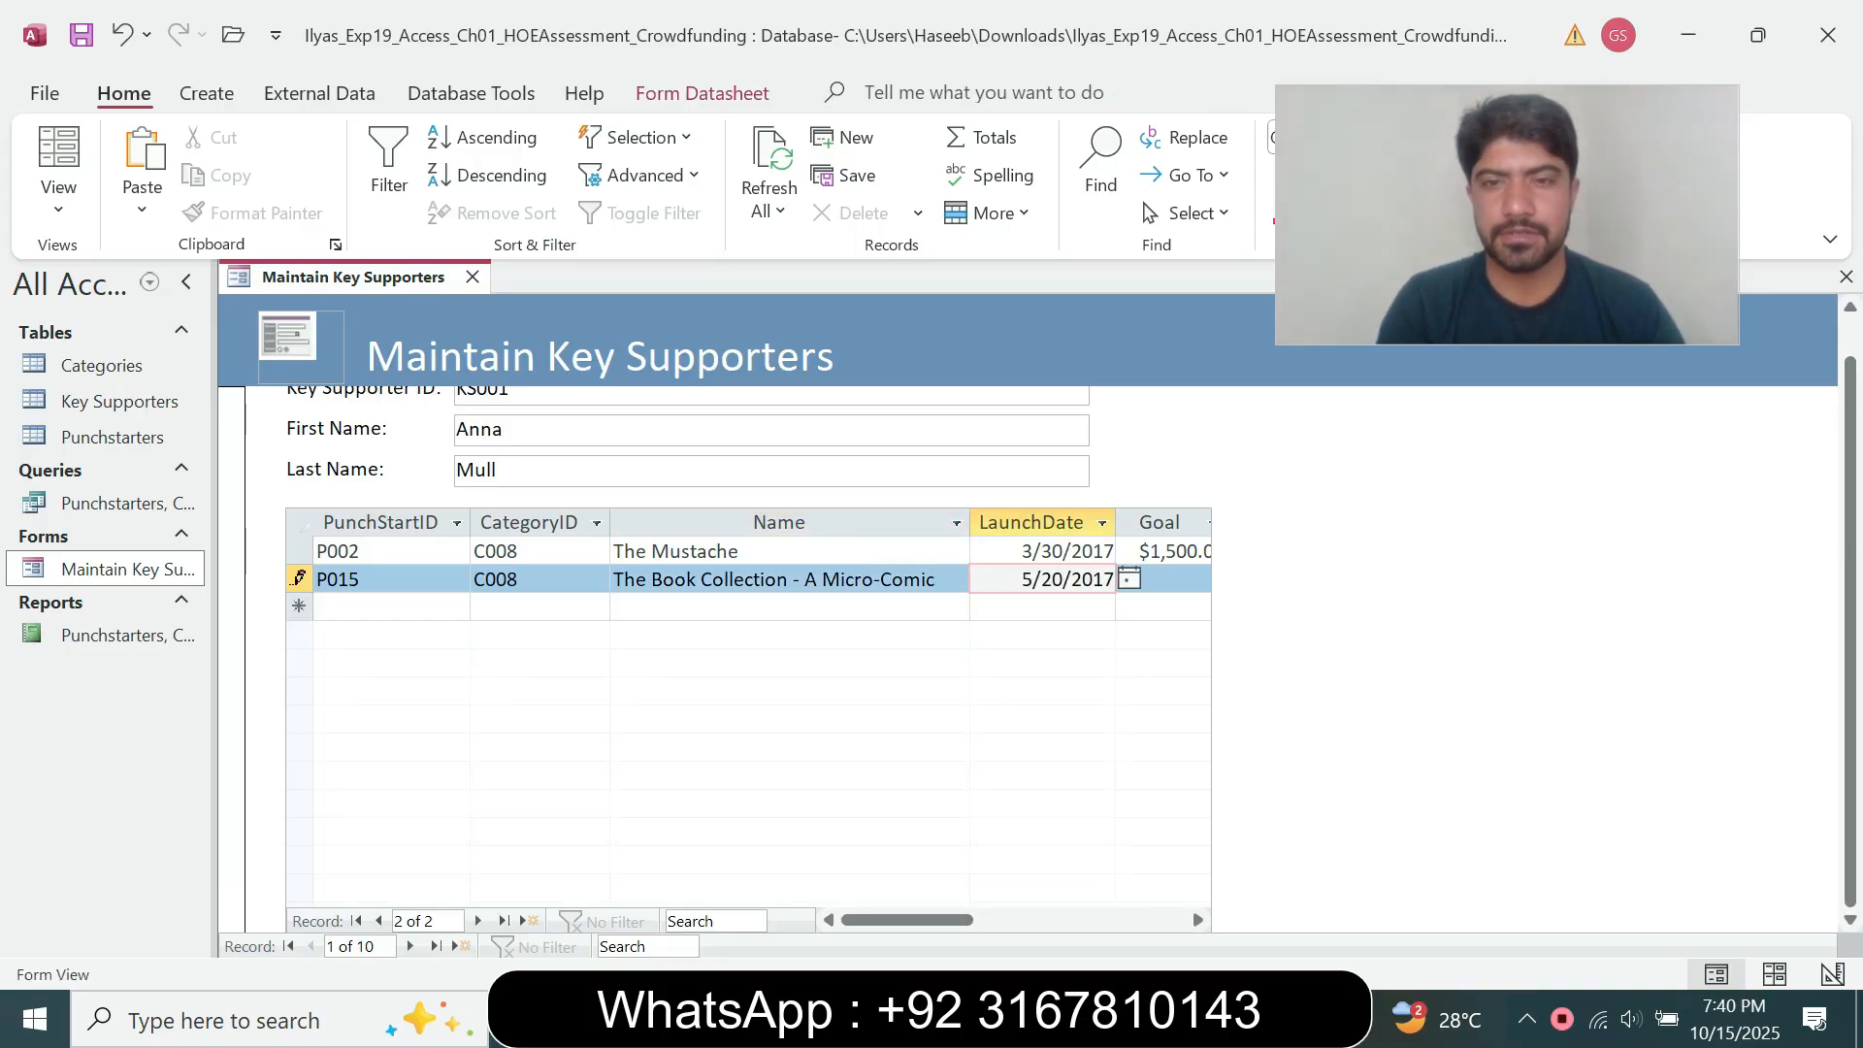
Copy the goal amount 5720 from Word into the P015 record's Goal field in Access.
key(alt+Tab)
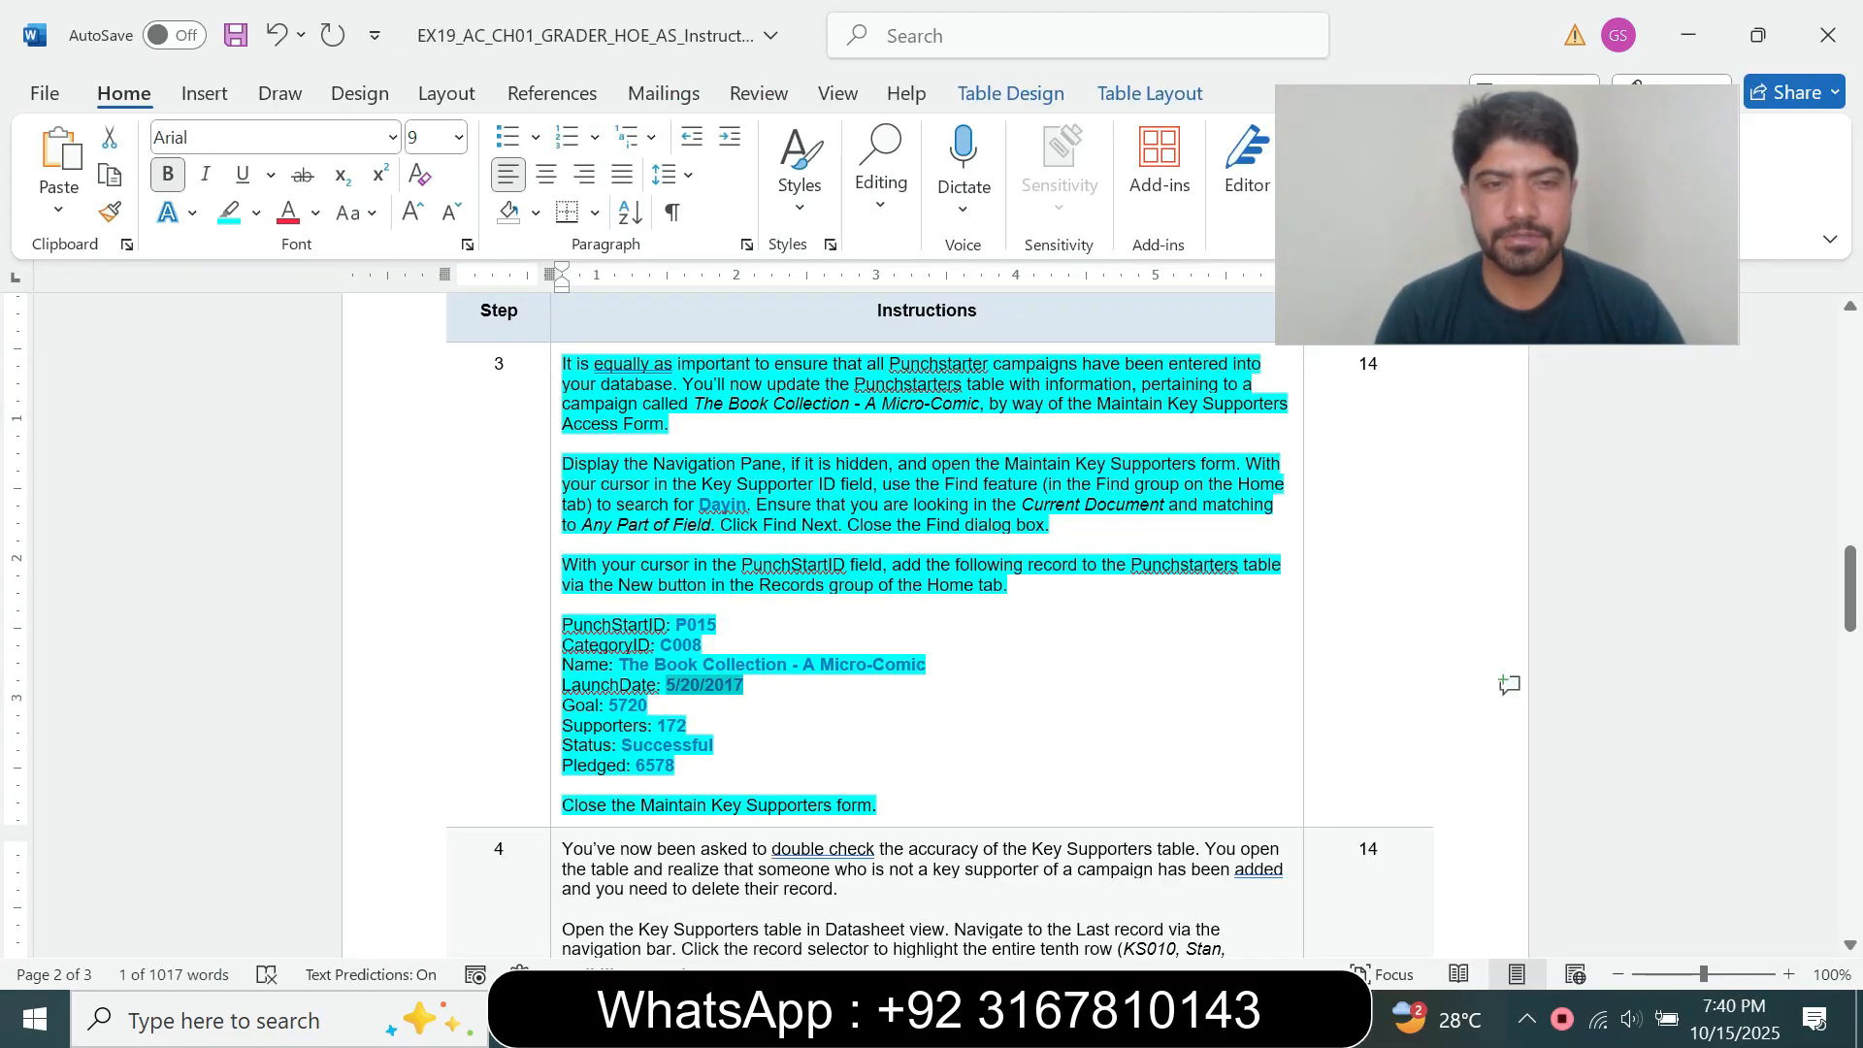
drag(610, 705, 647, 706)
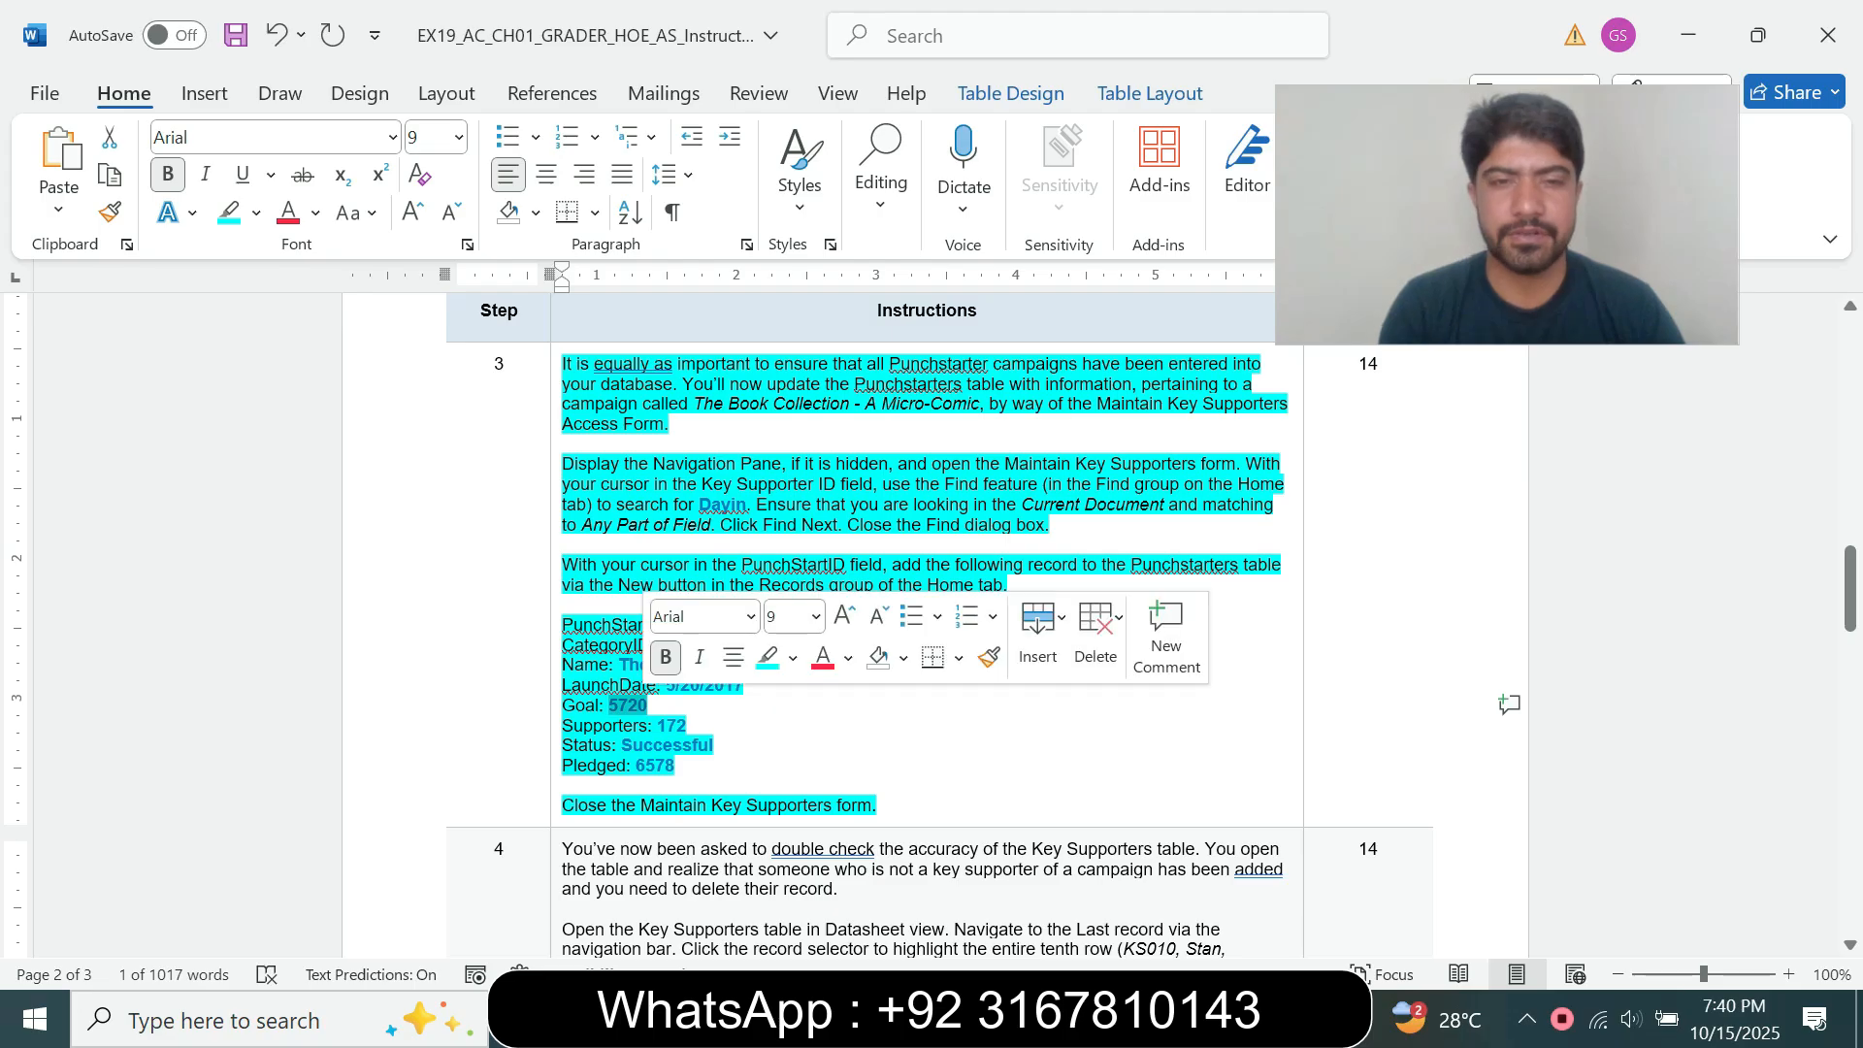
key(alt+Tab)
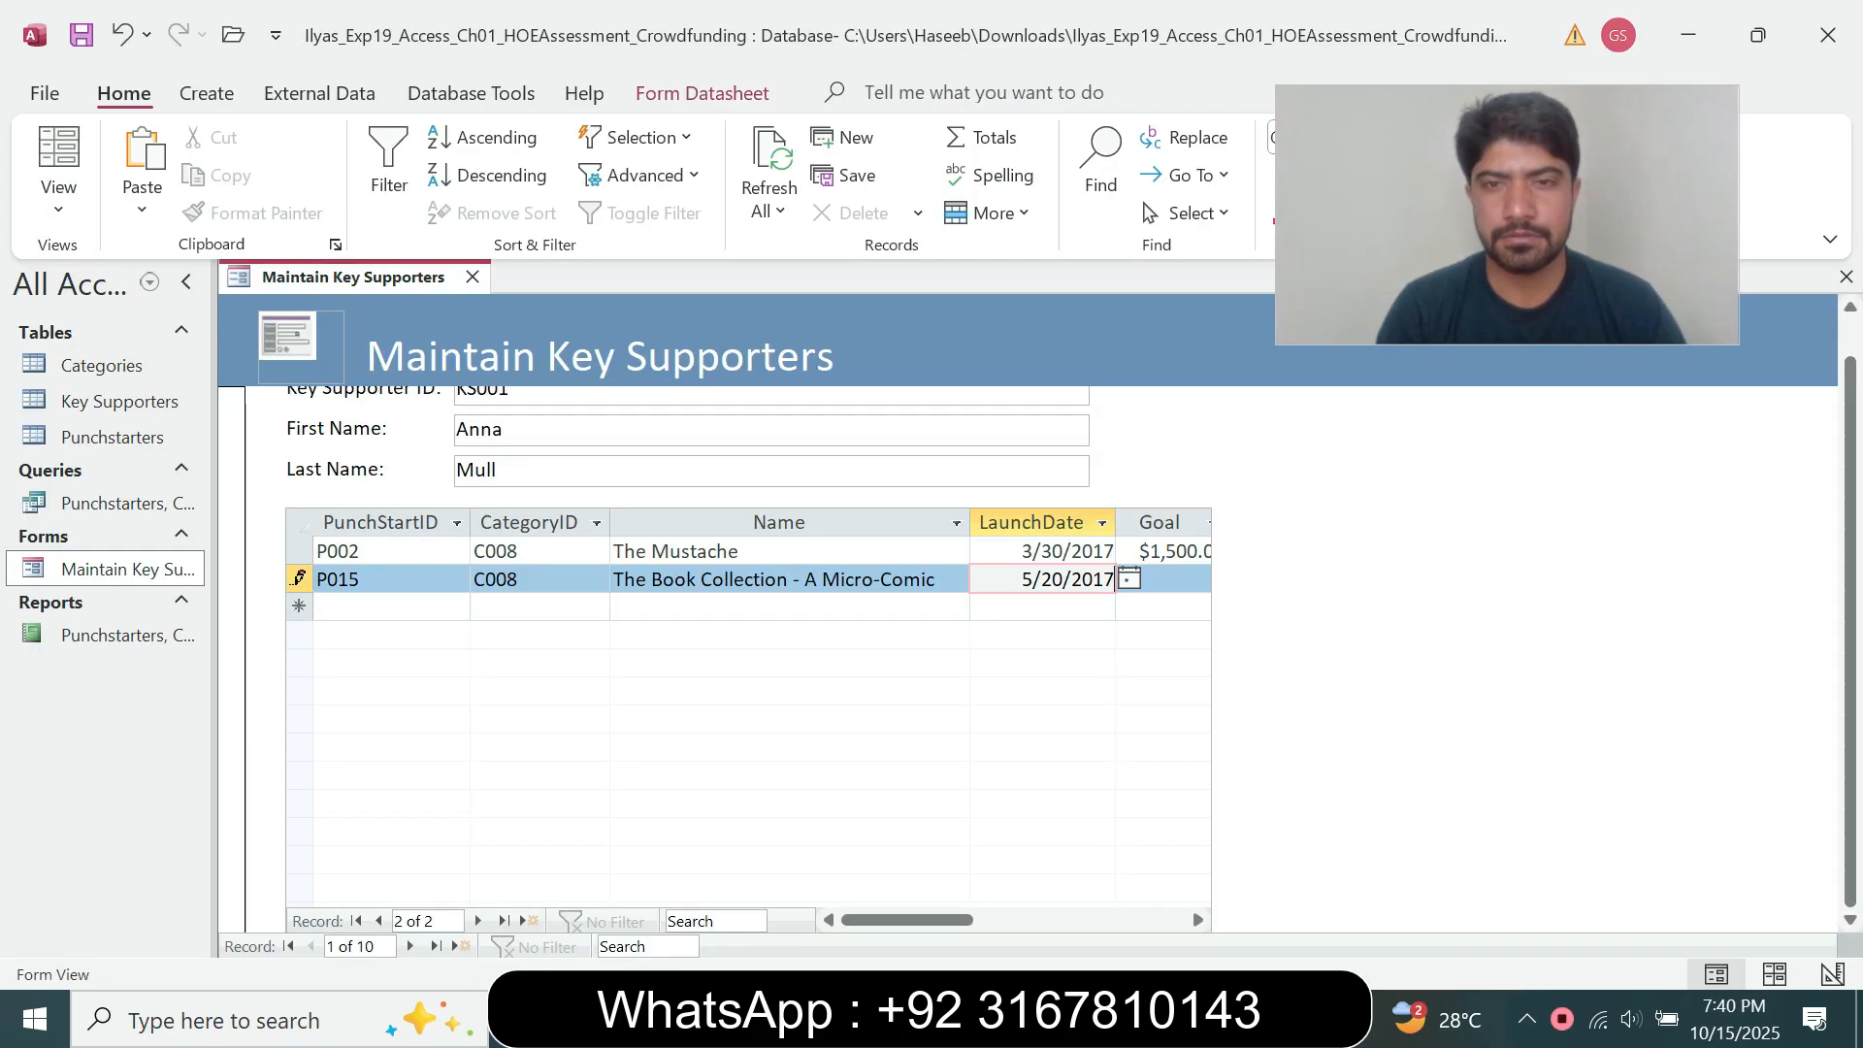
key(Tab)
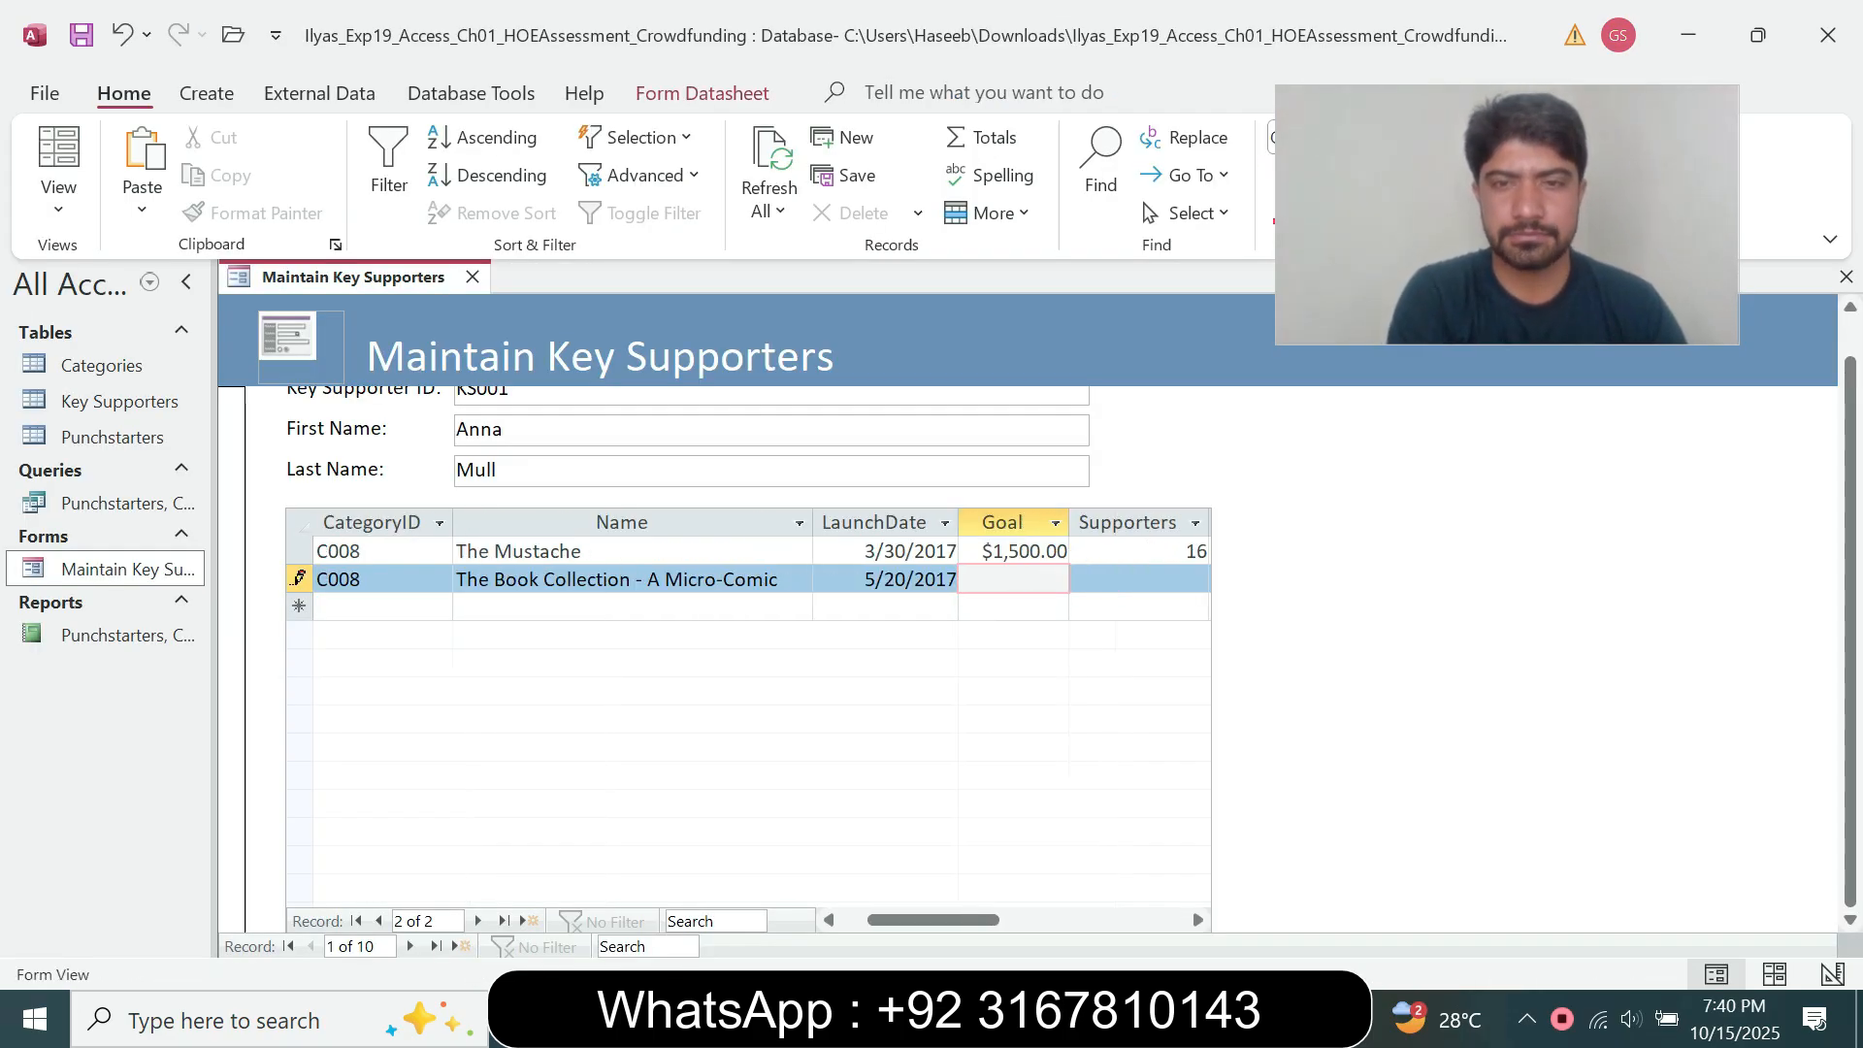
key(ctrl+v)
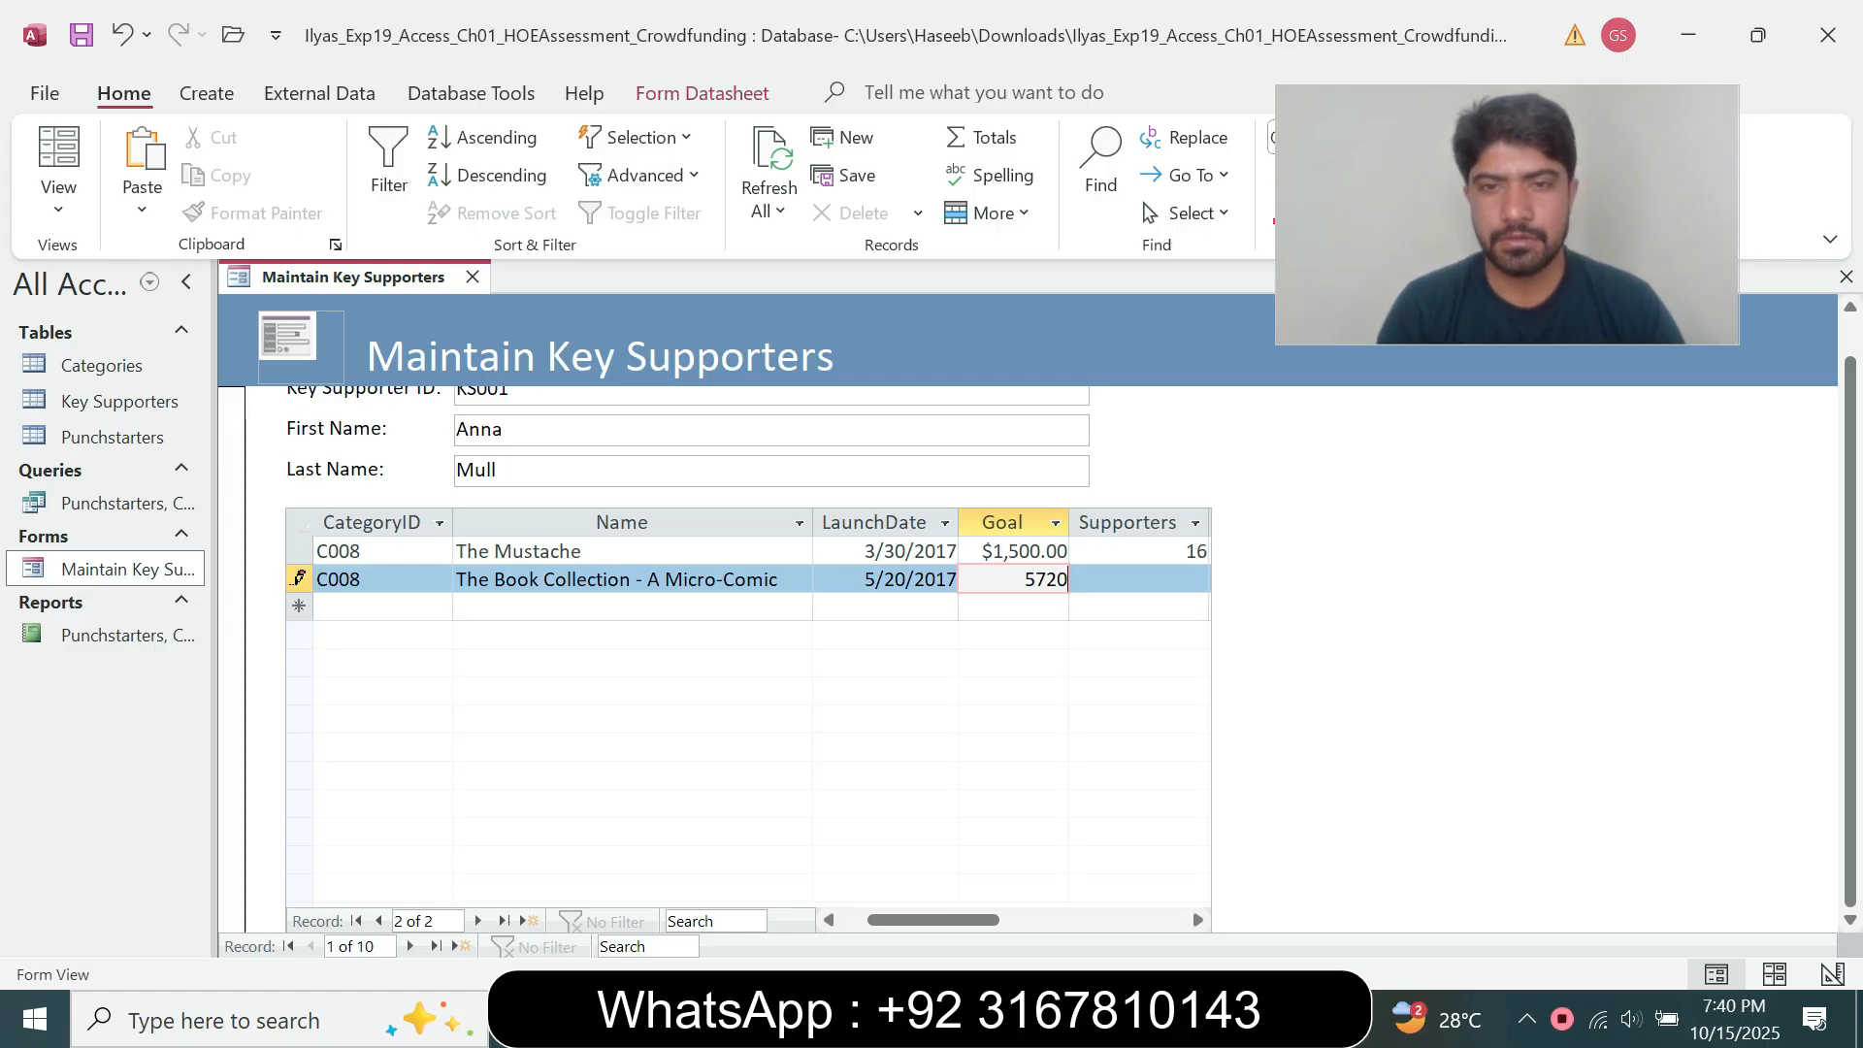
Copy the supporter count 172 from Word into the P015 record's Supporters field in Access.
key(alt+Tab)
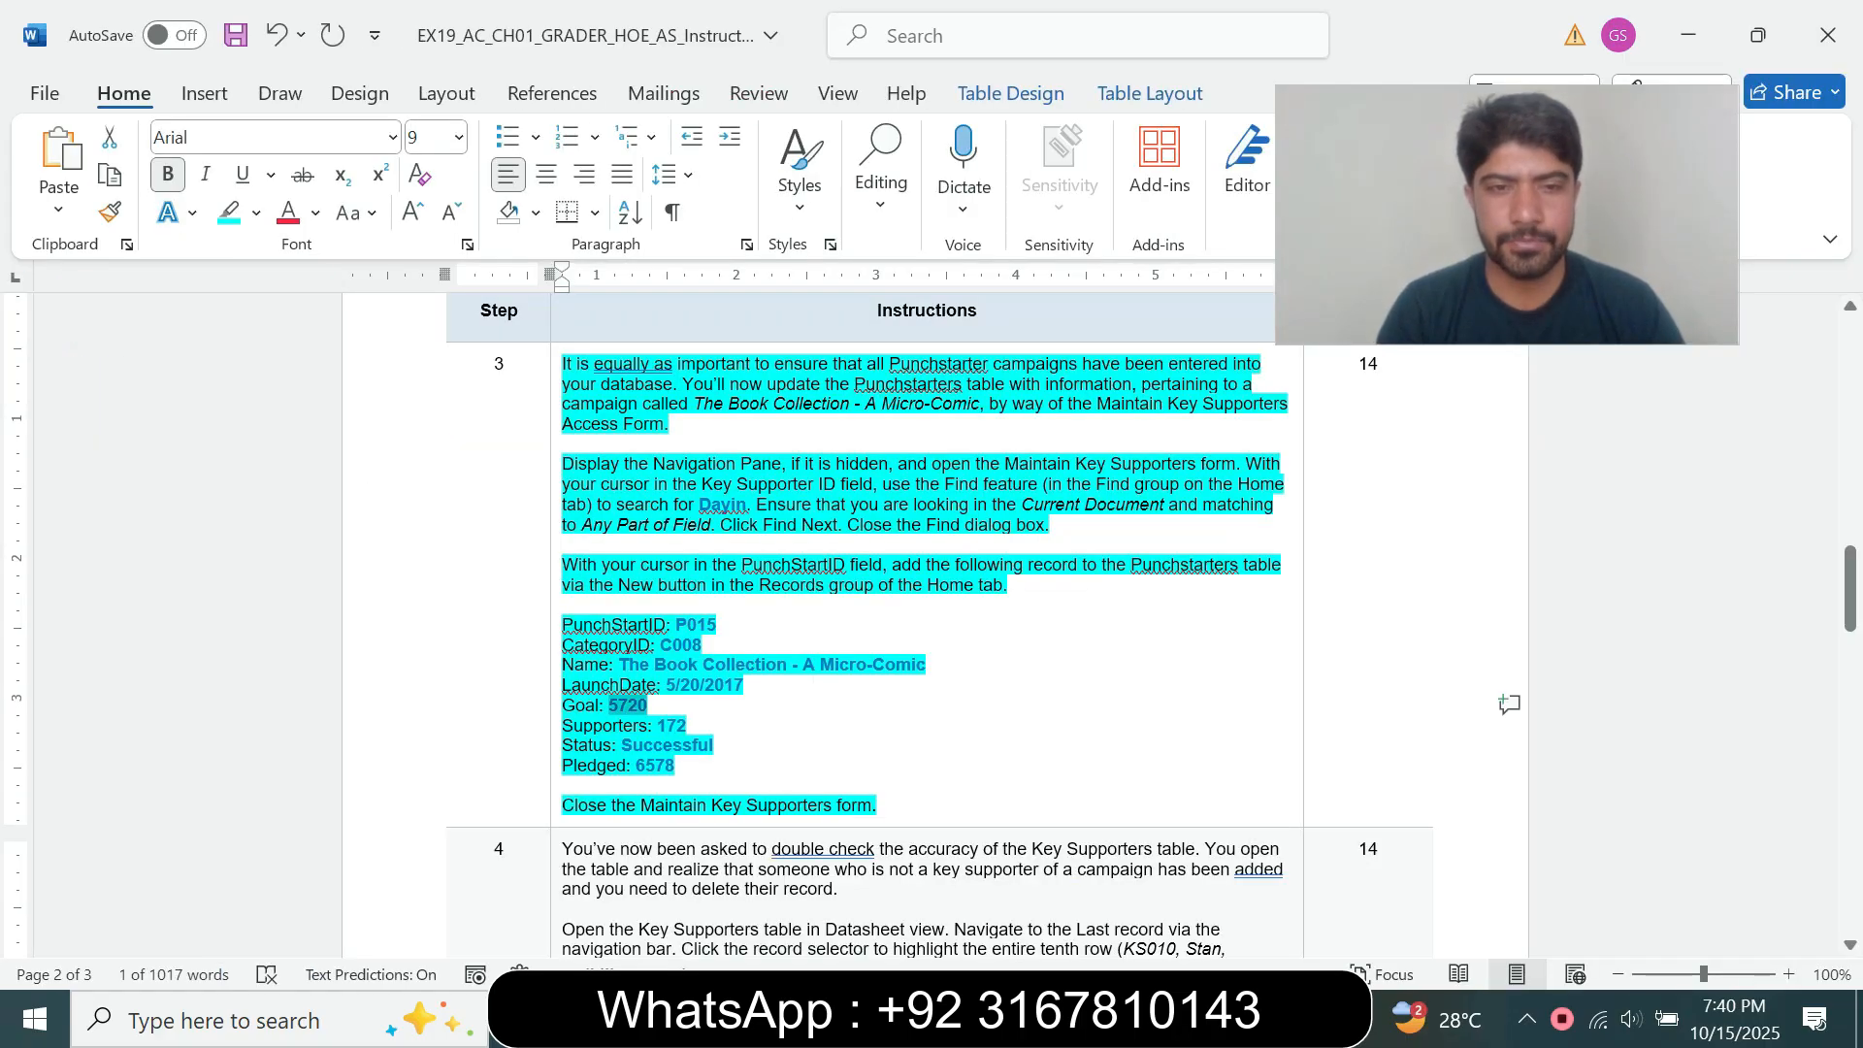
double_click(671, 724)
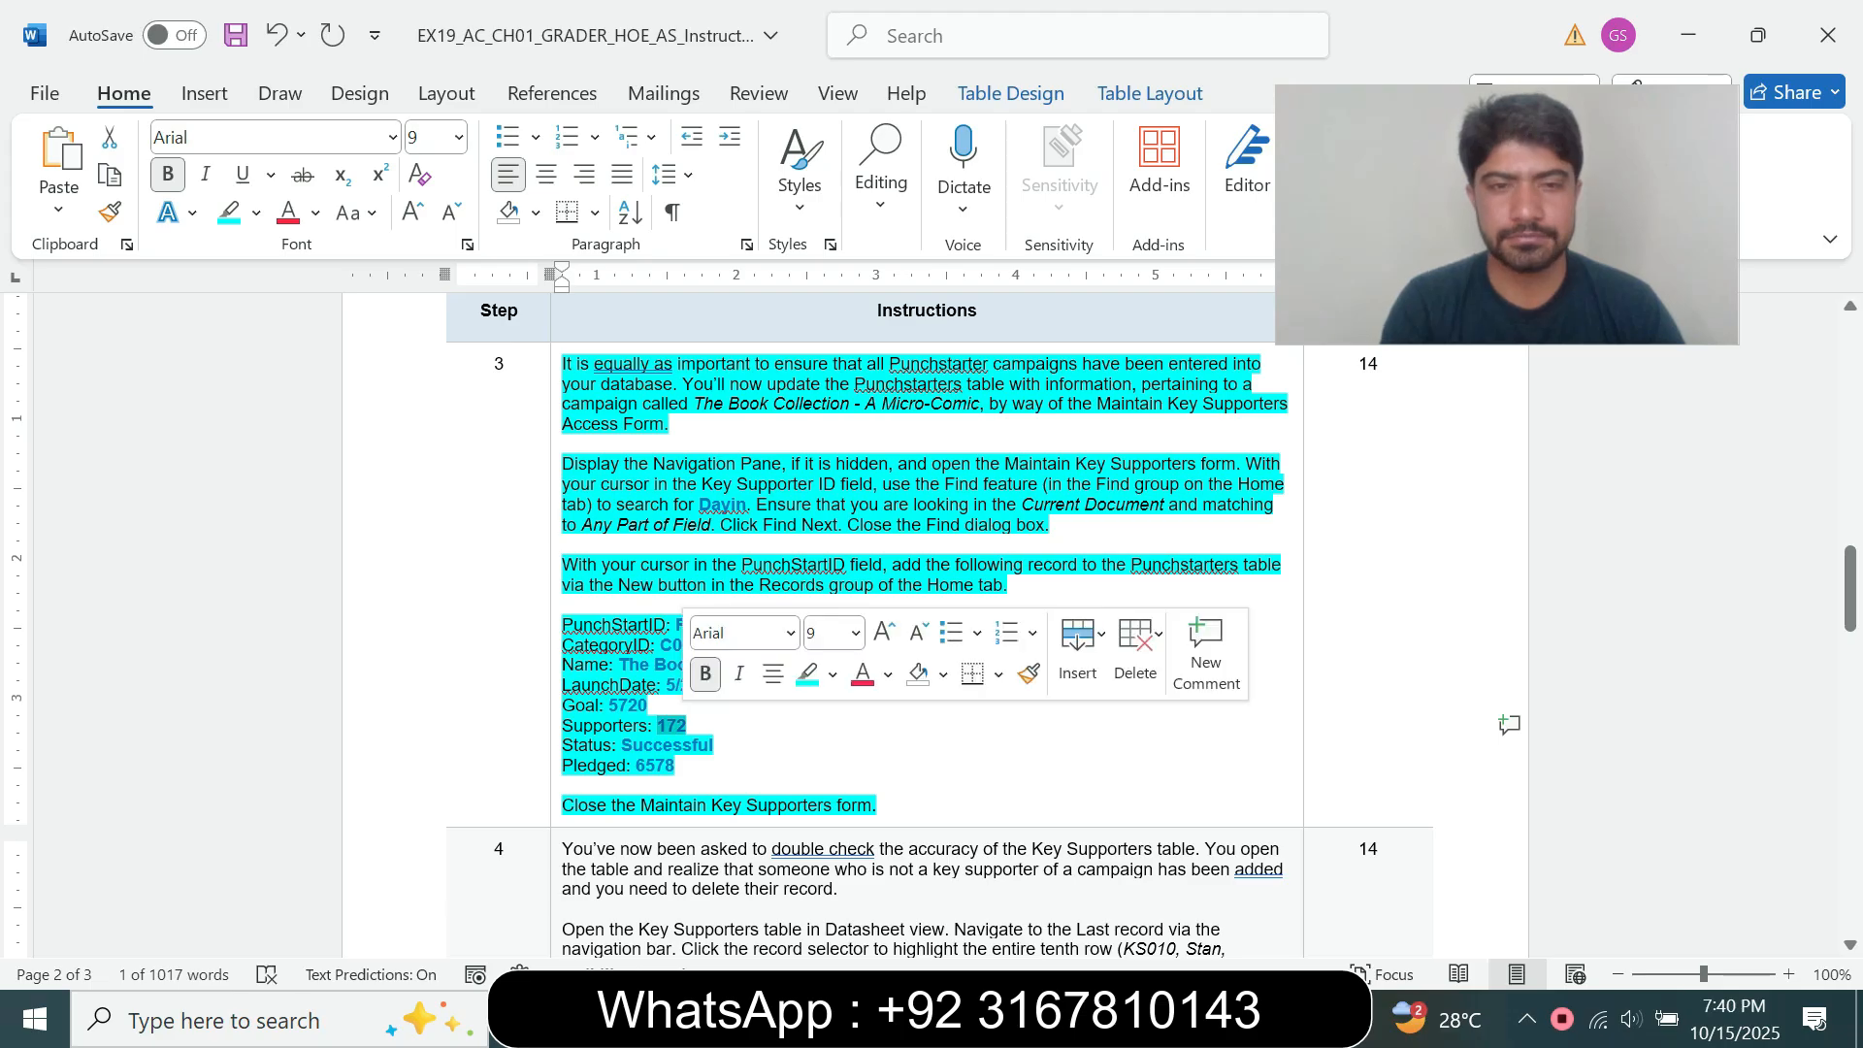
key(alt+Tab)
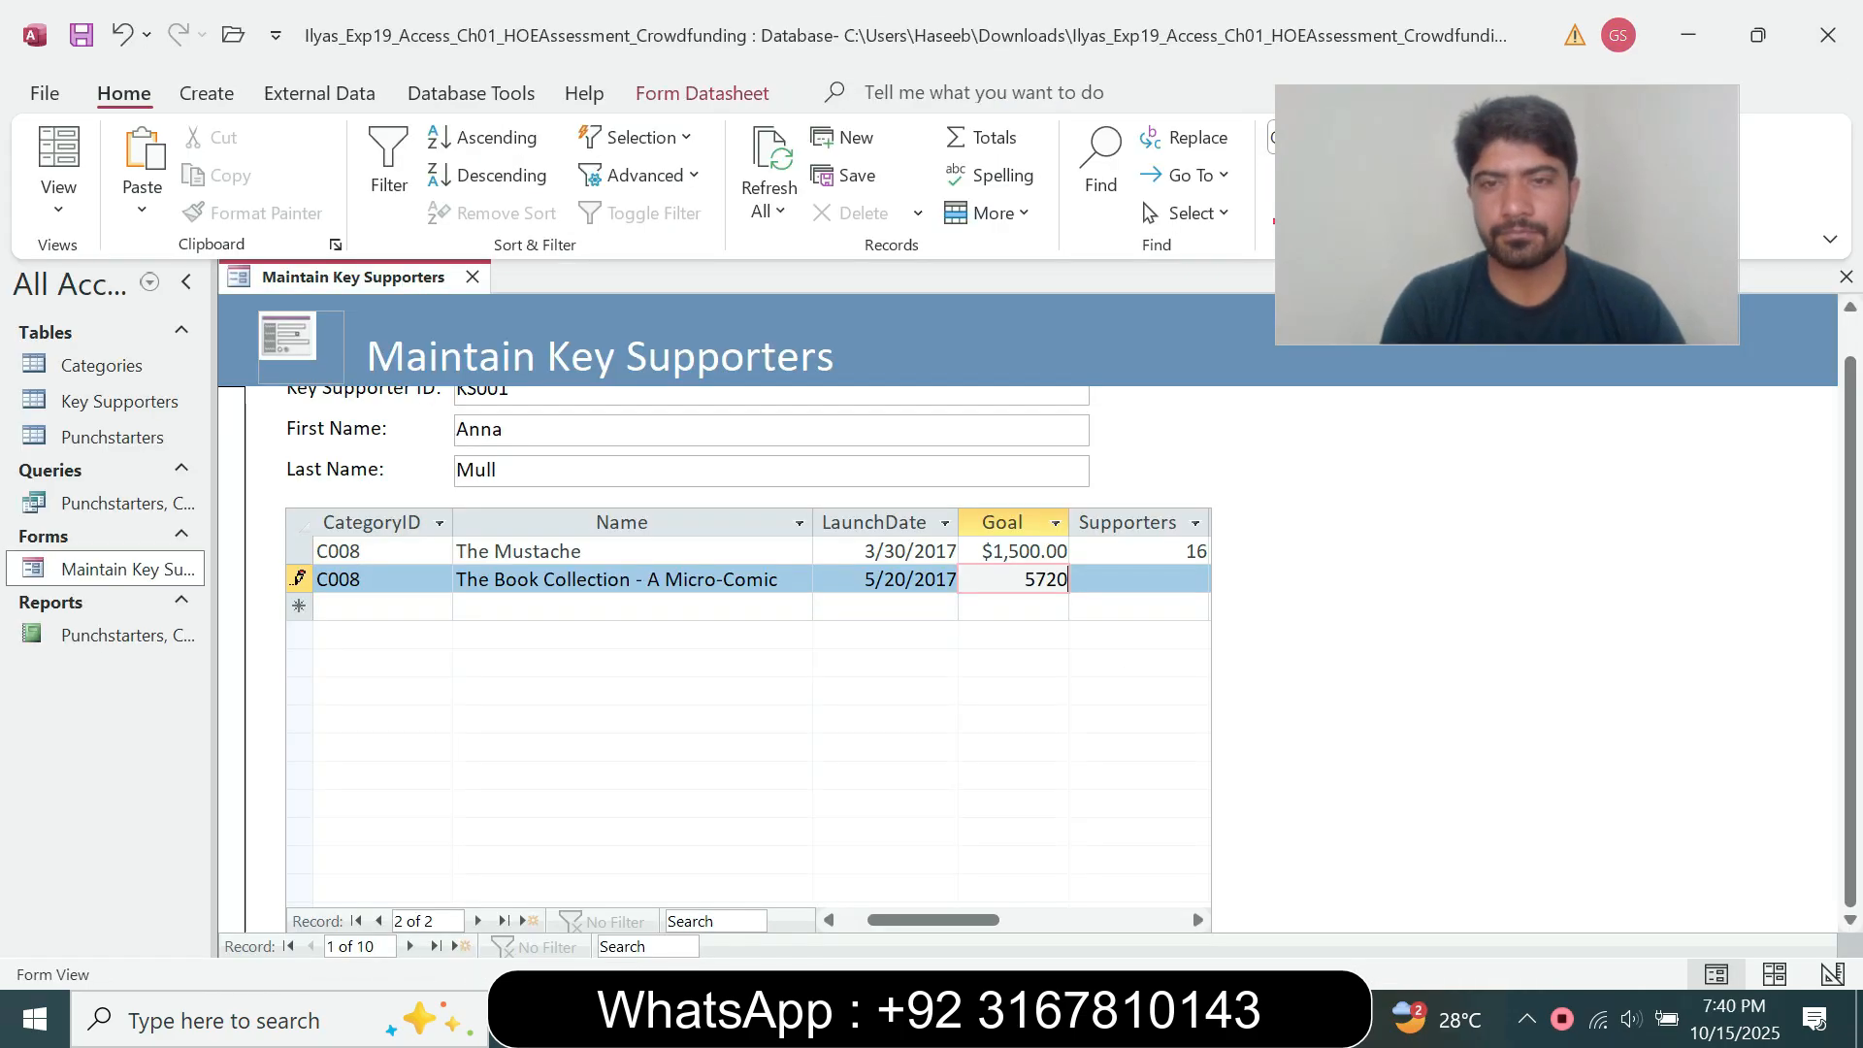
key(Tab)
key(ctrl+v)
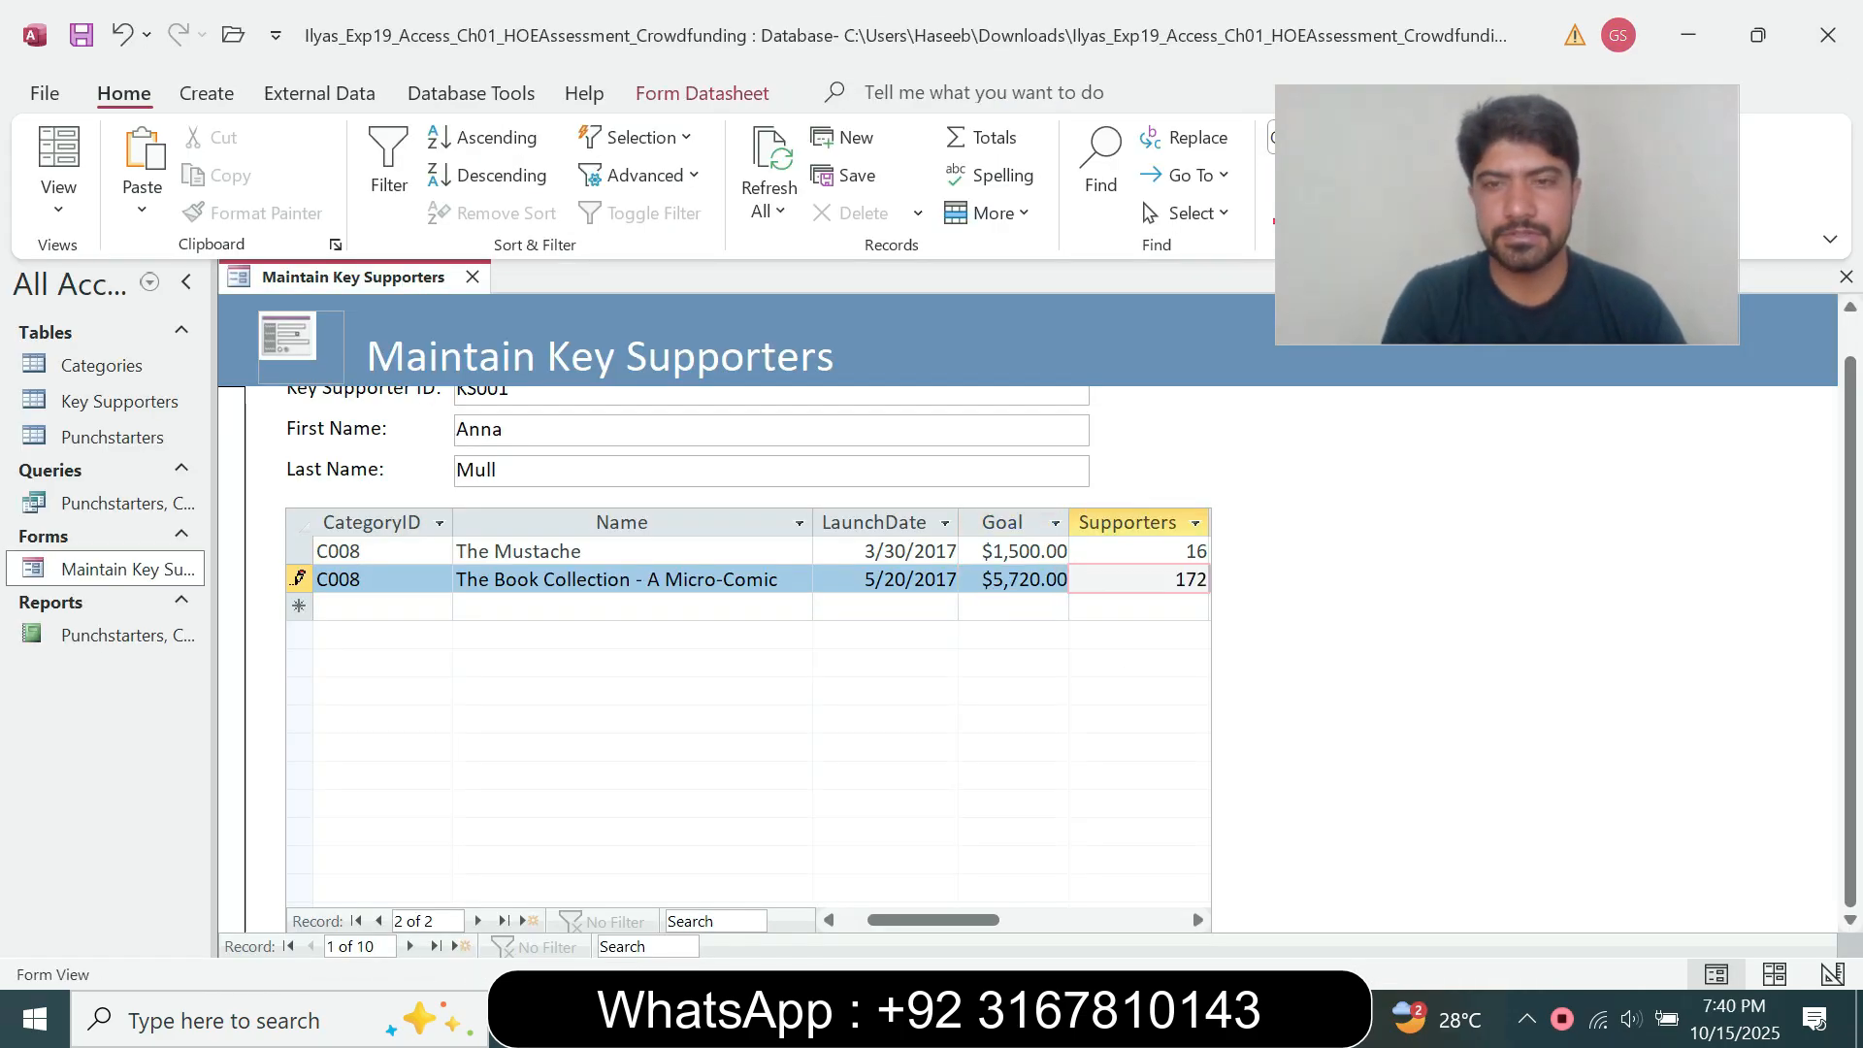
Set the P015 record's Status to Successful in Access, as given in the Word instructions.
key(alt+Tab)
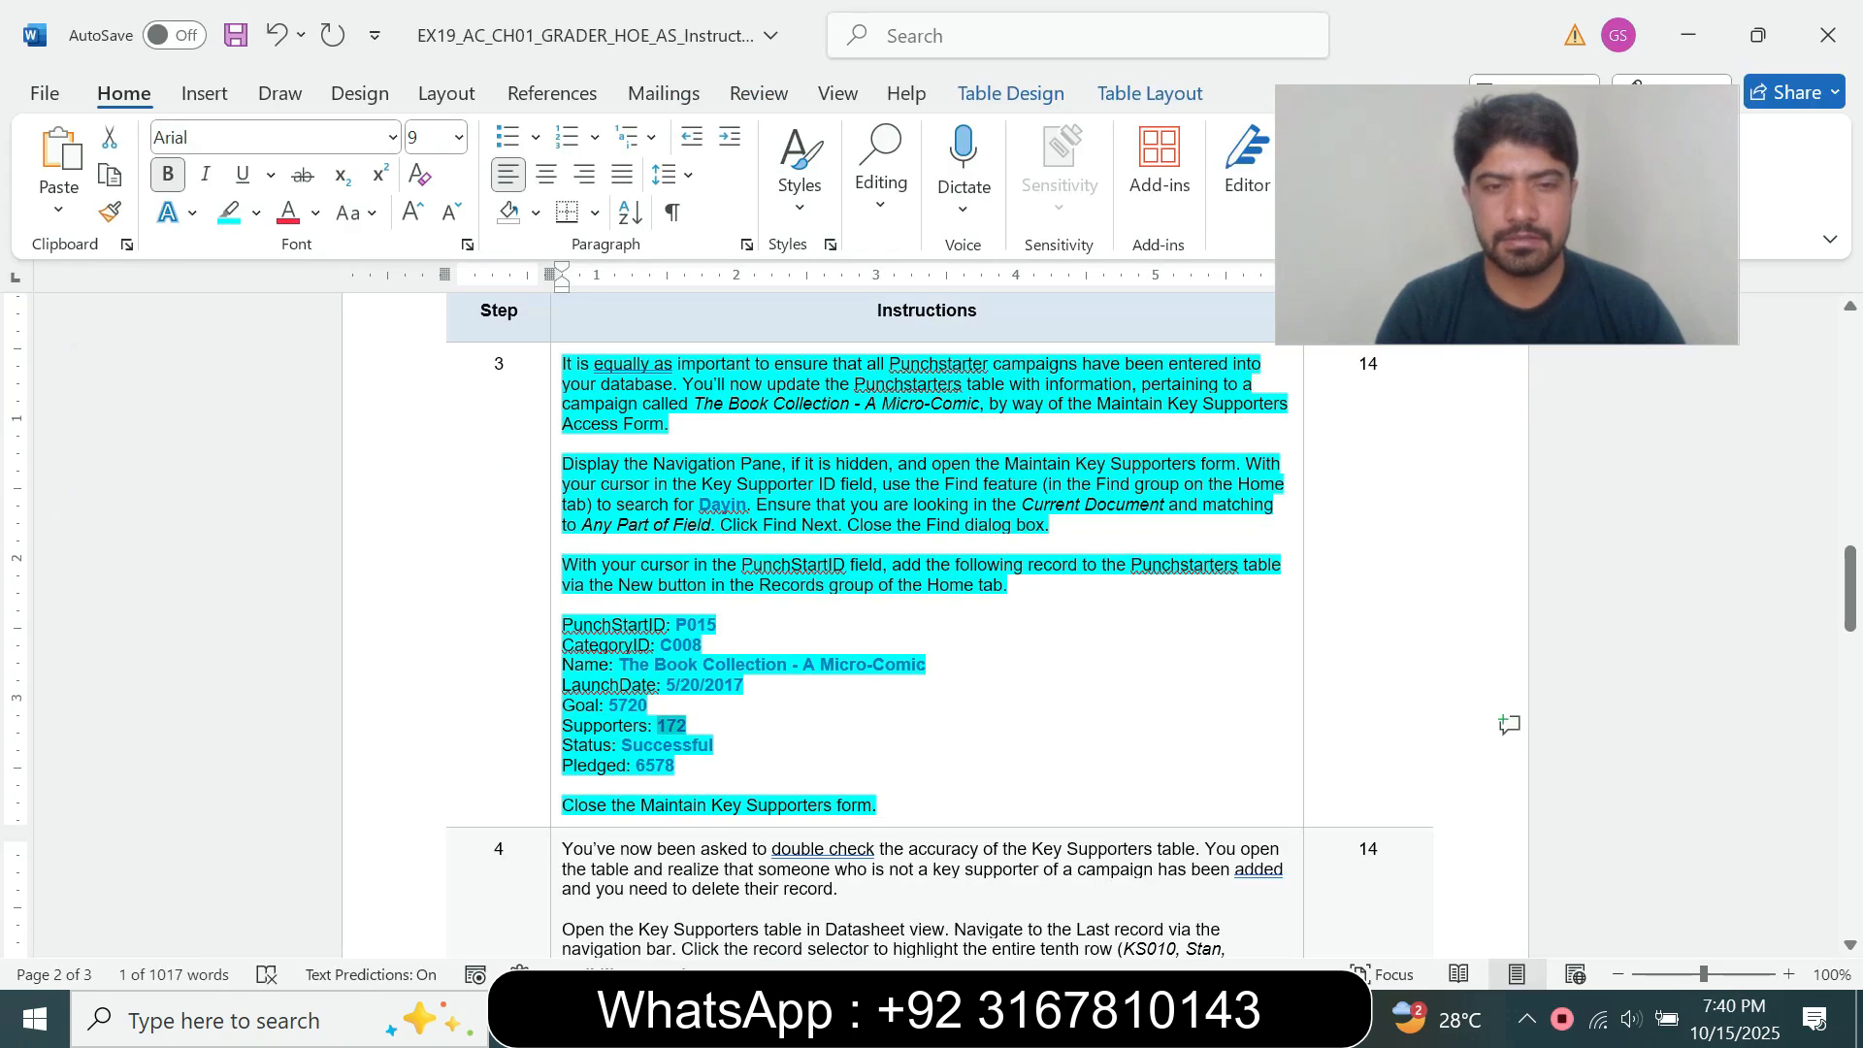
drag(622, 746, 714, 745)
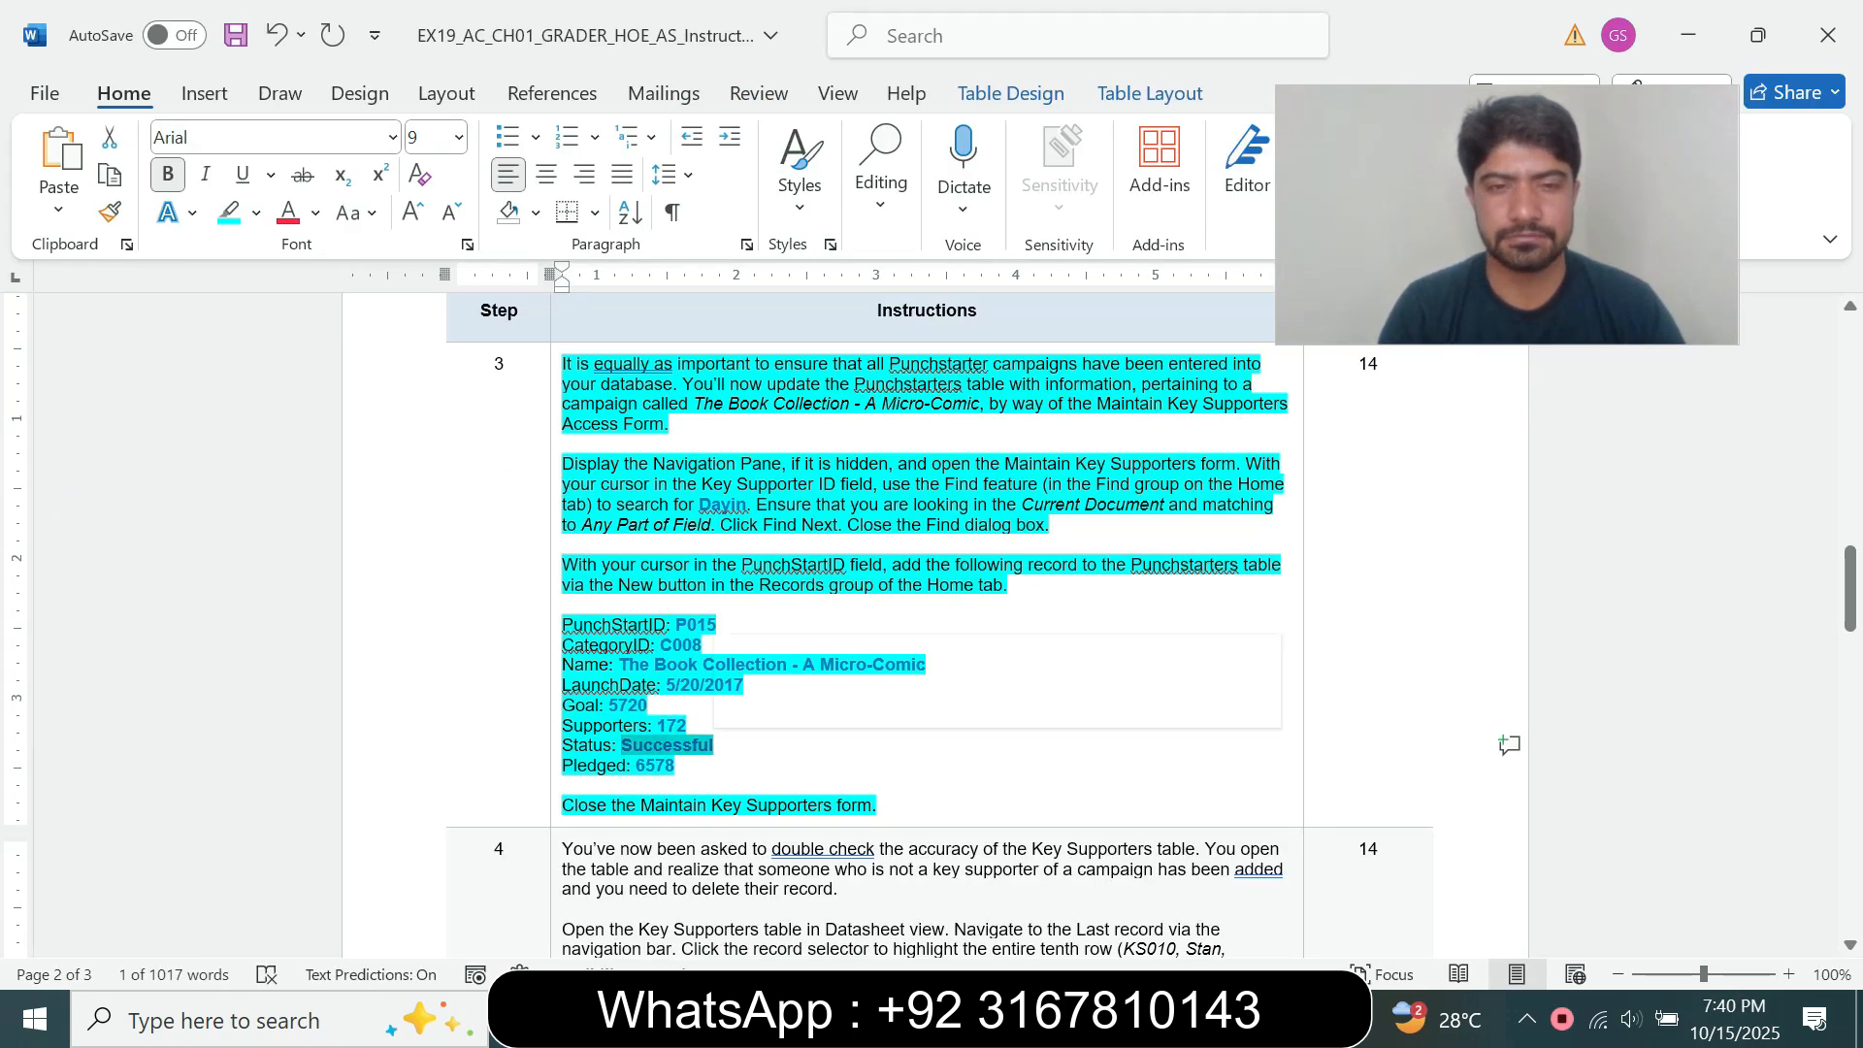
key(alt+Tab)
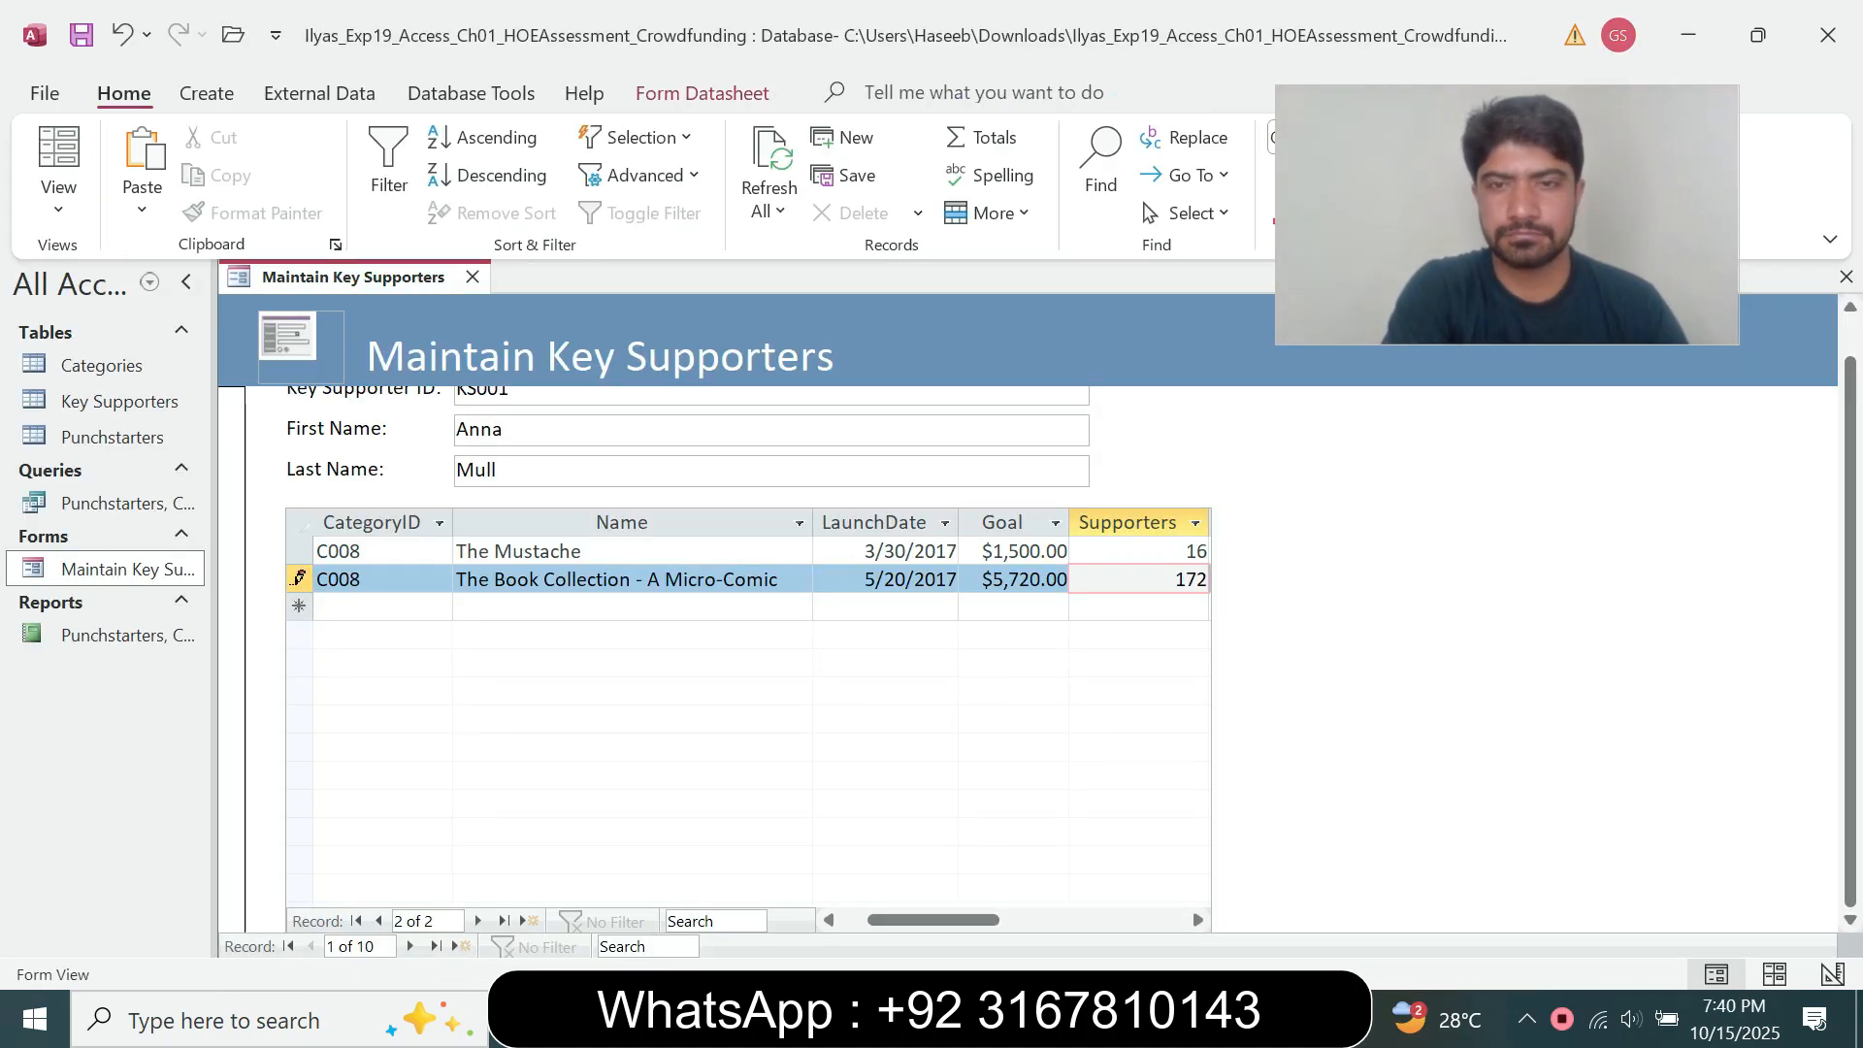
key(Tab)
text(Successful)
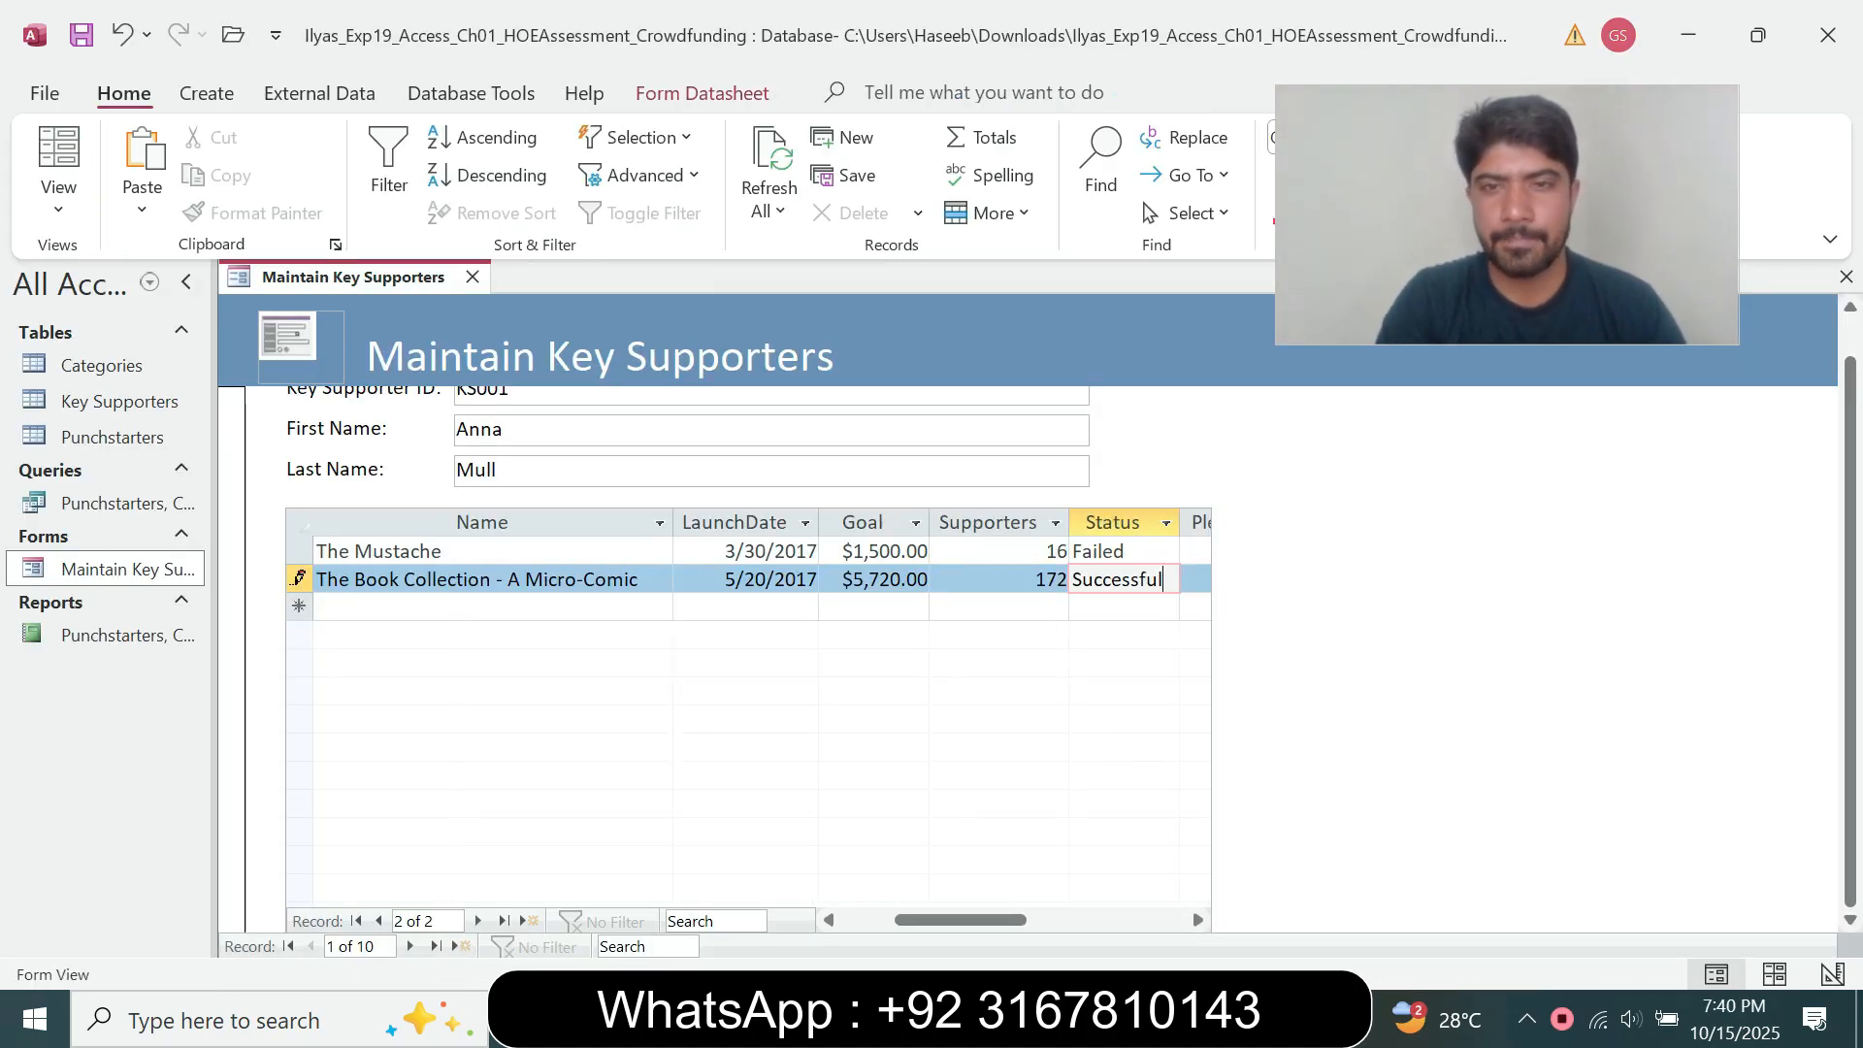
Copy the pledged amount 6578 from Word into the P015 record's Pledged field in Access.
key(alt+Tab)
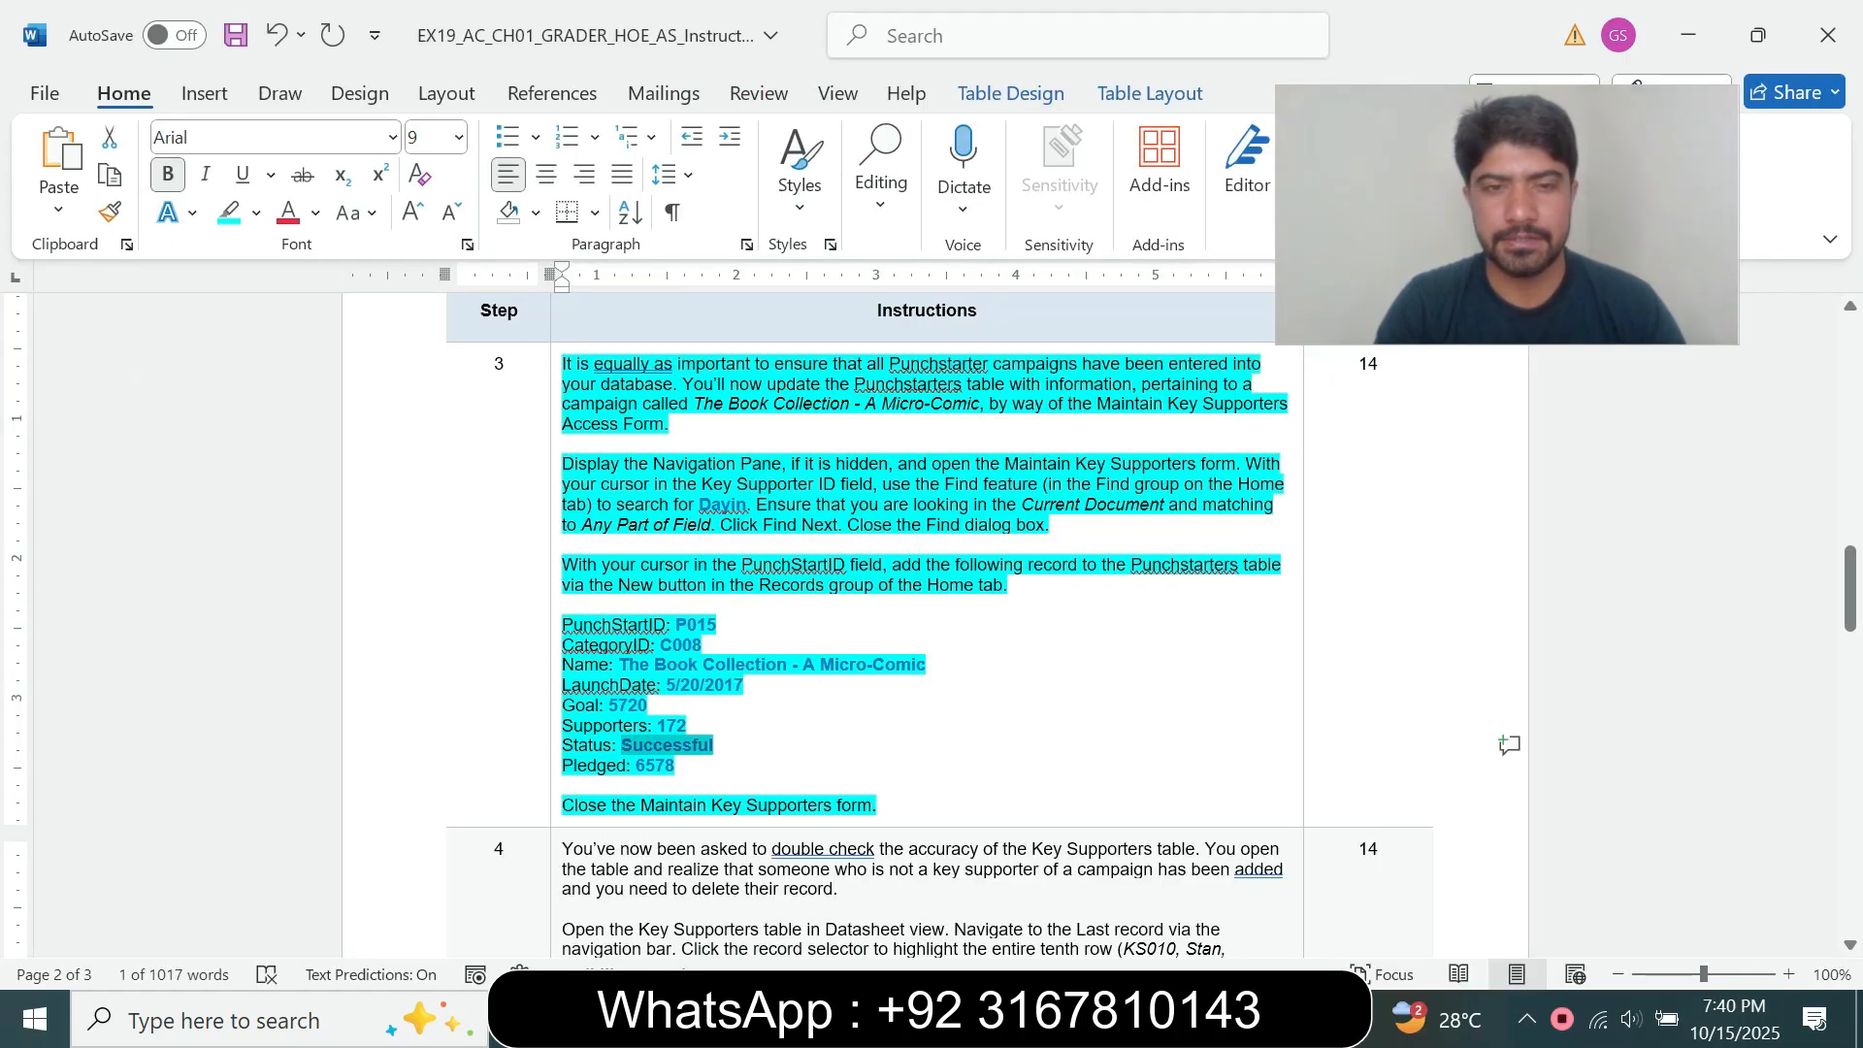
drag(636, 766, 675, 765)
key(ctrl+c)
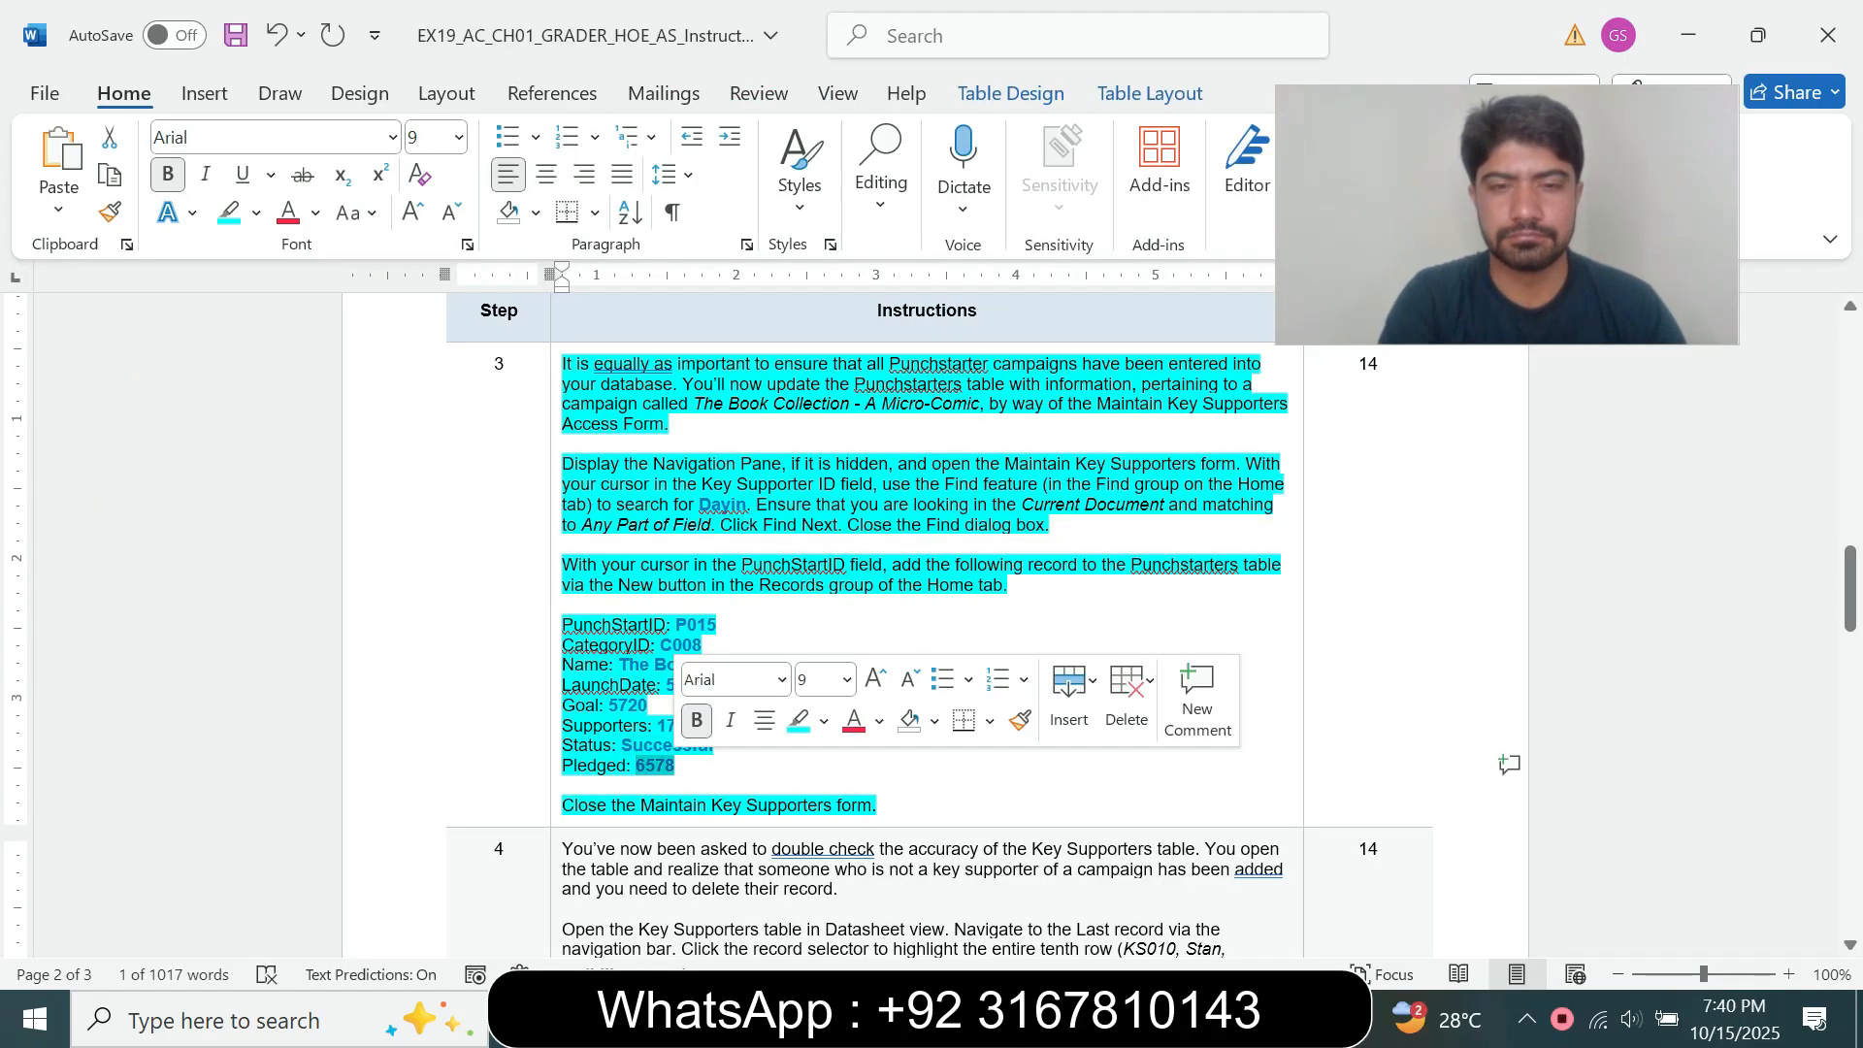
key(alt+Tab)
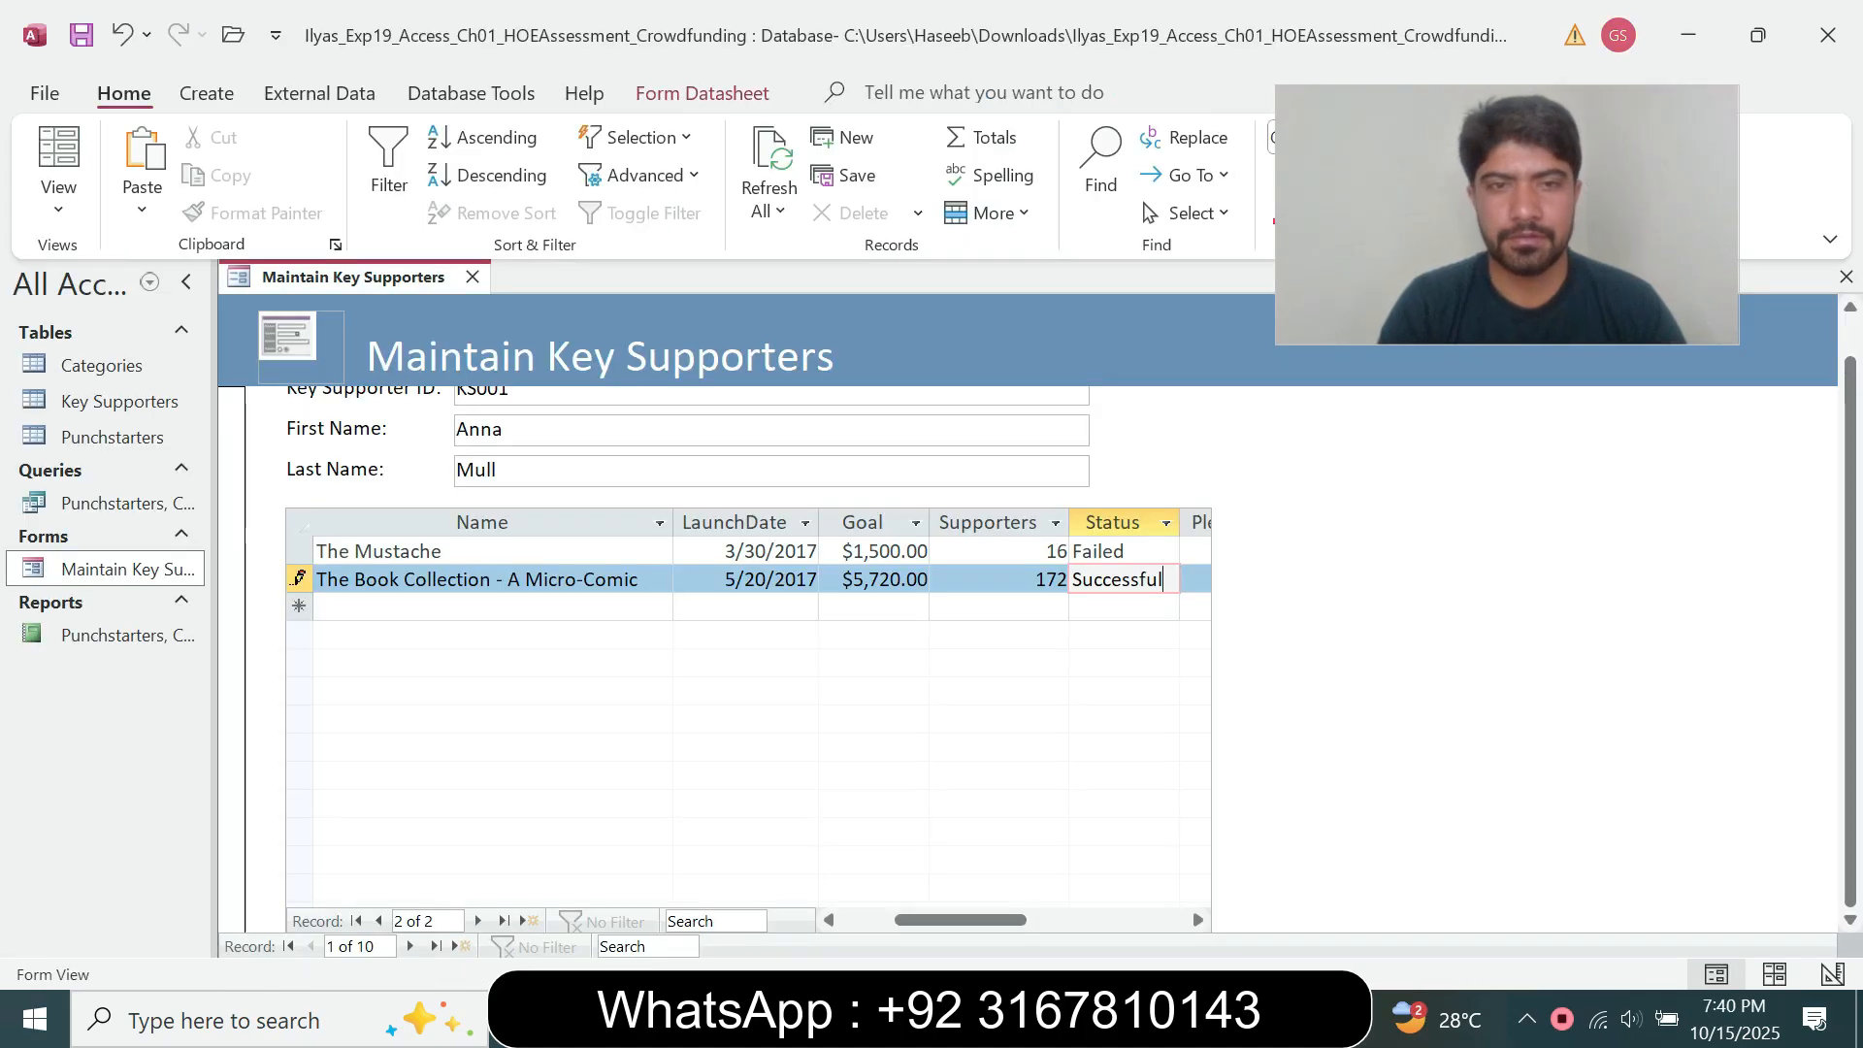
key(Tab)
key(ctrl+v)
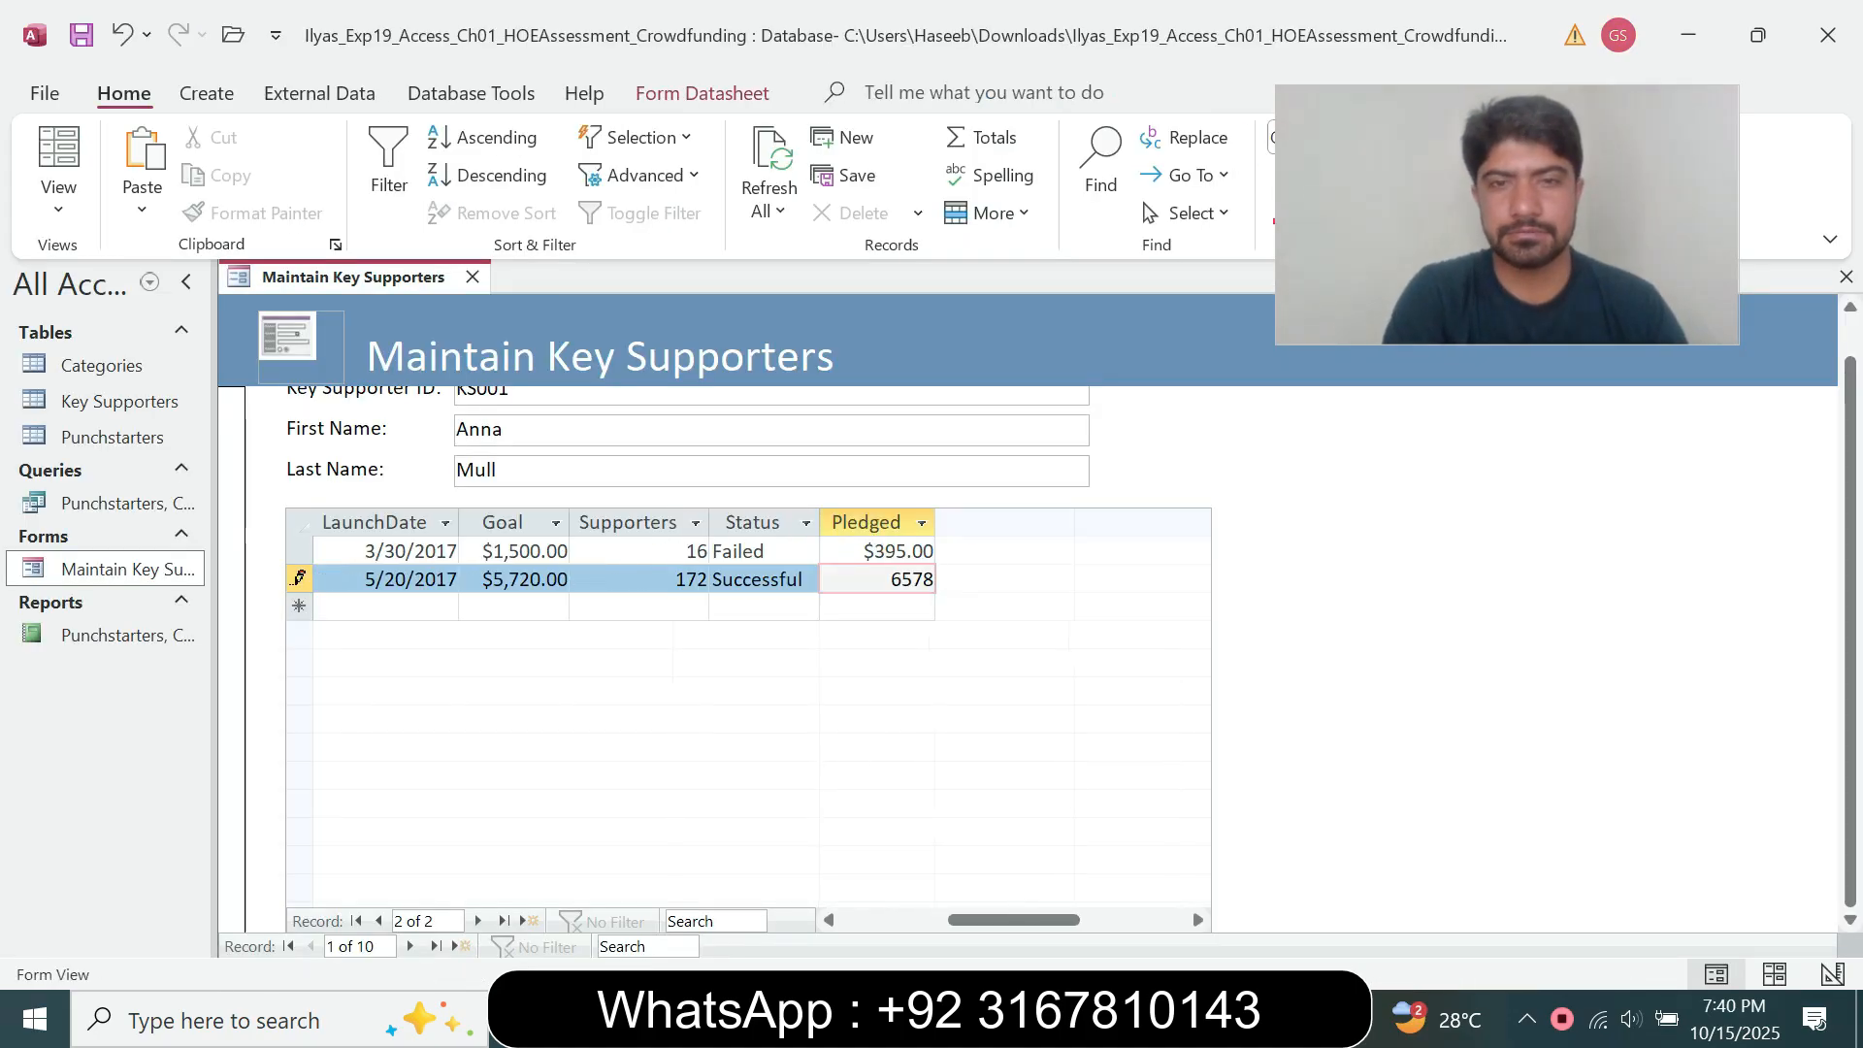
Check the last instruction of step 3 in Word, and save and close the Maintain Key Supporters form in Access.
key(alt+Tab)
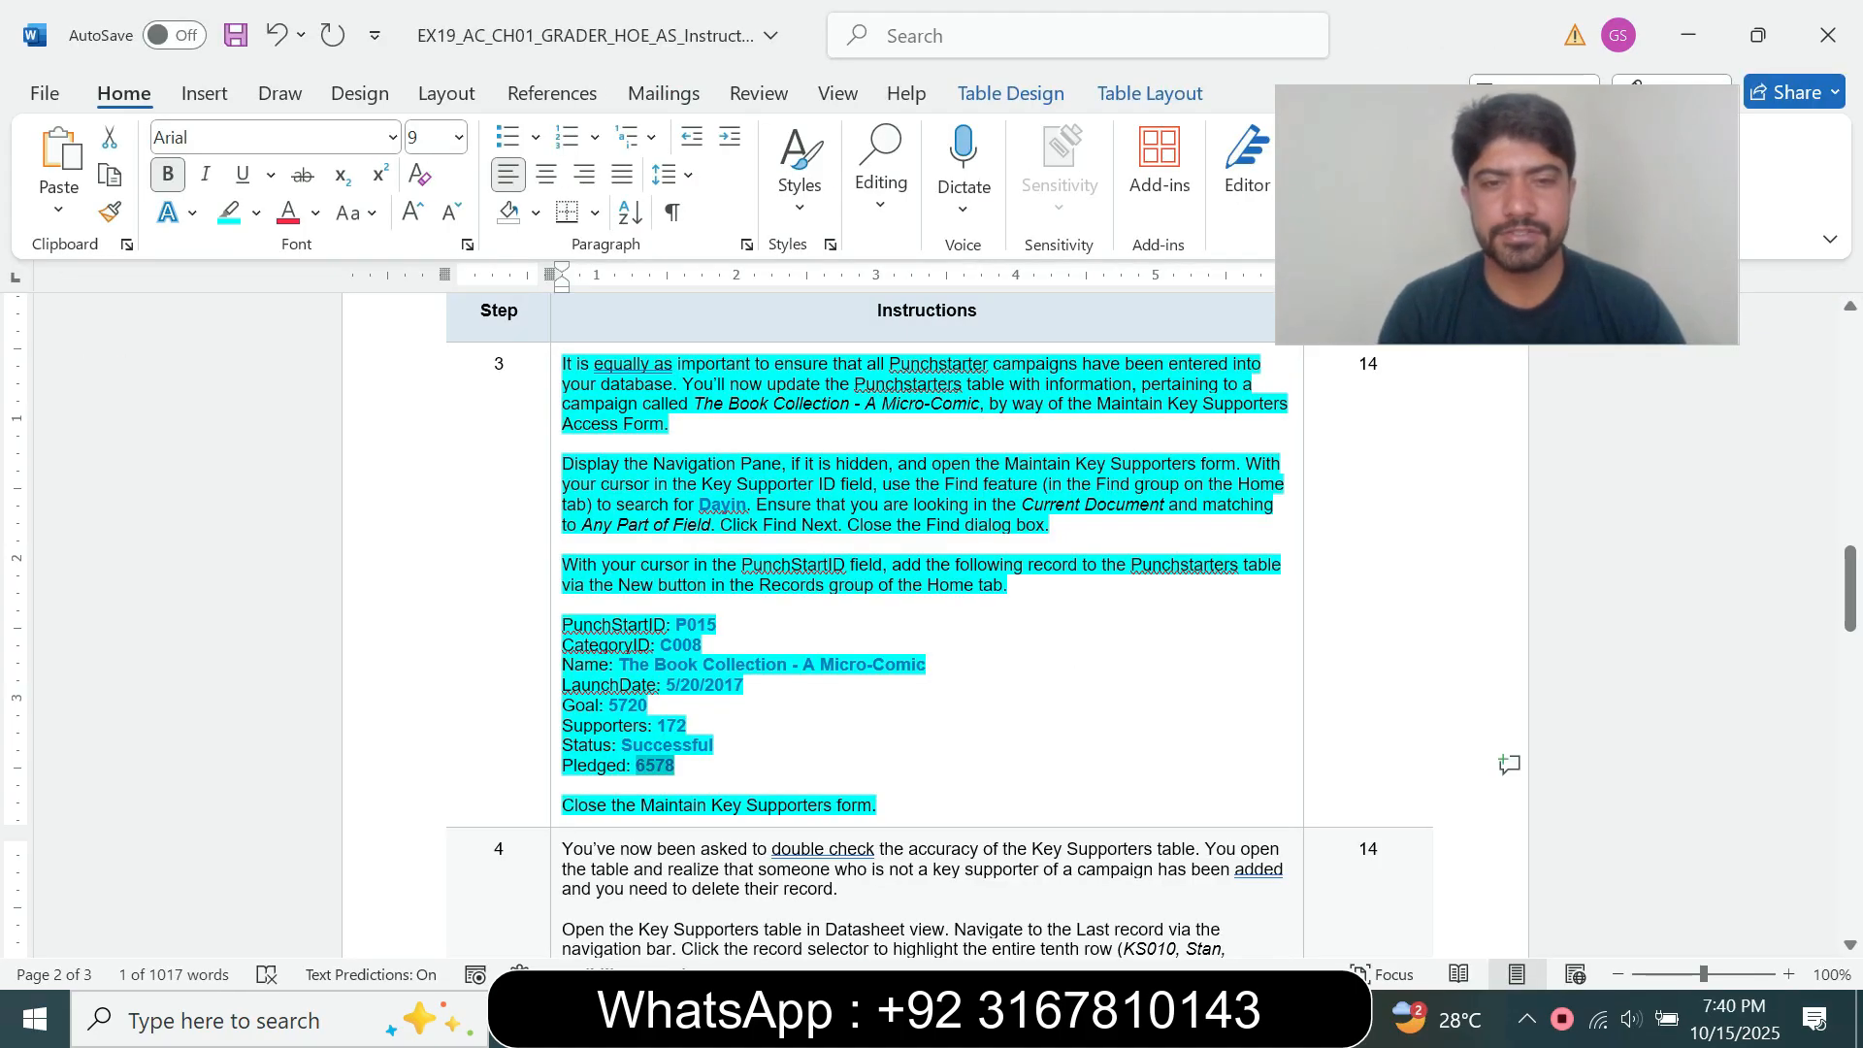
key(alt+Tab)
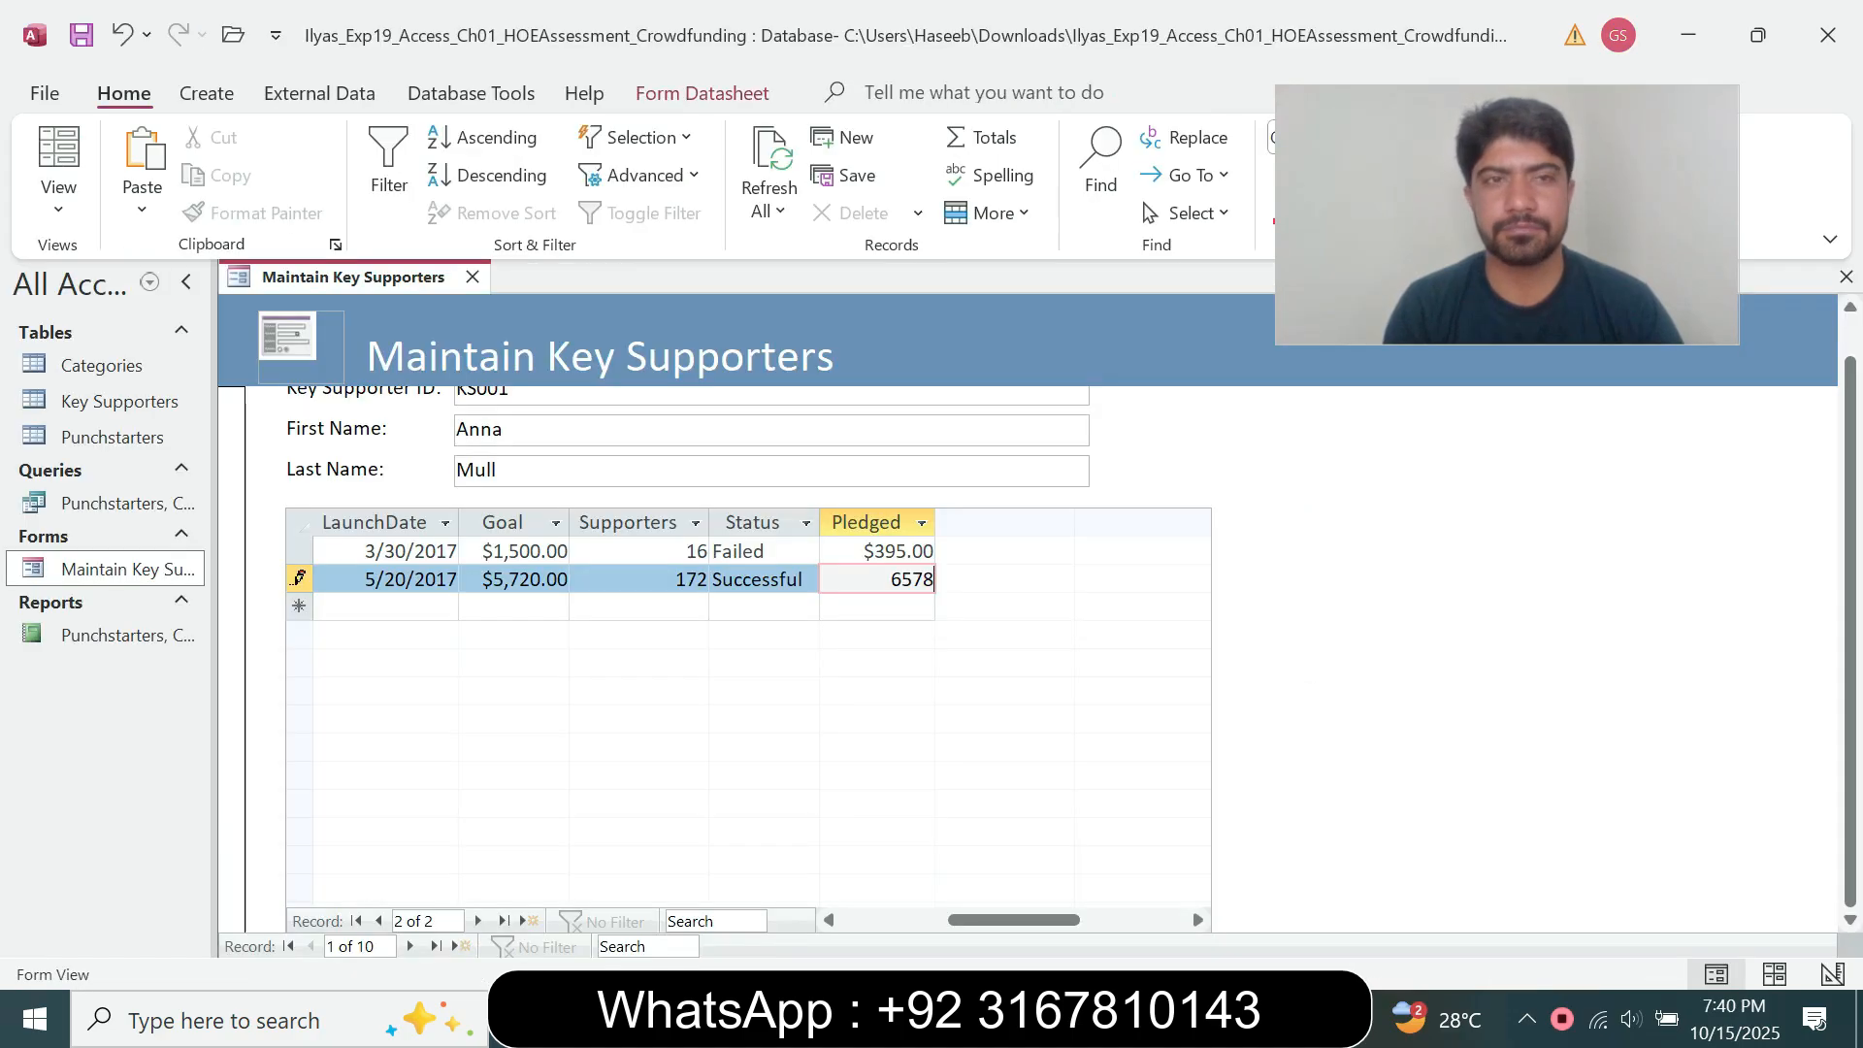
right_click(402, 276)
click(456, 296)
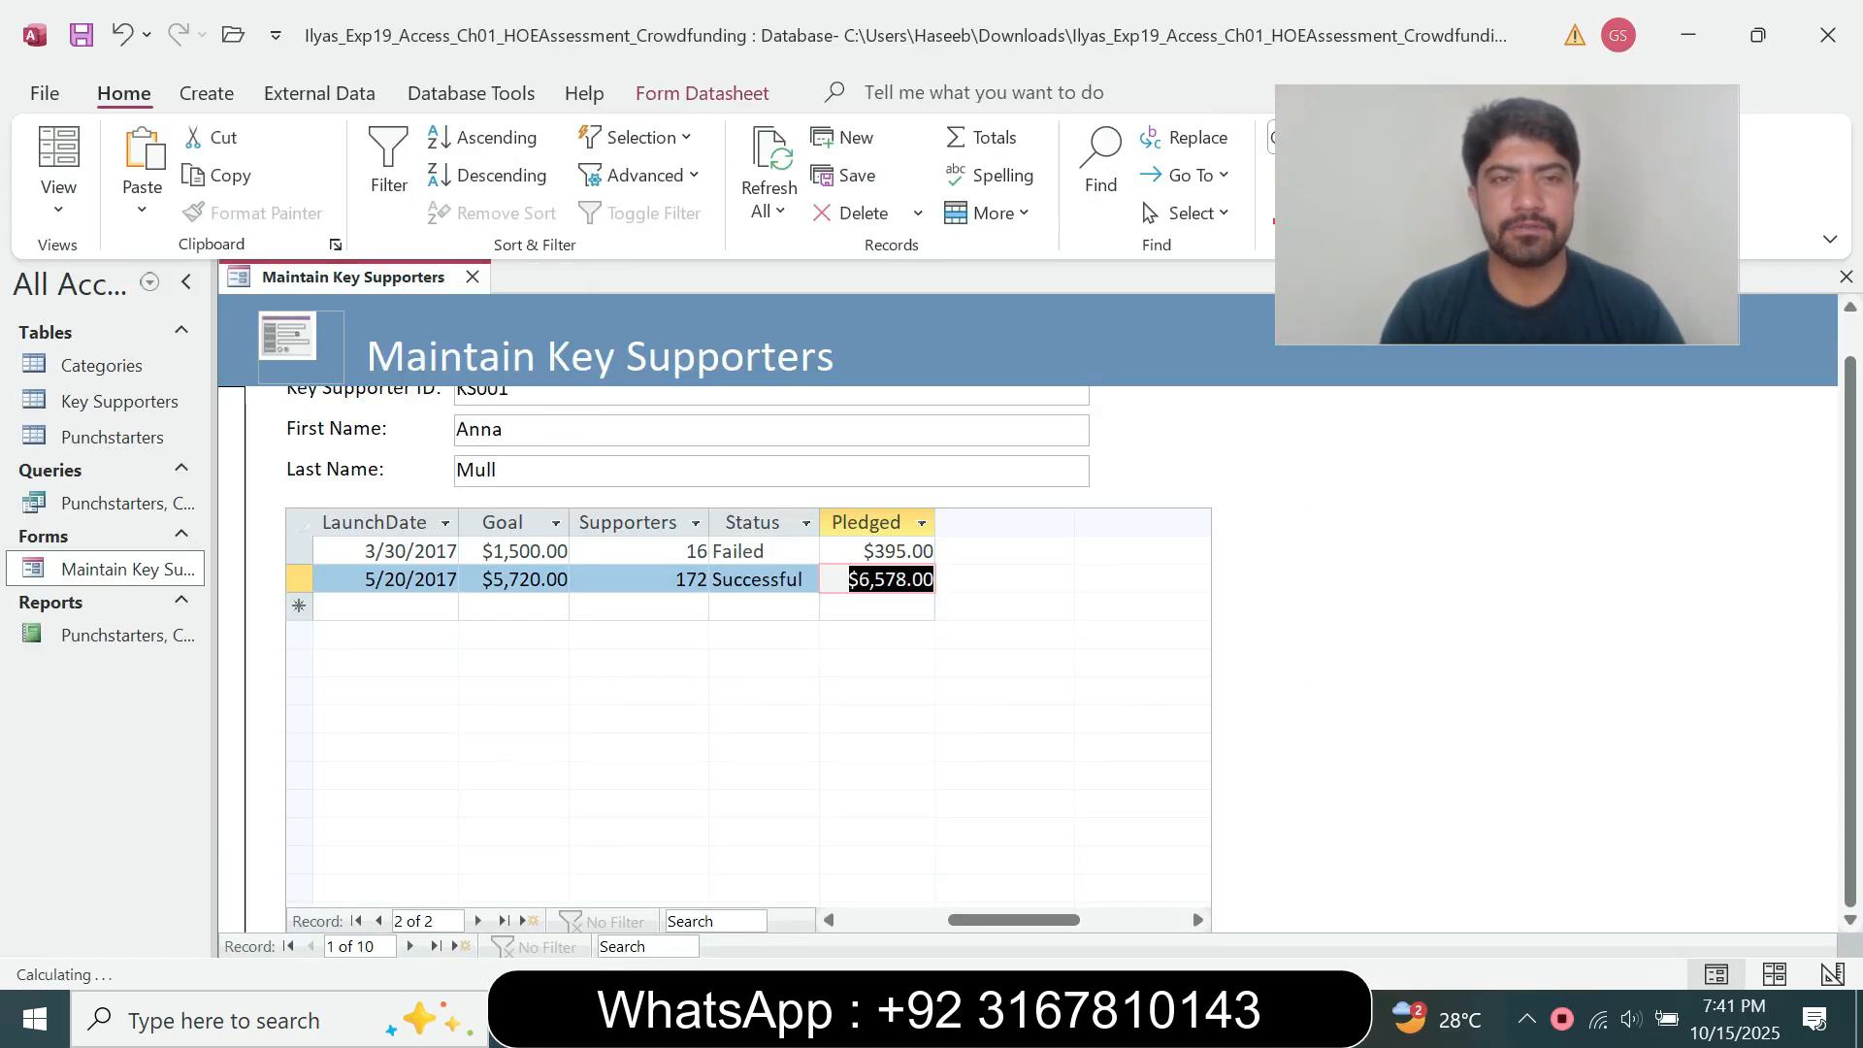
click(473, 277)
Switch to Word and return the step 3 instructions to font size 9 with no highlight colour.
key(alt+Tab)
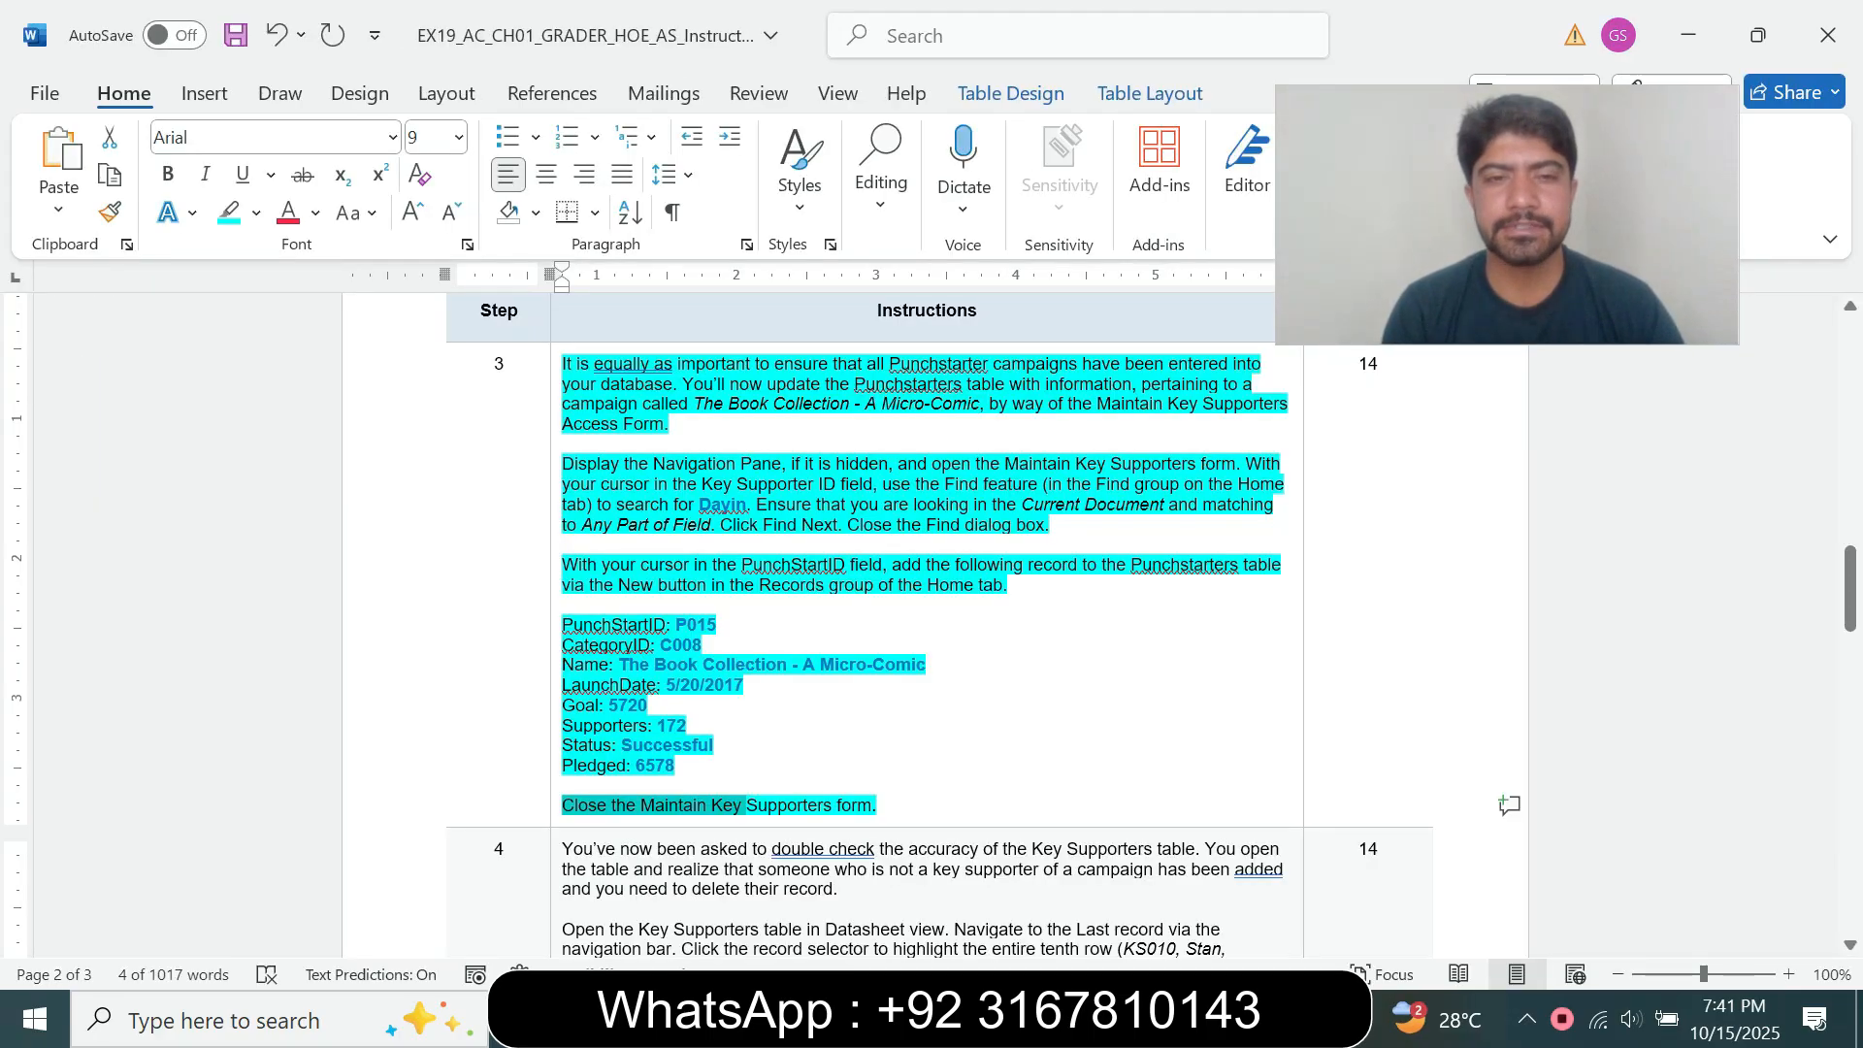
click(556, 621)
click(728, 677)
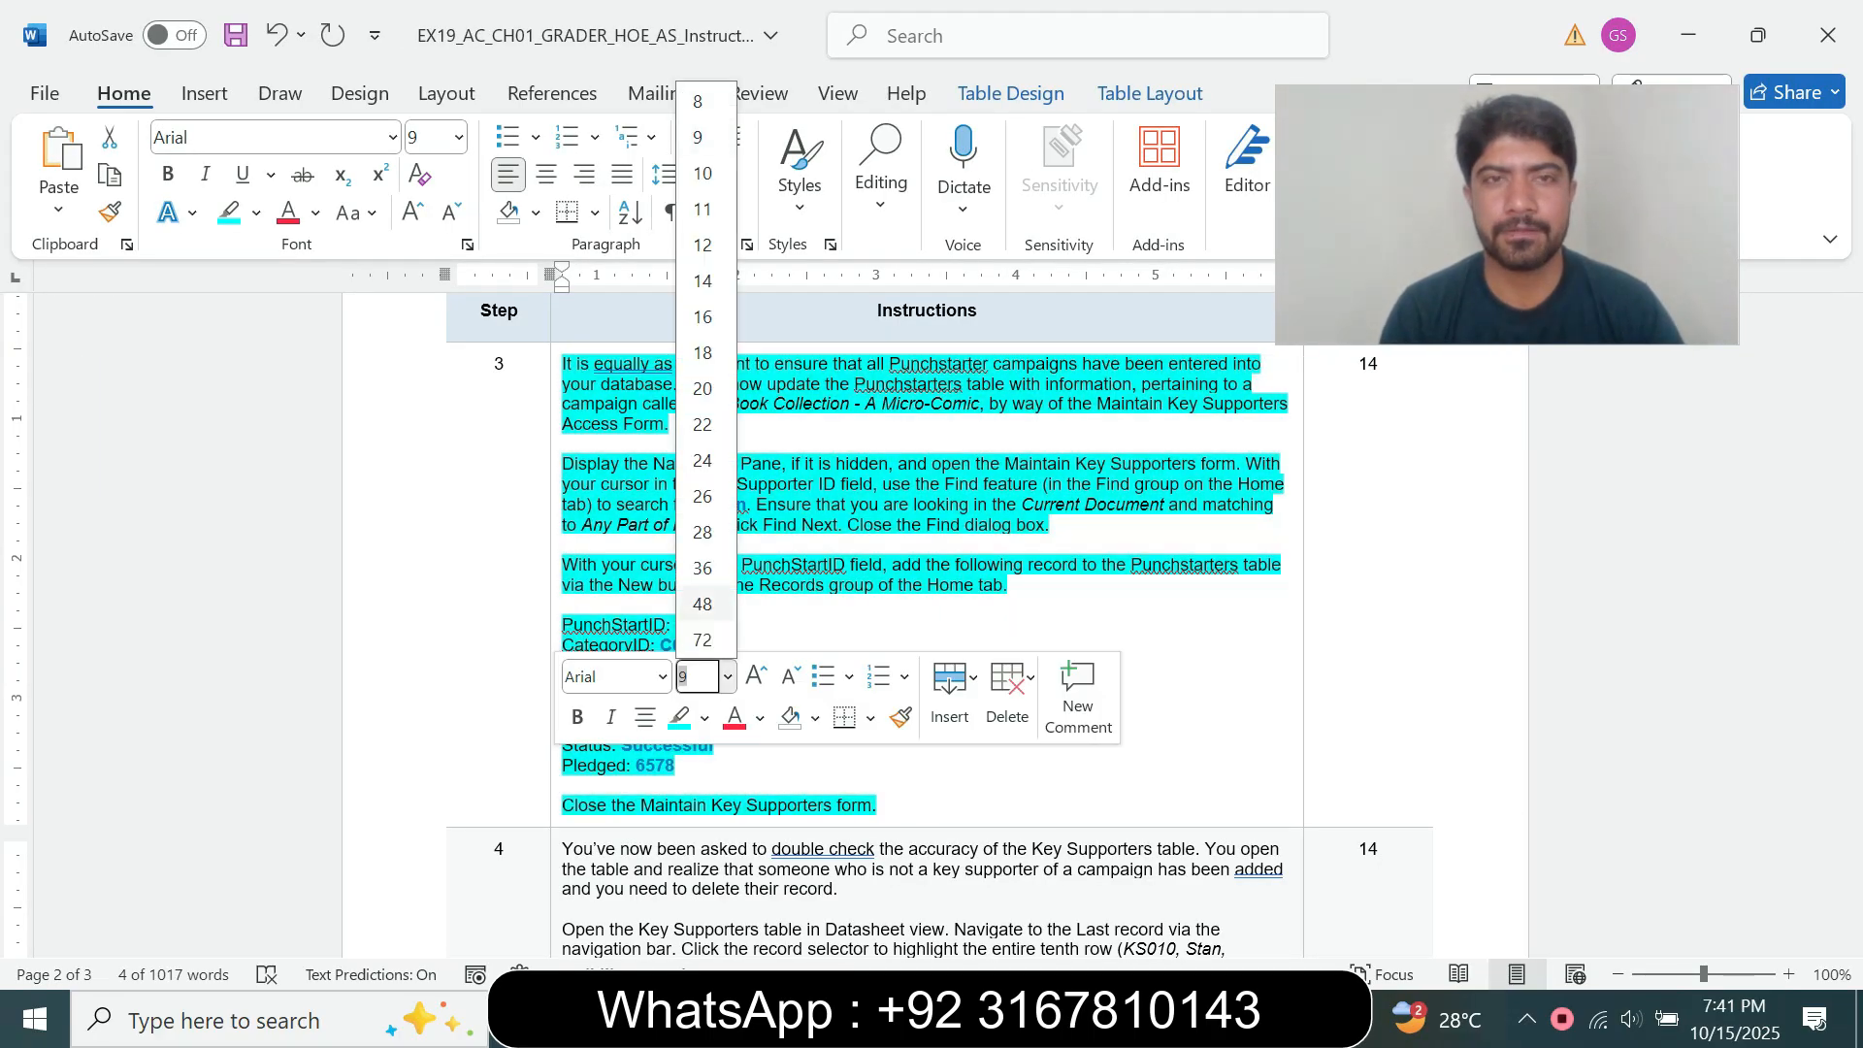
click(697, 137)
click(256, 213)
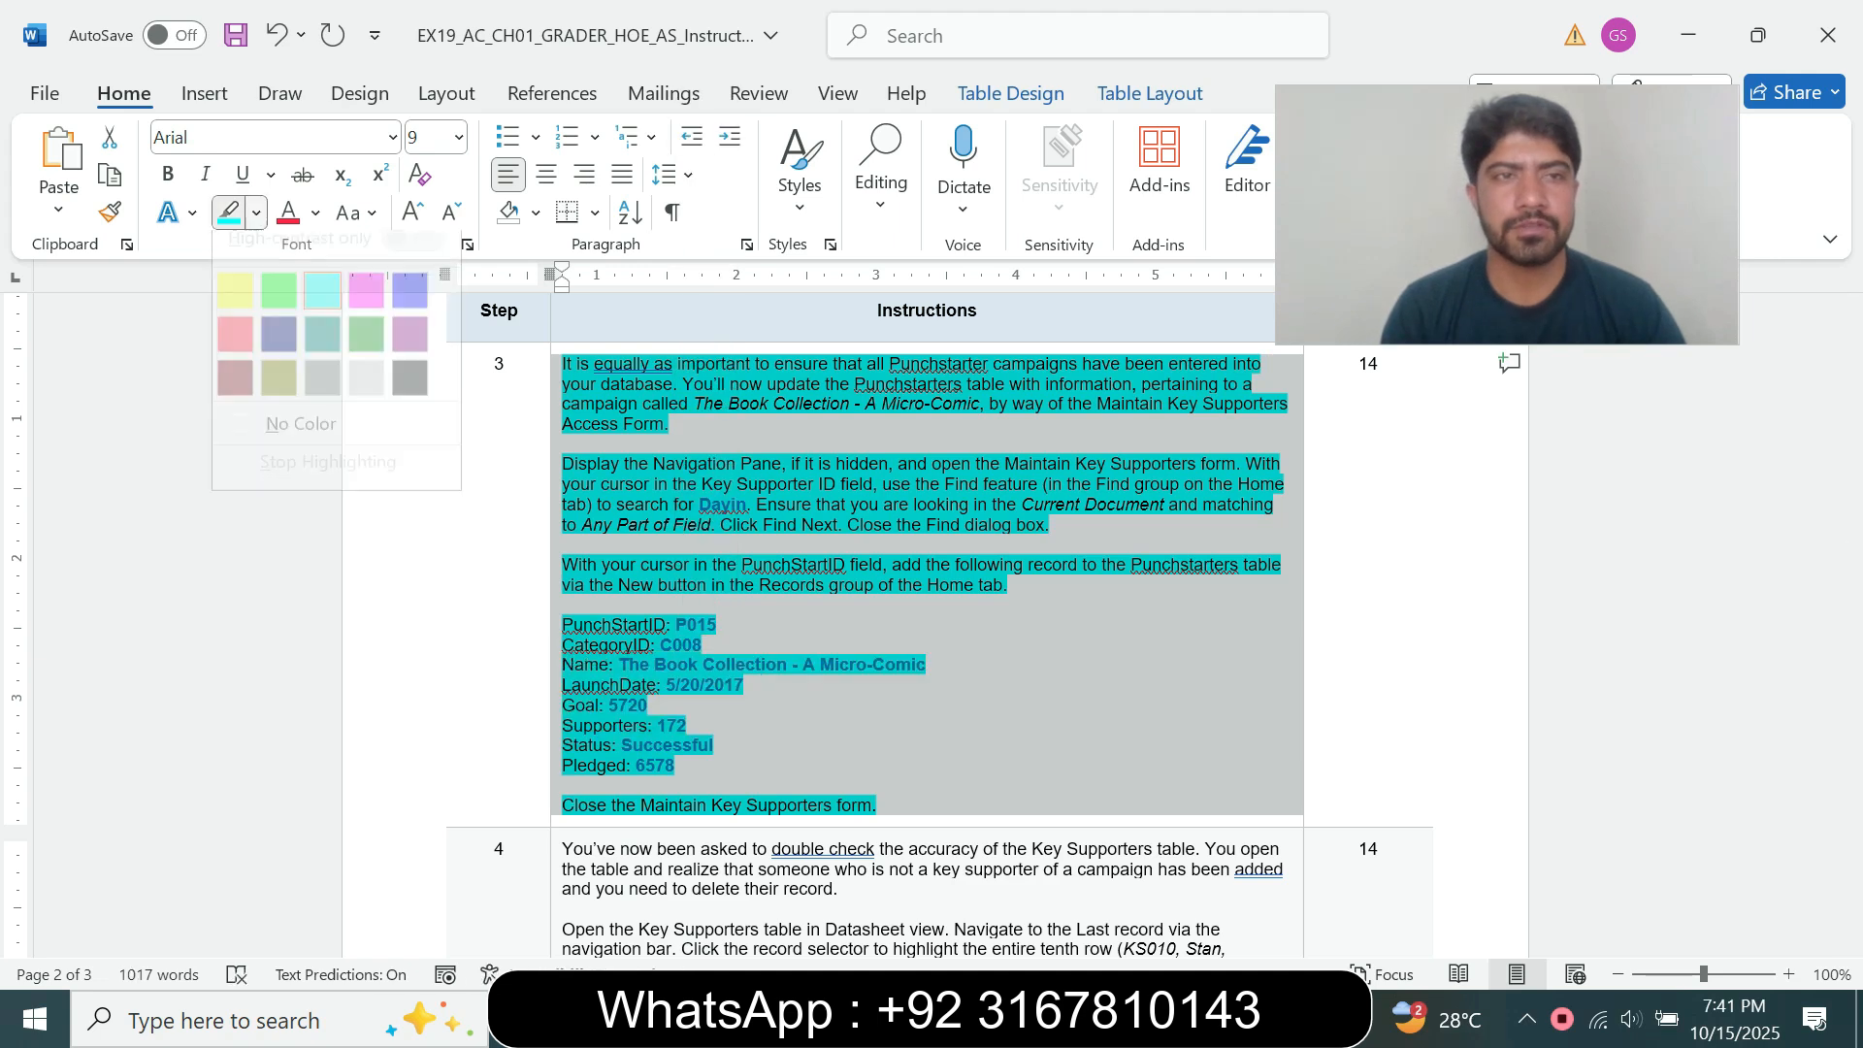
click(301, 447)
Enlarge the step 4 instructions to font size 12 and highlight them in turquoise.
drag(1850, 592, 1851, 647)
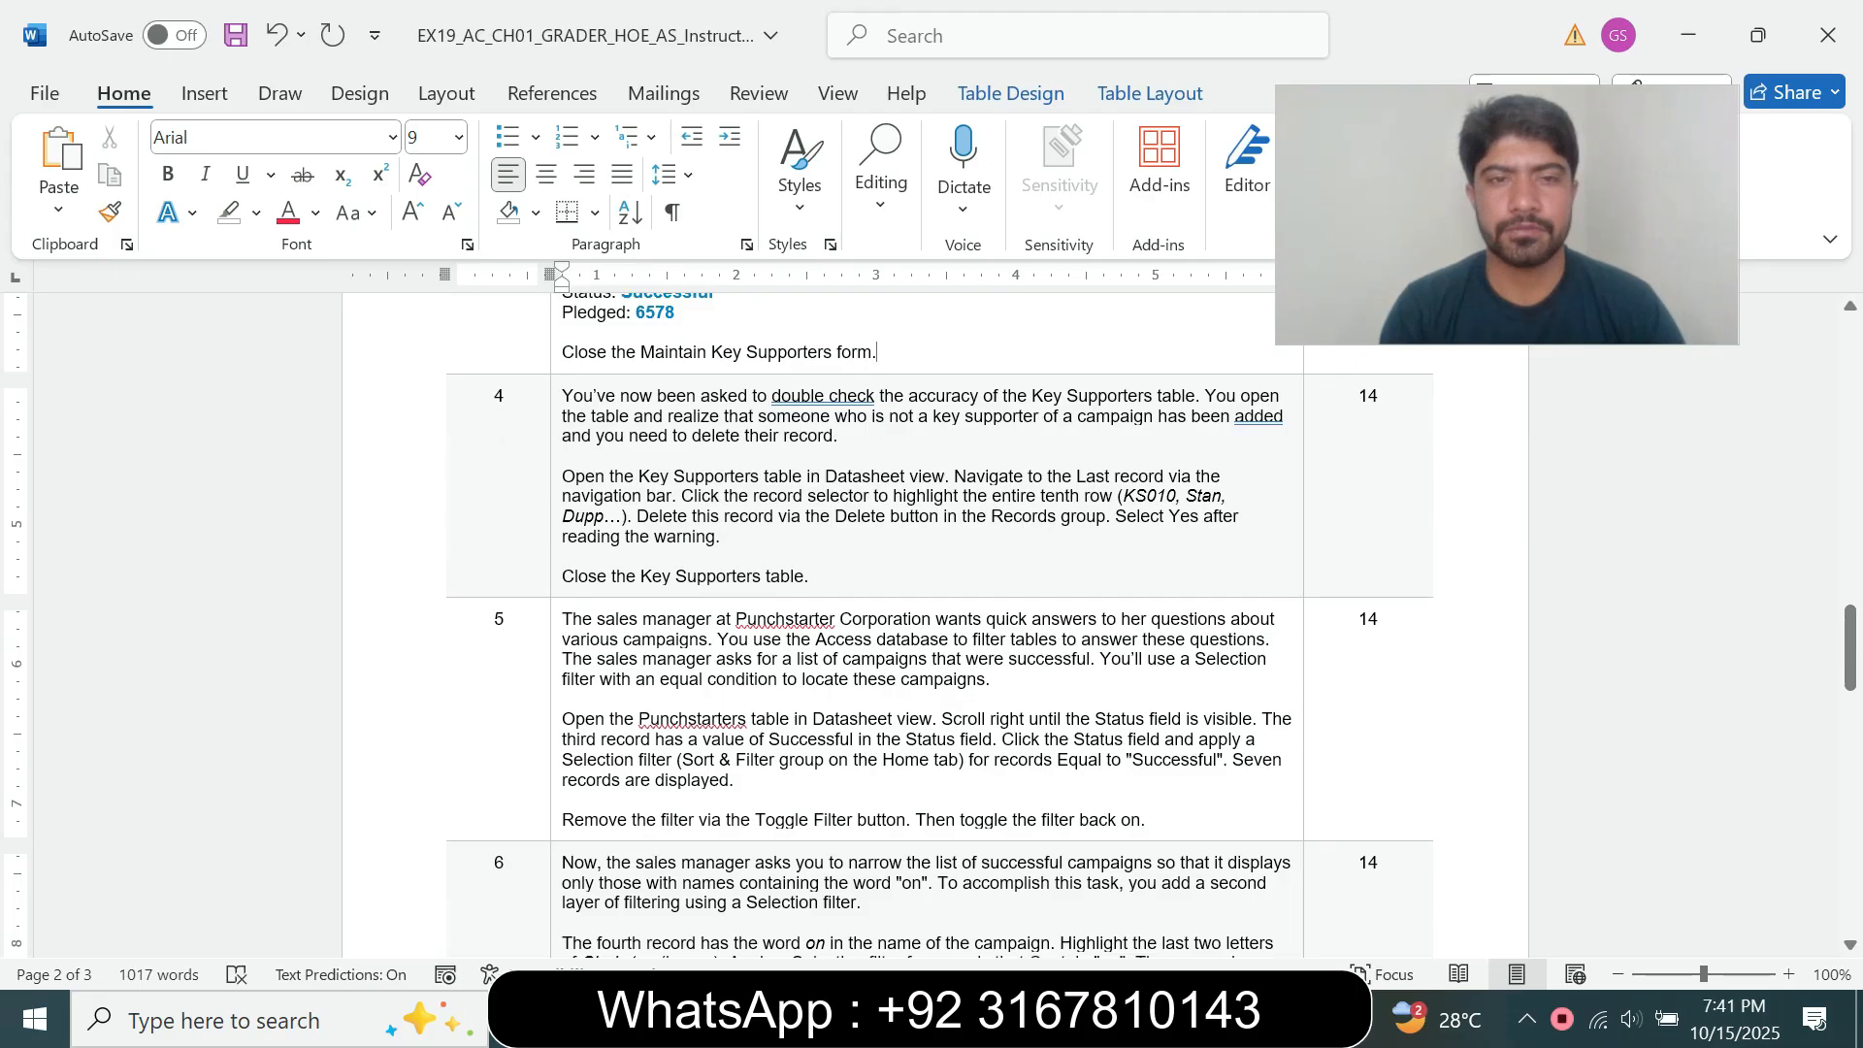
click(556, 572)
click(728, 479)
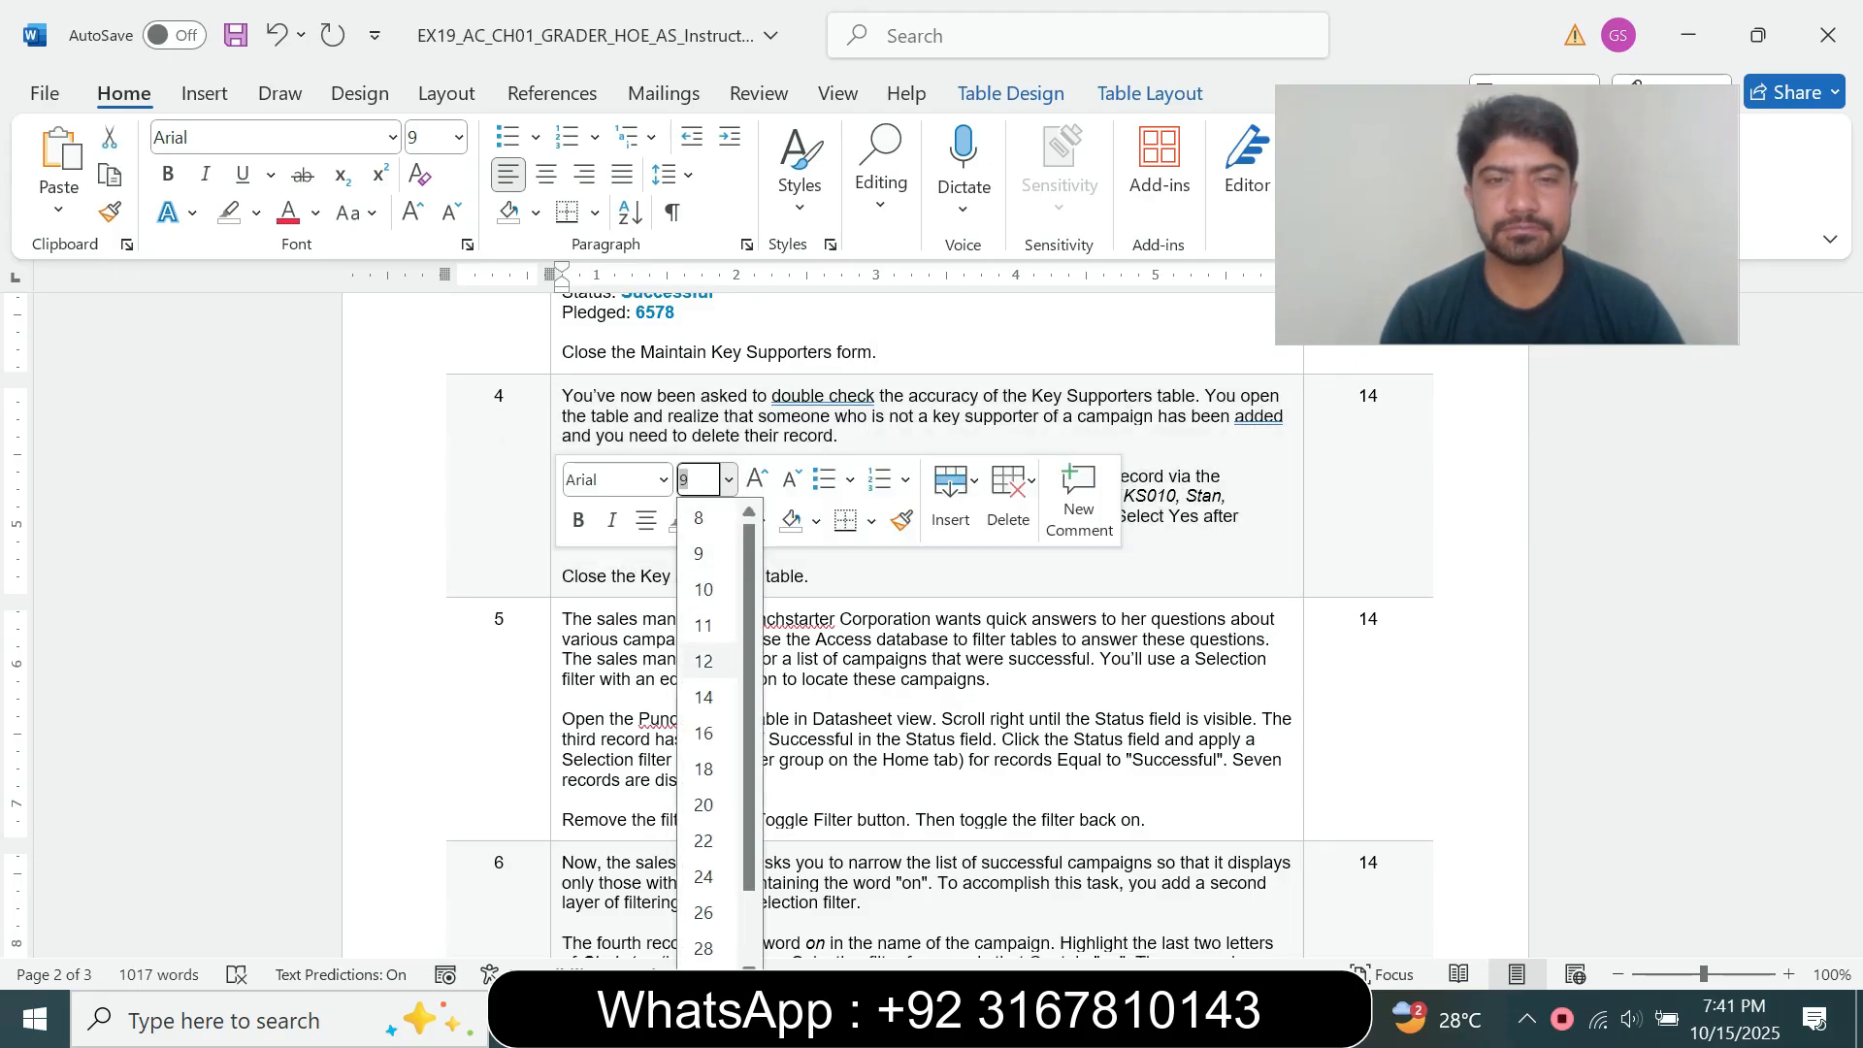
click(699, 660)
click(705, 521)
click(777, 624)
click(781, 667)
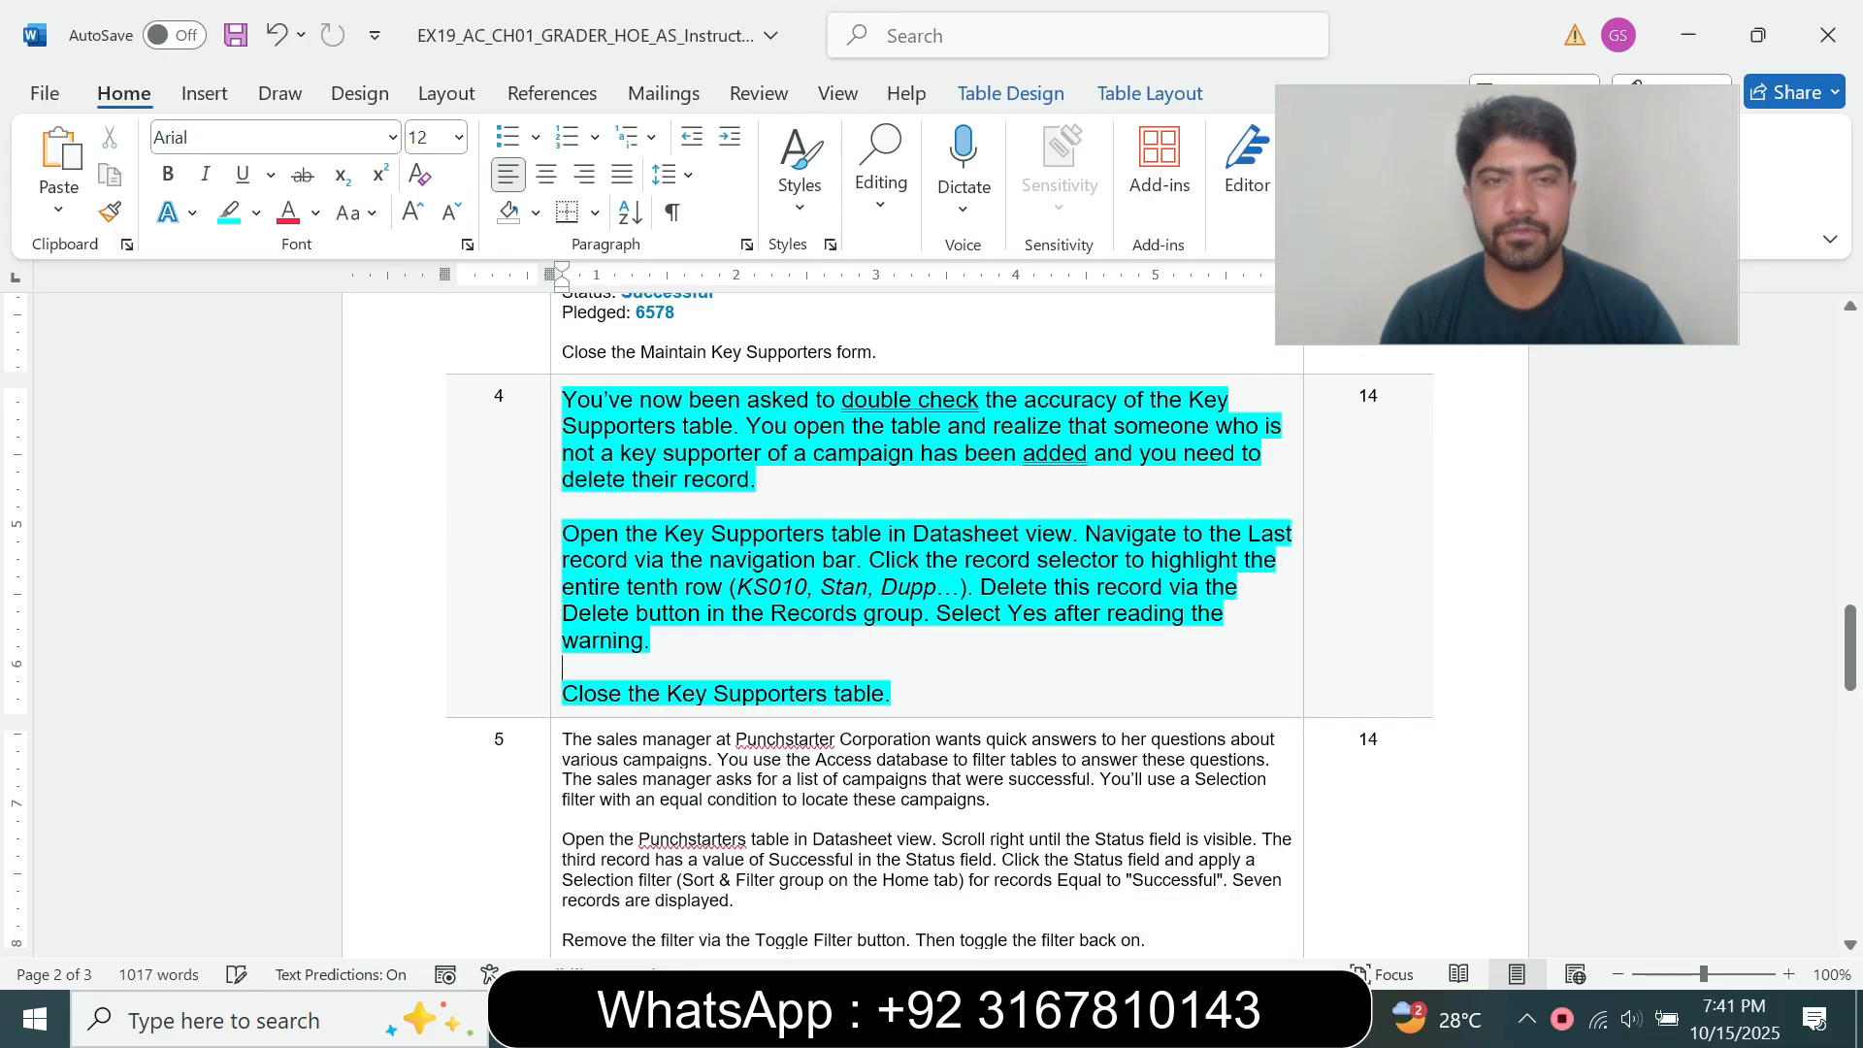